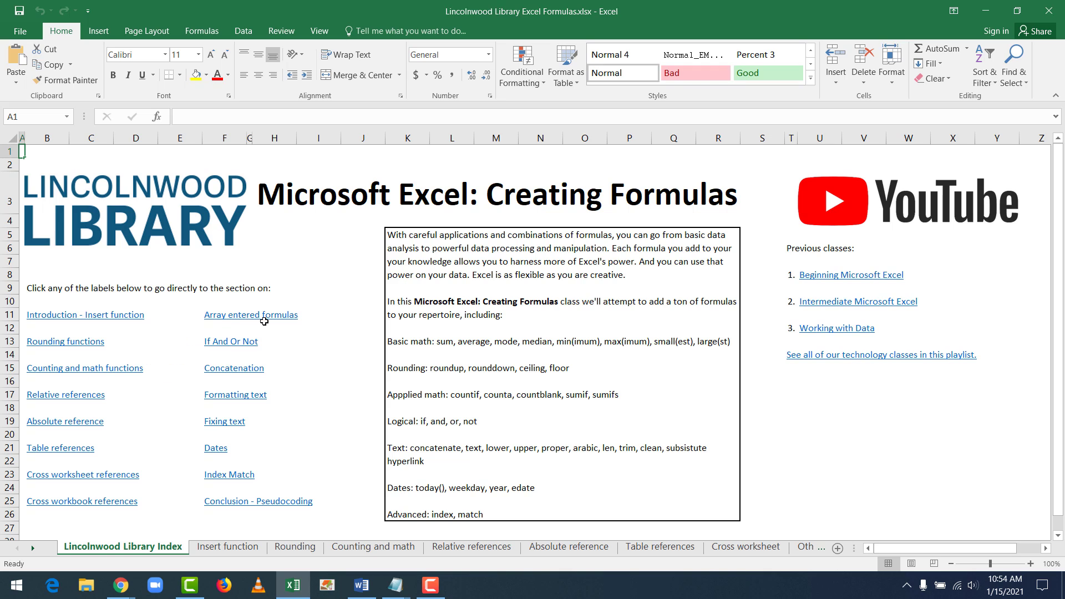
Go from the index to the Insert function exercise sheet, trying its link back to the index along the way
left_click(71, 321)
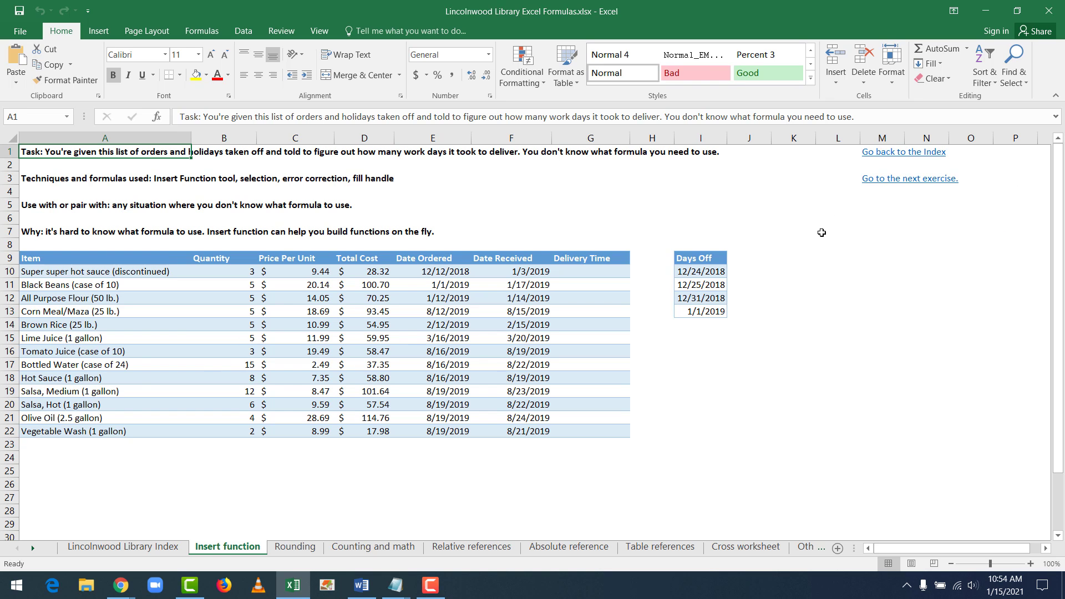
left_click(887, 159)
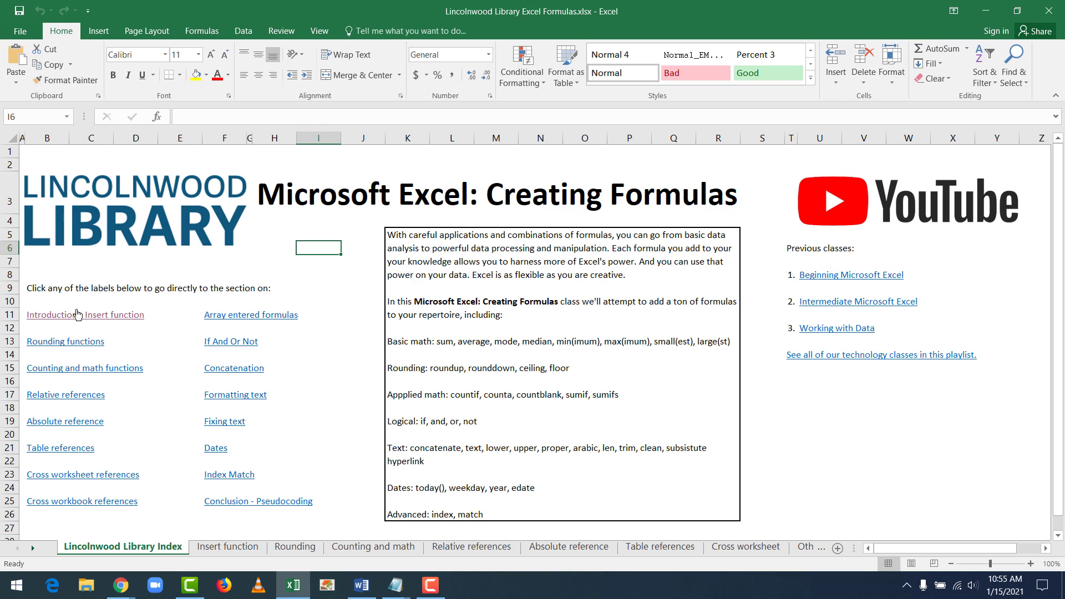
left_click(62, 317)
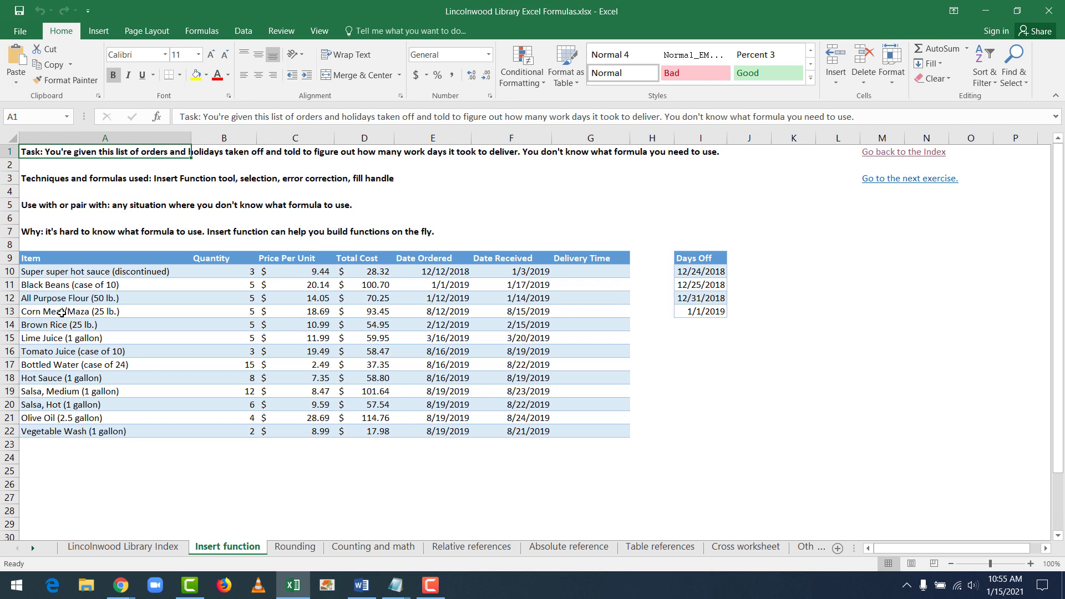
left_click(476, 182)
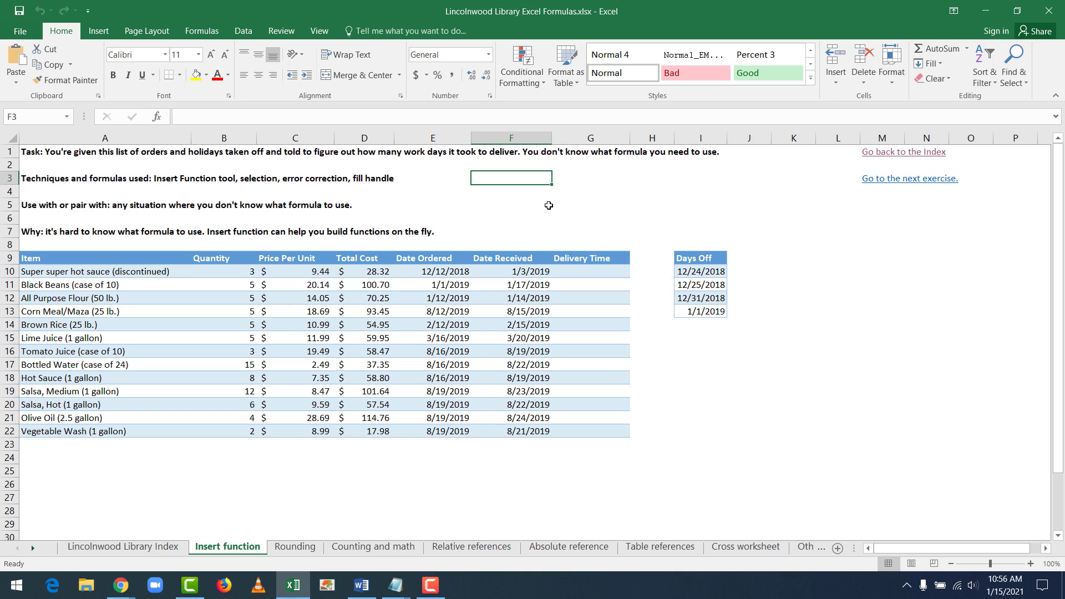
Start Insert Function for the first Delivery Time cell, G10, and search for "dates", viewing the description of YEARFRAC
left_click(591, 272)
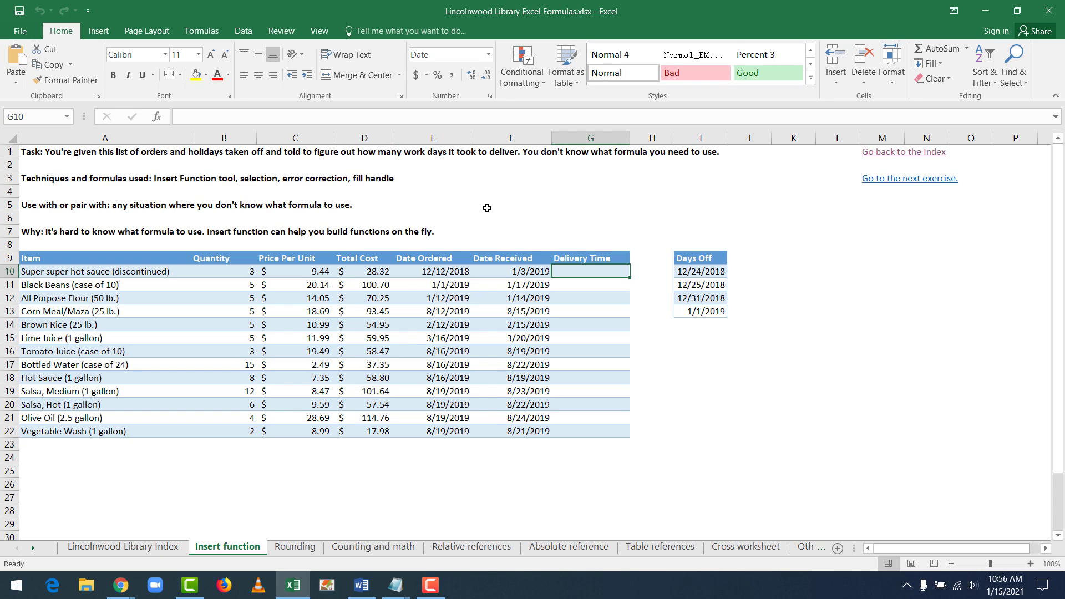
left_click(157, 117)
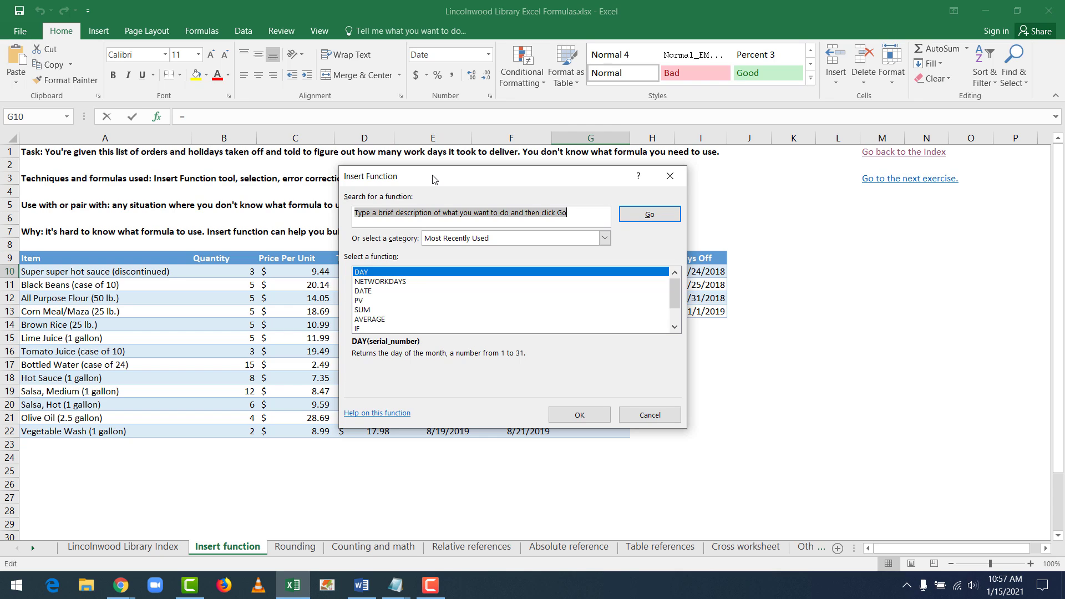
left_click(555, 224)
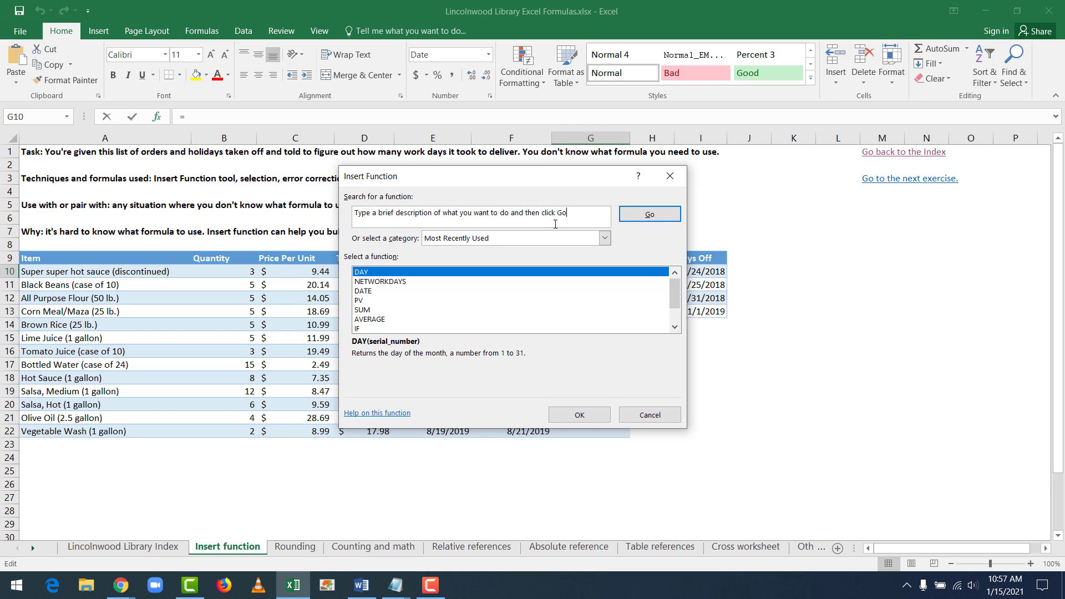
left_click_drag(568, 214, 341, 208)
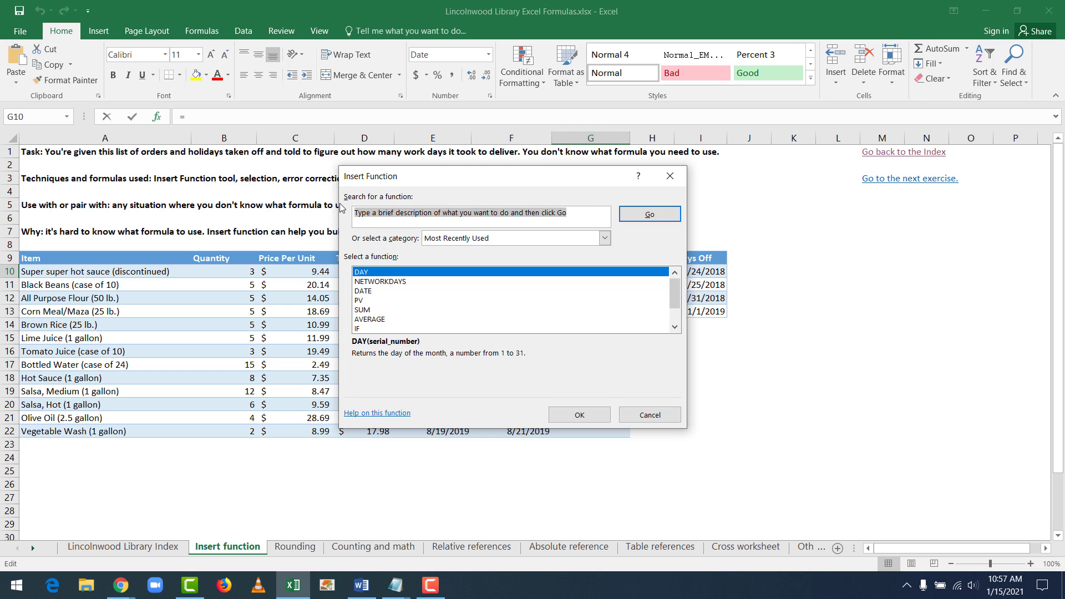
type("dates")
key("Return")
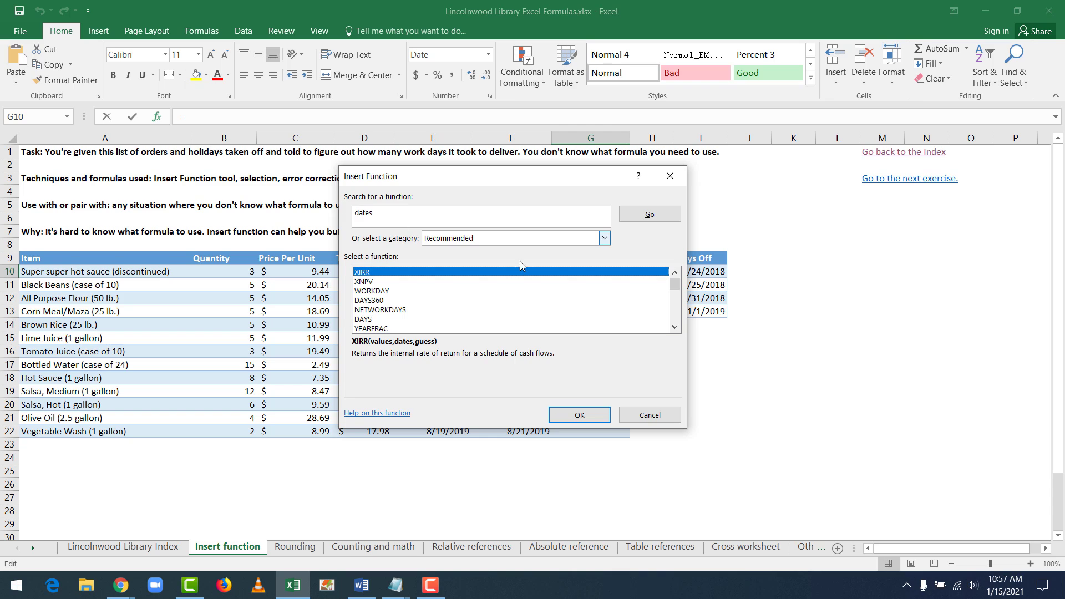
left_click(387, 329)
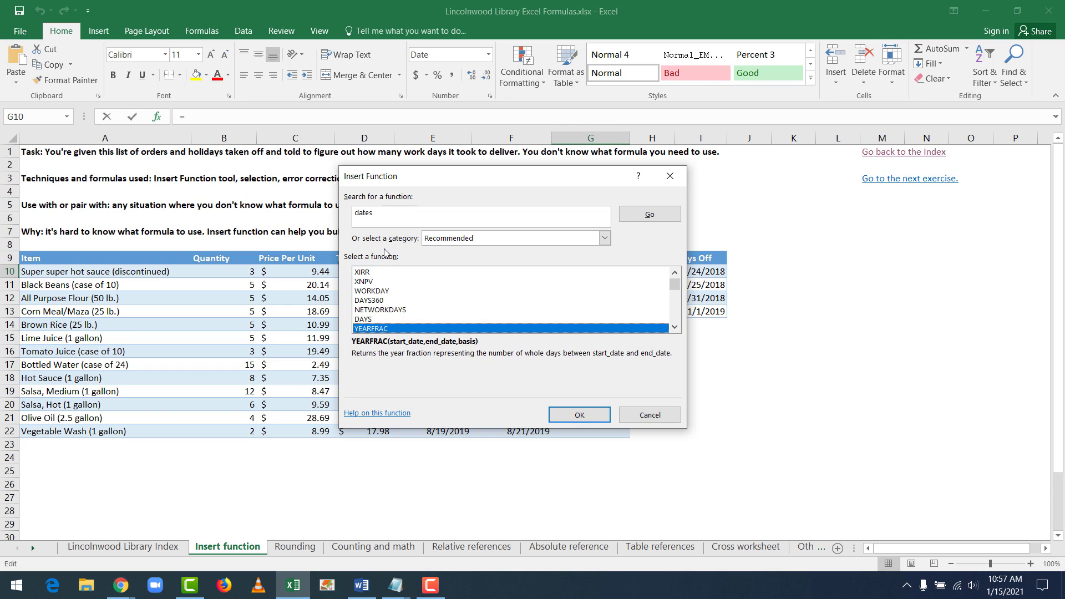
Browse the Text category of functions and view the description of REPLACE
left_click(503, 242)
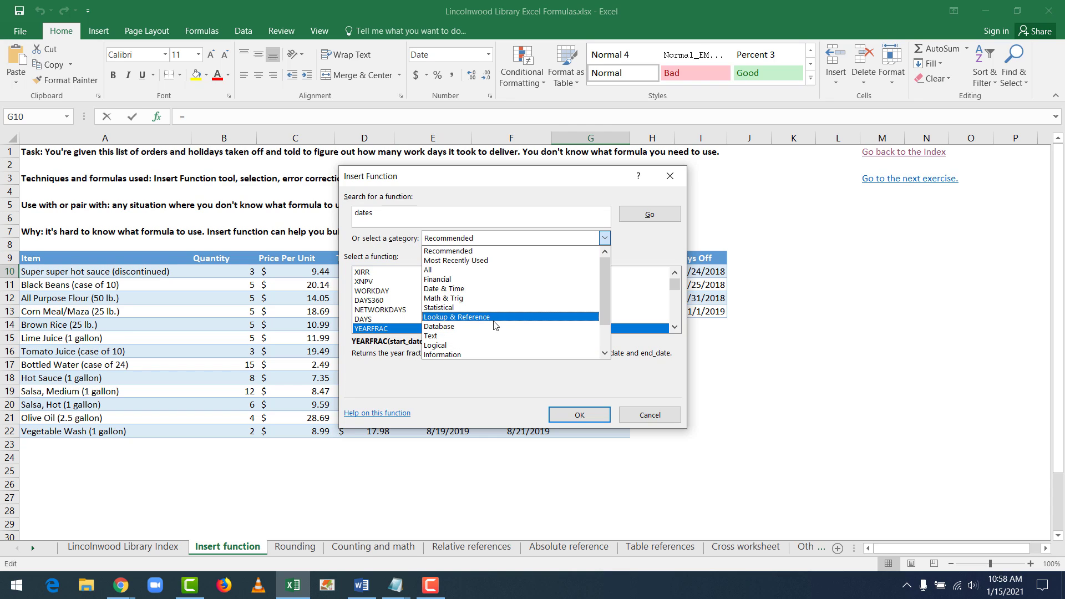
left_click(456, 336)
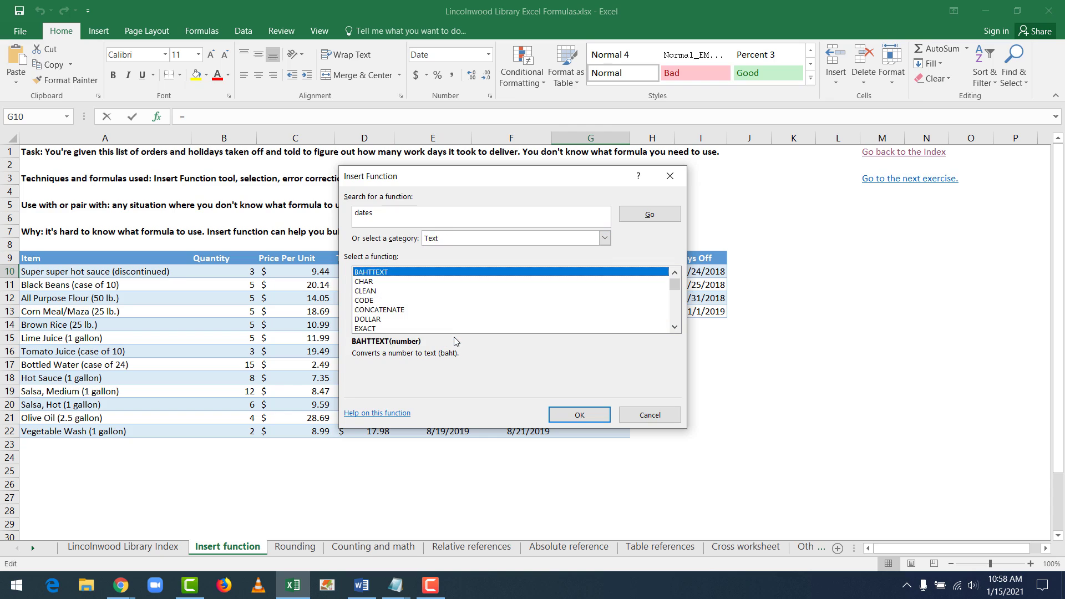
scroll(472, 291, "down", 1)
scroll(472, 291, "down", 2)
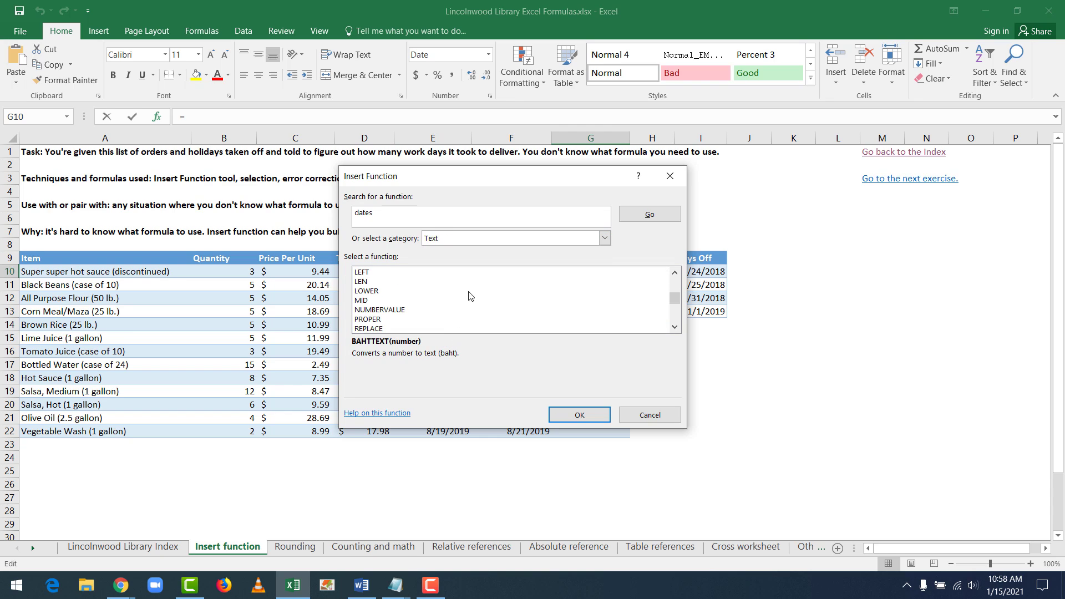
left_click(379, 329)
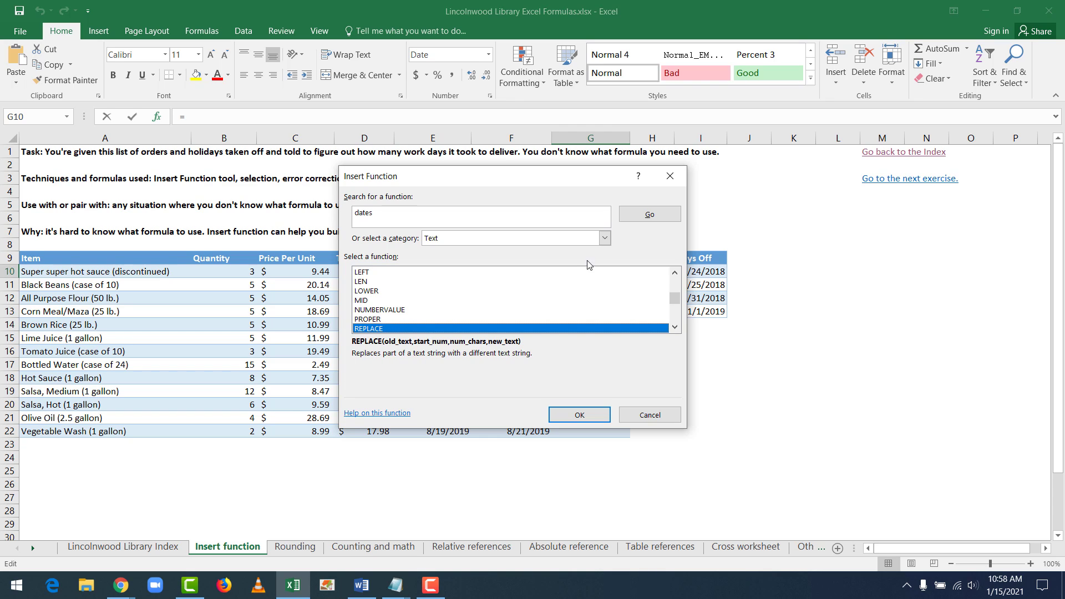
Go through the Date & Time functions and insert NETWORKDAYS into cell G10
left_click(604, 239)
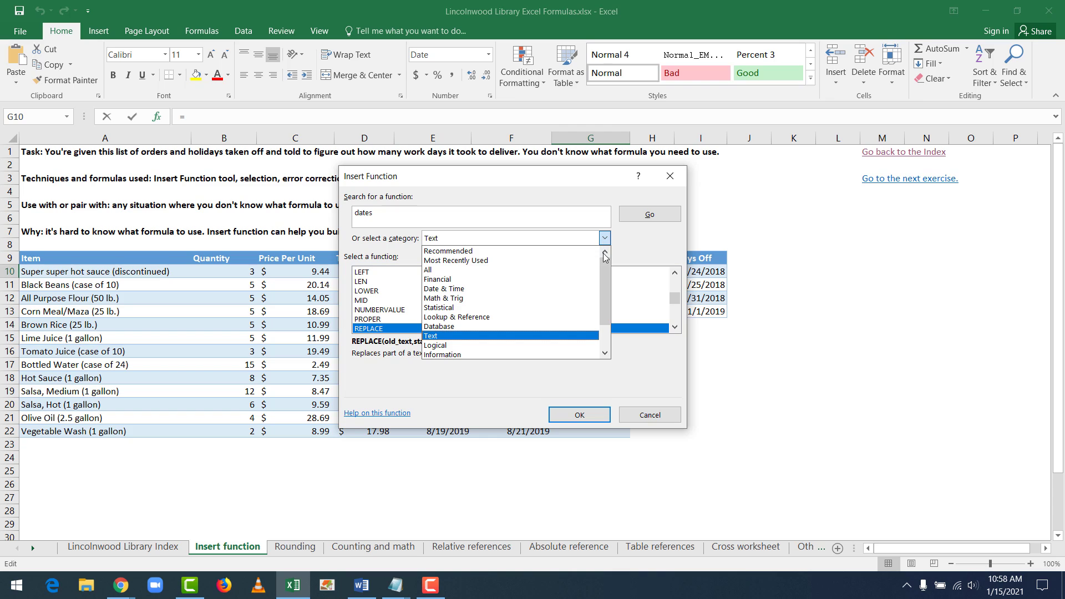
mouse_move(604, 280)
left_mouse_down()
mouse_move(599, 293)
mouse_move(602, 280)
left_mouse_up()
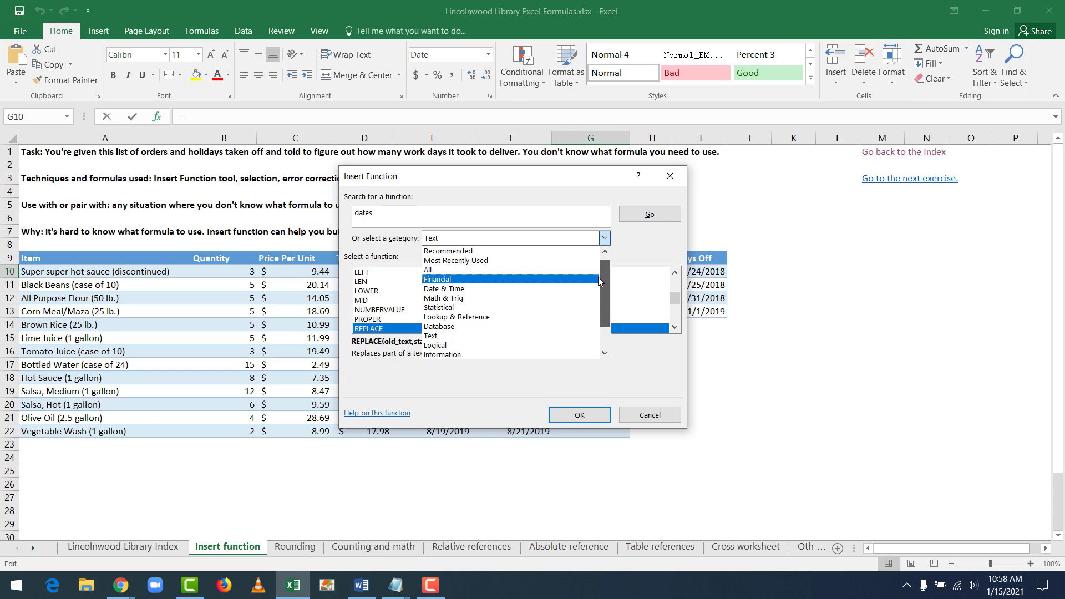
left_click(508, 290)
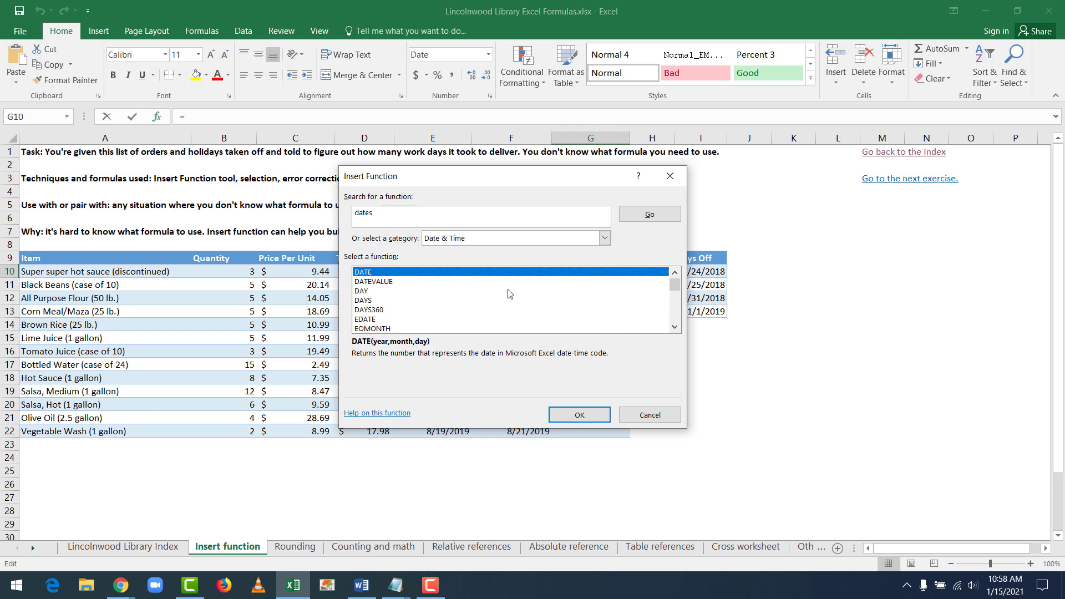
key("Down")
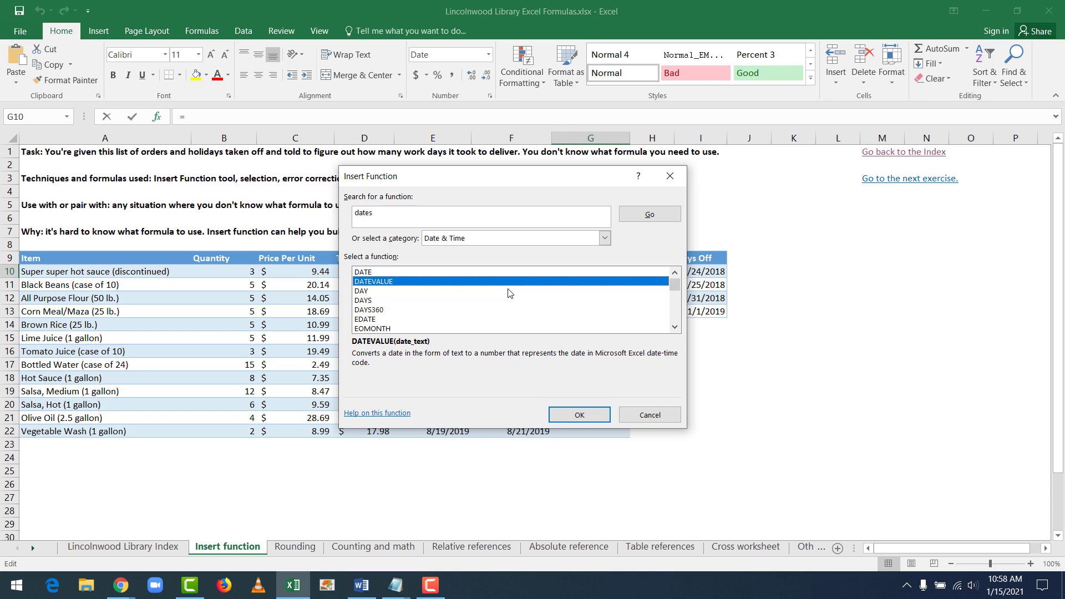
key("Down")
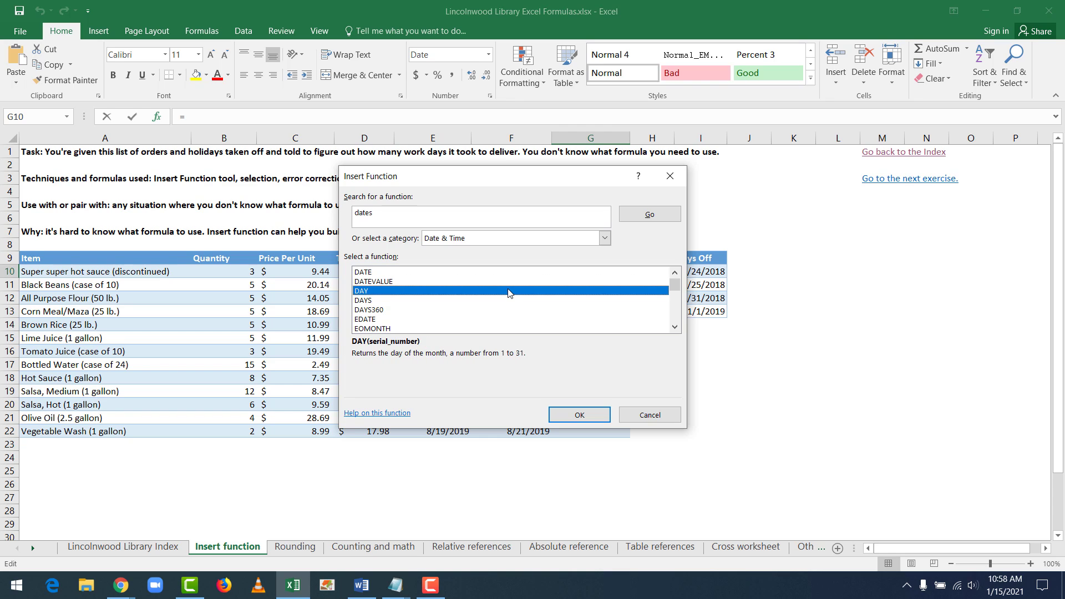
key("Down")
key("Down")
key("Down")
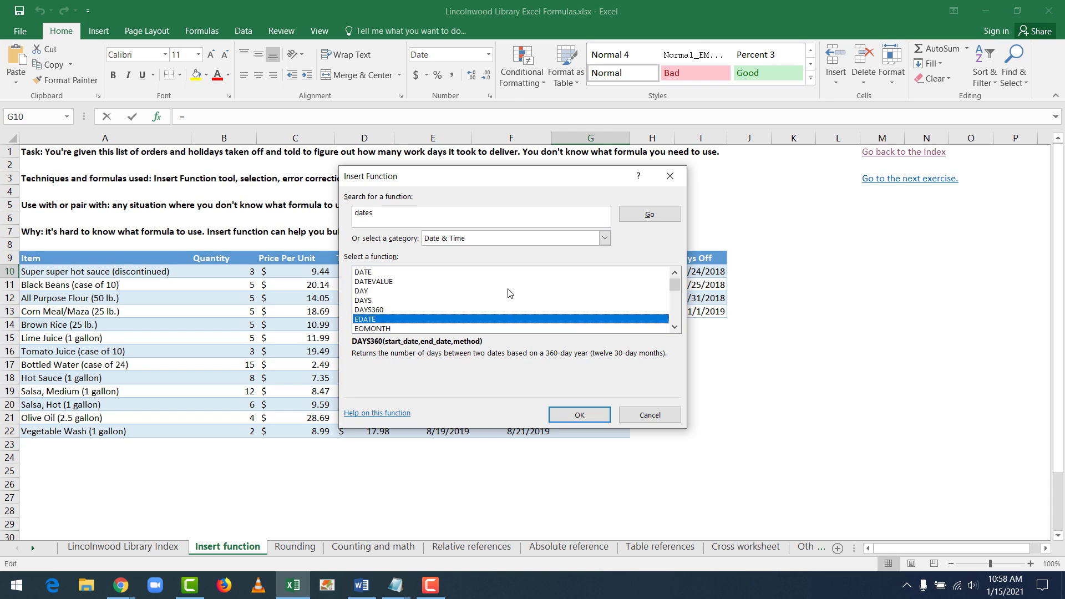
key("Down")
key("Down")
key("Down")
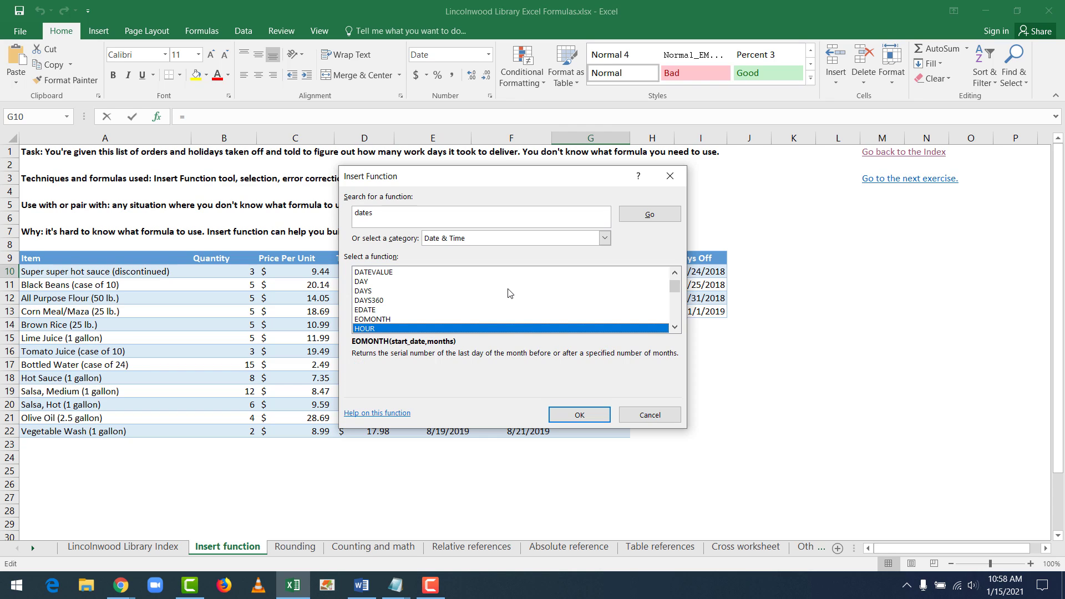
key("Down")
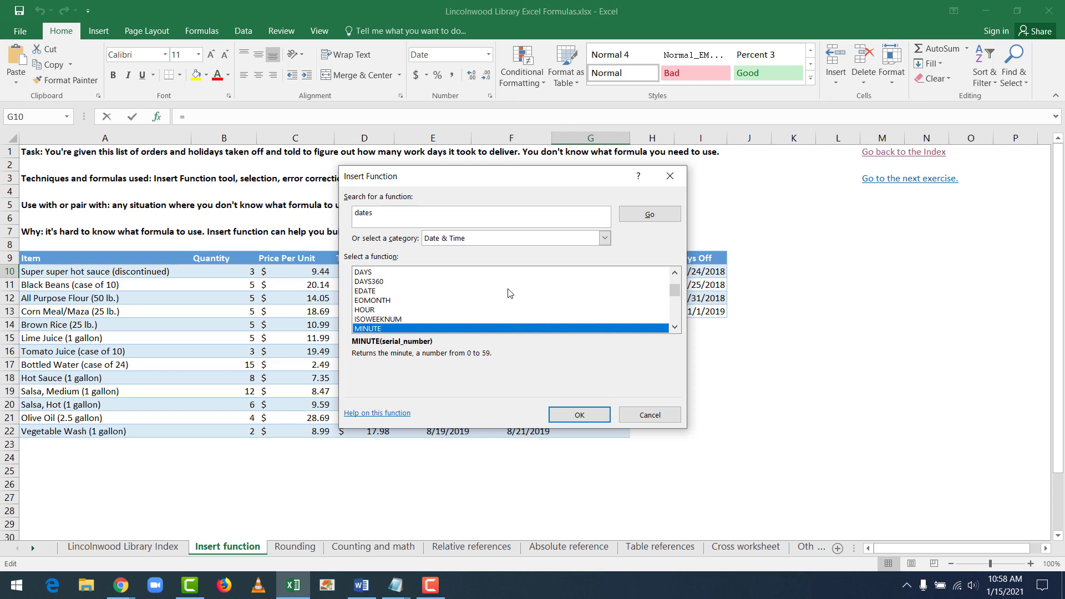
key("Down")
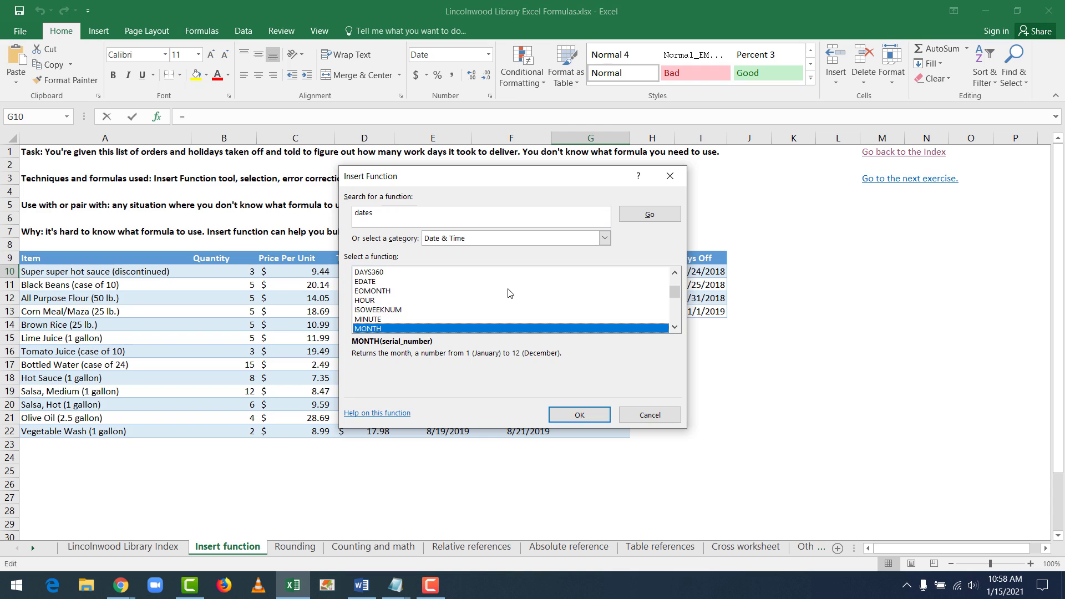
key("Down")
key("Down")
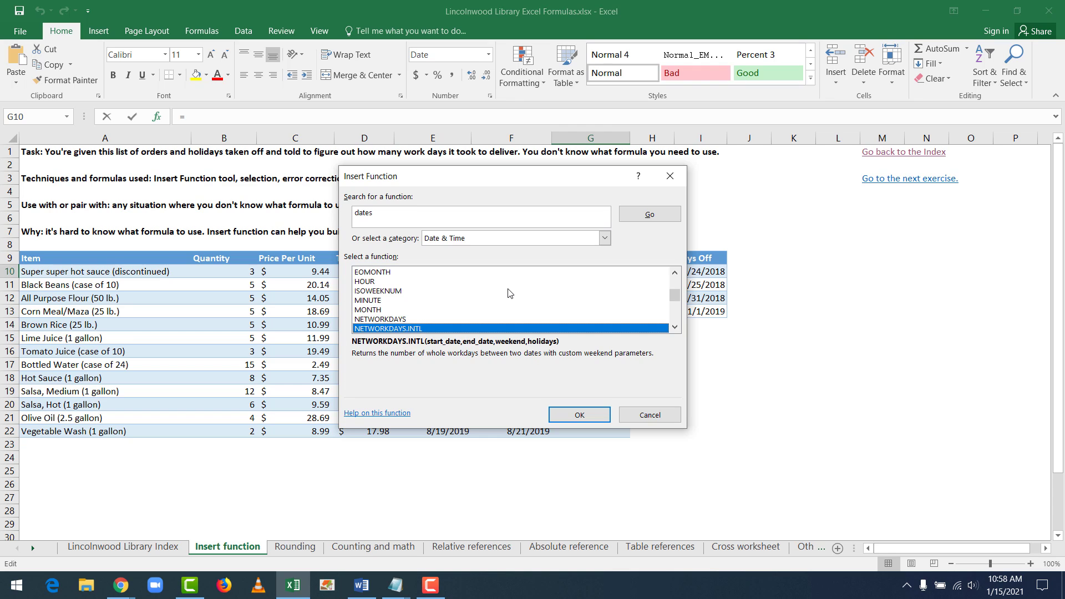
key("Up")
key("Up")
key("Down")
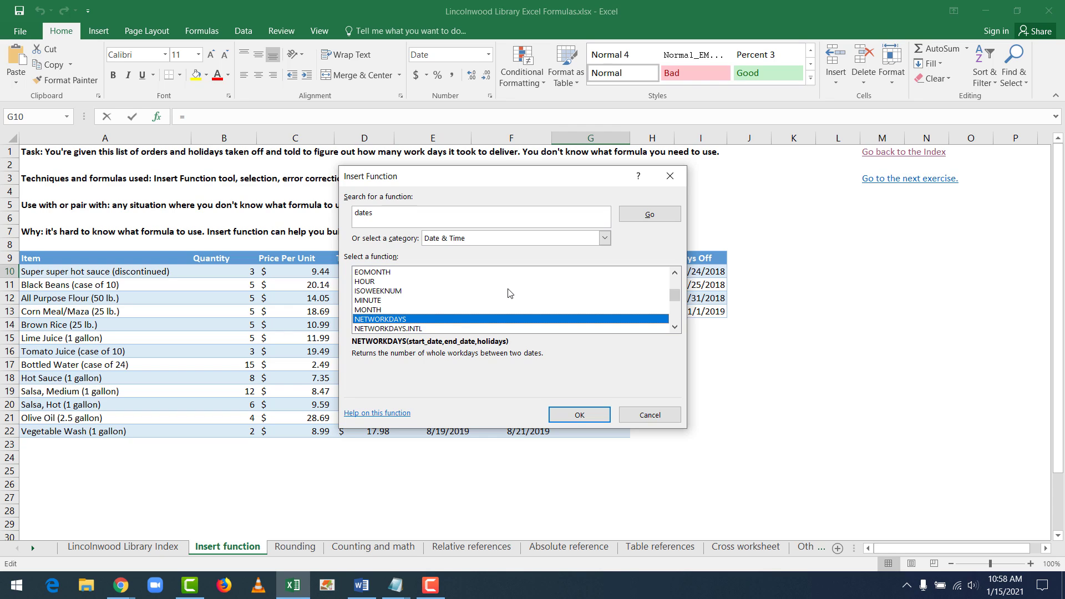
left_click(568, 419)
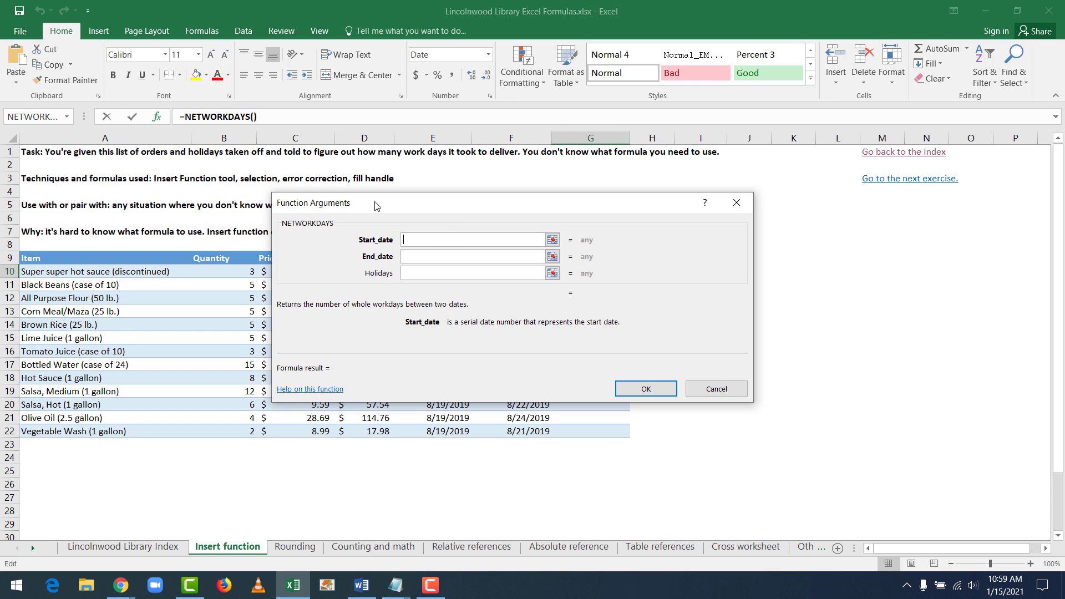
Set the Start_date argument of NETWORKDAYS to the first Date Ordered cell, E10, moving the dialog off the table
left_click_drag(359, 210, 725, 198)
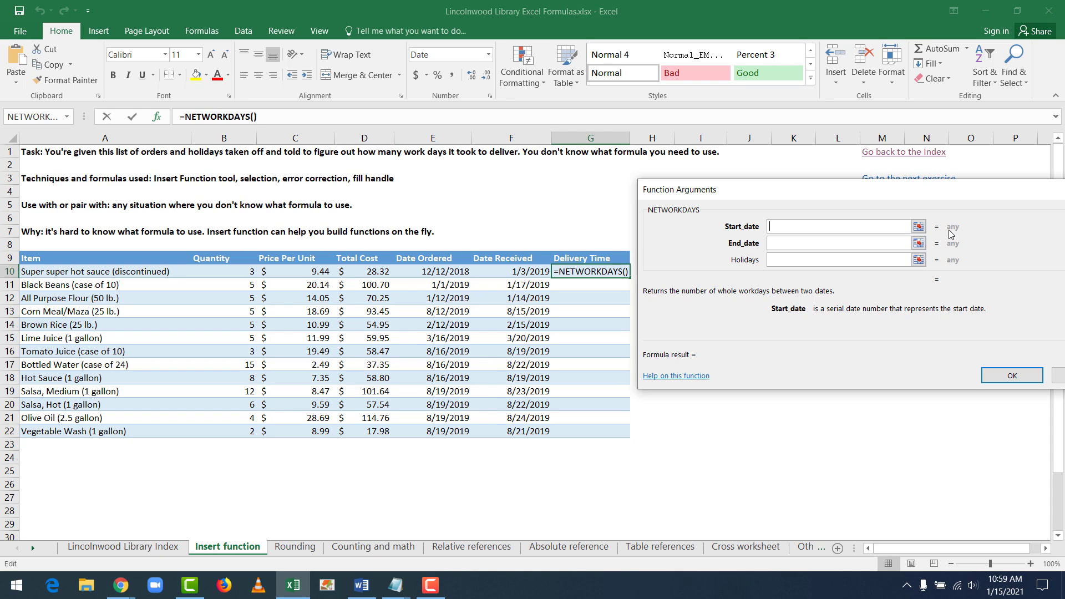
left_click(918, 228)
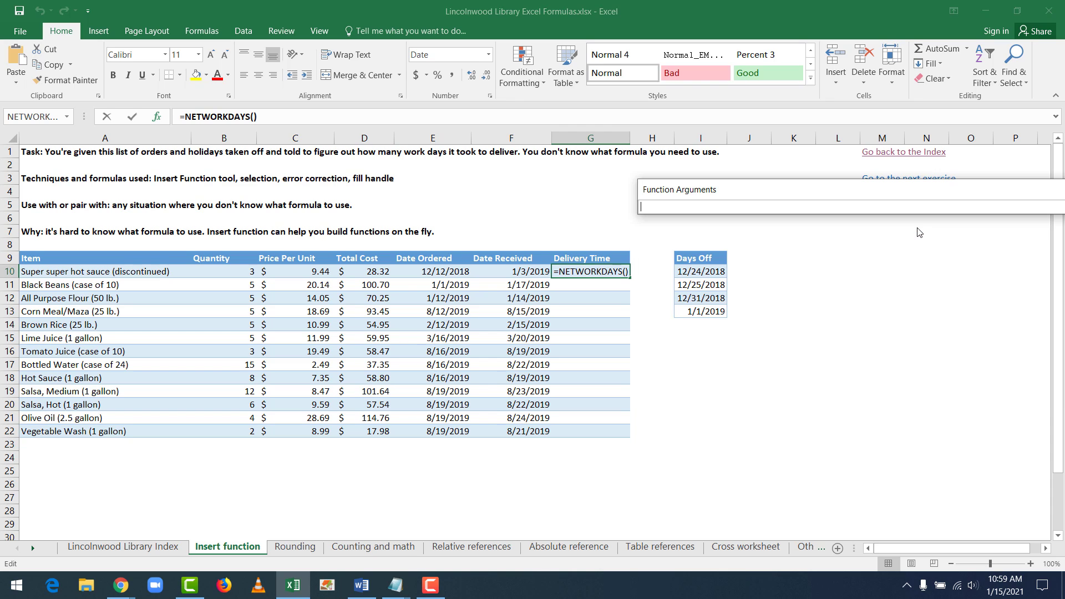
left_click(442, 272)
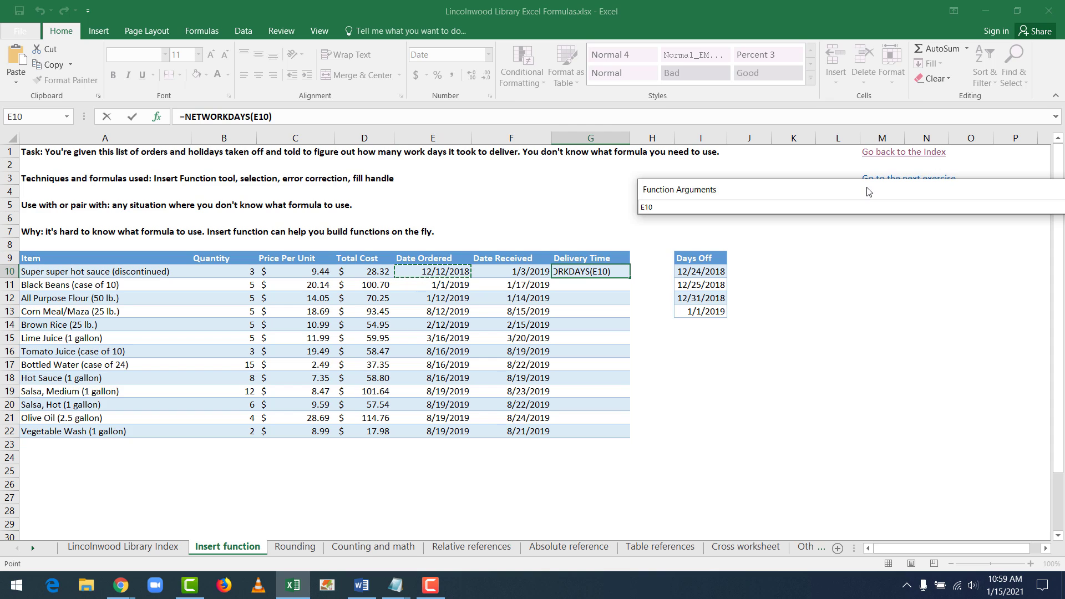
left_click_drag(868, 192, 584, 198)
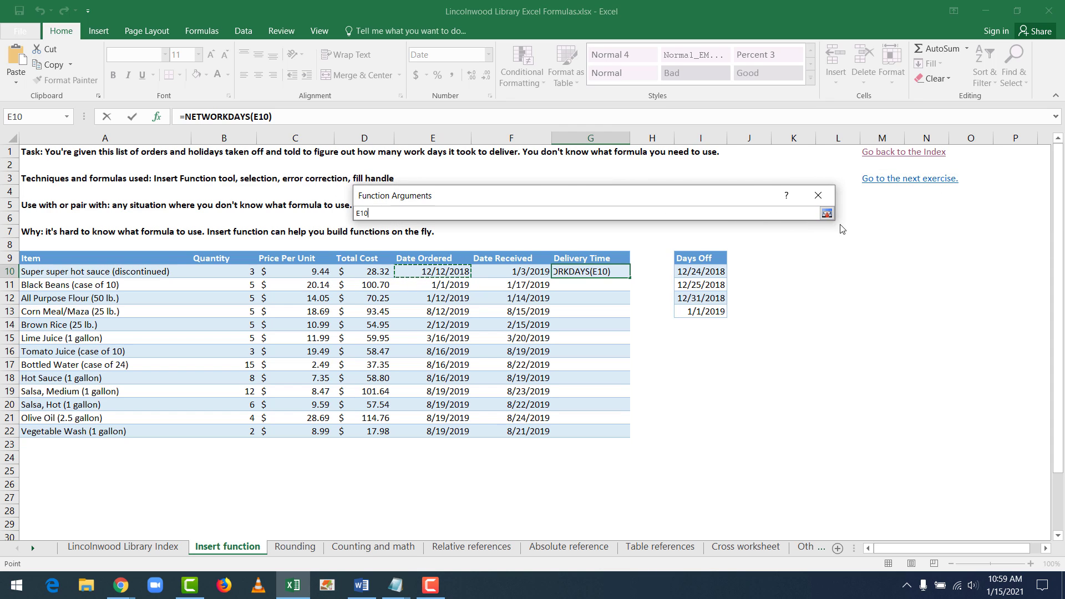
left_click(827, 215)
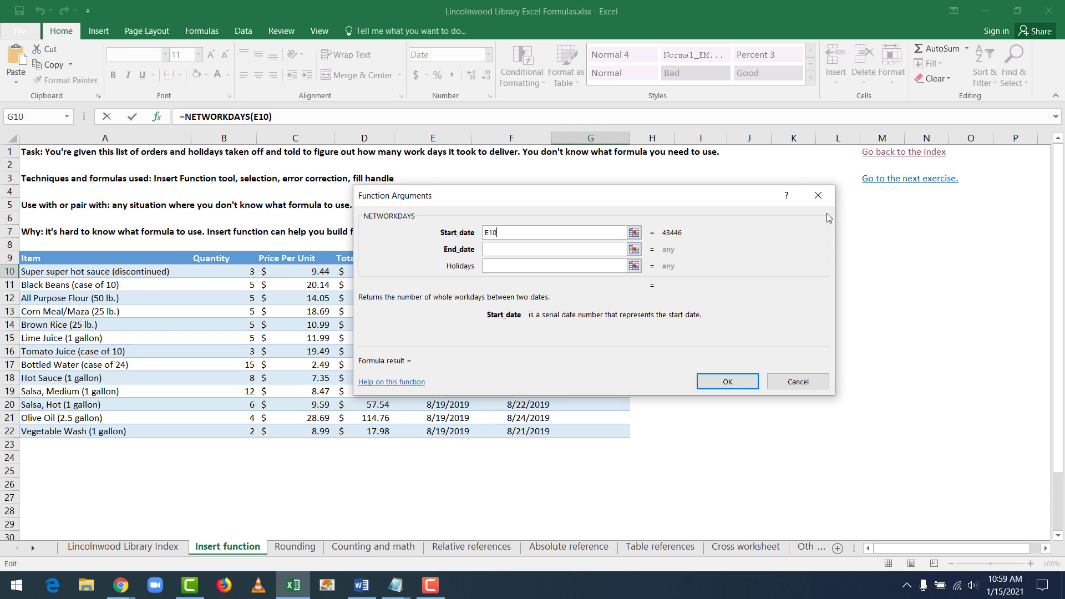
Set the End_date argument of NETWORKDAYS to the first Date Received cell, F10
left_click(526, 250)
left_click(525, 251)
left_click(634, 250)
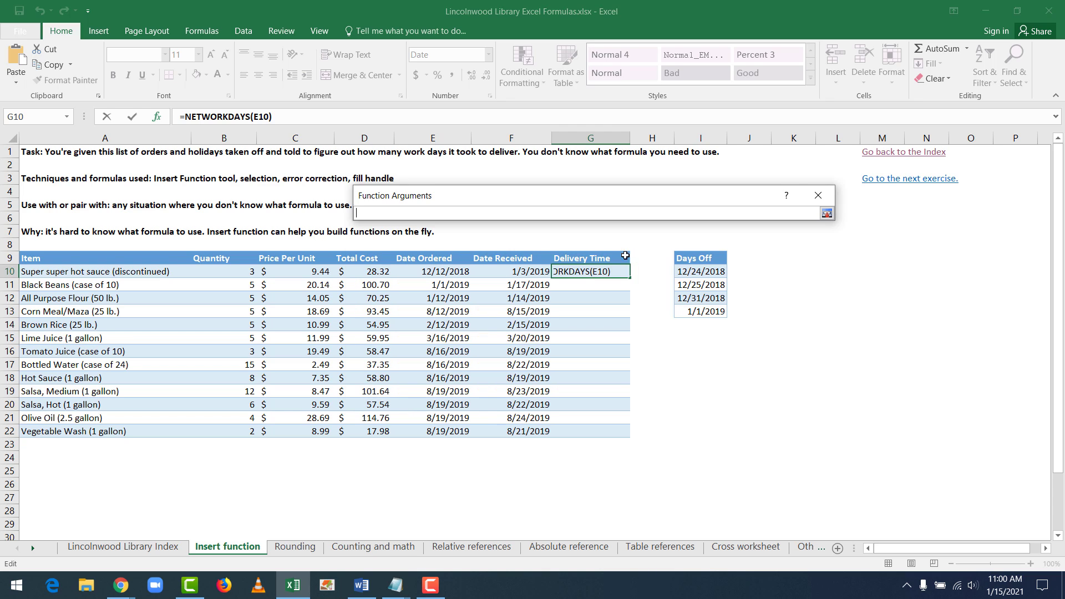
left_click(515, 271)
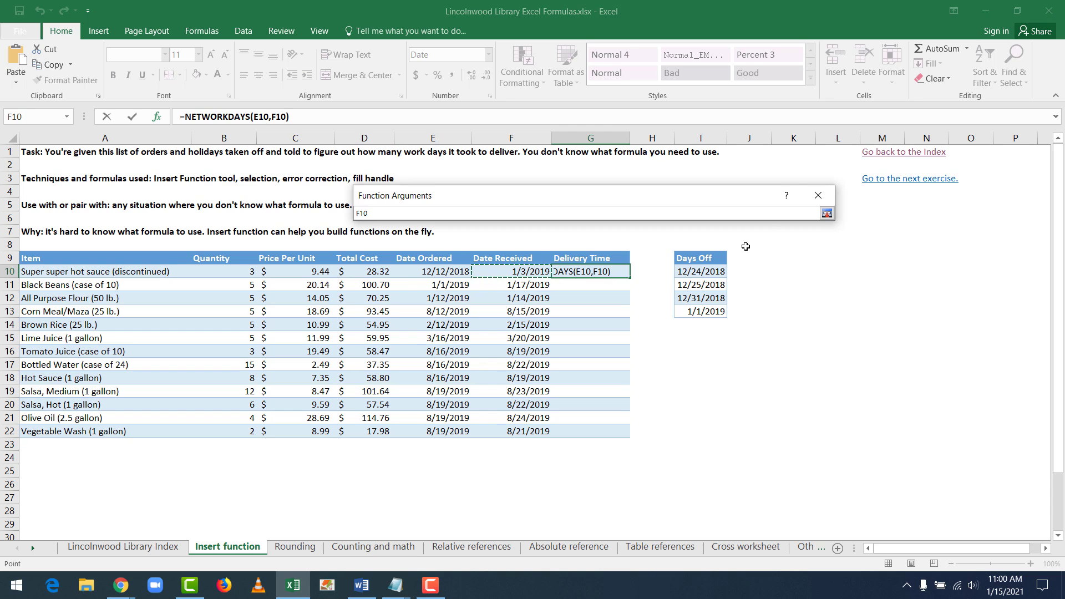
left_click(826, 213)
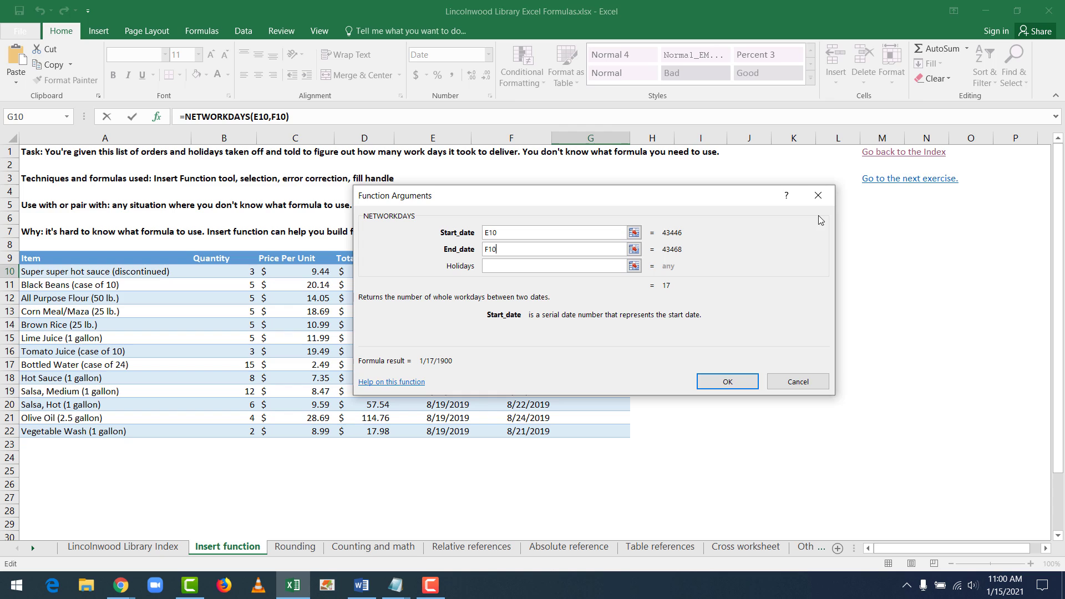
Set the Holidays argument of NETWORKDAYS to the Days Off dates, I10:I13
left_click(526, 273)
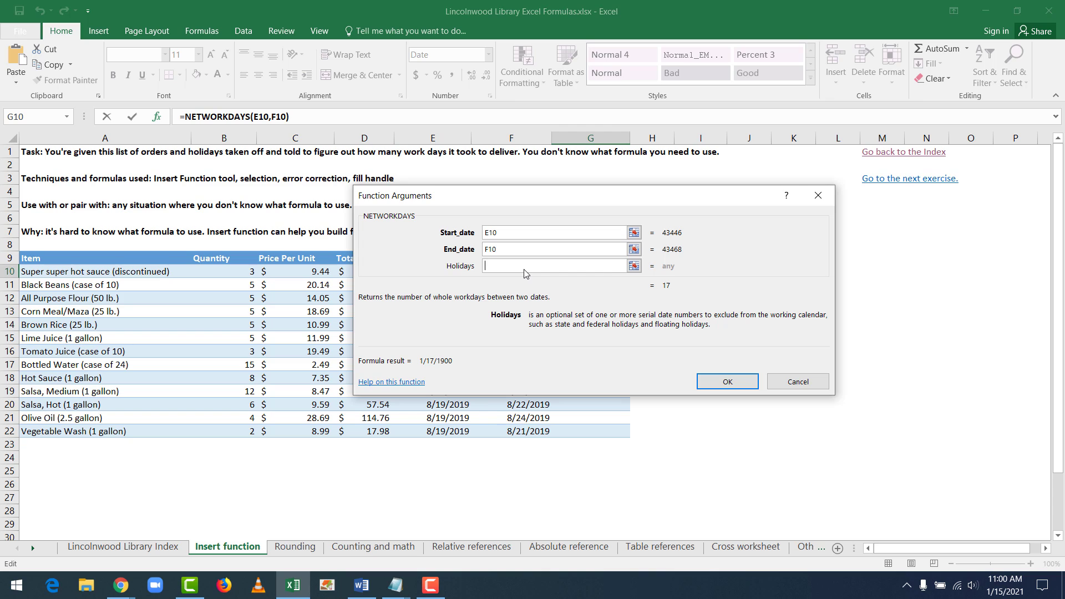
left_click(634, 266)
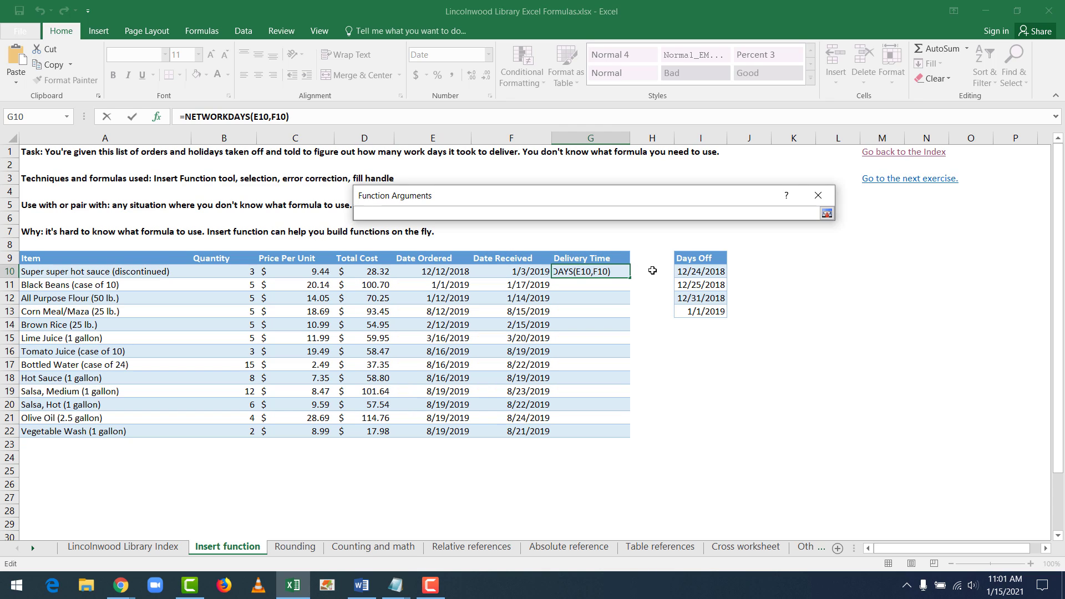
left_click_drag(694, 272, 692, 312)
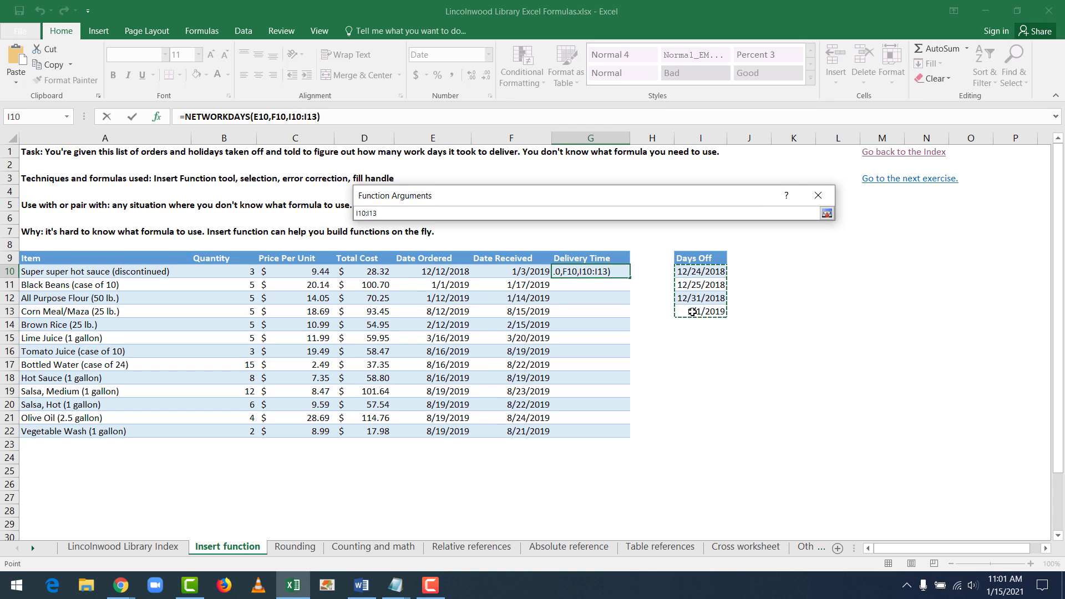
left_click(827, 214)
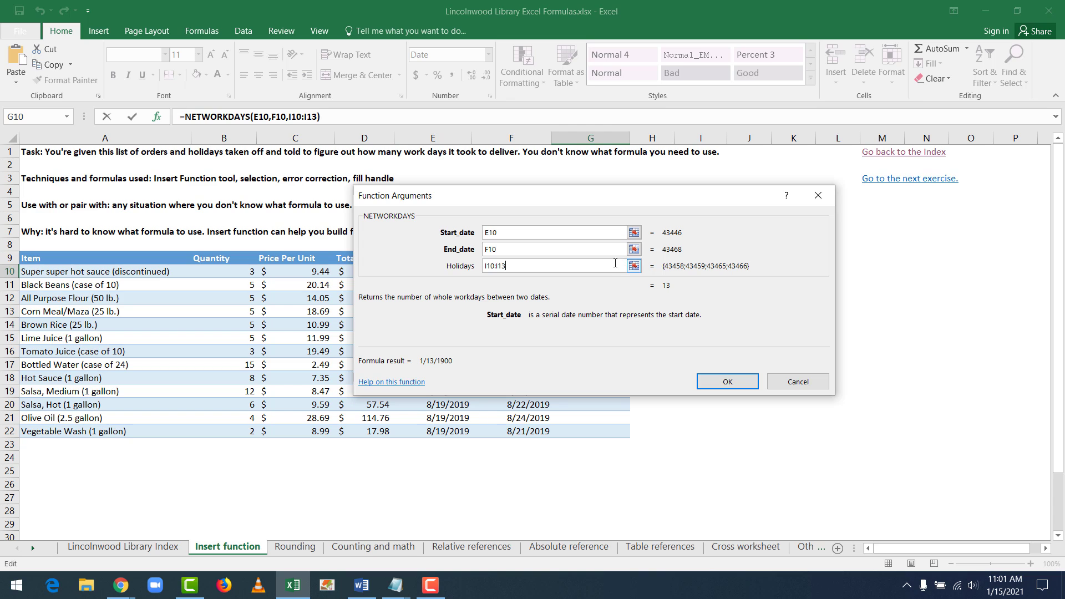
Make the Holidays range absolute as $I$10:$I$13, moving the dialog off the Days Off list, and confirm the function
left_click_drag(635, 197, 454, 197)
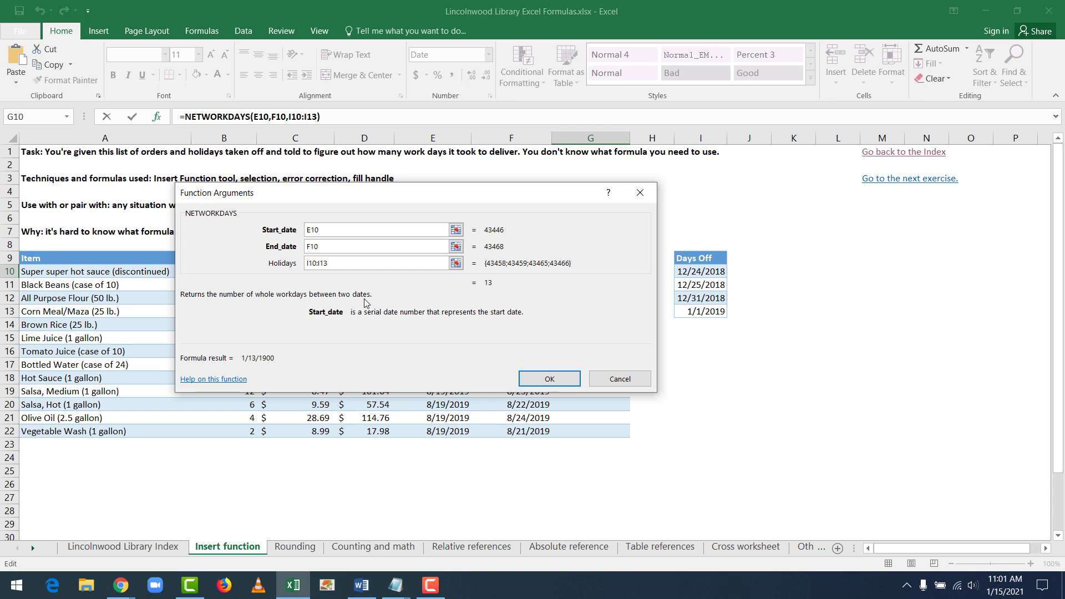
type("$")
key("Right")
type("$")
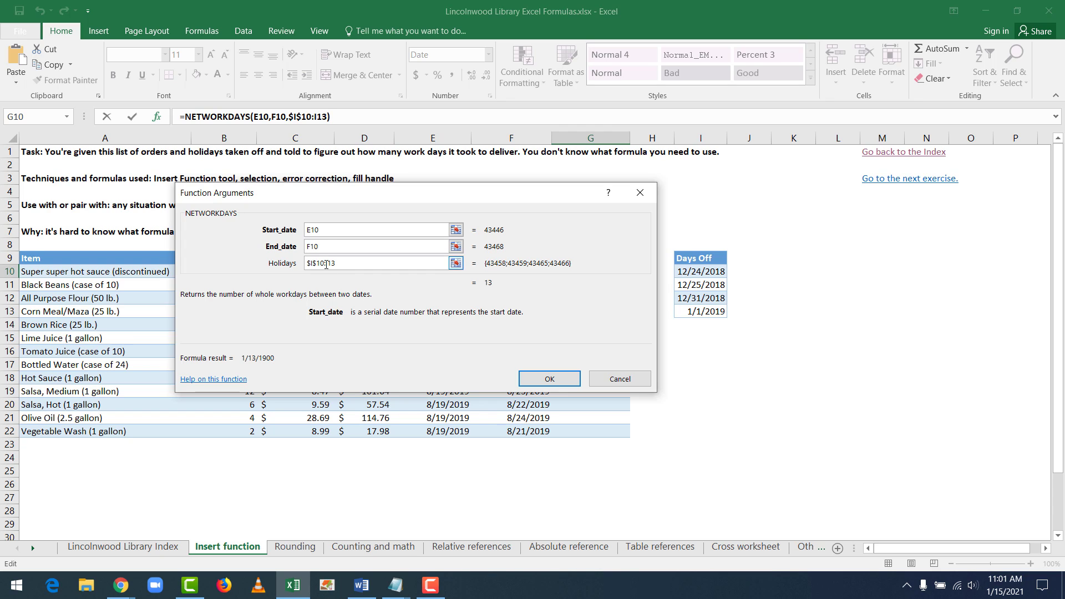
key("Right")
key("Right")
key("Right")
type("$")
key("Right")
type("$")
left_click(551, 376)
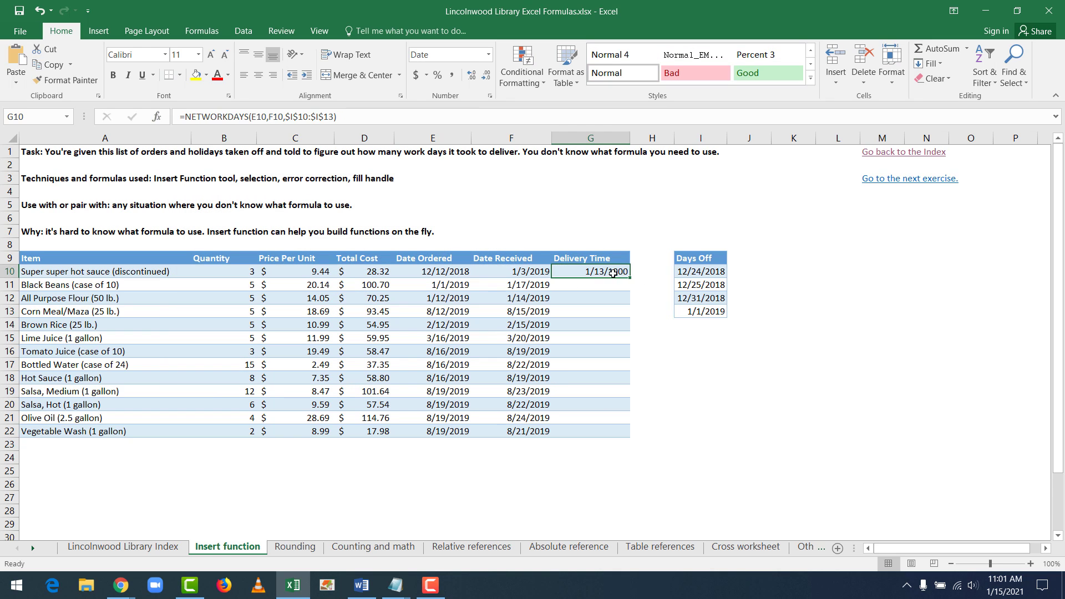
Change the number format of the first Delivery Time cell, G10, to General
left_click(489, 54)
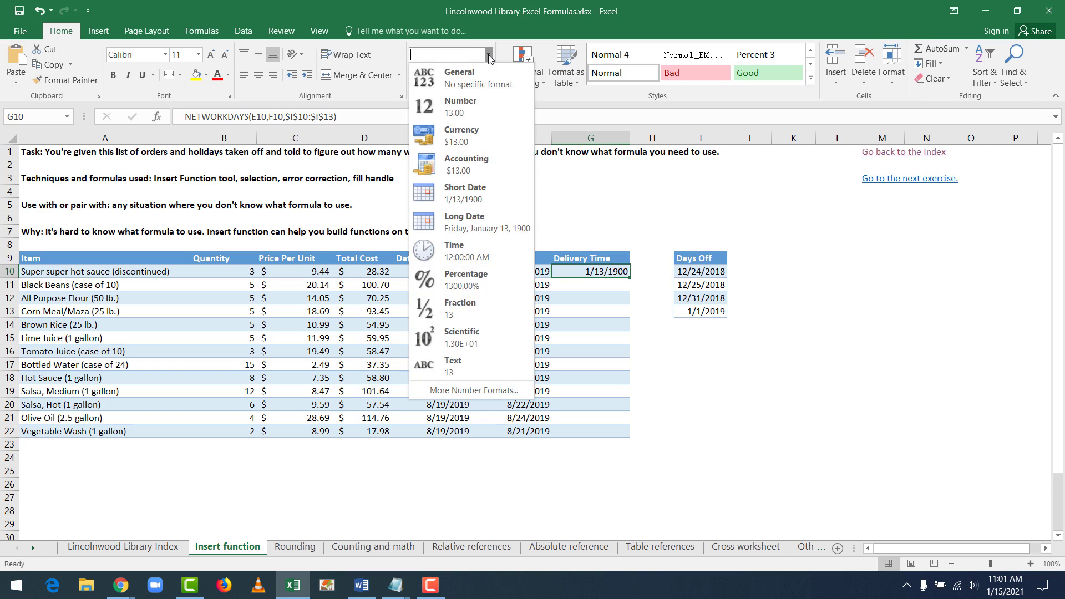
left_click(481, 84)
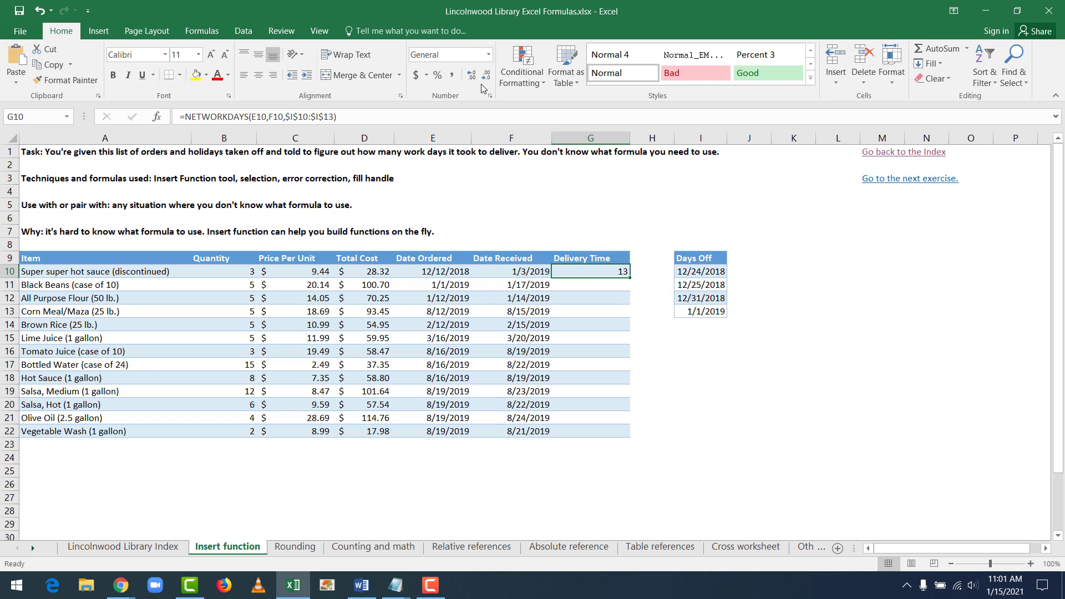
left_click(725, 391)
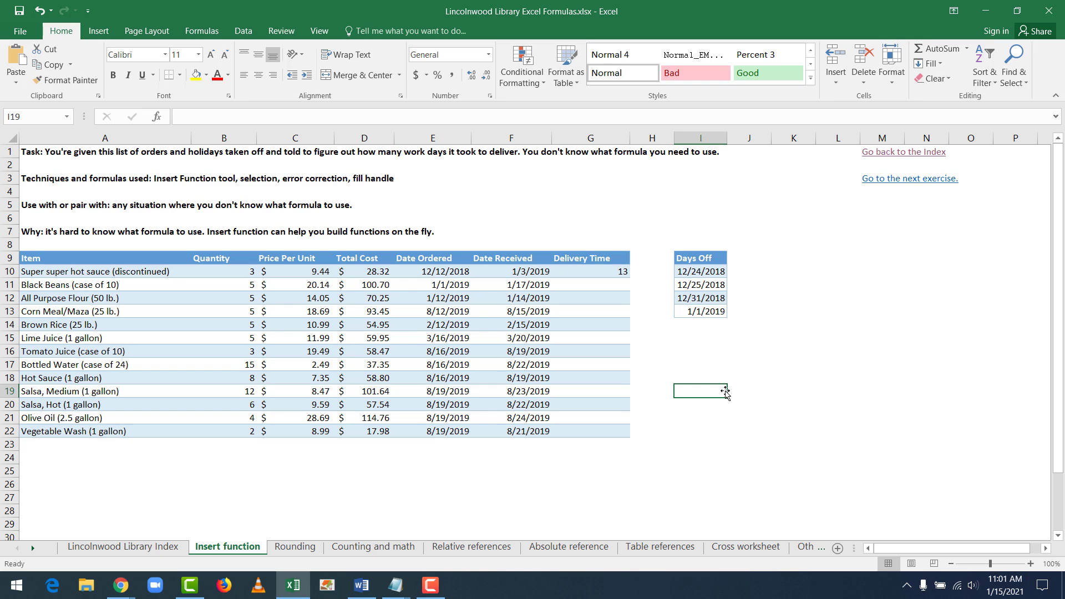
Fill the NETWORKDAYS formula from G10 down the Delivery Time column to G22
left_click(607, 274)
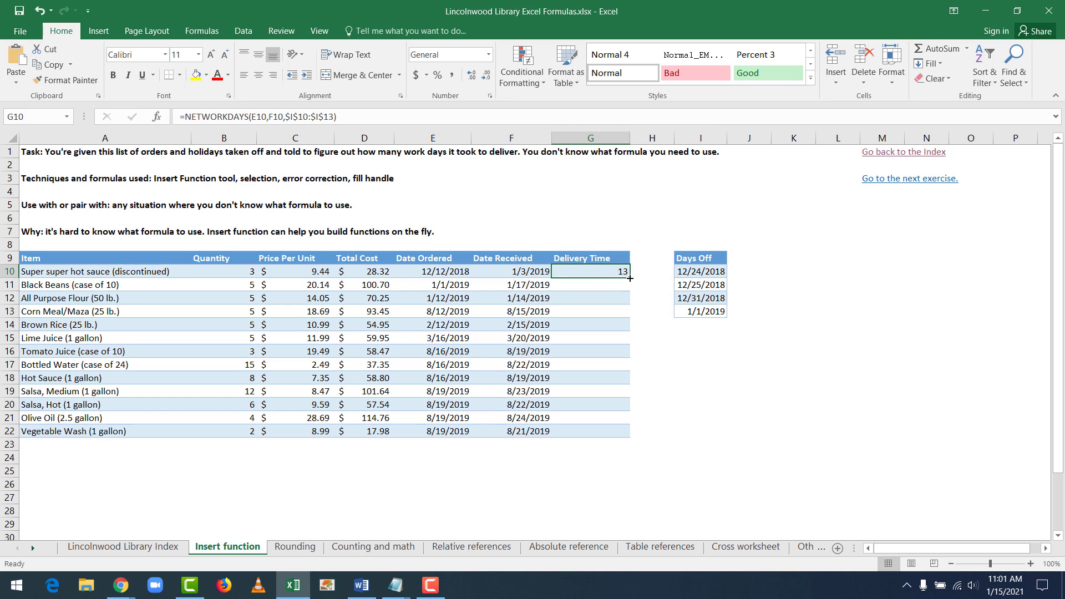
left_click_drag(630, 278, 631, 280)
left_click_drag(631, 279, 616, 434)
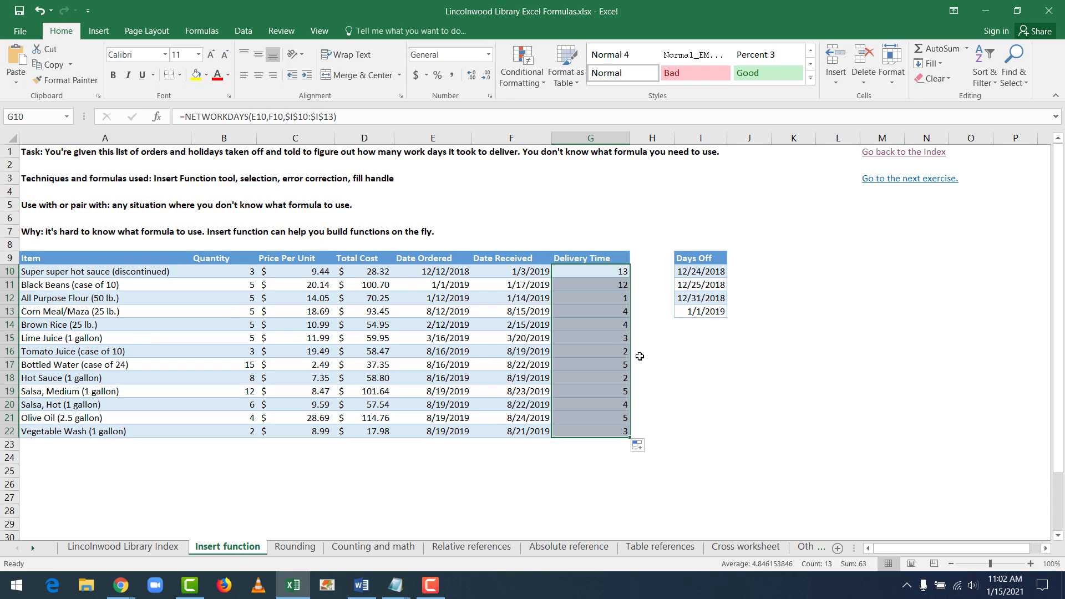
Check the copied formulas in several Delivery Time cells and view the function arguments of G15
left_click(600, 324)
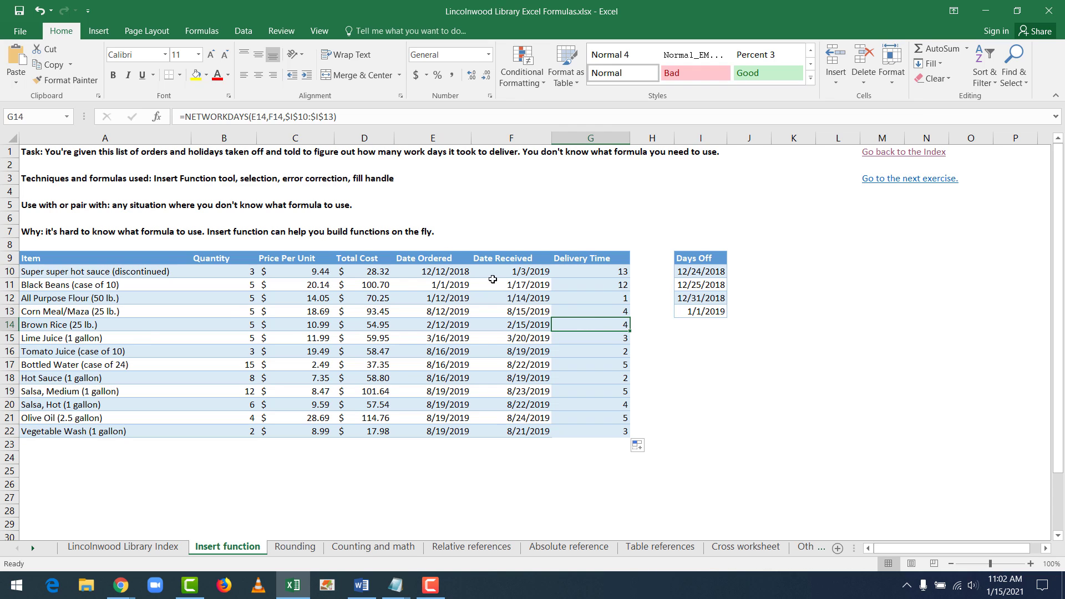
left_click(586, 307)
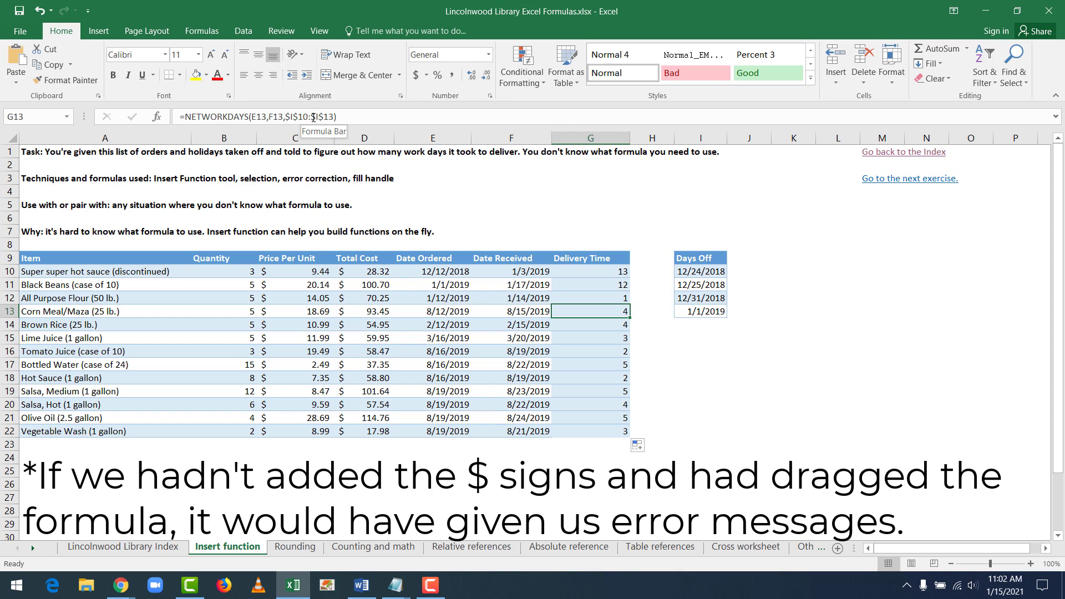
left_click(579, 379)
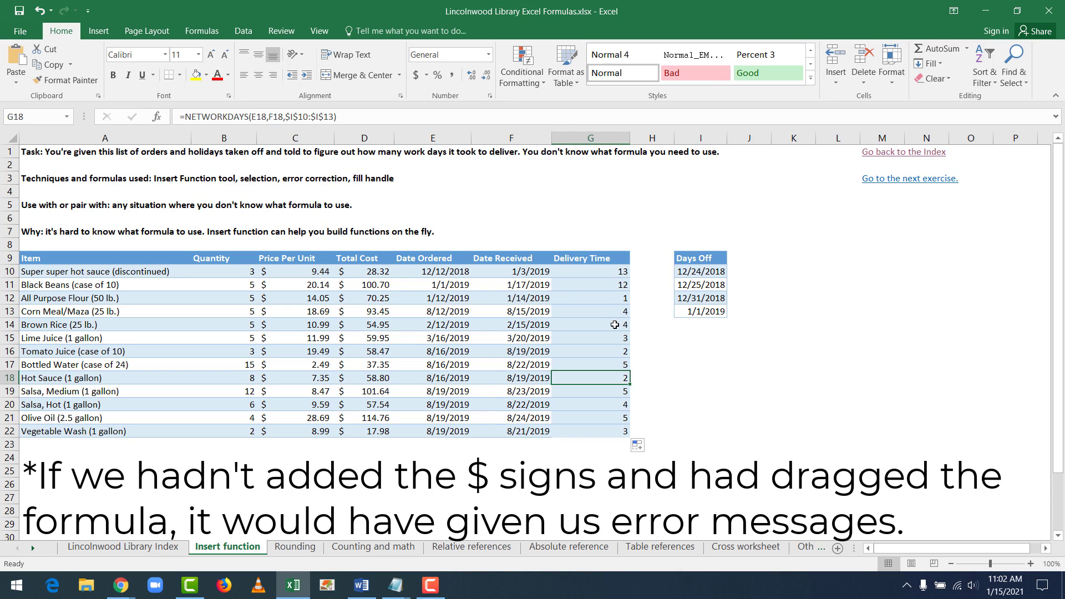
left_click(610, 342)
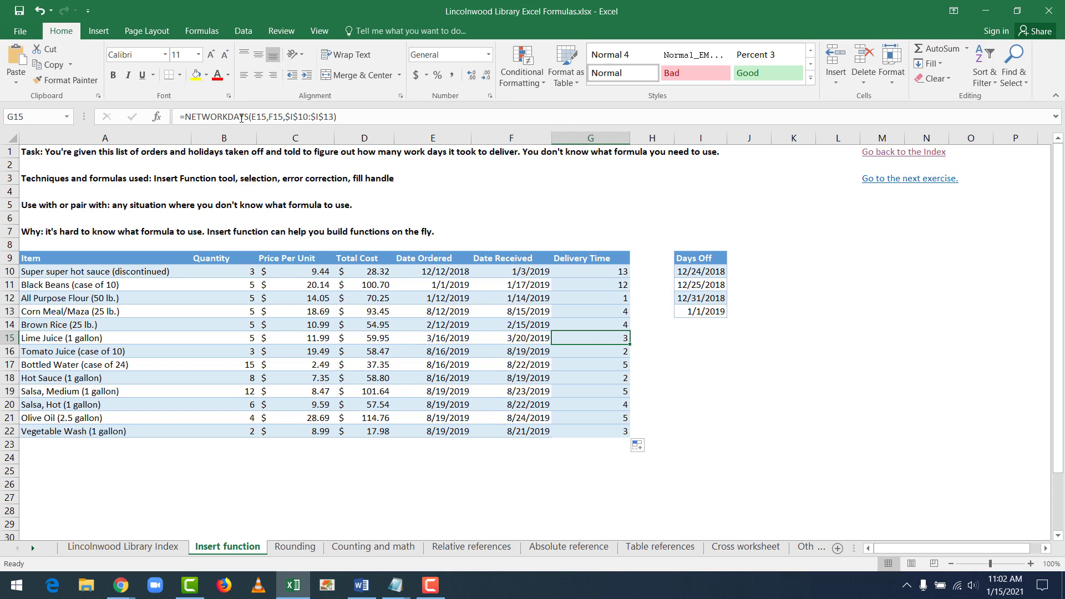
left_click(159, 116)
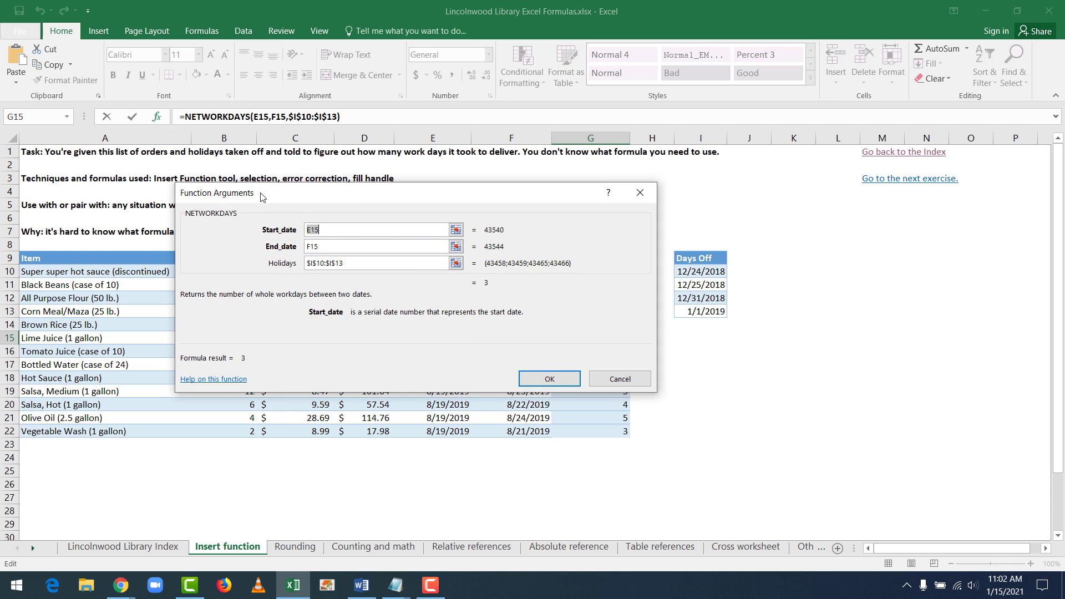
key("Return")
left_click(749, 391)
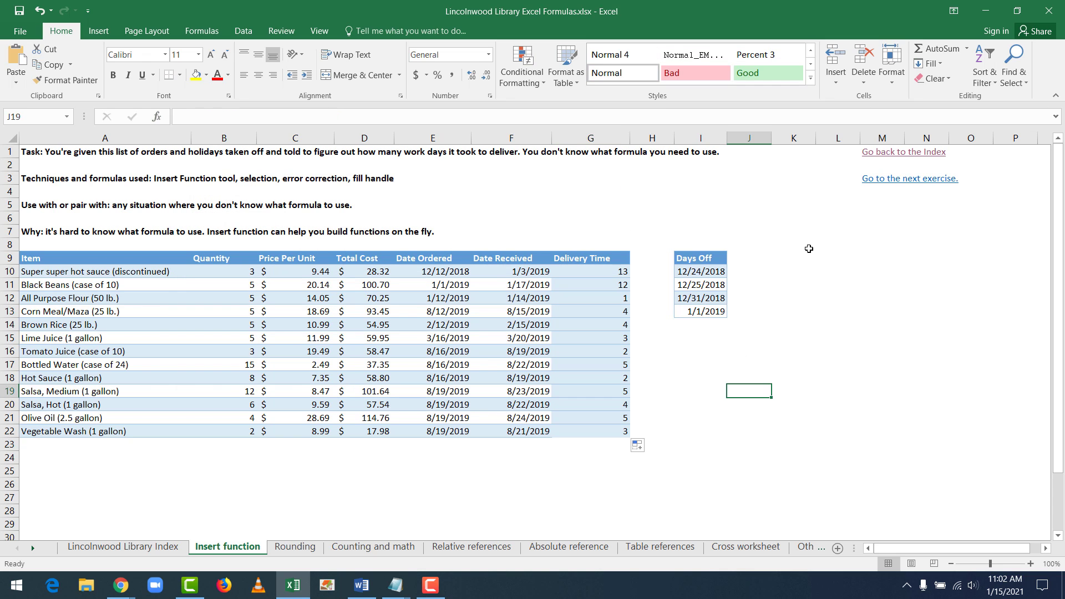
Go to the next exercise, the Rounding sheet, and select the first Round up cell, C10
left_click(901, 182)
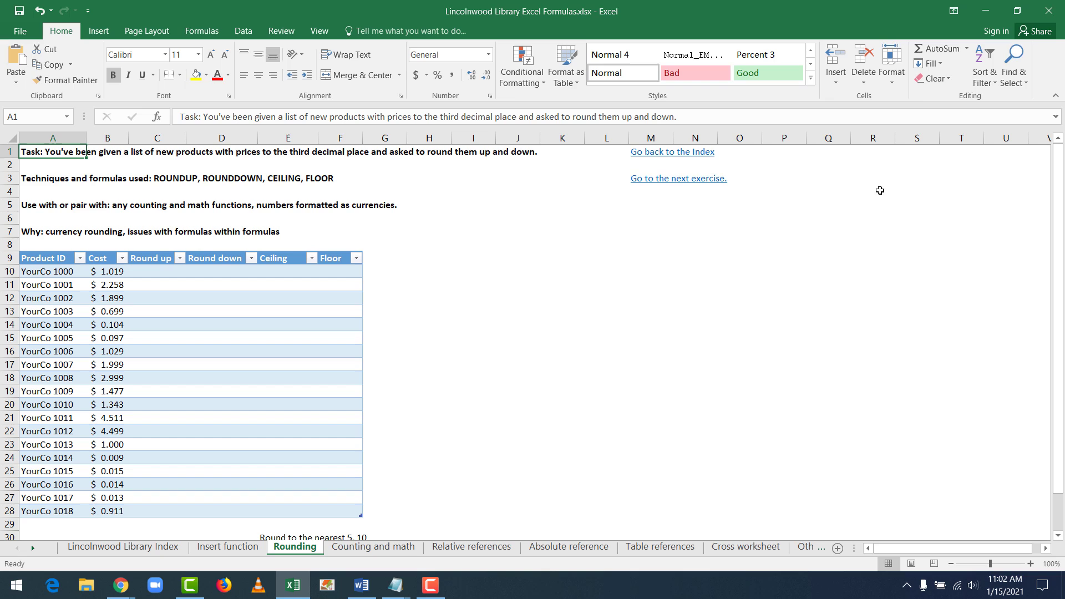
left_click(482, 258)
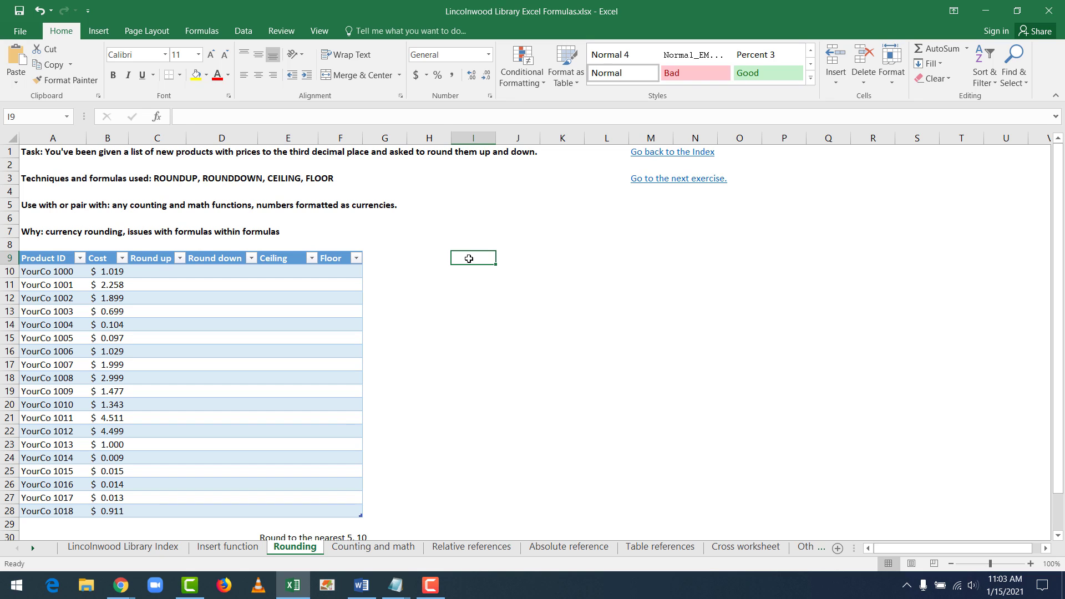
key("Down")
key("Left")
key("Left")
key("Left")
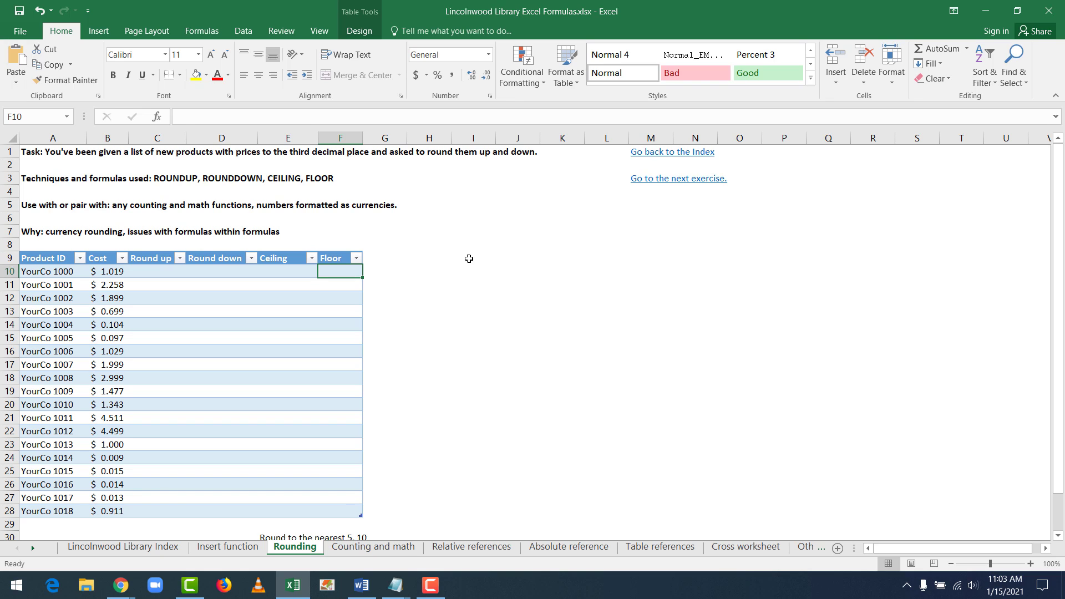
key("Left")
key("Left")
key("Left")
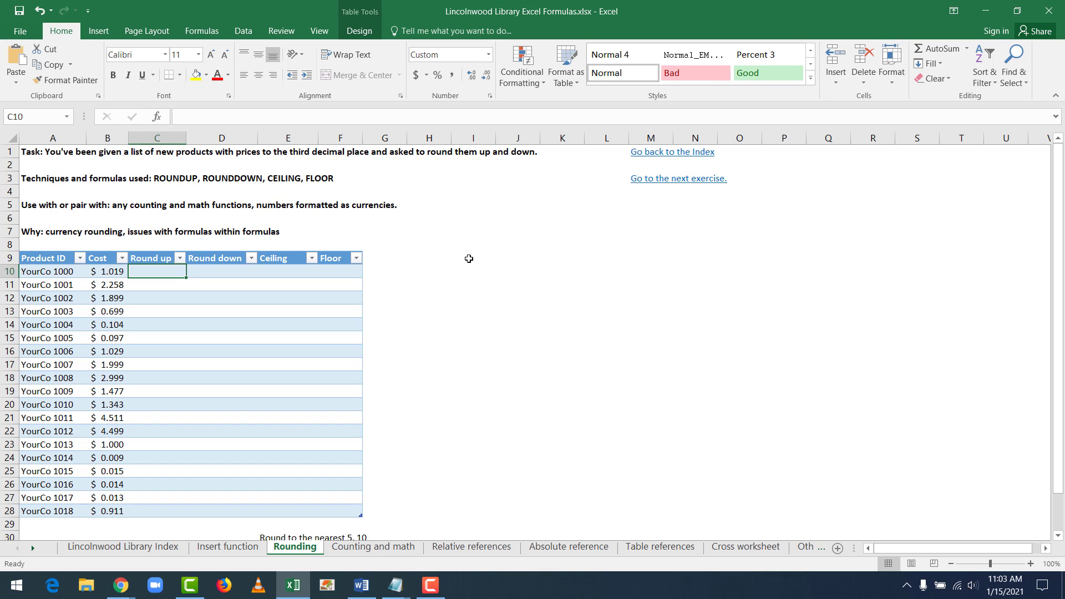
Enter the formula =ROUNDUP(B10,2) in C10 to round the product costs up to two decimal places
type("=")
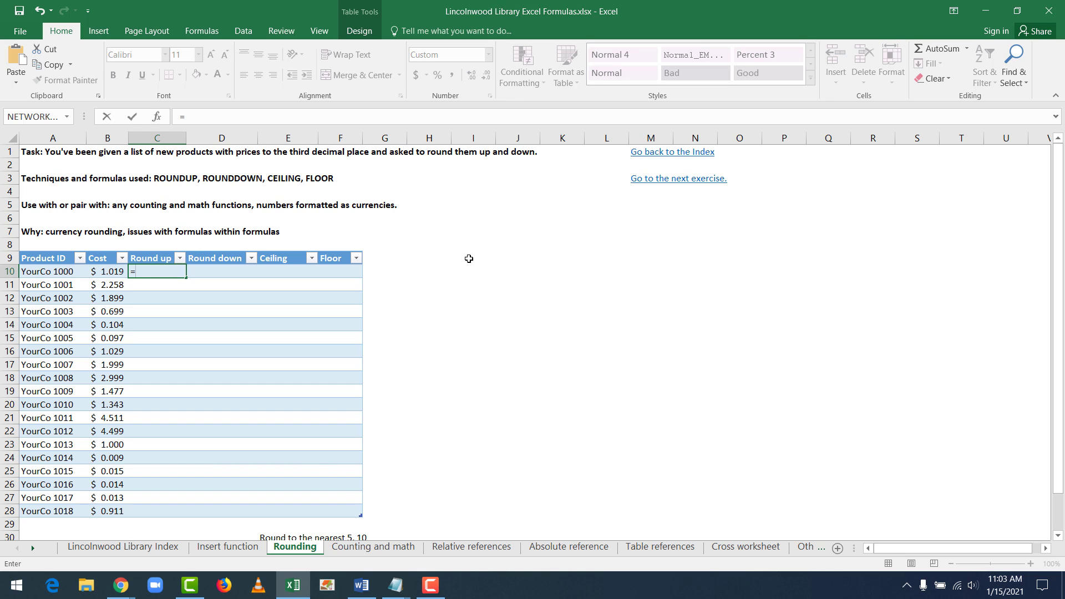
type("r")
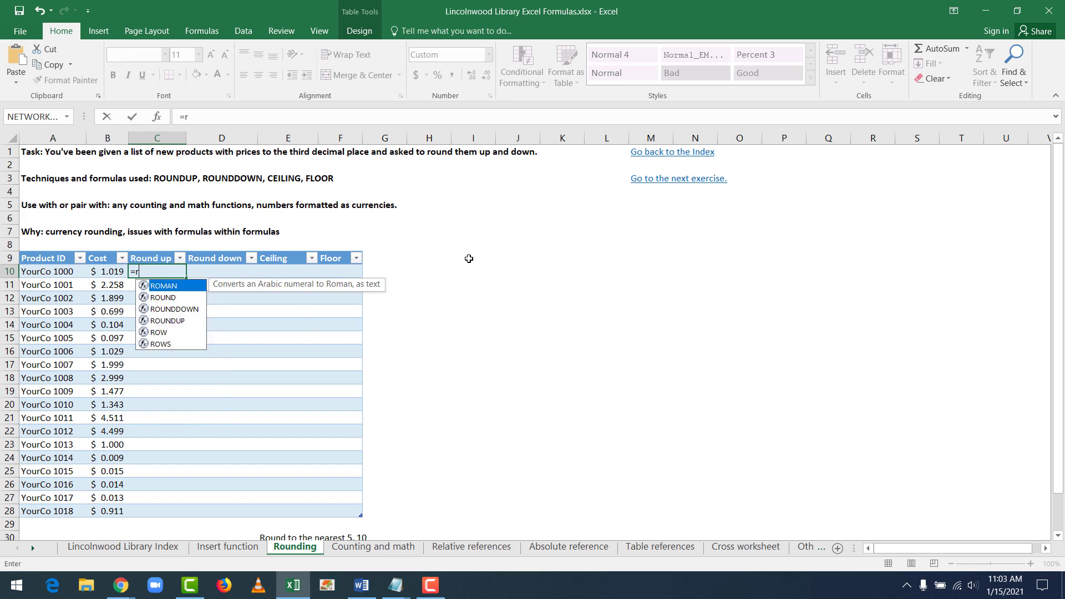
type("oundup")
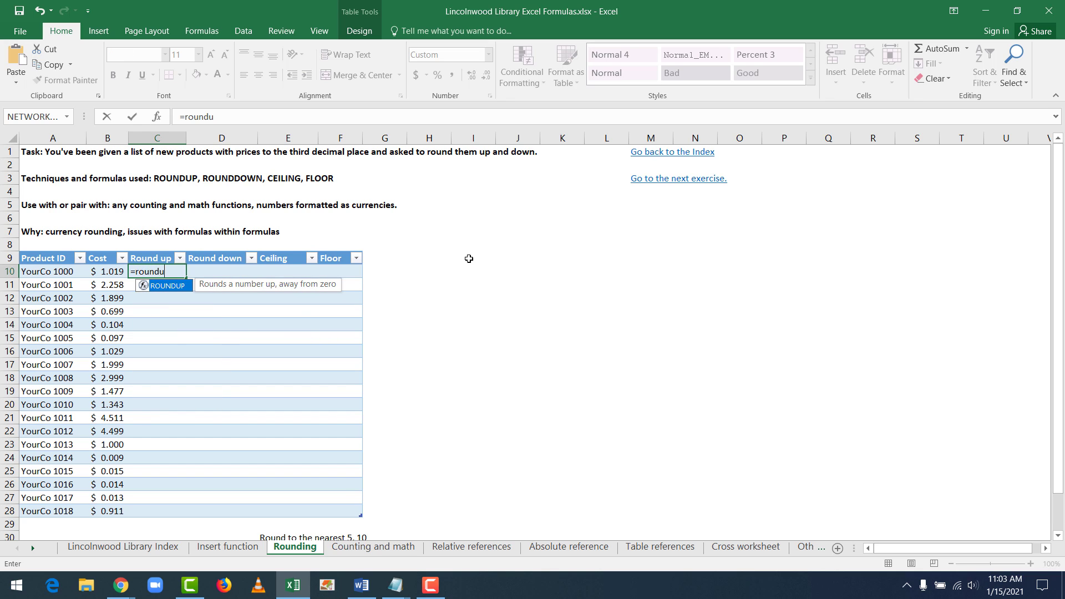
key("BackSpace")
key("BackSpace")
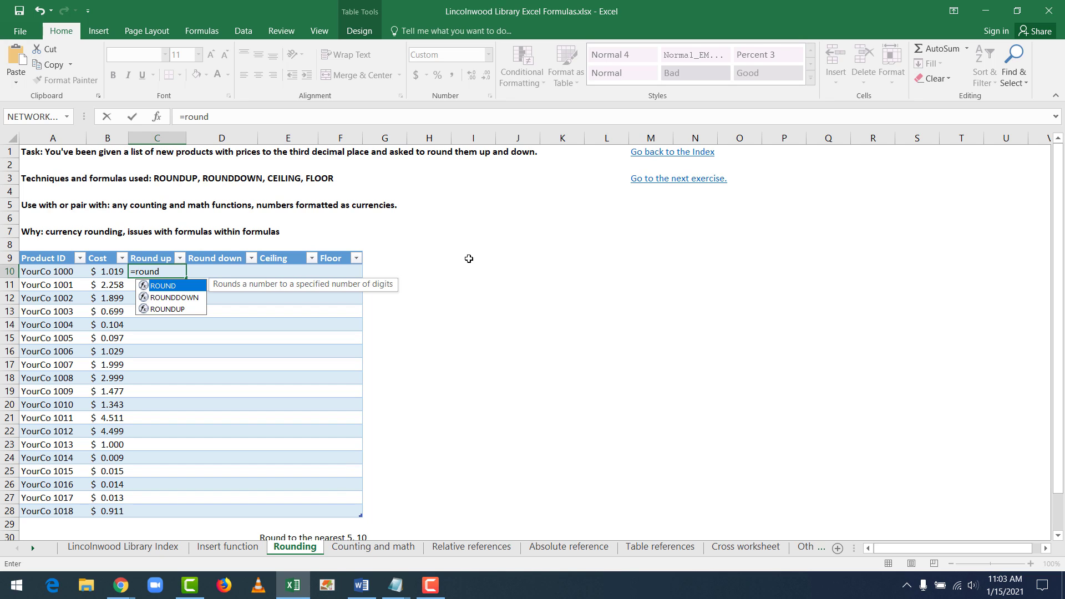
type("up")
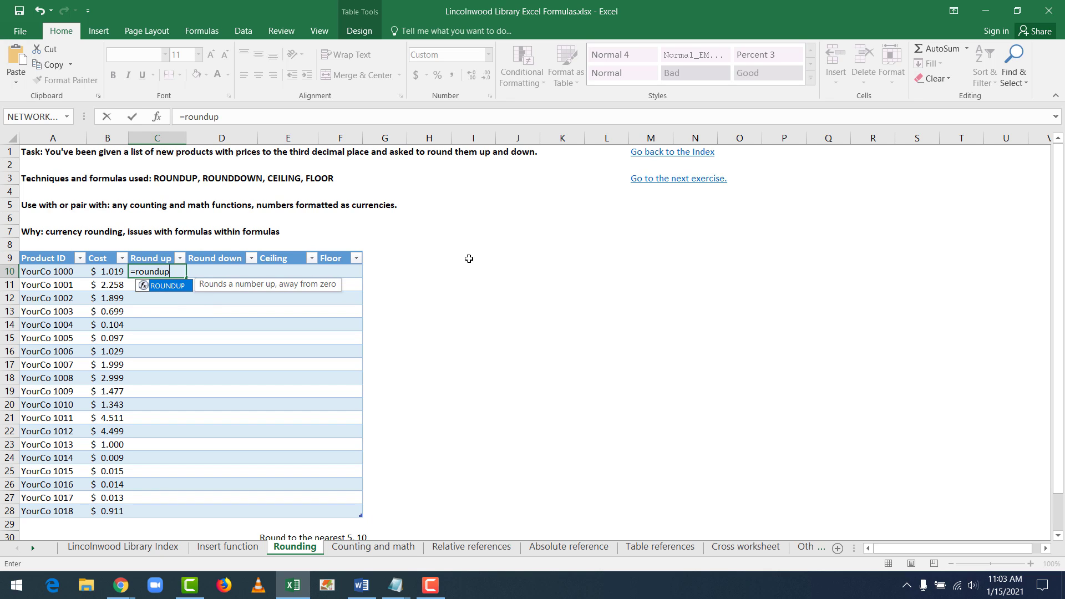
type("(")
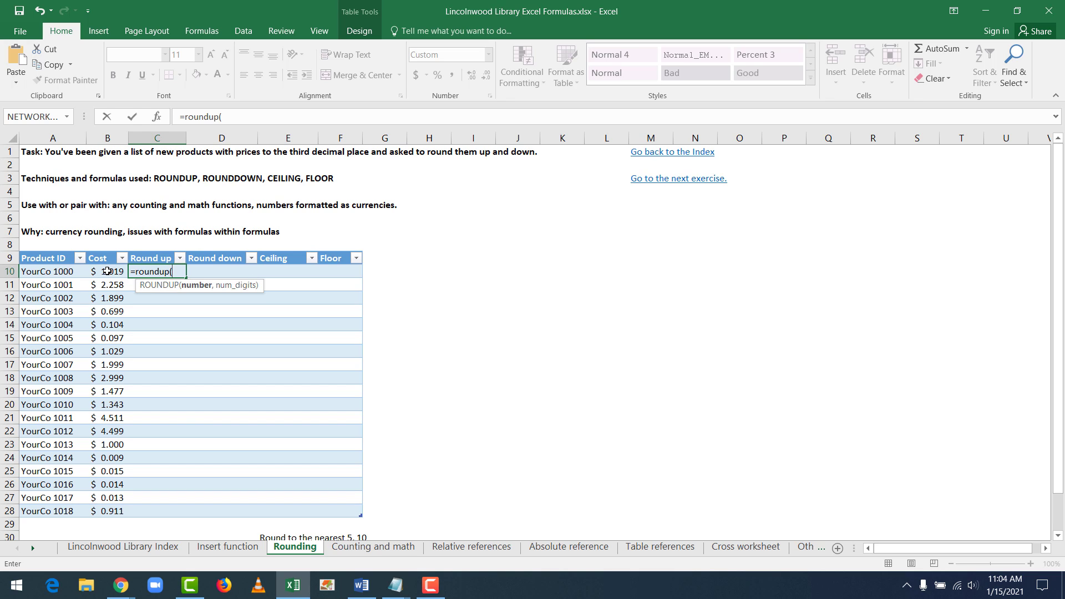
type("B")
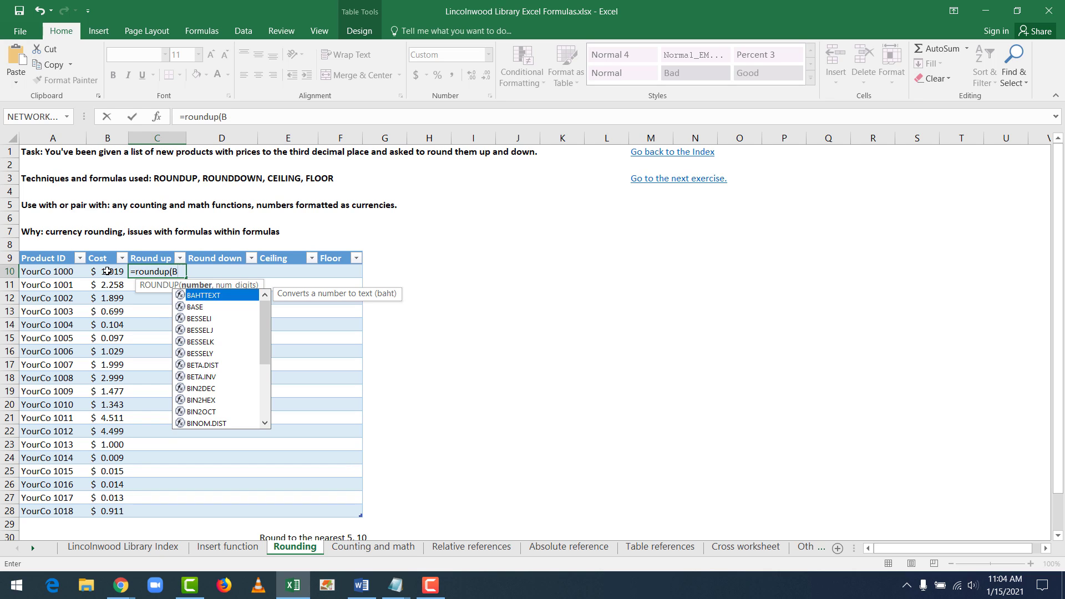
type("10,")
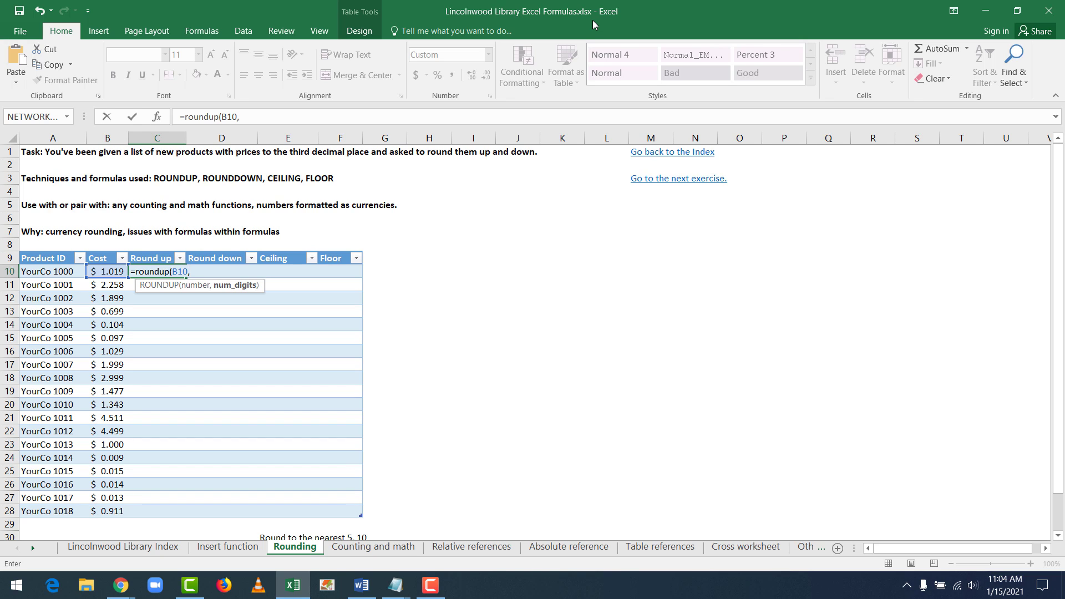
type("2)")
key("Return")
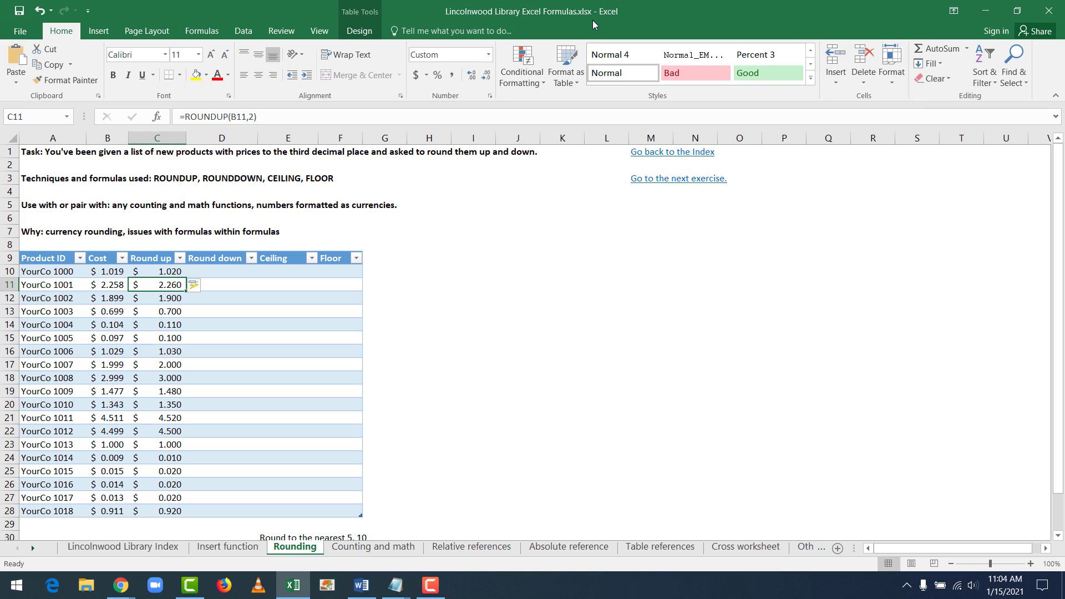
Look through the Round up column from C10 to C28 and back, ending on the first Round down cell, D10
key("Up")
key("Down")
key("Down")
key("Down")
key("Down")
key("Down")
key("Down")
key("Down")
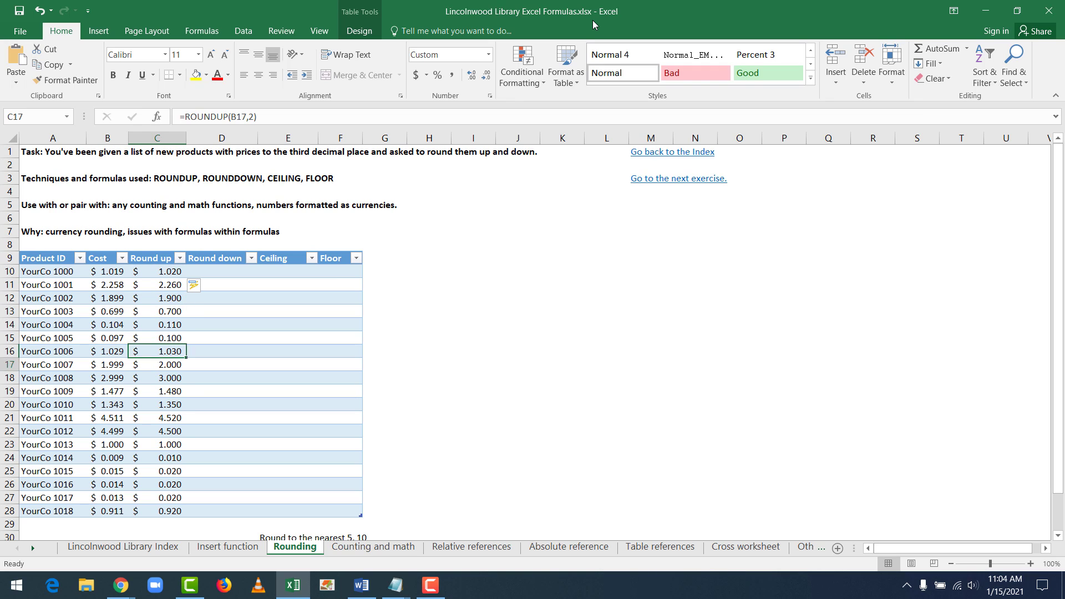
key("Down")
key("Down")
key("Down")
key("Down")
key("Down")
key("Down")
key("Down")
key("Down")
key("Down")
key("Down")
key("Down")
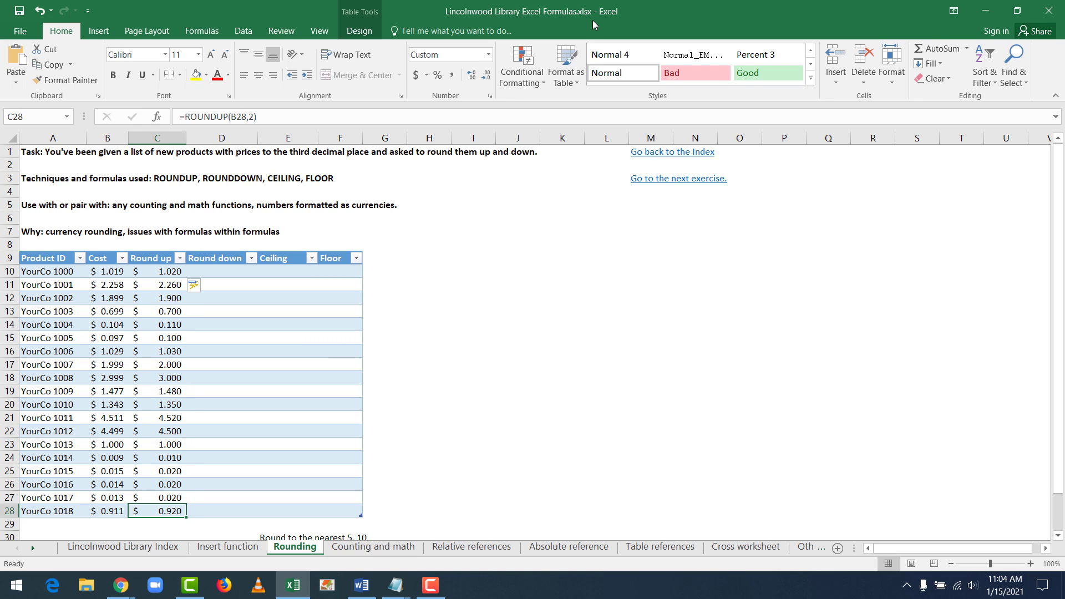
key("Up")
key("Up")
key("Up")
key("Up")
key("Up")
key("Up")
key("Up")
key("Up")
key("Up")
key("Up")
key("Up")
key("Up")
key("Up")
key("Up")
key("Up")
key("Up")
key("Up")
key("Up")
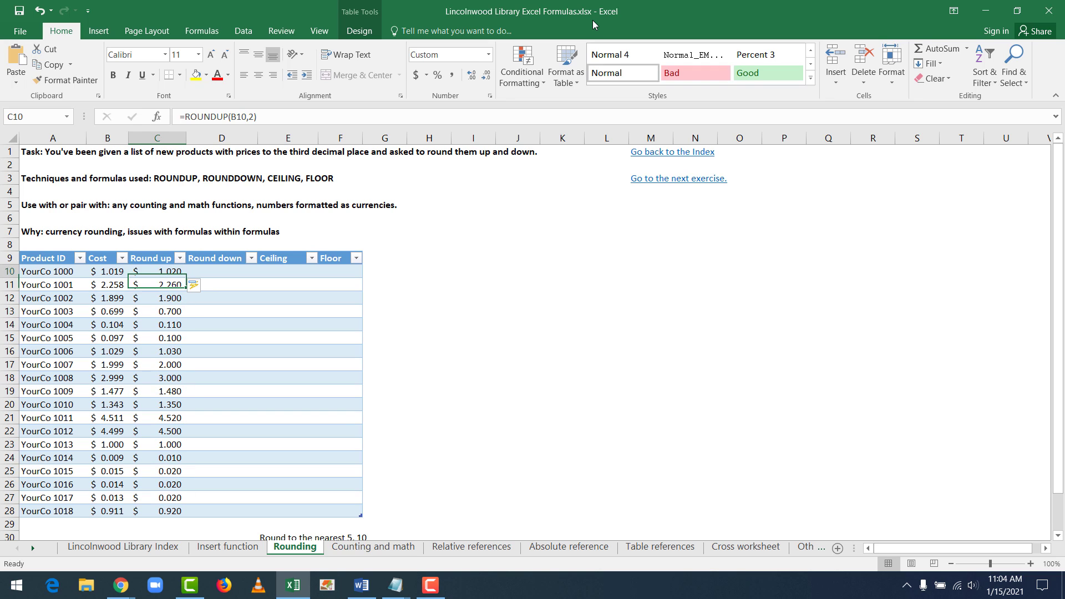
key("Right")
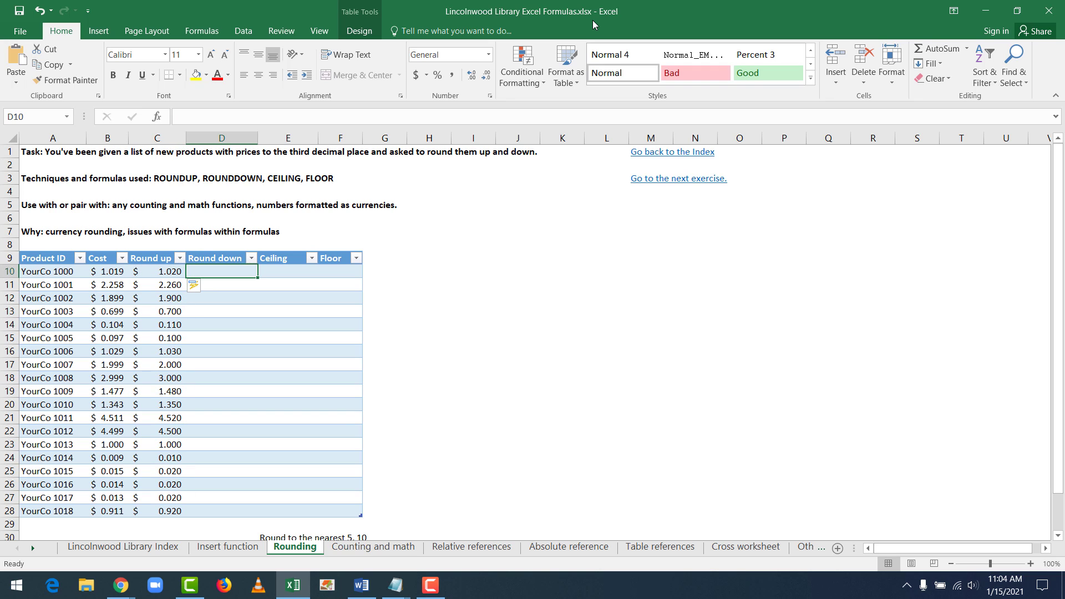
Enter the formula =ROUNDDOWN(B10,2) in D10 to round the product costs down to two decimal places
type("=")
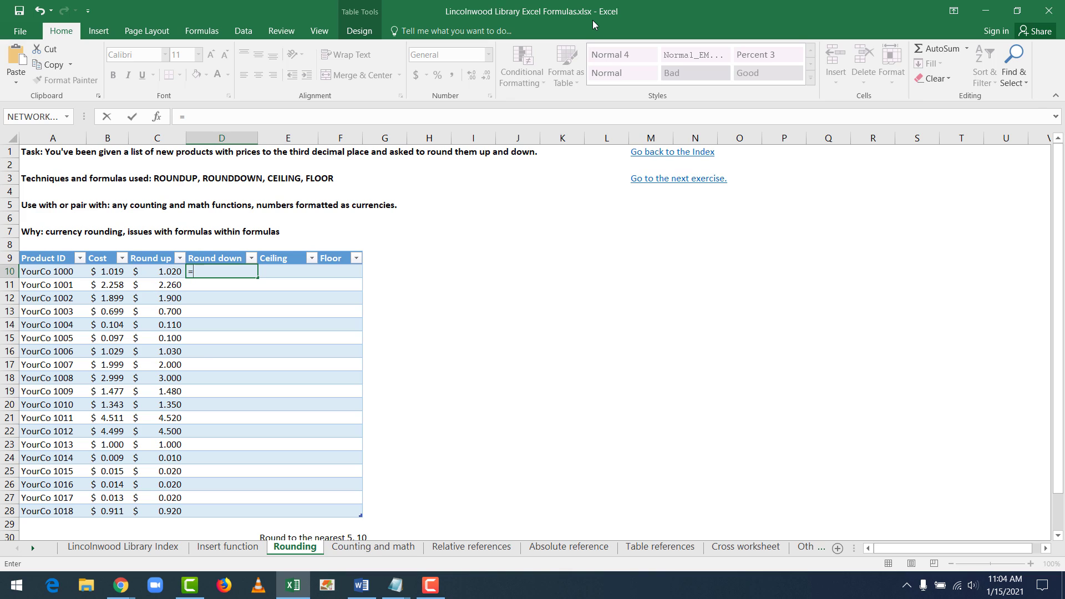
type("rounddown(")
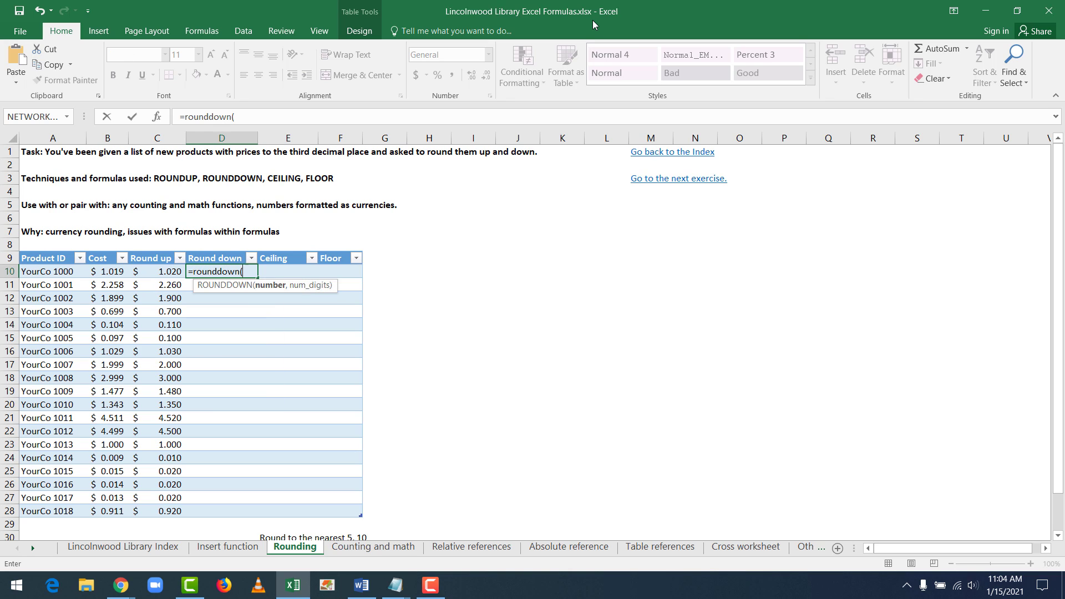
type("B10")
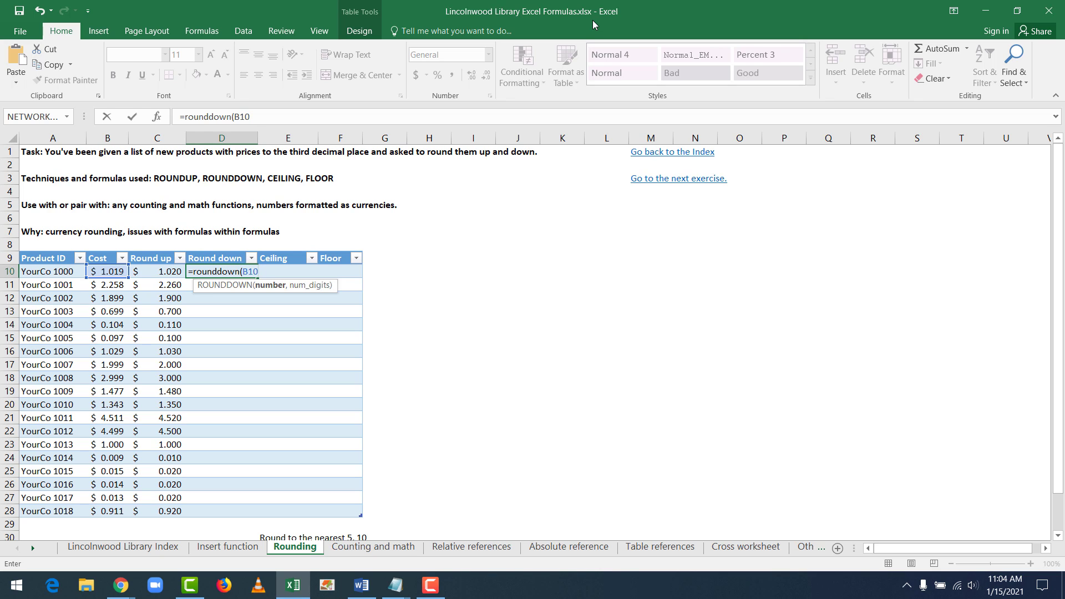
type(",2")
key("Return")
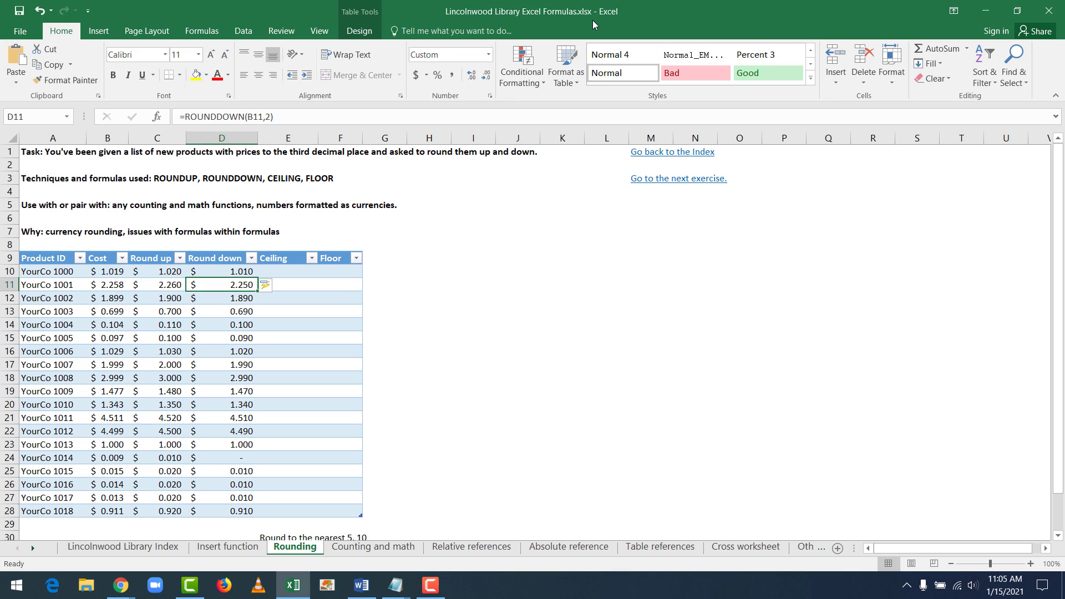
Look through the Round down column from D11 to the result for YourCo 1014 in D24
key("Down")
key("Down")
key("Down")
key("Down")
key("Down")
key("Down")
key("Down")
key("Down")
key("Down")
key("Down")
key("Down")
key("Down")
key("Down")
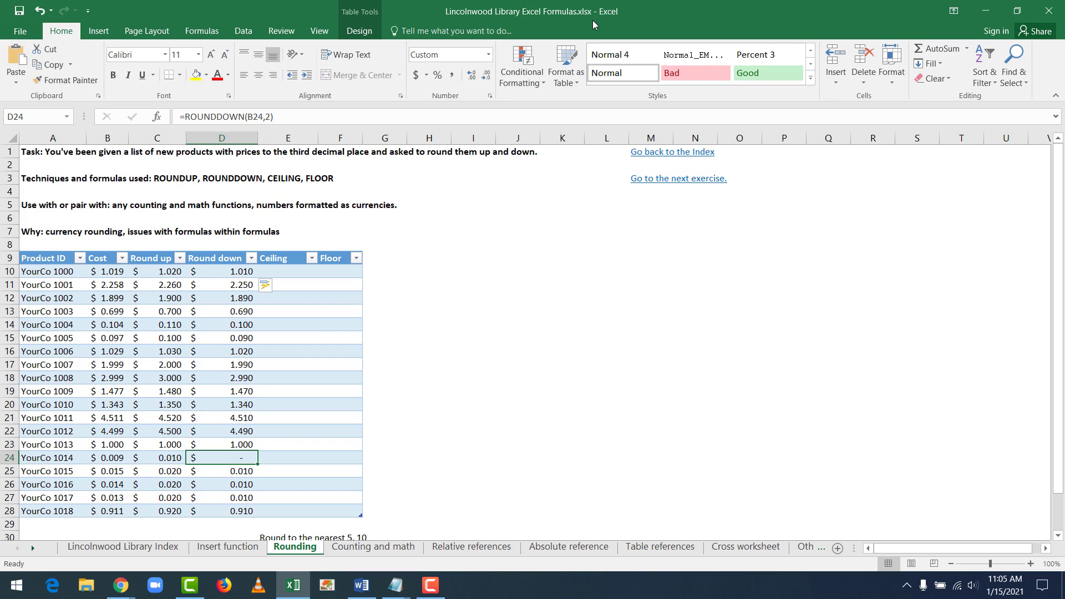
Enter the formula =CEILING(B10,.05) in the first Ceiling cell, E10, to round the costs up to the nearest five cents
key("ctrl+Up")
key("Right")
key("Down")
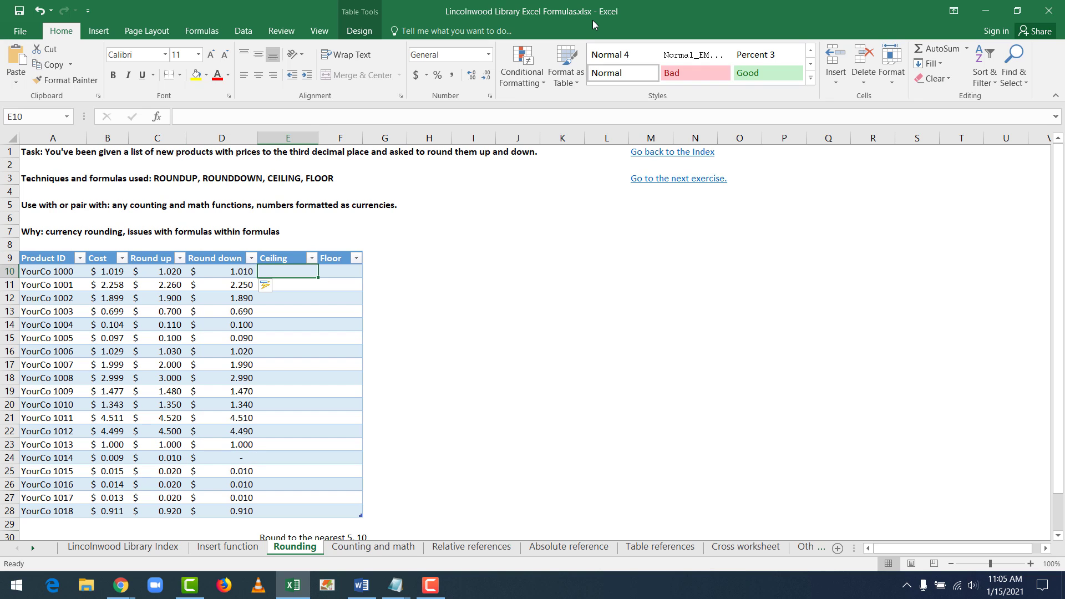
scroll(516, 322, "down", 1)
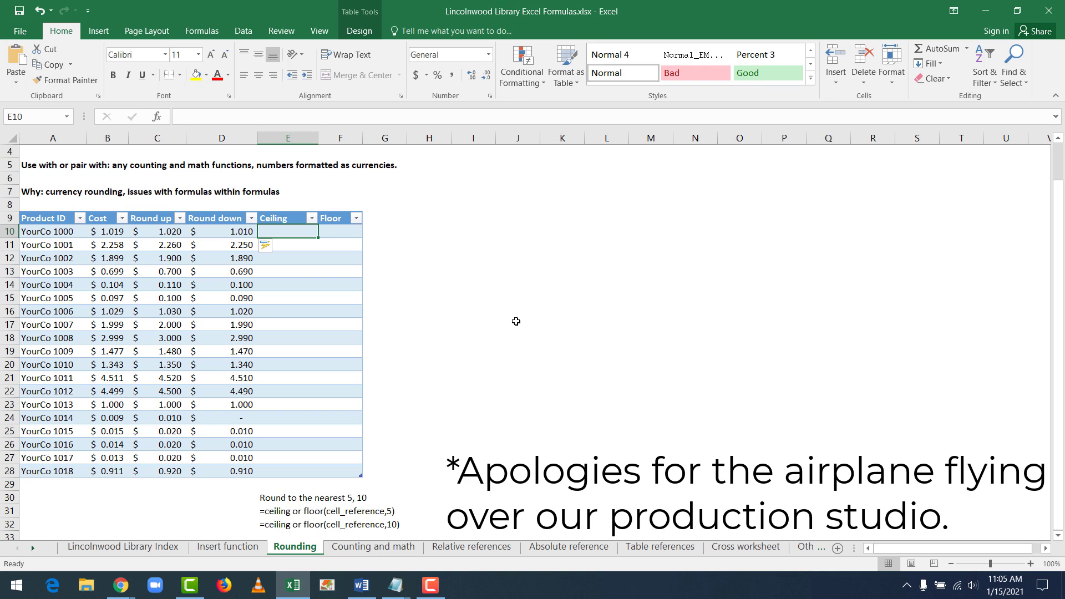
type("=ceil")
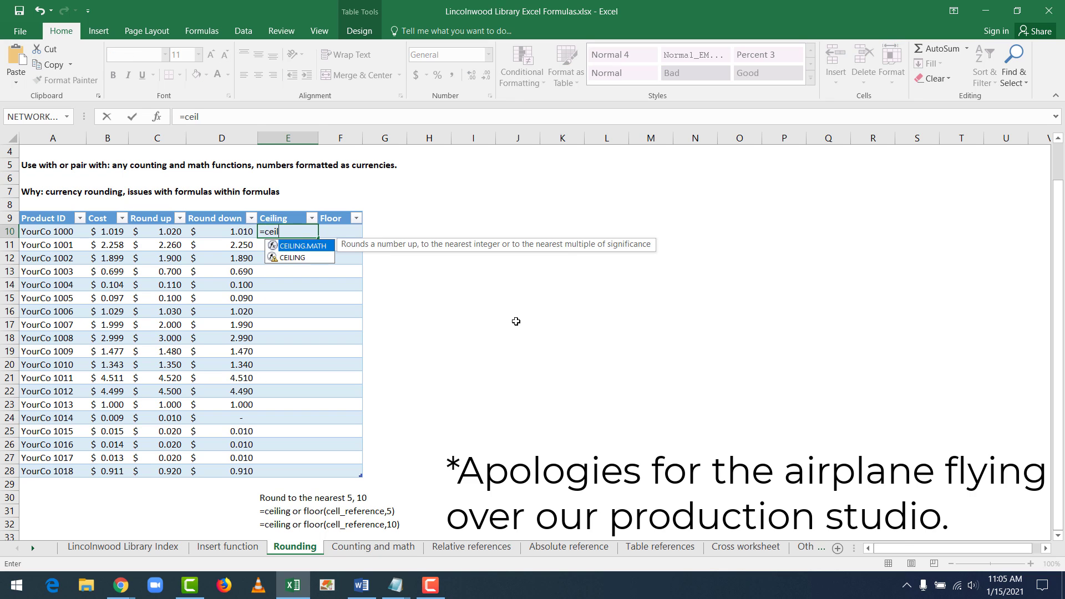
type("ing(")
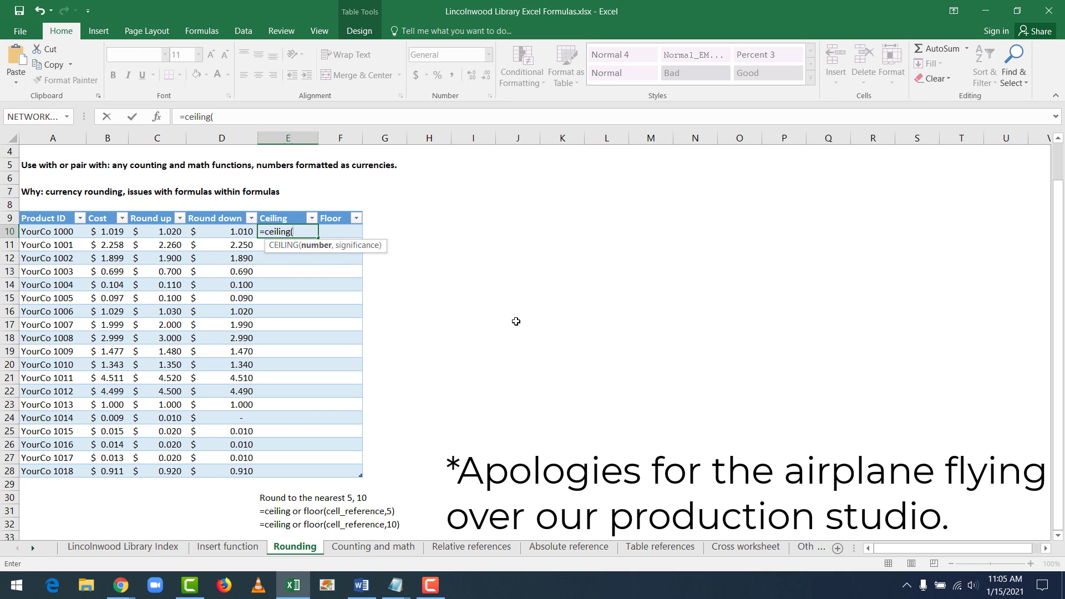
type("b10,")
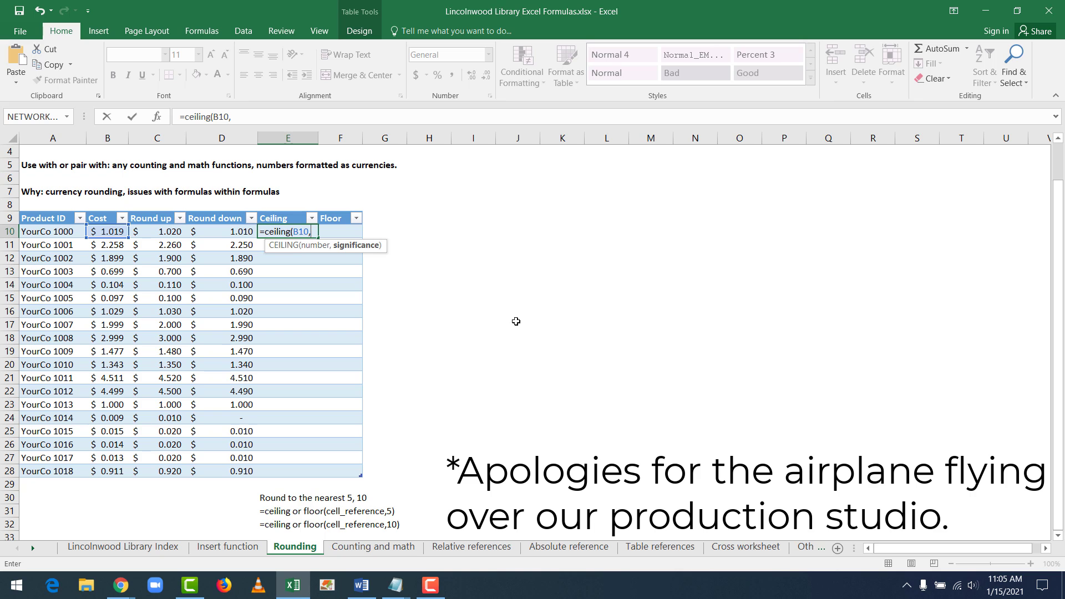
type(".05)")
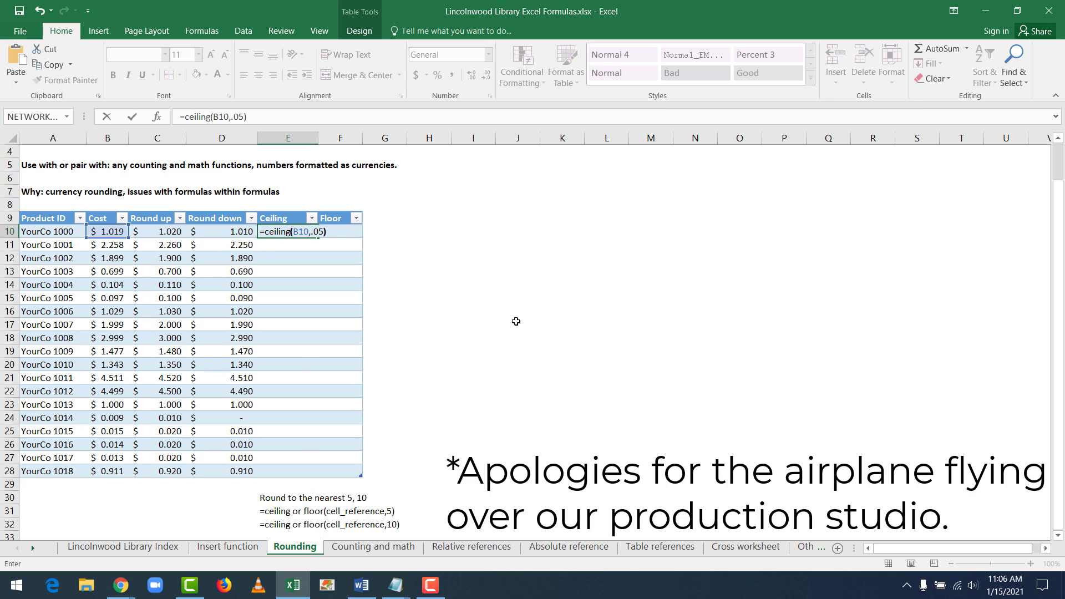
key("Return")
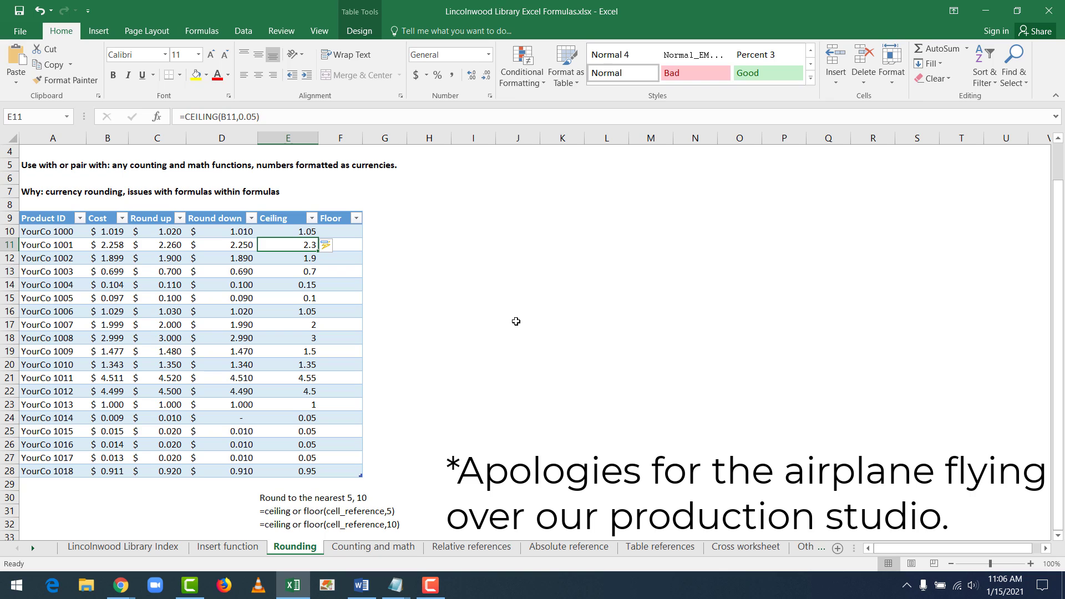
Enter the formula =FLOOR(B10,.10) in the first Floor cell, F10, to round the costs down to the nearest ten cents
key("Up")
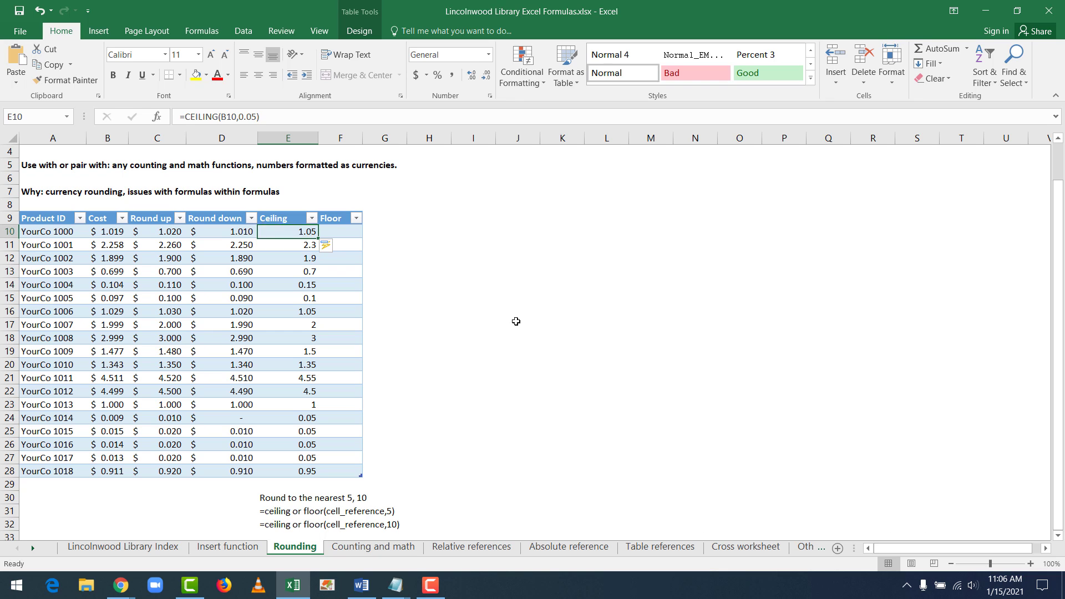
key("Right")
type("=")
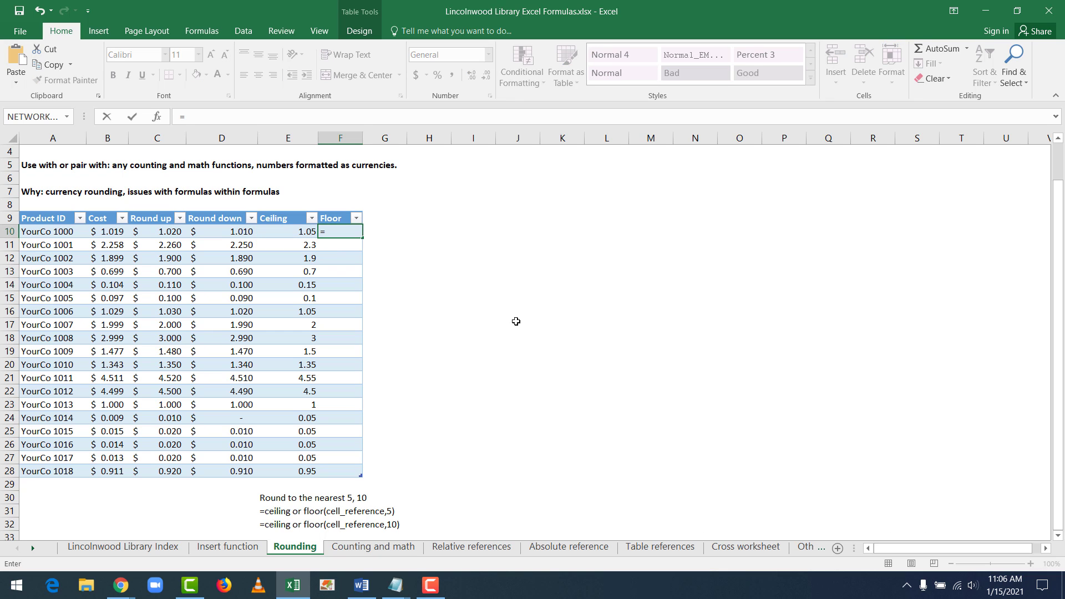
type("floor(")
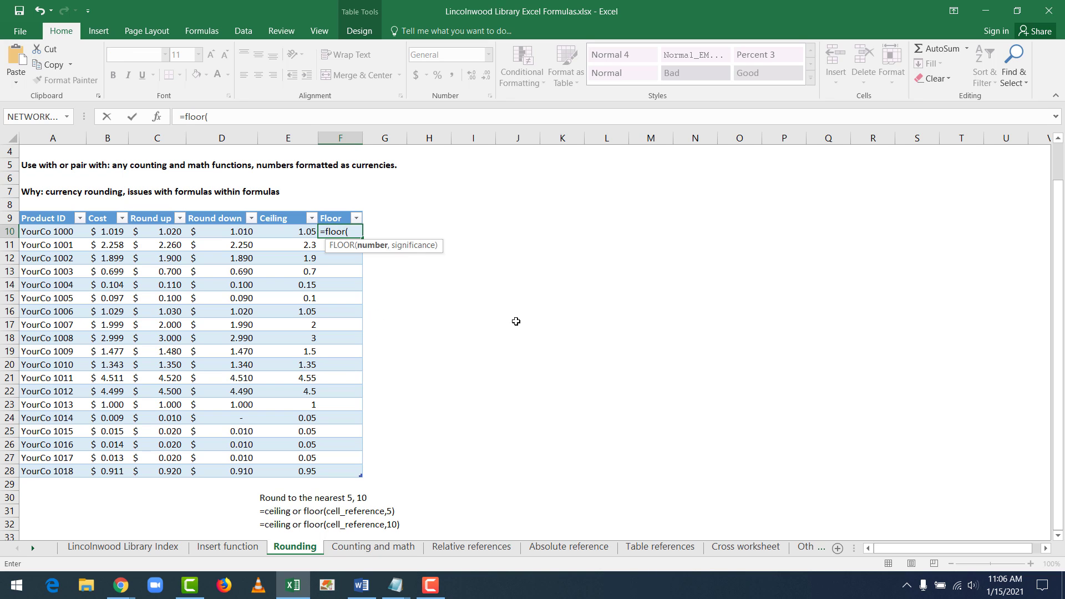
type("B10,")
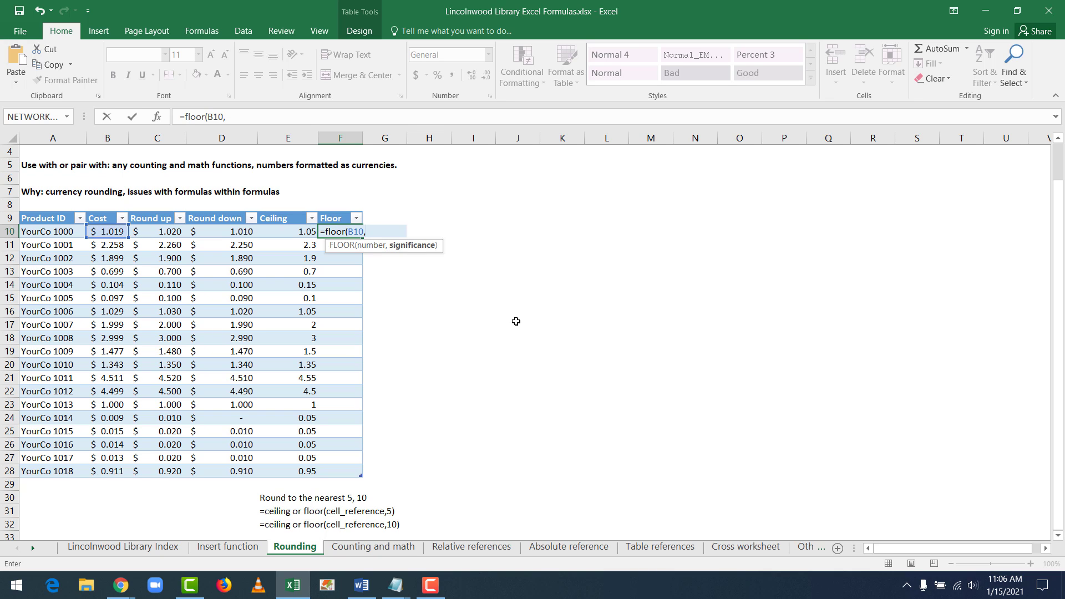
type(".10")
key("Return")
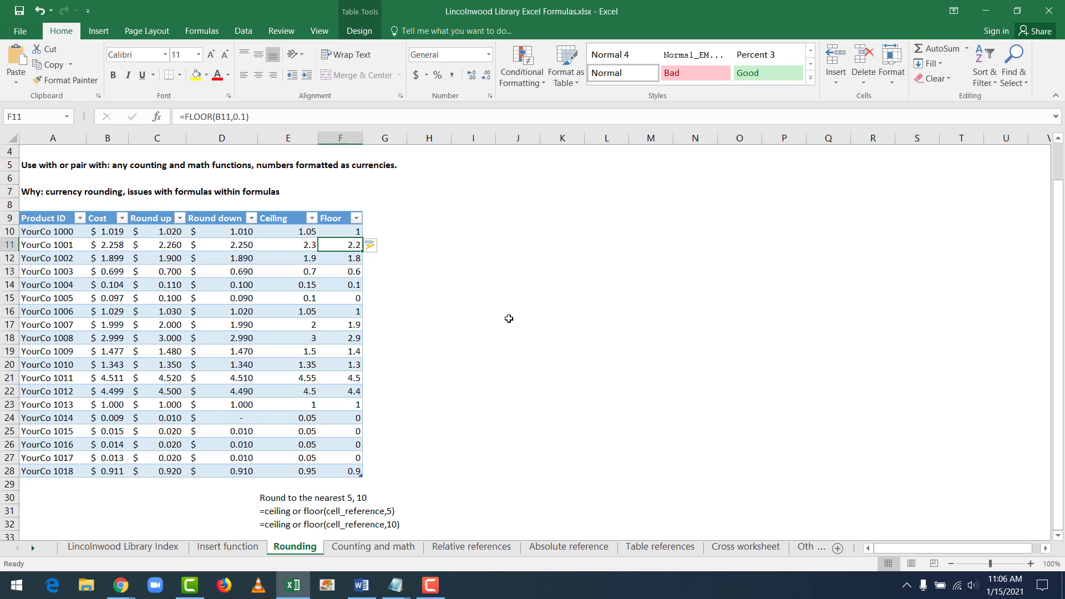
Go to the Counting and math sheet and select cell A1 to read the task description
scroll(509, 318, "up", 1)
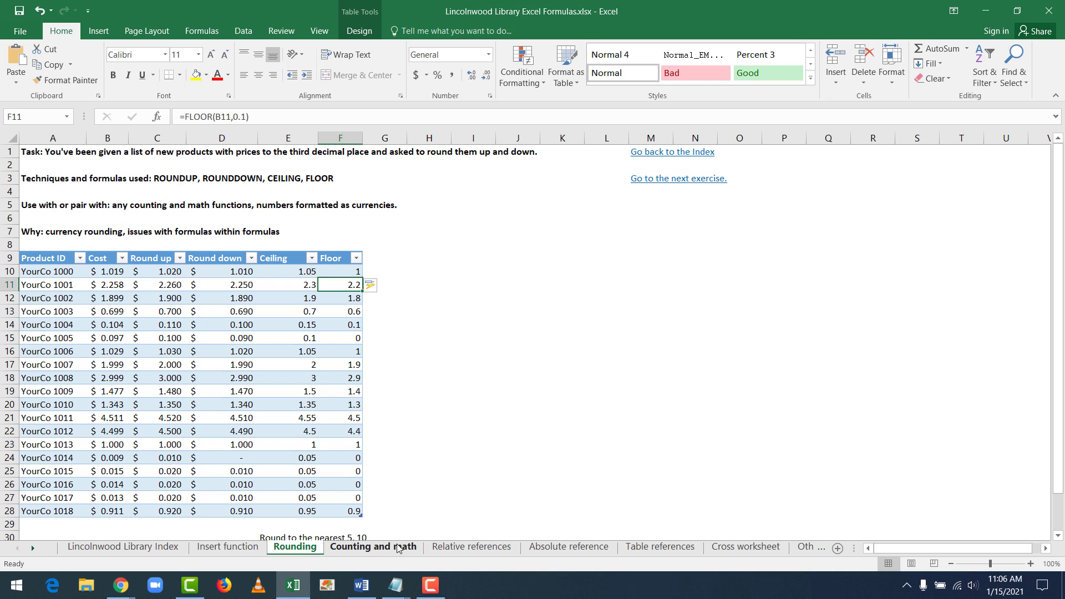
left_click(390, 552)
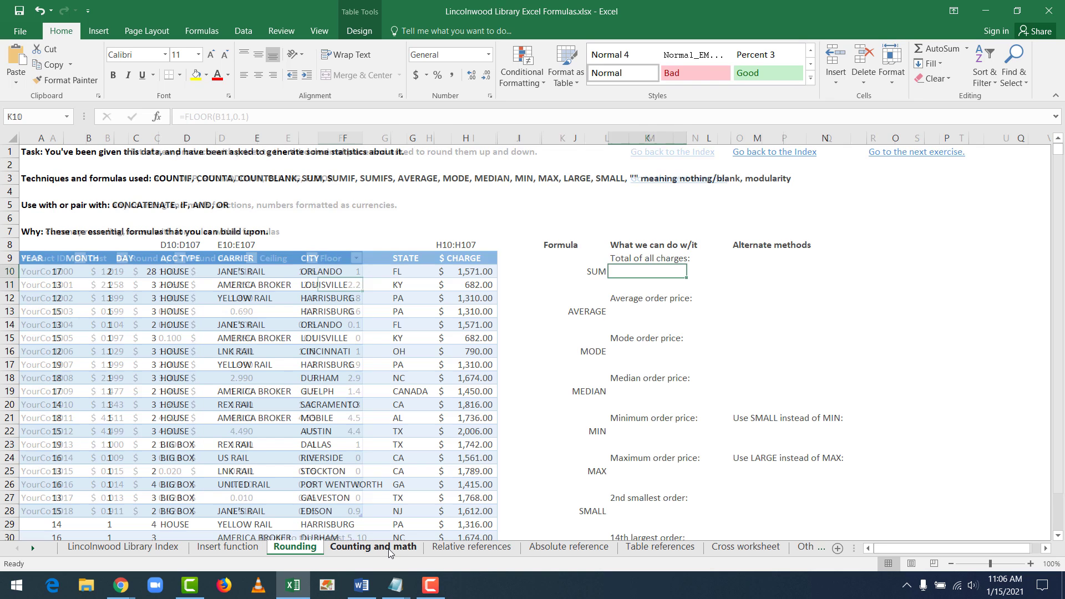
left_click(486, 201)
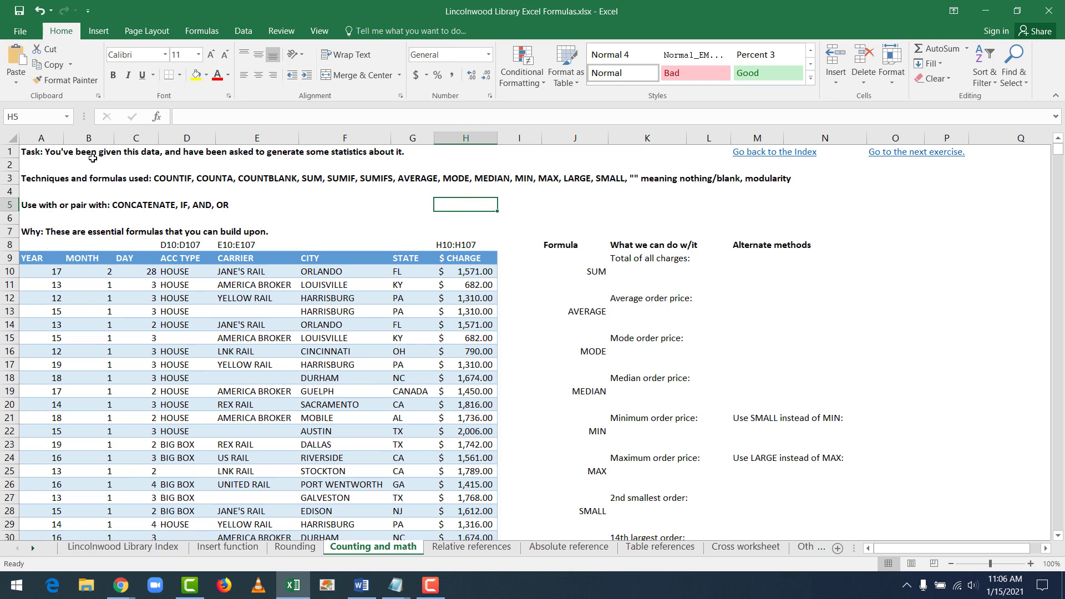
left_click(67, 152)
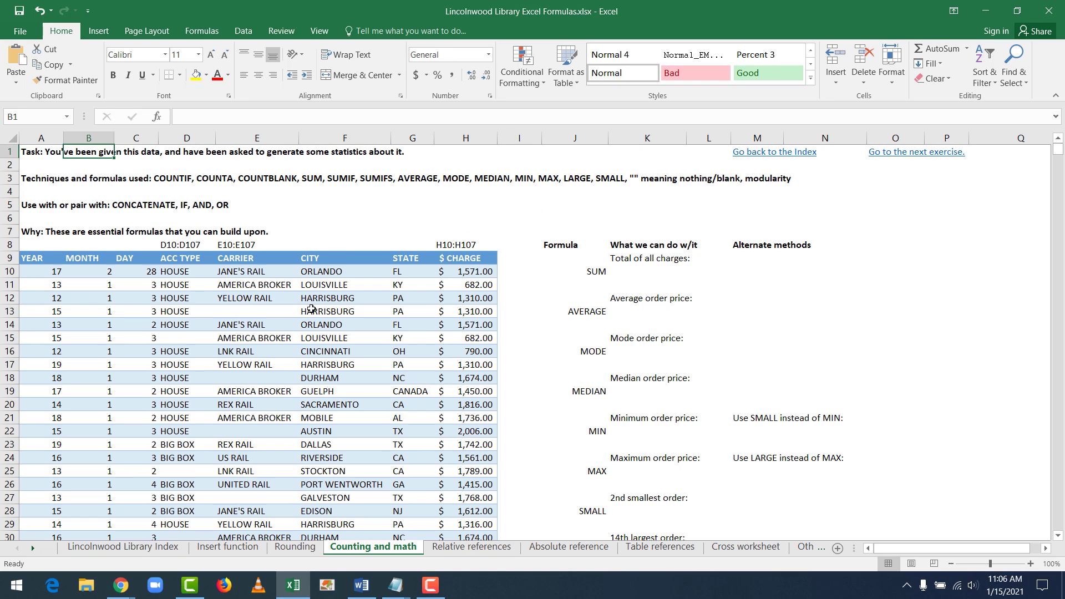
left_click(45, 153)
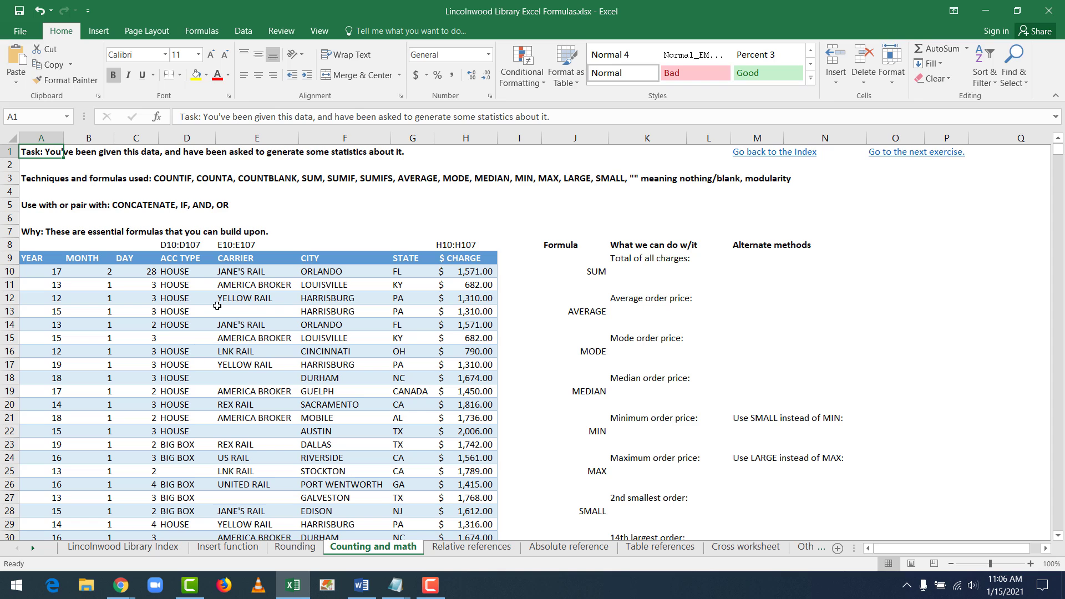
Examine the order data in rows 11 and 12, the formula list from SUM to MAX, and the SMALL and LARGE alternate methods
left_click(233, 288)
left_click(326, 299)
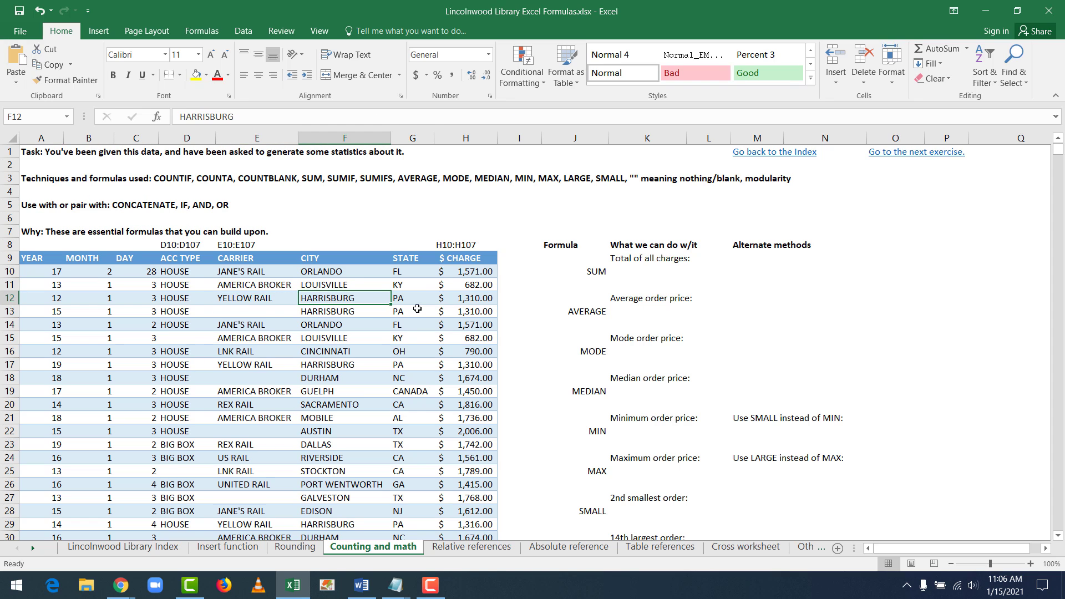
left_click(54, 284)
left_click(89, 297)
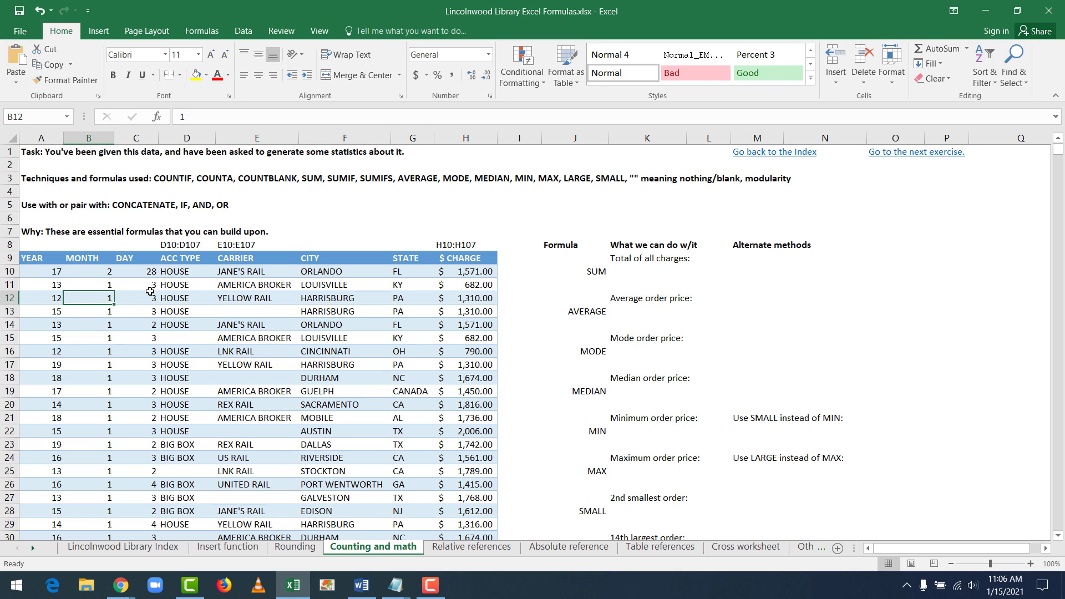
left_click(149, 292)
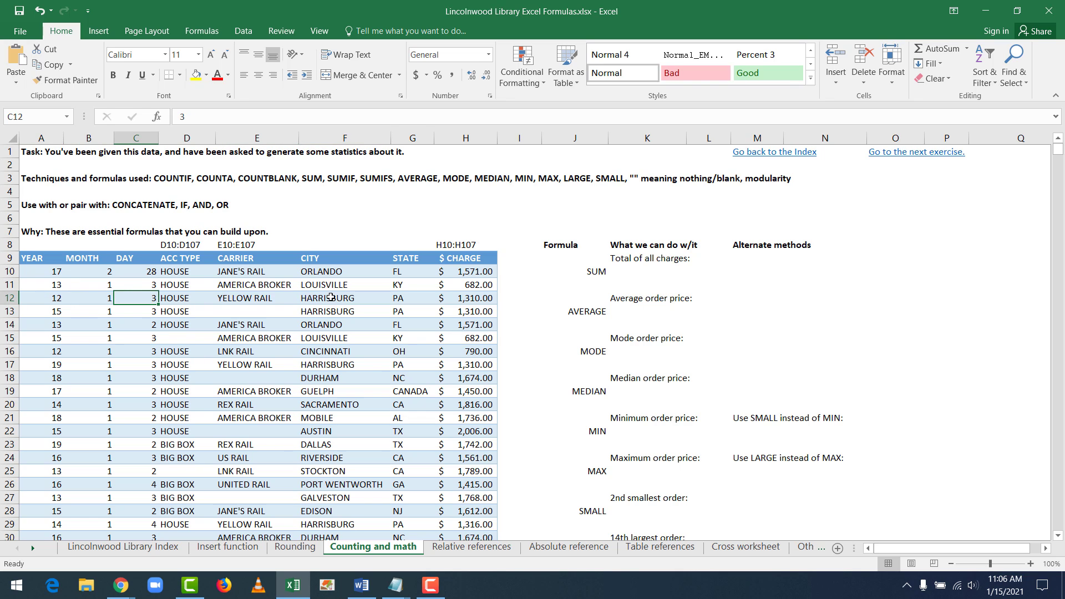
left_click(467, 299)
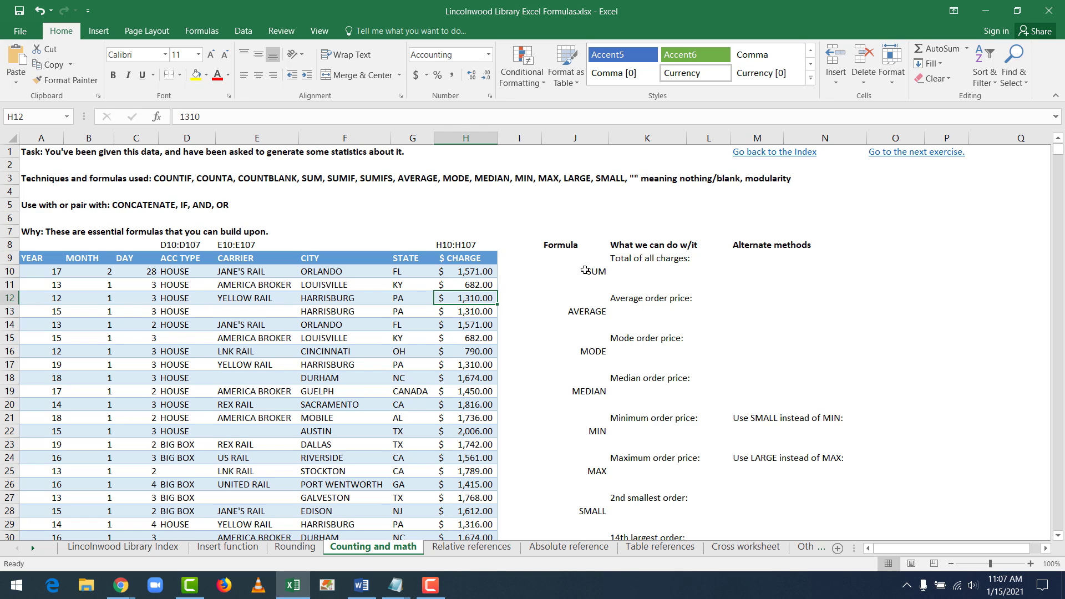
left_click_drag(593, 272, 577, 469)
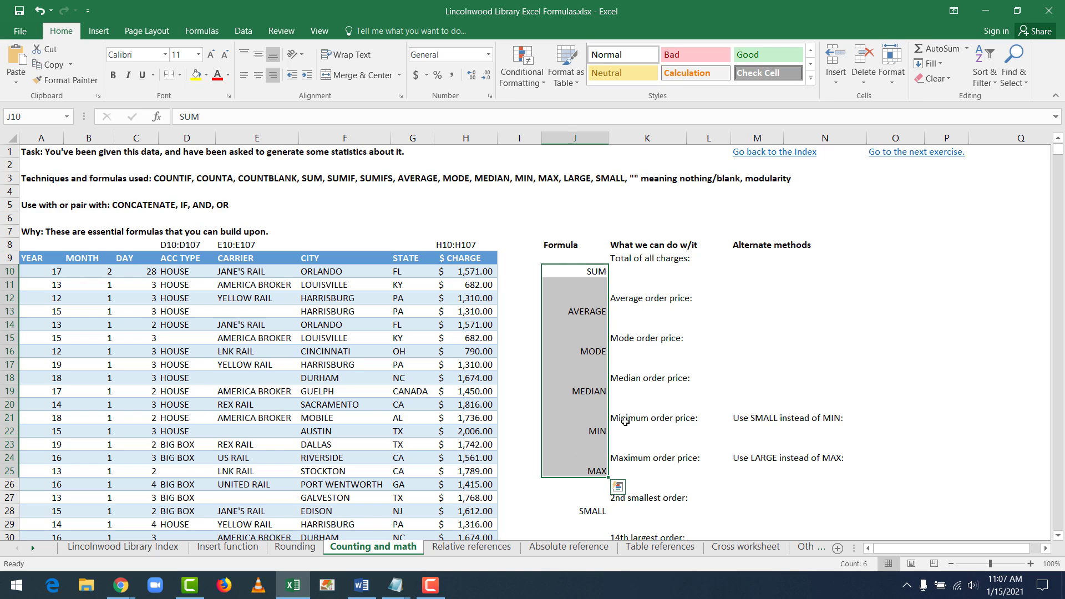
left_click(647, 259)
left_click(641, 273)
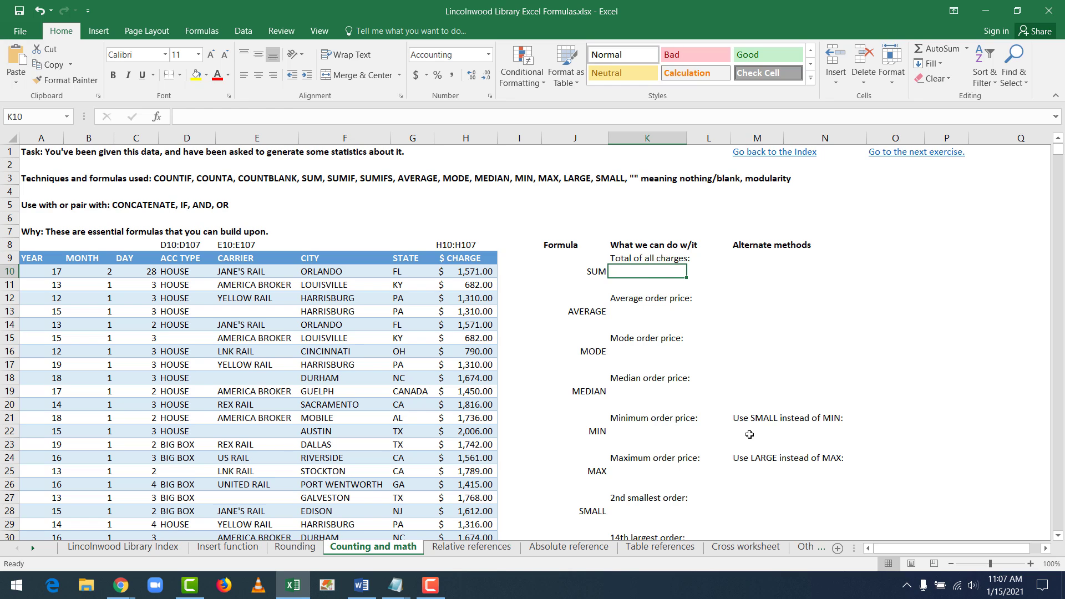
left_click_drag(752, 417, 889, 492)
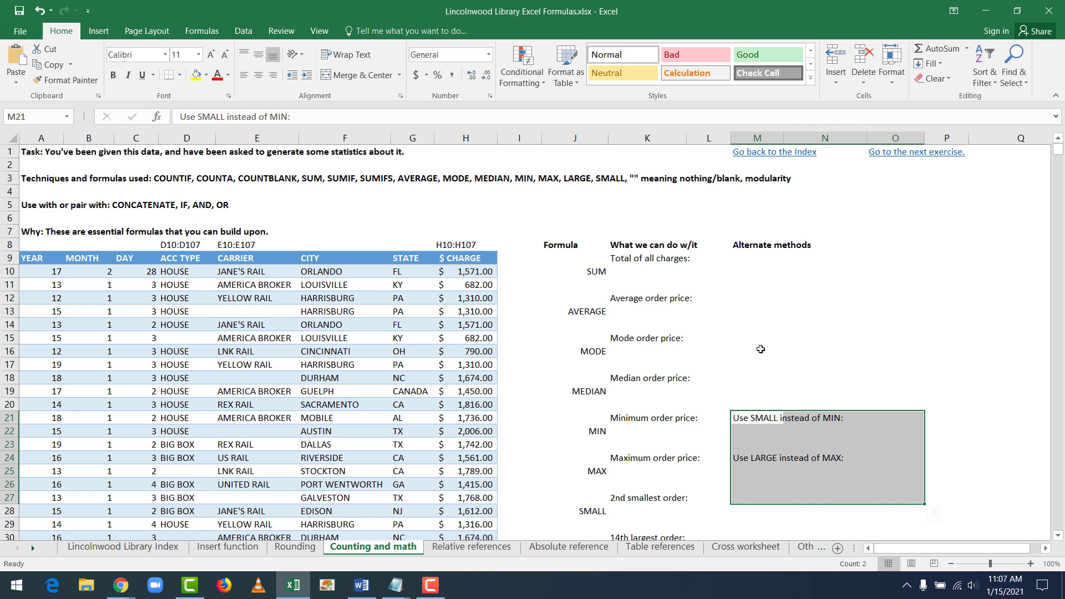
left_click(761, 349)
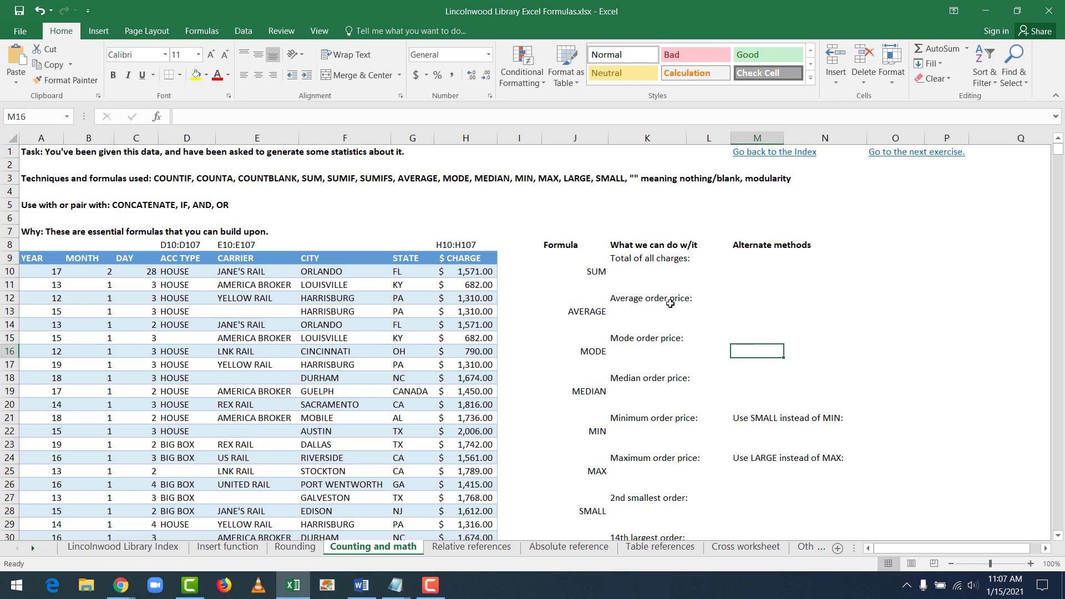
Enter the formula =SUM(H10:H107) in K10 to calculate the total of all charges
left_click(636, 272)
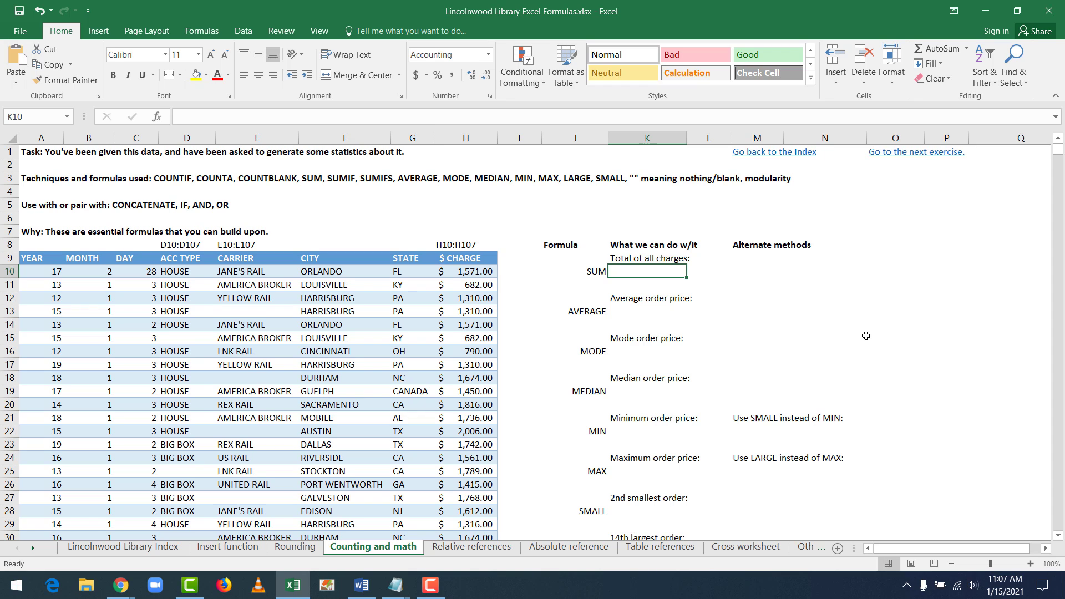
type("=sum(")
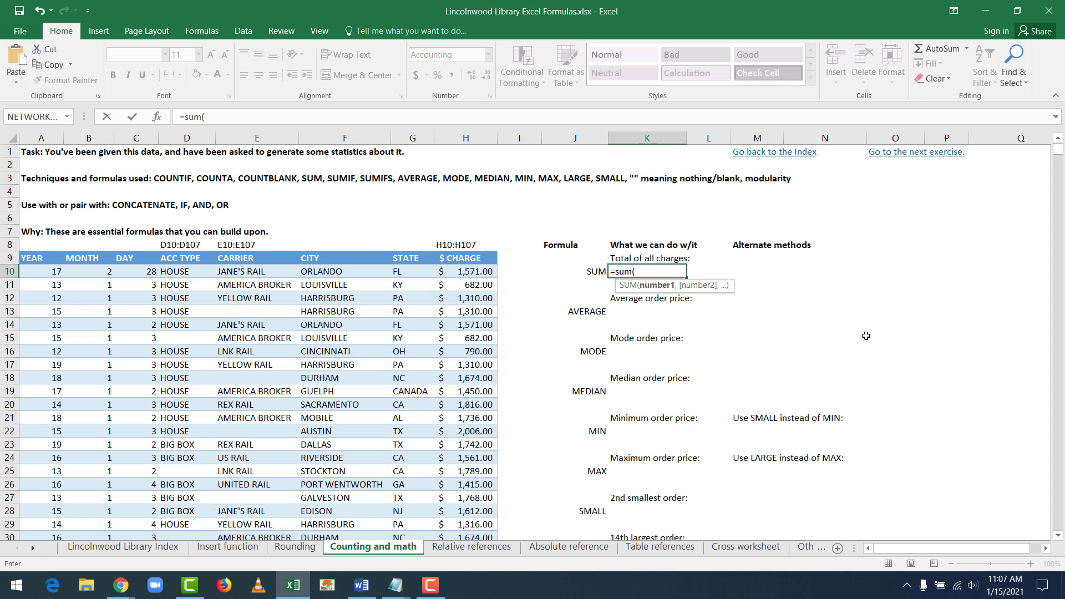
type("H")
key("BackSpace")
type("H10:")
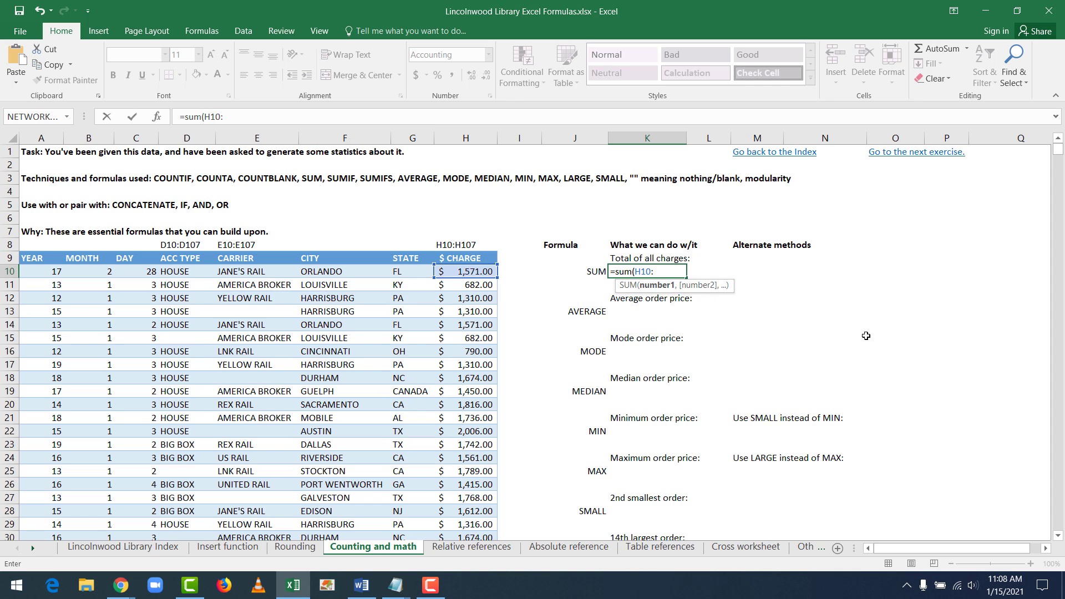
type("H107")
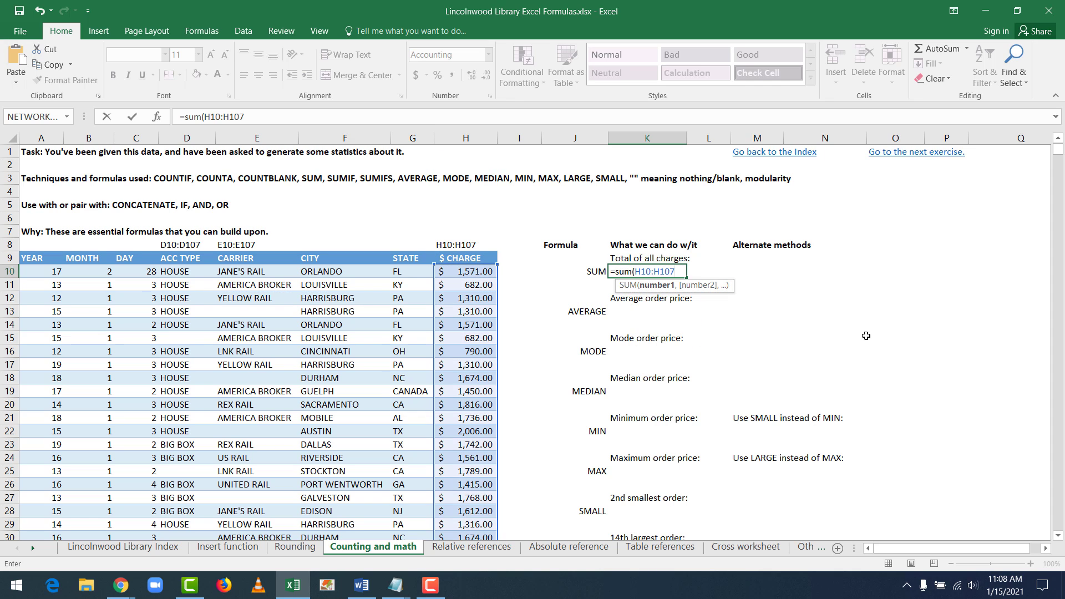
type(")")
key("Return")
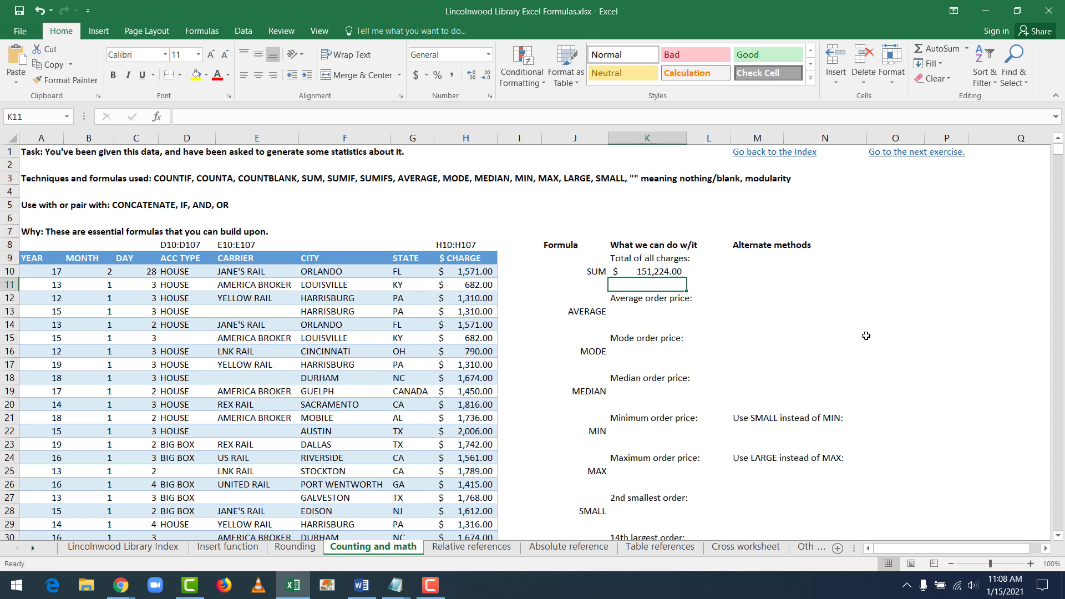
Enter the formula =AVERAGE(H10:H107) in K13 to calculate the average order price
key("Down")
key("Down")
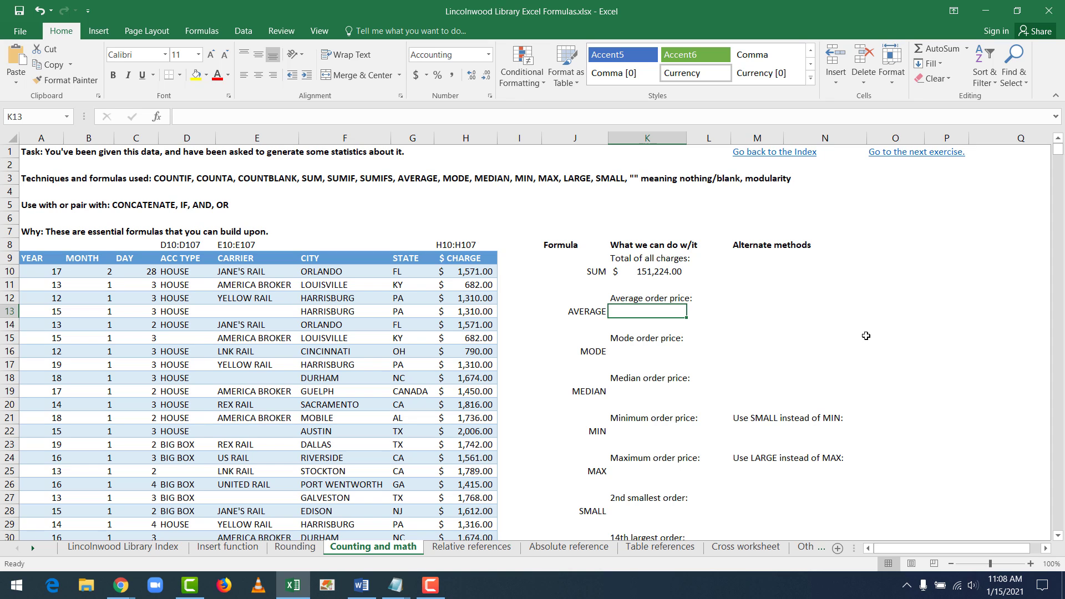
type("=")
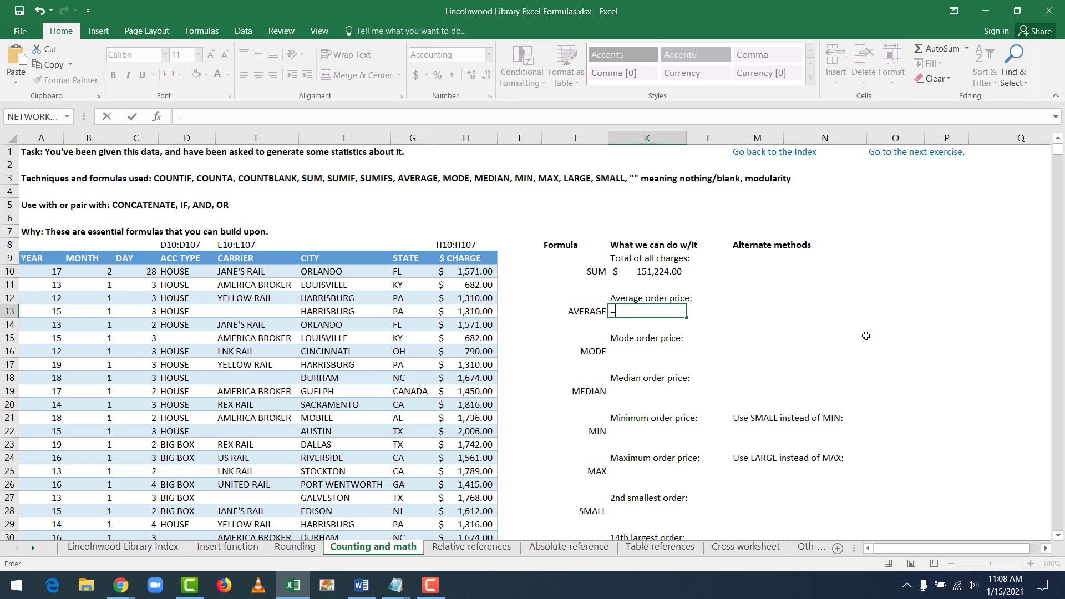
type("average(")
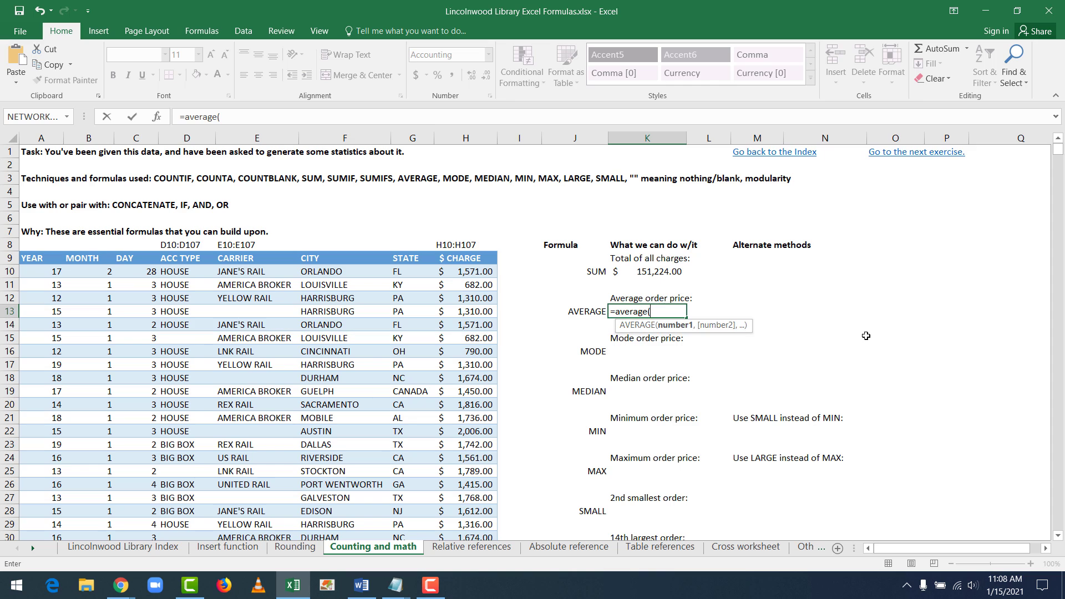
type("h1")
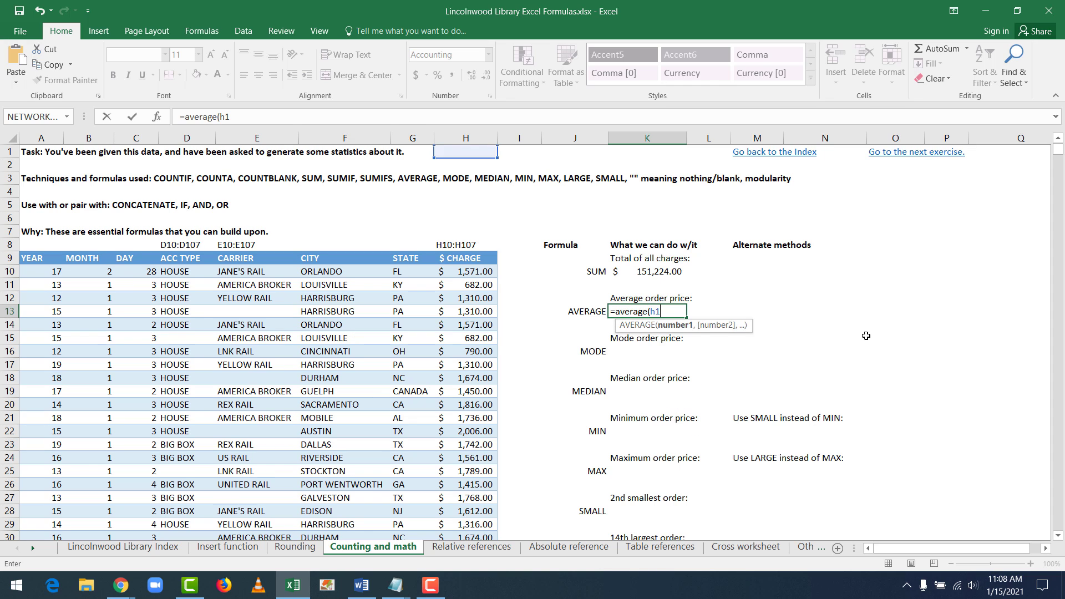
type("0:h107")
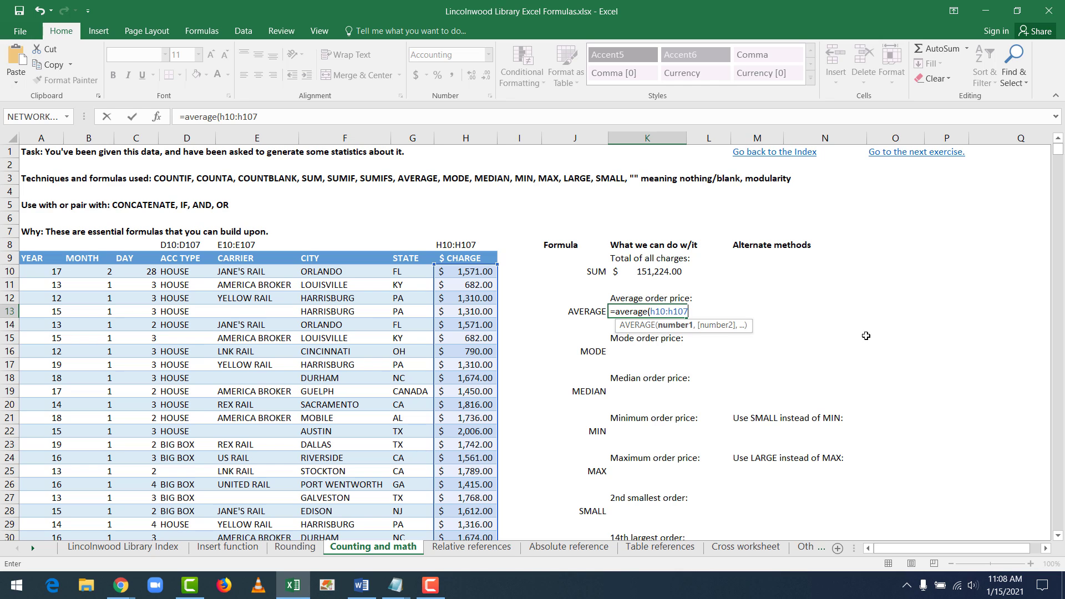
type(")")
key("Return")
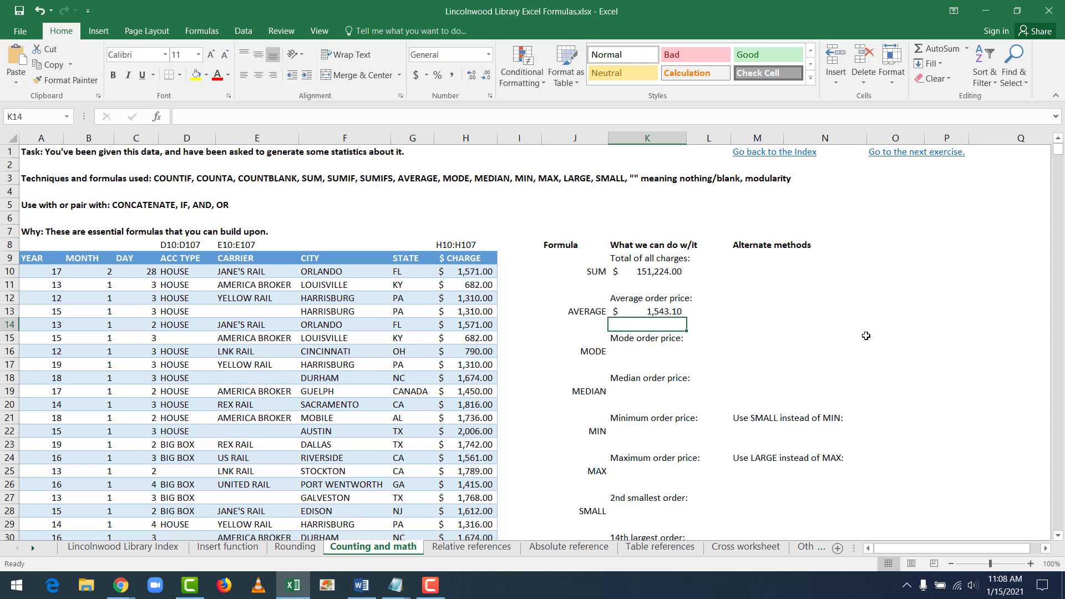
Enter the formula =MODE(H10:H107) in K16 to find the most frequent order price
key("Down")
key("Down")
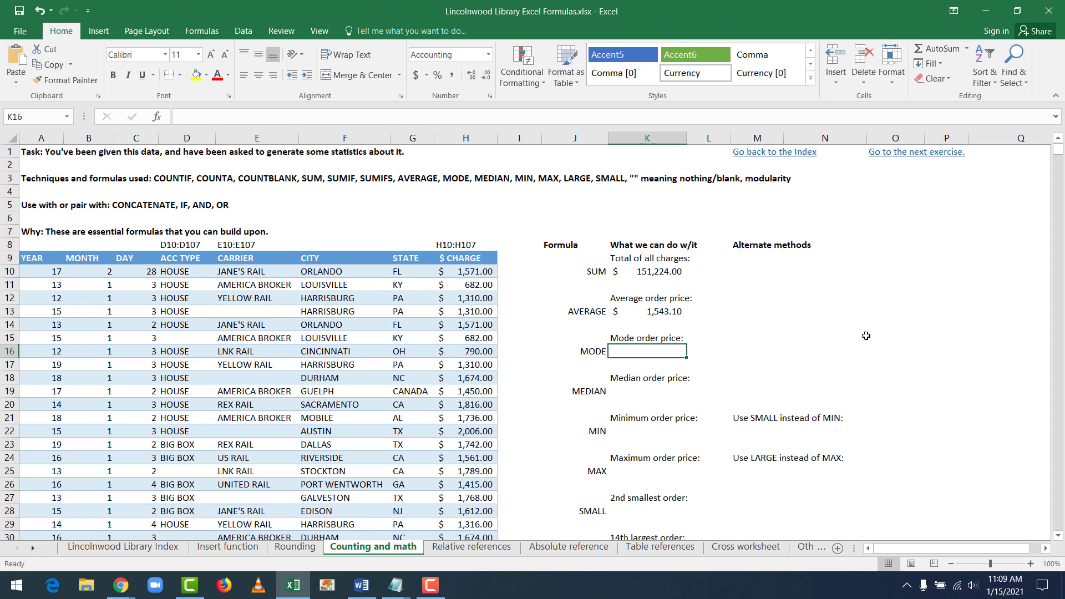
type("=mode")
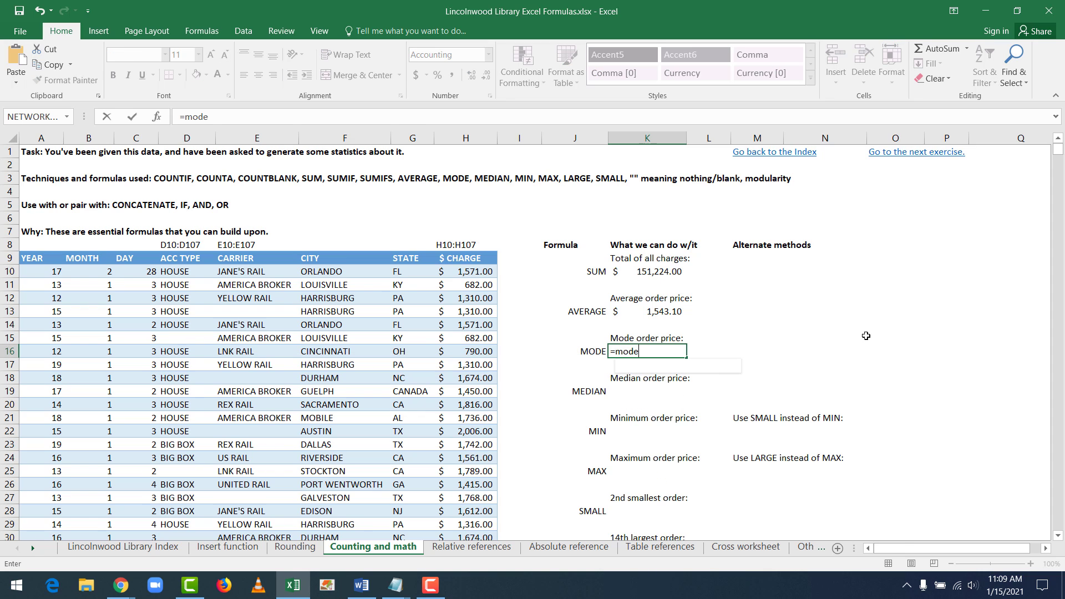
type("(h10")
type(":h1078")
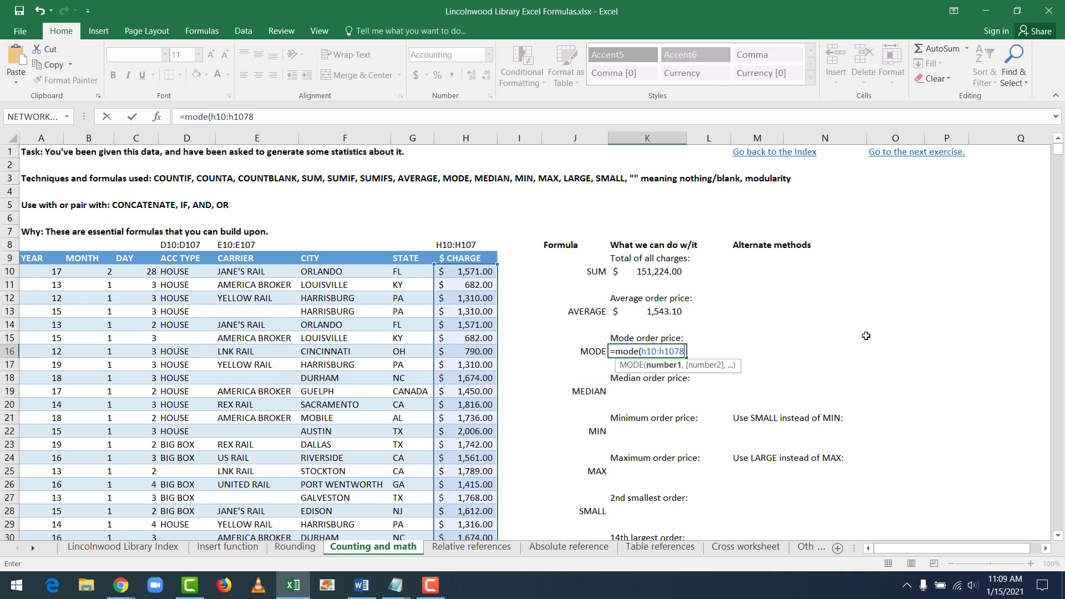
key("BackSpace")
key("Return")
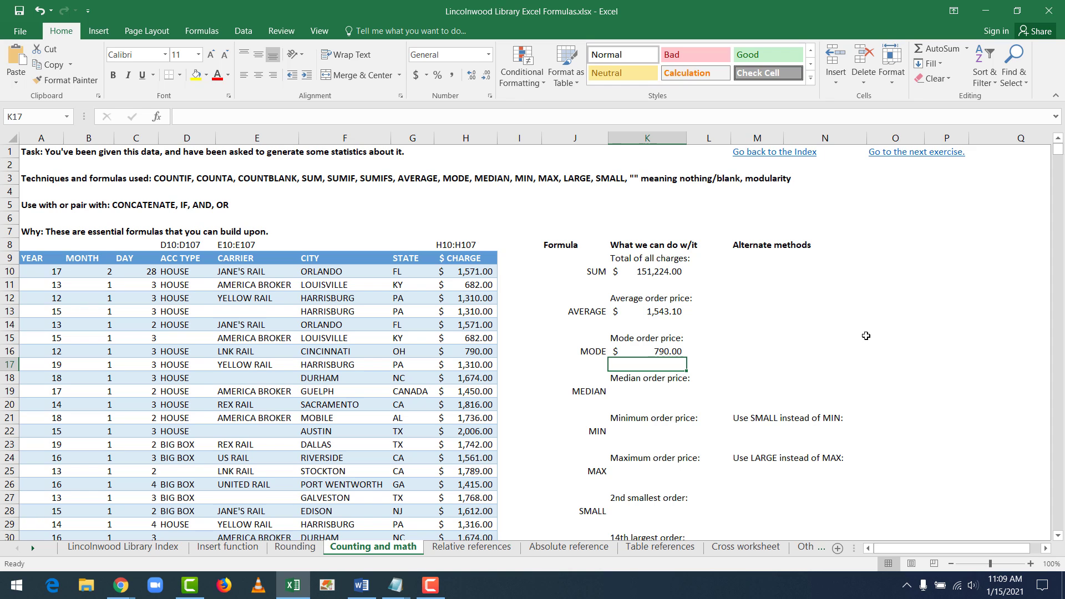
Enter the formula =MEDIAN(H10:H107) in K19 to find the median order price
key("Down")
key("Down")
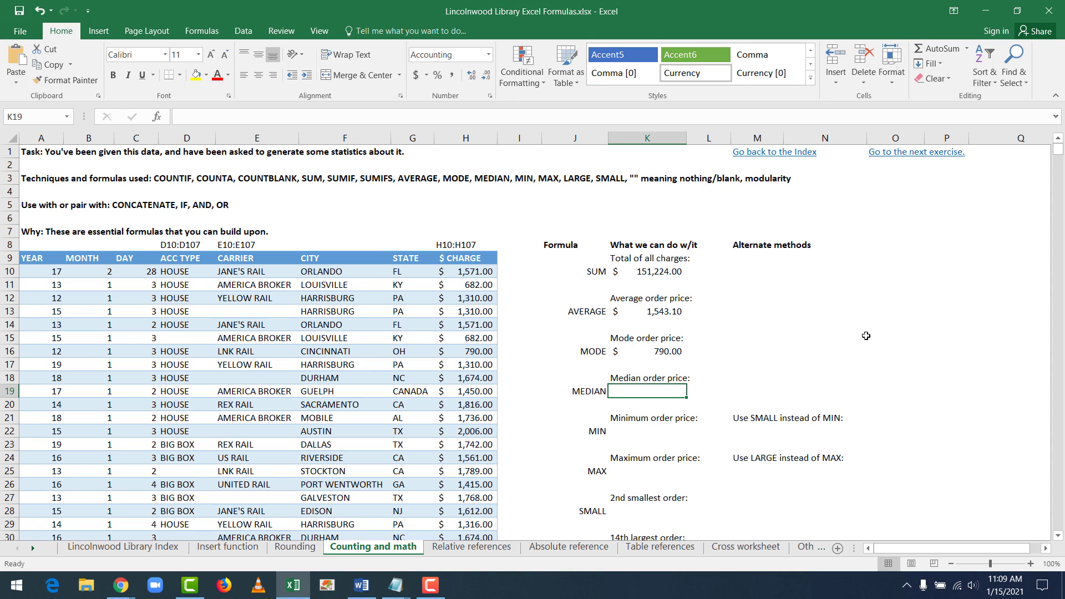
type("=median(")
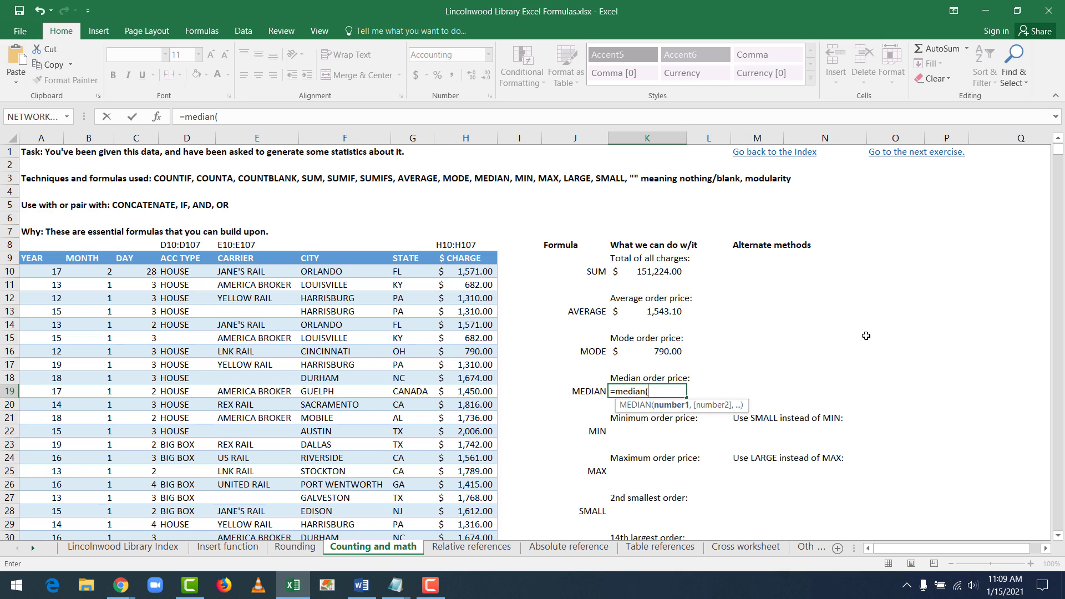
type("h10")
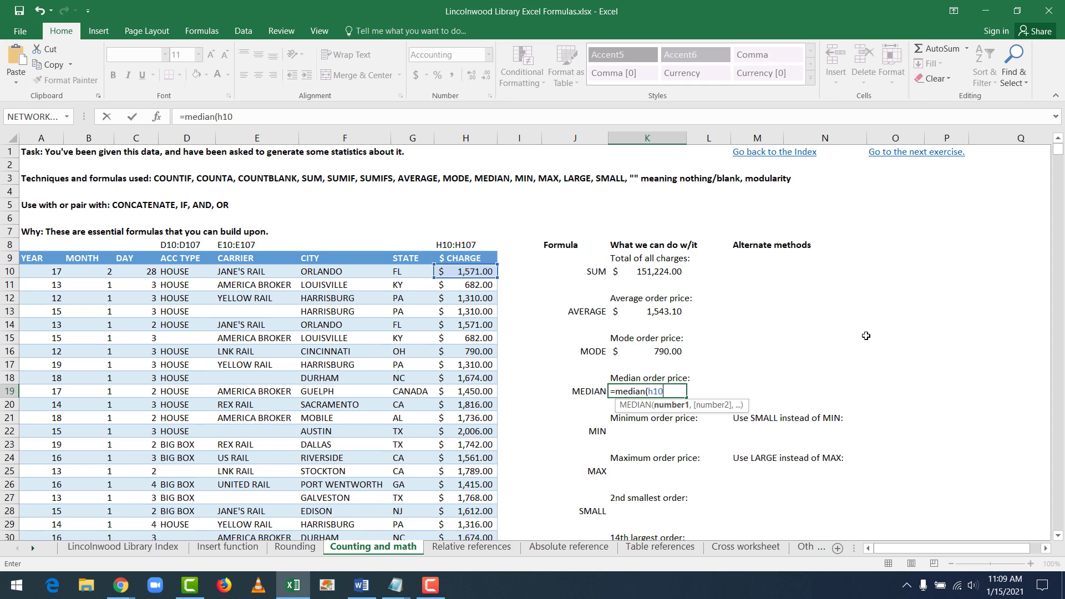
type(":h107")
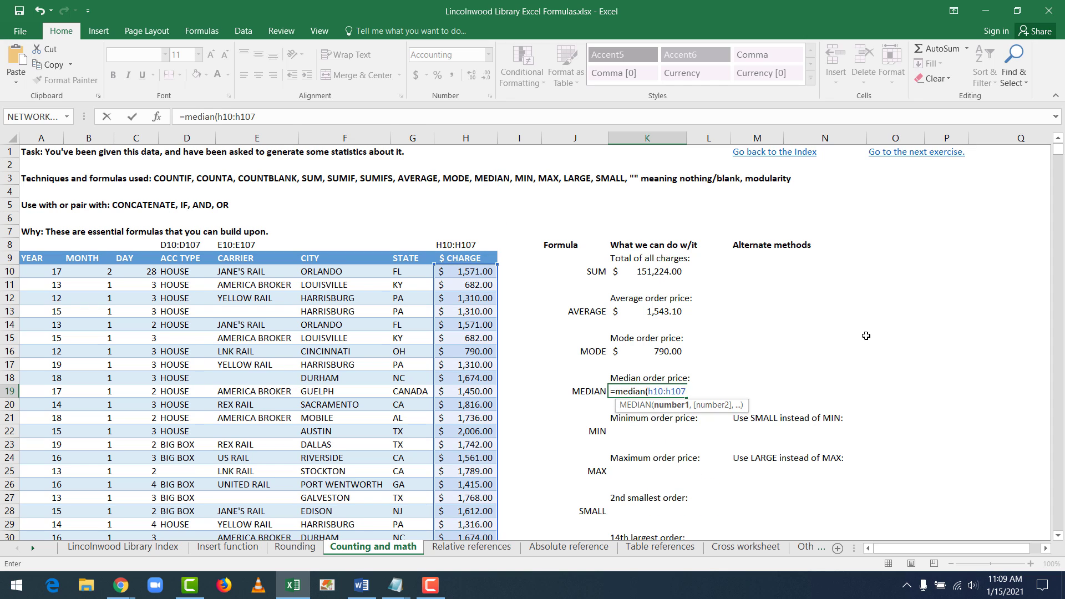
key("Return")
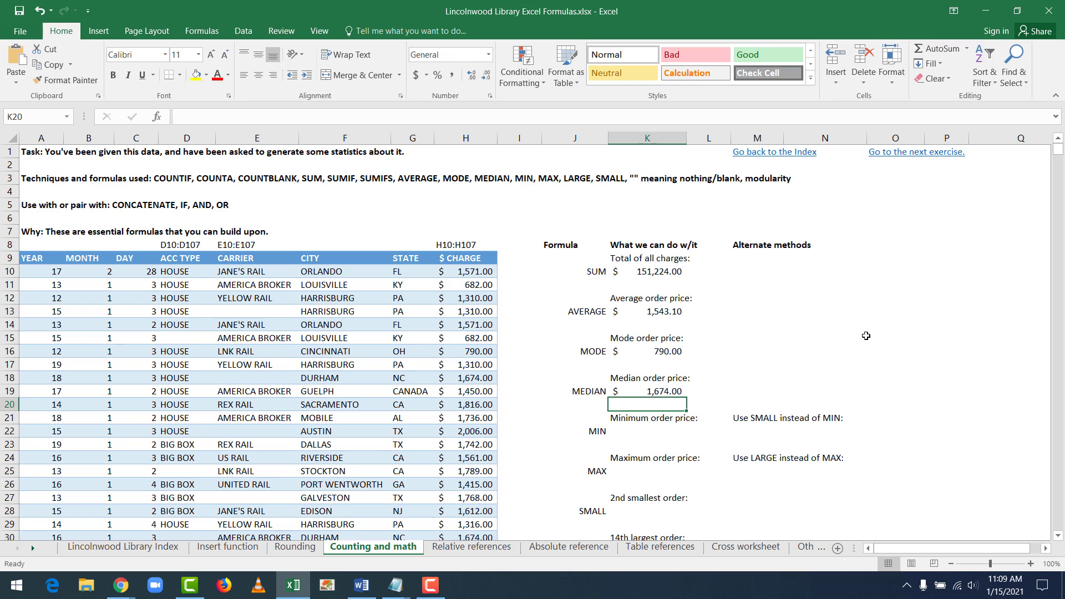
Enter the formula =MIN(H10:H107) in K22 to find the minimum order price
key("Down")
key("Down")
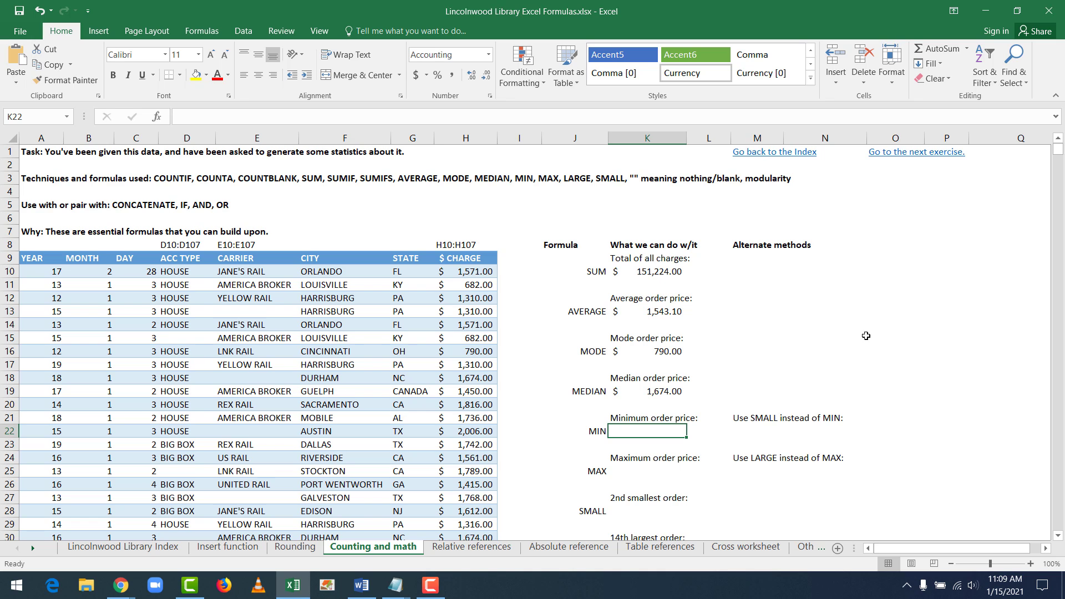
type("=mi")
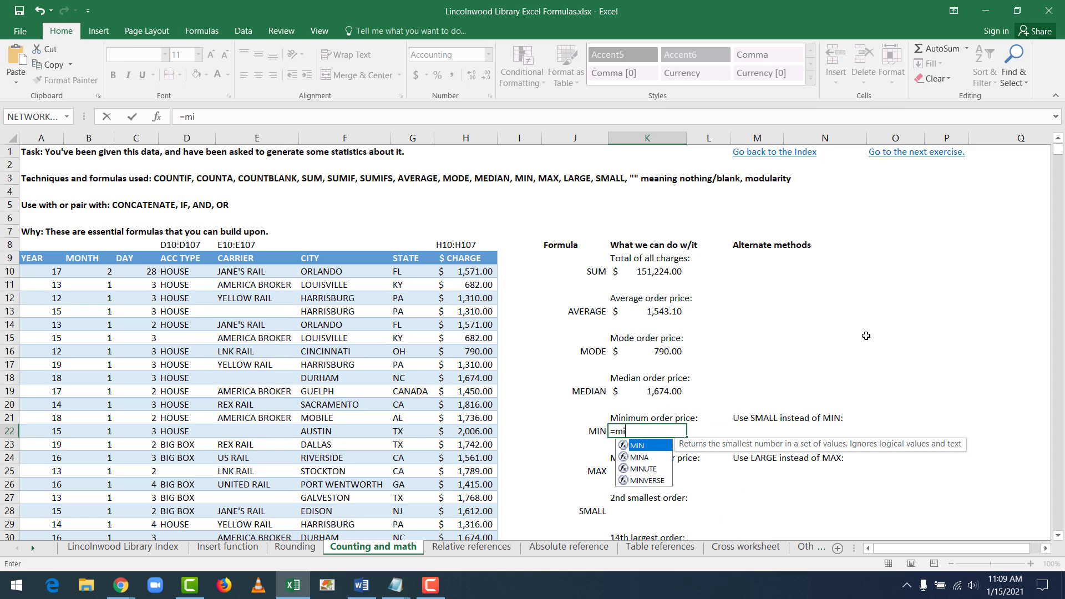
type("n(")
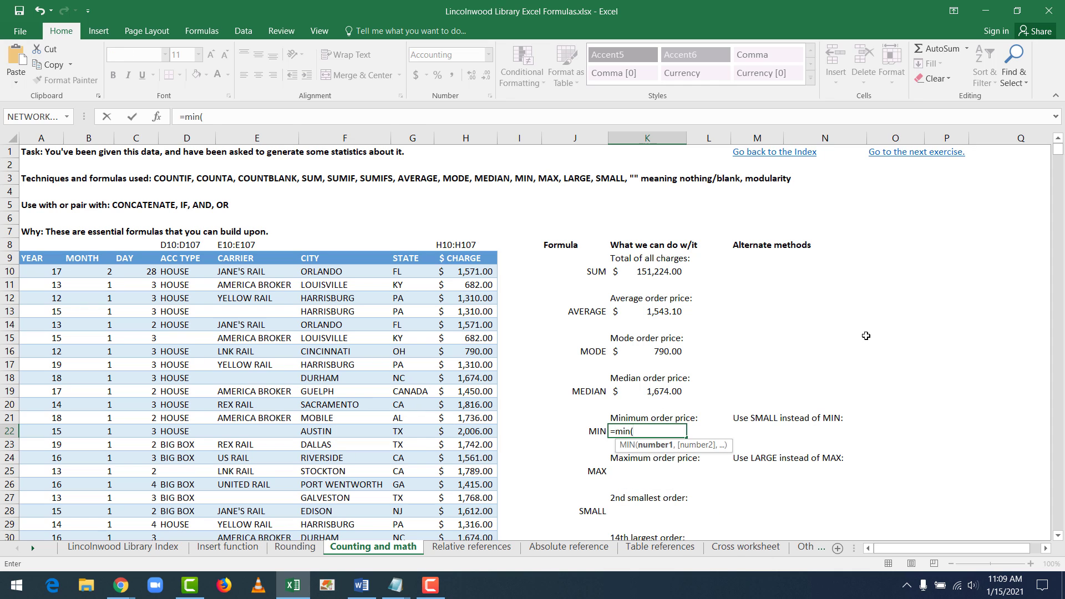
type("h1")
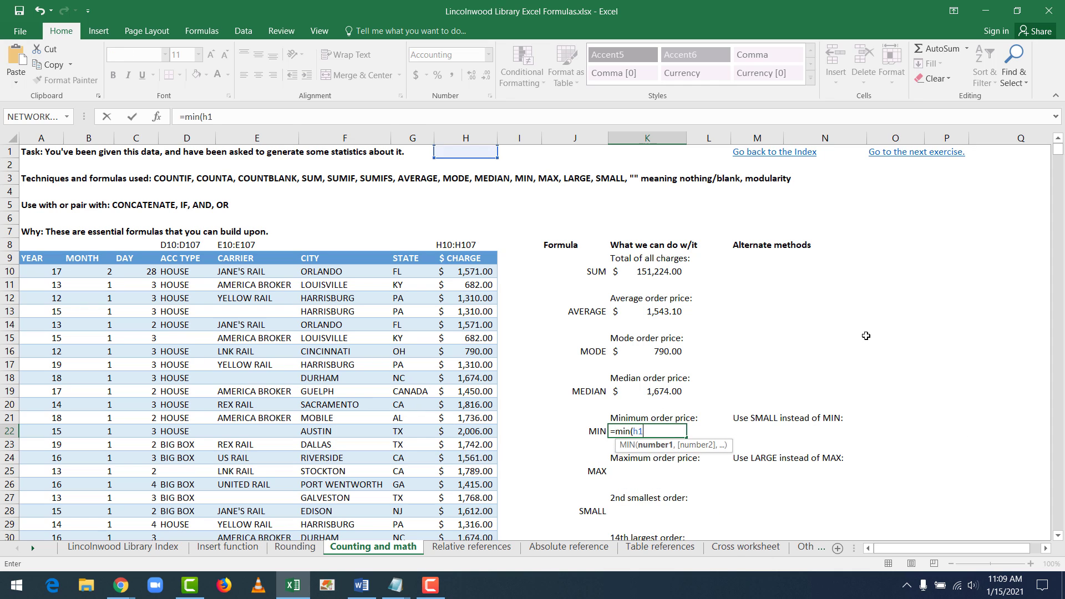
type("0:h107")
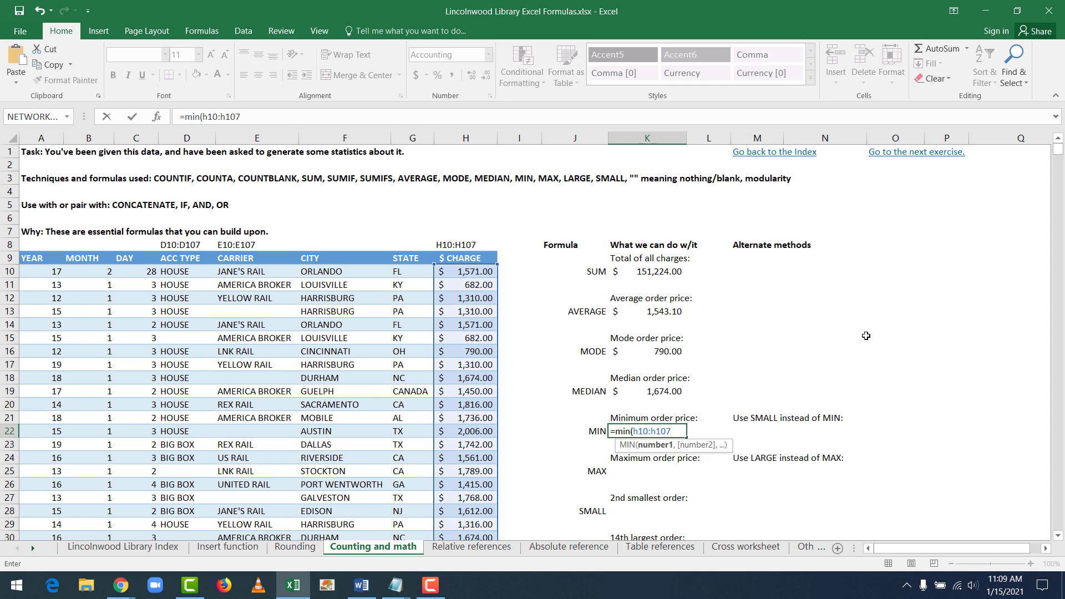
key("Return")
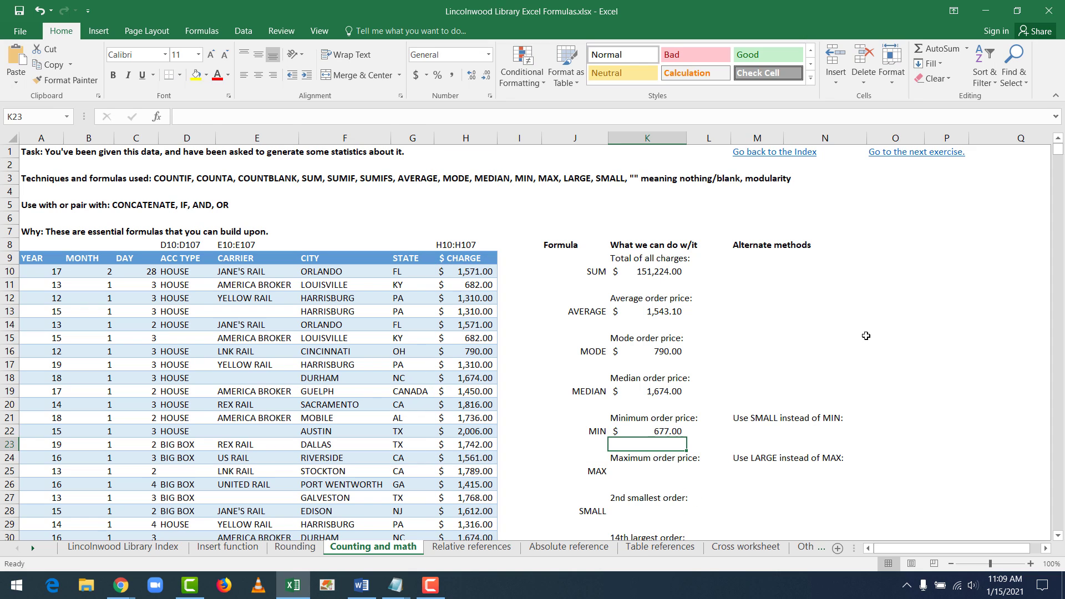
Enter the formula =SMALL(H10:H107,1) in M22 as the alternate method for the minimum order price
key("Right")
key("Right")
key("Up")
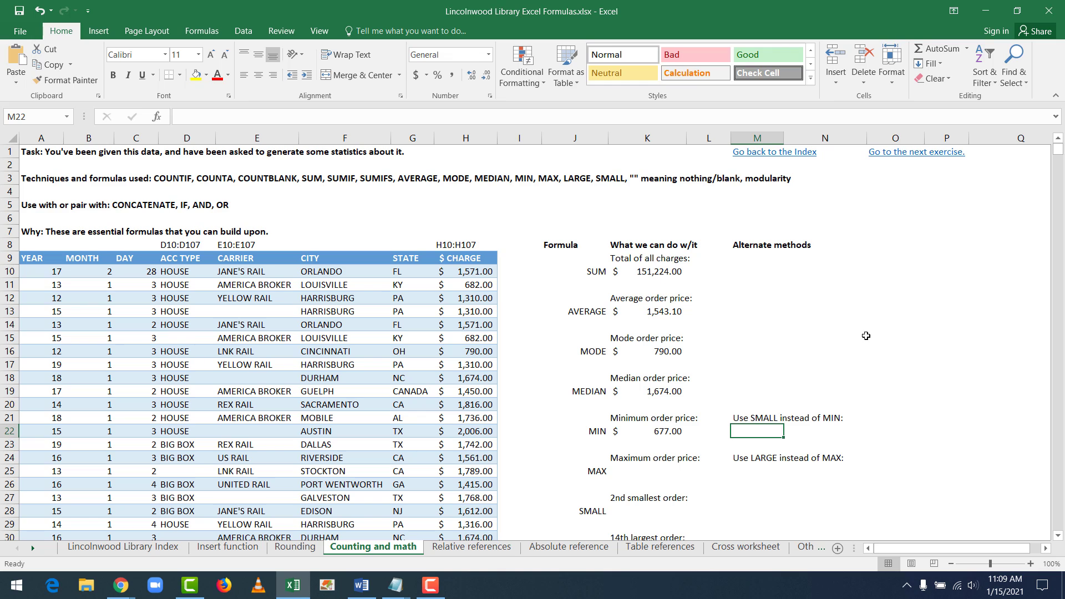
key("Left")
key("Left")
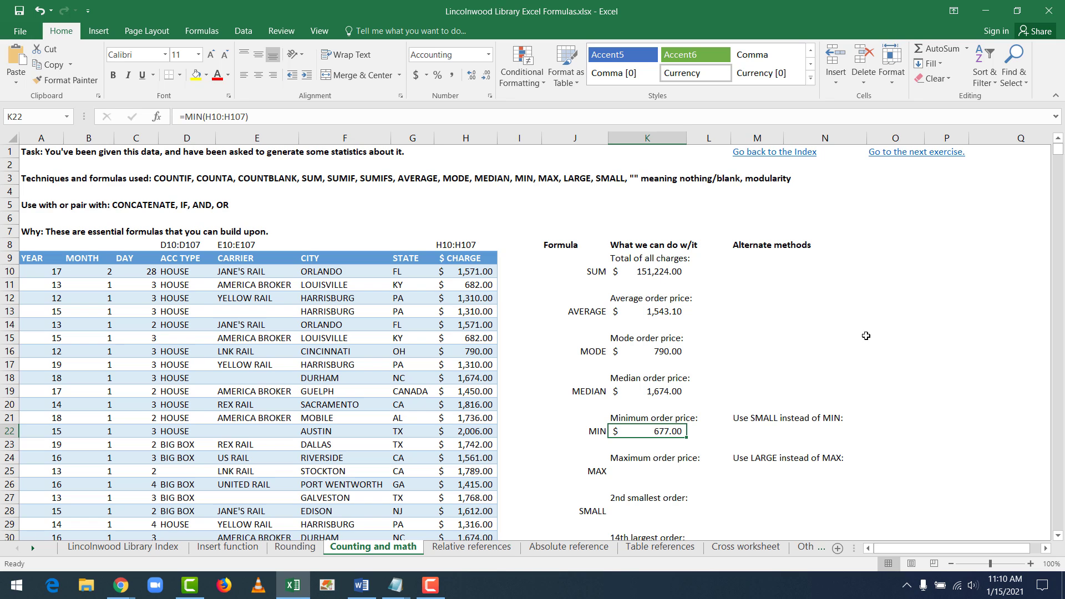
key("Right")
key("Right")
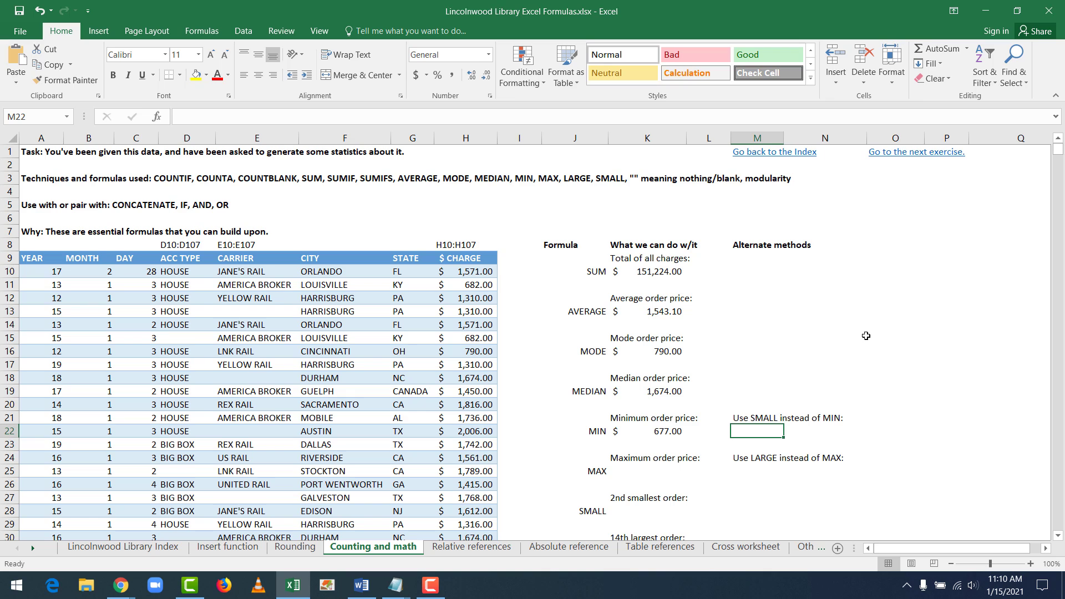
type("=")
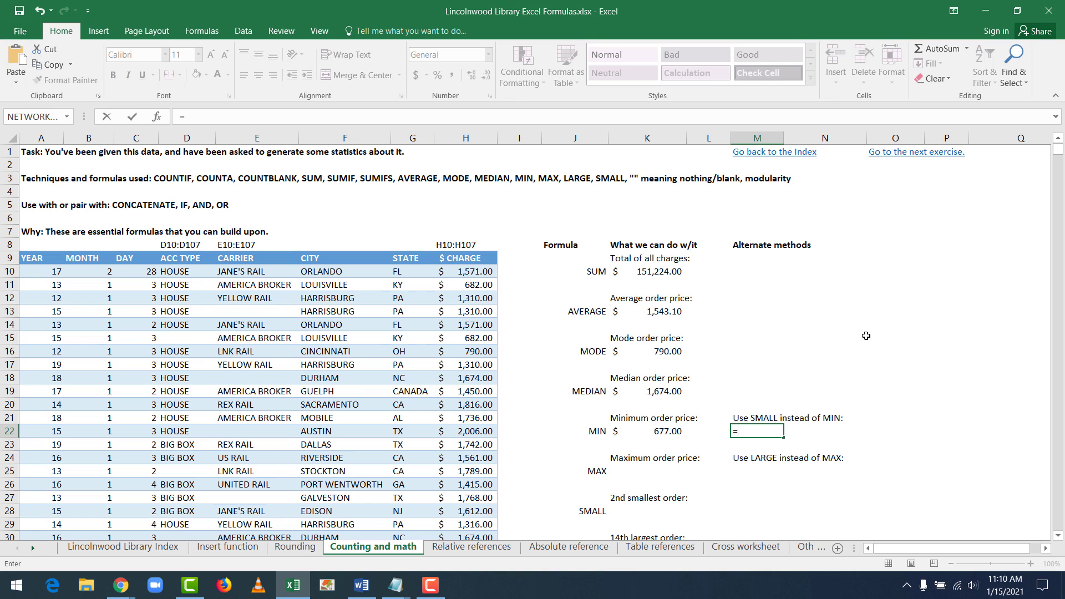
type("small(")
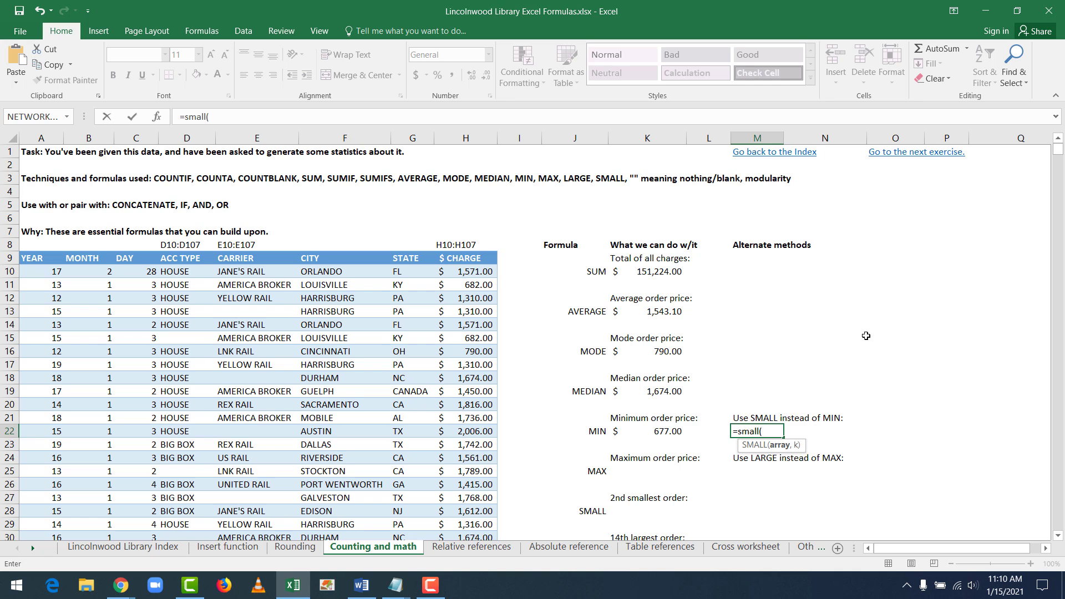
type("h10:h107")
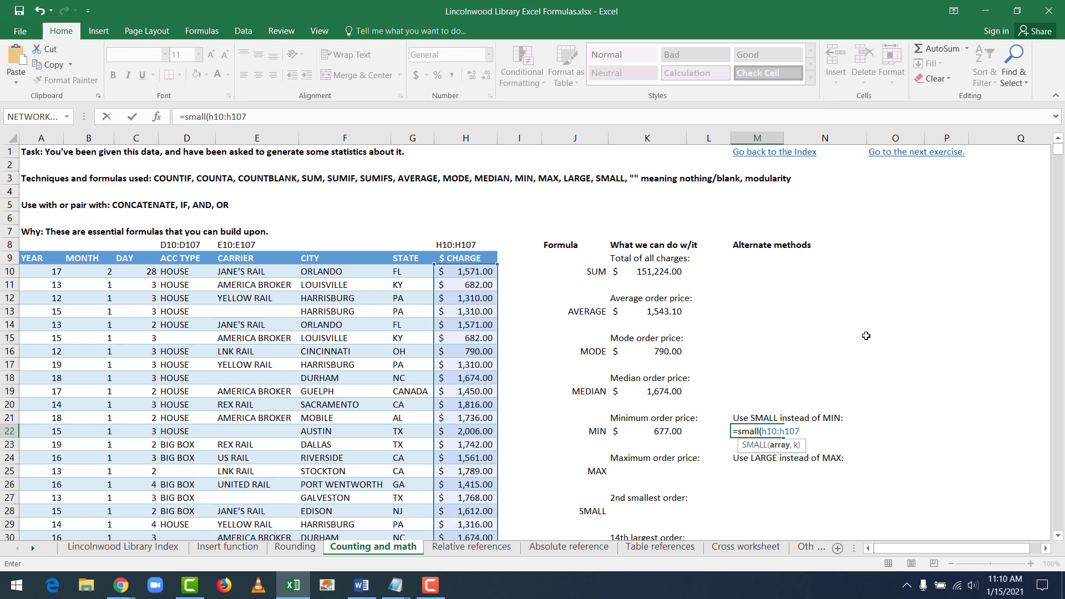
type(",")
type("1)")
key("Return")
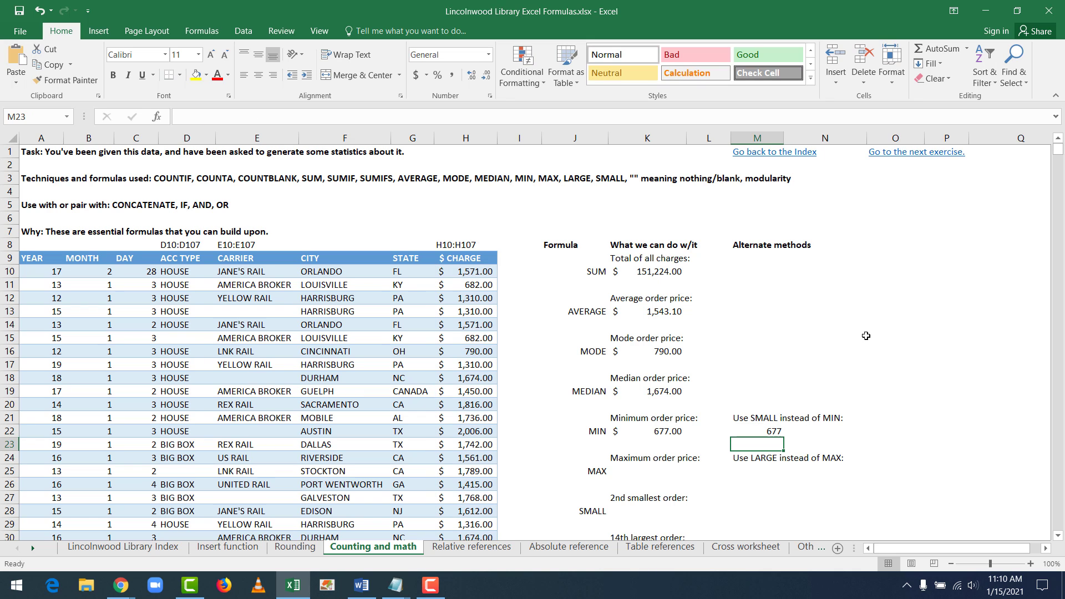
Enter the formula =MAX(H10:H107) in K25 to find the maximum order price
key("Down")
key("Down")
key("Left")
key("Left")
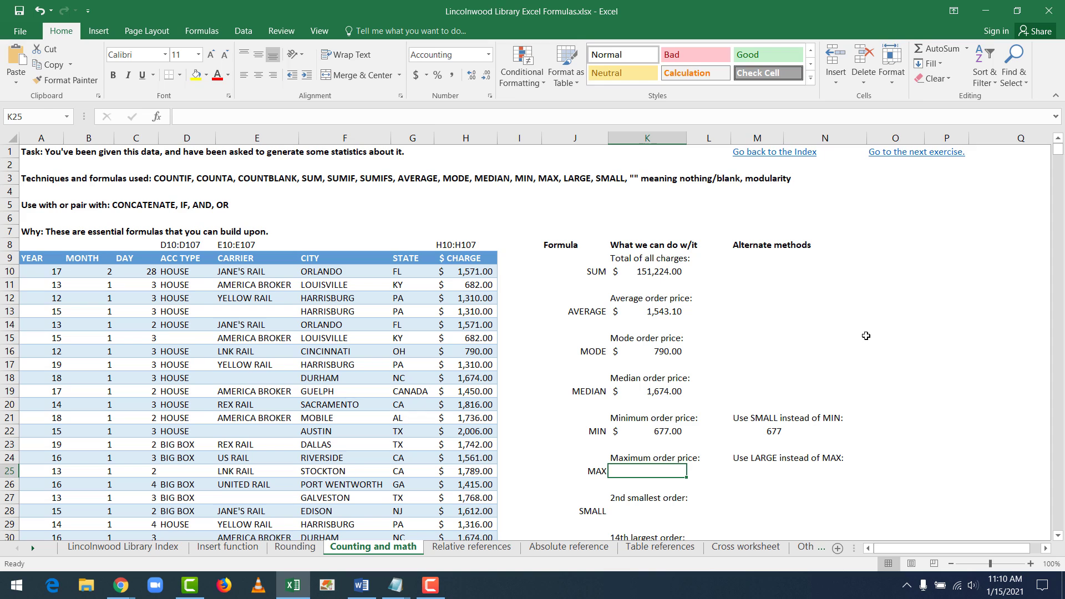
type("=max(")
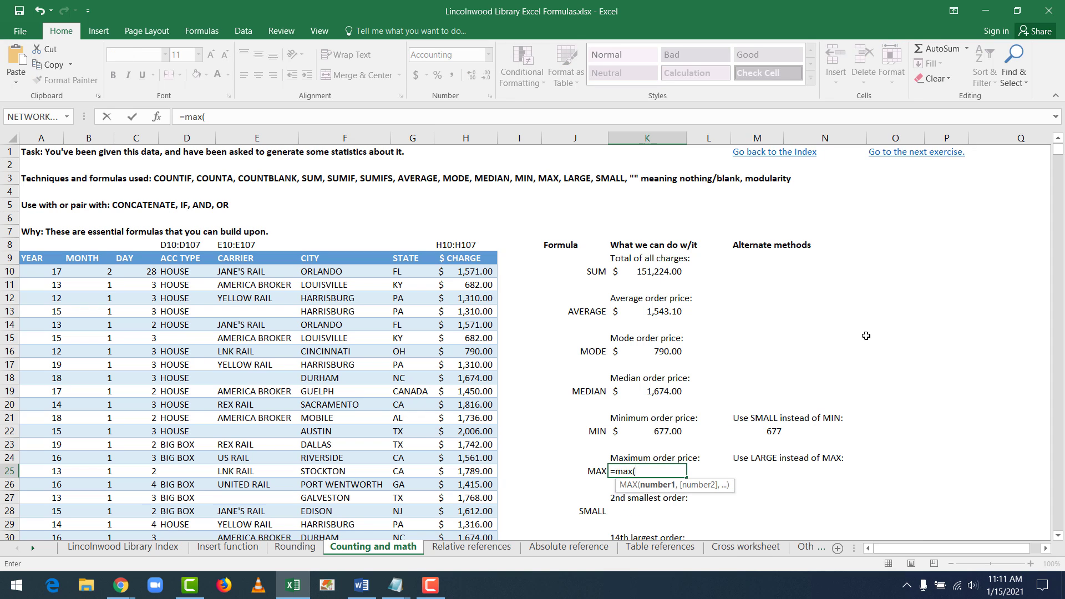
type("h10:")
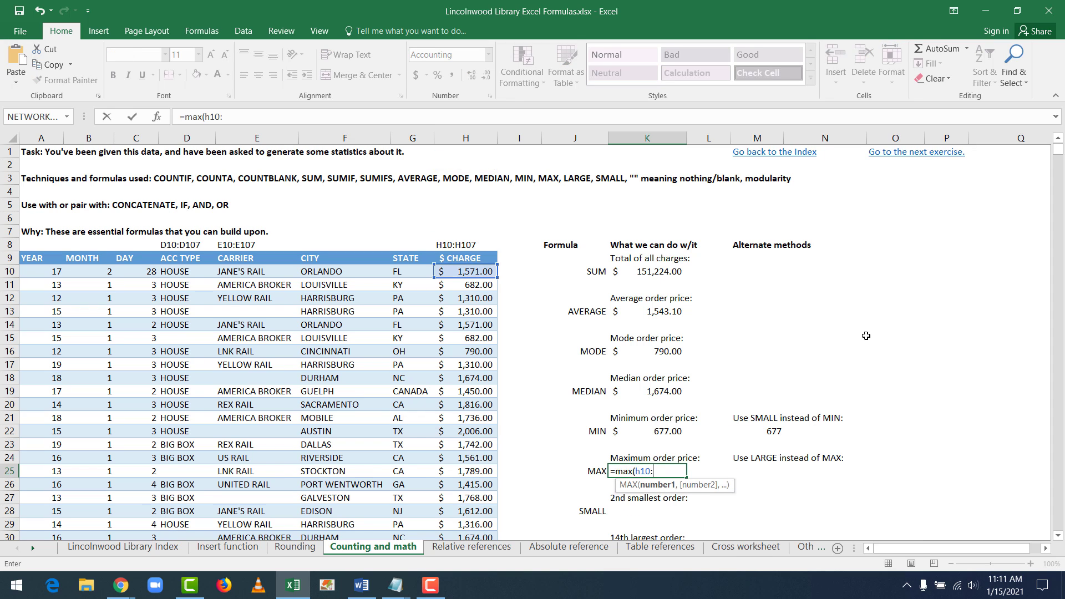
type("h107")
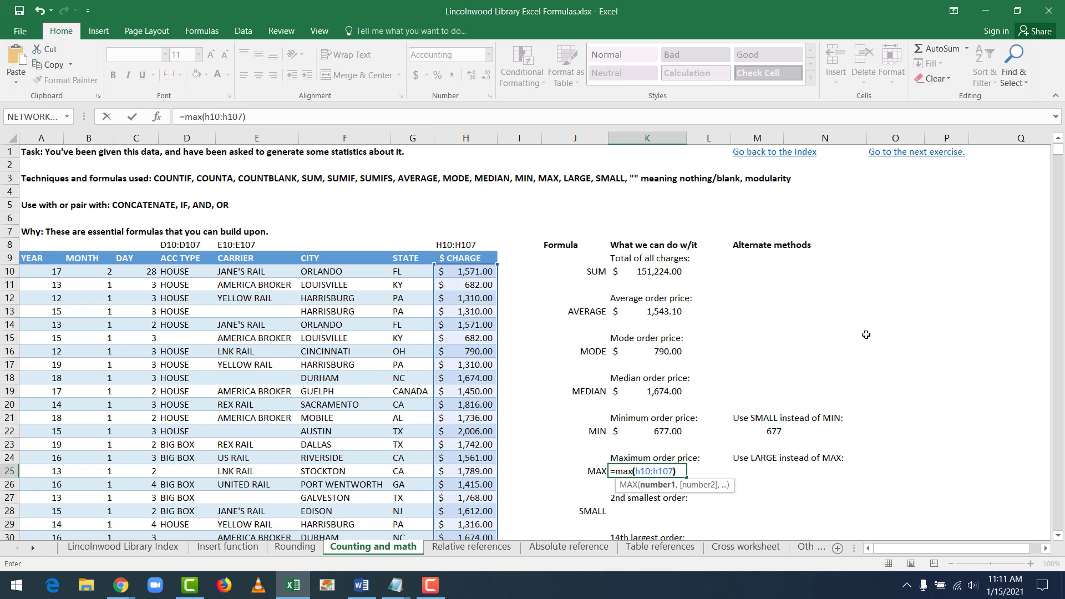
type(")")
key("Return")
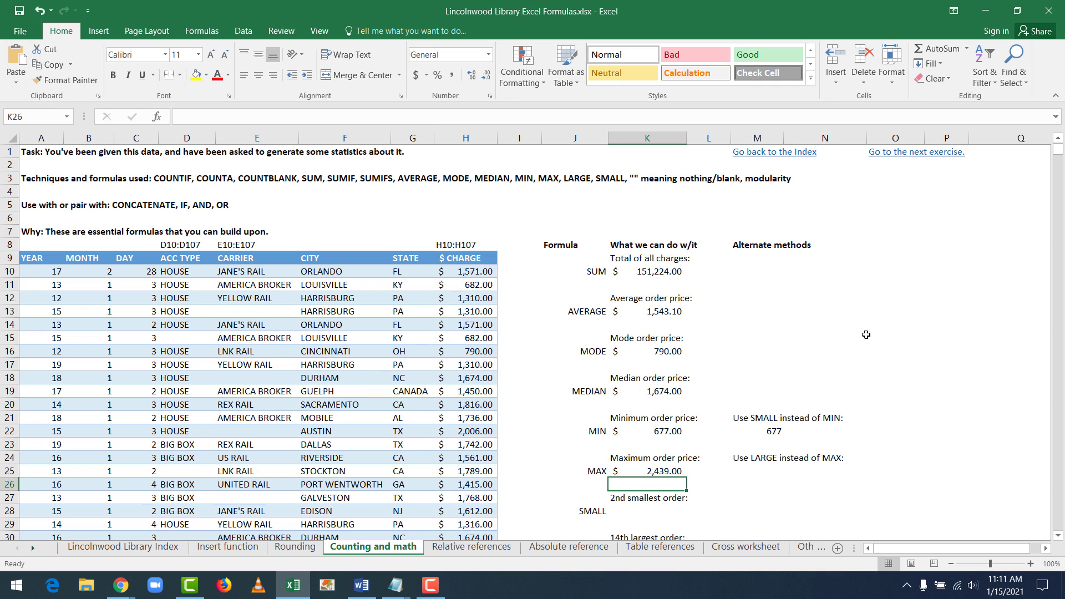
Enter the formula =LARGE(H10:H107,1) in M25 as the alternate method for the maximum order price
key("Up")
key("Right")
key("Right")
type("=")
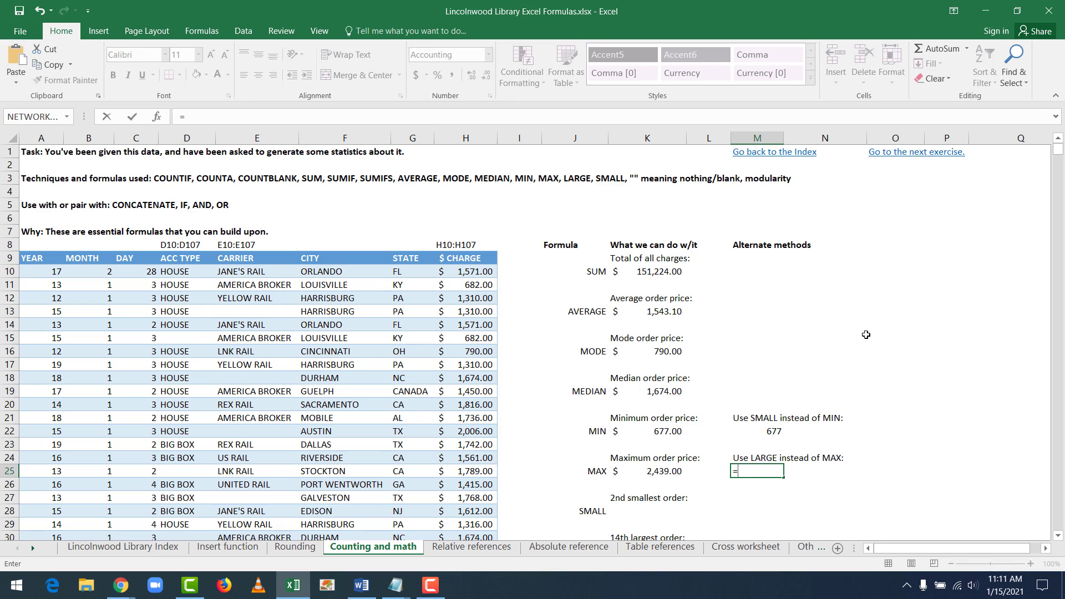
type("large(")
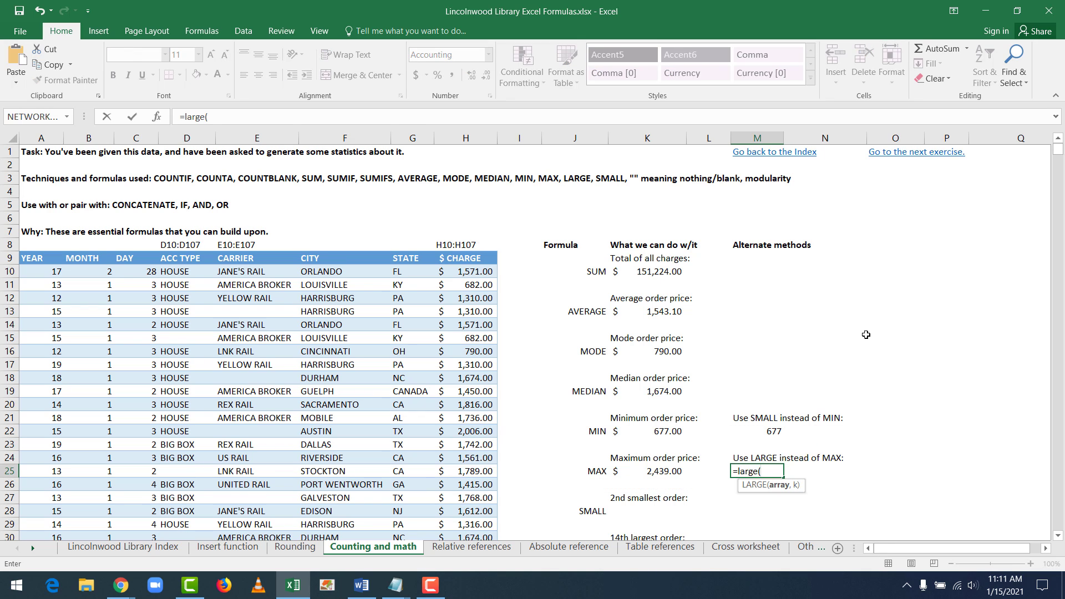
type("h10:h10")
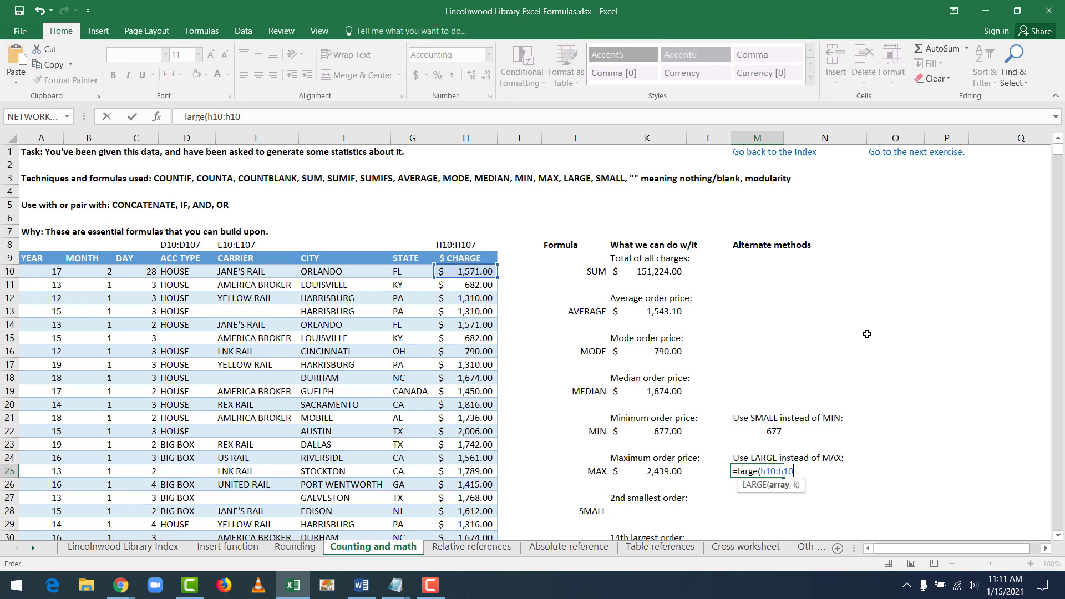
type("7,")
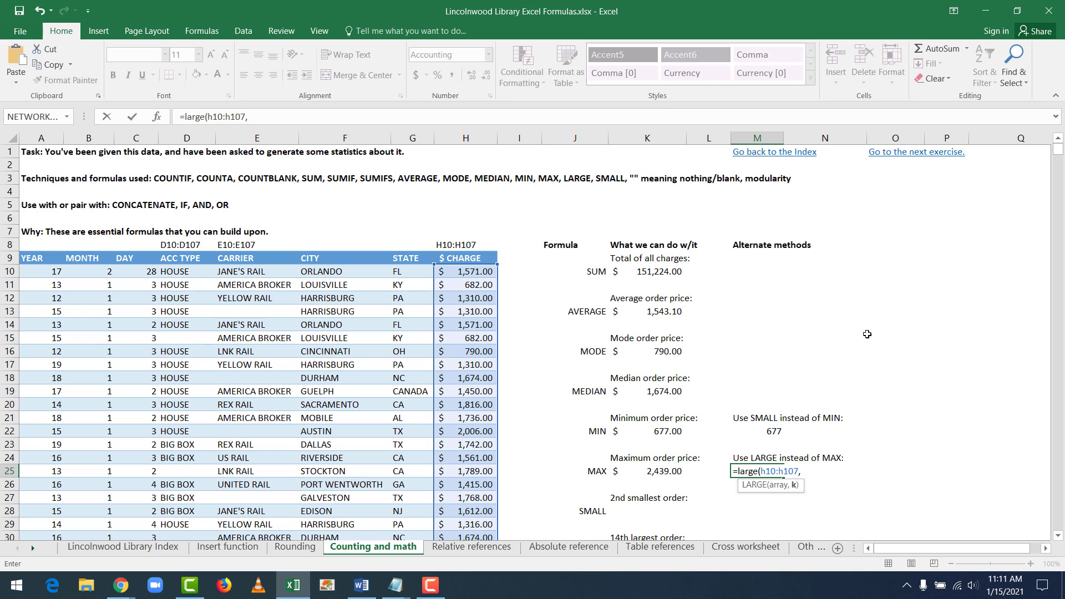
type("1)")
key("Return")
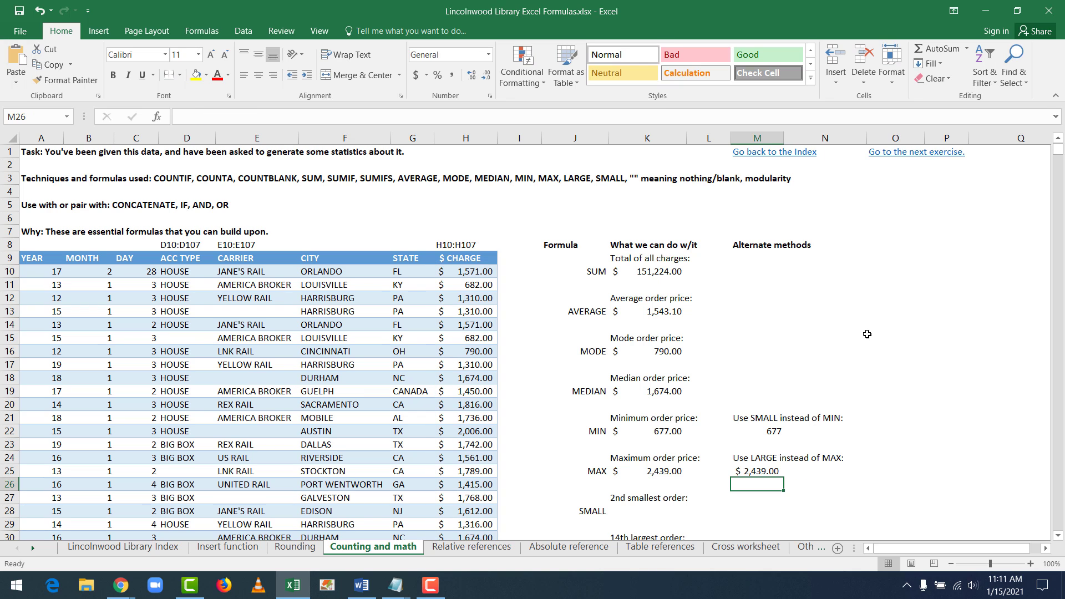
Enter the formula =SMALL(H10:H107,2) in K28 to find the 2nd smallest order
key("Down")
key("Down")
key("Left")
key("Left")
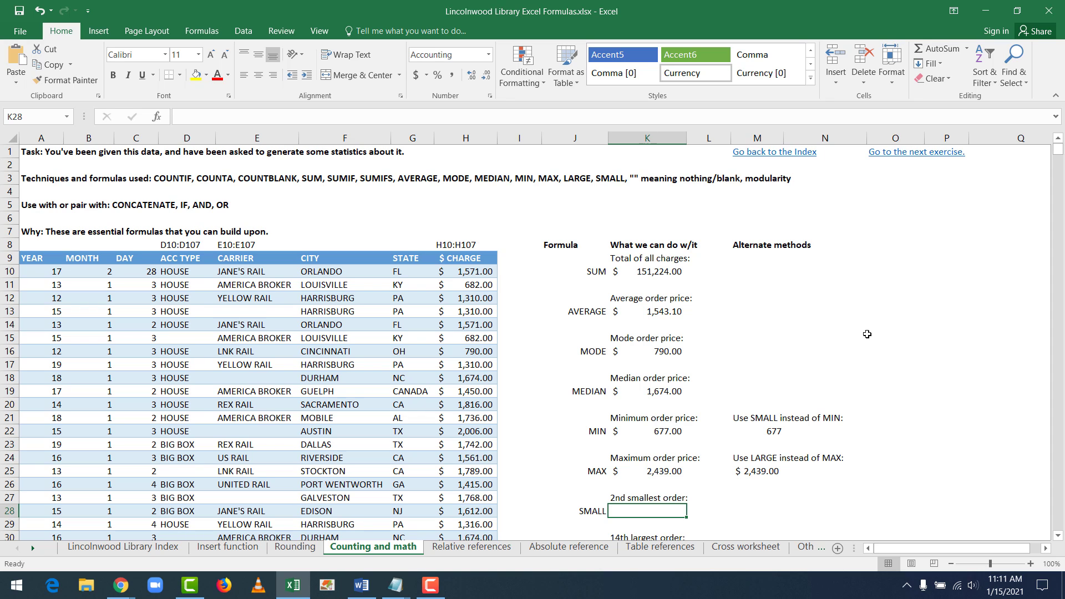
type("=")
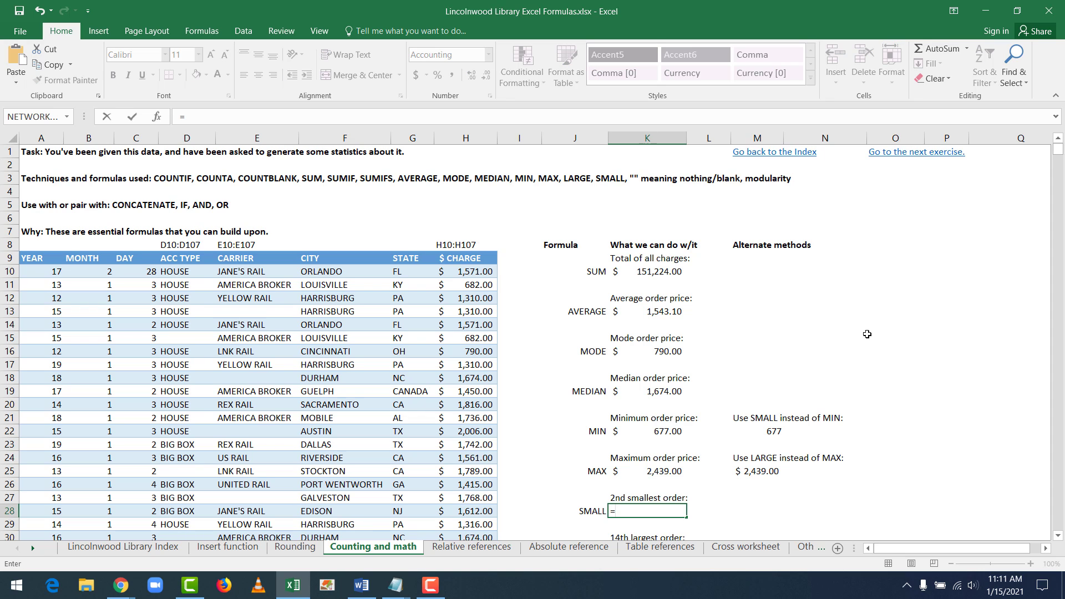
type("small(")
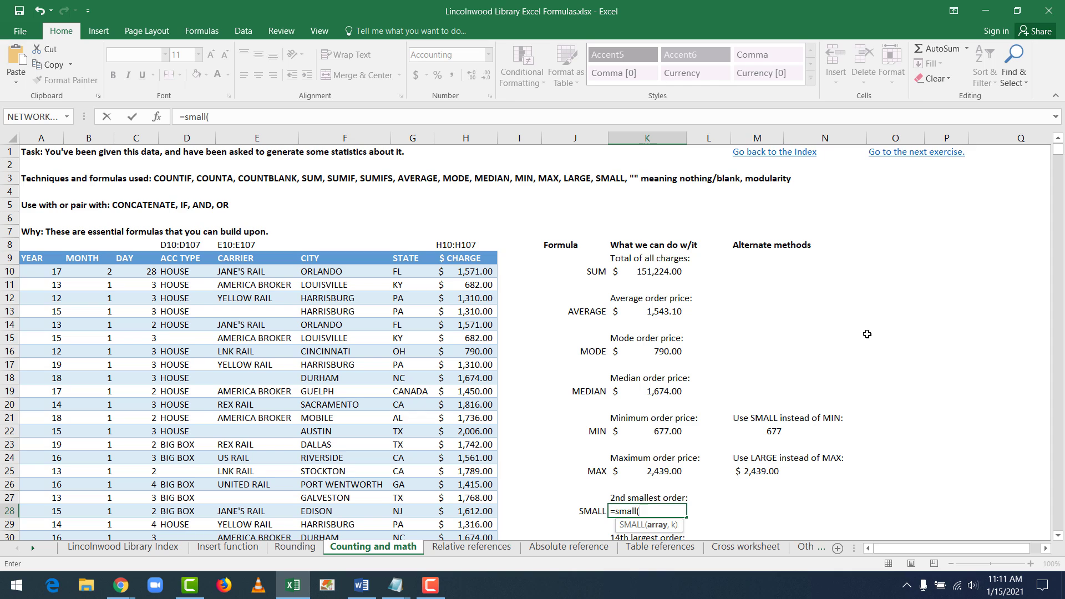
type("h10:h107")
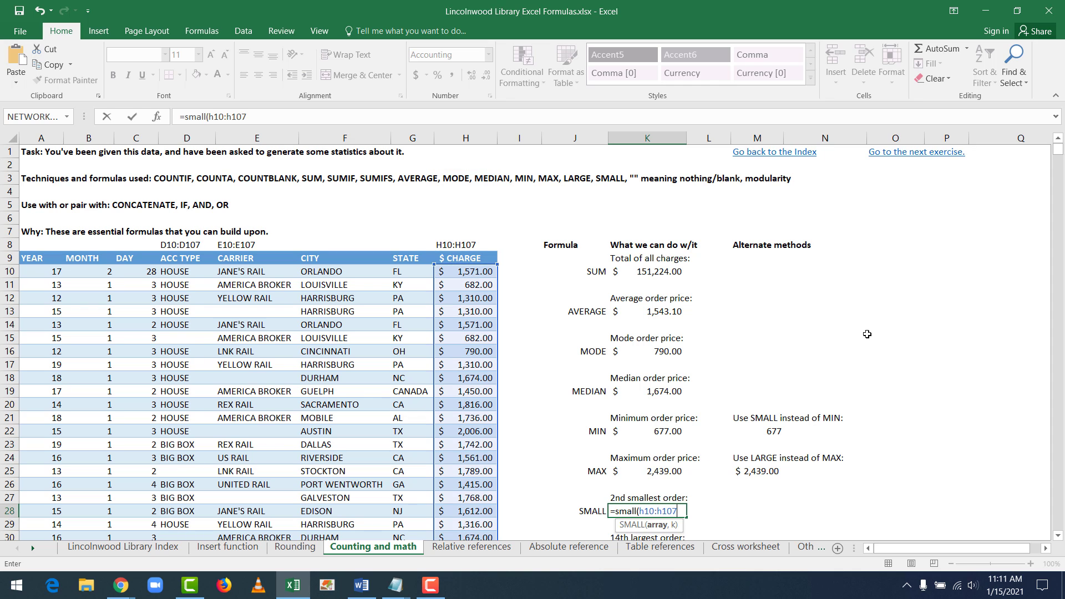
type(",2)")
key("Return")
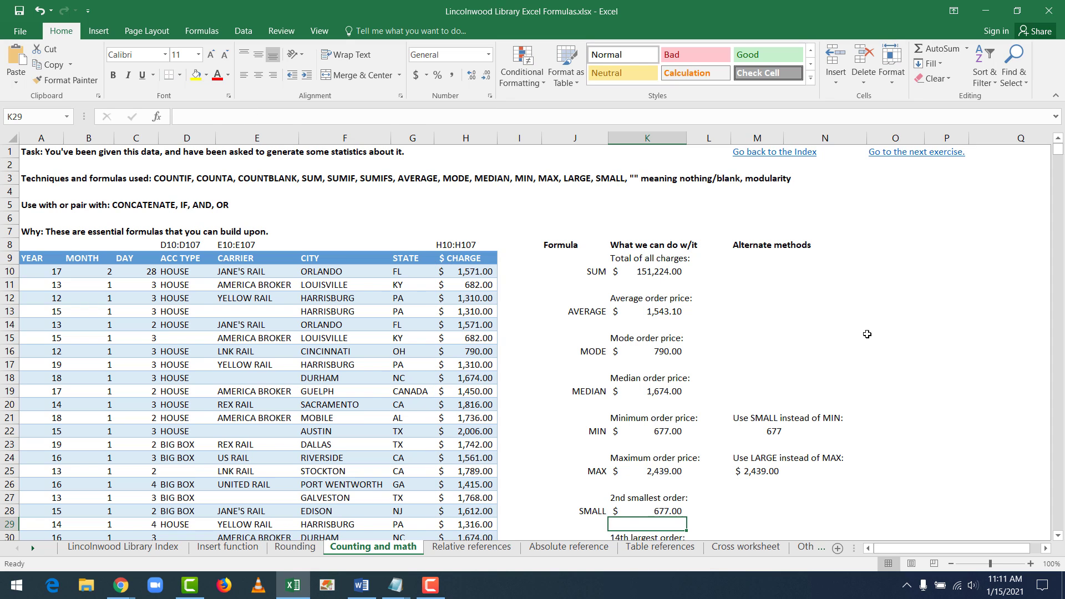
Edit the rank argument of the SMALL formula in K28 for the 2nd smallest order
scroll(866, 333, "down", 1)
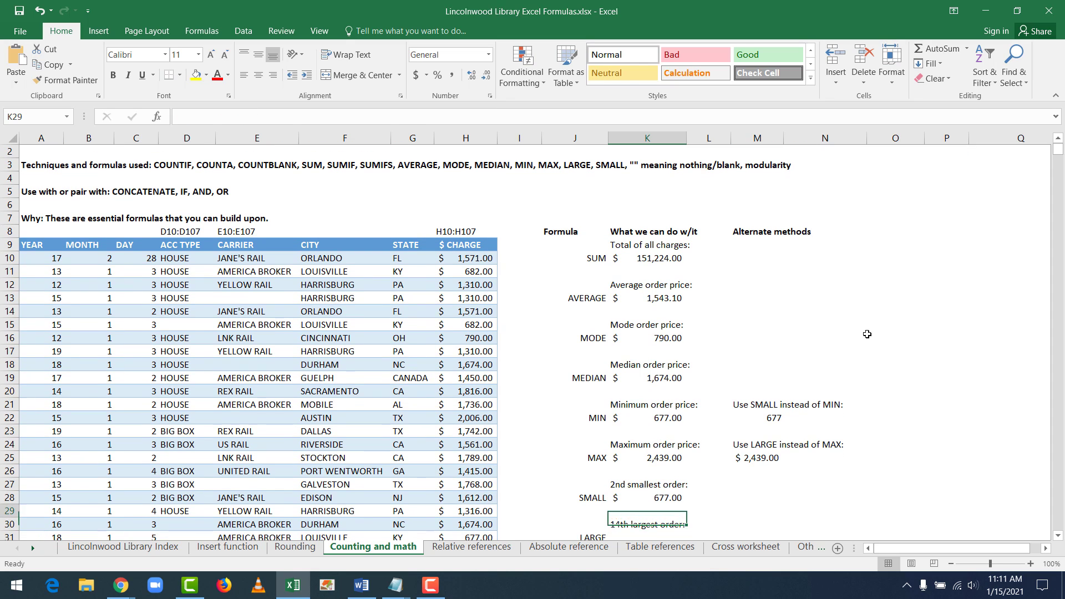
key("Up")
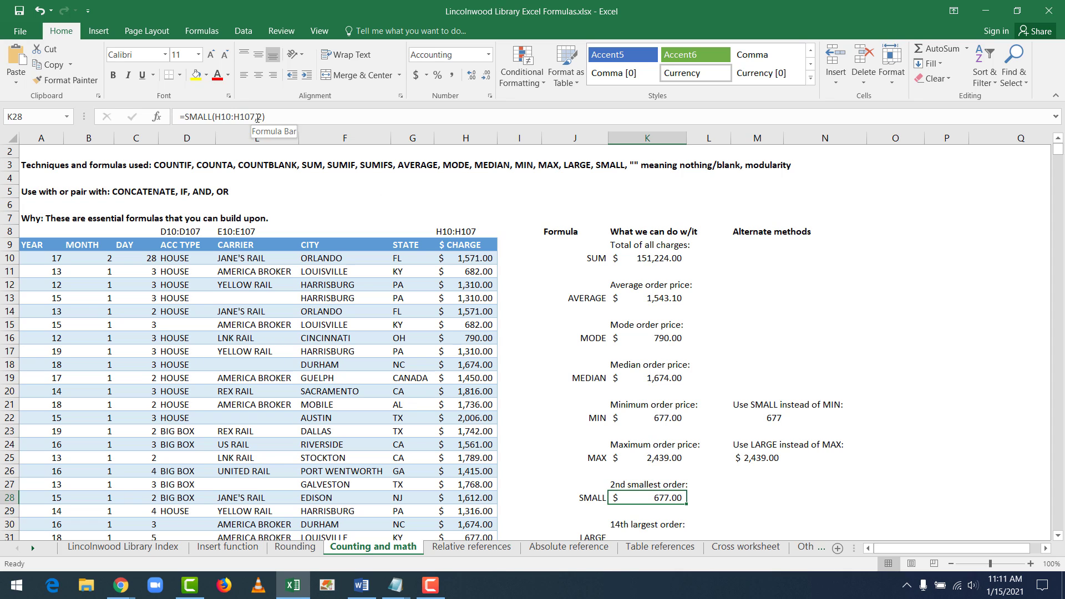
left_click(261, 117)
key("Return")
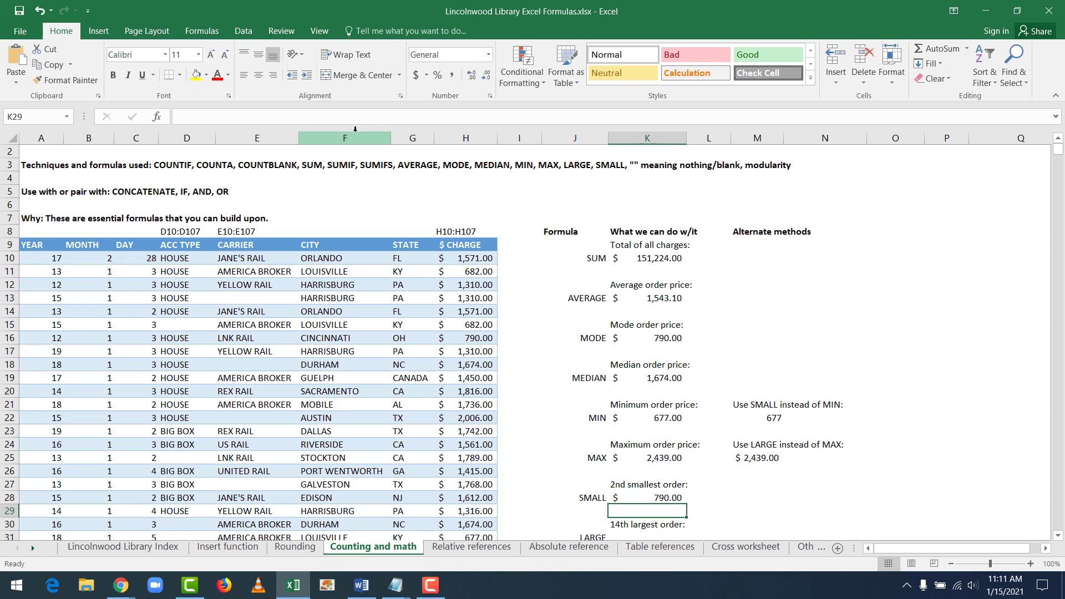
key("Up")
Enter the formula =LARGE(H10:H107,14) in K31 to find the 14th largest order
key("Down")
key("Down")
key("Down")
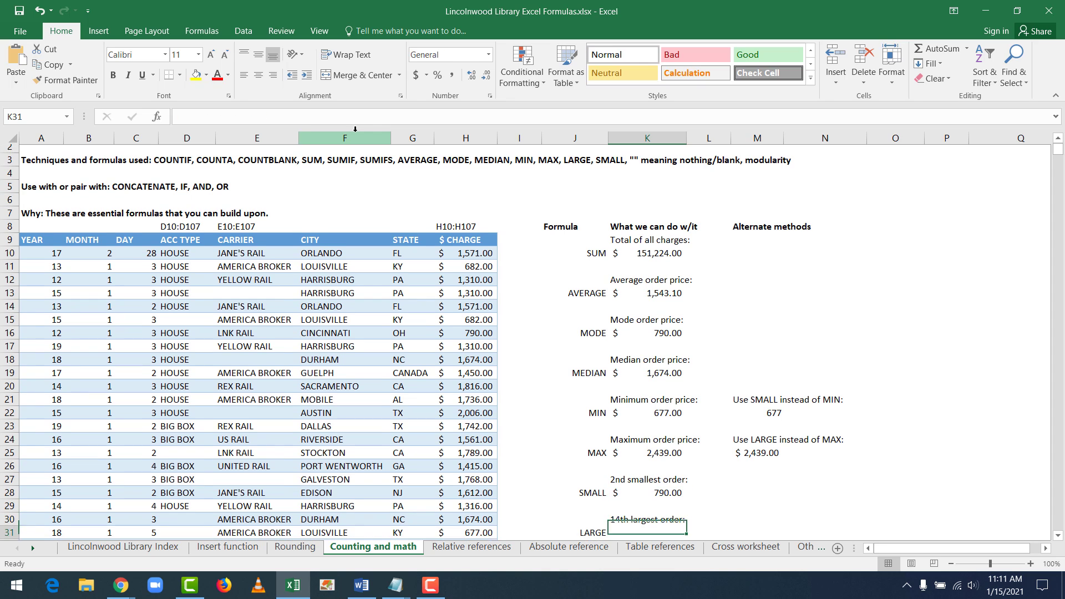
type("=")
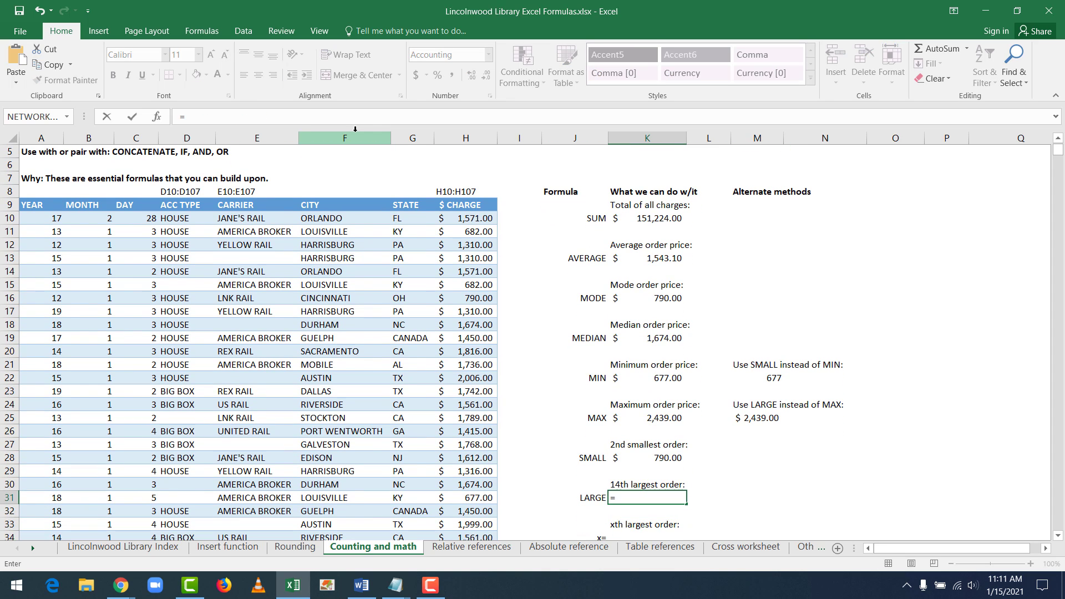
type("large(")
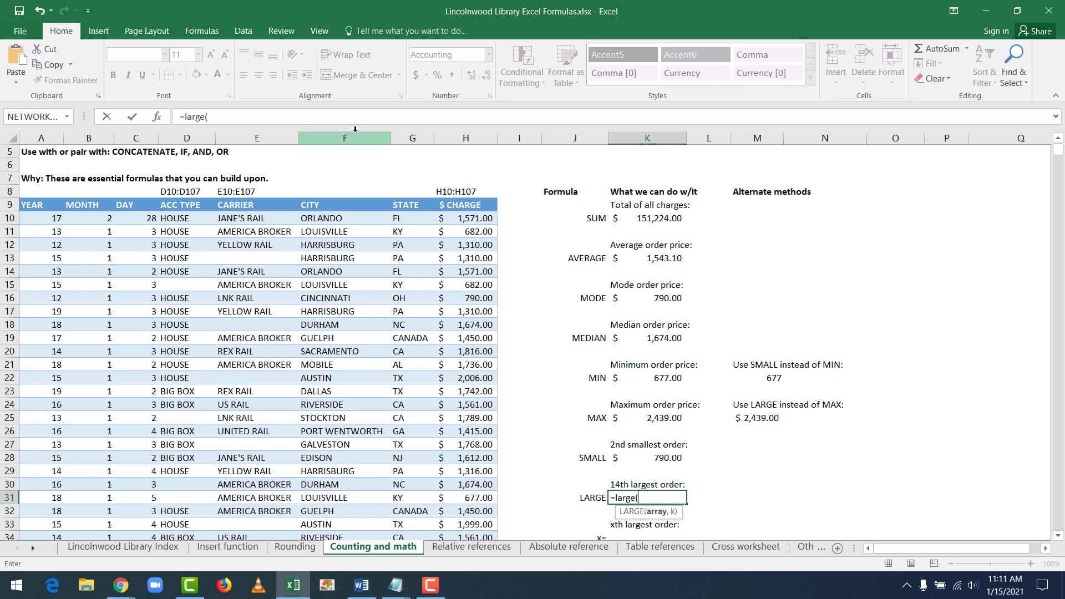
type("h10:h107")
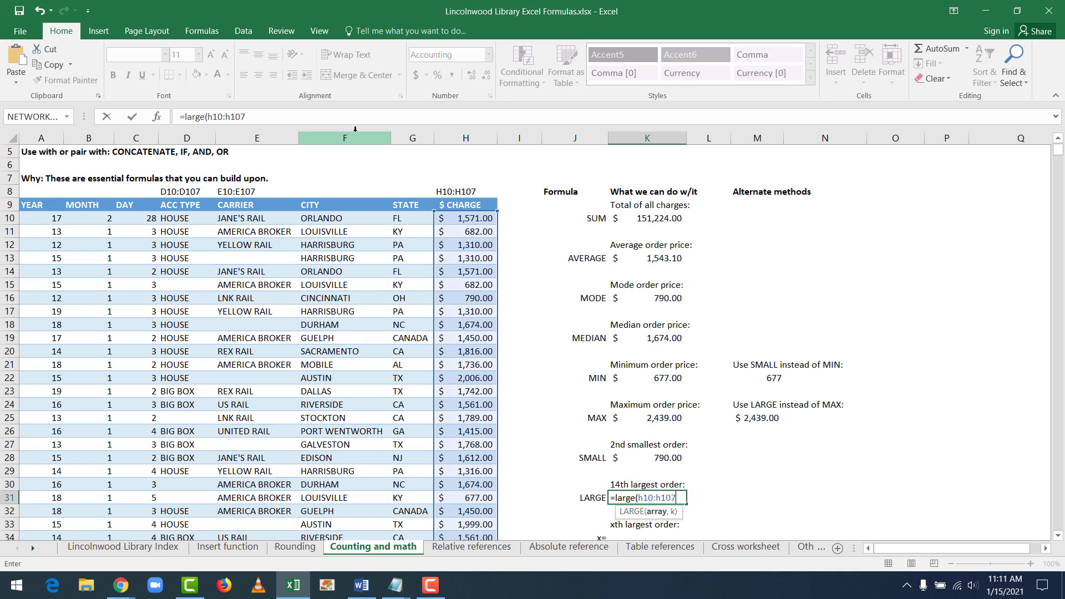
type(",14")
key("Return")
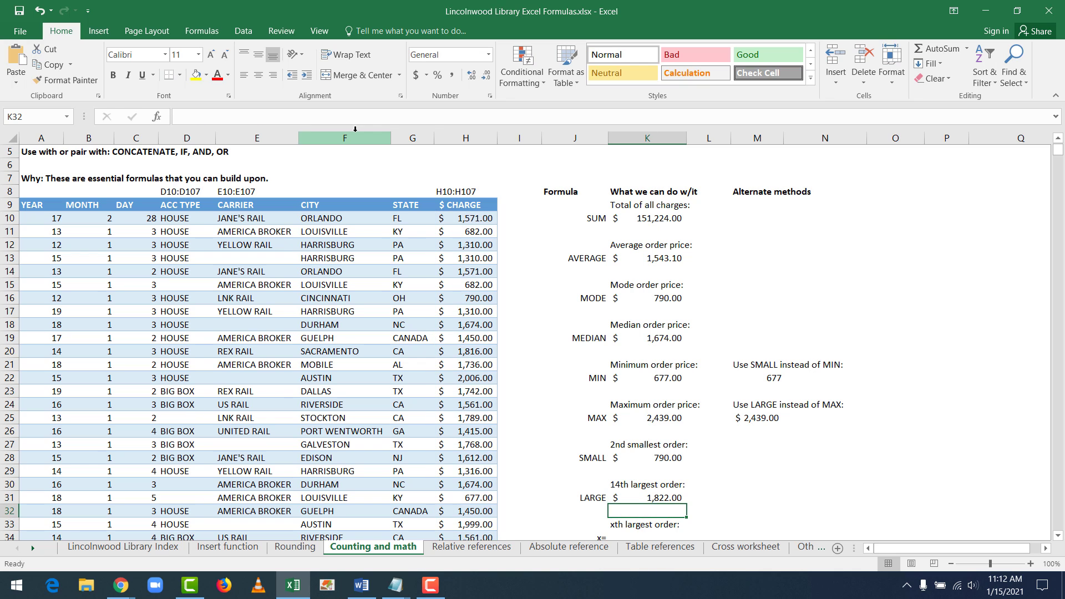
Enter 43 in K34 as the x value for the xth largest order
key("Down")
key("Down")
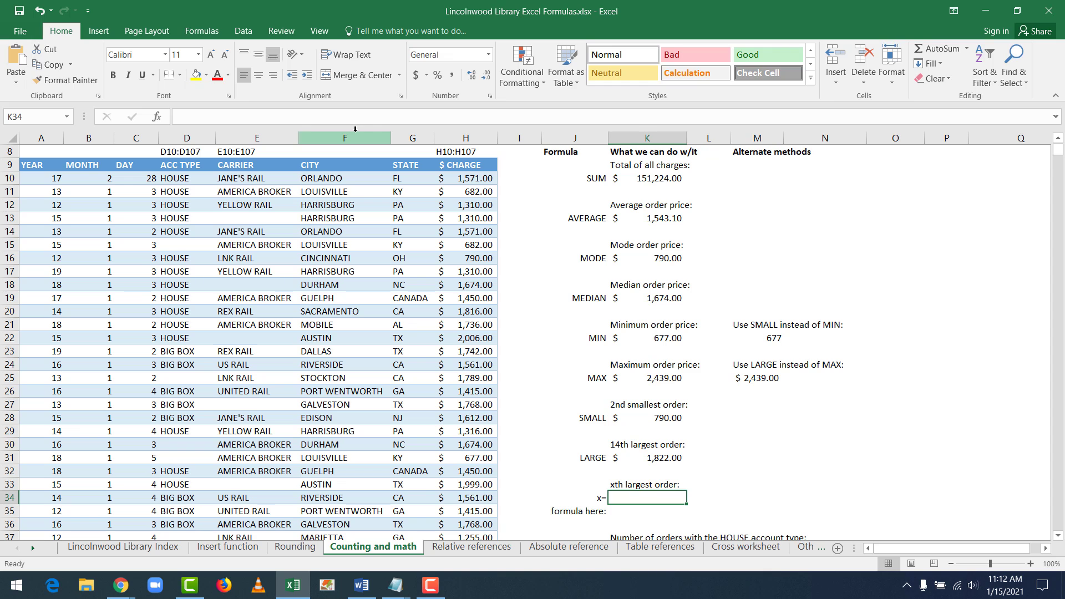
key("Return")
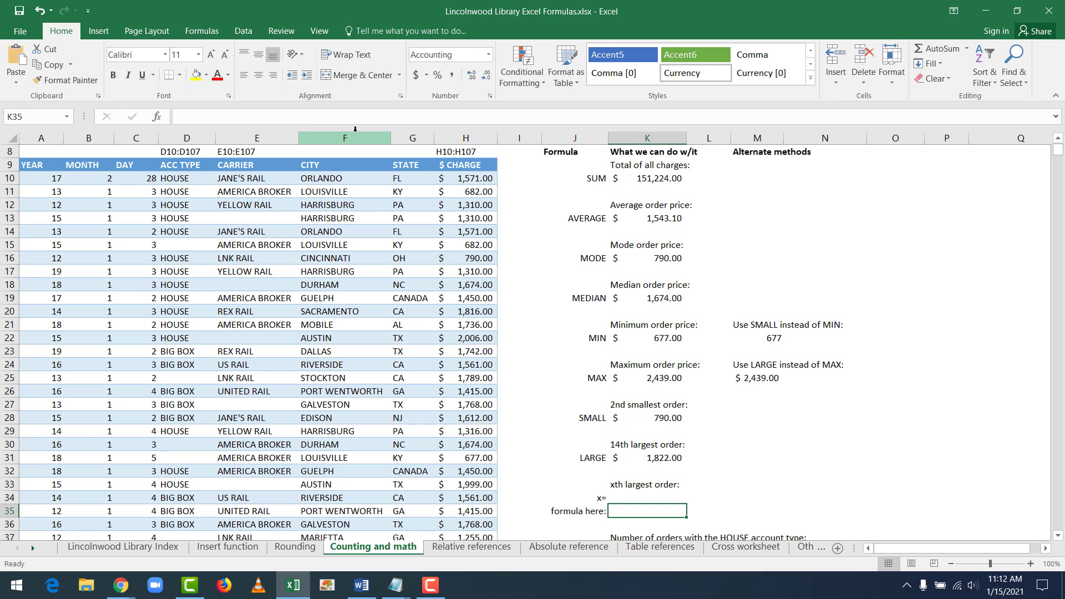
key("Up")
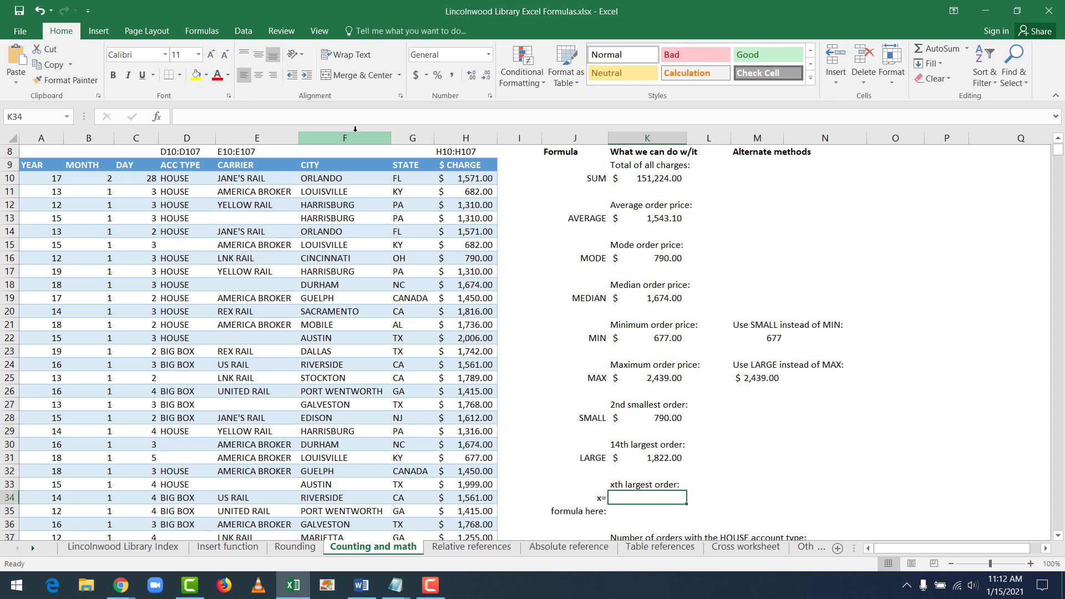
type("43")
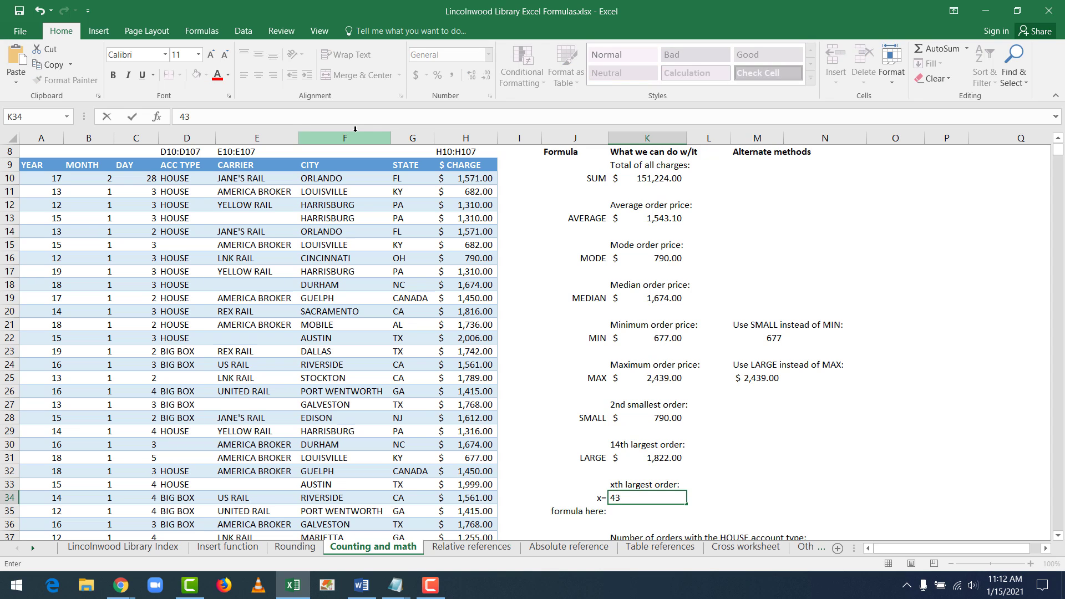
key("Return")
Enter the formula =LARGE(H10:H107,K34) in K35 so the xth largest order uses the x value cell
type("=")
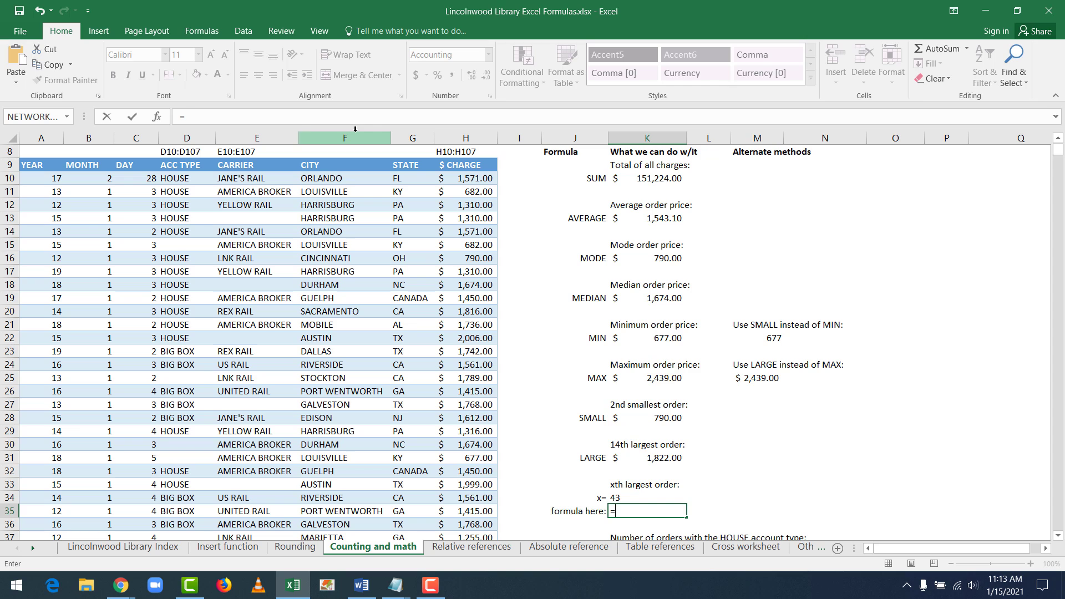
type("large(")
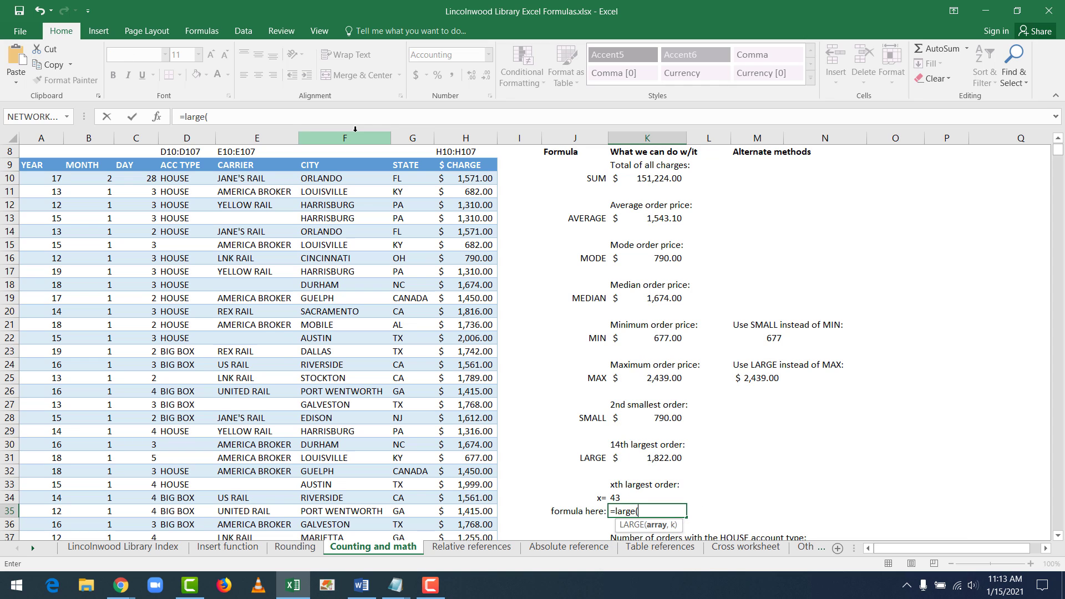
type("h10:h")
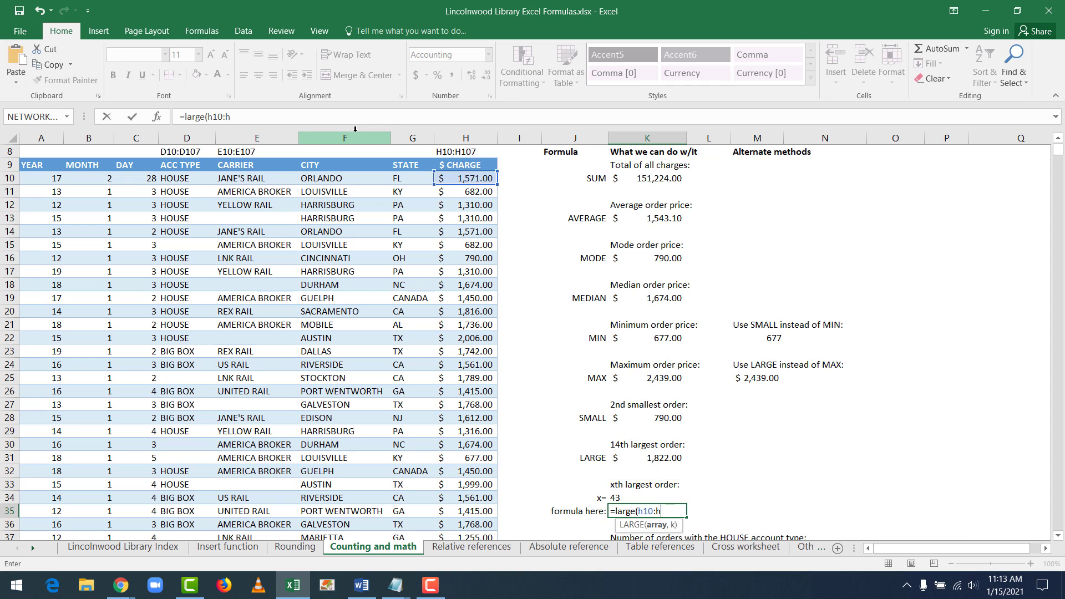
type("107,")
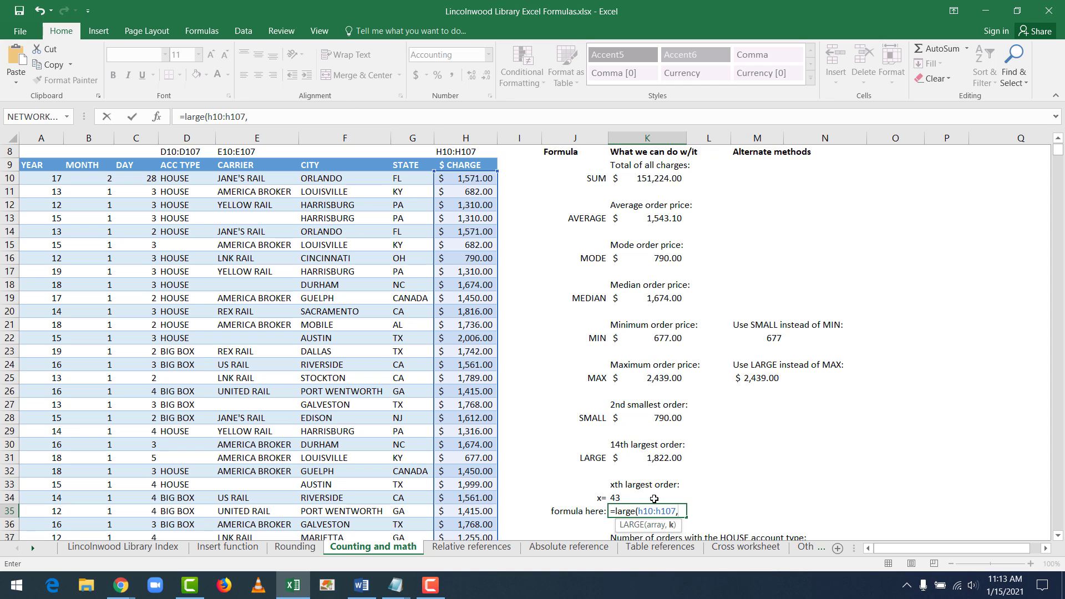
left_click(654, 499)
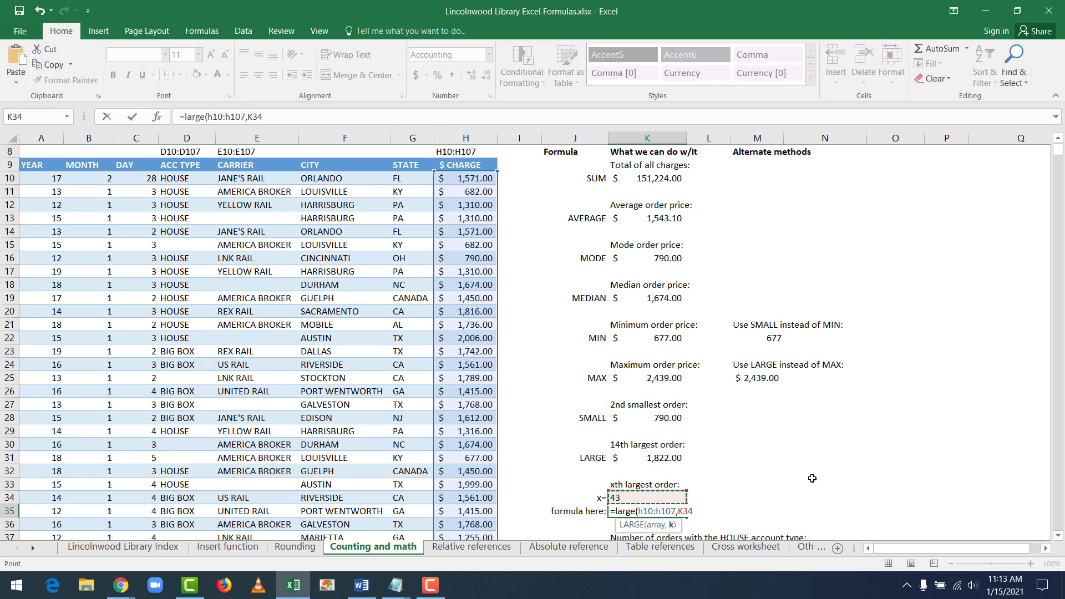
type(")")
key("Return")
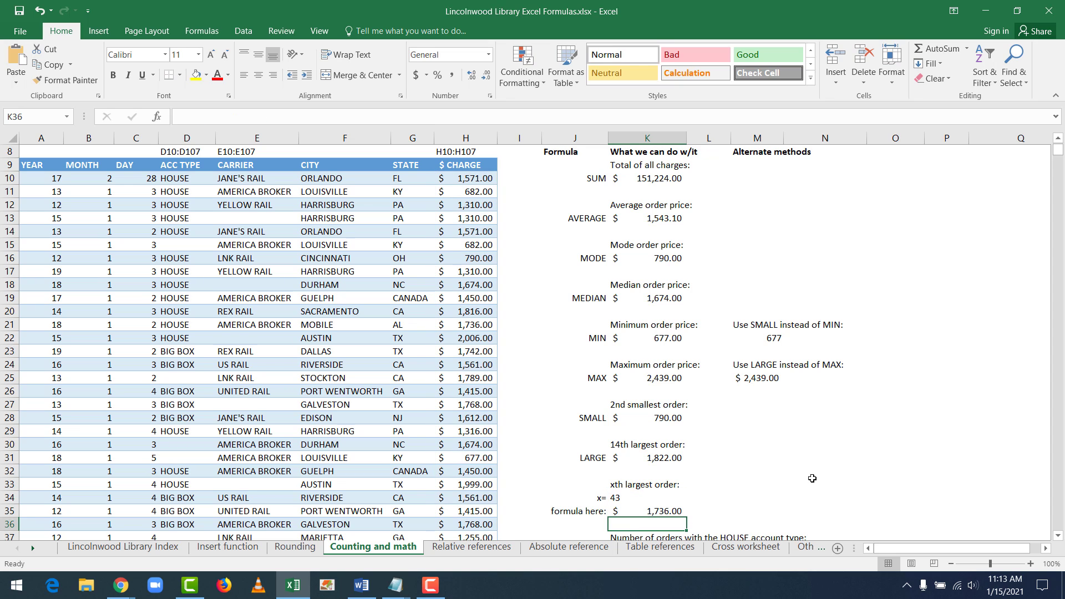
Set the x value in K34 to 50 for the xth largest order
key("Up")
key("Up")
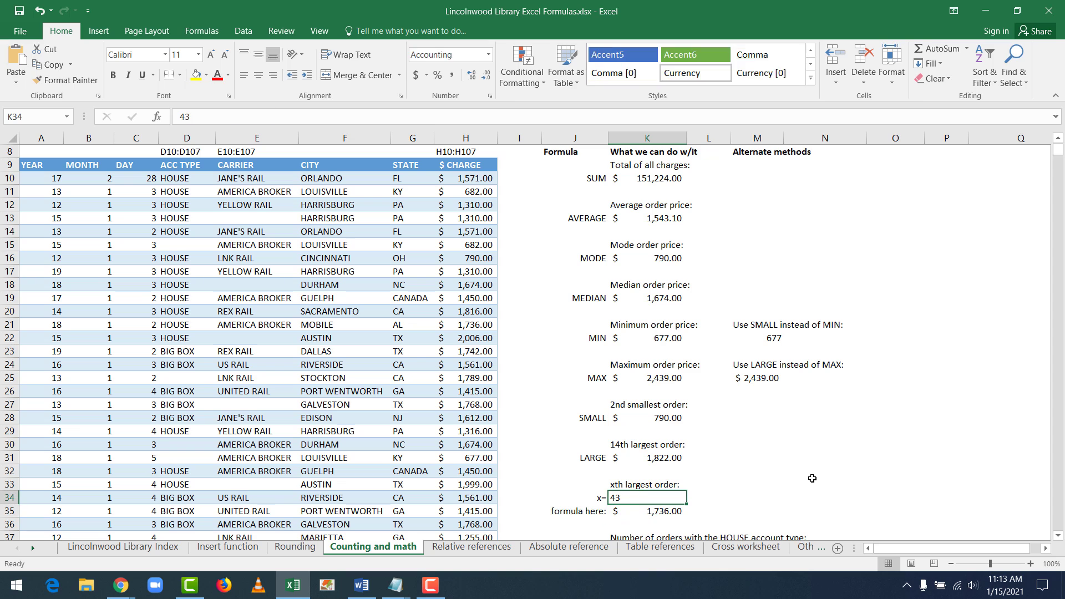
type("50")
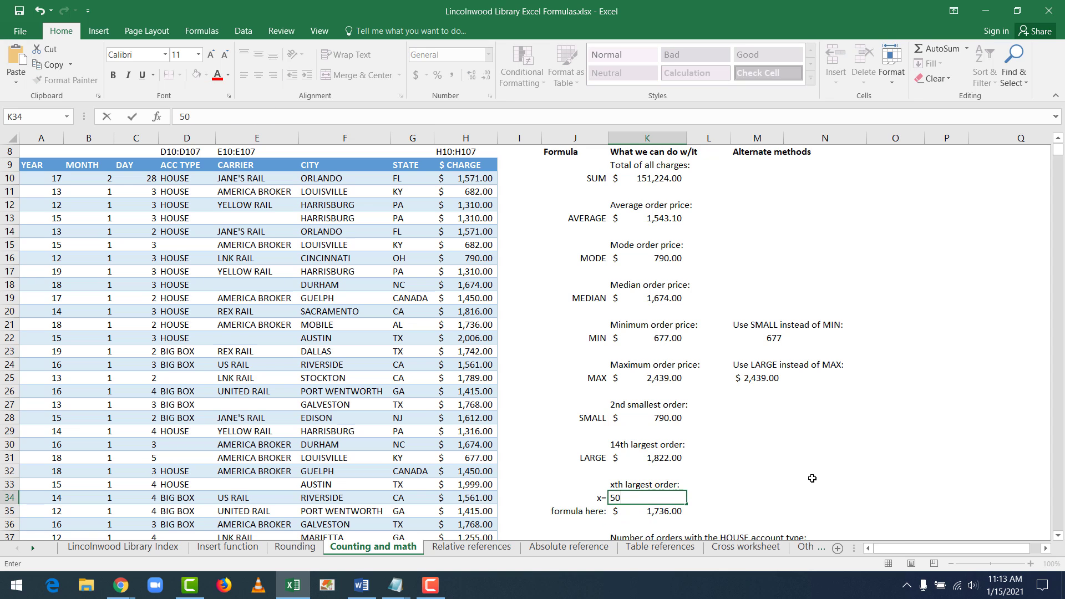
key("Return")
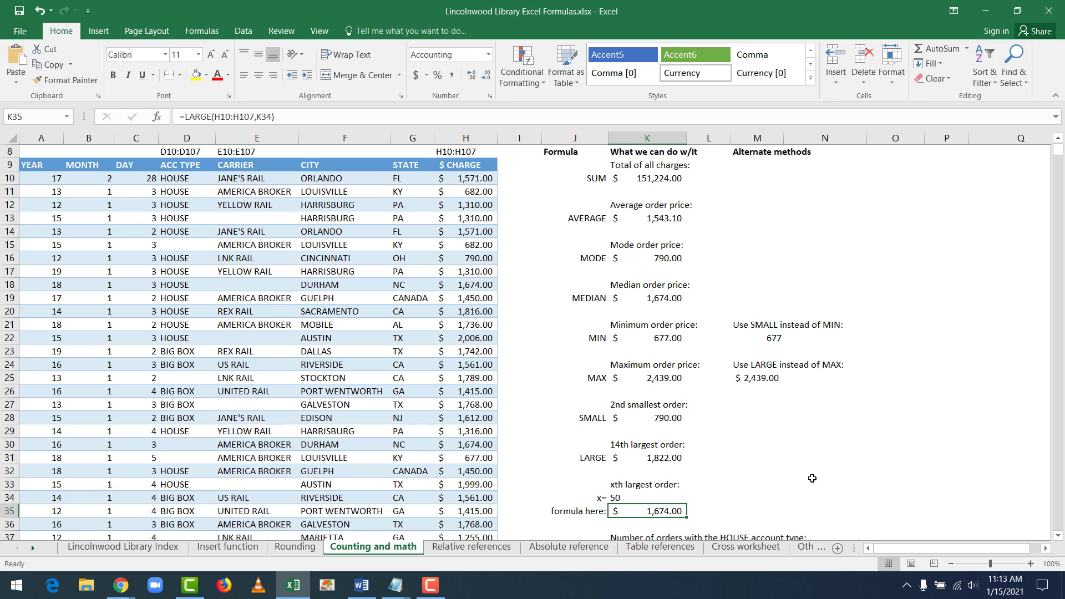
Enter the formula =COUNTIF(D10:D107,"HOUSE") in K38 to count the orders with the HOUSE account type
key("Down")
key("Down")
key("Down")
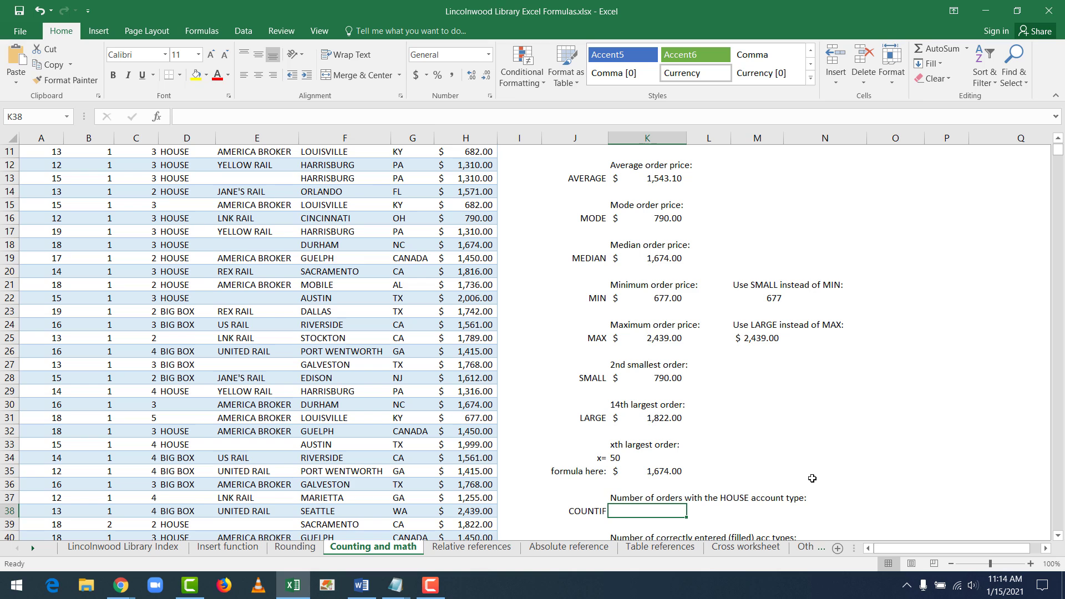
type("=")
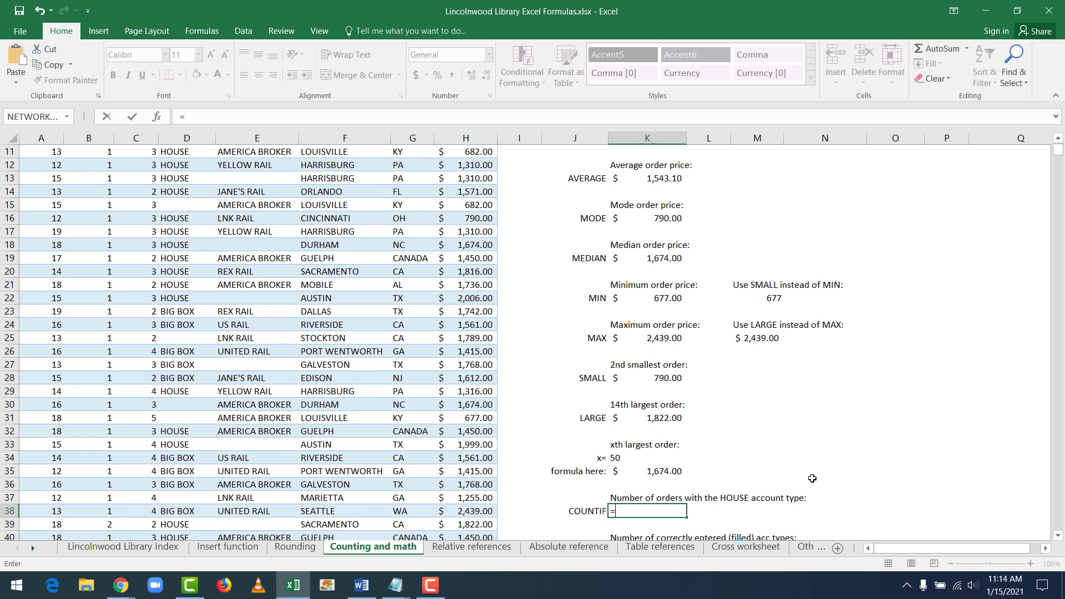
type("countif(")
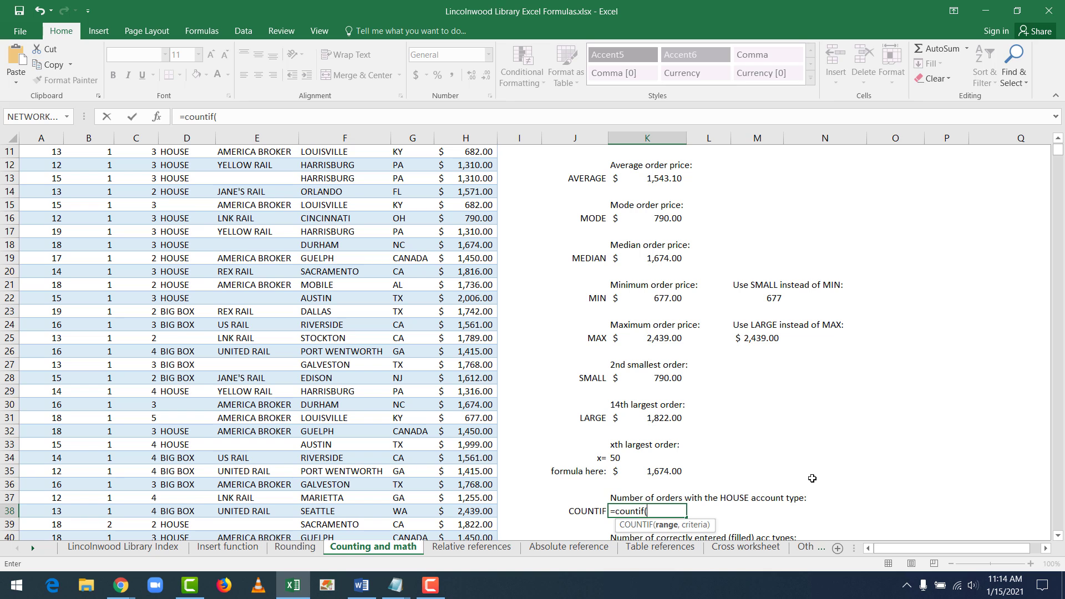
scroll(158, 388, "up", 4)
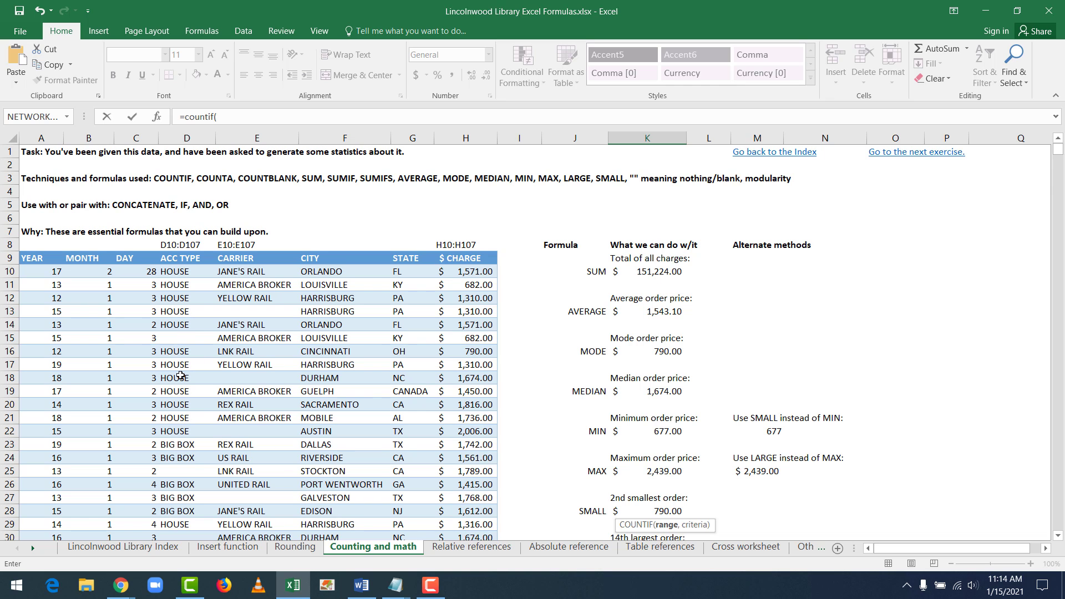
scroll(180, 276, "down", 3)
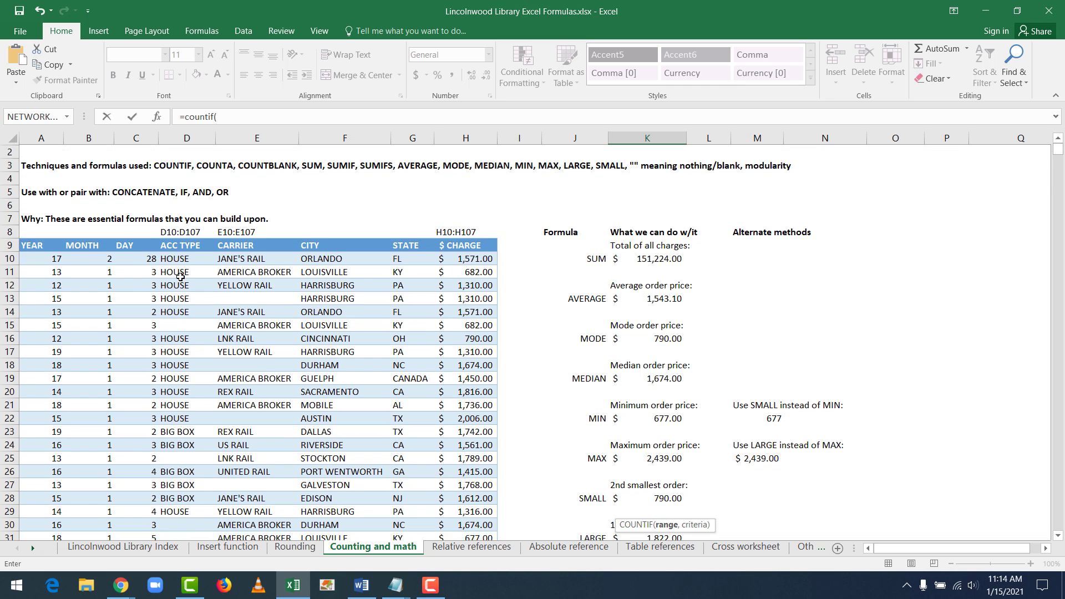
scroll(186, 366, "down", 8)
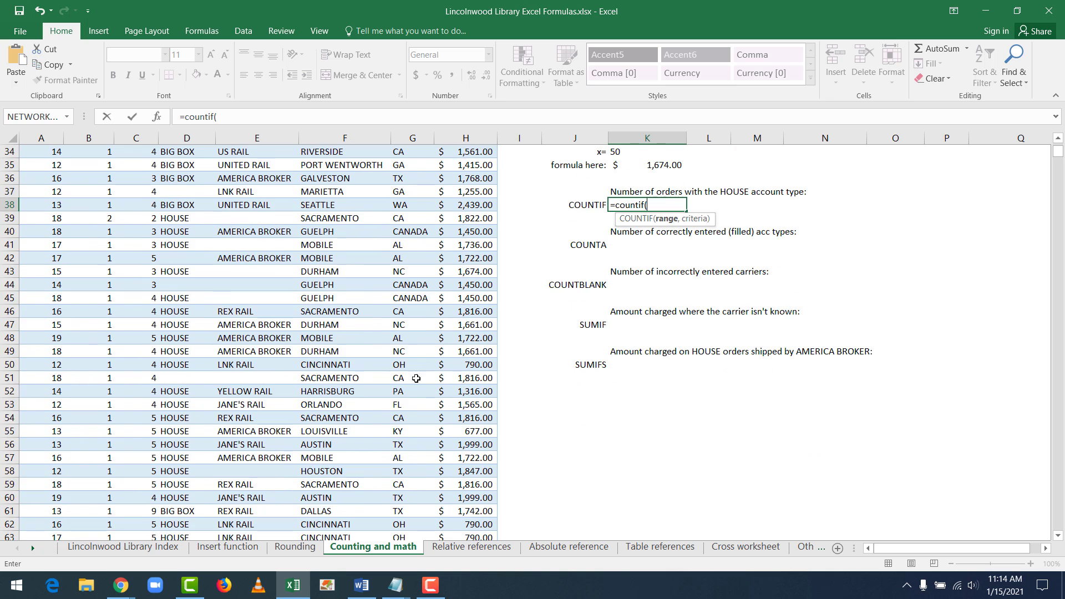
scroll(667, 388, "up", 1)
scroll(667, 388, "up", 2)
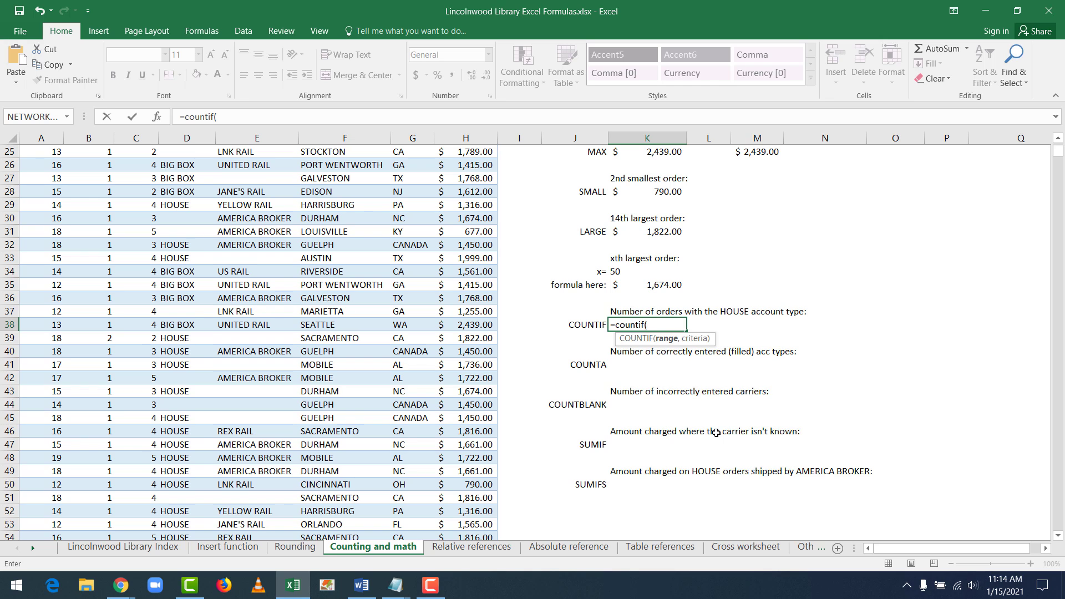
type("d")
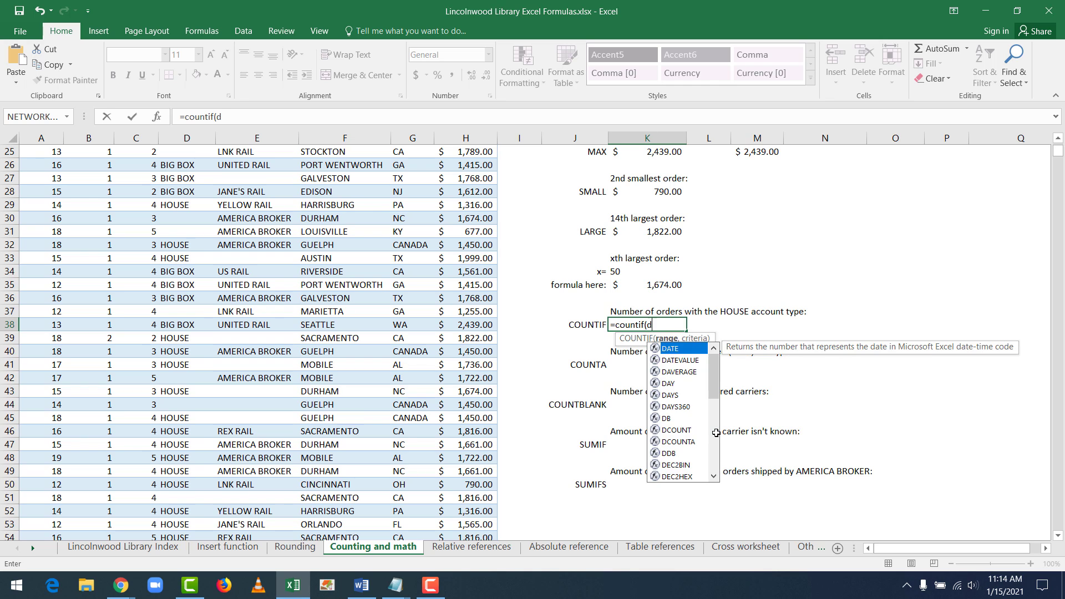
type("10:d107")
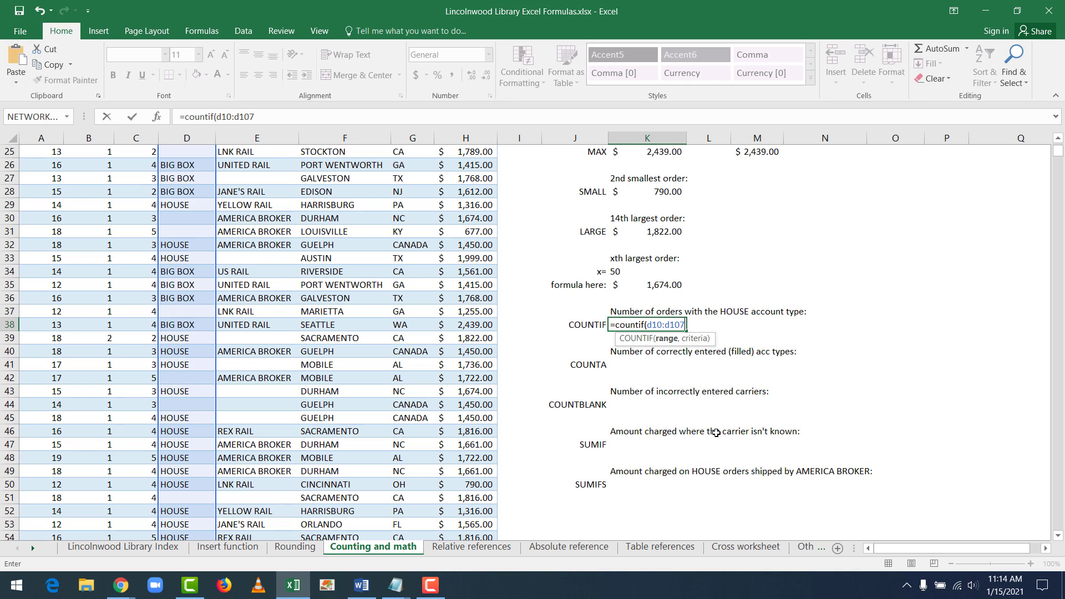
type(",")
type("\"HOUSE\"")
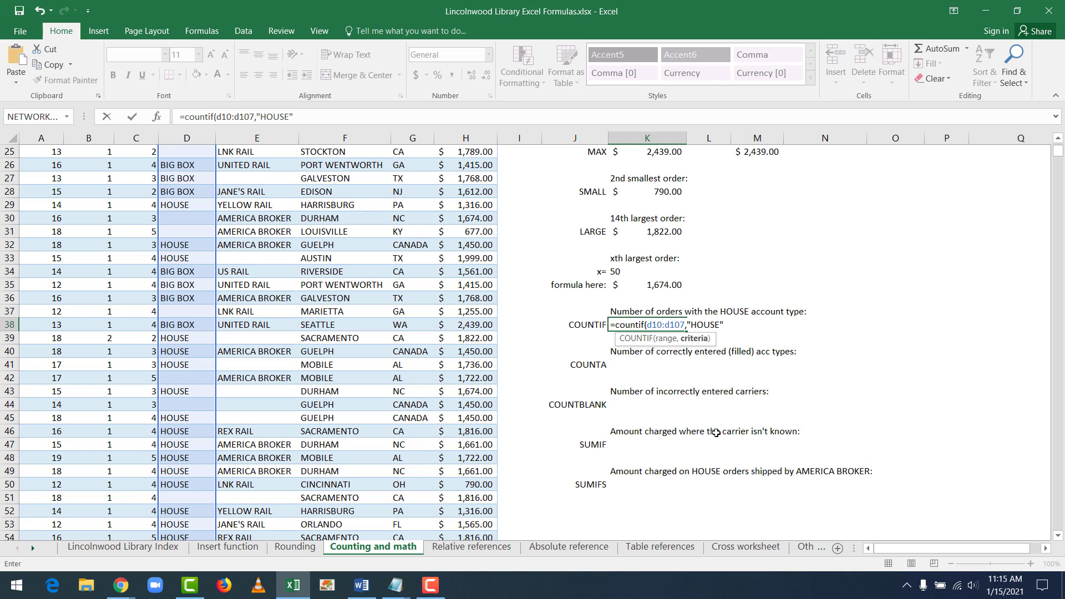
type(")")
key("Return")
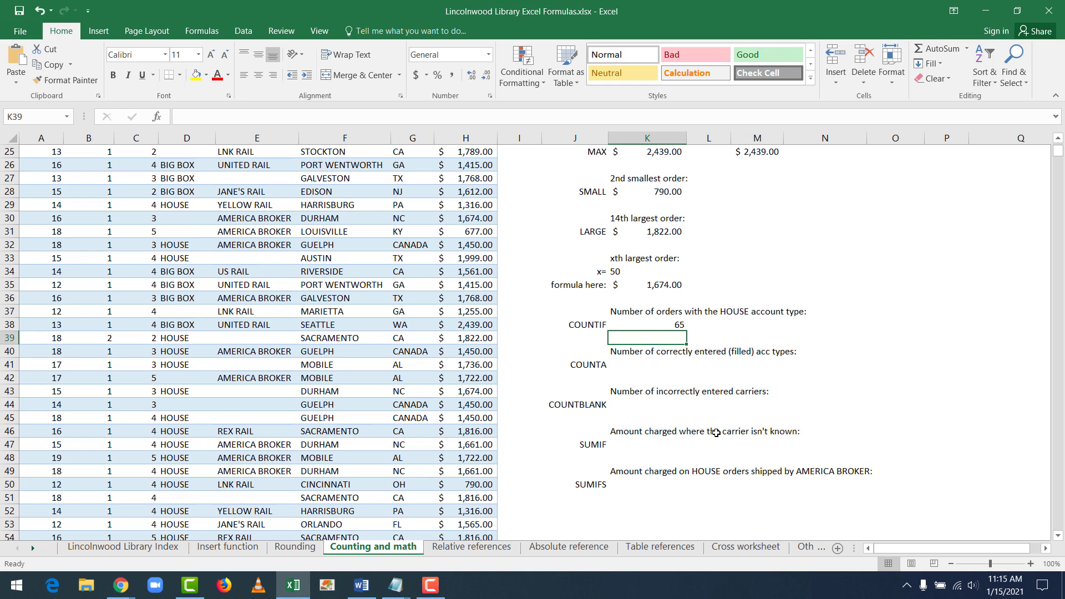
Enter the formula =COUNTA(D10:D107) in K41 to count the correctly filled account types
key("Down")
key("Down")
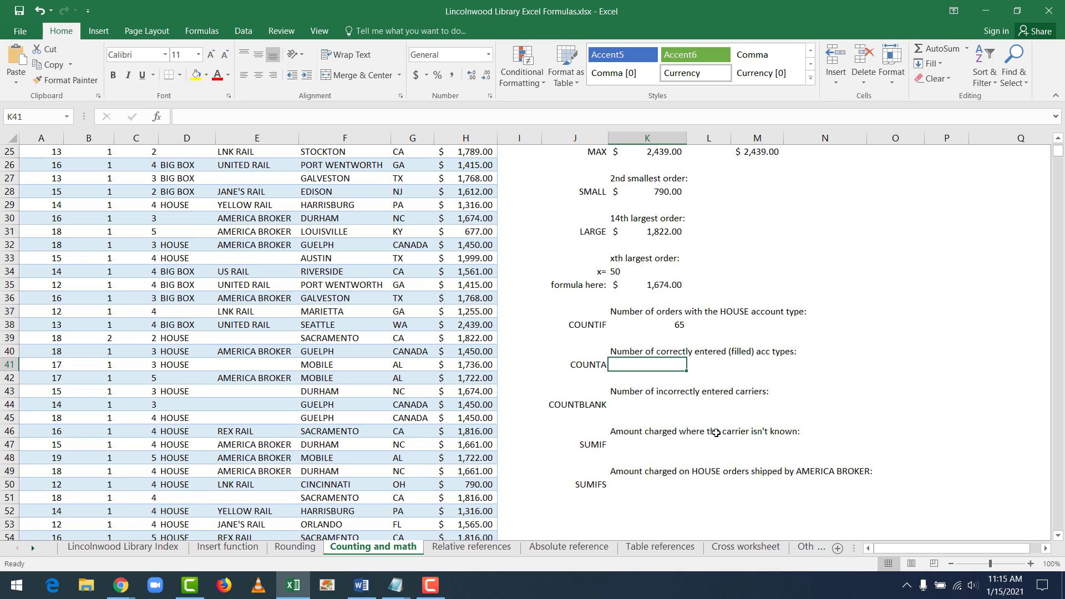
left_click_drag(157, 341, 294, 448)
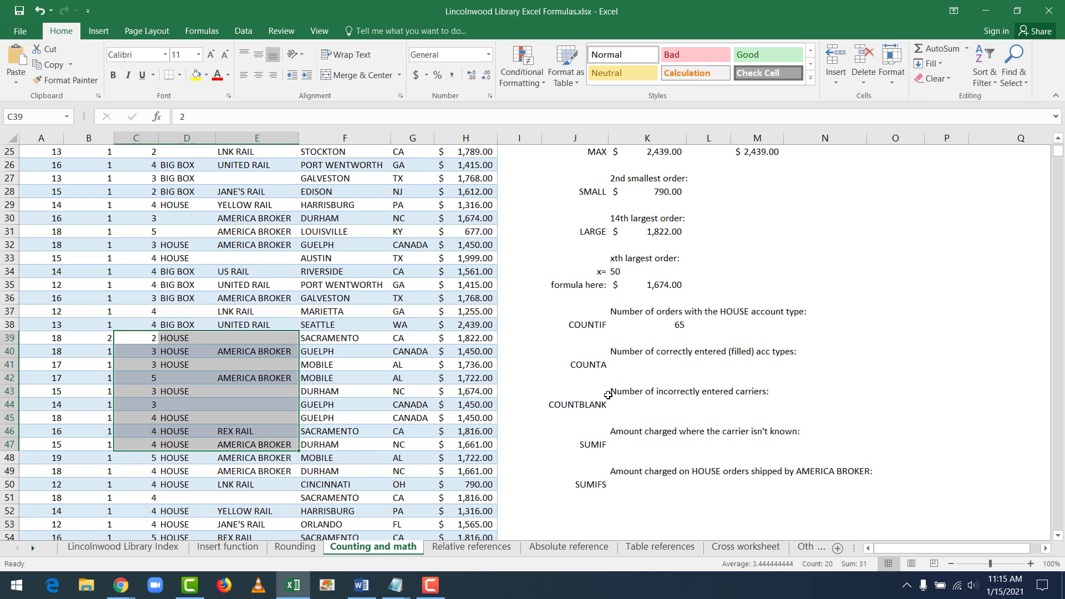
left_click(661, 366)
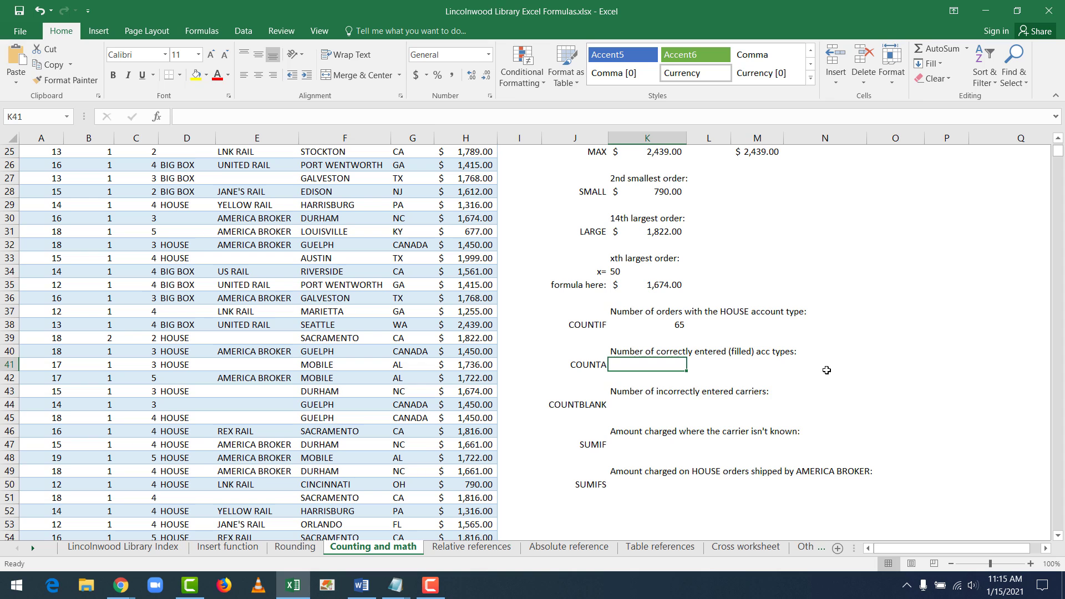
type("=")
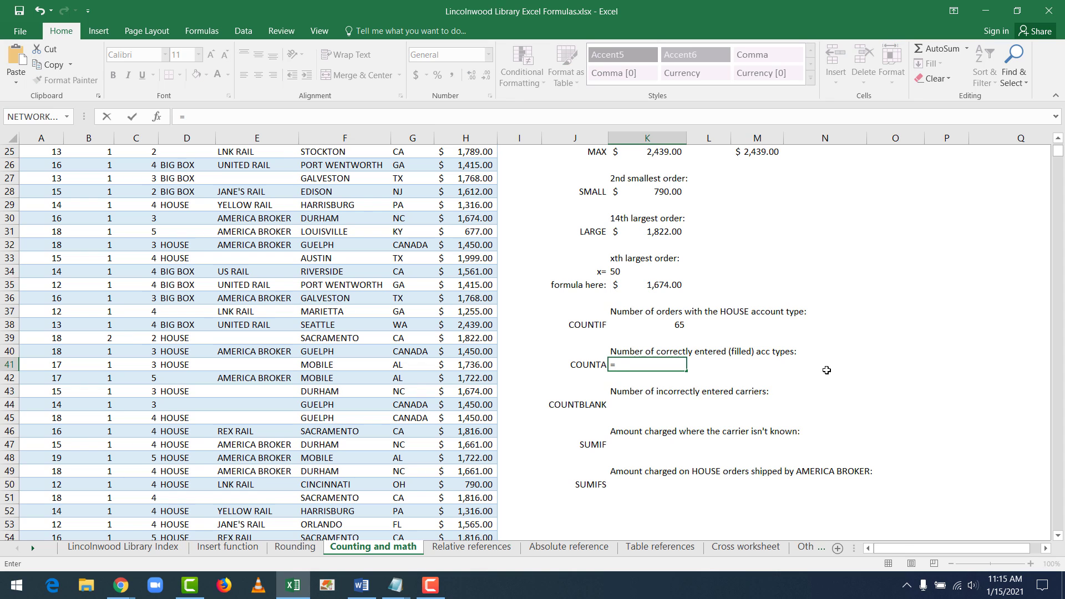
type("counta")
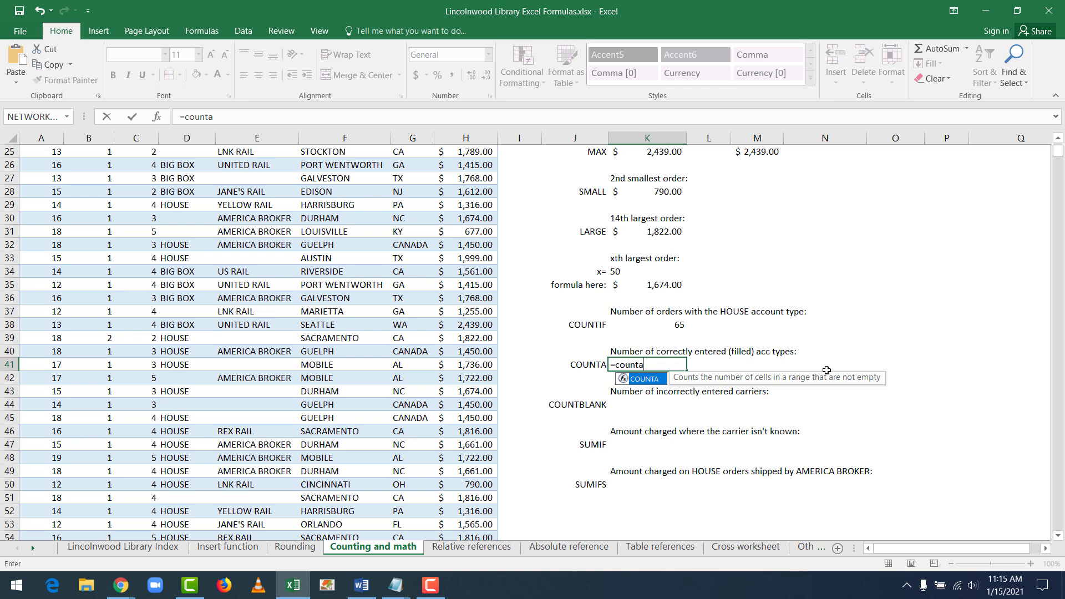
type("(")
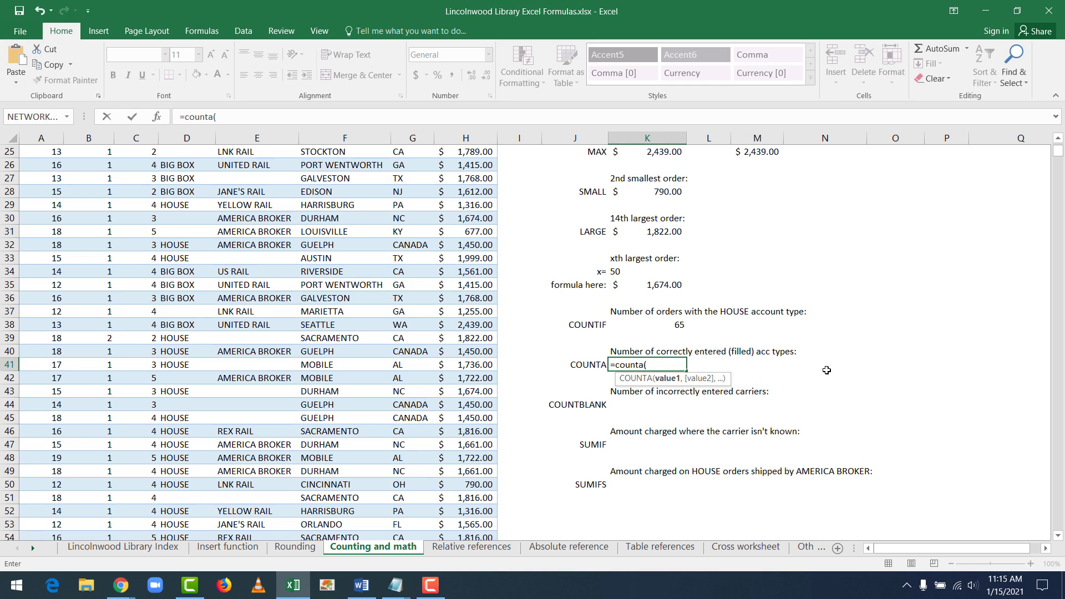
type("d10:d107)")
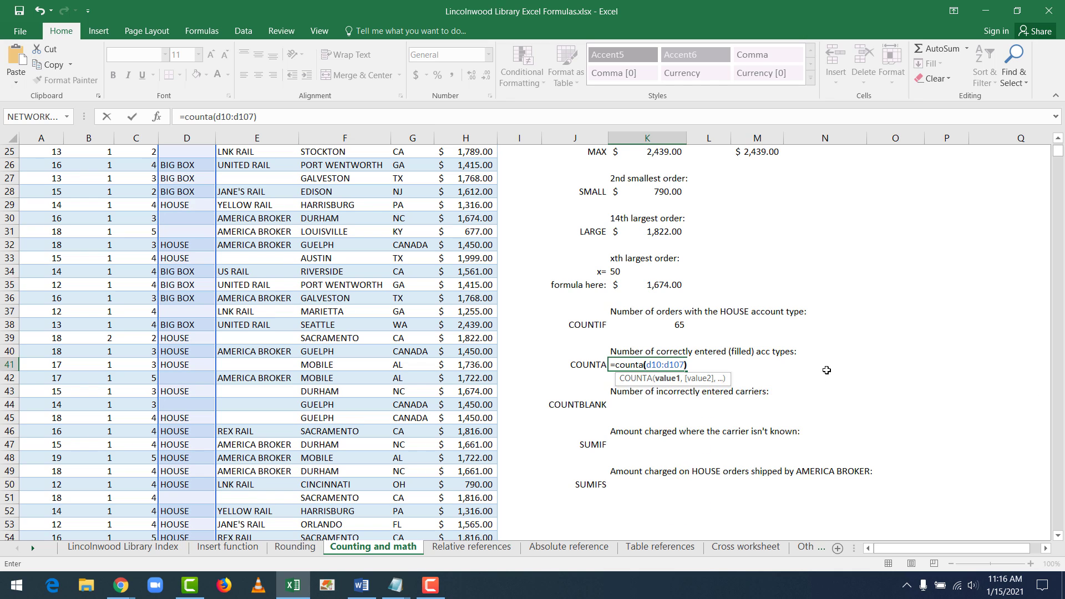
key("Return")
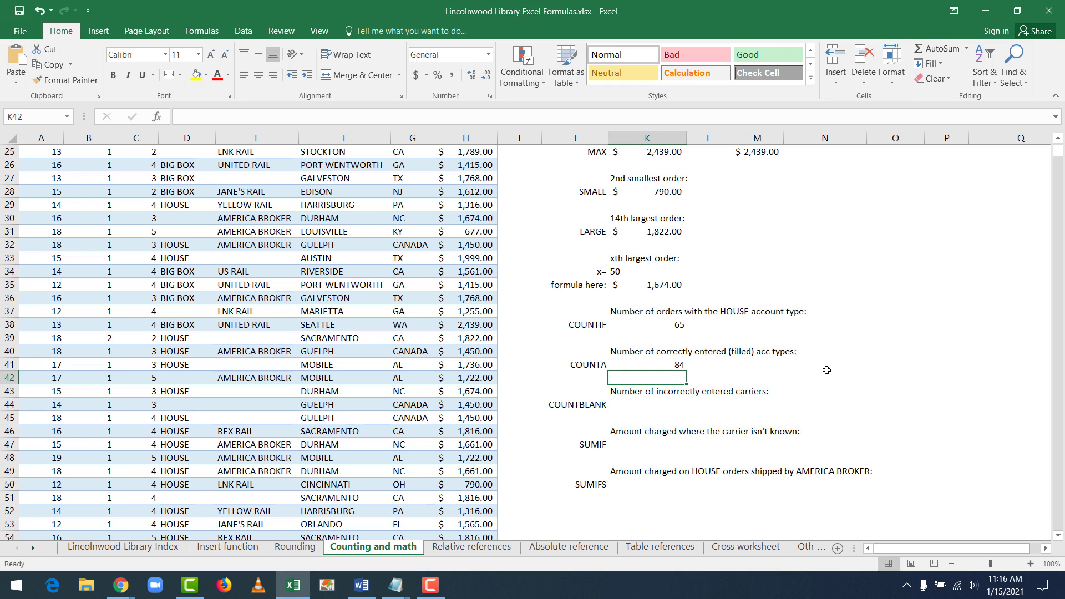
Enter the formula =COUNTBLANK(E10:E107) in K44 to count the incorrectly entered carriers
key("Down")
key("Down")
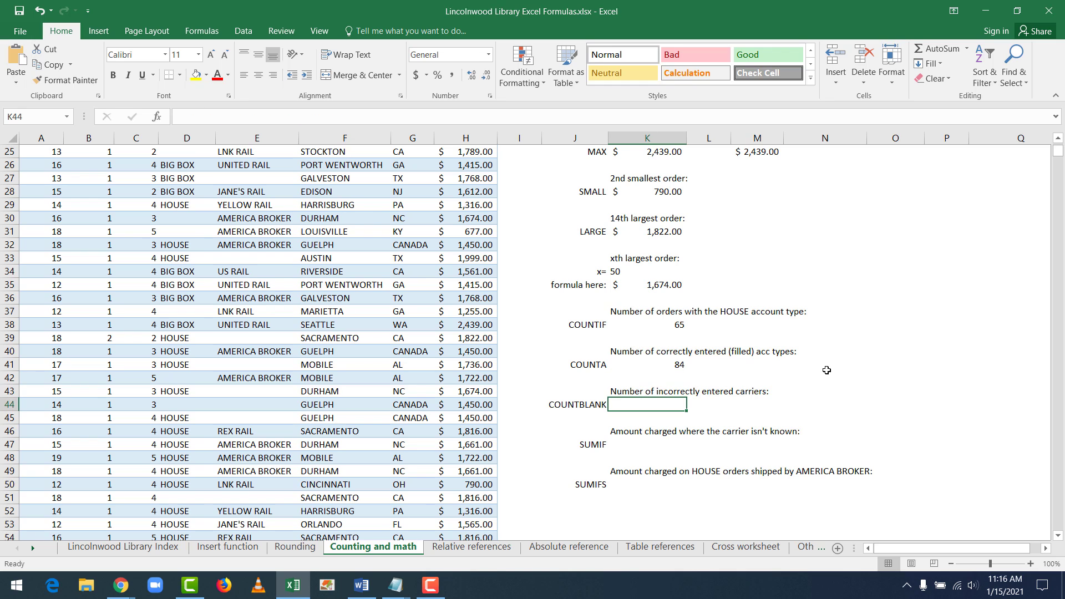
type("=")
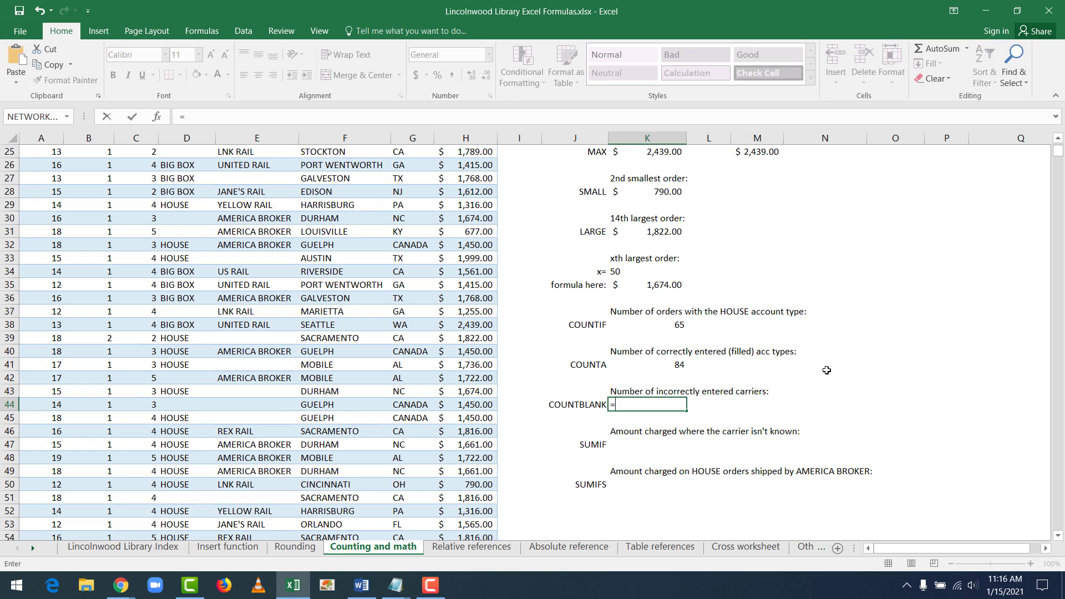
type("countblank(")
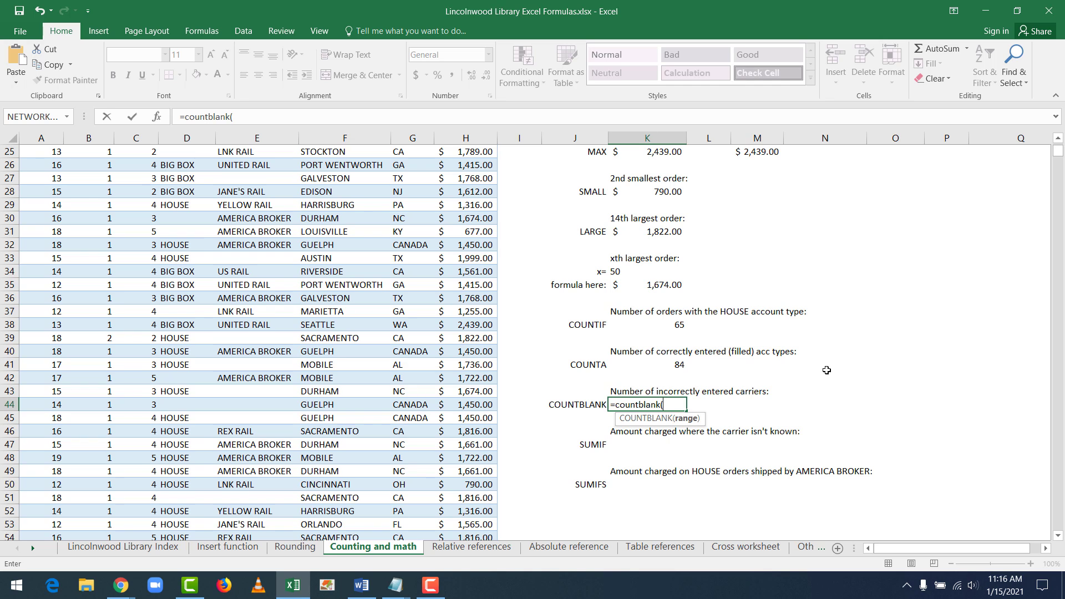
type("e")
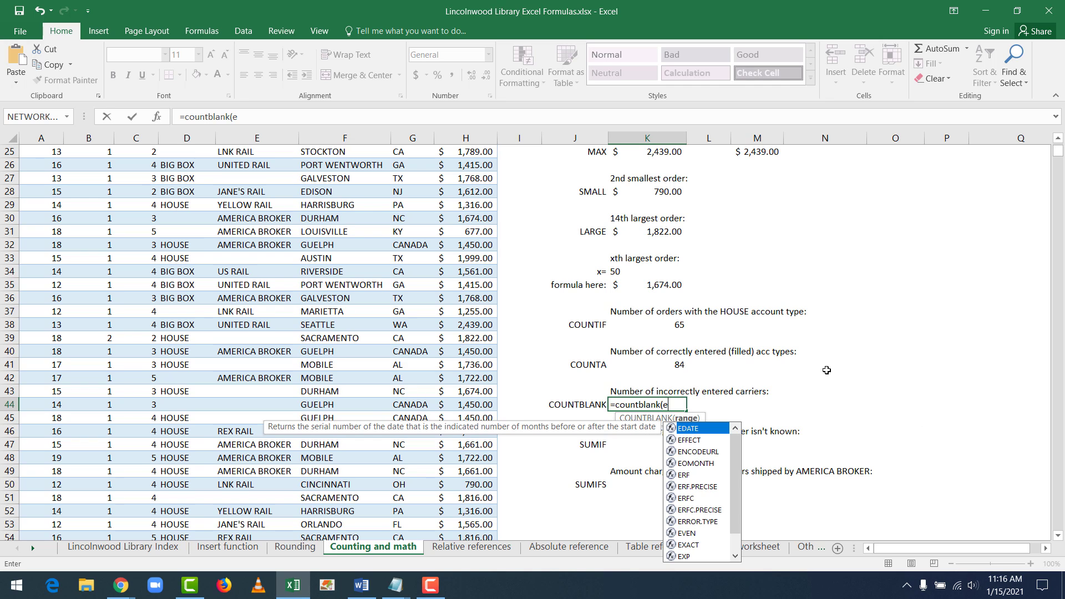
type("10")
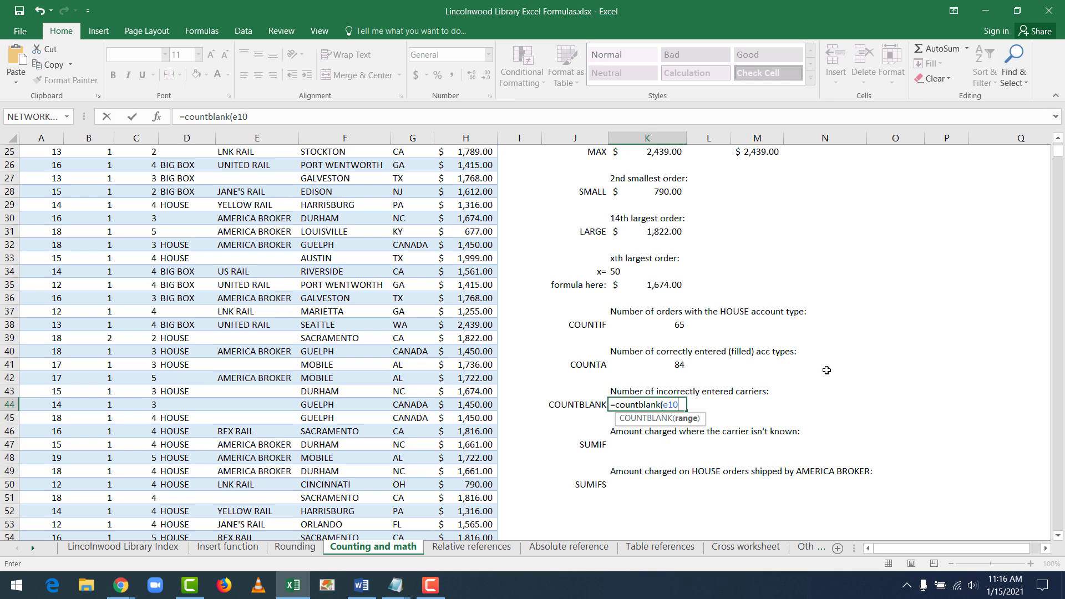
type(":e107")
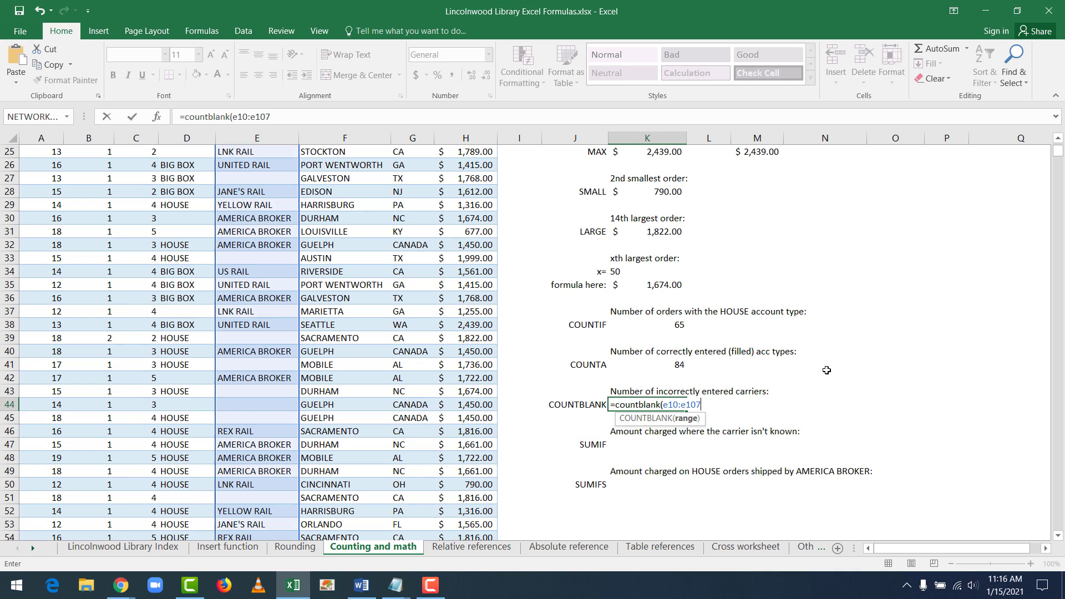
type(")")
key("Return")
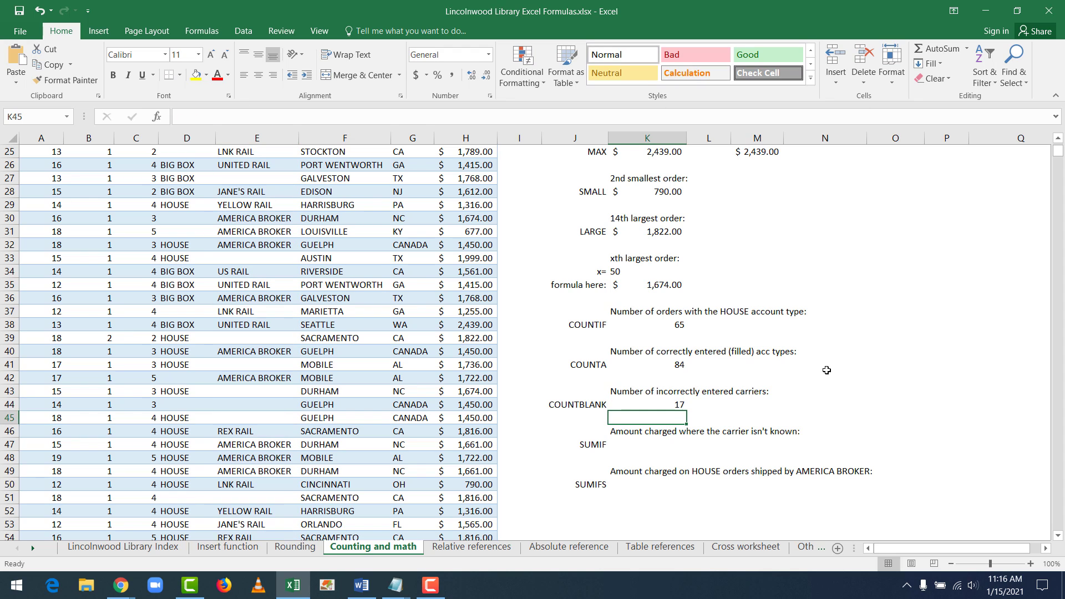
Examine the blank carrier cells around E43:E45, ending on the SUMIF answer cell K47
key("Left")
key("Left")
key("Left")
key("Left")
key("Left")
key("Left")
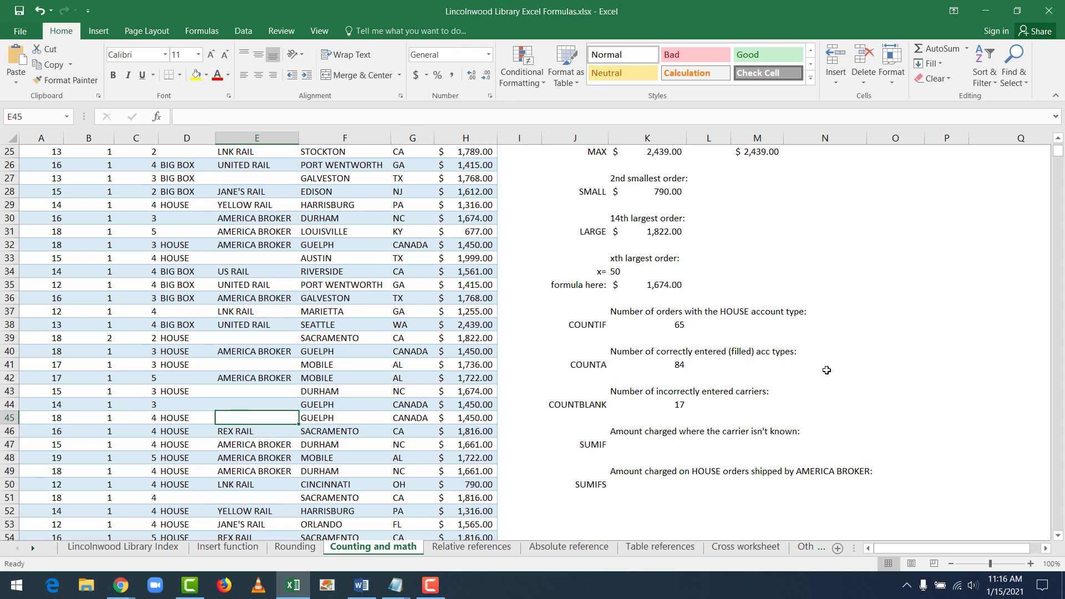
key("Up")
key("Up")
key("Right")
key("Right")
key("Right")
key("Right")
key("Right")
key("Right")
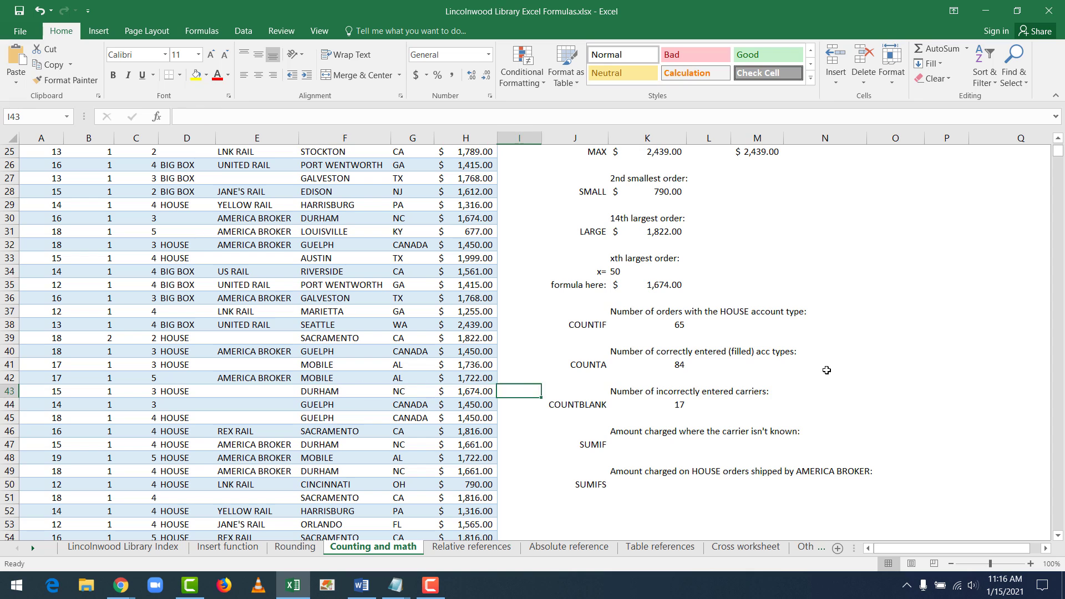
key("Down")
key("Down")
key("Down")
key("Down")
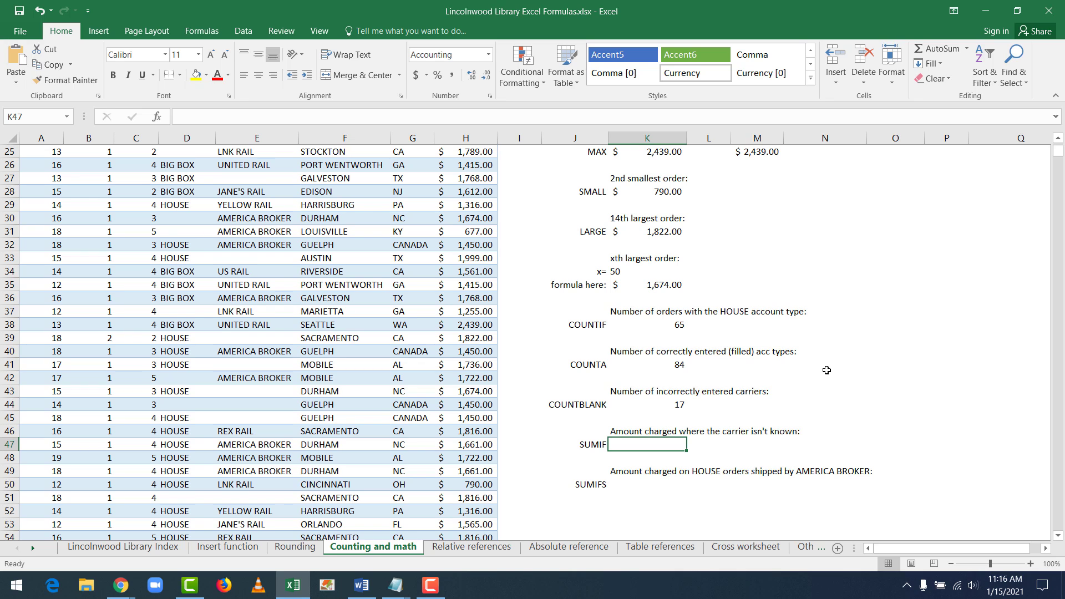
Examine the column H charges on rows with a blank carrier and the range noted above the CARRIER column for the SUMIF exercise
key("Left")
key("Left")
key("Left")
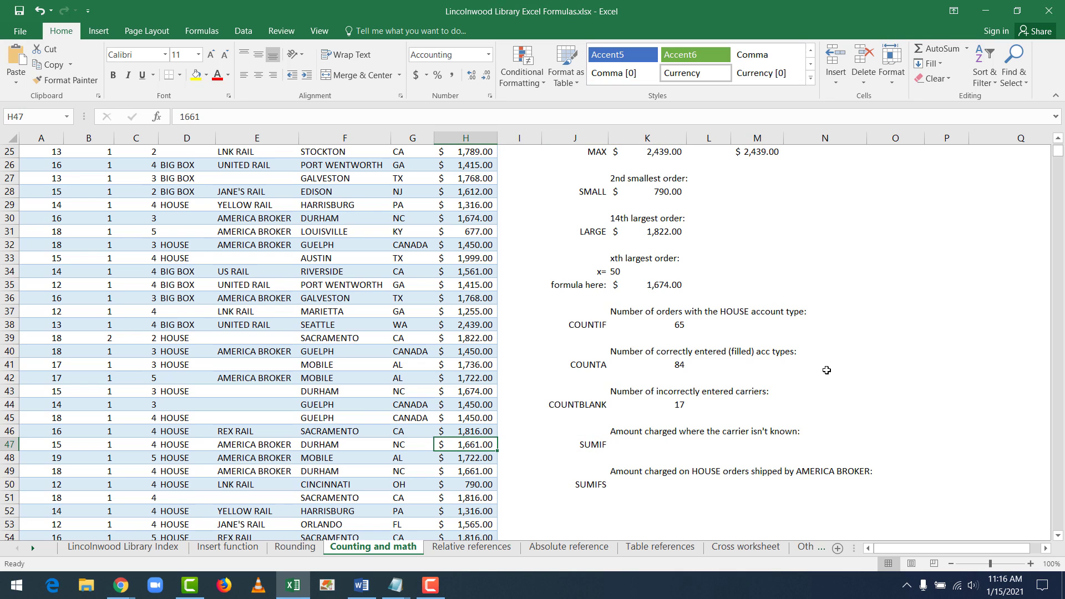
key("Up")
key("Up")
key("Up")
key("Up")
key("Up")
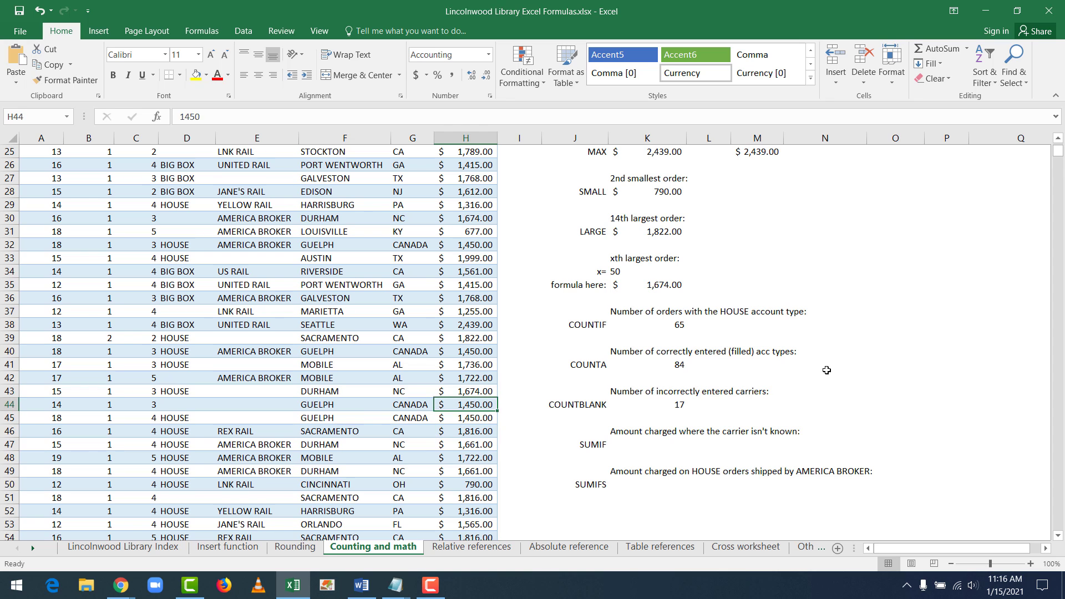
key("Right")
key("Right")
key("Right")
key("Right")
key("Down")
key("Down")
key("Down")
key("Down")
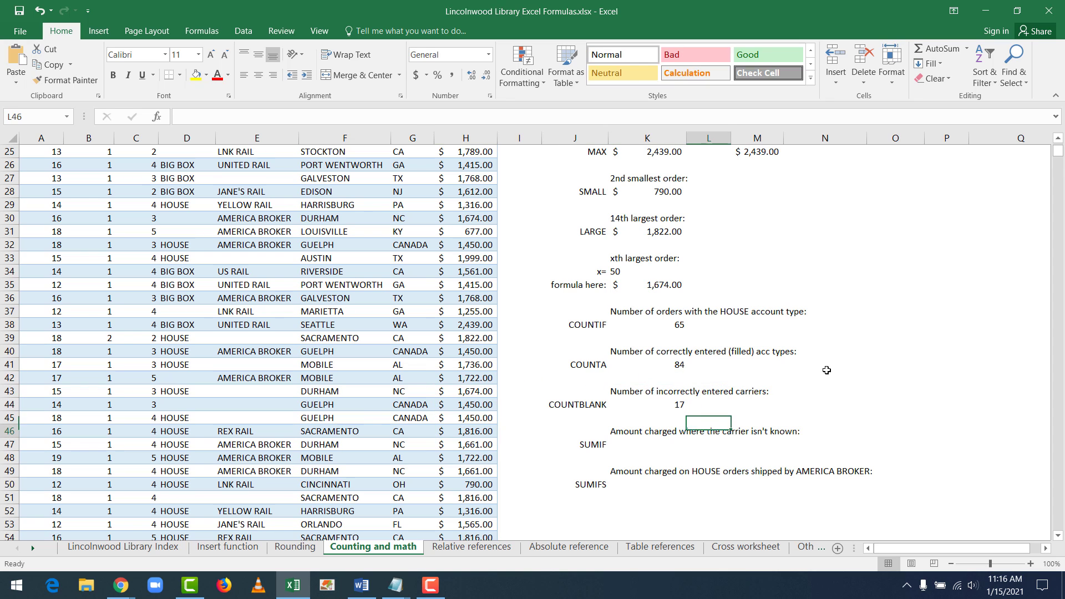
key("Left")
key("Down")
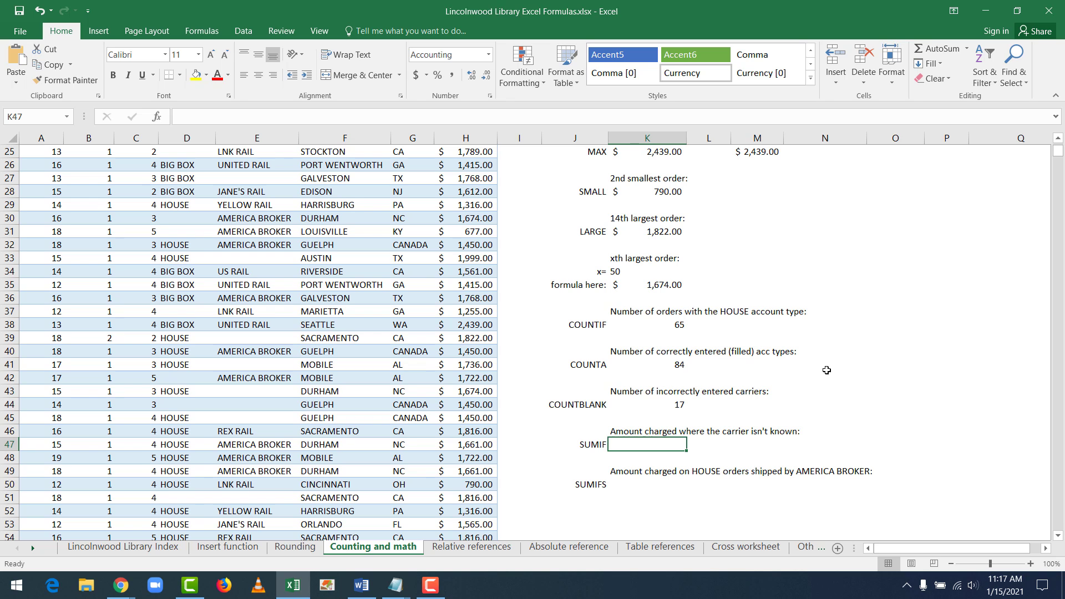
scroll(274, 268, "up", 8)
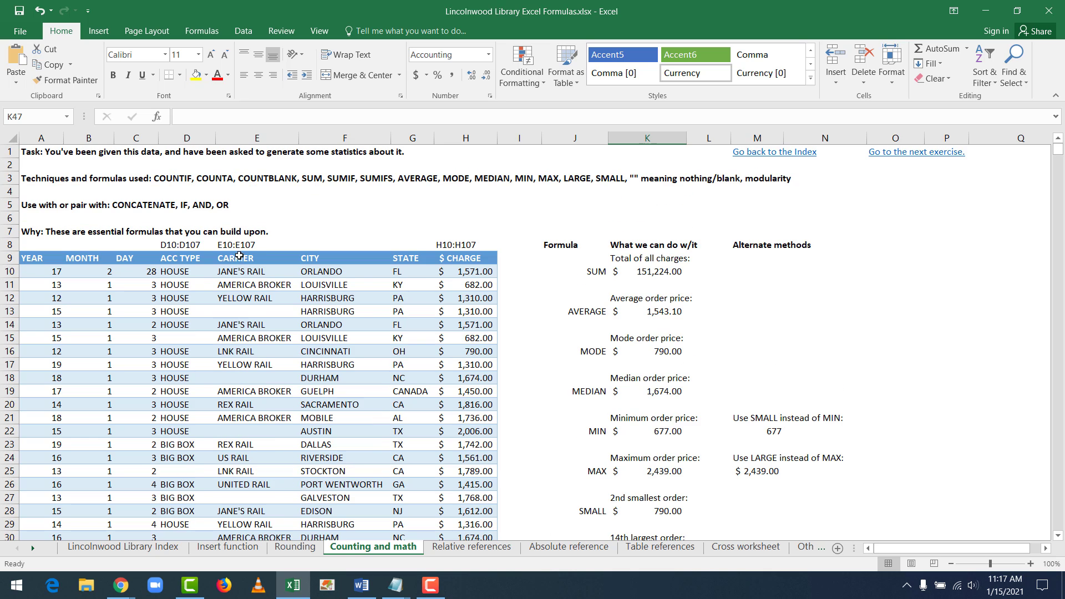
scroll(252, 258, "down", 5)
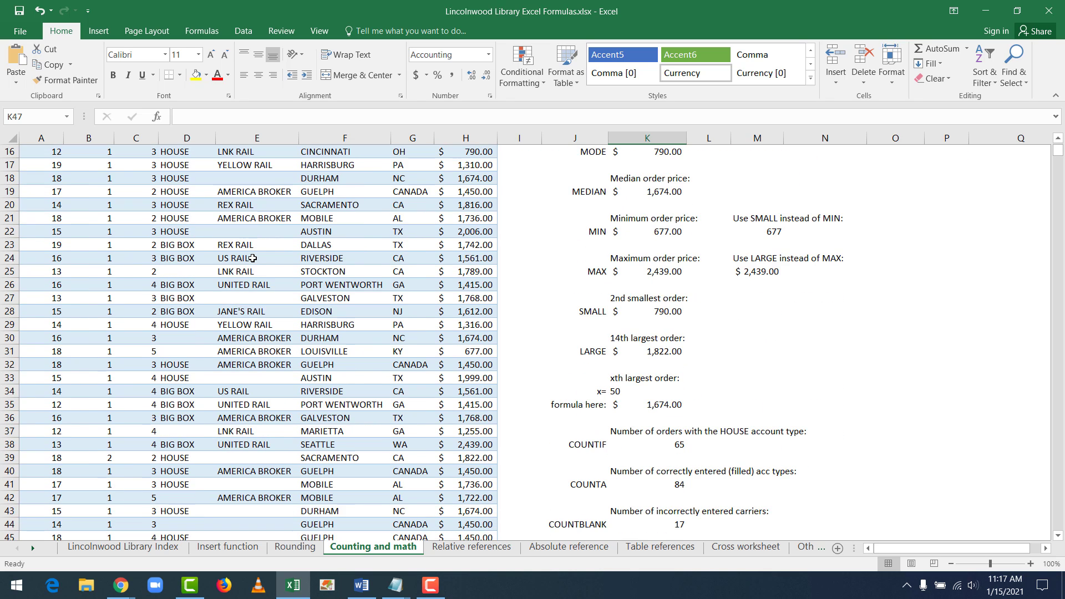
Enter the formula =SUMIF(E10:E107,"",H10:H107) in K47 to total the charges where the carrier isn't known
scroll(253, 258, "down", 4)
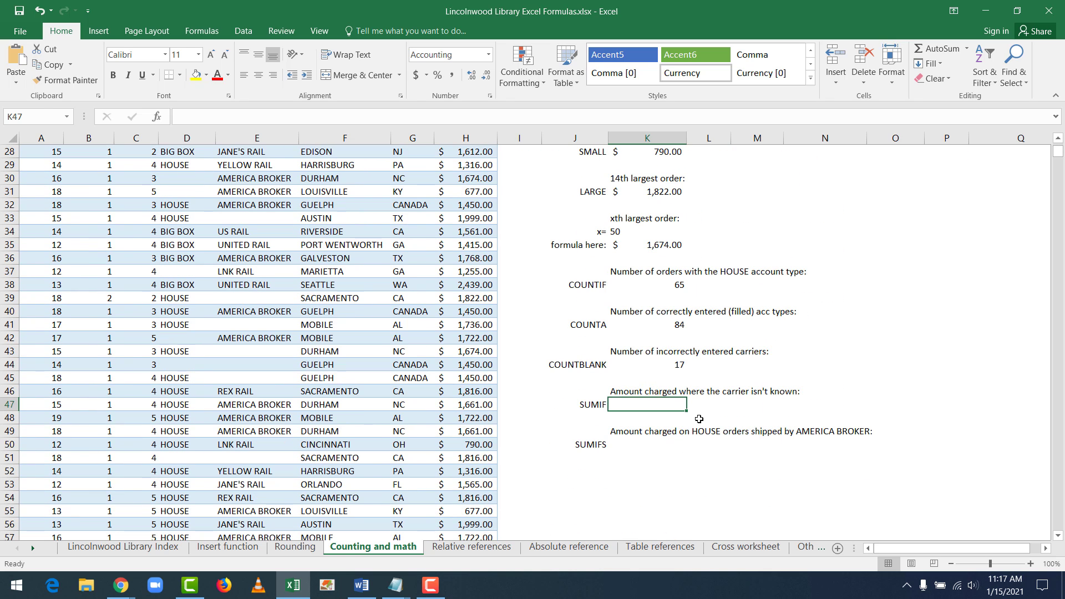
type("=s")
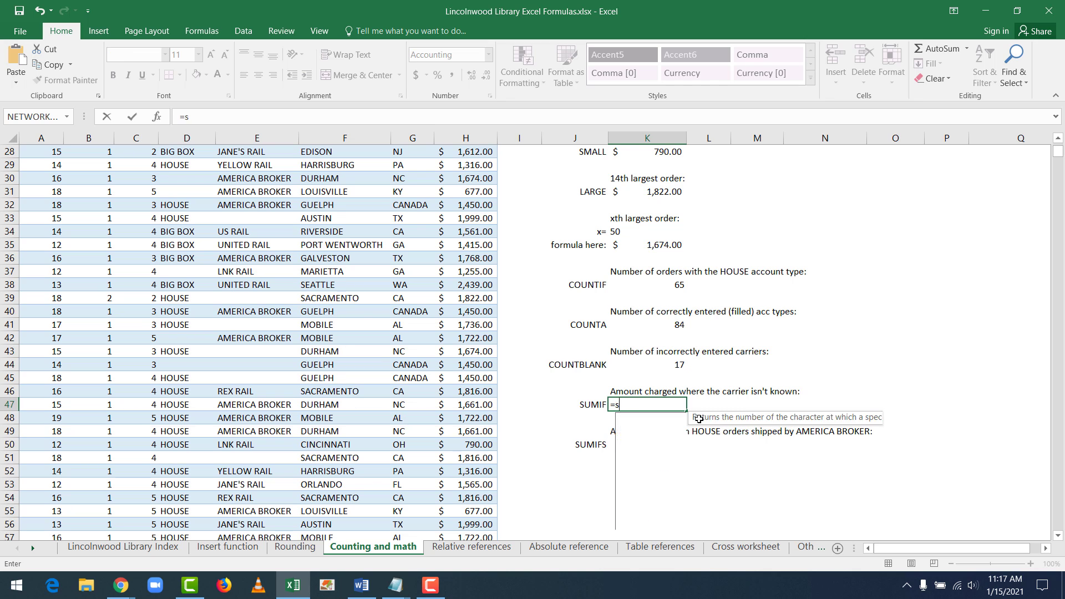
type("umif(")
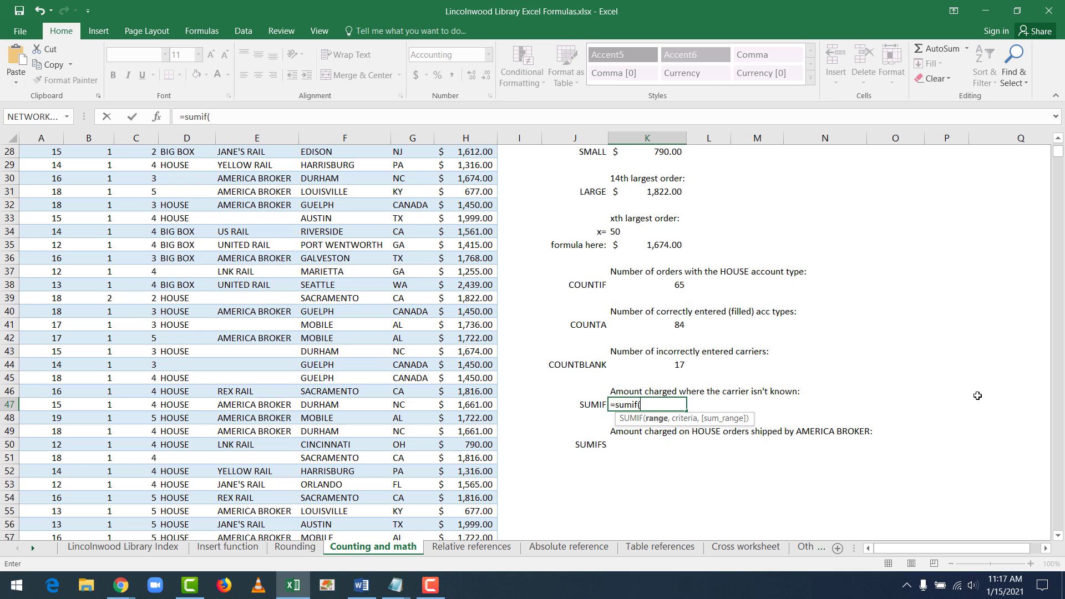
type("e10:e10")
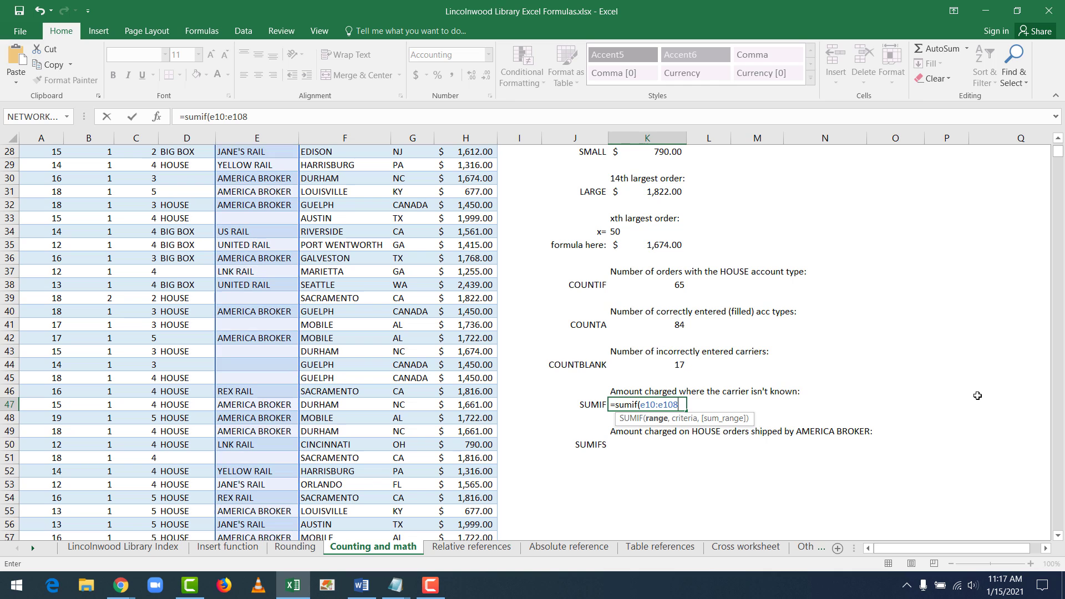
type("7,")
type(",")
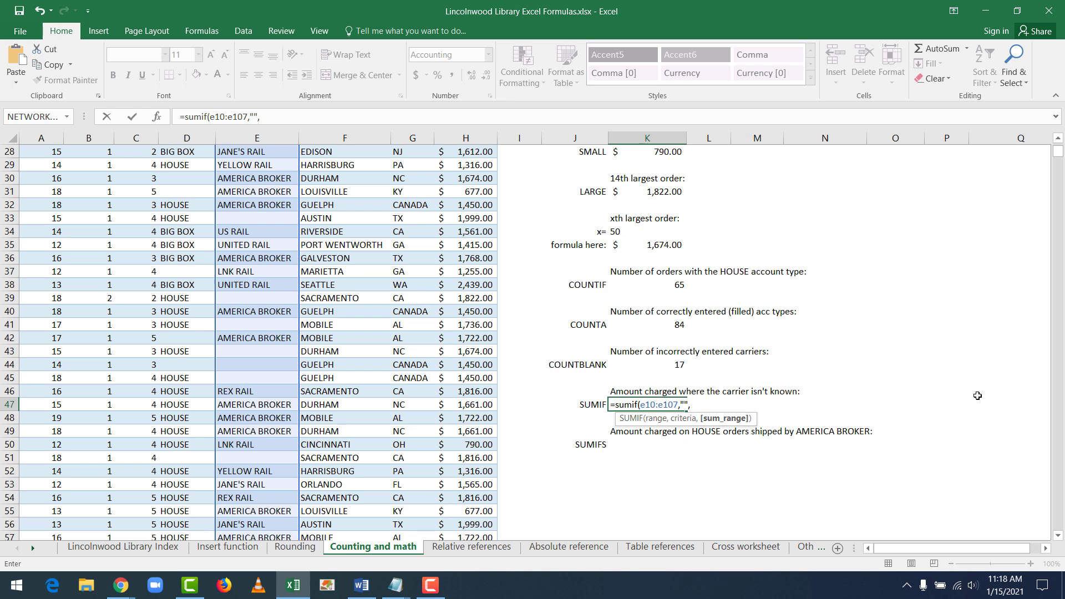
type("h10:h107)")
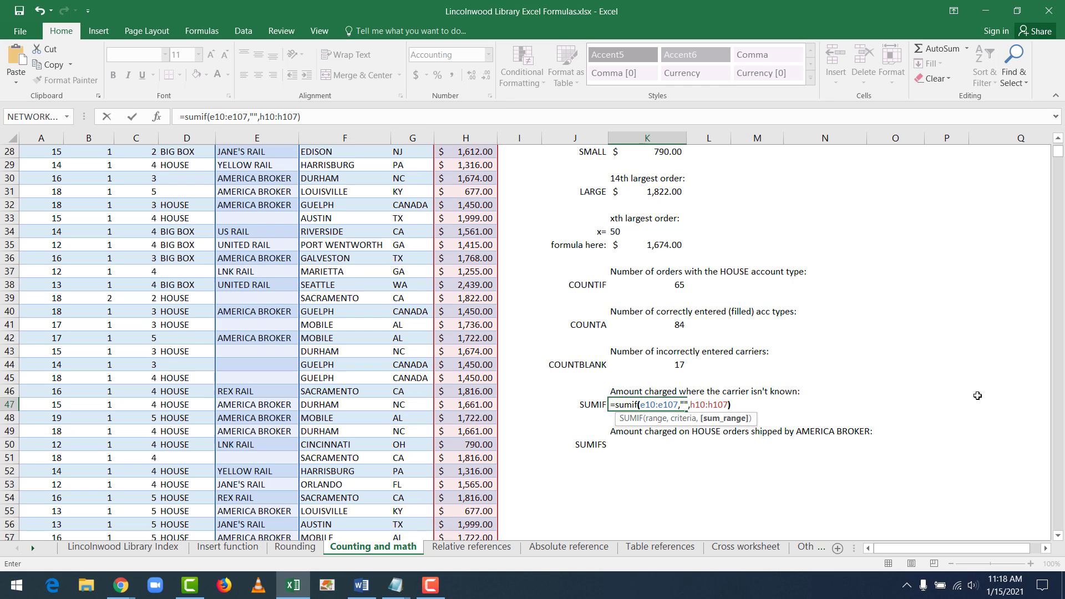
key("Return")
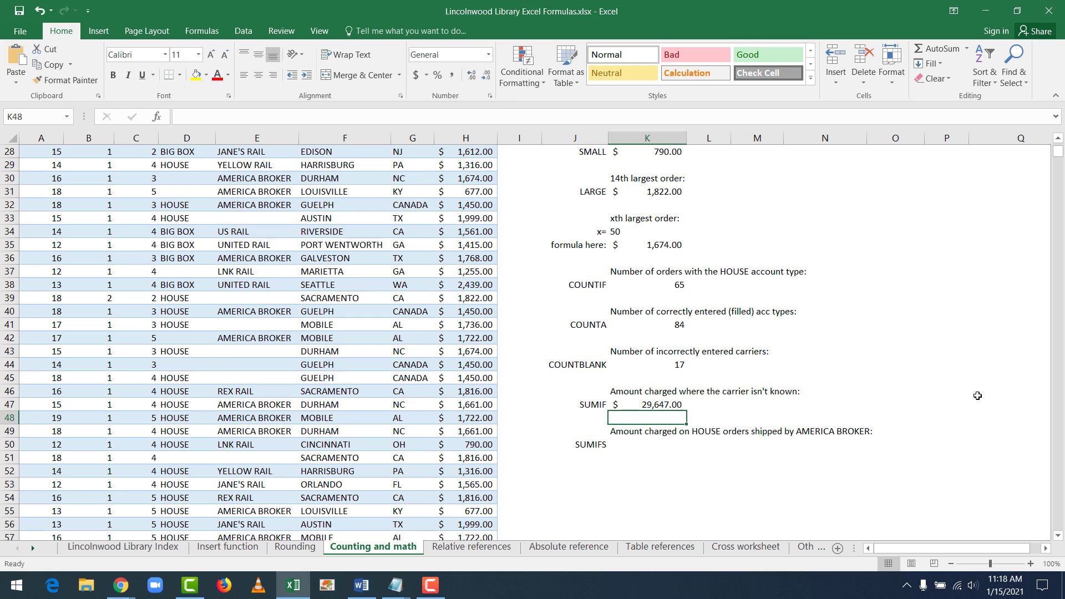
key("Up")
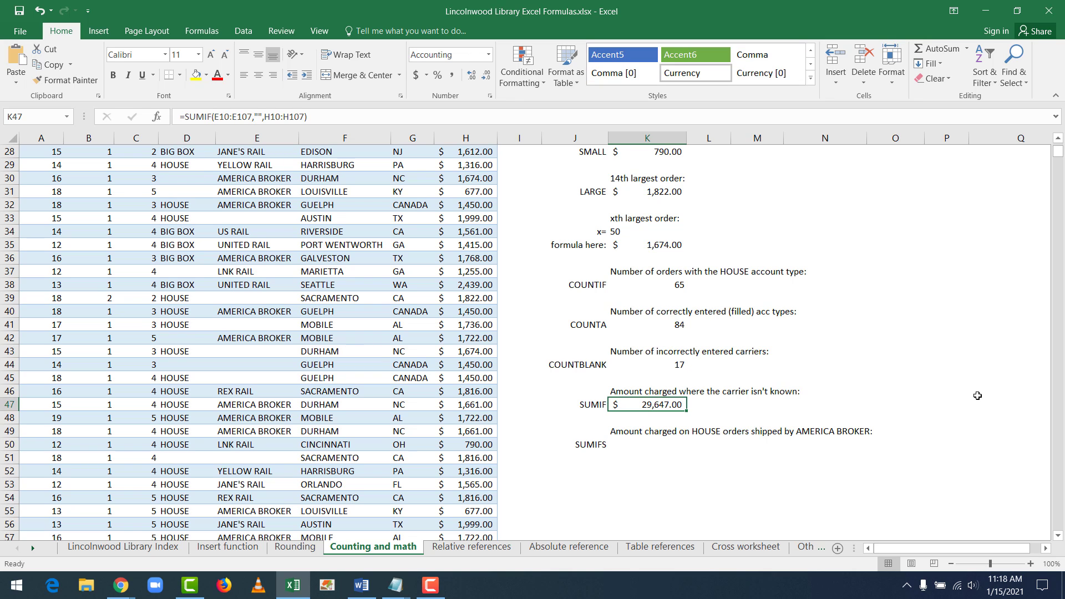
Examine the CARRIER column entry on row 47 and return to the SUMIF answer cell
key("Left")
key("Left")
key("Left")
key("Left")
key("Left")
key("Left")
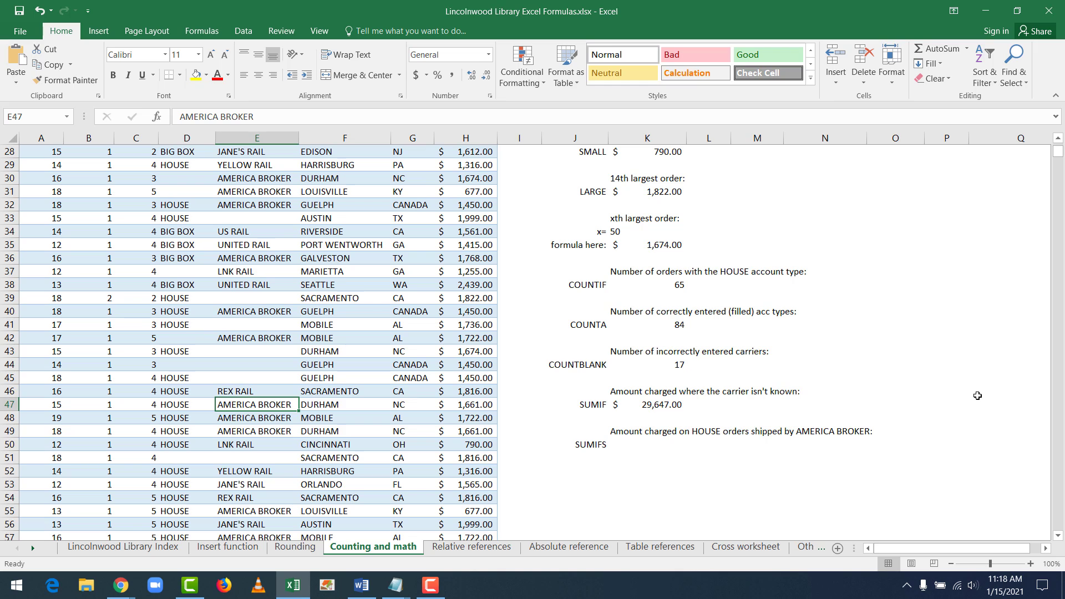
key("Right")
key("Right")
key("Right")
key("Right")
key("Right")
key("Right")
Start a SUMIFS formula in K50 with sum range H10:H107 and the criterion "HOUSE" on D10:D107
key("Down")
key("Down")
key("Down")
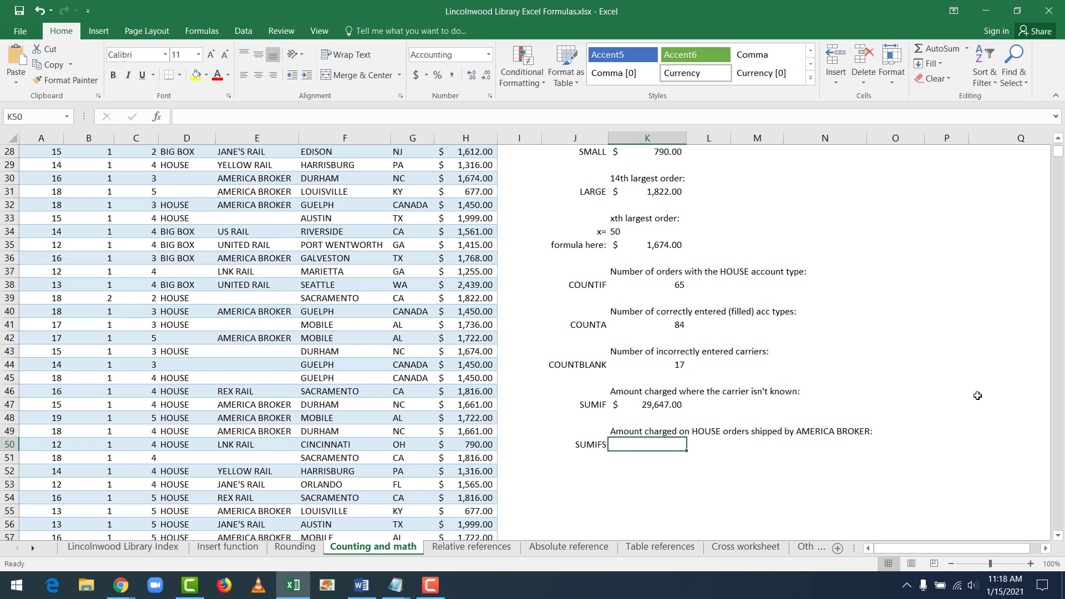
type("=sumif")
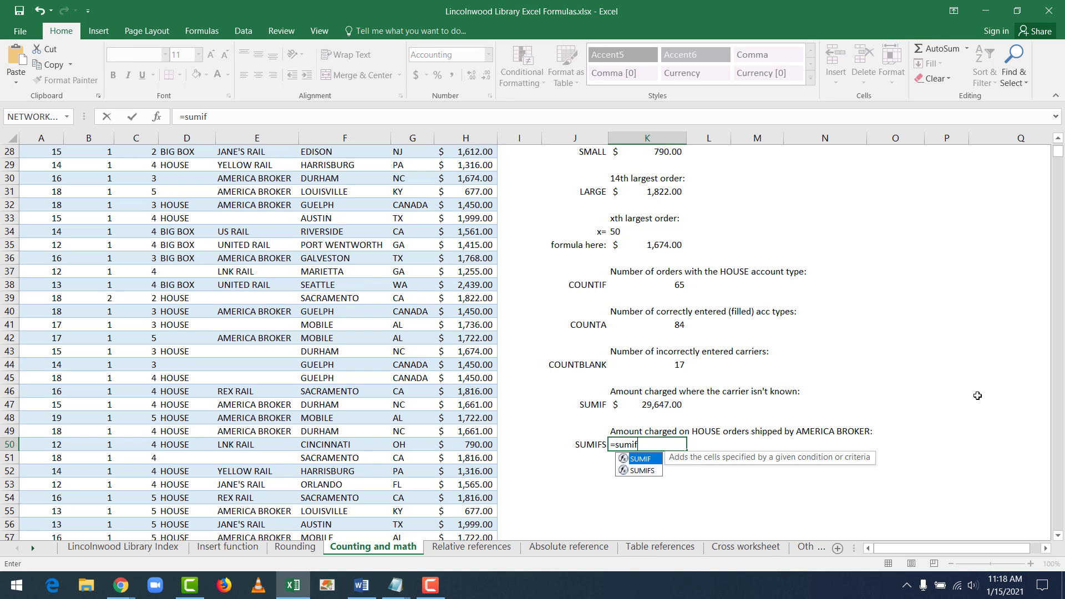
type("s")
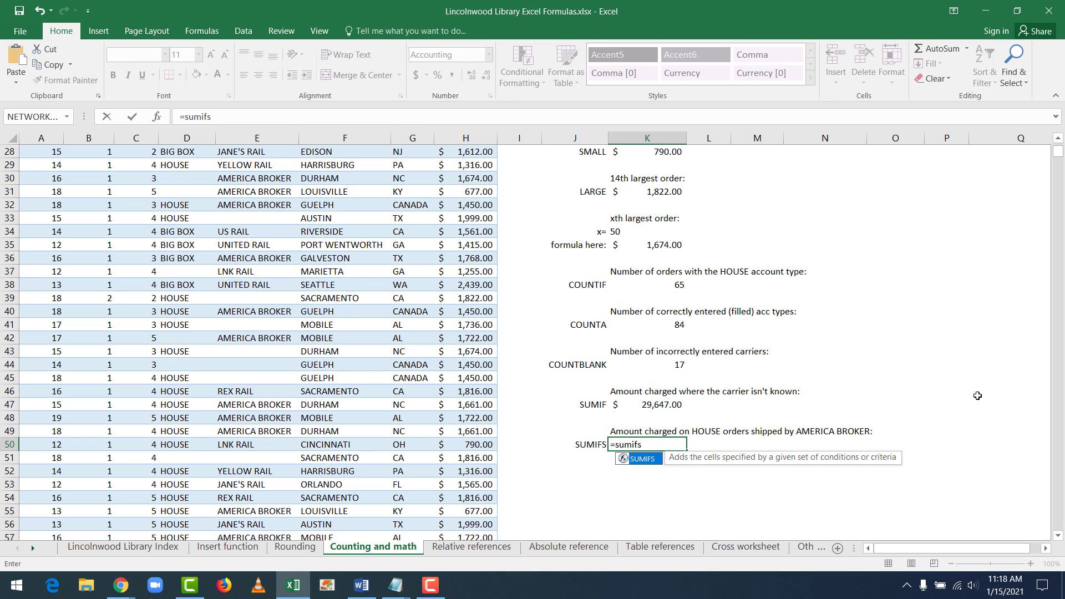
type("(")
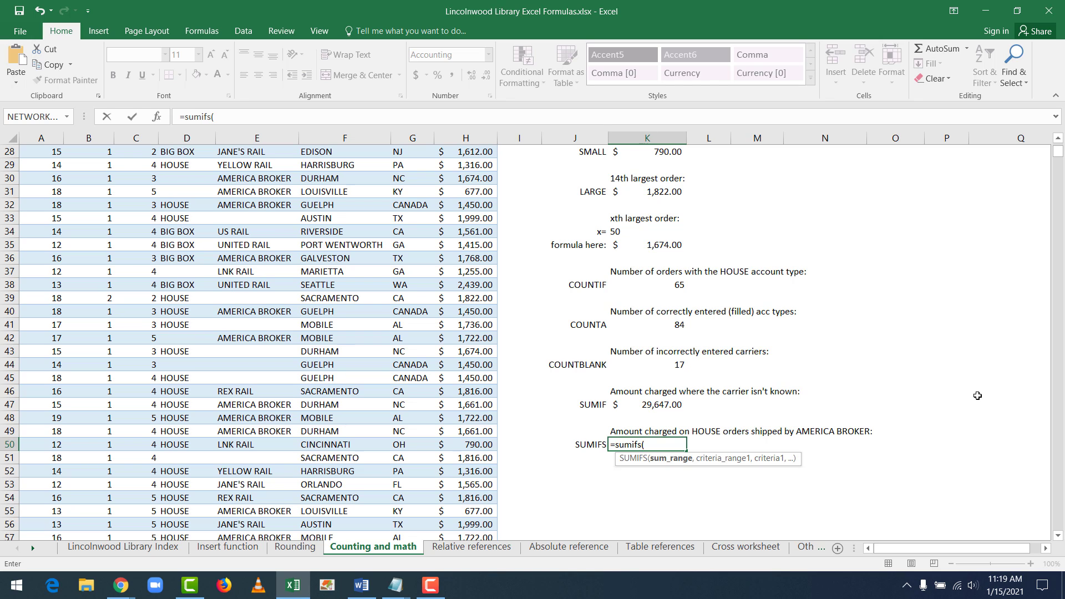
type("h10:h107")
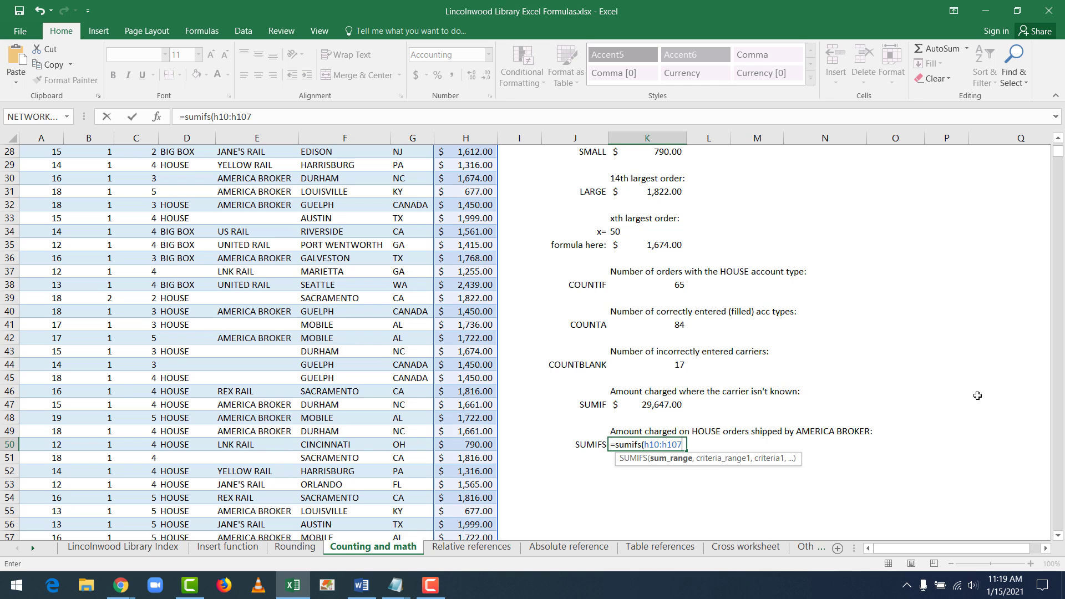
type(",")
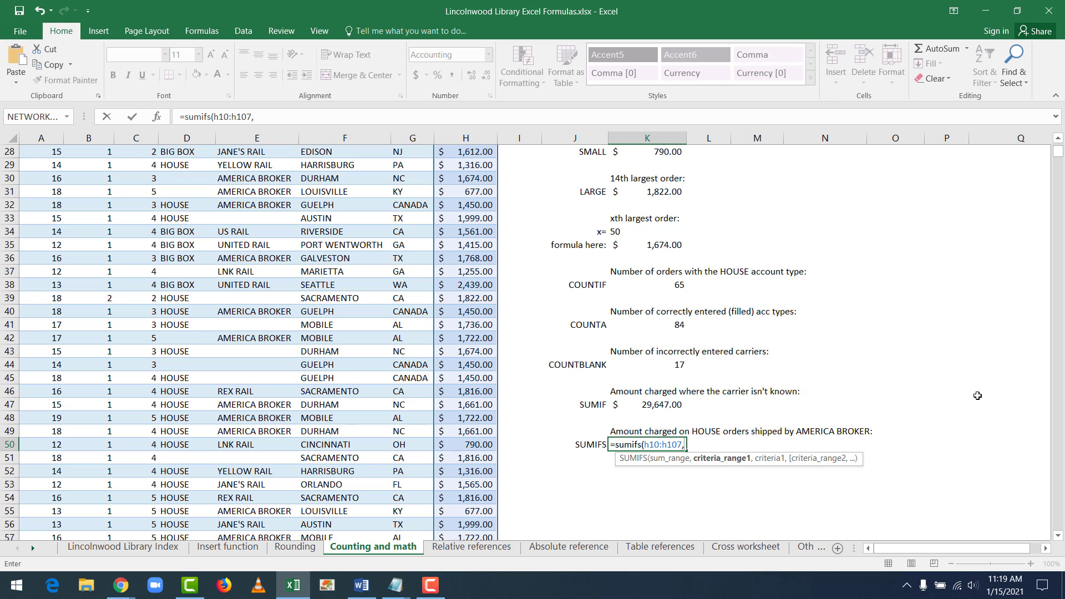
type("d10:d107")
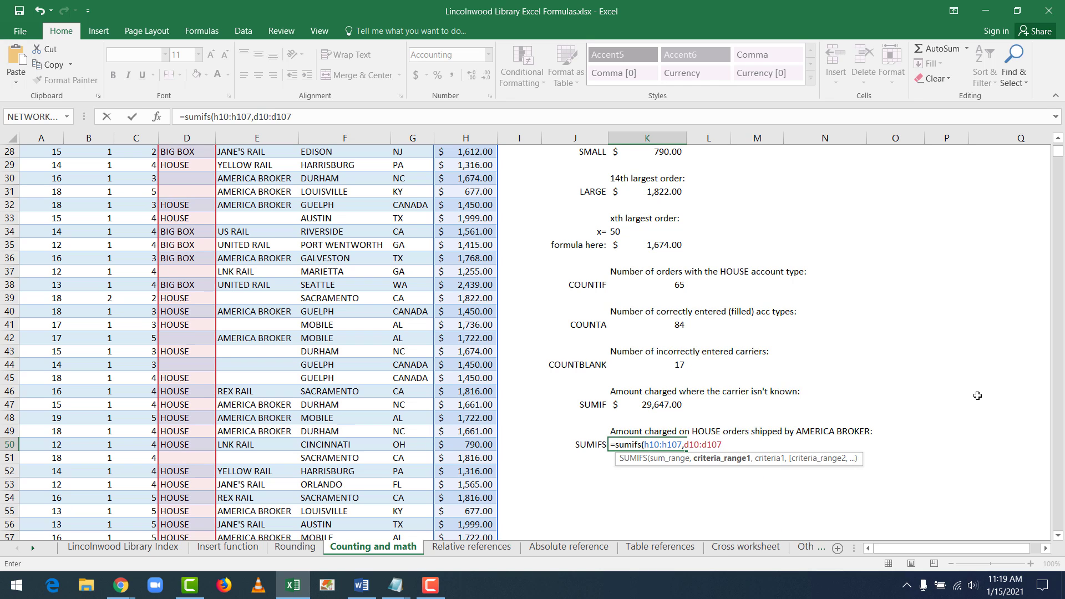
type(",\"HOUSE\"")
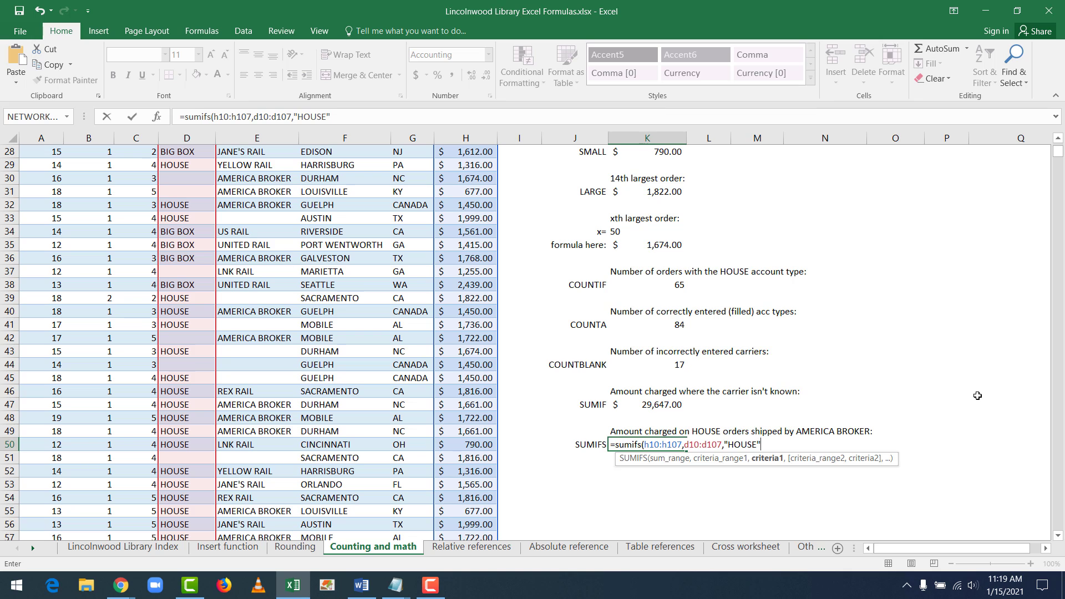
type(",")
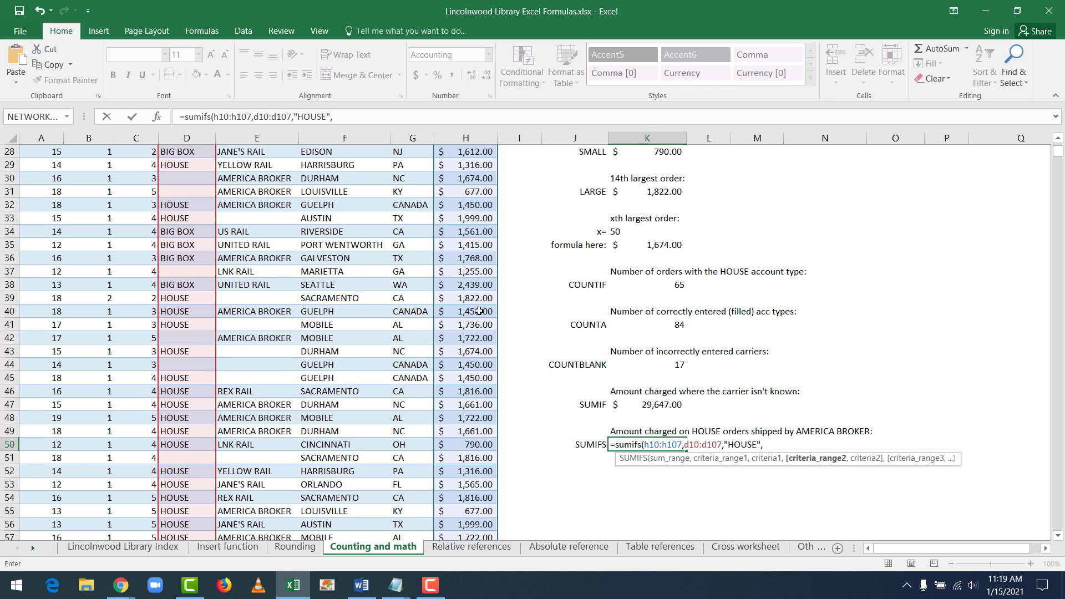
Complete the SUMIFS formula in K50 with the second criterion "AMERICA BROKER" on range E10:E107
left_click(387, 119)
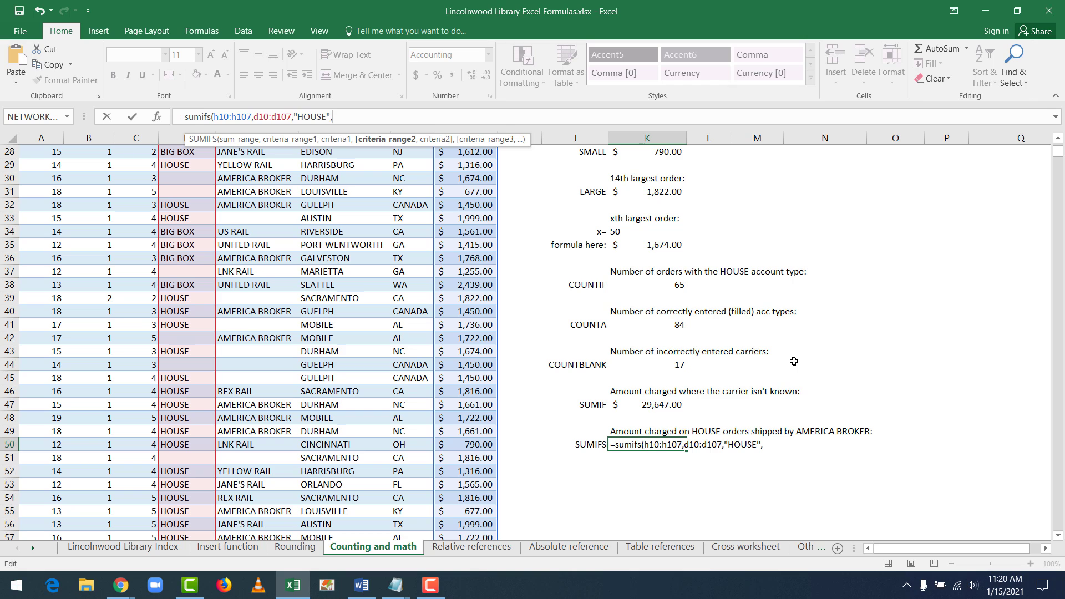
type("E10,")
key("BackSpace")
key("BackSpace")
key("BackSpace")
key("BackSpace")
type("e")
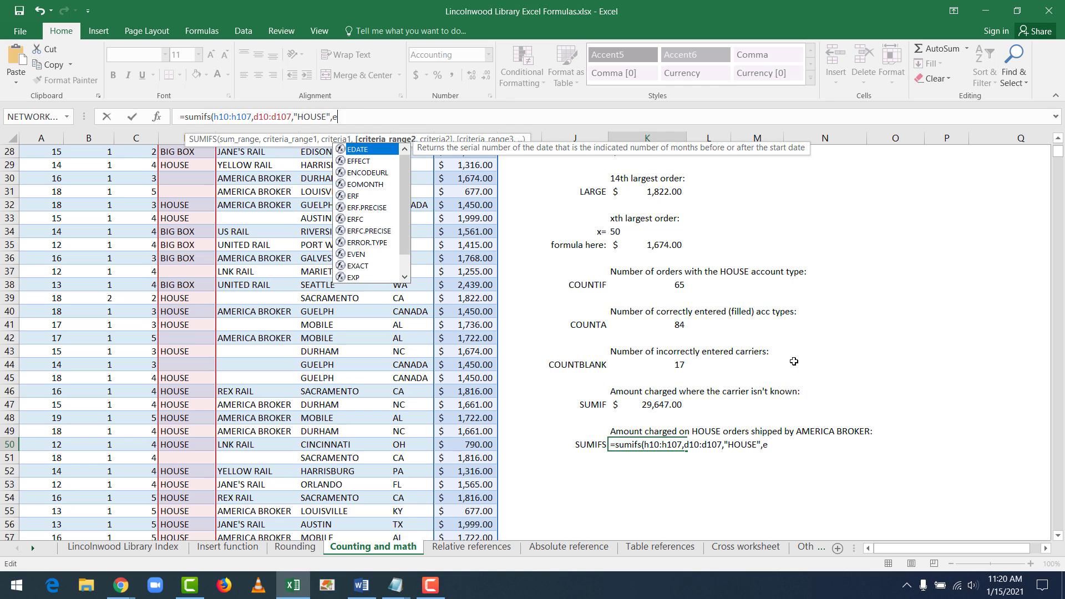
type("10:e107")
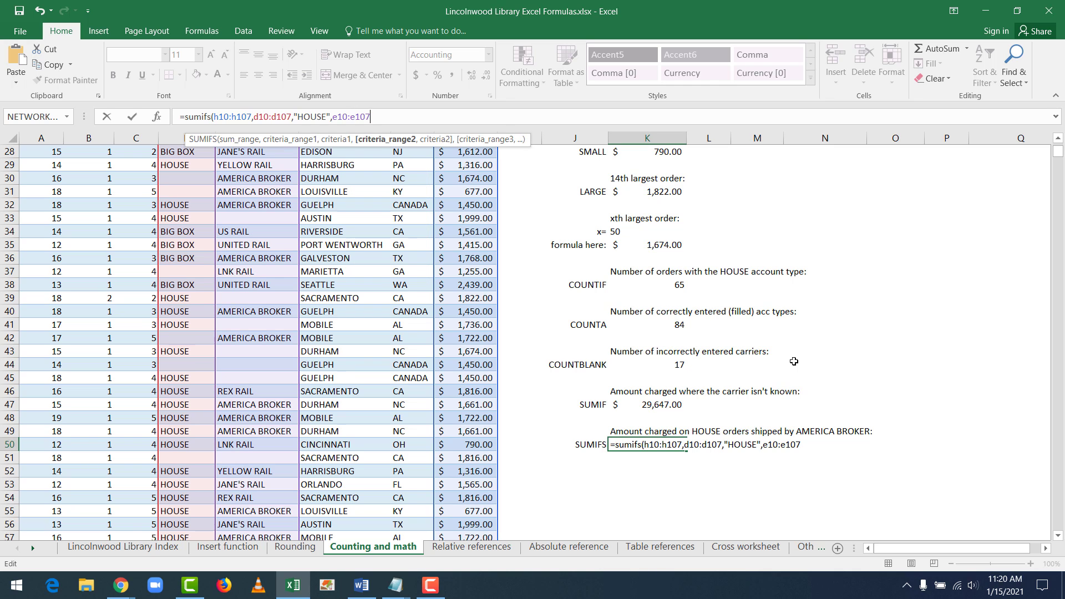
type(",")
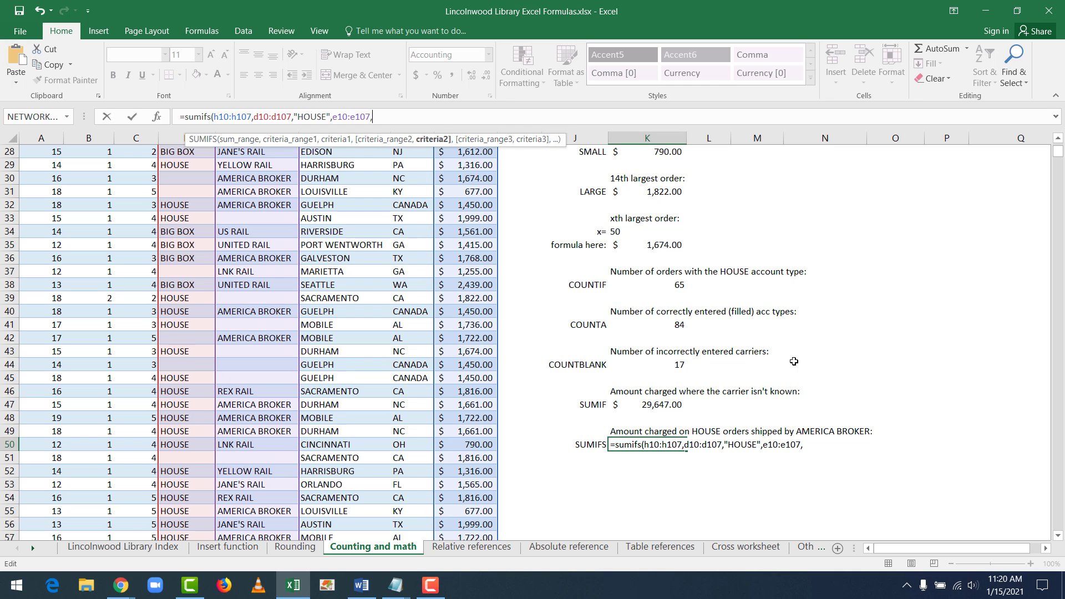
type("\"AMERICA BROKER\"")
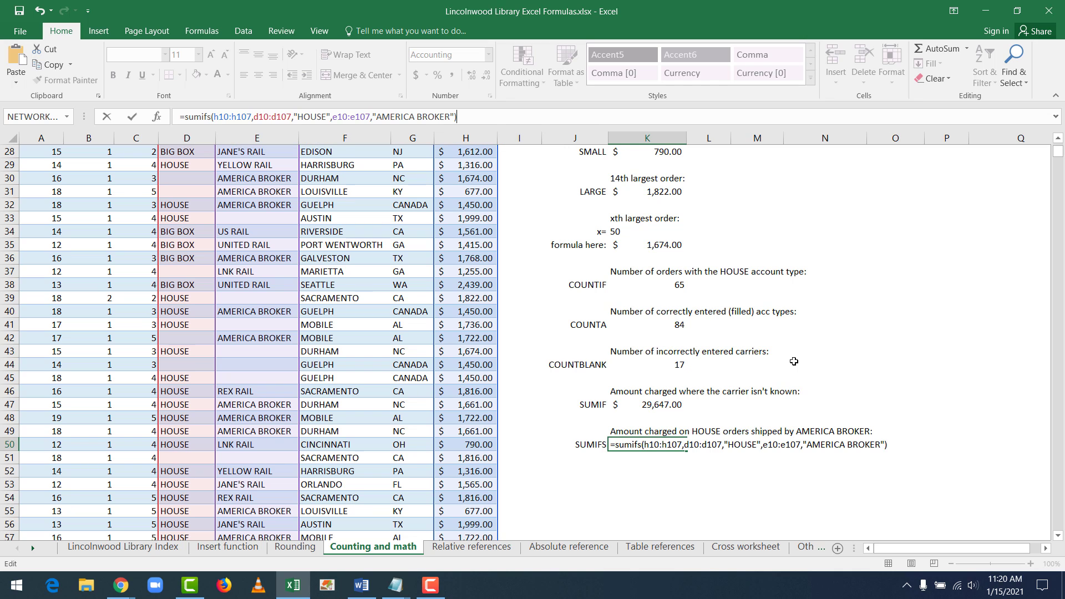
key("Return")
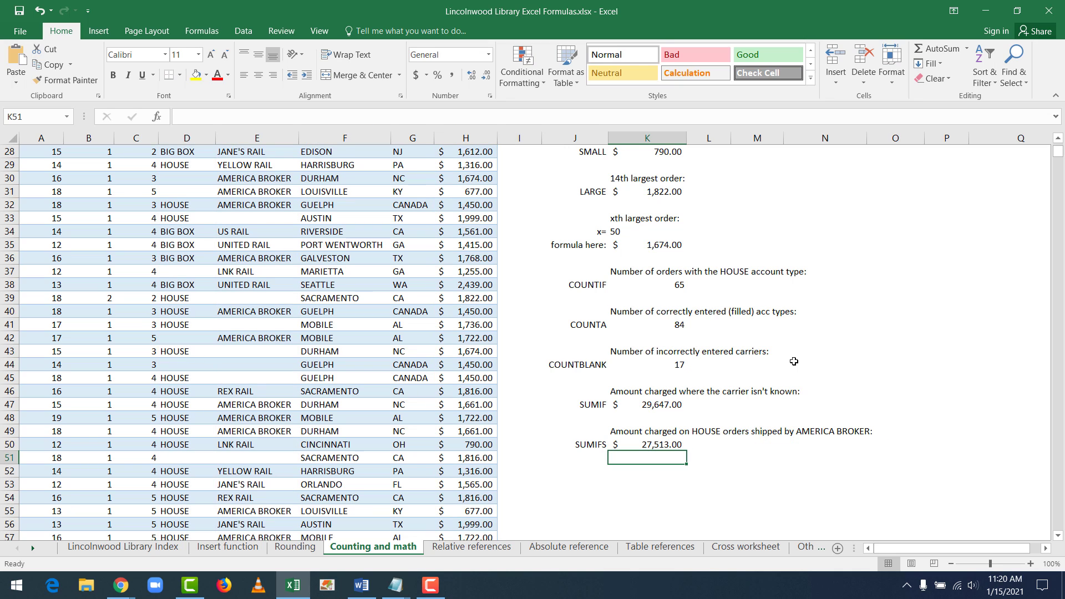
Review the completed statistics, checking the formulas for the xth largest order, the SUMIFS amount and the SUMIF amount
key("Down")
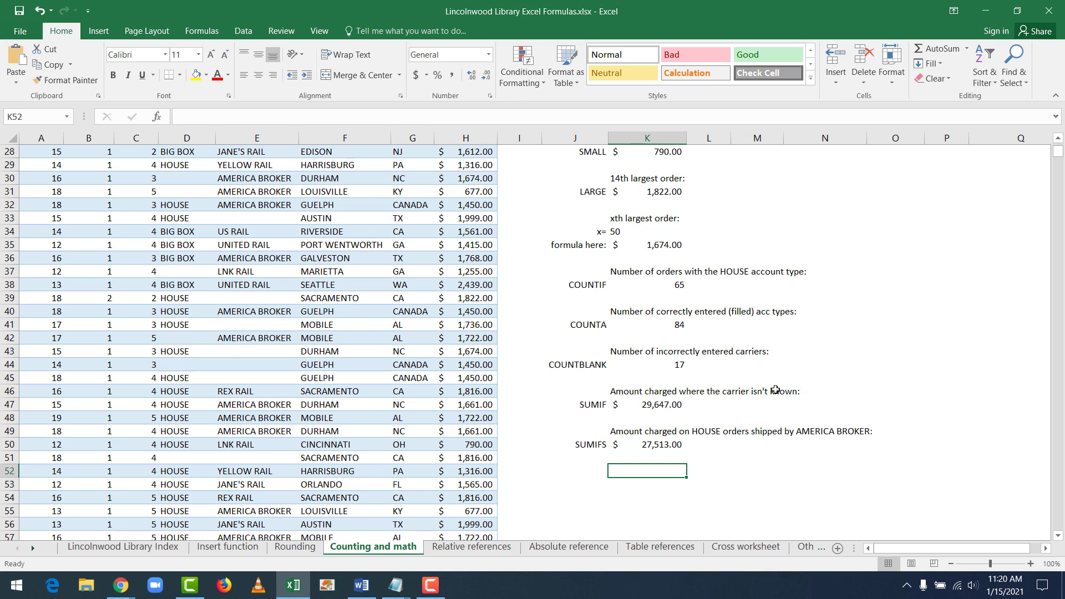
scroll(677, 381, "up", 9)
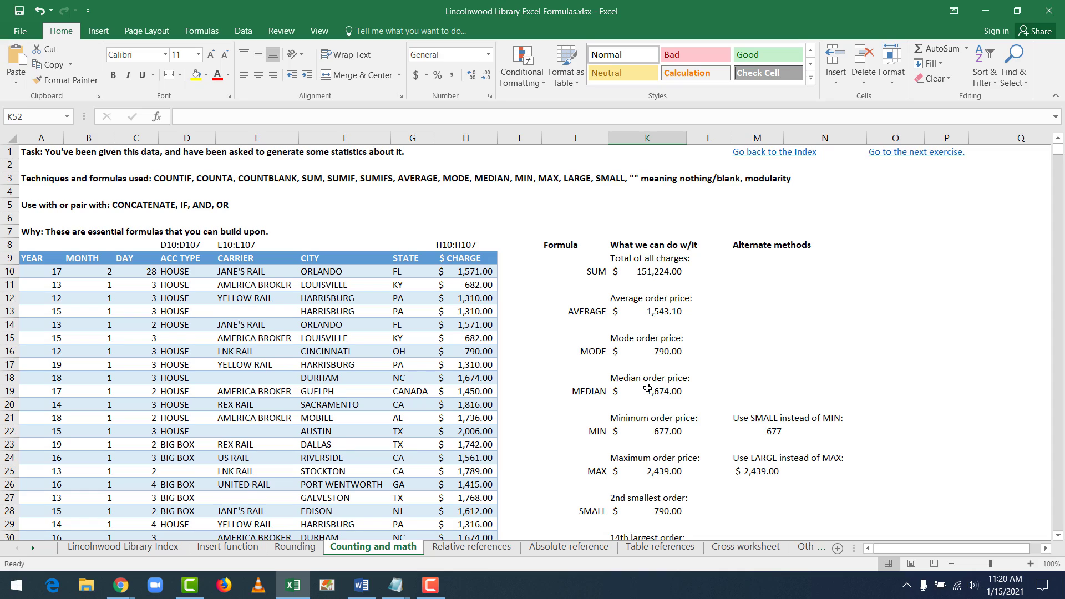
scroll(647, 388, "down", 9)
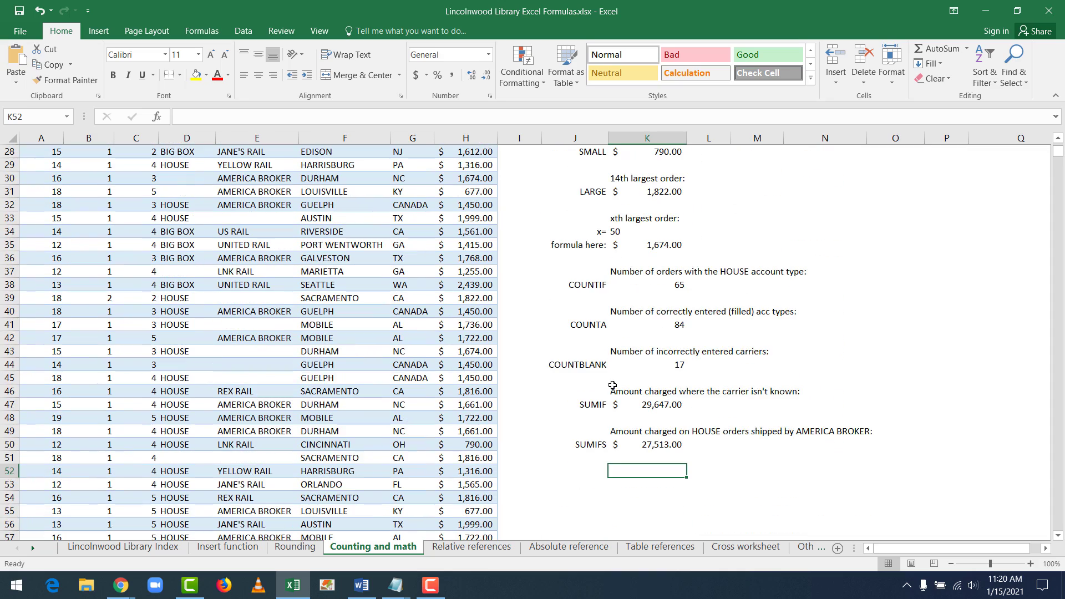
scroll(616, 410, "up", 4)
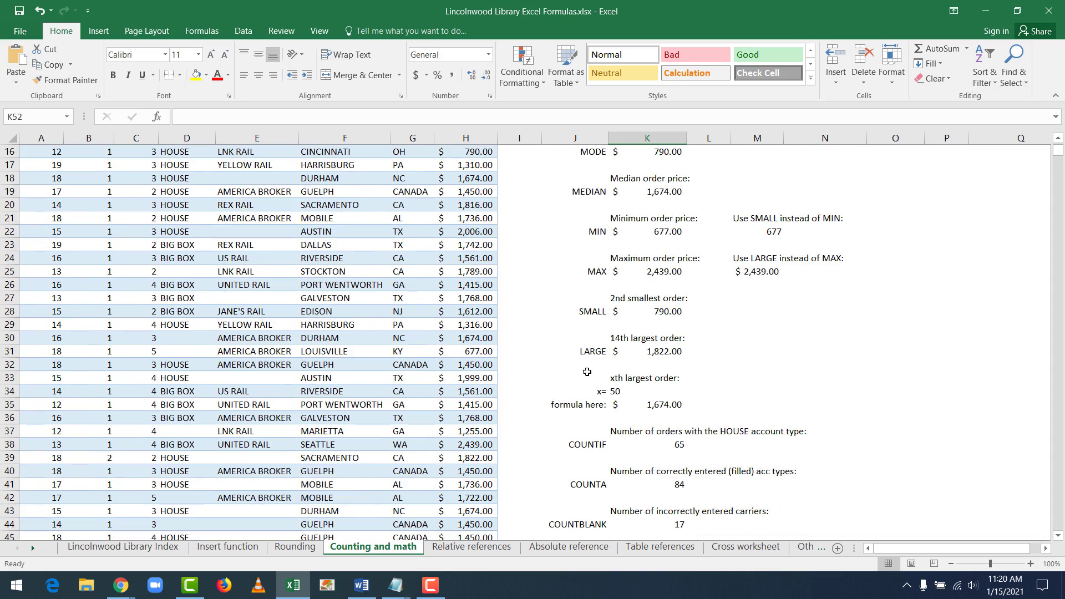
left_click_drag(587, 372, 638, 393)
left_click(638, 404)
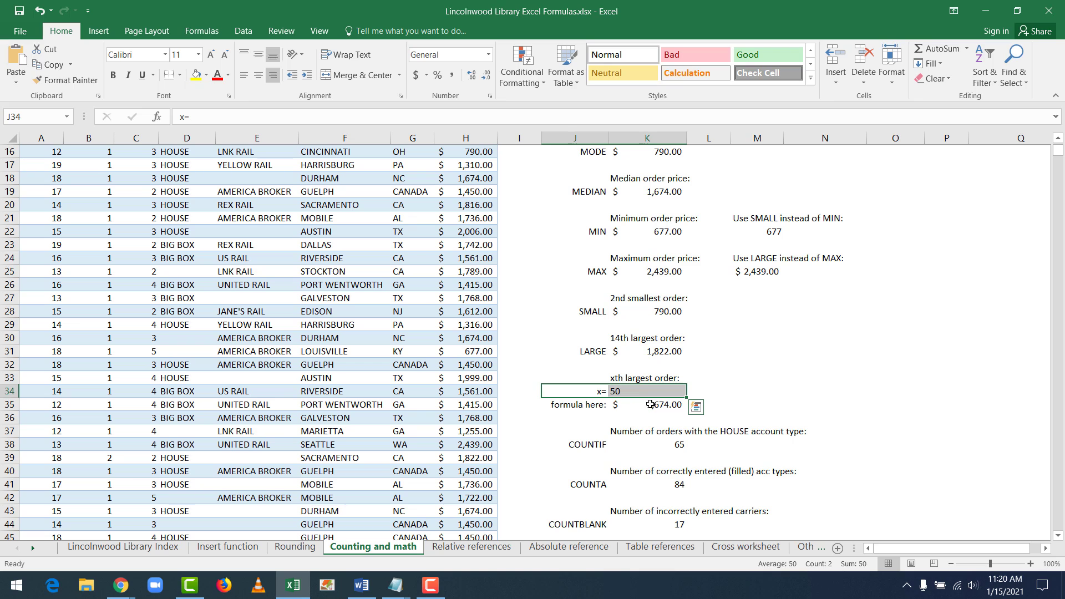
left_click(651, 405)
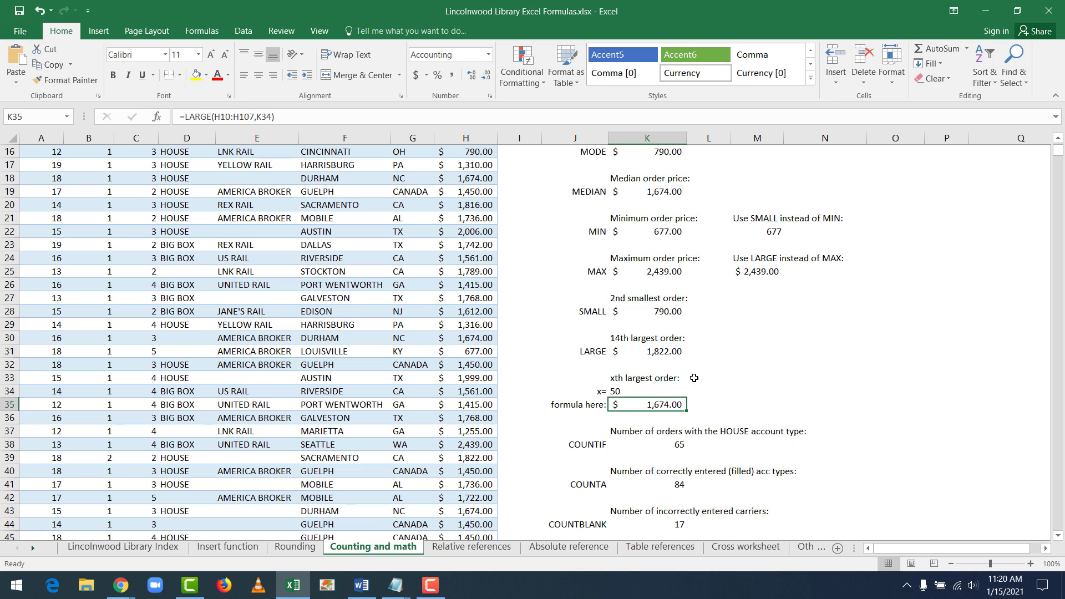
scroll(697, 416, "down", 4)
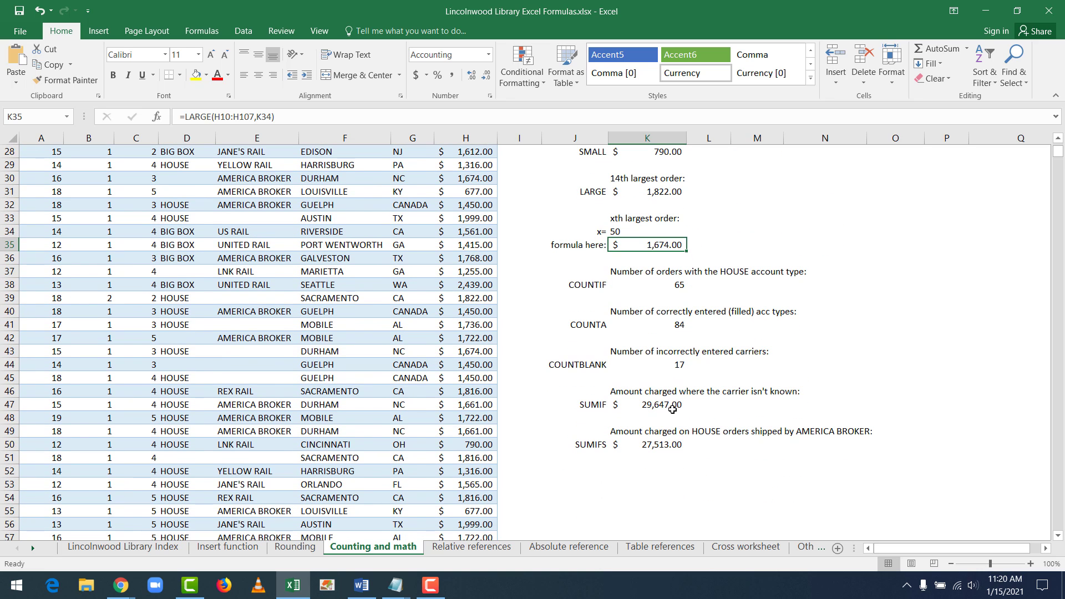
left_click(670, 445)
left_click(661, 408)
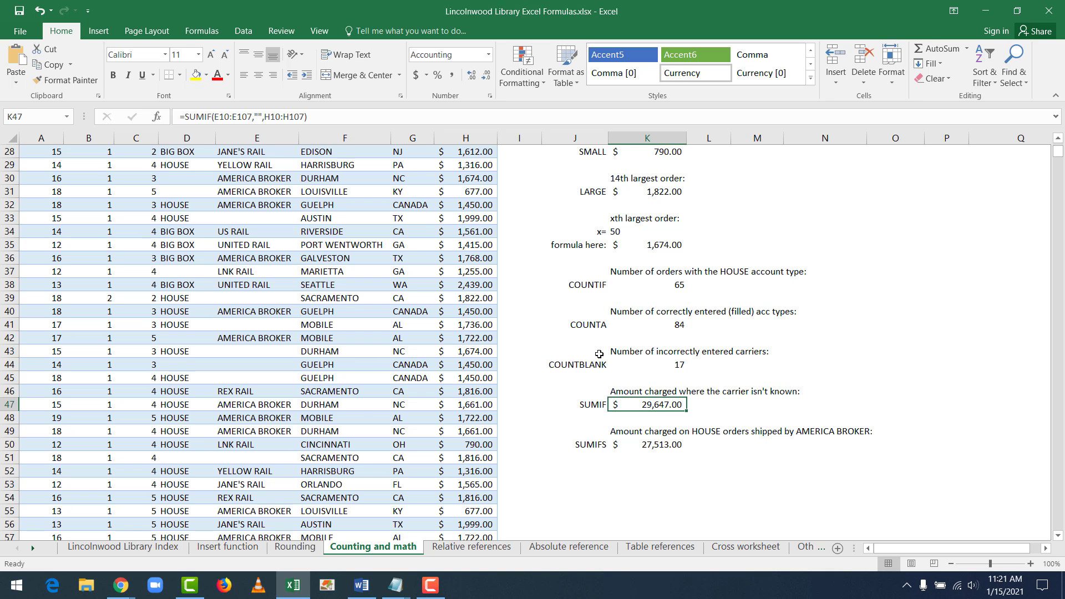
Follow the link at the start of the Counting and math sheet to the next exercise, Relative references
scroll(598, 354, "up", 9)
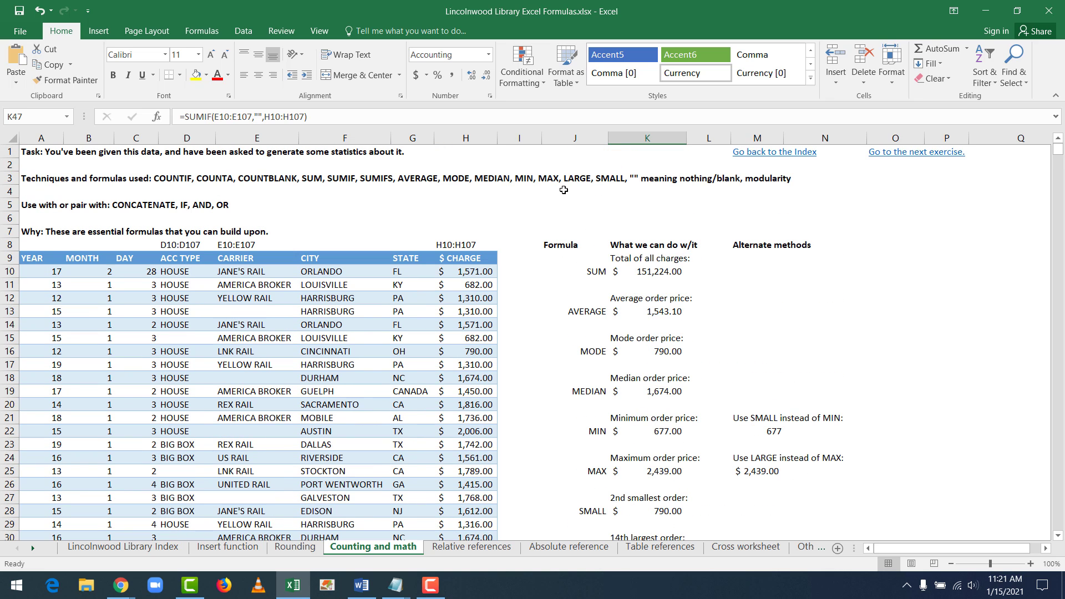
left_click(541, 206)
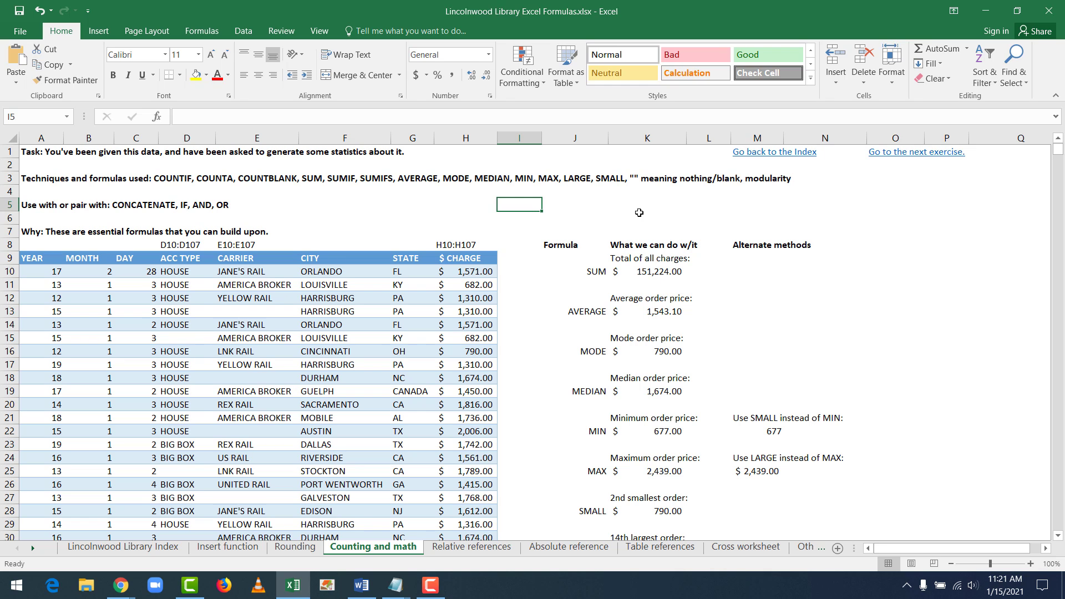
left_click(896, 158)
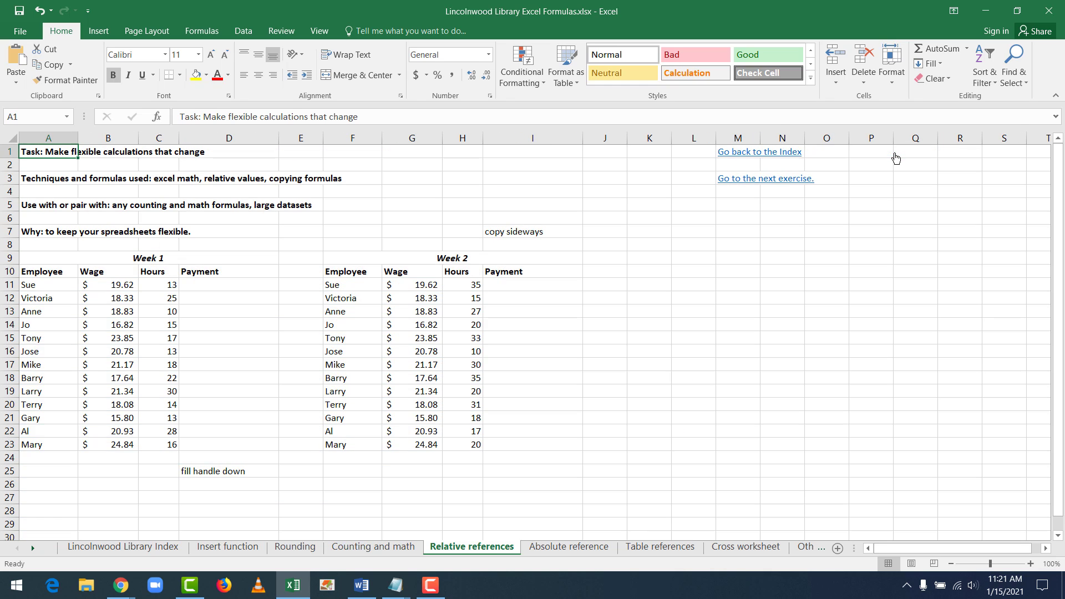
Look over the empty Payment columns in the Week 1 and Week 2 tables, starting from D11
left_click(622, 310)
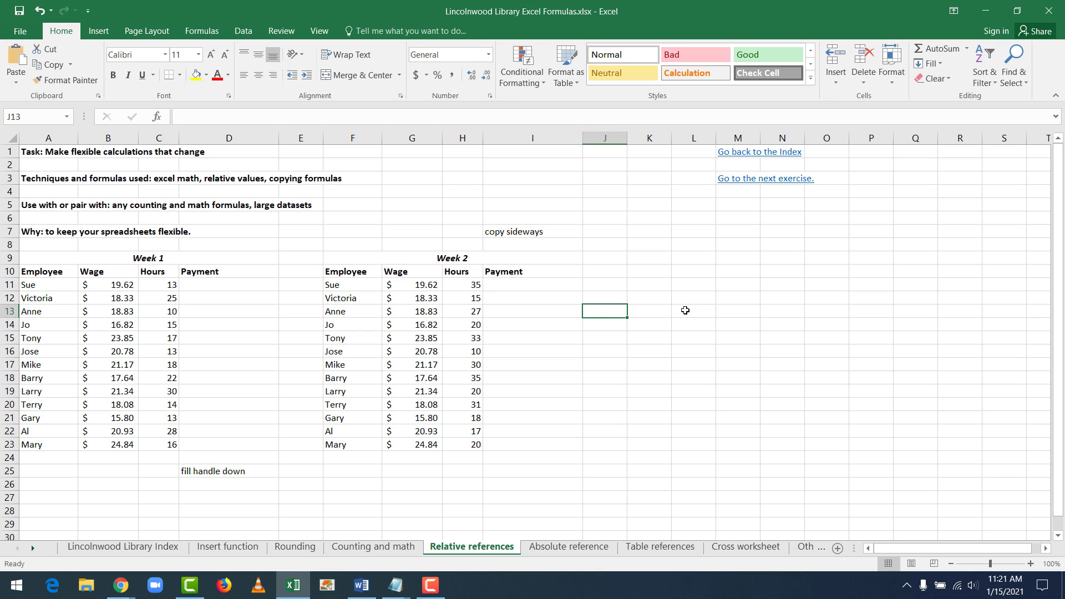
key("Left")
key("Left")
key("Left")
key("Left")
key("Left")
key("Left")
key("Up")
key("Up")
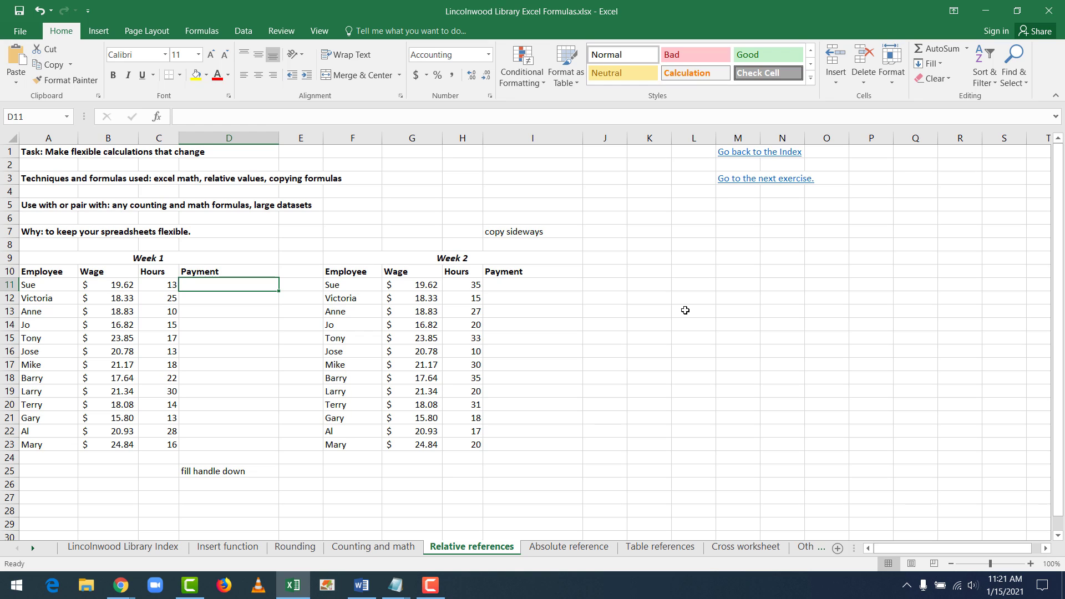
key("Down")
key("Down")
key("Down")
key("Down")
key("Down")
key("Down")
key("Down")
key("Down")
key("Down")
key("Down")
key("Down")
key("Down")
key("Down")
key("Down")
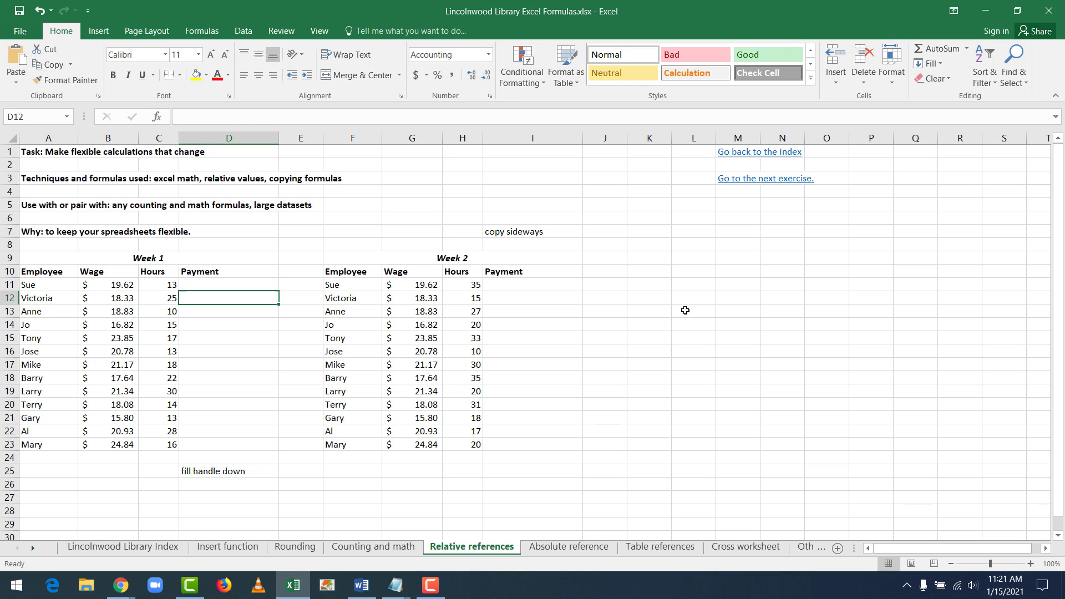
key("Up")
key("Up")
key("Up")
key("Up")
key("Up")
key("Up")
key("Up")
key("Up")
key("Up")
key("Up")
key("Up")
key("Up")
key("Up")
key("Up")
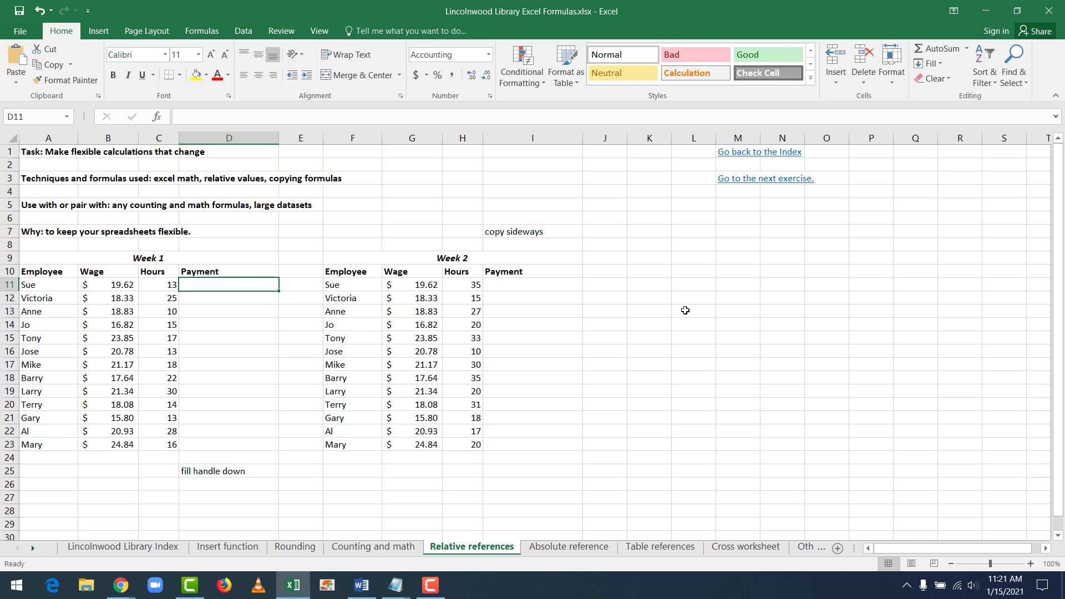
key("Right")
key("Right")
key("Right")
key("Right")
key("Right")
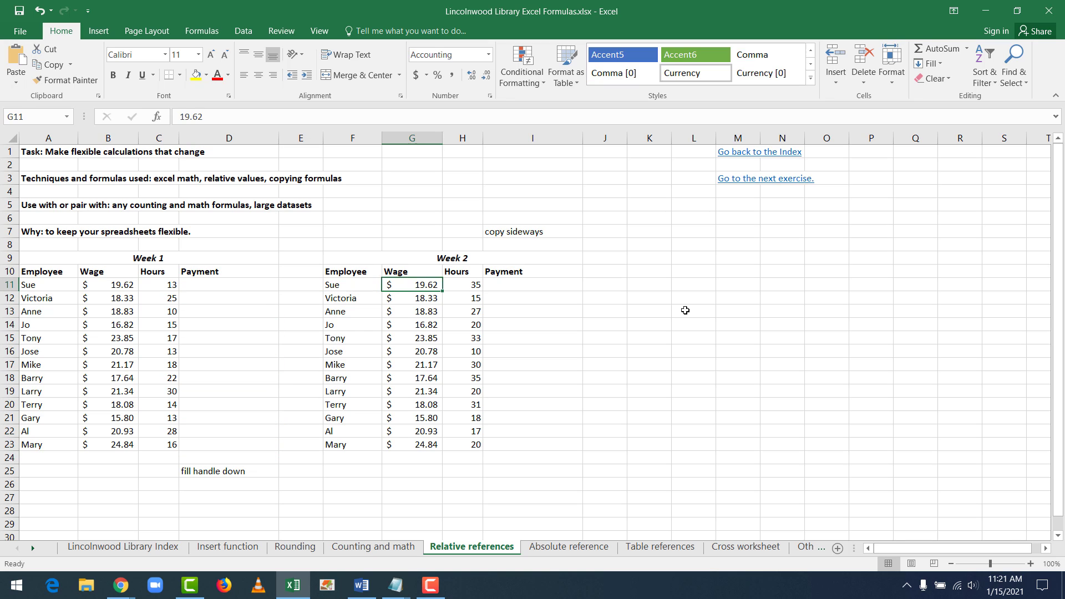
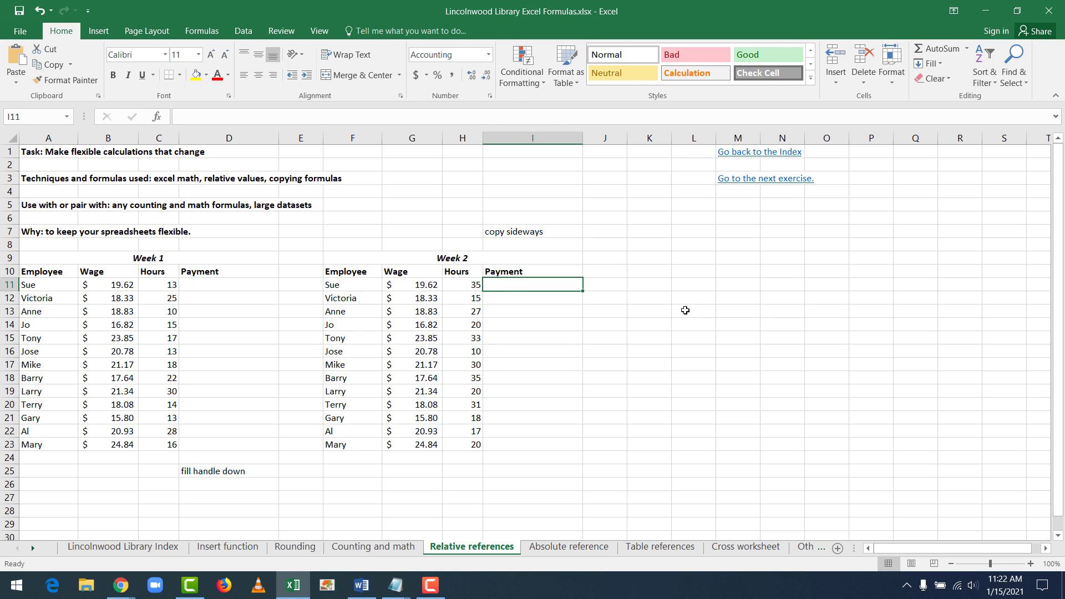
Calculate the Week 1 payment in D11 with =B11*C11 and fill the formula down through D23
key("Left")
key("Left")
key("Left")
key("Left")
key("Left")
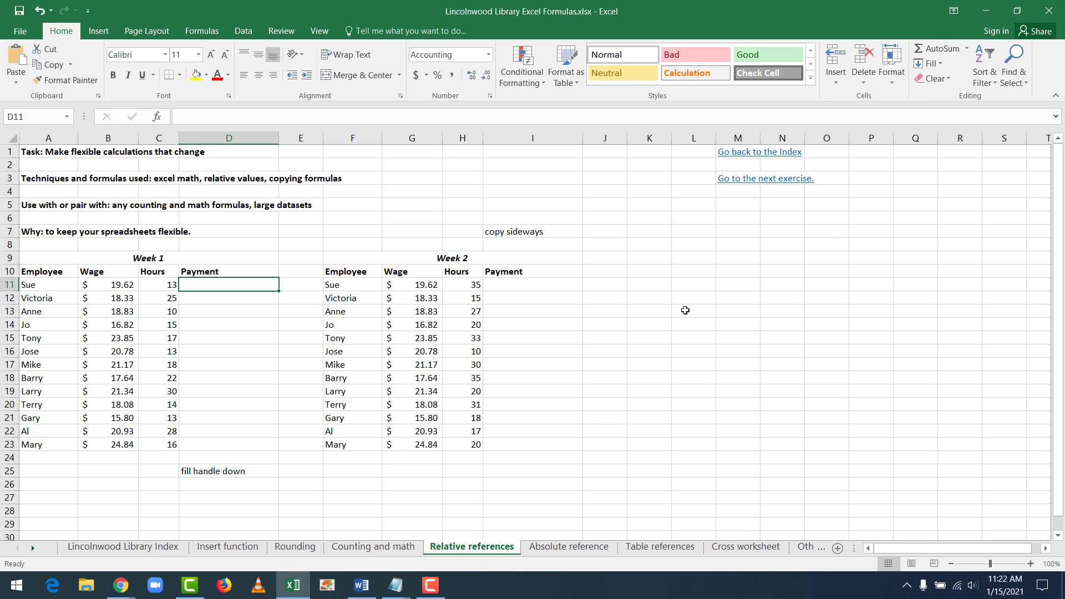
type("=")
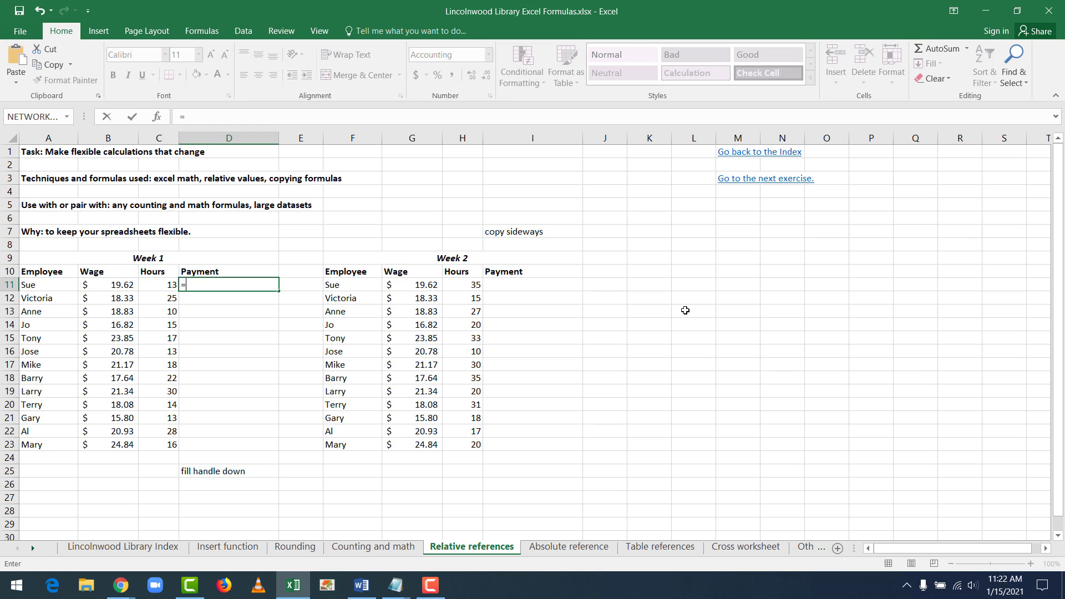
left_click(104, 284)
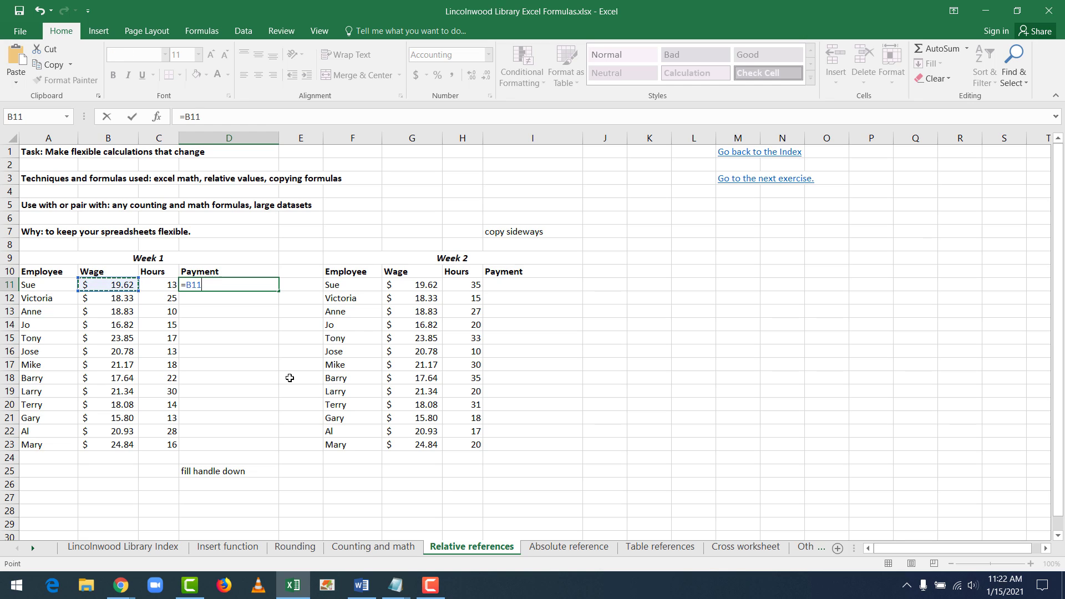
type("*C11")
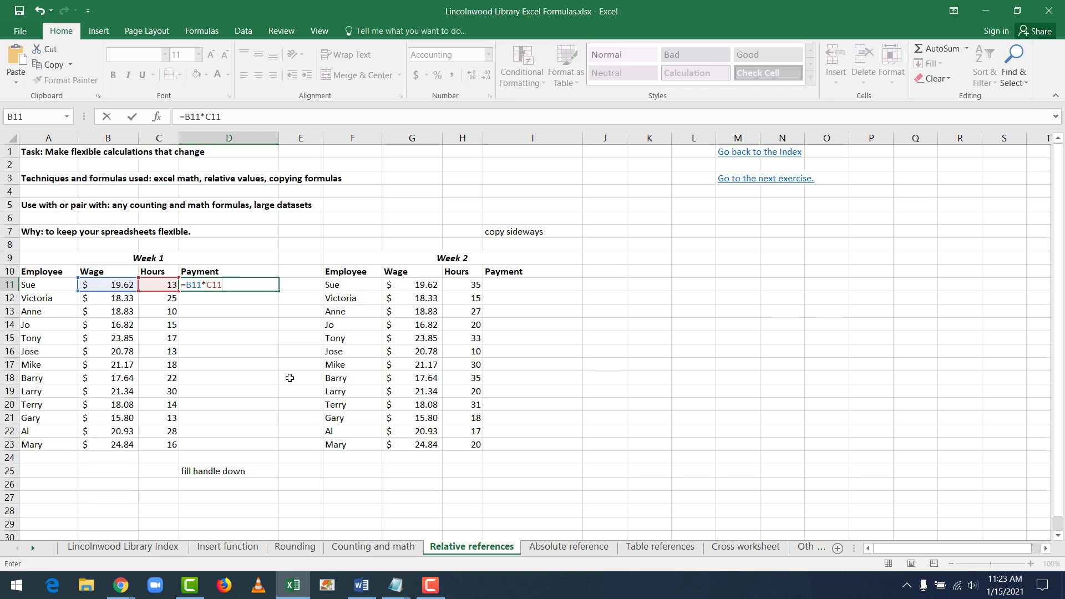
key("Return")
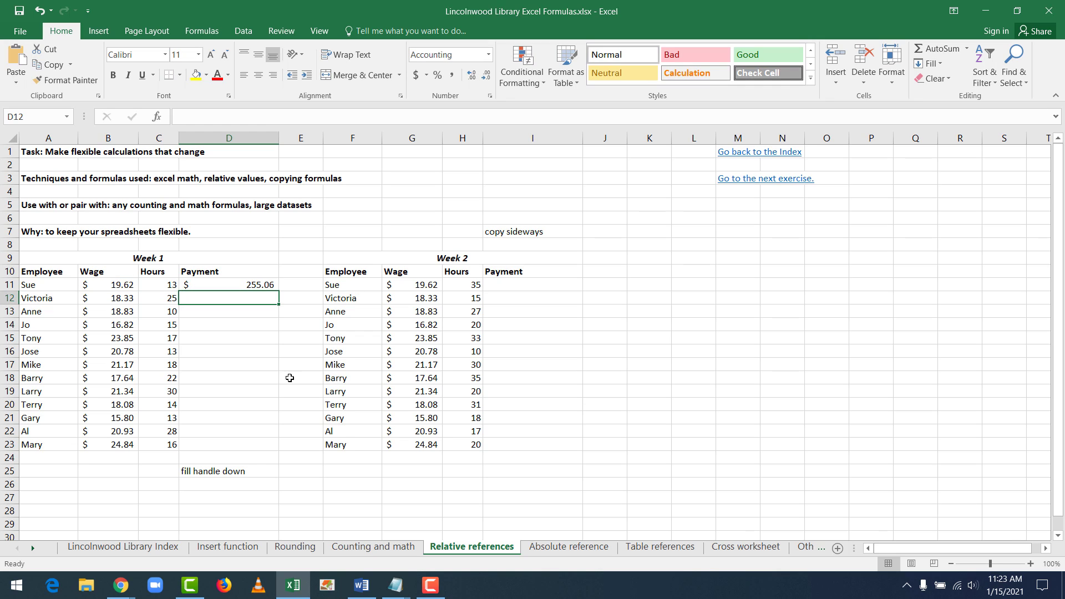
left_click(251, 286)
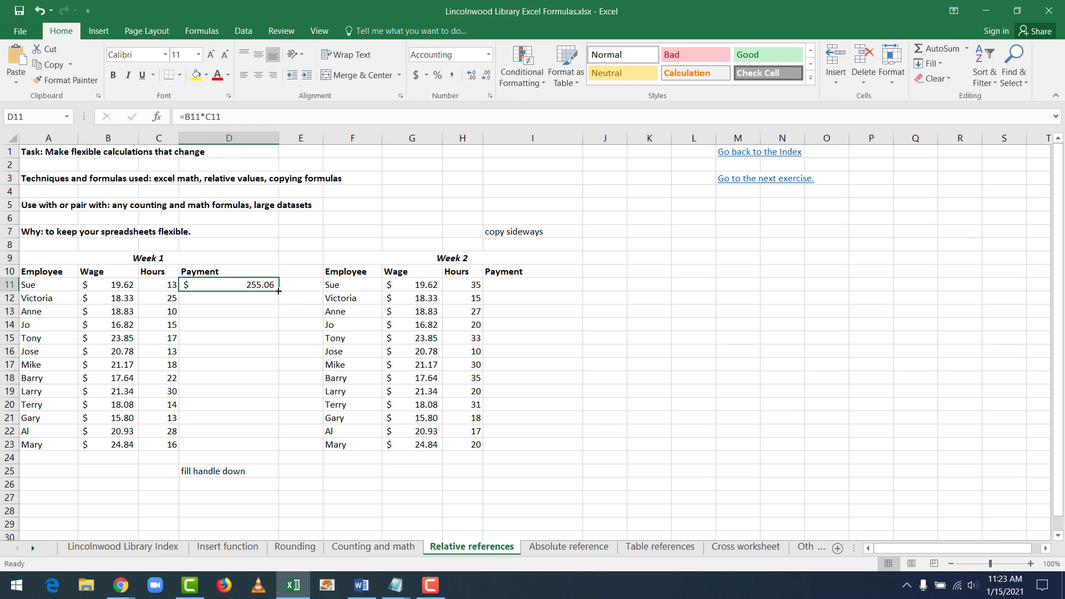
left_click_drag(278, 291, 258, 446)
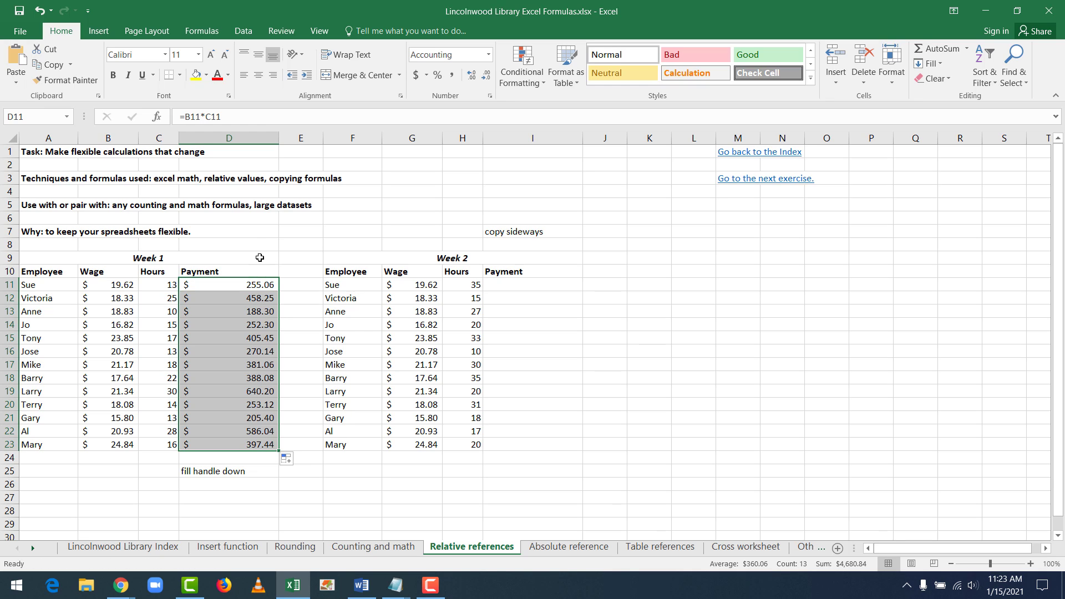
Check how the cell references in the Week 1 Payment formulas change from D11 to D23, comparing them with the wage and hours cells
left_click(252, 284)
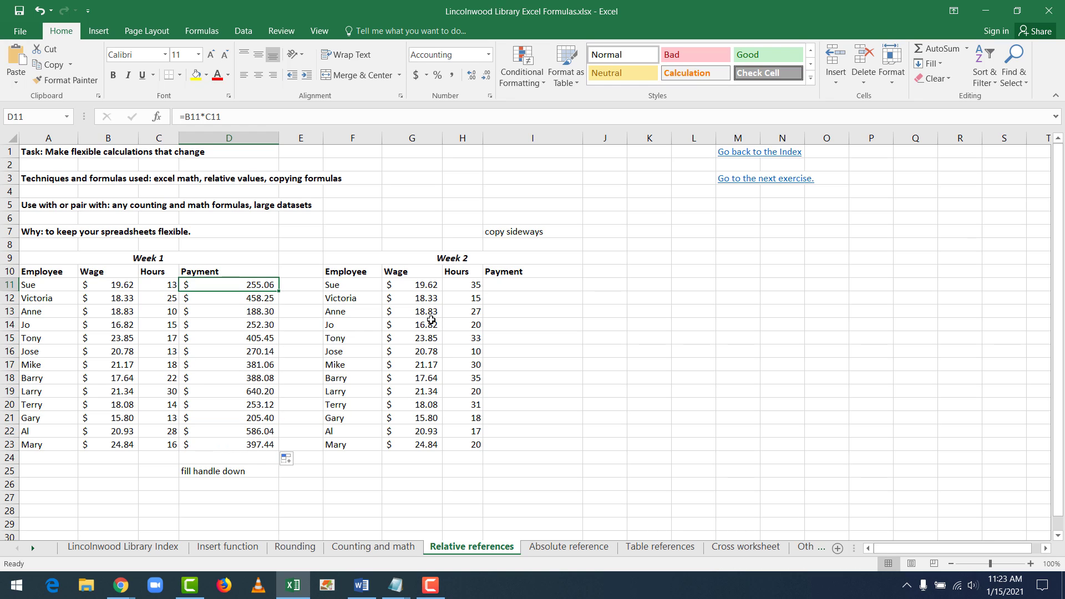
key("Down")
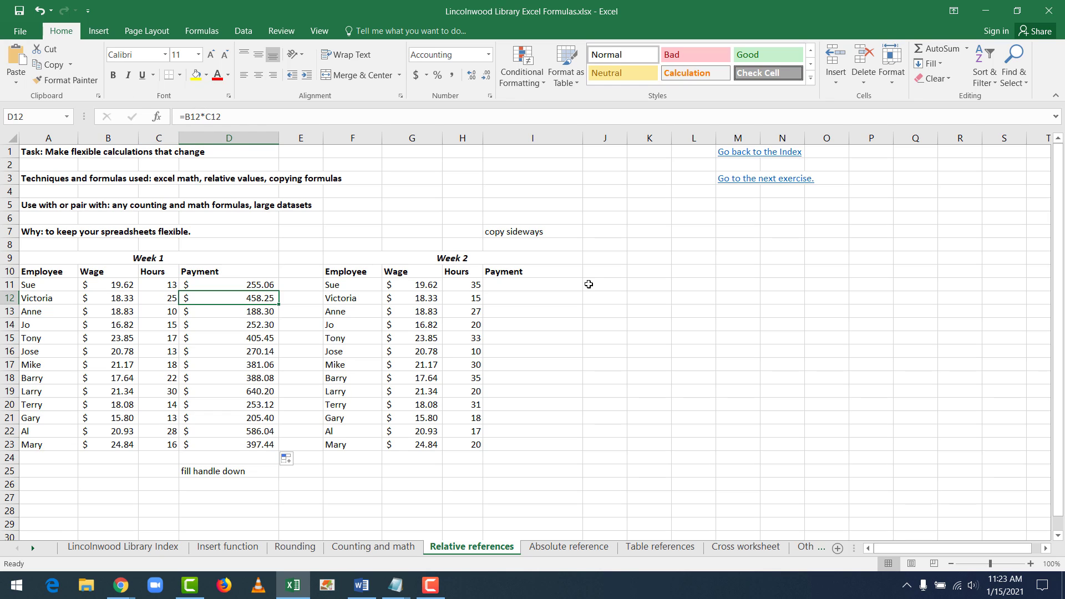
key("Up")
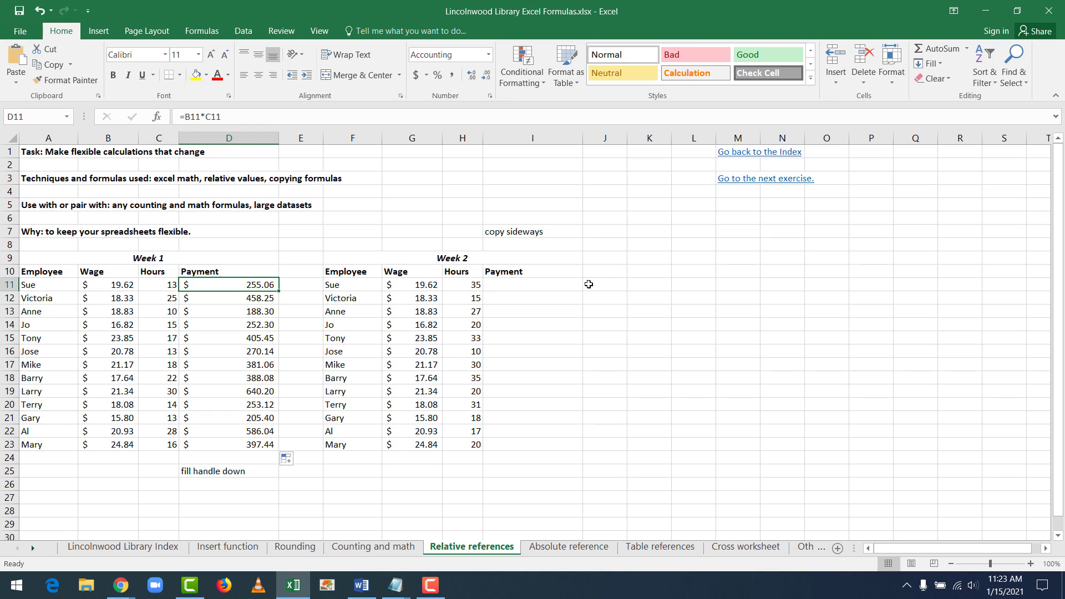
key("Left")
key("Left")
key("Right")
key("Left")
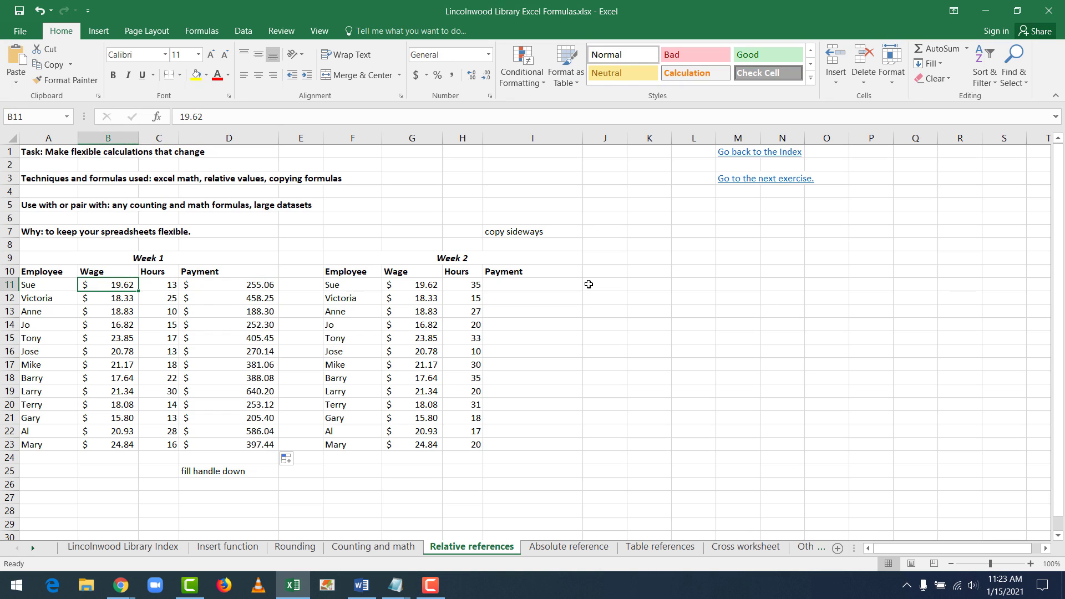
key("Right")
key("Left")
key("Right")
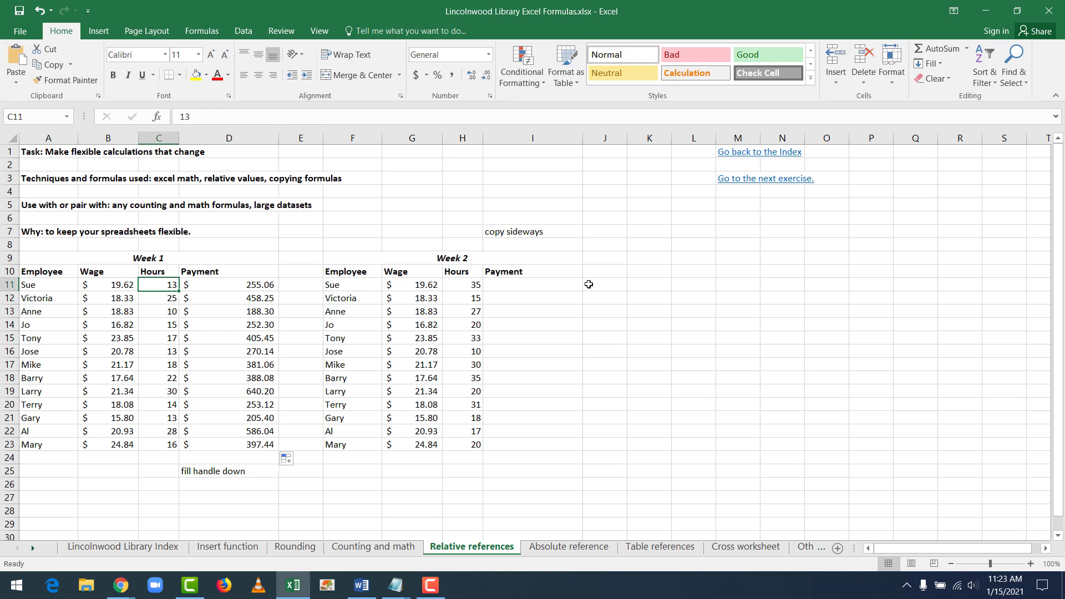
key("Right")
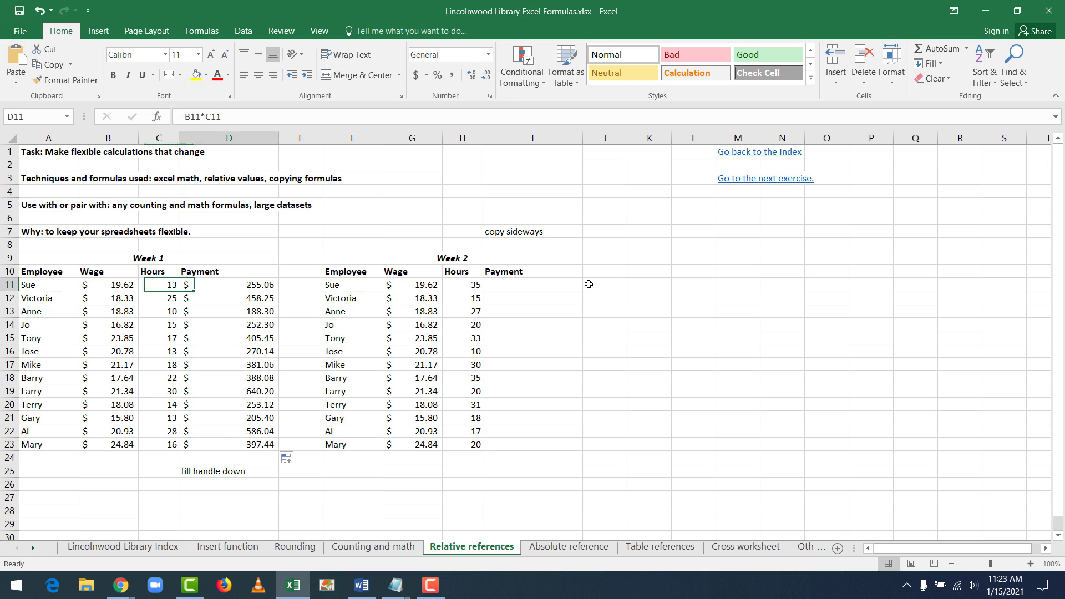
key("Right")
key("Left")
key("Down")
key("Down")
key("Down")
key("Down")
key("Down")
key("Down")
key("Down")
key("Down")
key("Down")
key("Down")
key("Down")
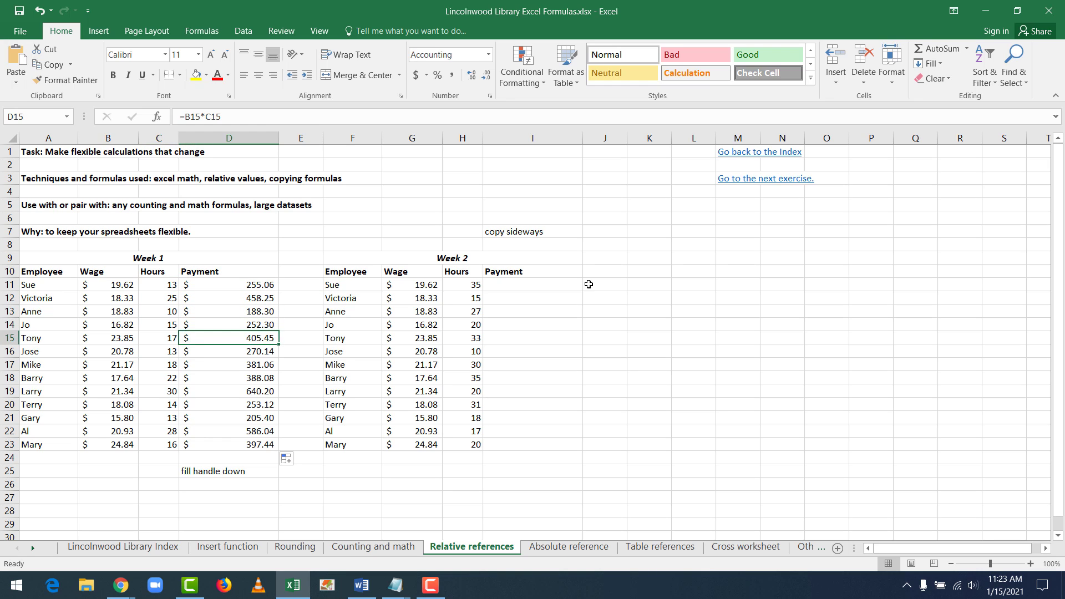
key("Down")
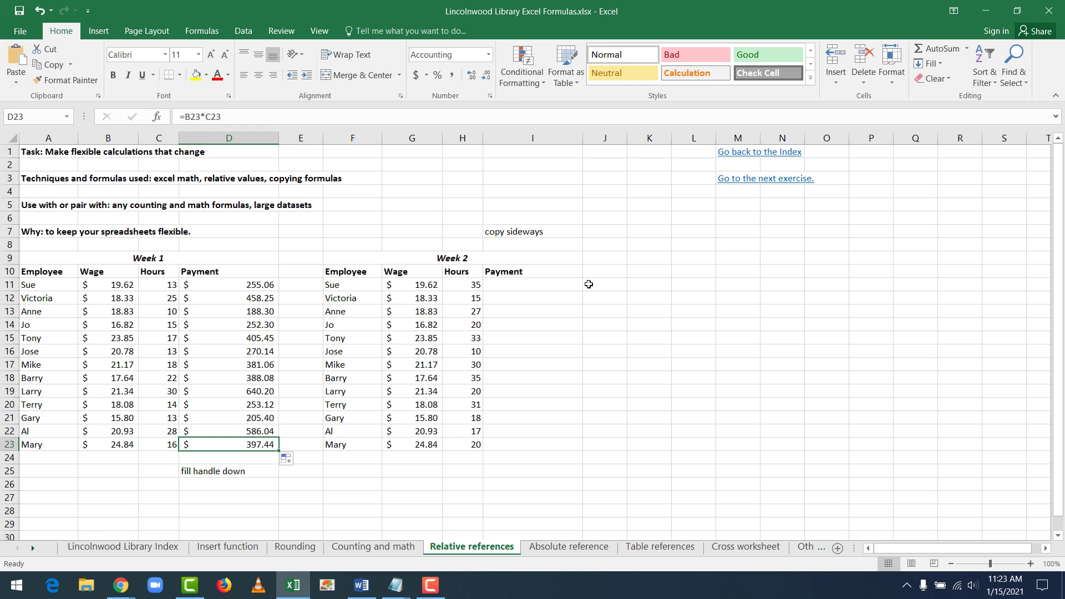
Copy the payment formula from D11 into I11, the first Payment cell of Week 2
key("Up")
key("Up")
key("Up")
key("Up")
key("Up")
key("Up")
key("Up")
key("Up")
key("Up")
key("Up")
key("Up")
key("Up")
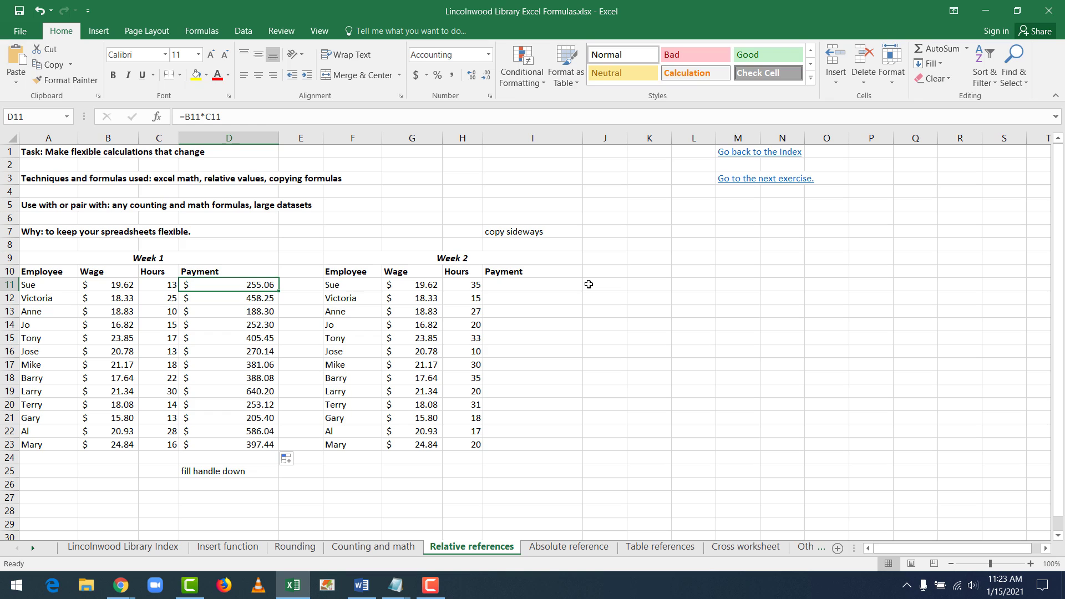
key("ctrl+c")
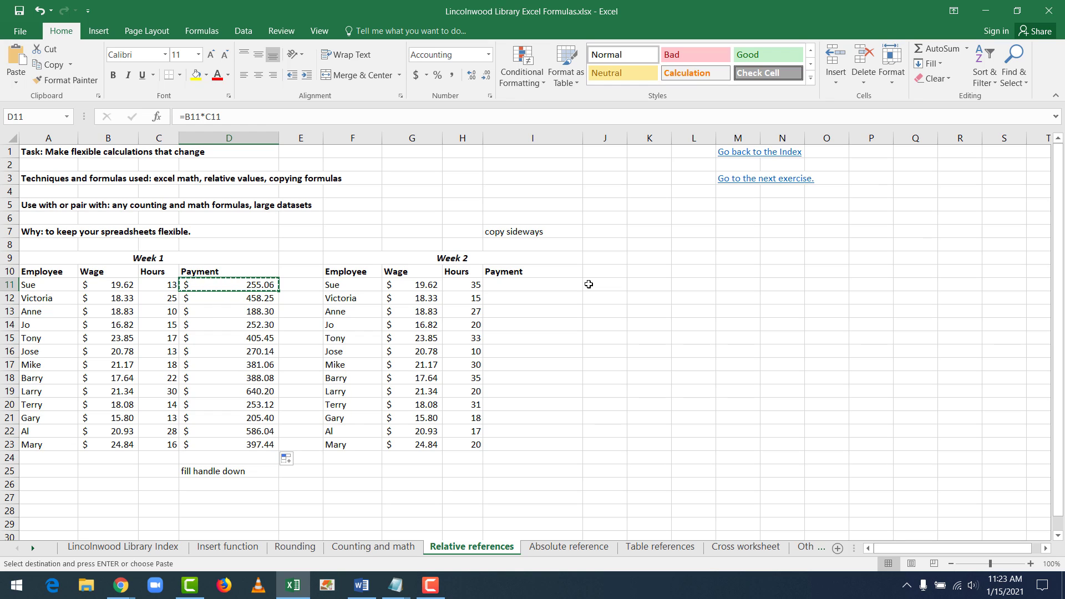
left_click(572, 285)
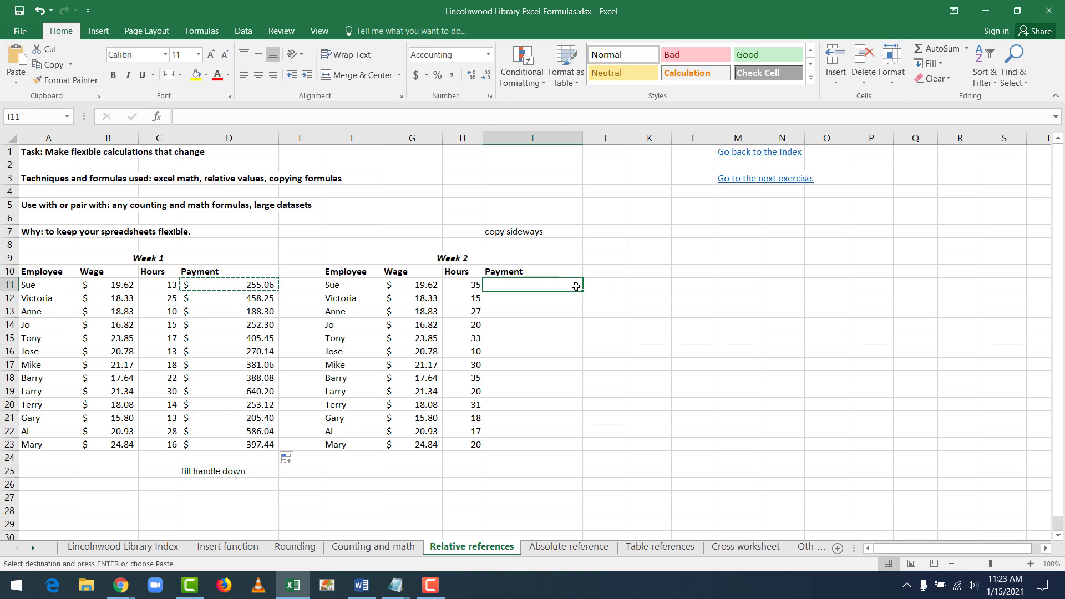
key("ctrl+v")
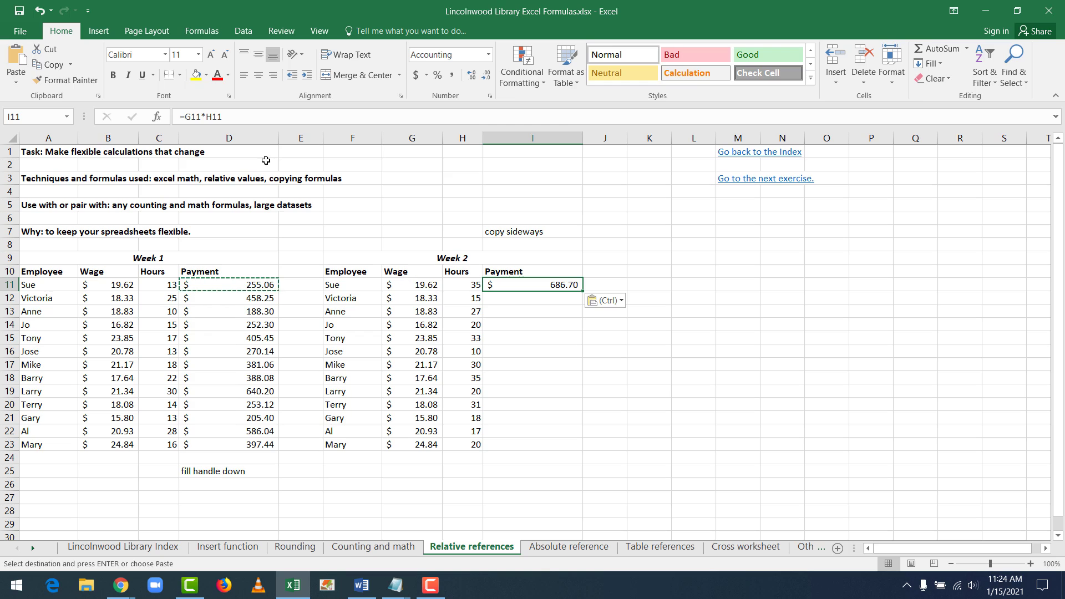
Check which cells the formula in I11 references and fill it down the Week 2 Payment column through I23
left_click(250, 117)
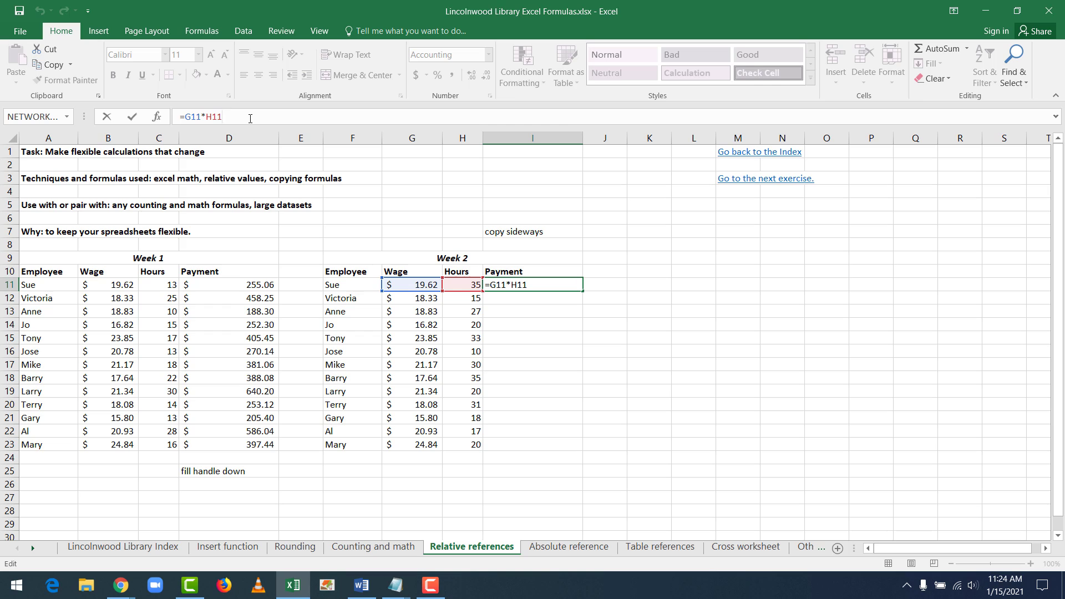
key("Return")
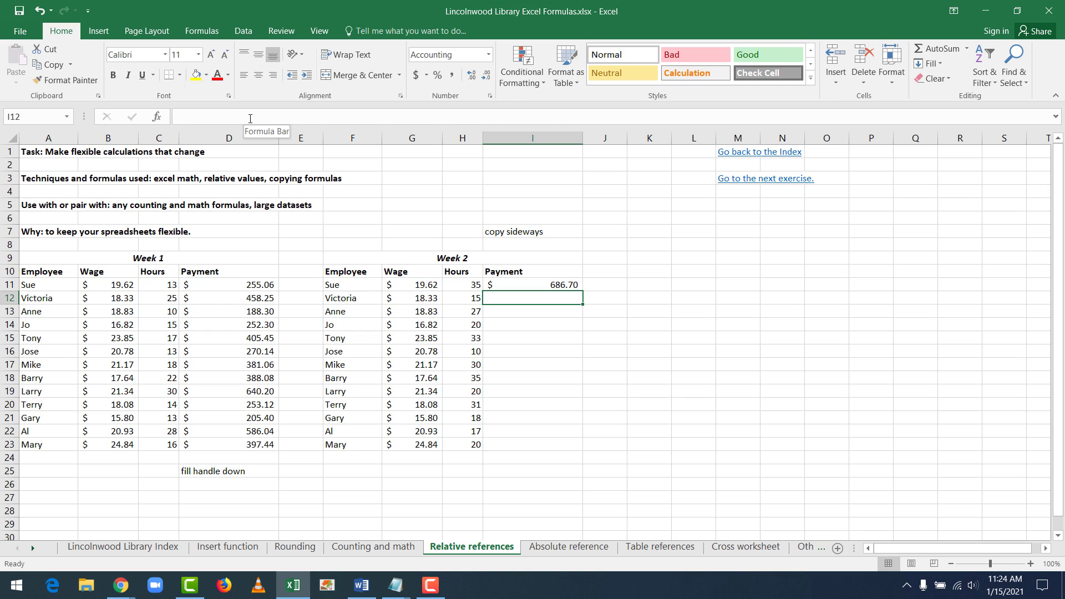
left_click(565, 285)
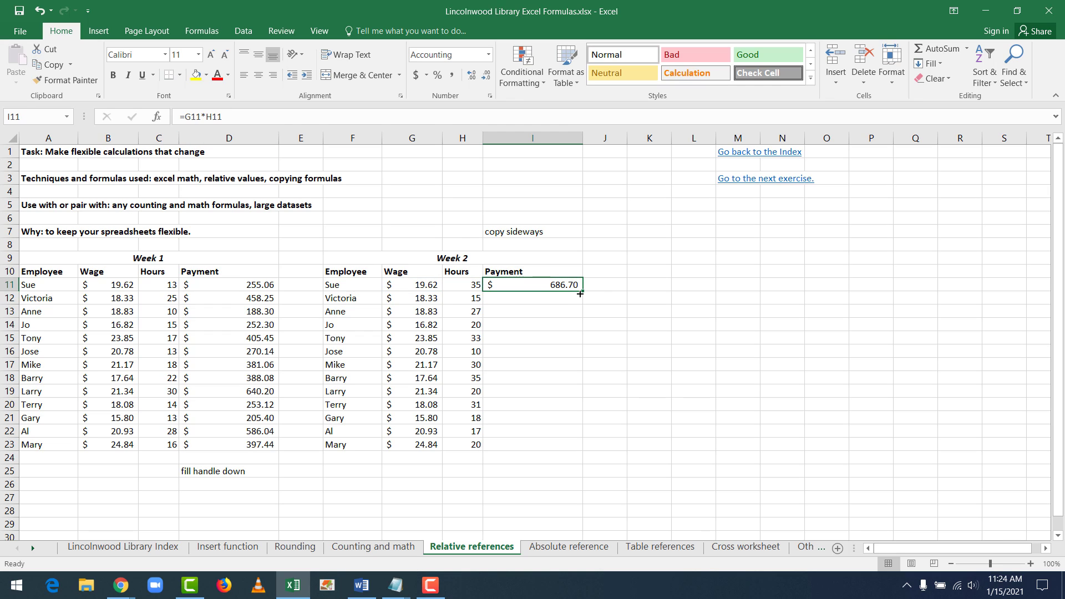
left_click_drag(582, 291, 577, 448)
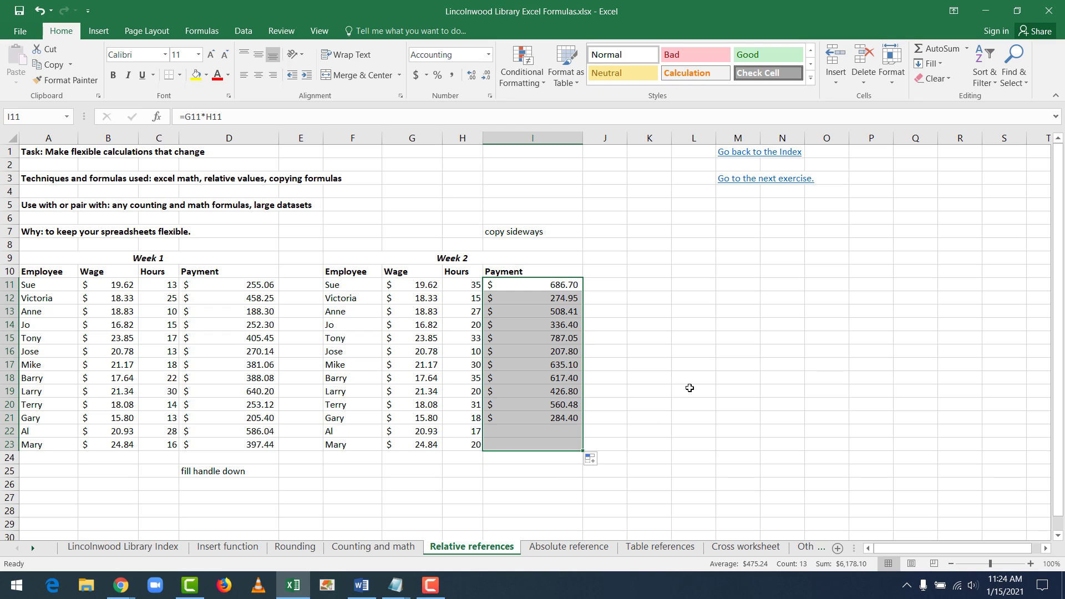
left_click(689, 385)
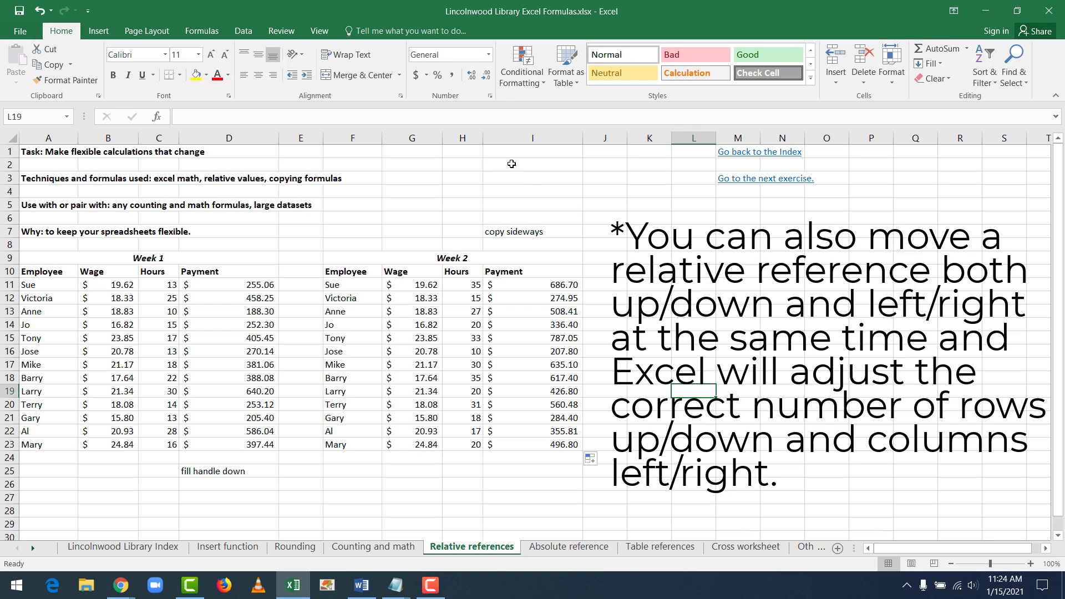
Switch to the Absolute reference sheet, look over the first product's row, and select its Price with sales tax cell, C13
left_click(568, 551)
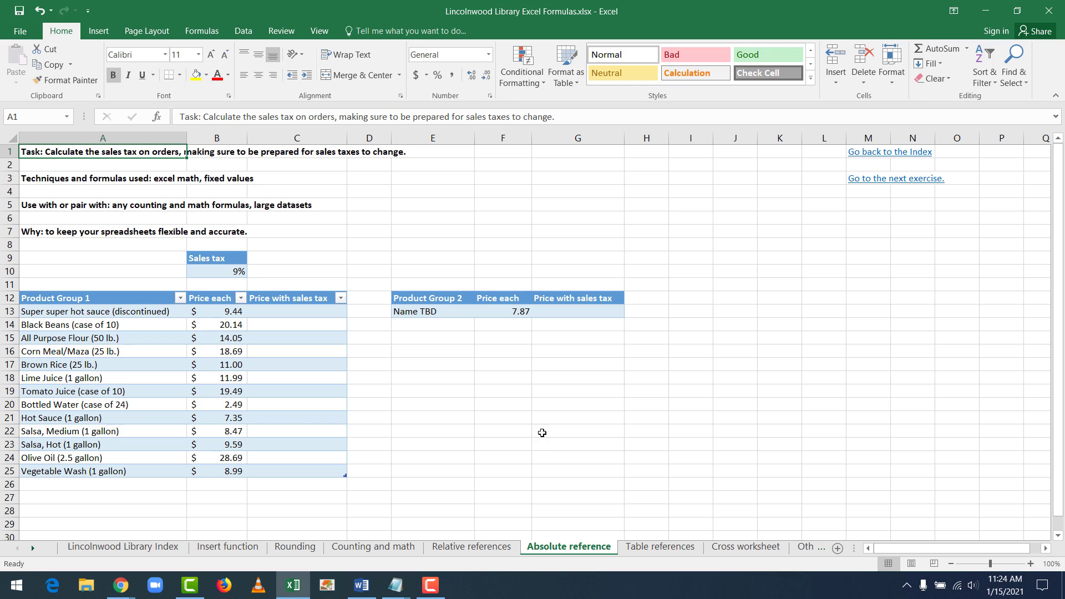
left_click(480, 175)
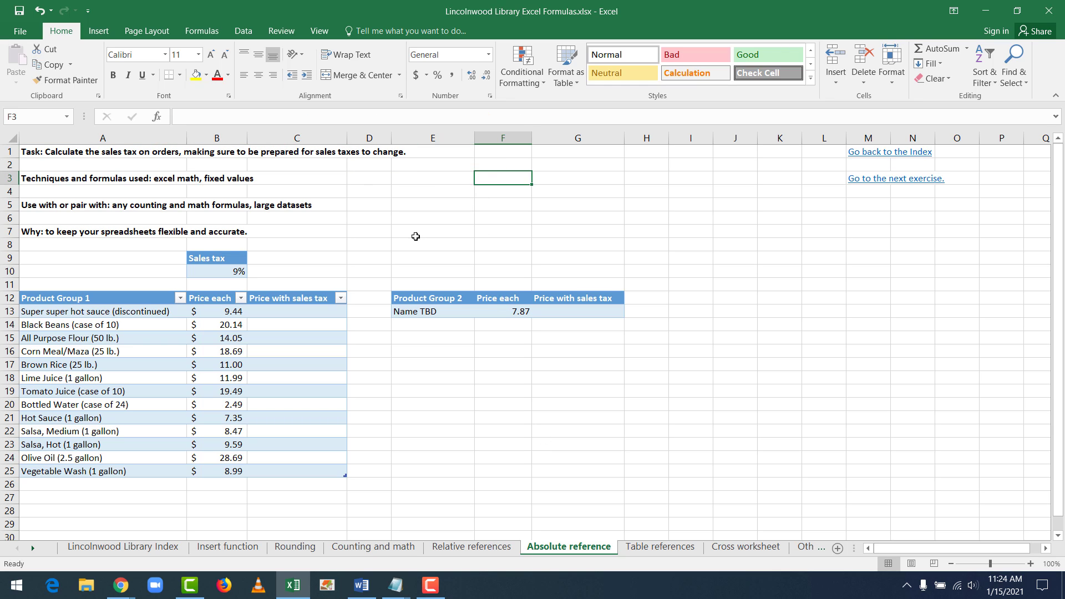
left_click(103, 315)
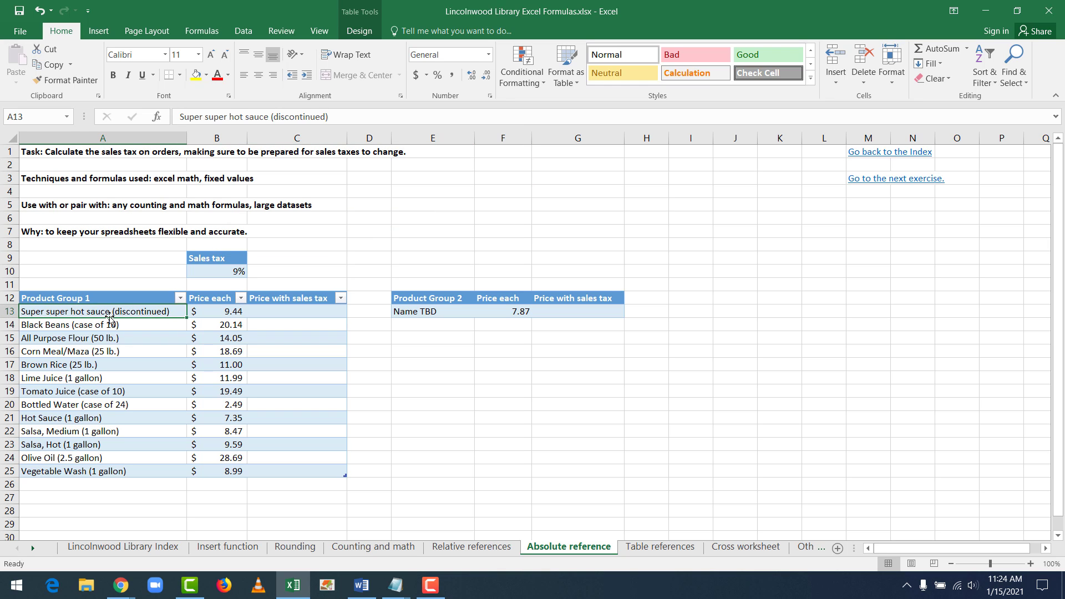
left_click(218, 316)
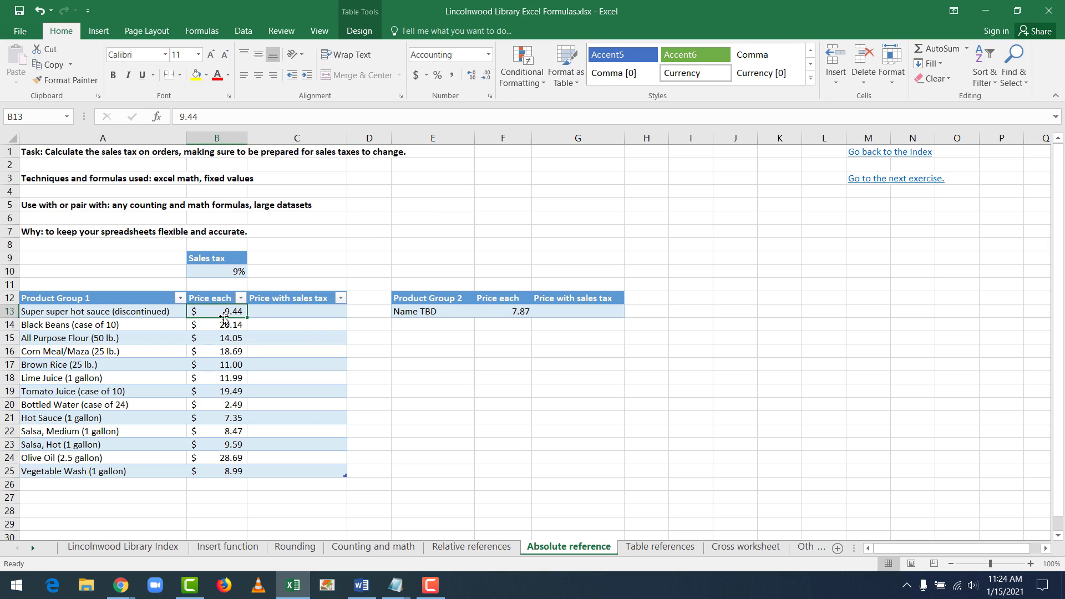
left_click(293, 311)
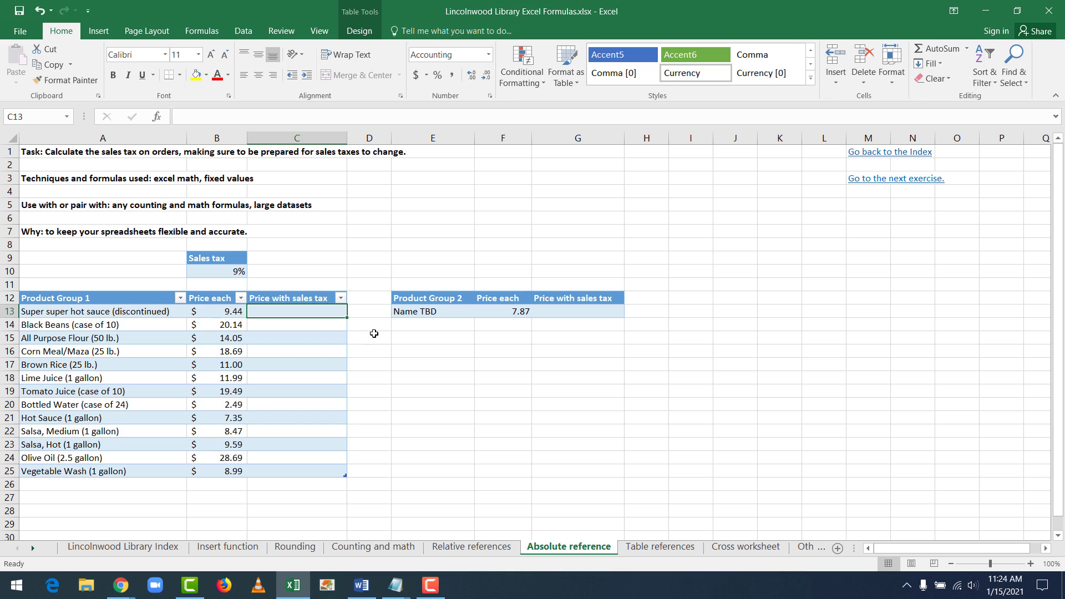
left_click(405, 338)
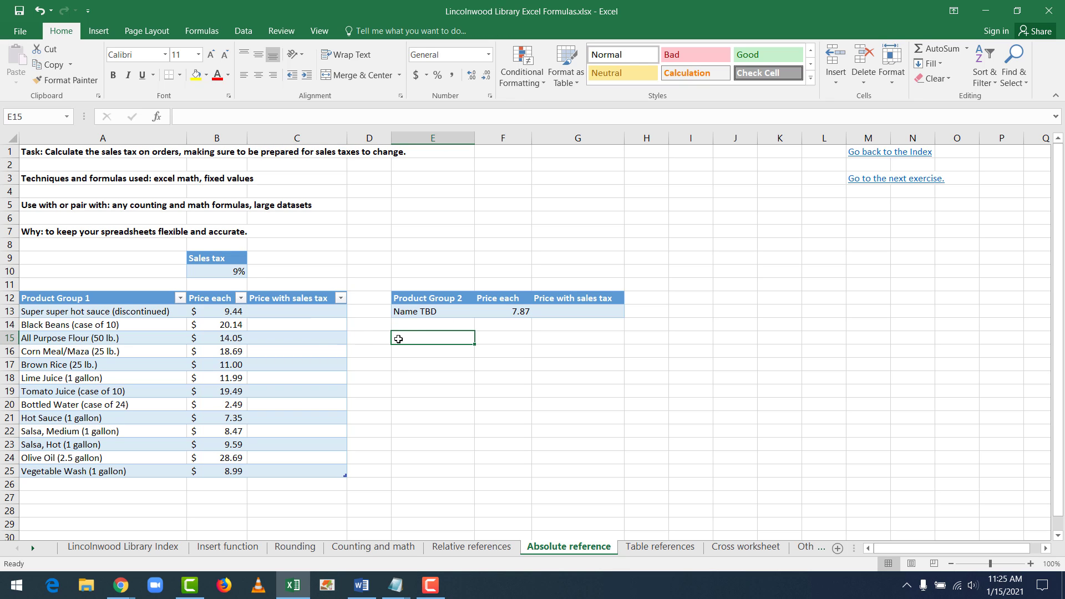
left_click(281, 312)
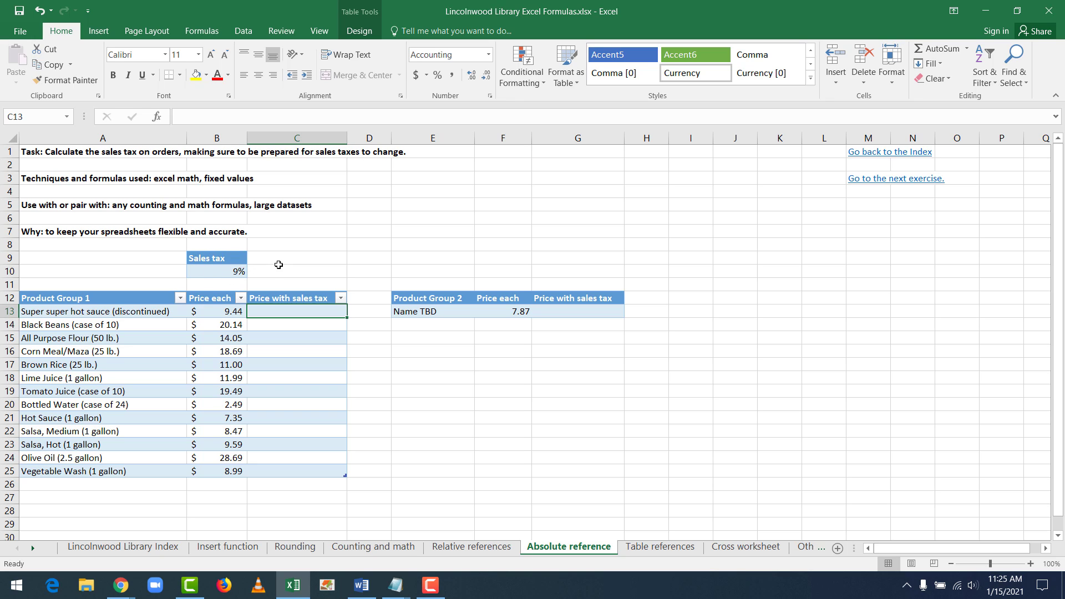
left_click(368, 345)
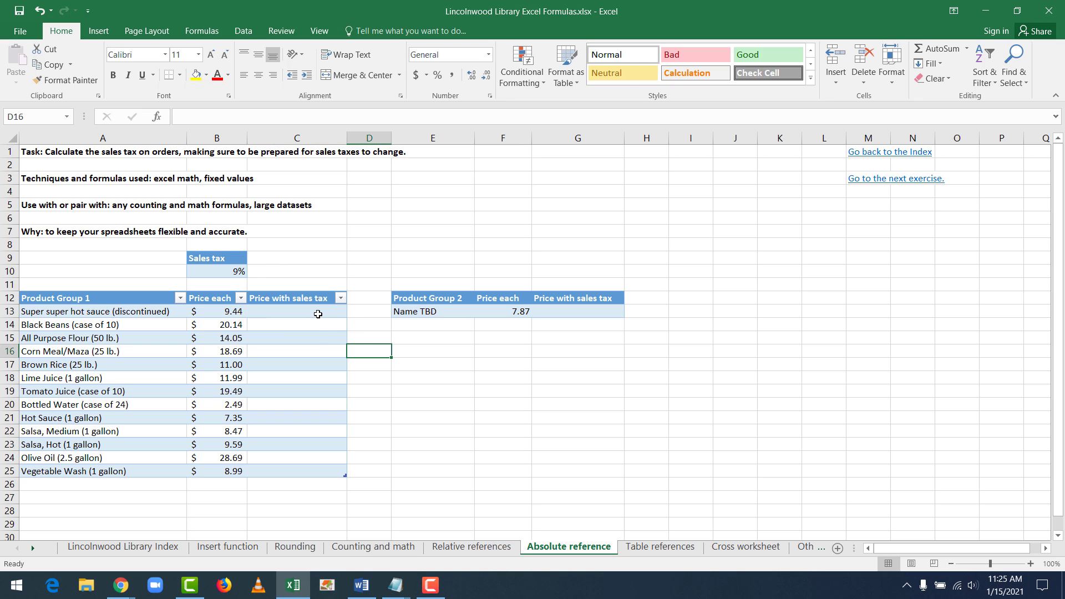
left_click(317, 312)
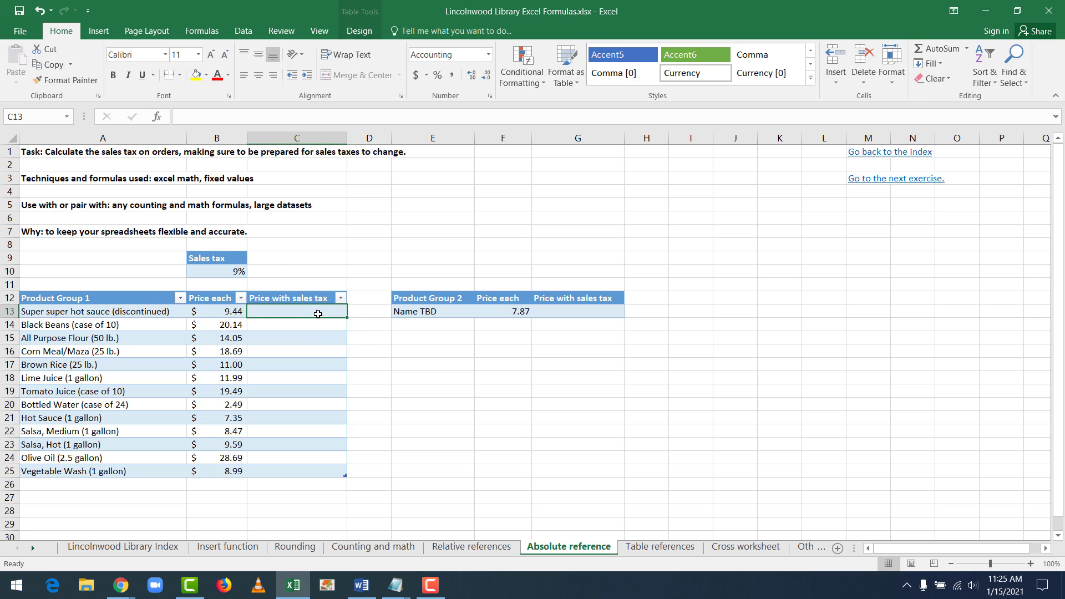
left_click(211, 271)
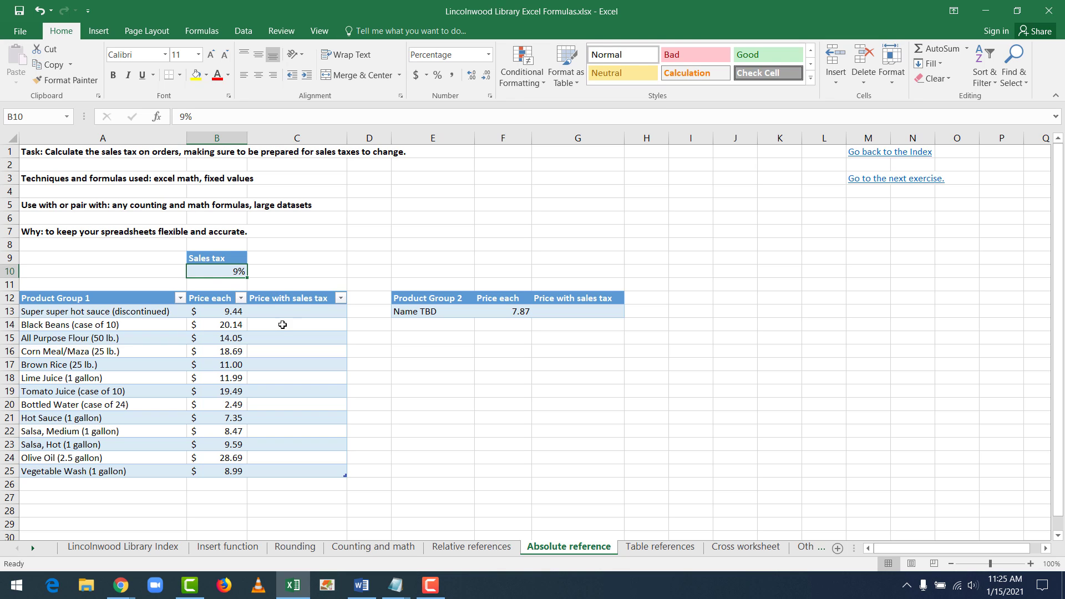
left_click(433, 404)
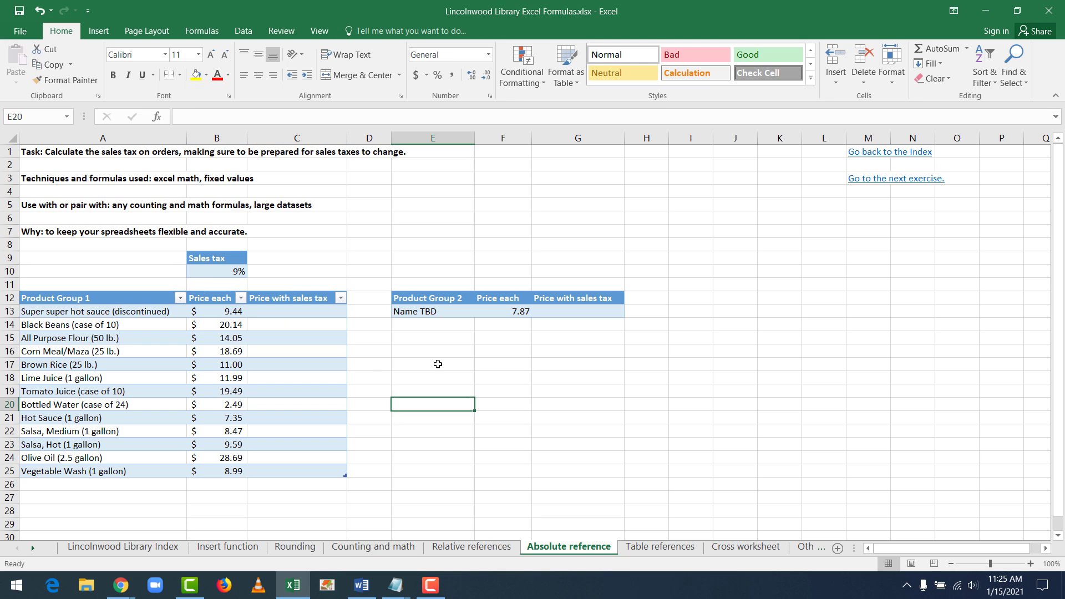
Enter the formula =B13+(B13*$B$10) in C13, the first Price with sales tax cell of Product Group 1
left_click(316, 314)
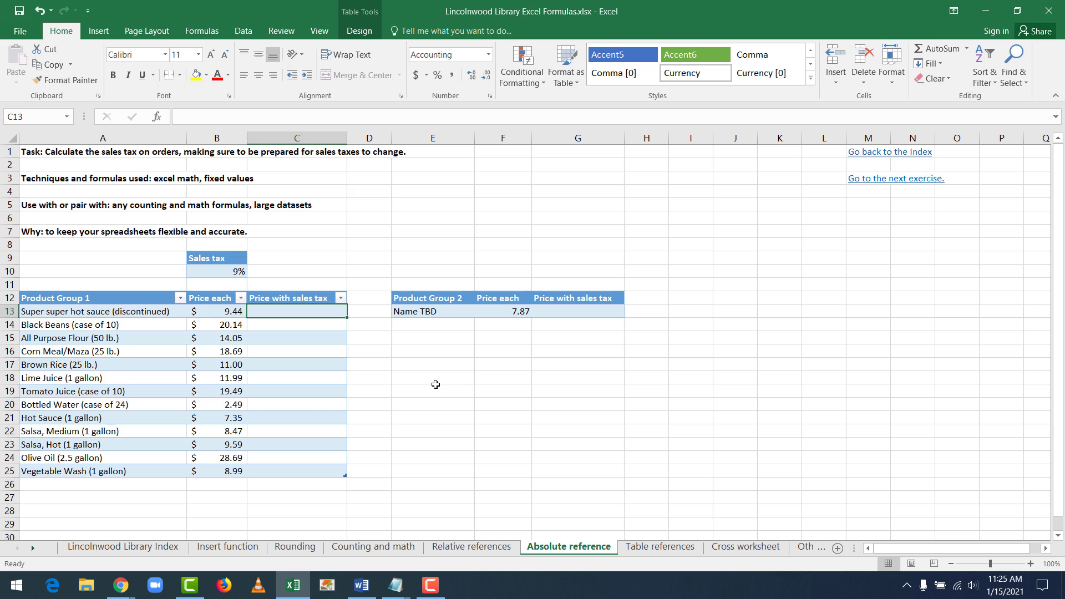
type("=")
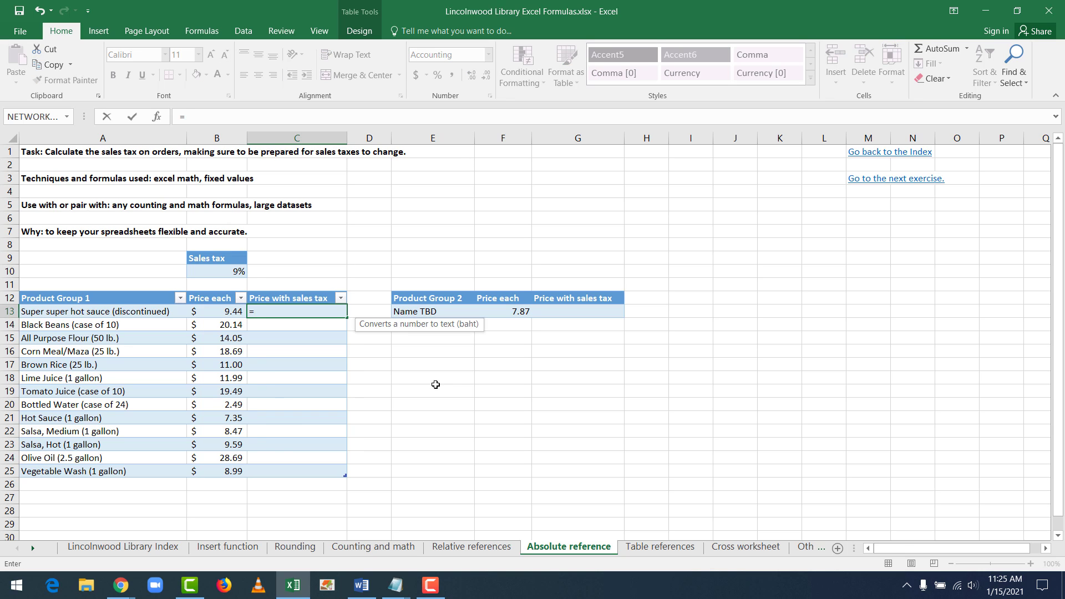
type("B13")
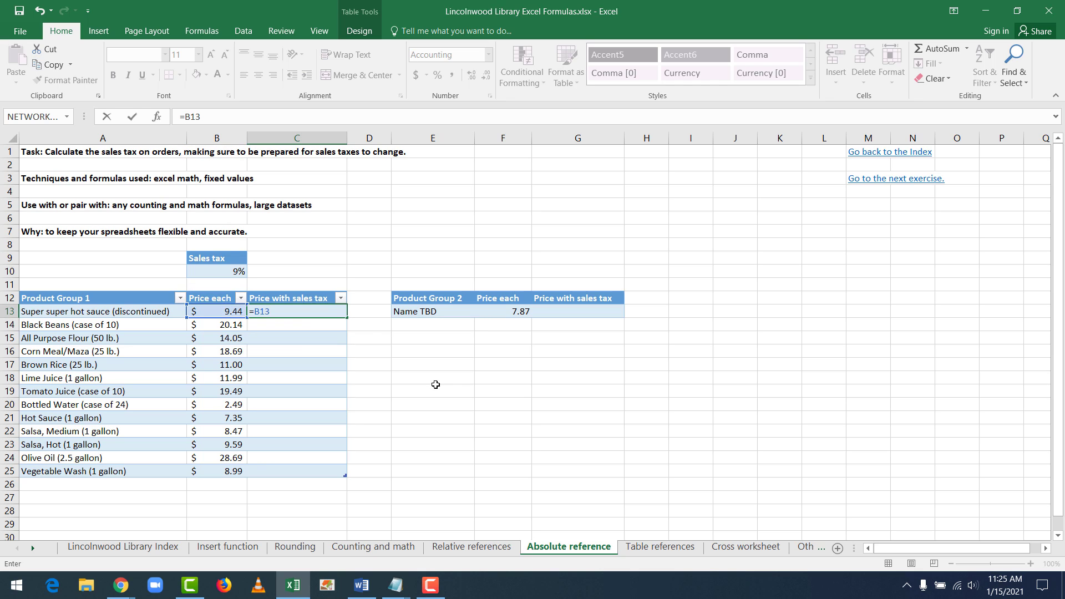
type("+(B")
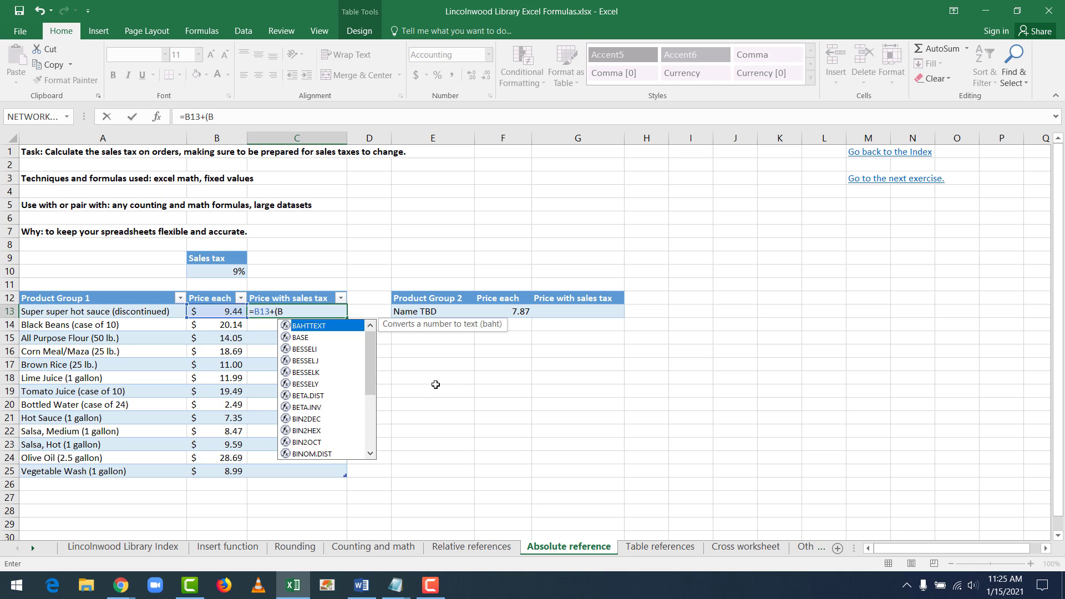
type("13*")
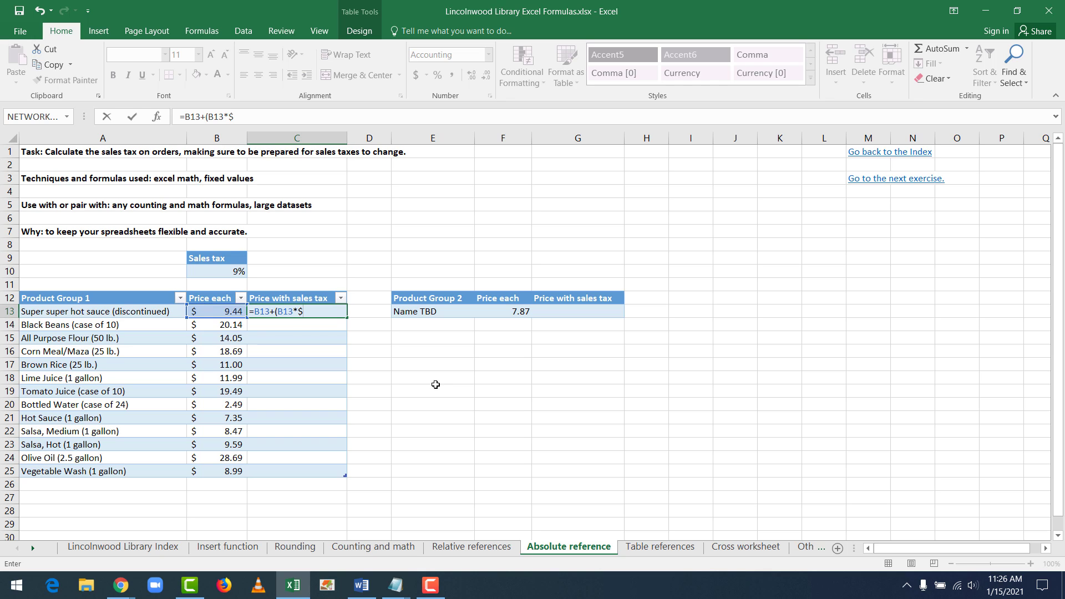
type("B$10")
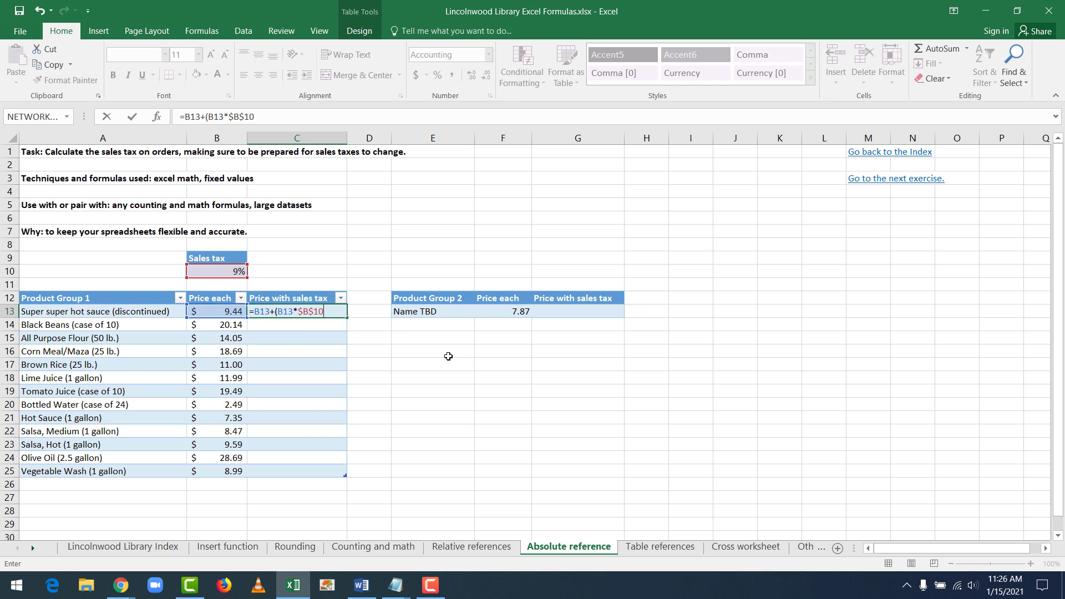
type(")")
key("Return")
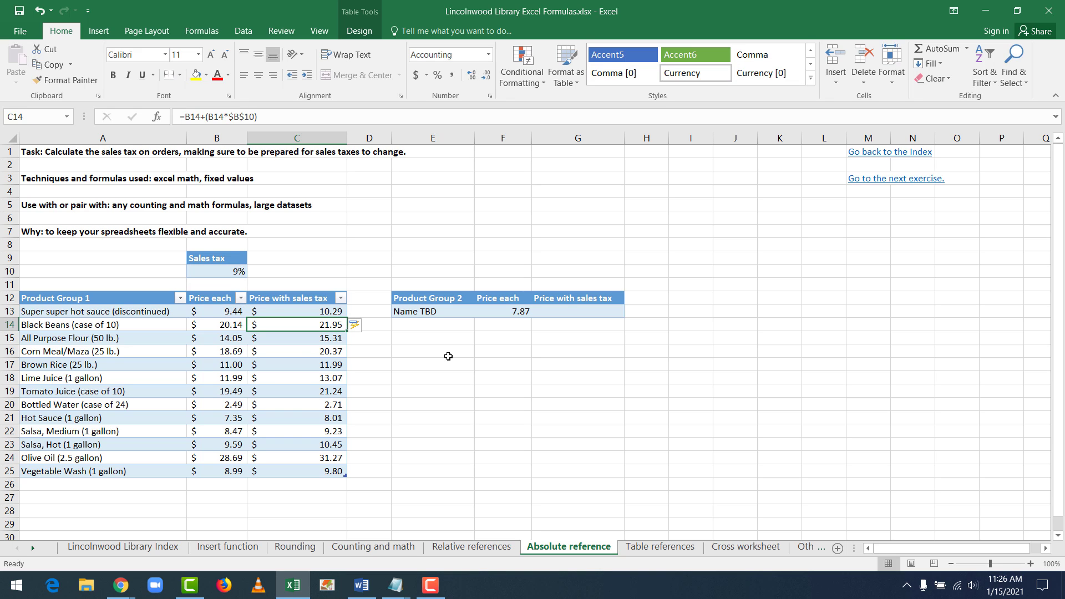
Check how the Price with sales tax formulas from C13 to C25 reference each row's price and the sales tax cell
key("Down")
key("Down")
key("Up")
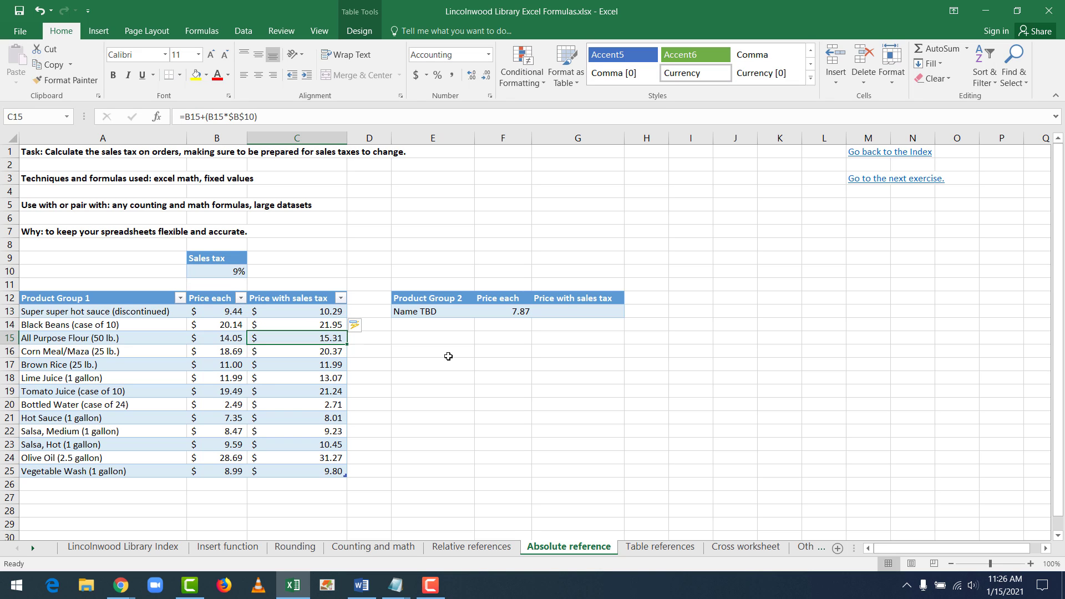
key("Down")
key("Down")
key("Down")
key("Down")
key("Up")
key("Down")
key("Down")
key("Down")
key("Down")
key("Down")
key("Down")
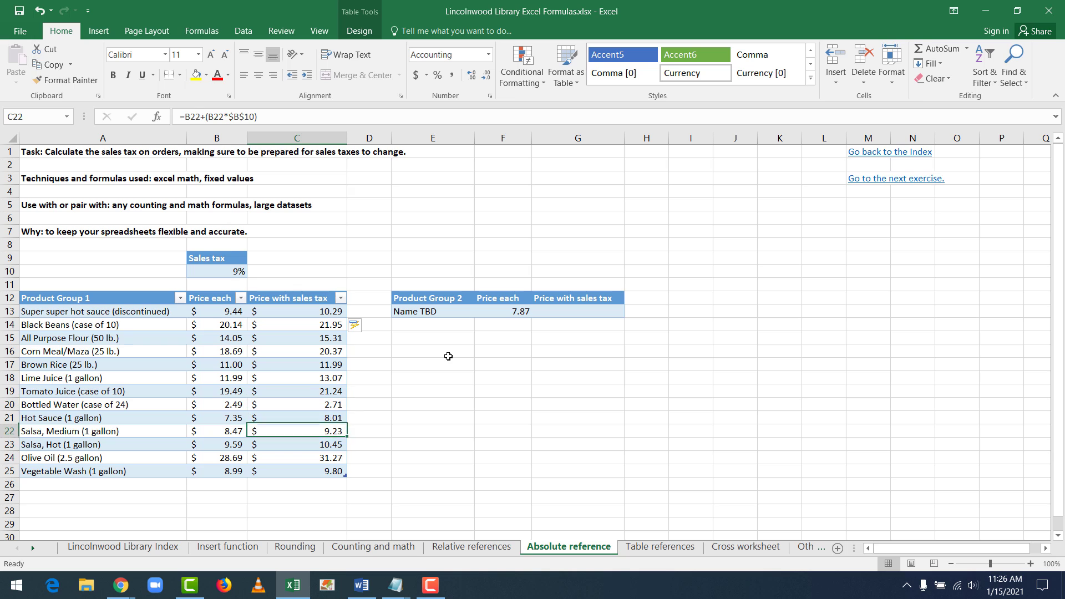
key("Up")
key("Up")
key("Up")
key("Up")
key("Up")
key("Up")
key("Up")
key("Up")
key("Up")
key("Up")
key("Up")
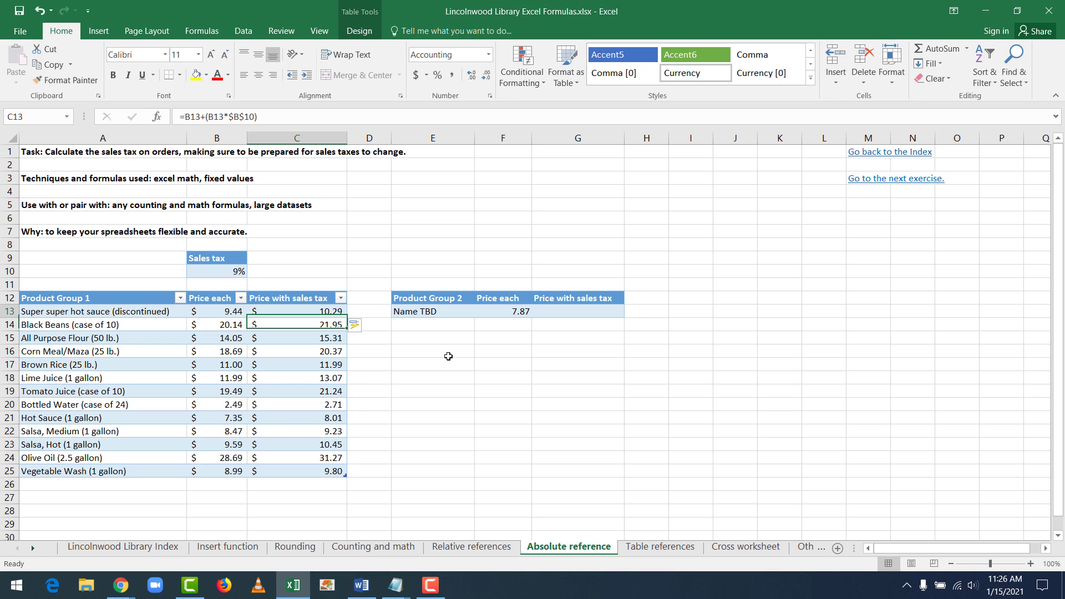
key("Down")
key("Down")
key("Down")
key("Down")
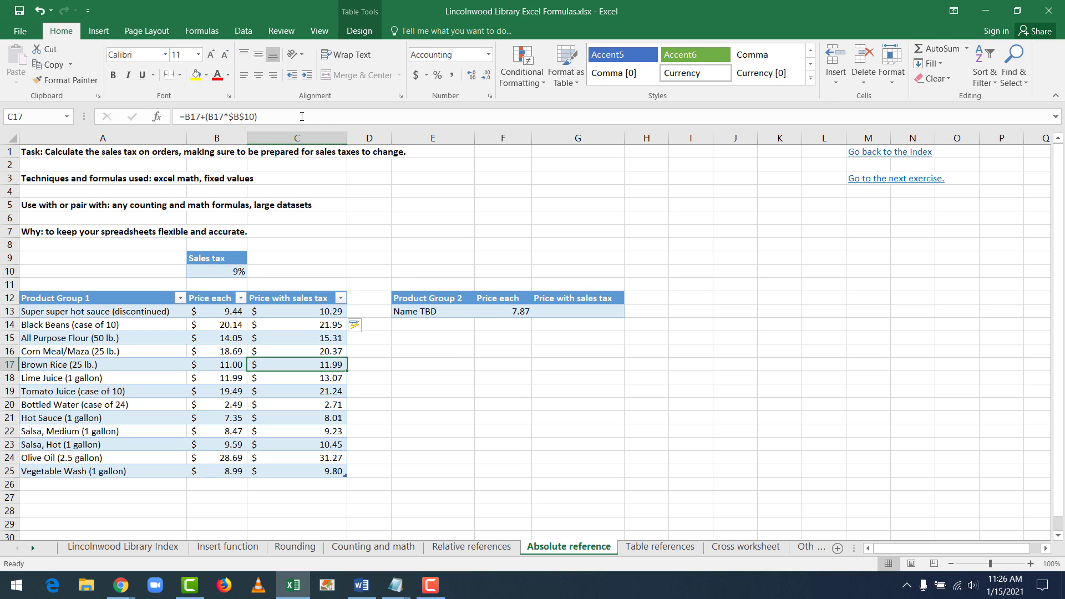
key("Down")
key("Down")
key("Down")
key("Down")
key("Down")
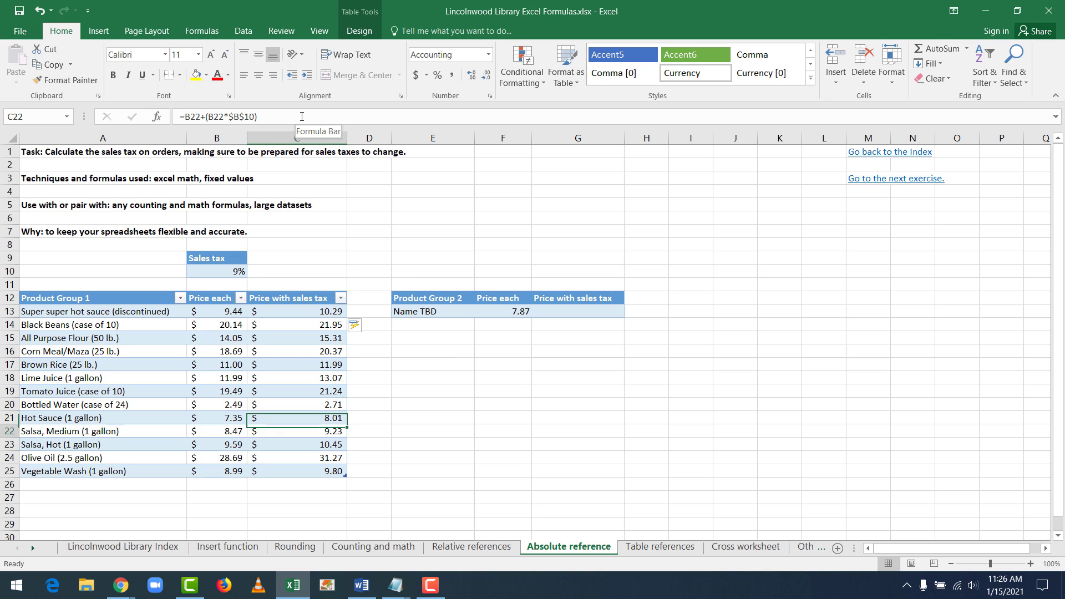
key("Down")
key("Down")
key("Down")
key("Up")
key("Up")
key("Up")
key("Up")
key("Up")
key("Up")
key("Up")
key("Up")
key("Up")
key("Up")
key("Up")
key("Up")
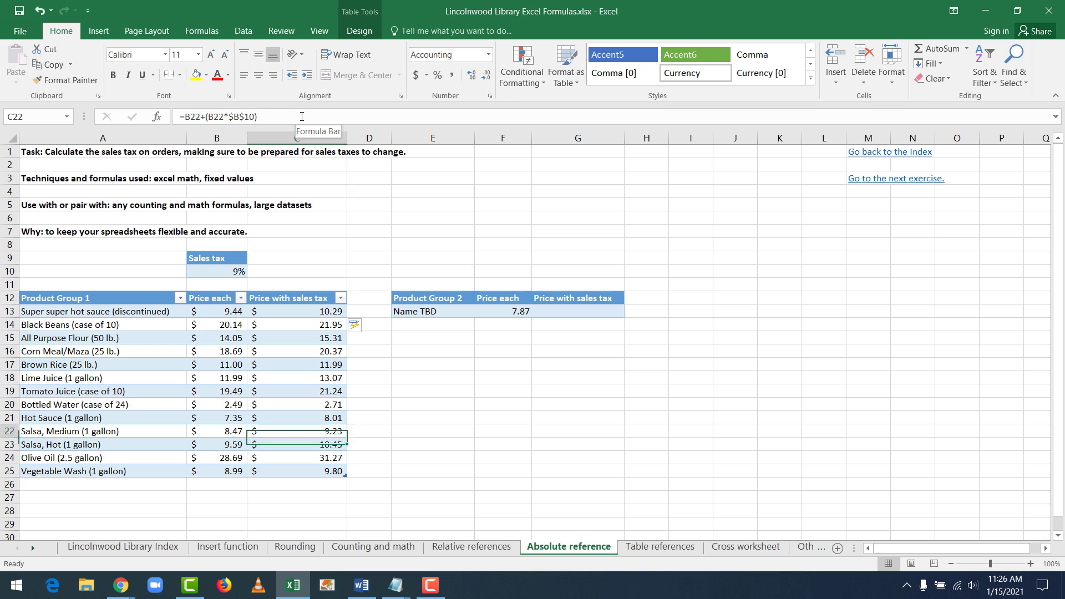
key("Down")
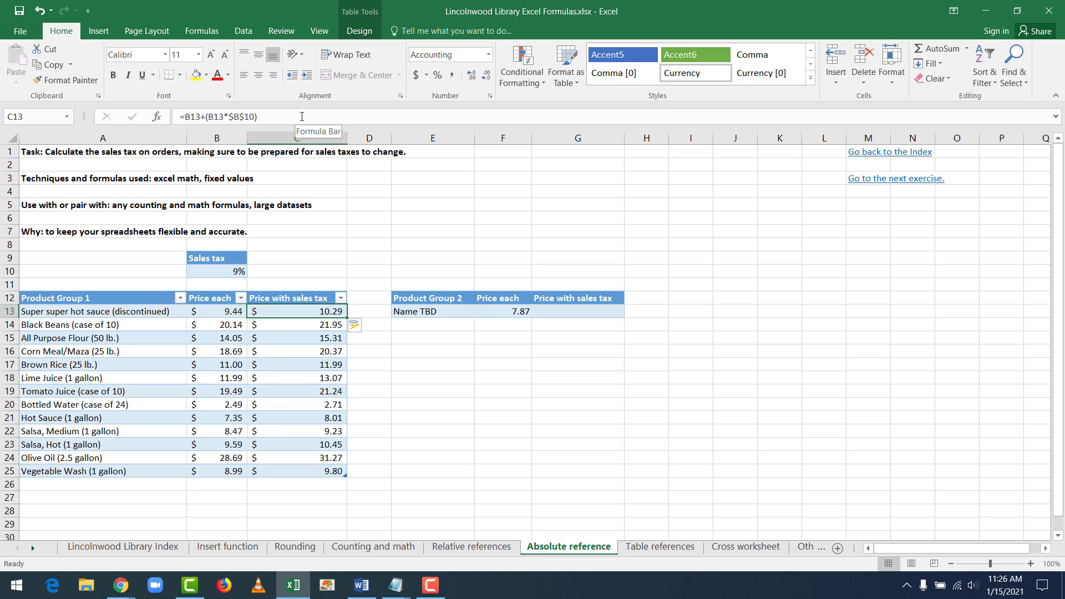
key("Down")
key("Down")
key("Down")
key("Down")
key("Down")
key("Down")
key("Down")
key("Down")
key("Down")
key("Down")
key("Down")
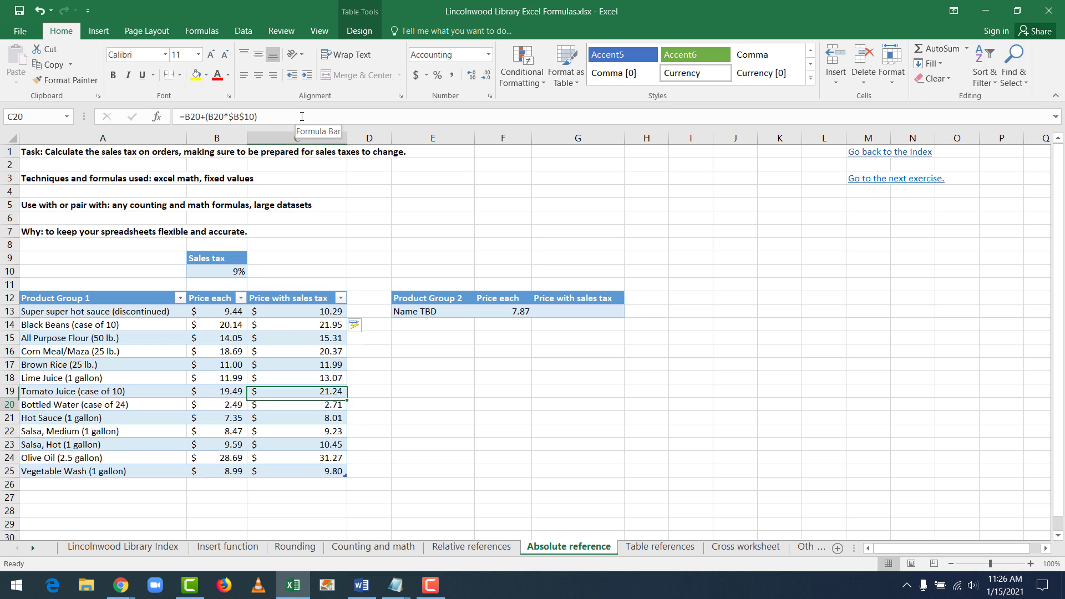
key("Down")
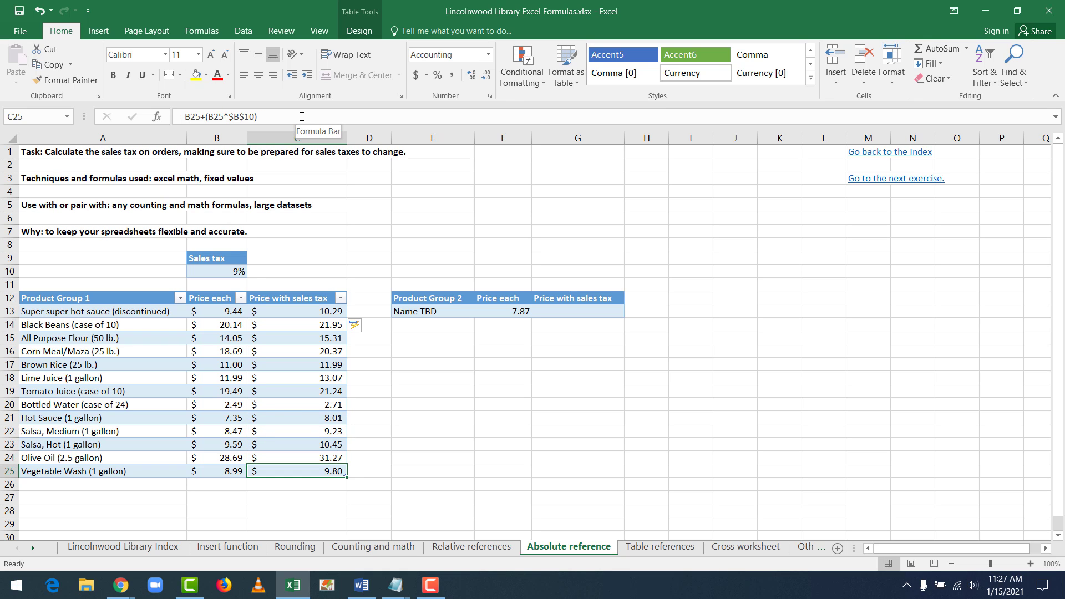
key("Up")
key("Up")
key("Up")
key("Up")
key("Up")
key("Up")
key("Up")
key("Up")
key("Up")
key("Up")
key("Up")
key("Up")
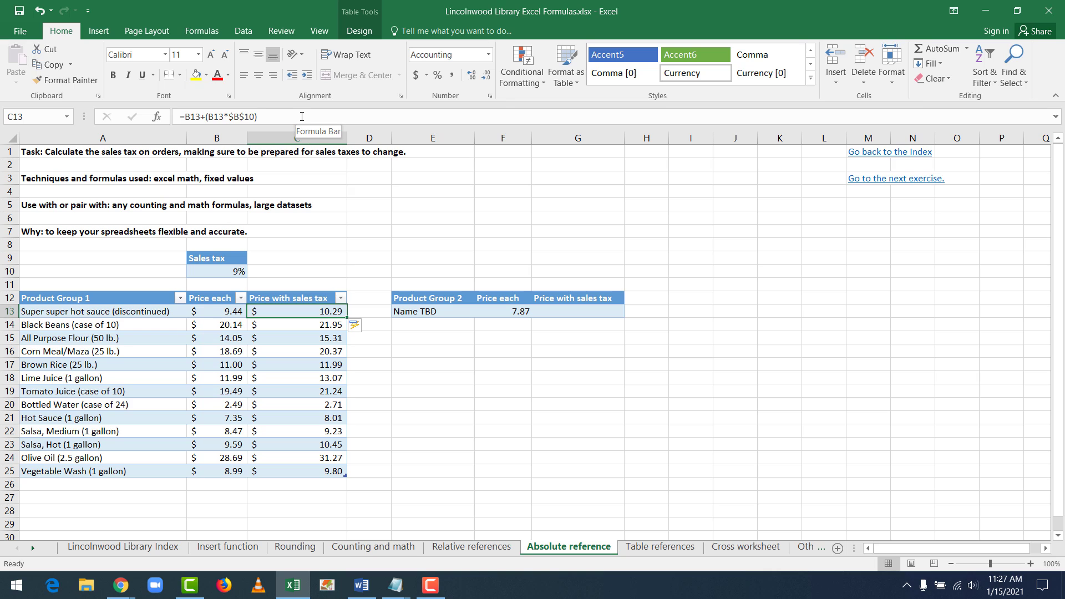
key("Down")
key("Down")
key("Down")
key("Down")
key("Down")
key("Down")
key("Down")
key("Down")
key("Down")
key("Down")
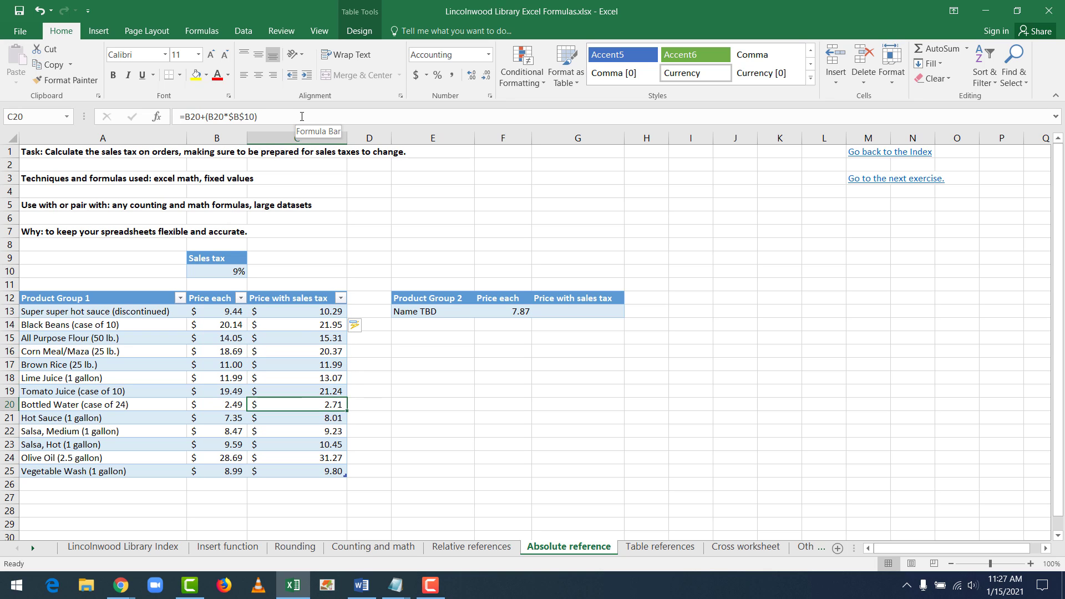
key("Left")
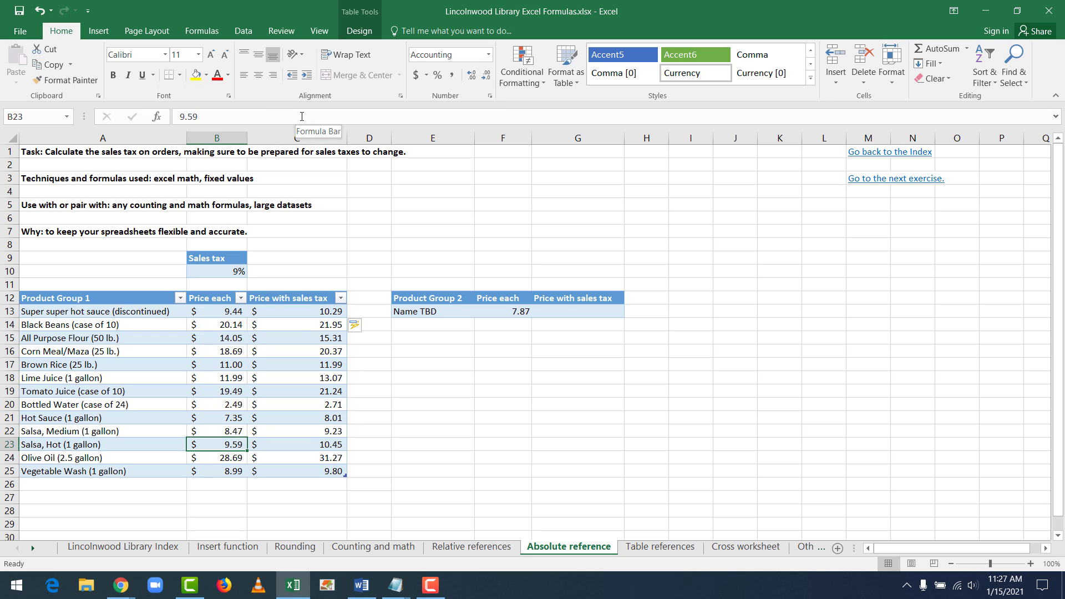
Copy the sales tax formula from C13 into G13, the Price with sales tax cell of Product Group 2
key("Right")
key("Up")
key("Up")
key("Up")
key("Up")
key("Up")
key("Up")
key("Up")
key("Up")
key("Up")
key("Up")
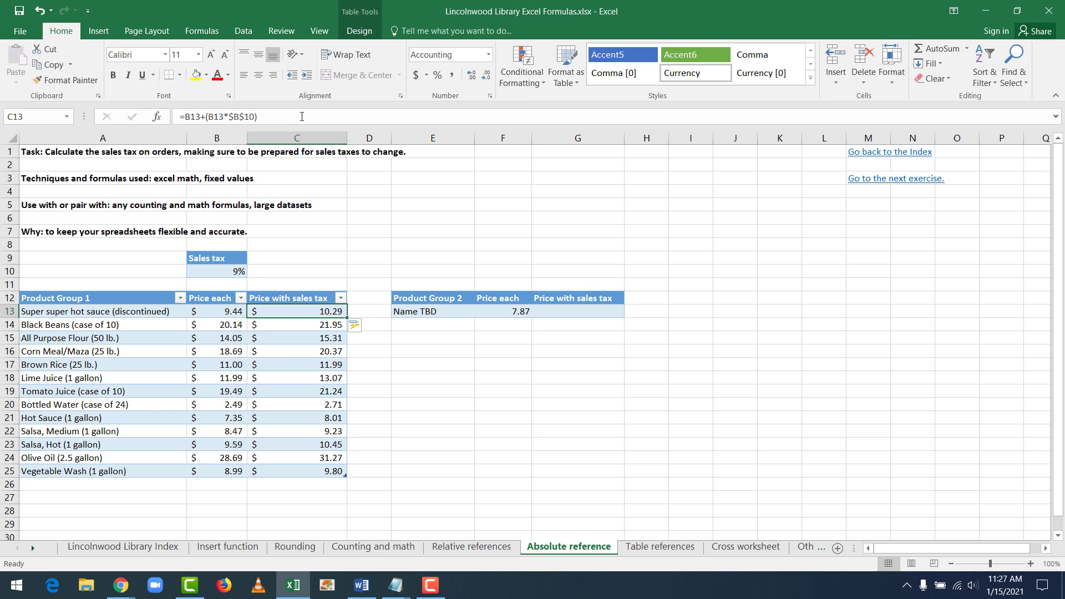
key("ctrl+c")
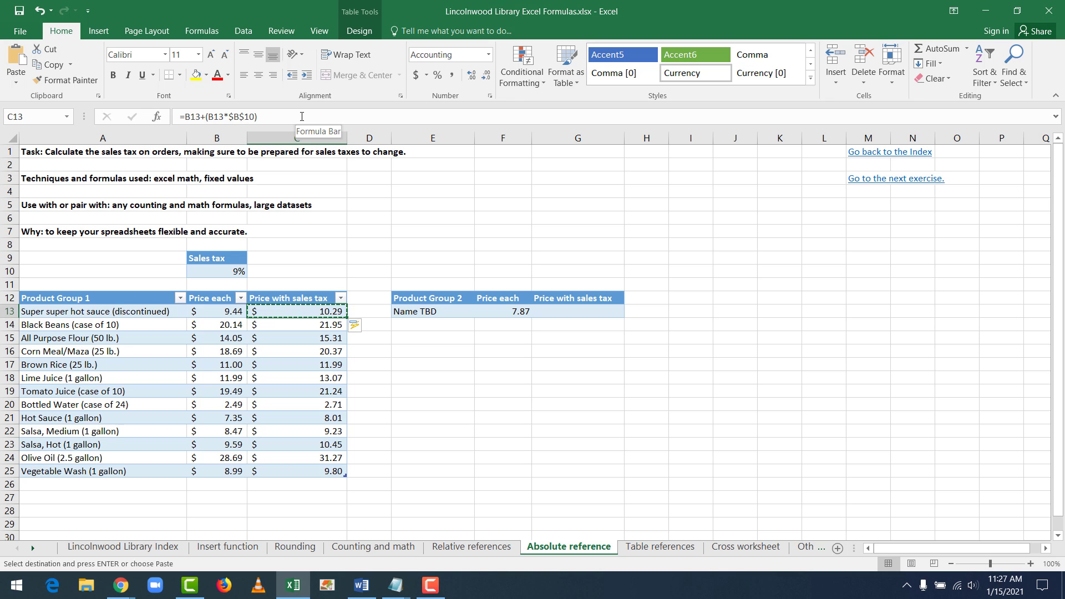
key("Right")
key("Right")
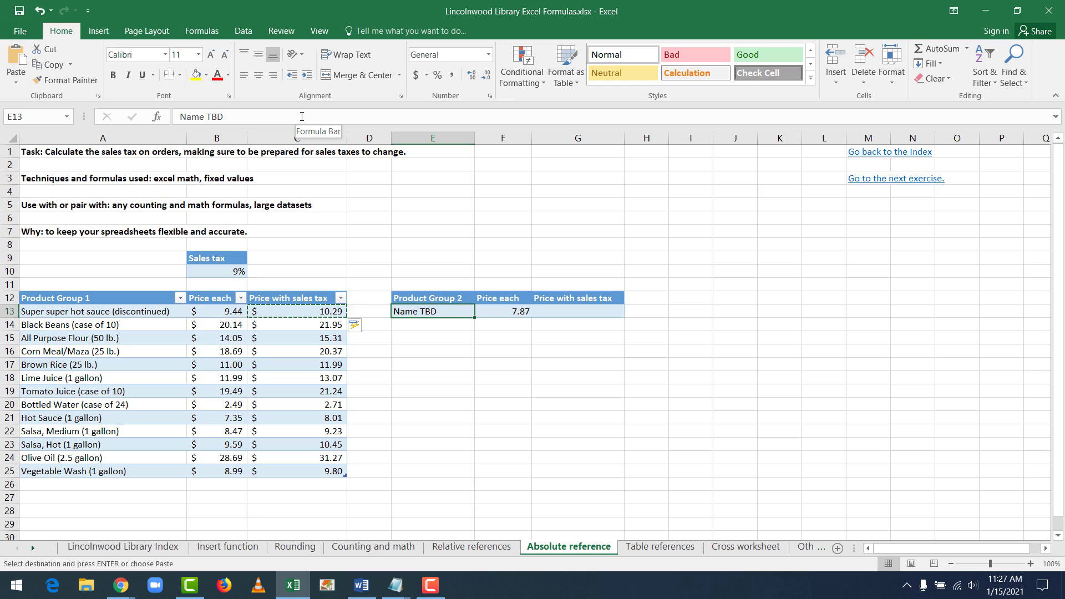
key("Right")
key("Right")
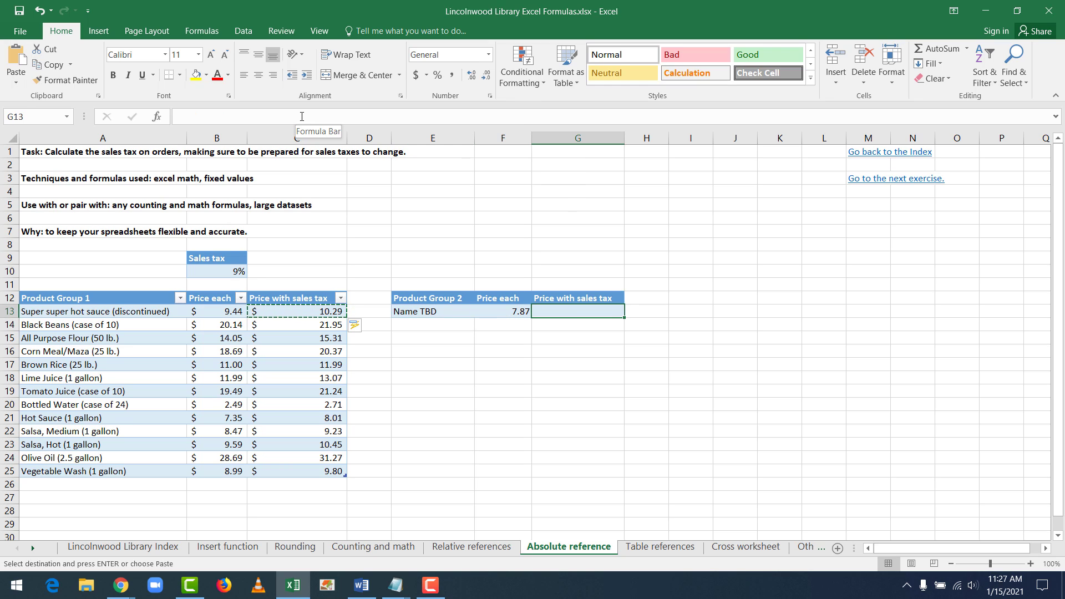
key("ctrl+v")
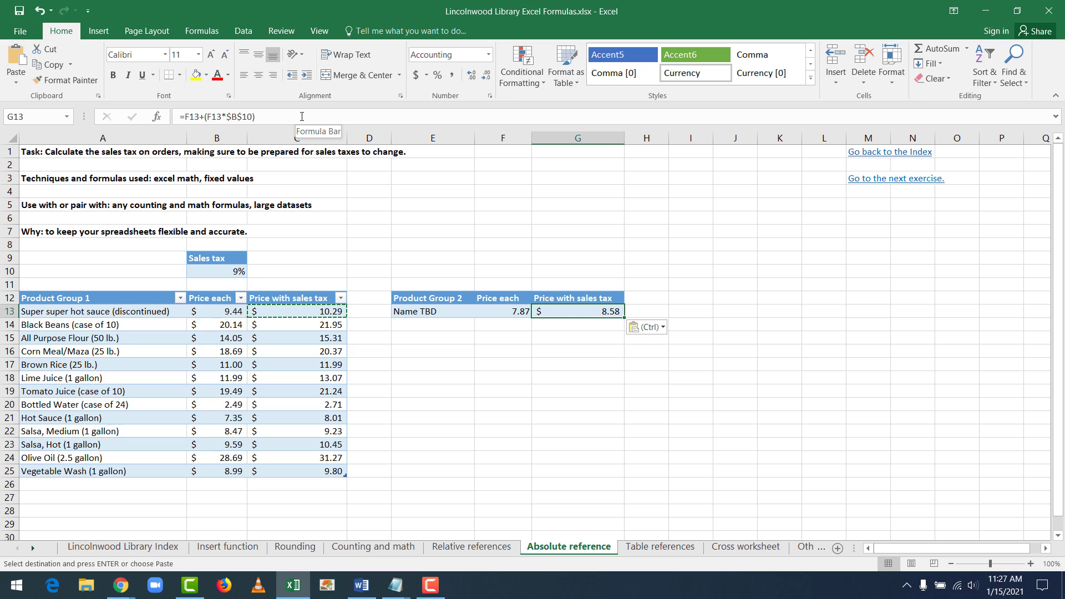
Check which price and sales tax cells the copied formula in G13 references, leaving the formula as it is
left_click(302, 116)
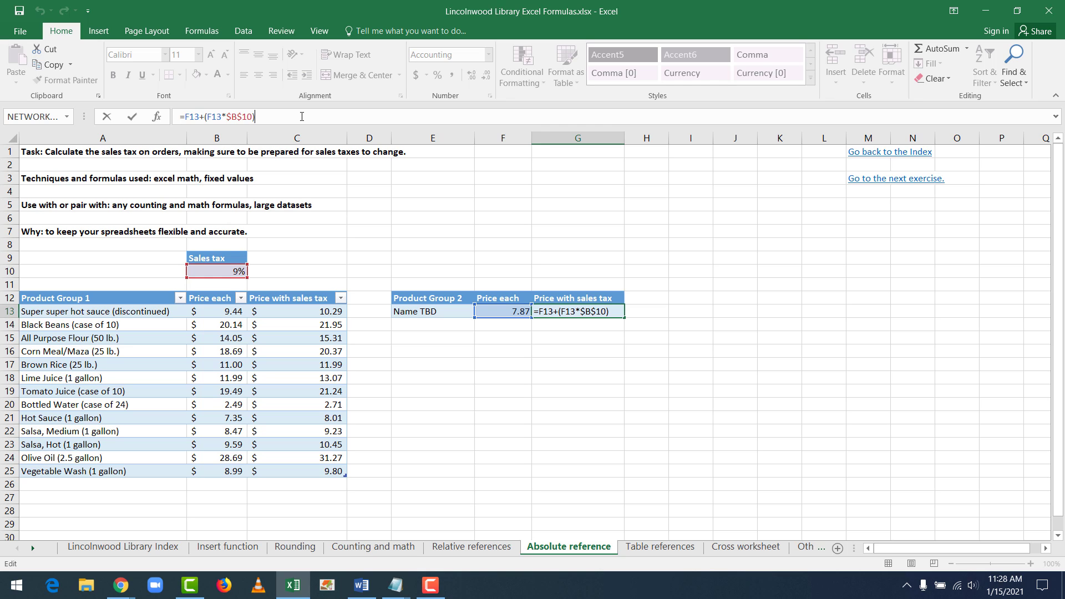
key("Return")
key("Return")
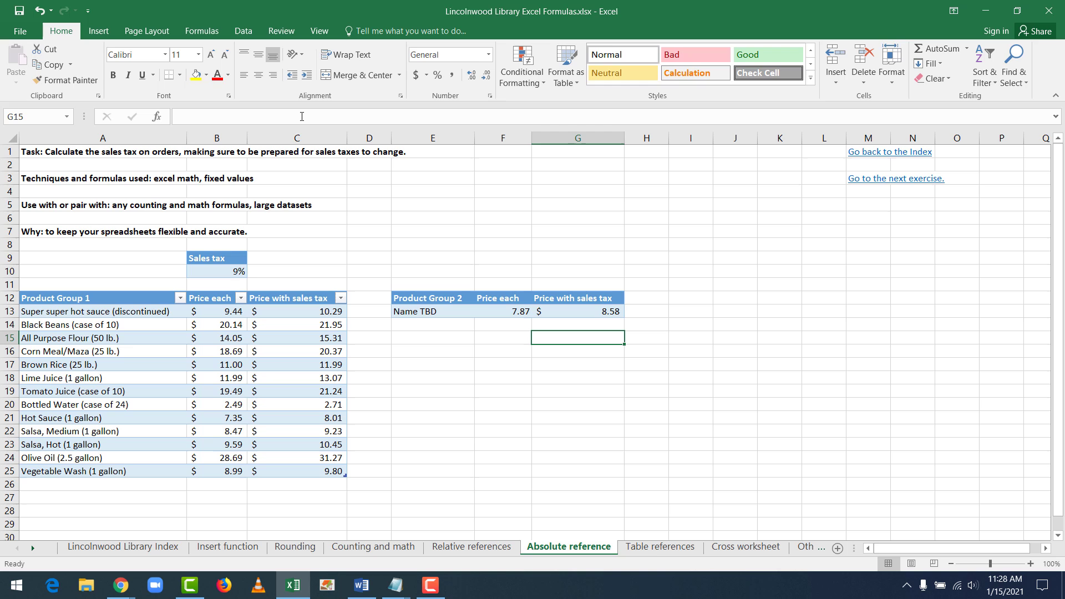
Switch to the Table references sheet and select cell D16 in the STATE column of the Orders table
left_click(653, 548)
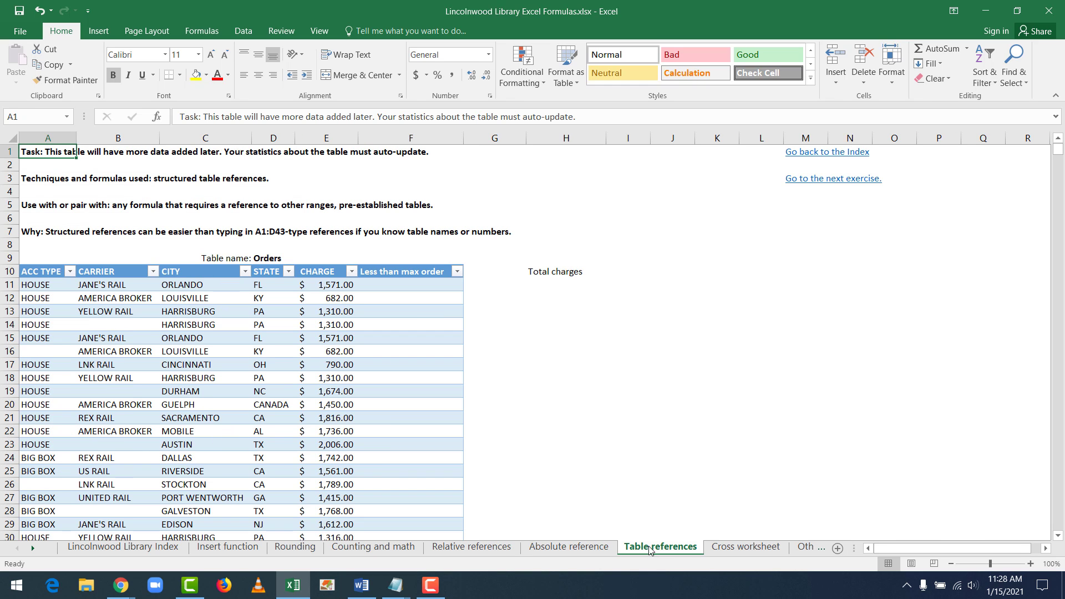
left_click(616, 406)
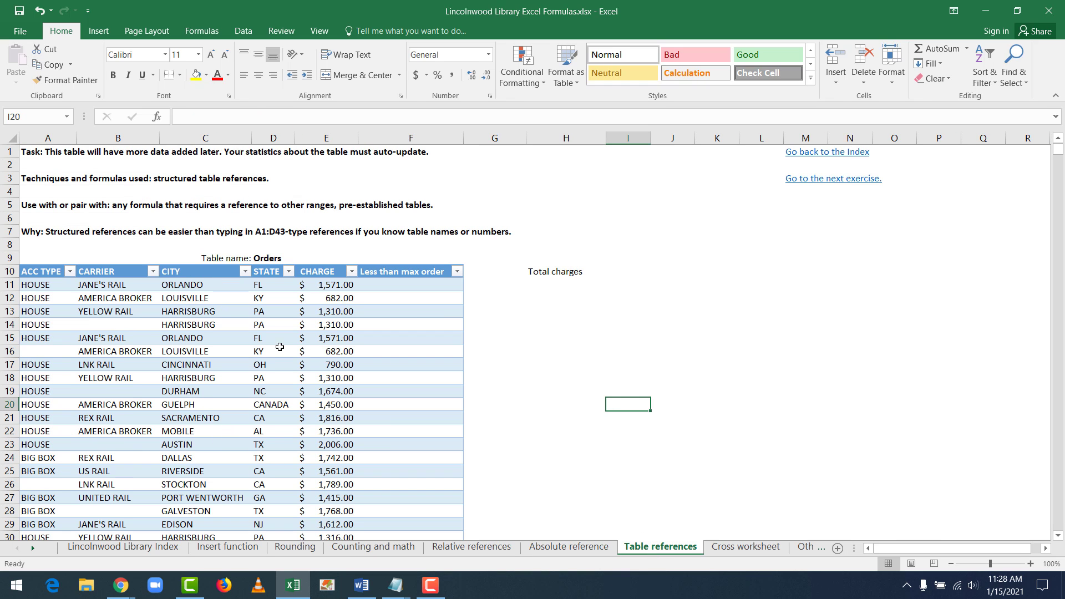
left_click(258, 350)
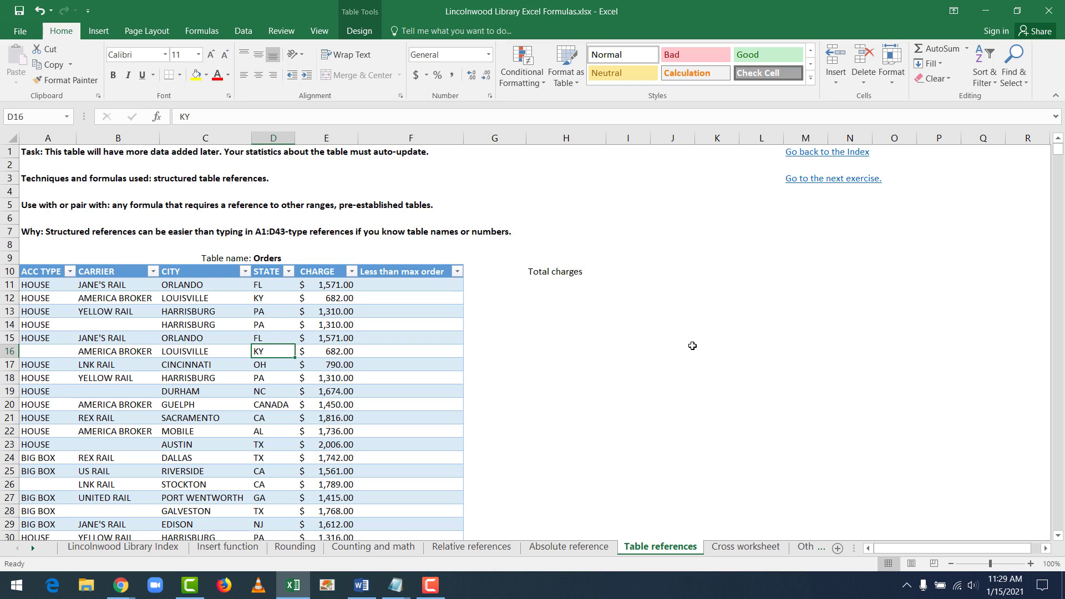
Examine the Orders table's column headers from ACC TYPE to Less than max order and its first data rows
key("Up")
key("Up")
key("Up")
key("Up")
key("Up")
key("Up")
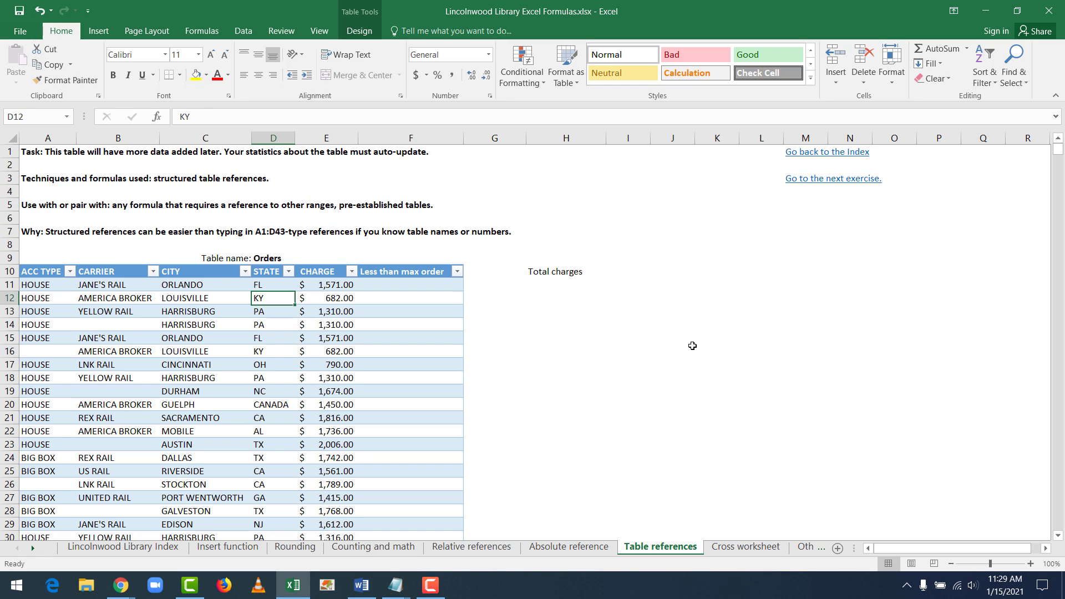
key("Left")
key("Left")
key("Left")
key("Right")
key("Right")
key("Right")
key("Right")
key("Right")
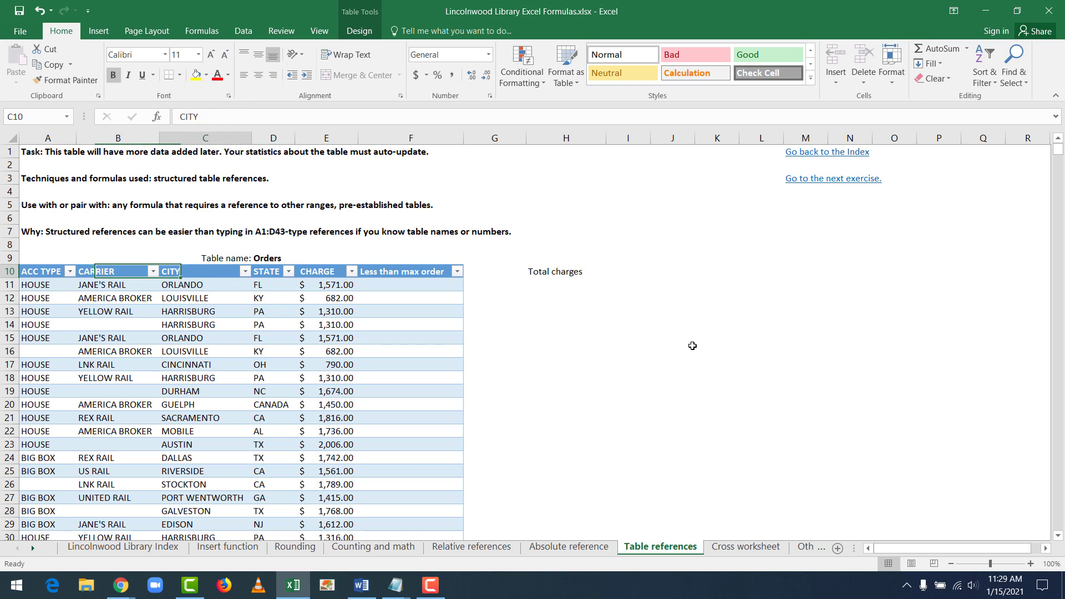
key("Left")
key("Left")
key("Left")
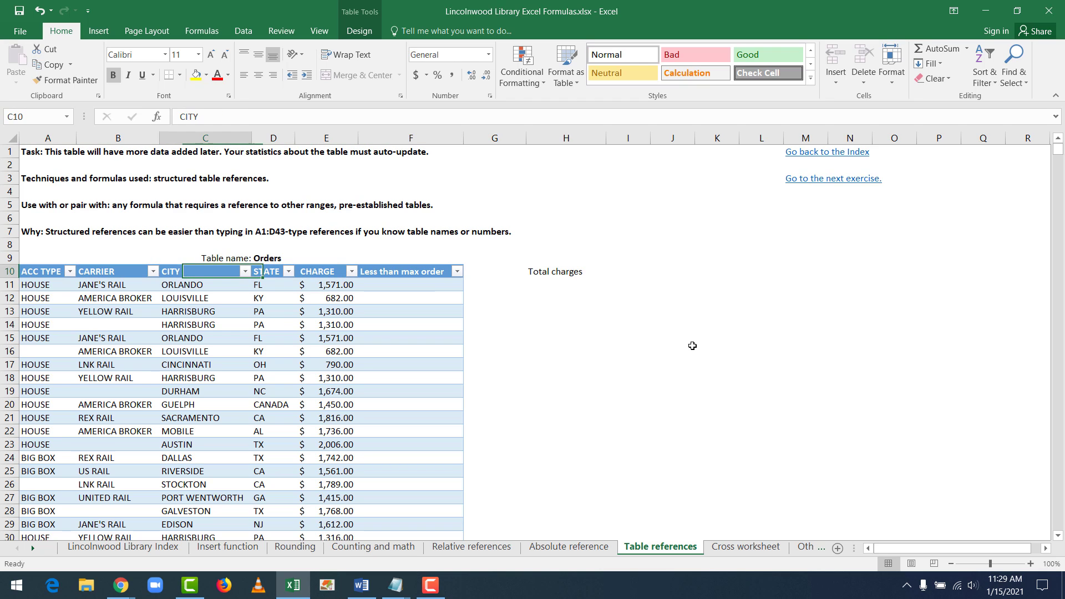
key("Left")
key("Left")
key("Right")
key("Right")
key("Right")
key("Right")
key("Right")
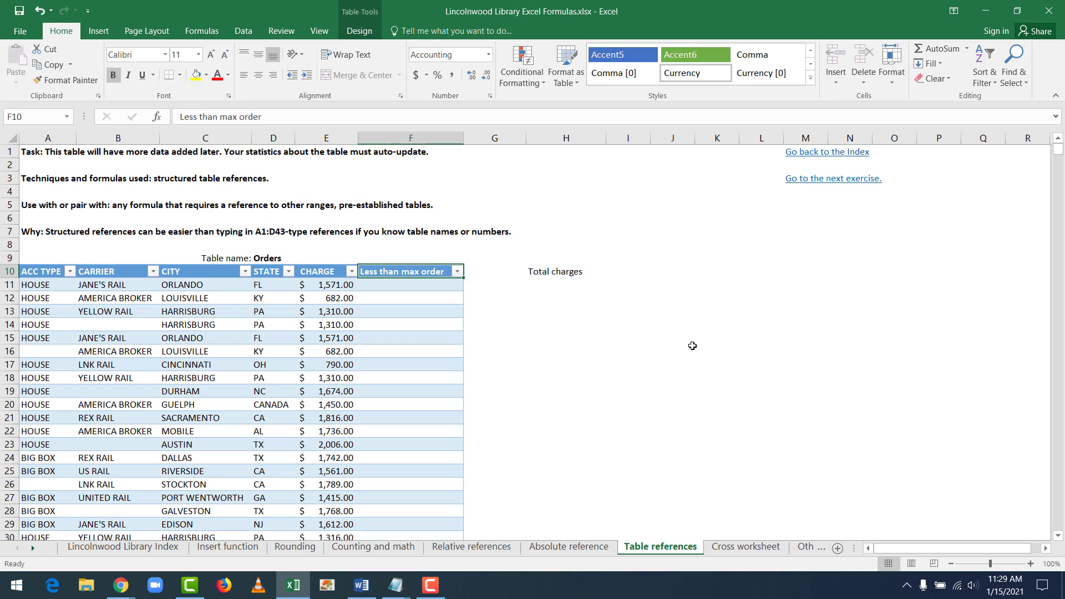
key("Left")
key("Left")
key("Left")
key("Left")
key("Left")
key("Right")
key("Right")
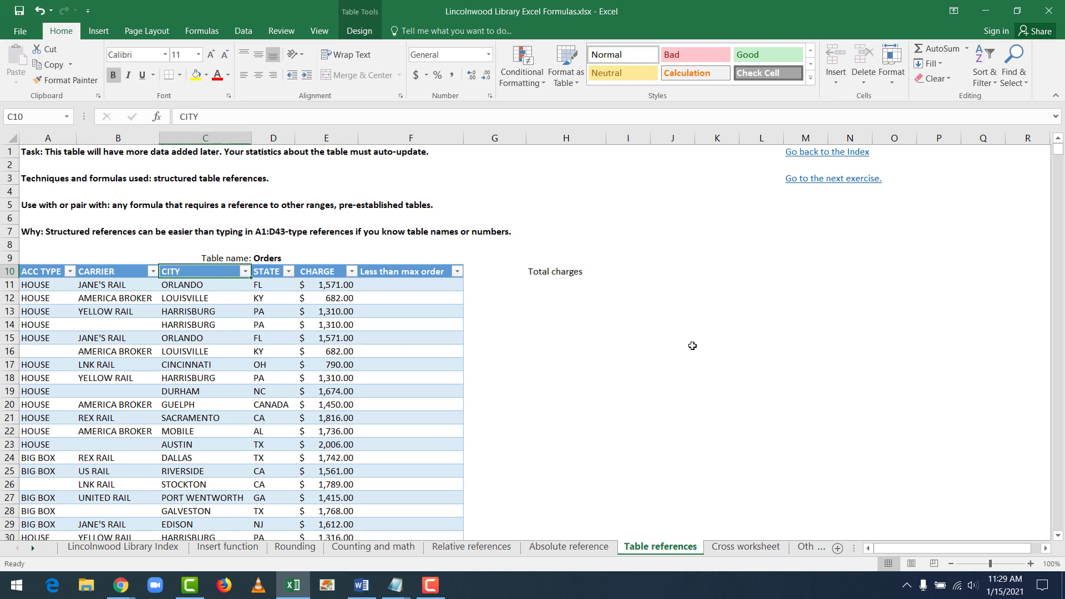
key("Right")
key("Right")
key("Right")
key("Left")
key("Down")
key("Down")
key("Left")
key("Down")
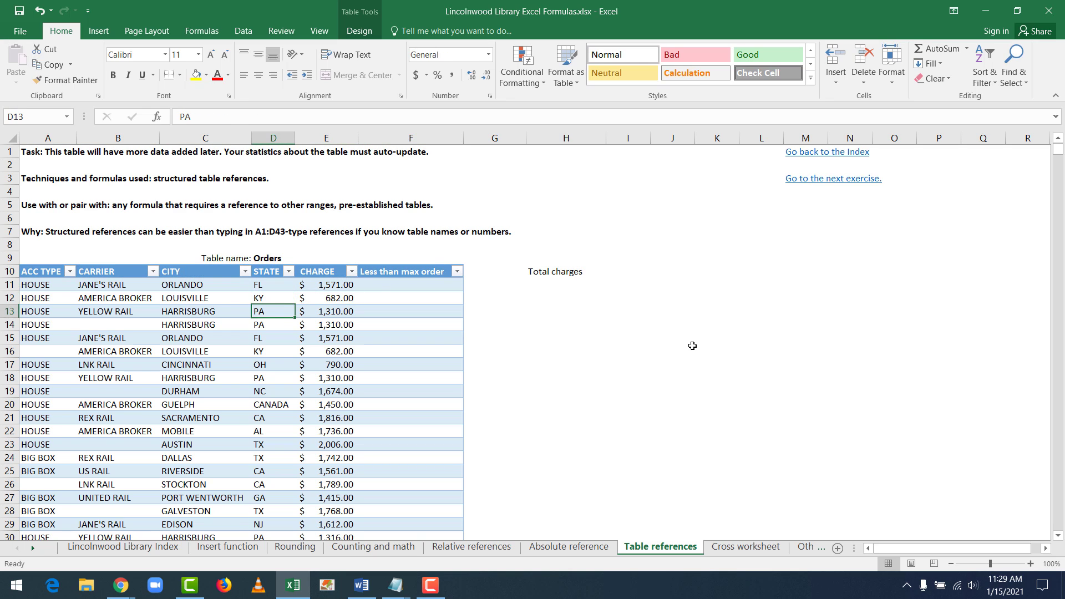
key("Left")
key("Down")
key("Right")
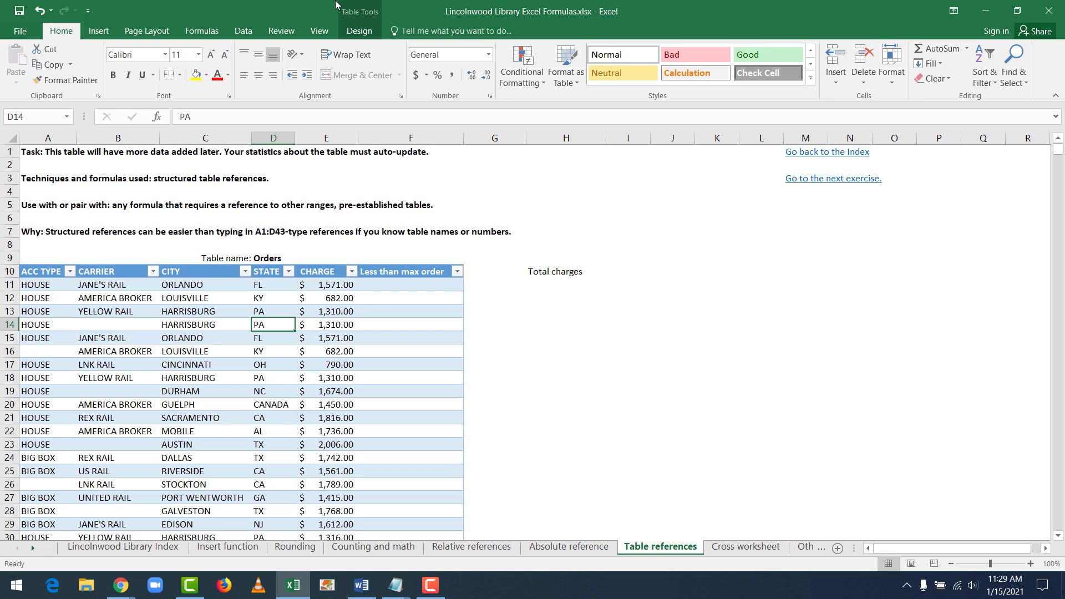
Check the table name of the Orders table in its table design properties, leaving the name as it is
left_click(619, 368)
left_click(222, 354)
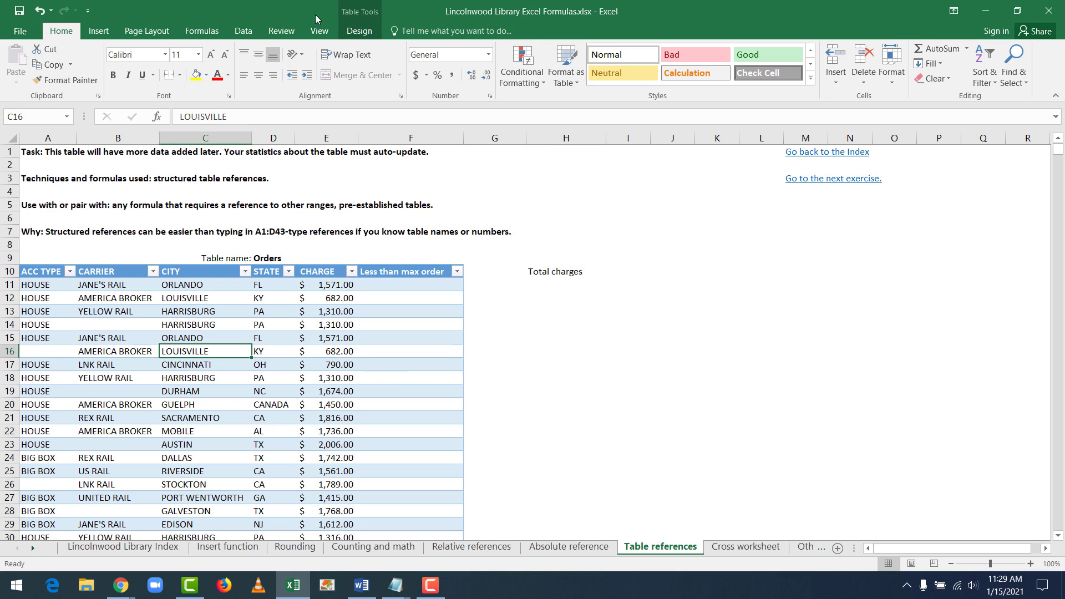
left_click(359, 31)
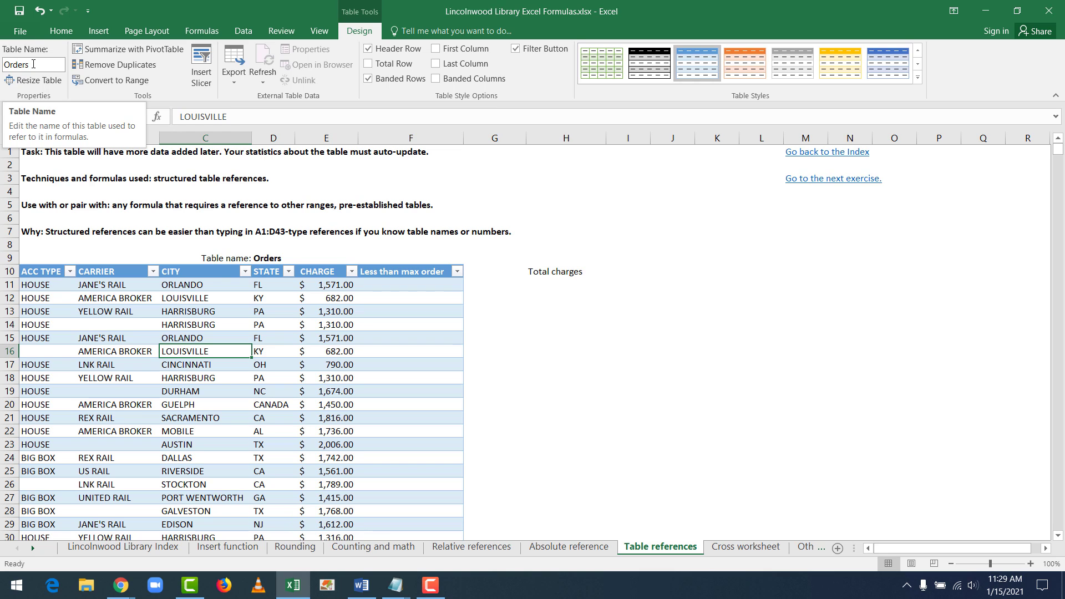
left_click(773, 337)
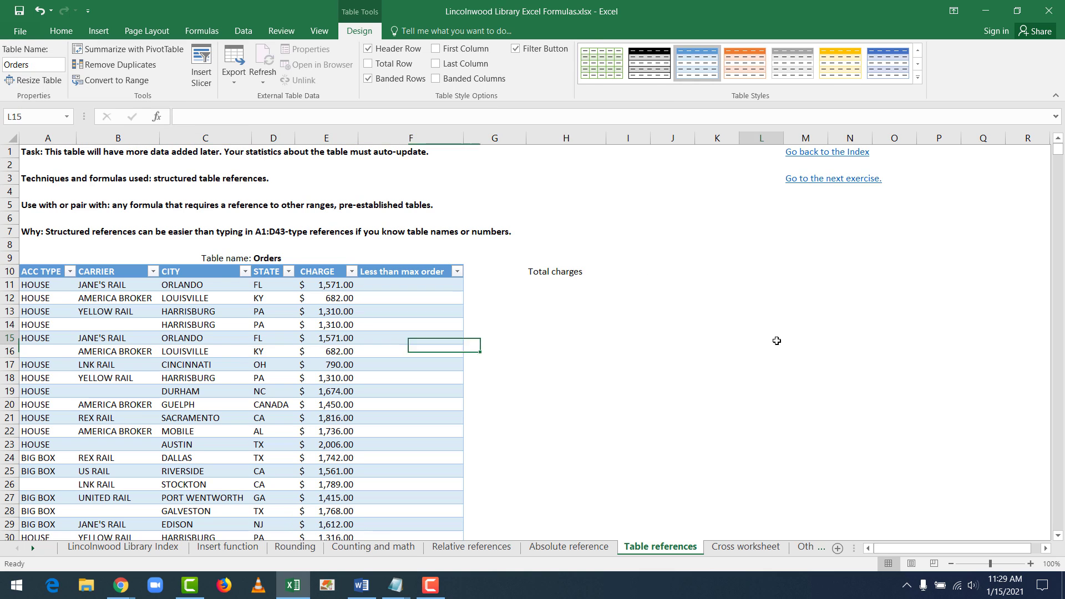
Compare the empty Total charges cell H11 outside the Orders table with the Less than max order cells F11 to F14 inside it
left_click(545, 283)
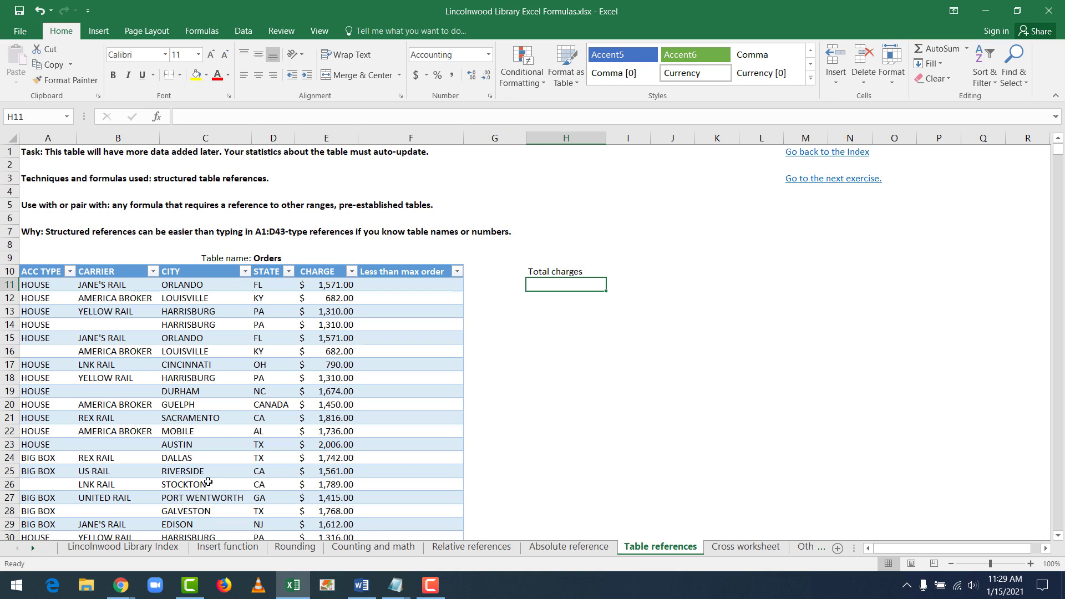
left_click(193, 324)
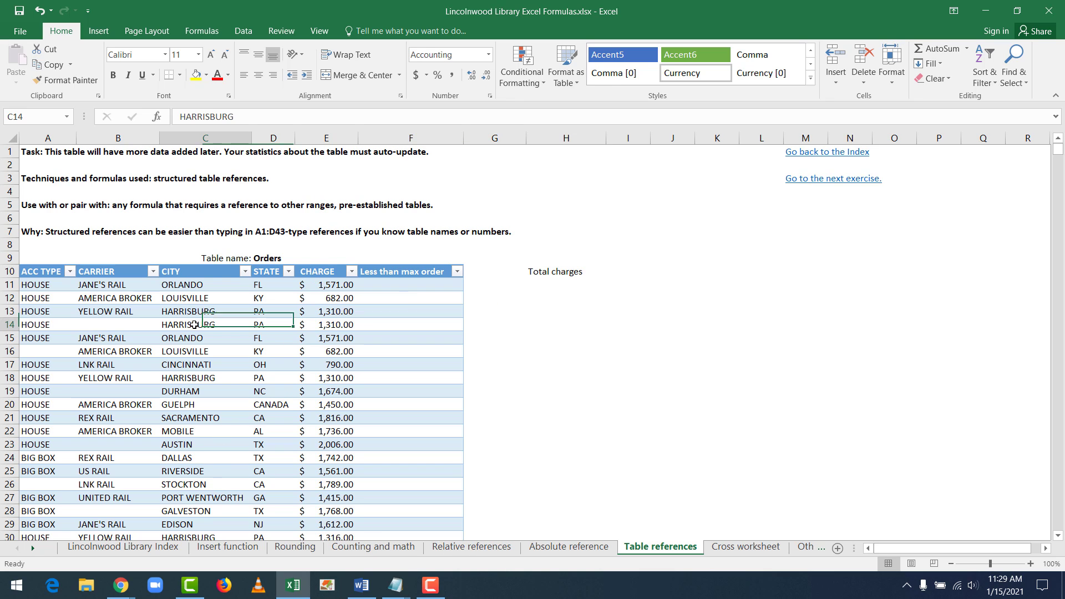
left_click(411, 285)
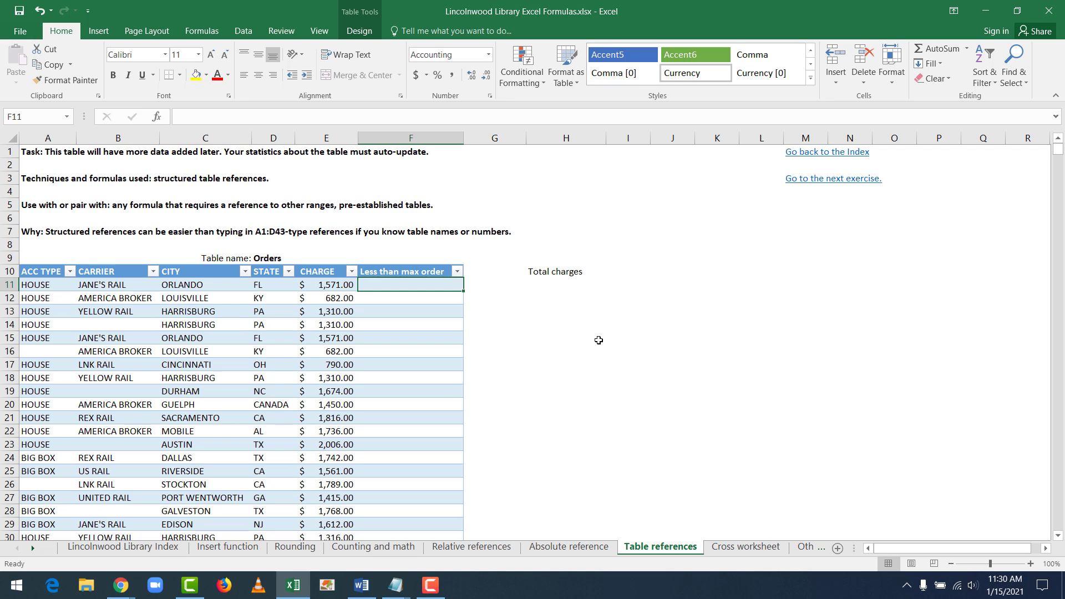
key("Left")
key("Right")
key("Down")
key("Down")
key("Down")
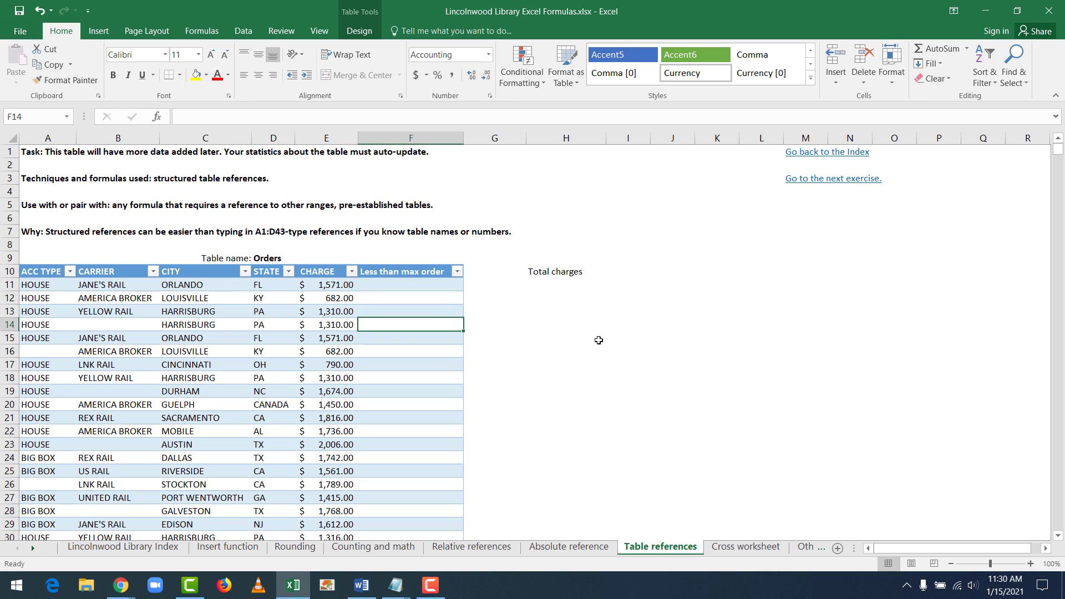
key("Up")
key("Up")
key("Up")
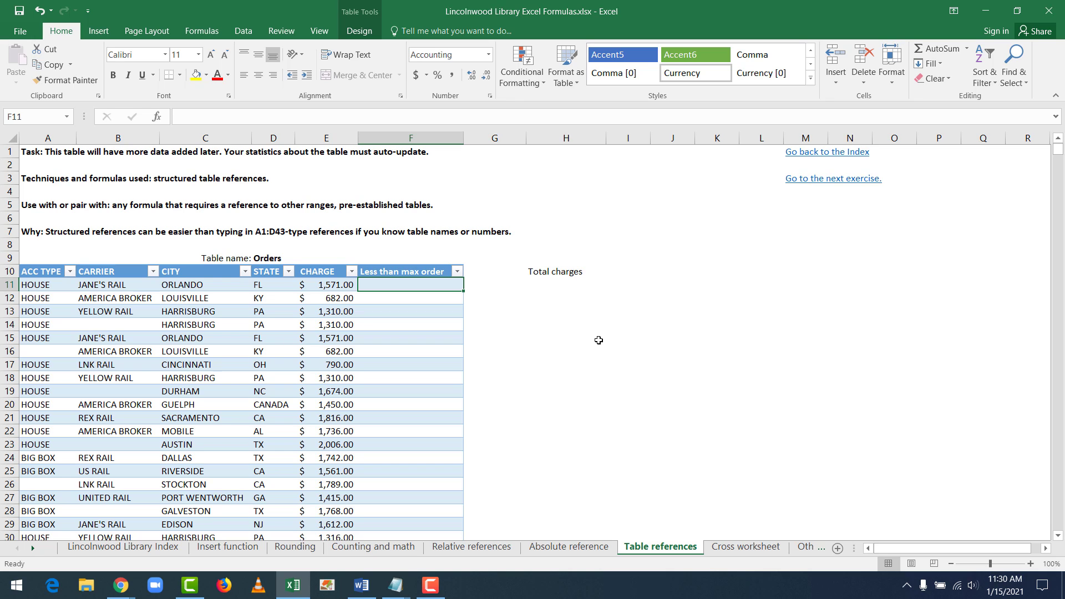
Start the formula =MAX([CHARGE])- in F11, checking that the CHARGE reference spans the whole table column
type("=")
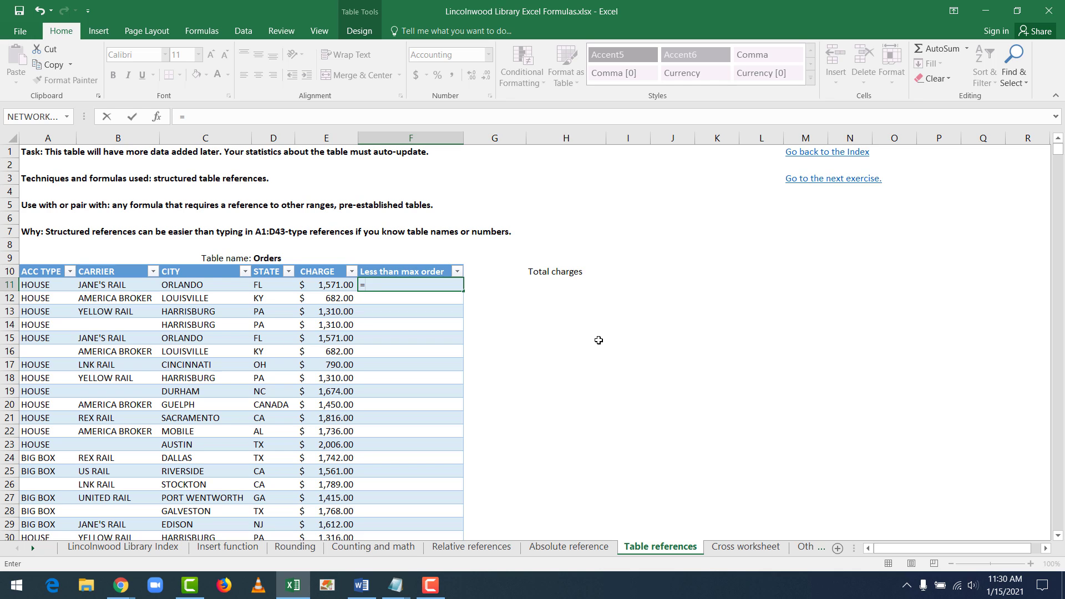
type("AX(")
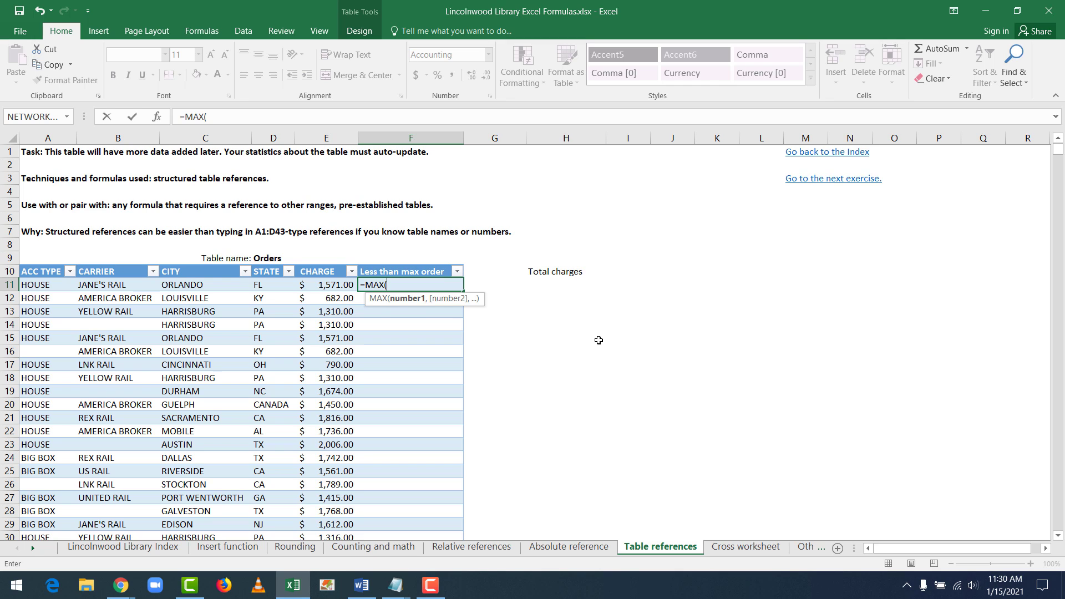
type("[")
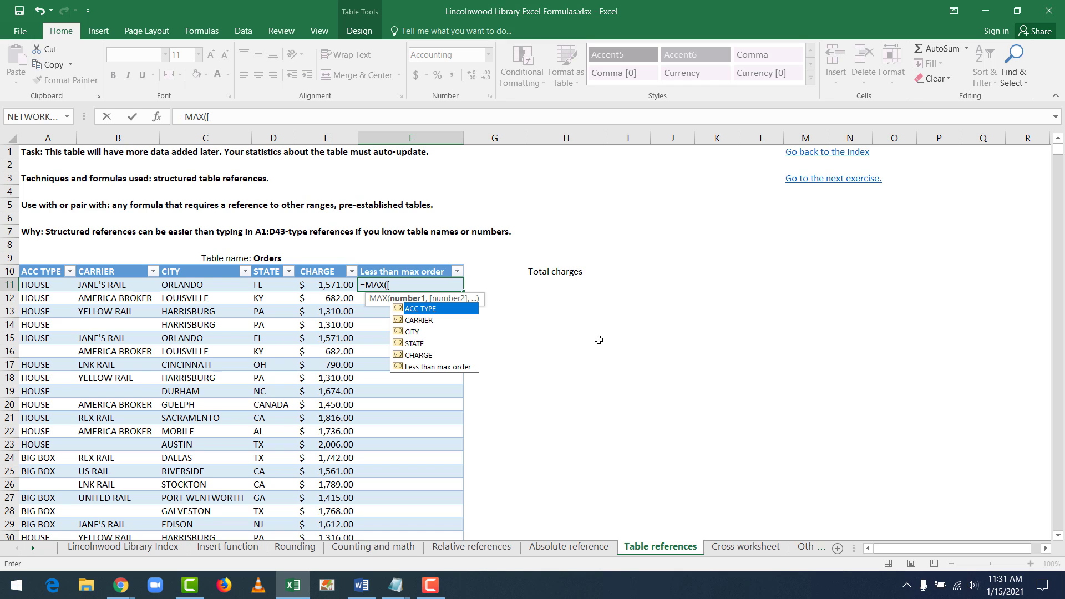
type("CHARGE")
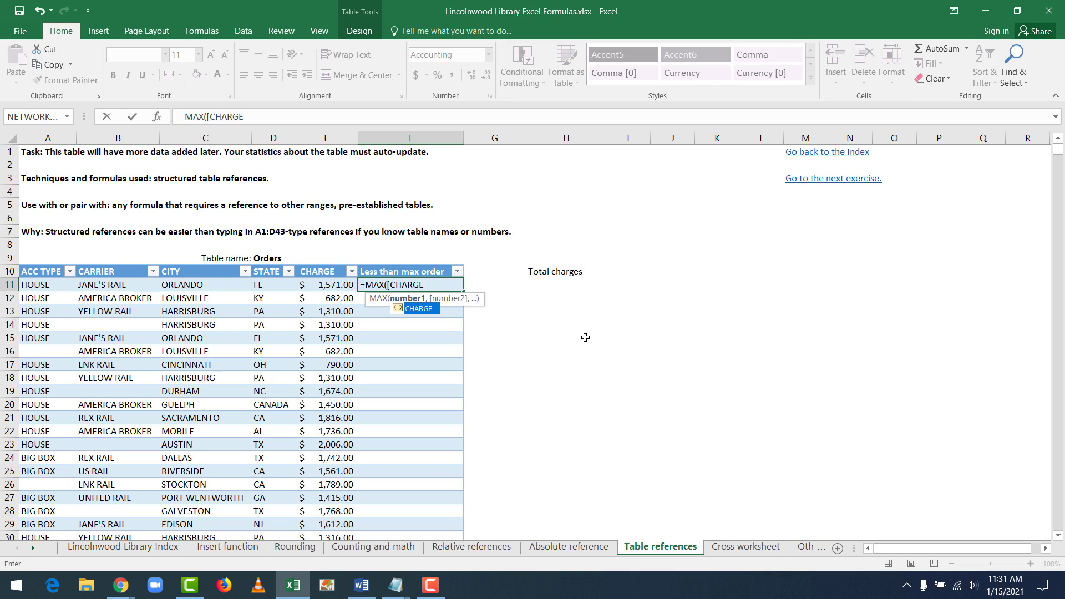
type("]")
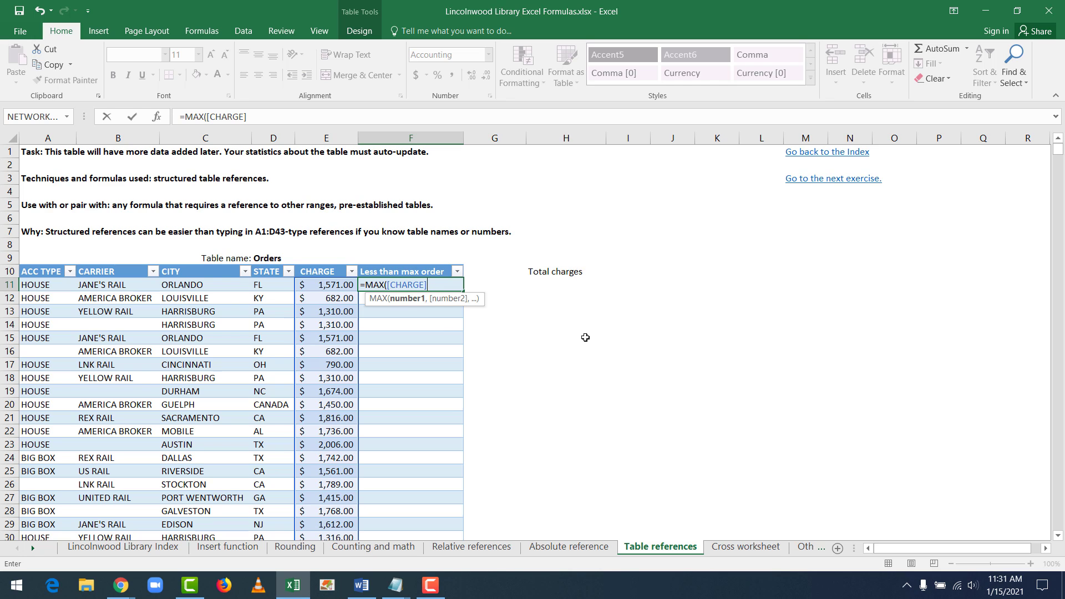
scroll(584, 337, "down", 20)
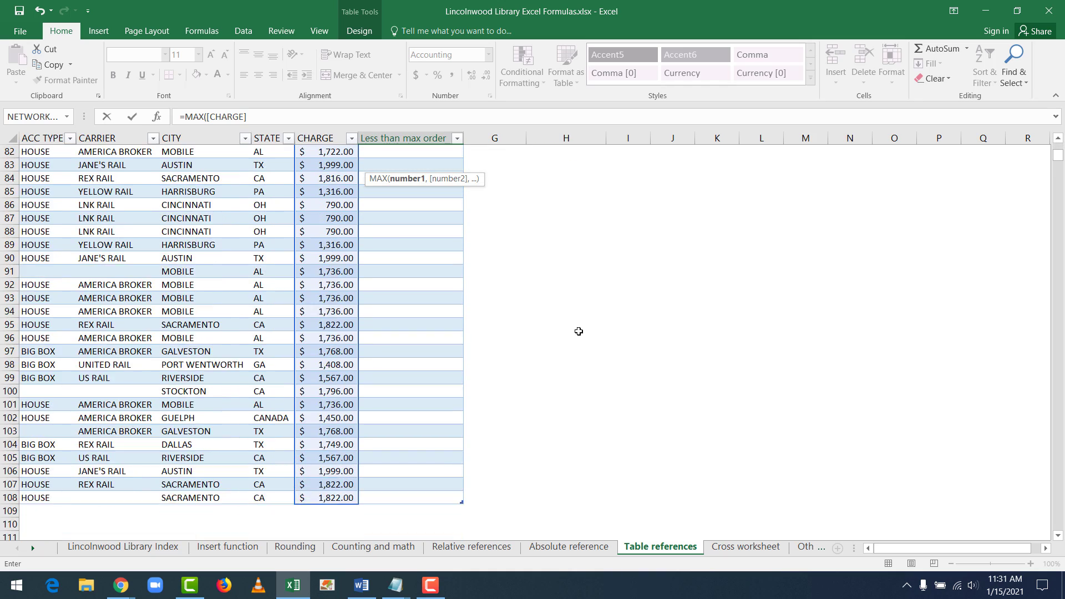
scroll(578, 331, "down", 5)
scroll(579, 331, "up", 20)
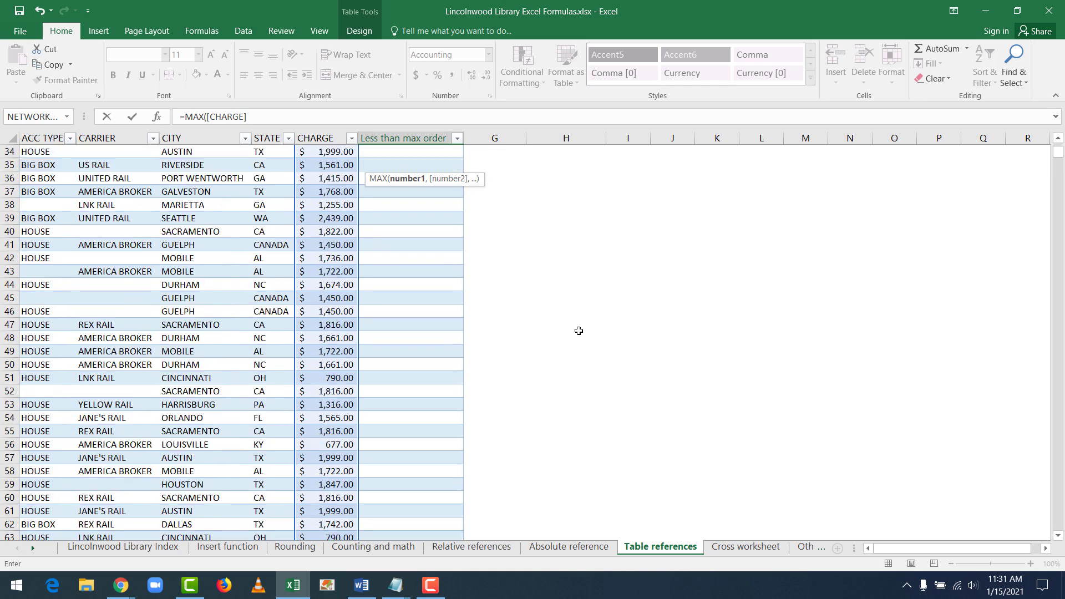
scroll(579, 331, "up", 11)
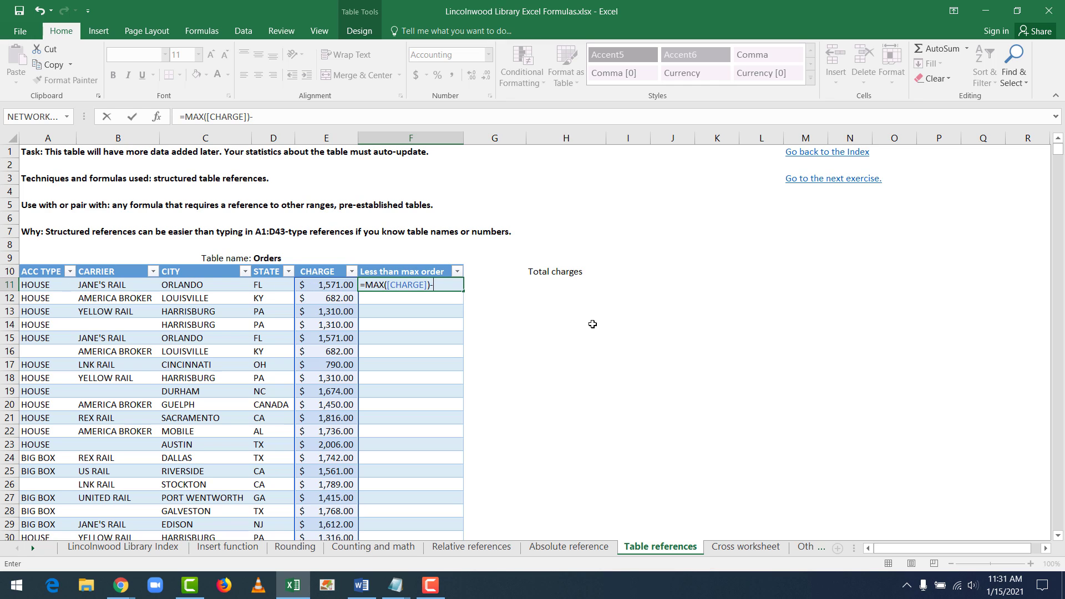
type("[")
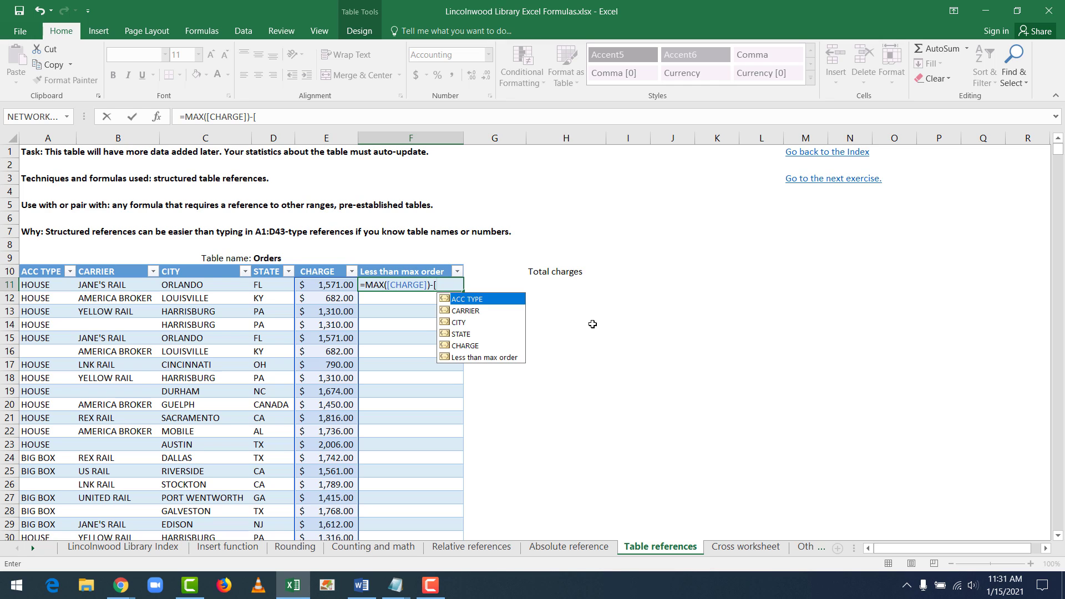
type("@")
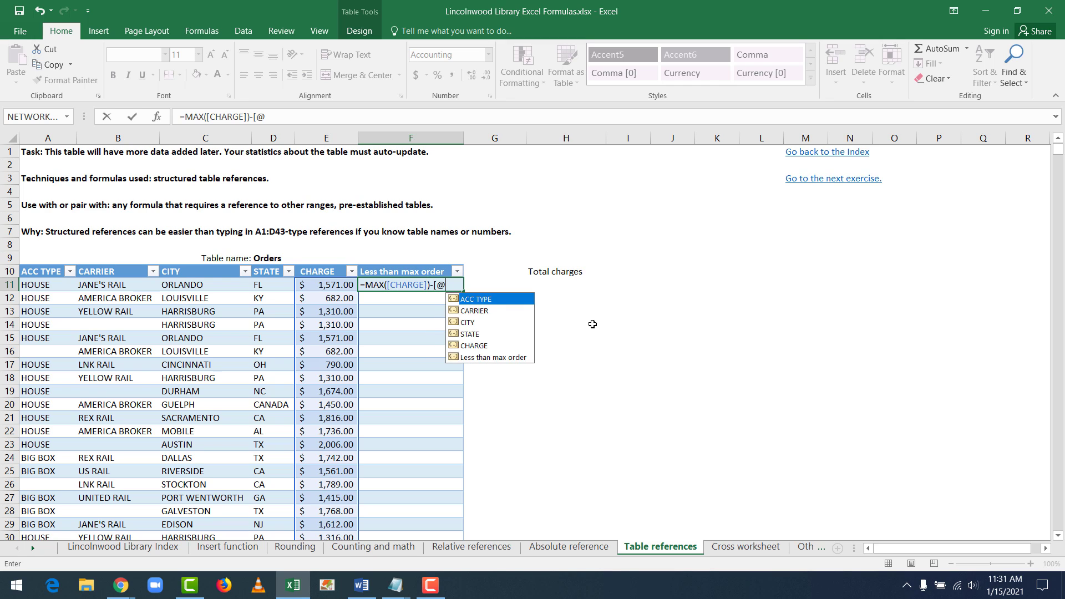
type("CHARGE")
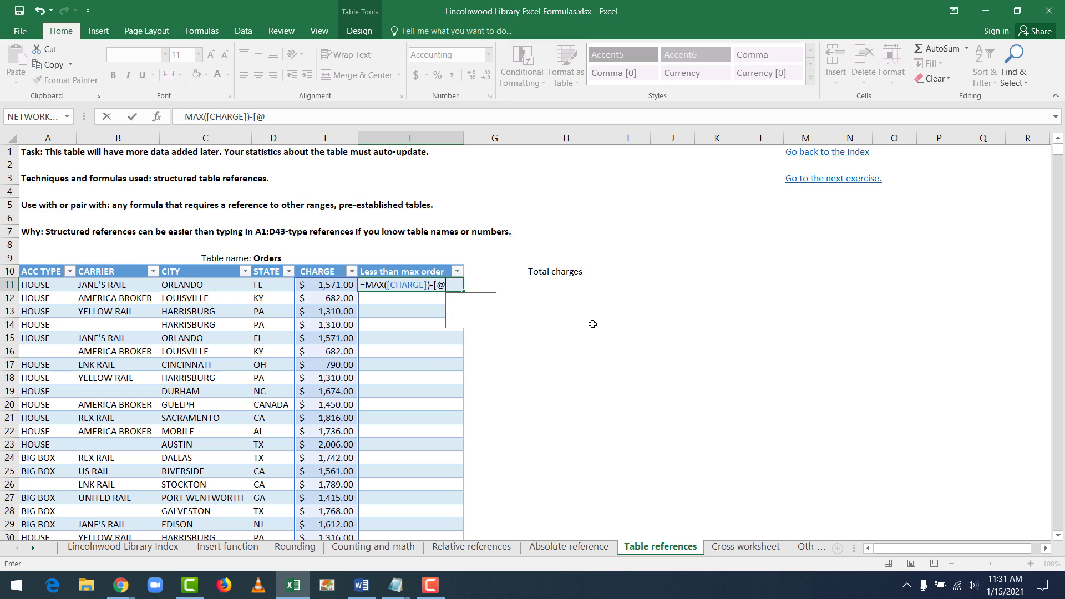
type("]")
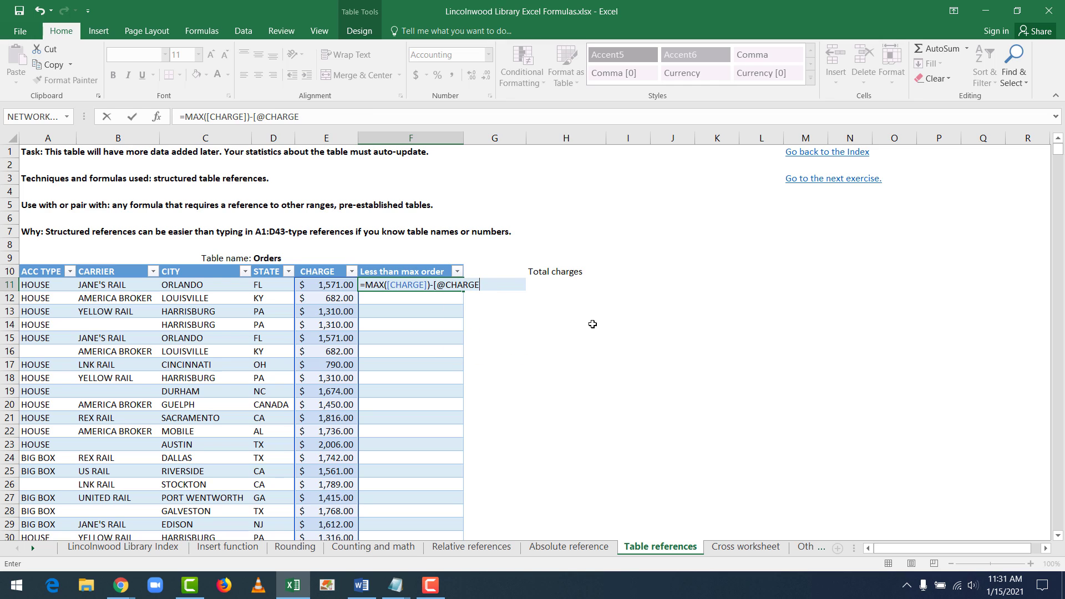
key("BackSpace")
key("BackSpace")
key("BackSpace")
key("BackSpace")
key("BackSpace")
key("BackSpace")
key("BackSpace")
key("BackSpace")
key("BackSpace")
left_click(326, 286)
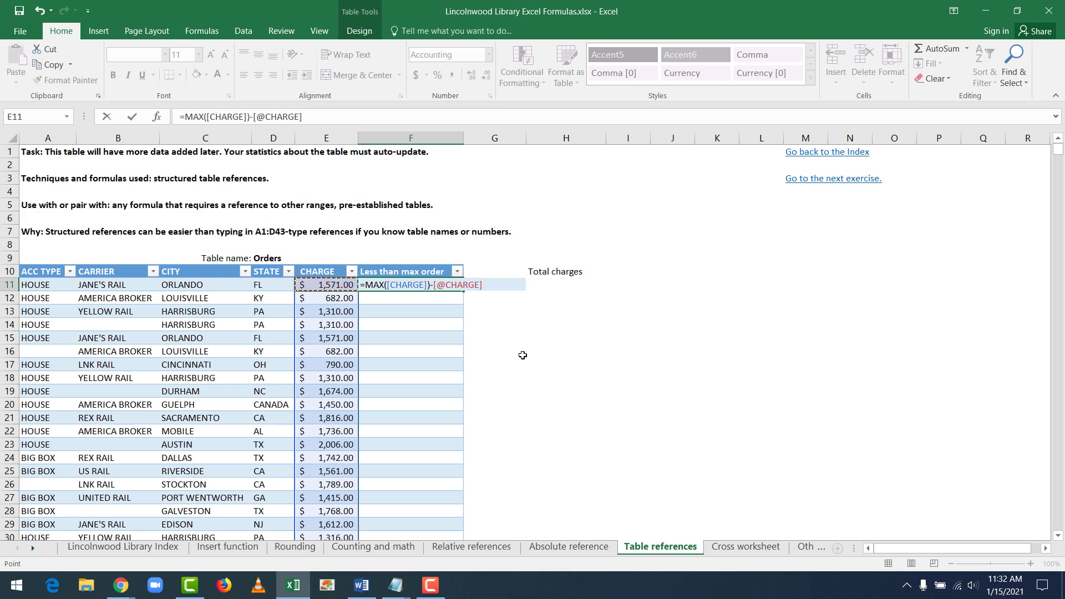
key("Return")
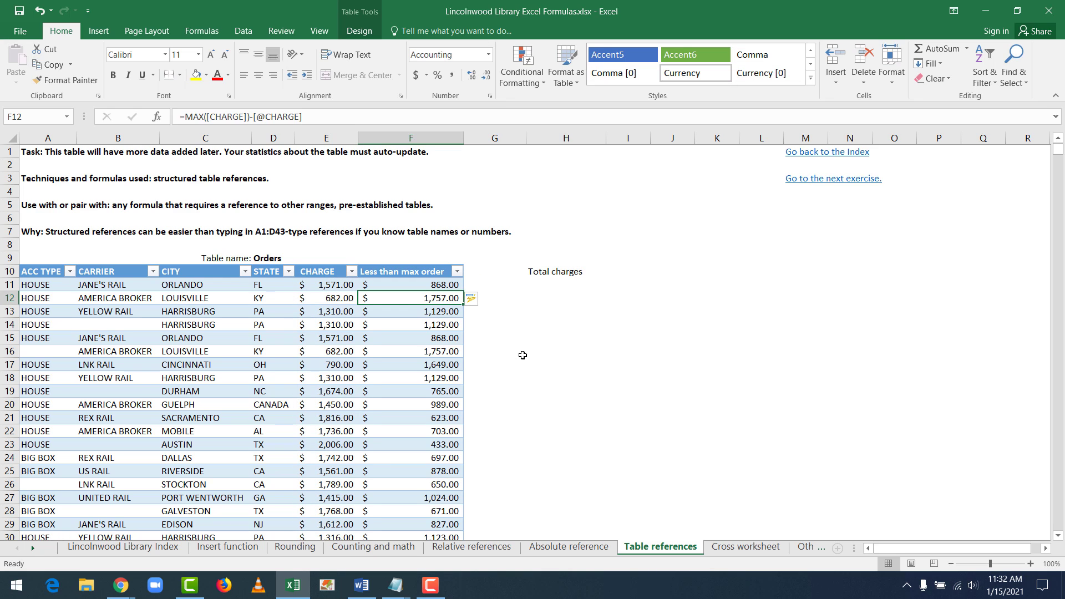
Review the Less than max order column down to row 108, including the Seattle order in F39
scroll(445, 376, "down", 8)
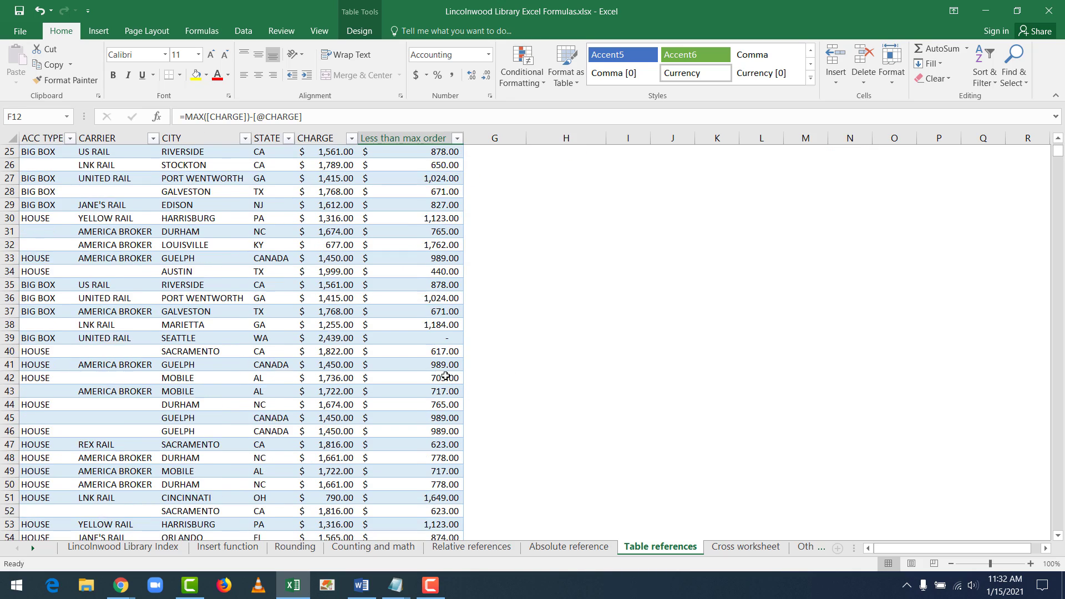
scroll(445, 376, "down", 20)
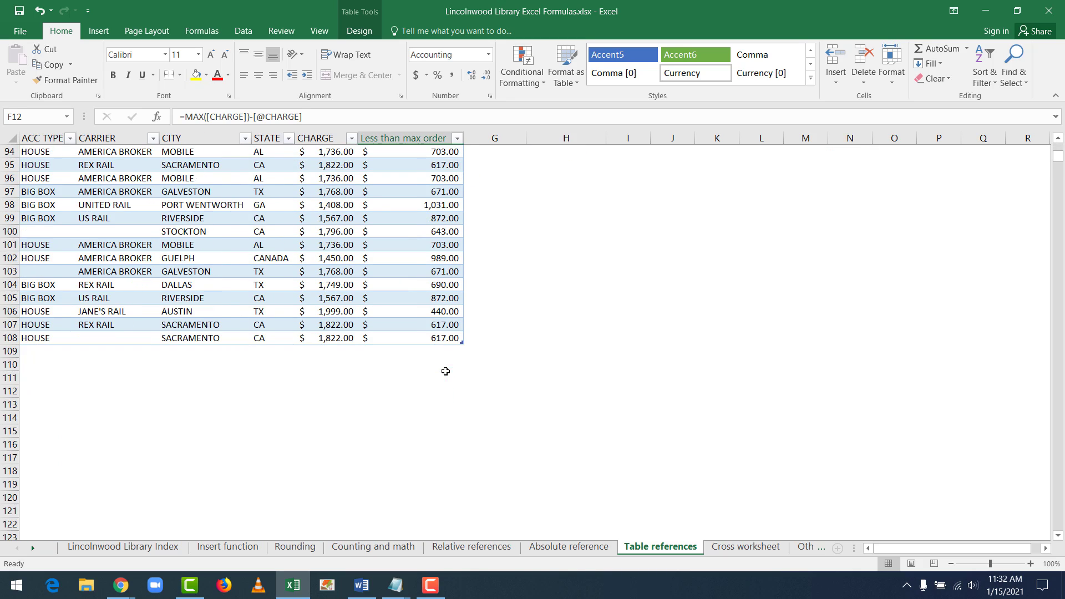
scroll(446, 371, "up", 18)
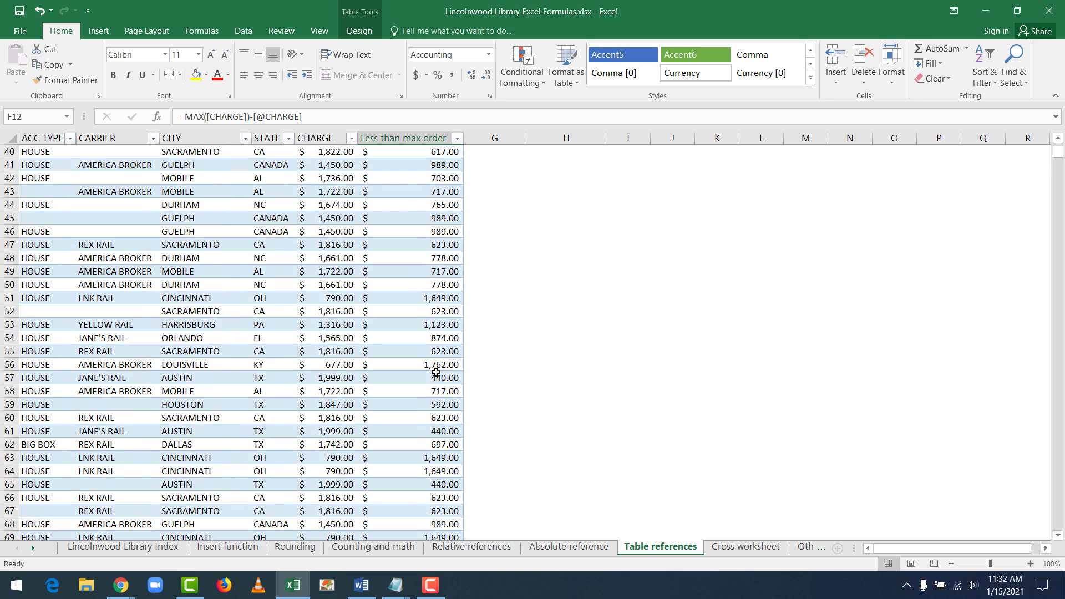
scroll(436, 373, "up", 6)
left_click(443, 377)
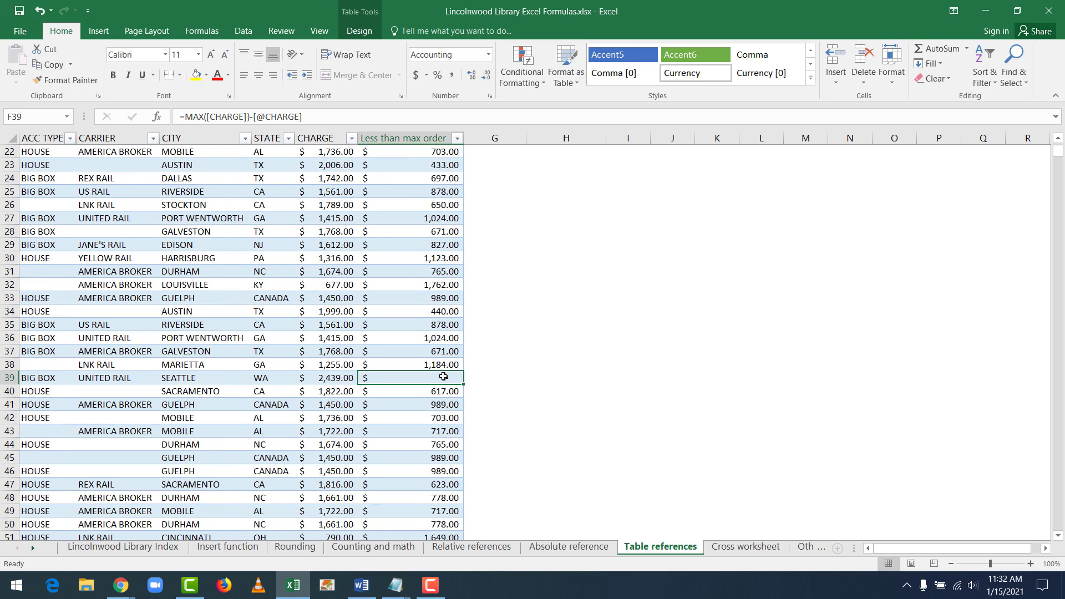
scroll(332, 368, "up", 7)
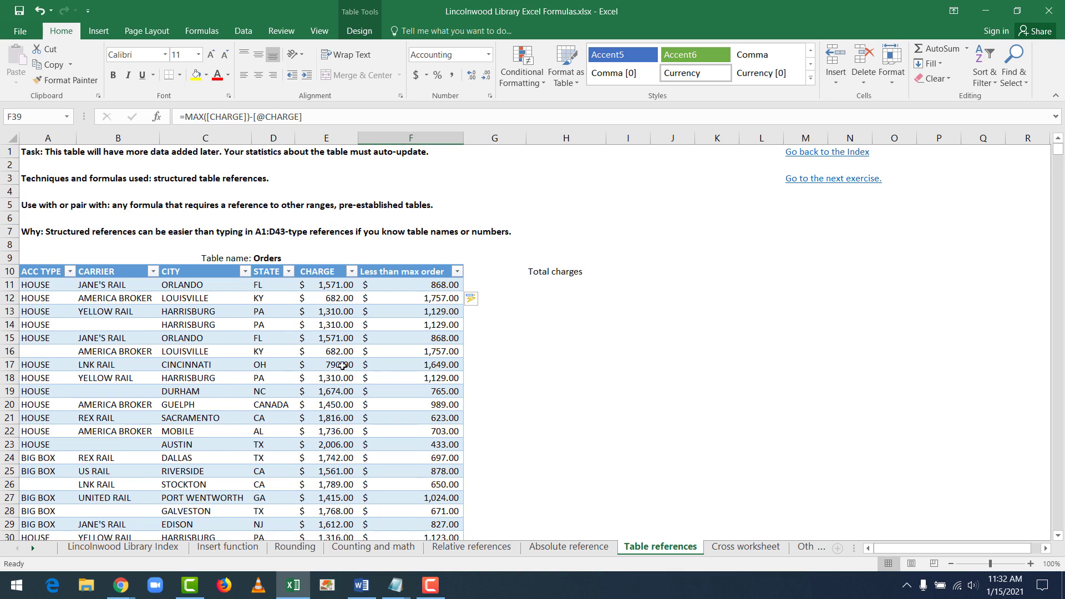
Select cell H11 below the Total charges label
left_click(566, 286)
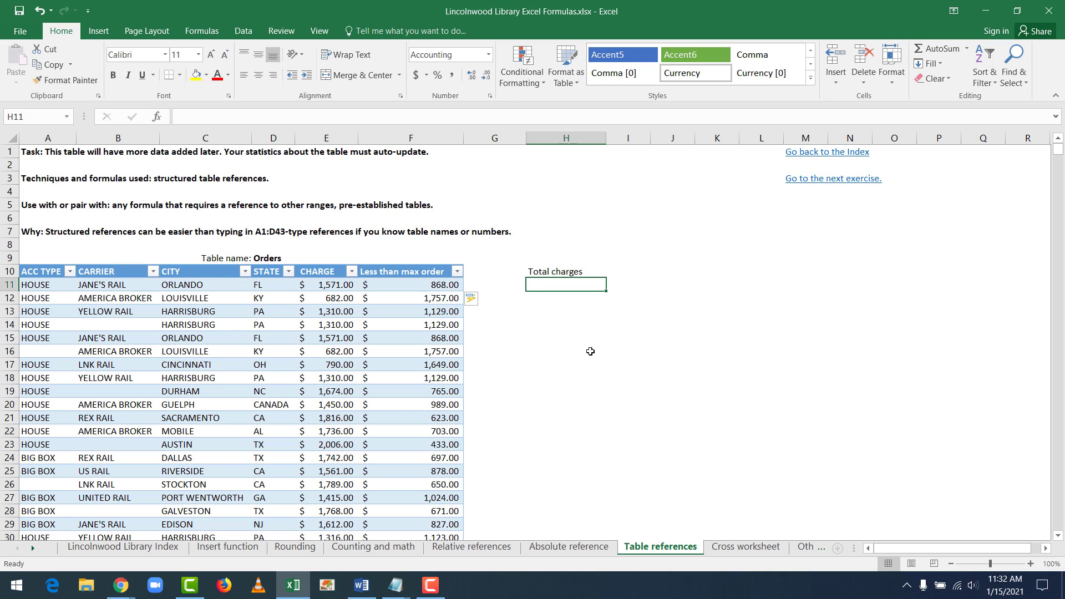
Enter =SUM(Orders[CHARGE]) in the cell under Total charges, using a structured reference to the Orders table
type("=")
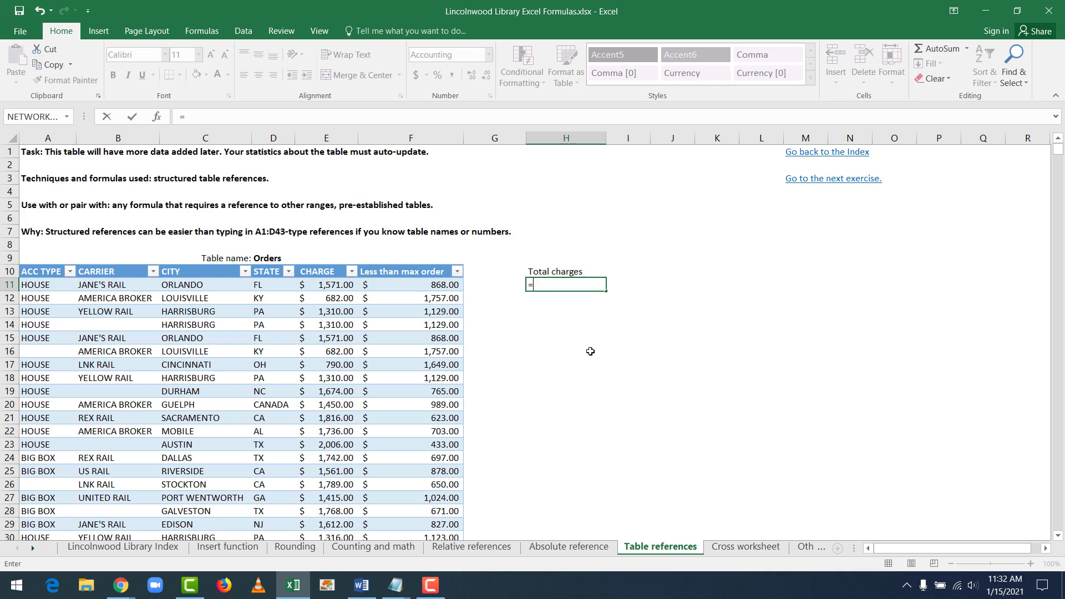
type("sum(")
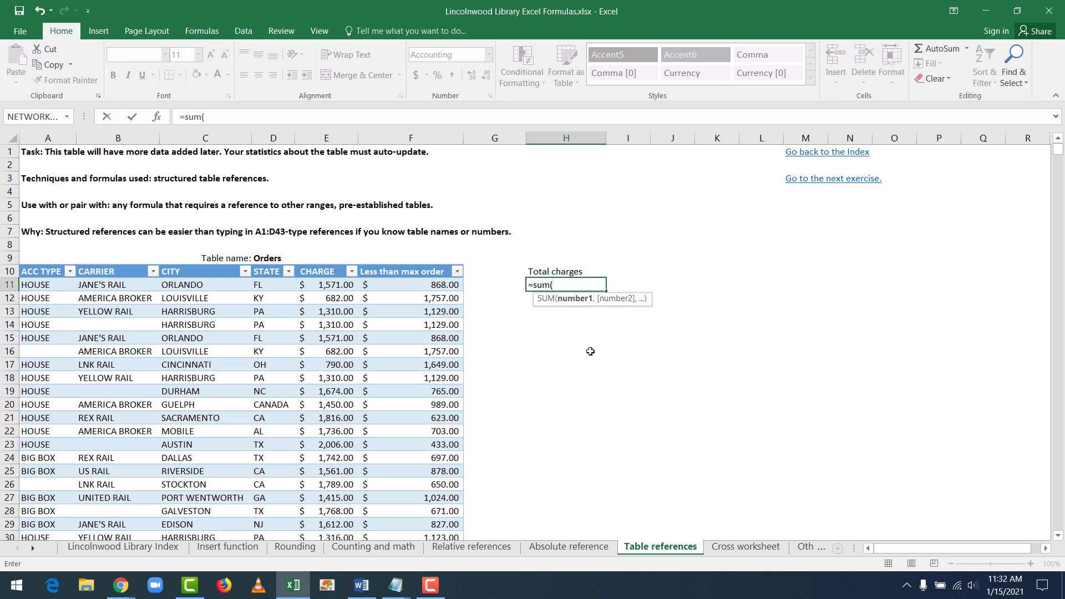
type("Ord")
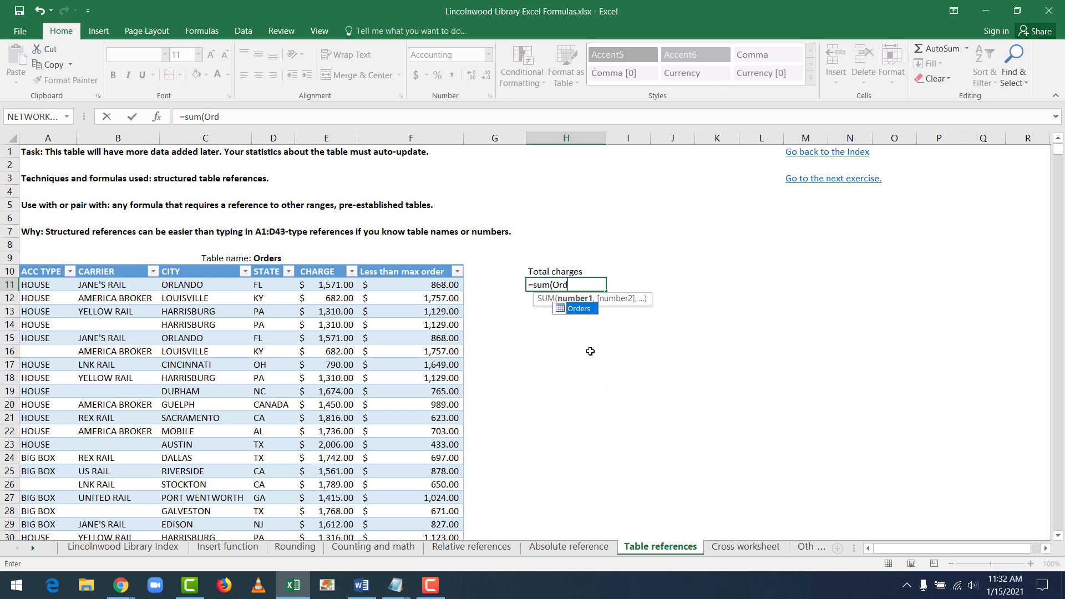
type("ers[")
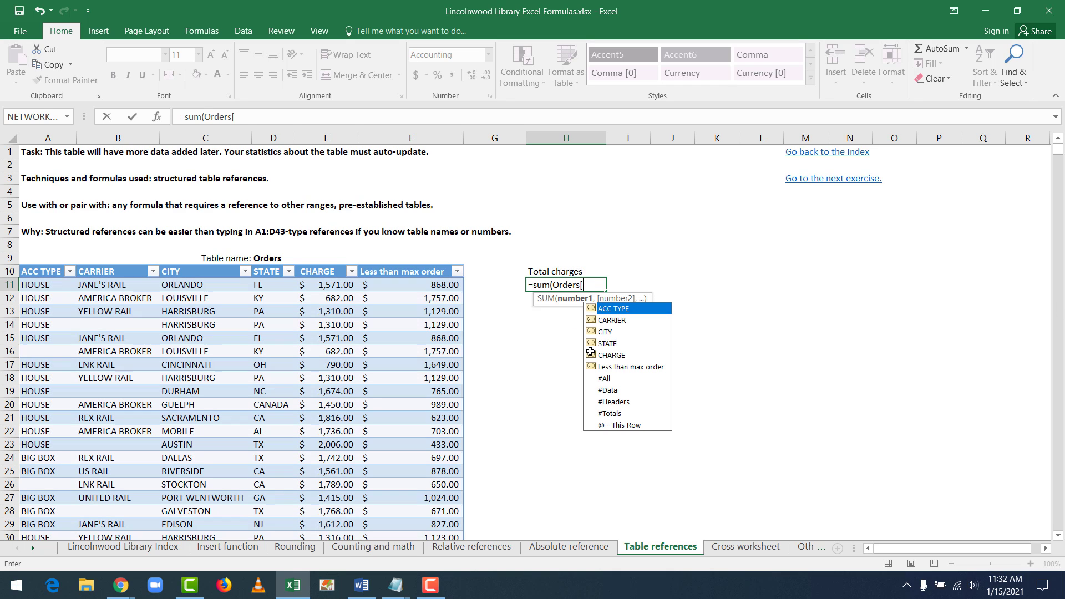
type("C")
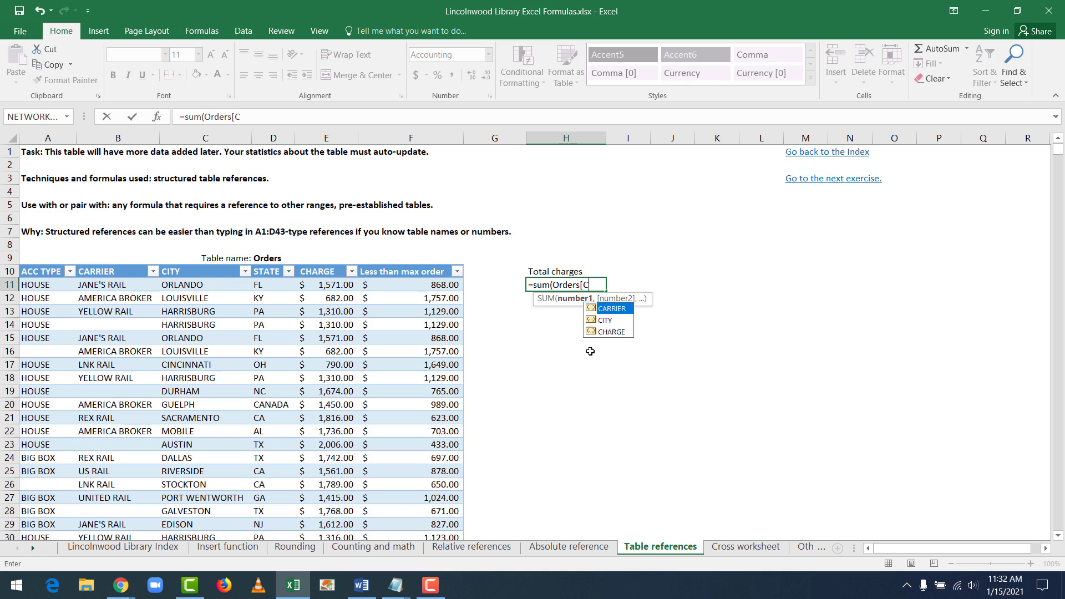
type("HARGE")
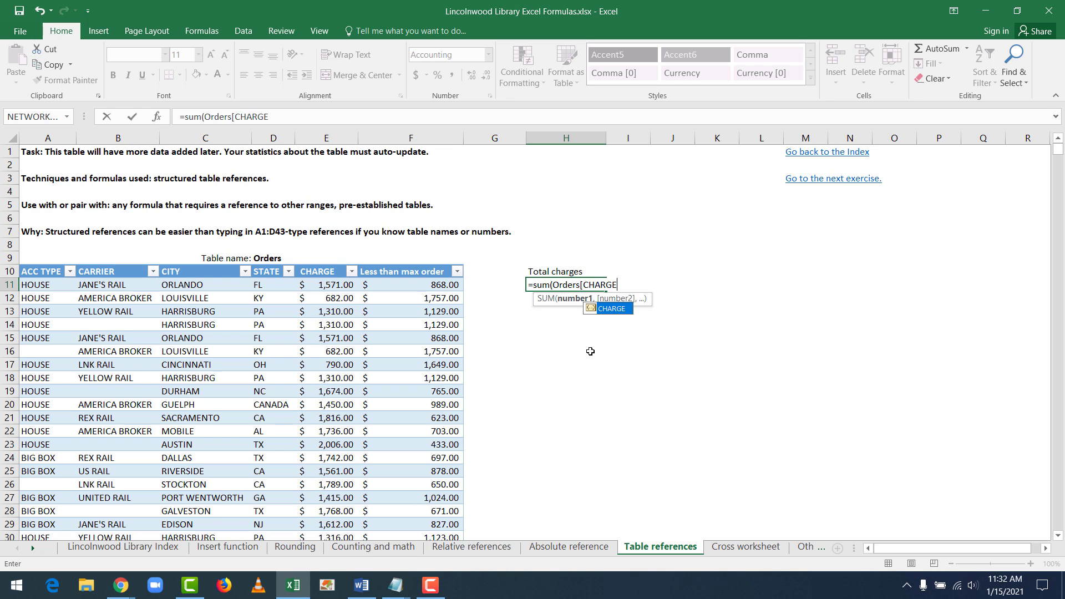
type("])")
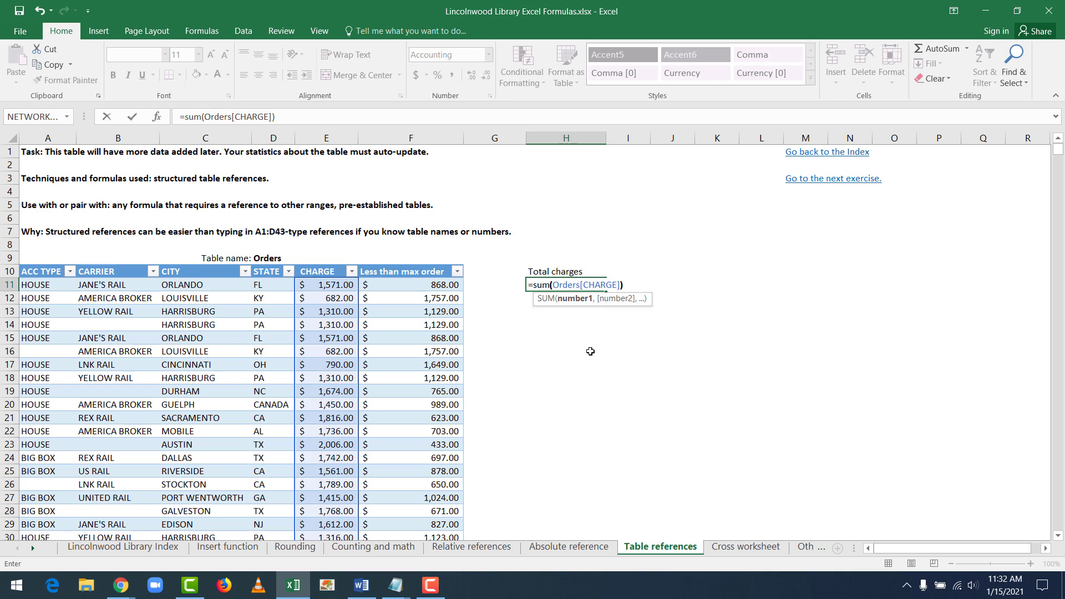
key("Return")
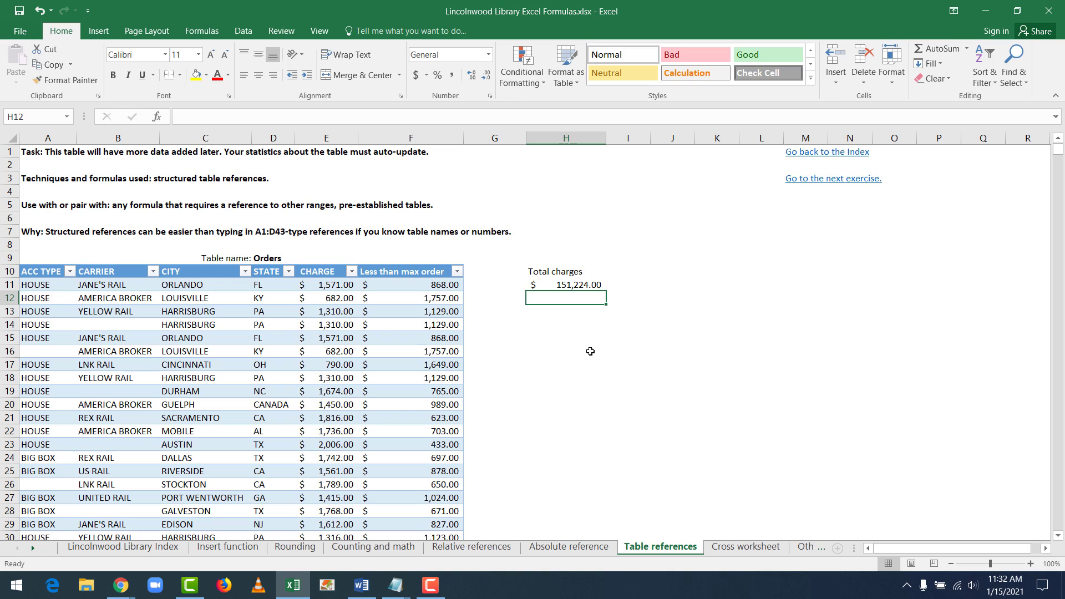
Examine the first CHARGE entry and the formula in the first Less than max order cell of the Orders table
left_click(336, 286)
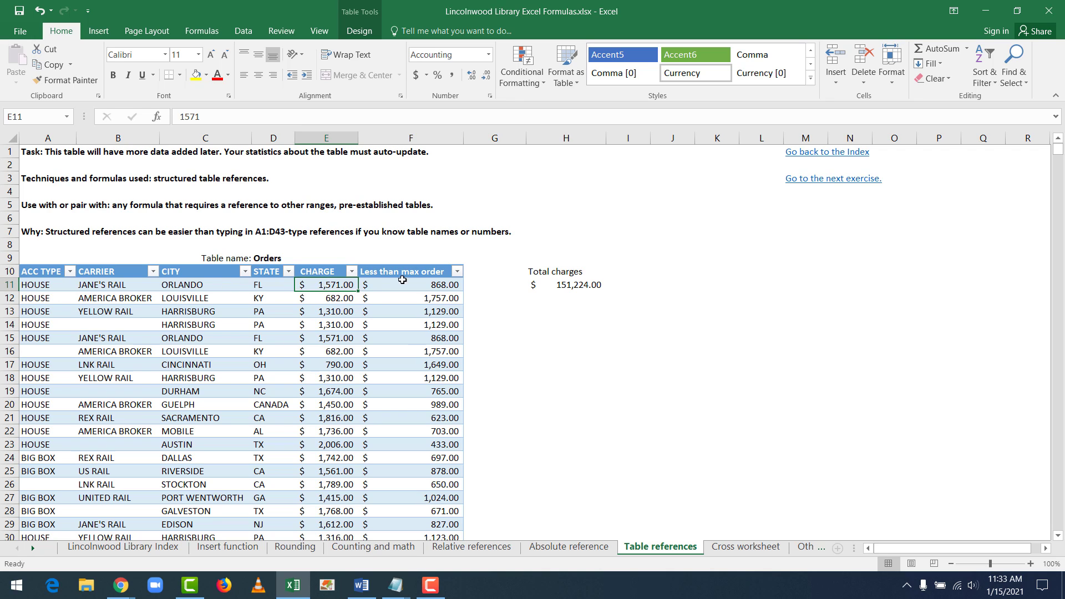
left_click(428, 284)
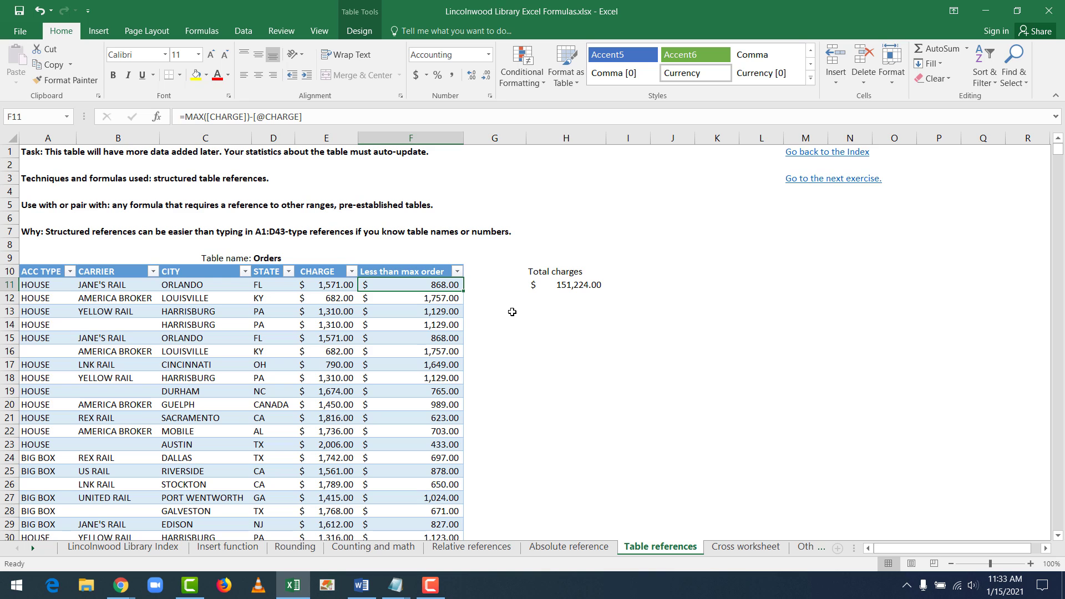
Open the Cross worksheet sheet and review the June entries in the Your Department and Compare Two Departments tables
left_click(745, 546)
left_click(462, 407)
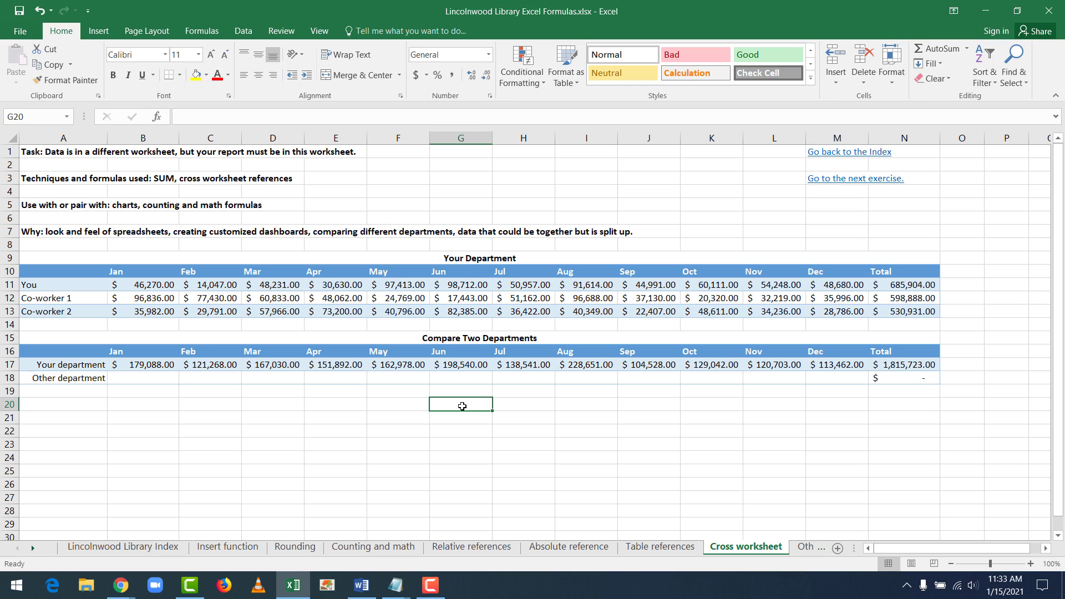
key("Up")
key("Up")
key("Up")
key("Up")
key("Up")
key("Up")
key("Up")
key("Up")
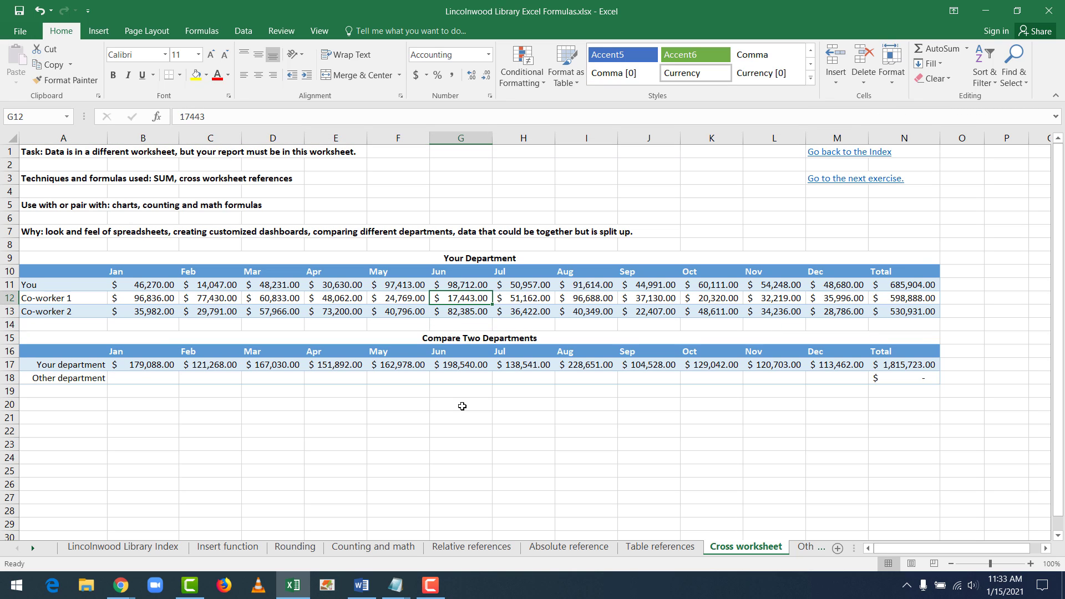
key("Down")
key("Down")
key("Down")
key("Down")
key("Down")
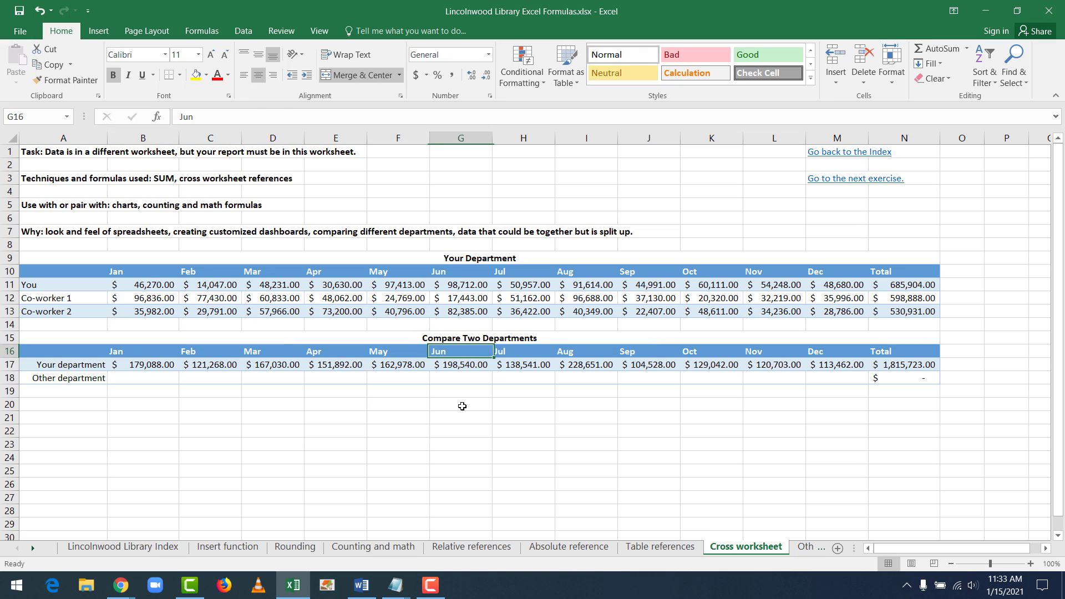
key("Down")
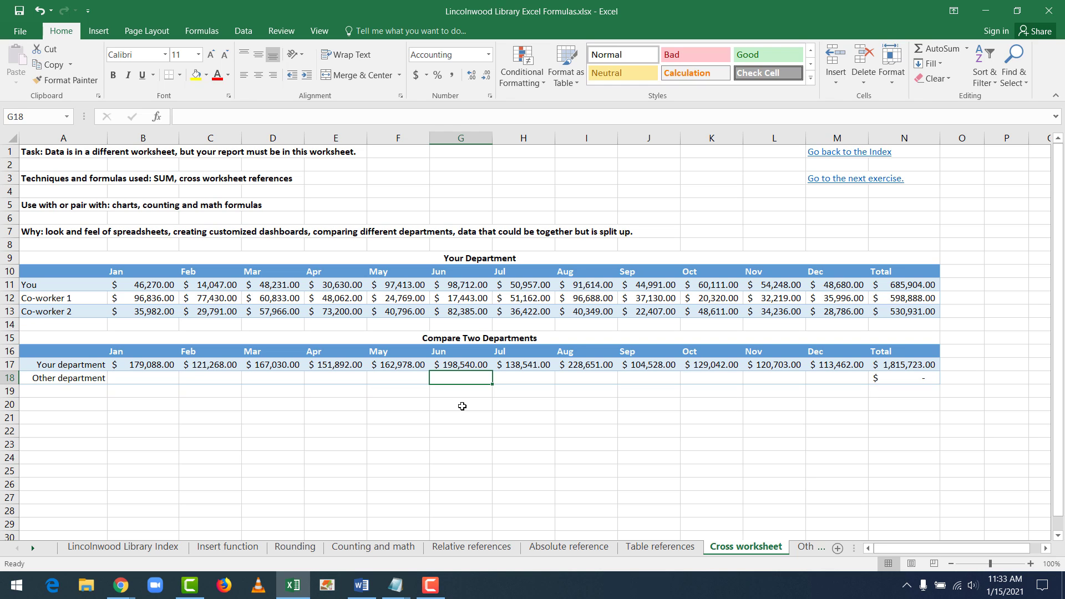
Open the Other department sheet and review the monthly figures for its sellers
left_click(804, 547)
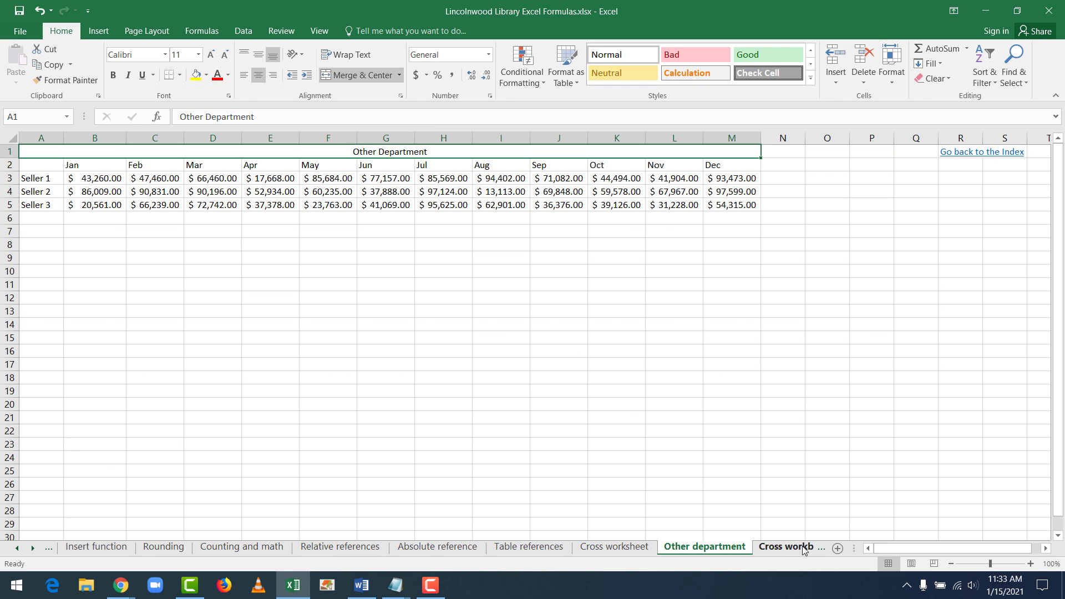
left_click(623, 394)
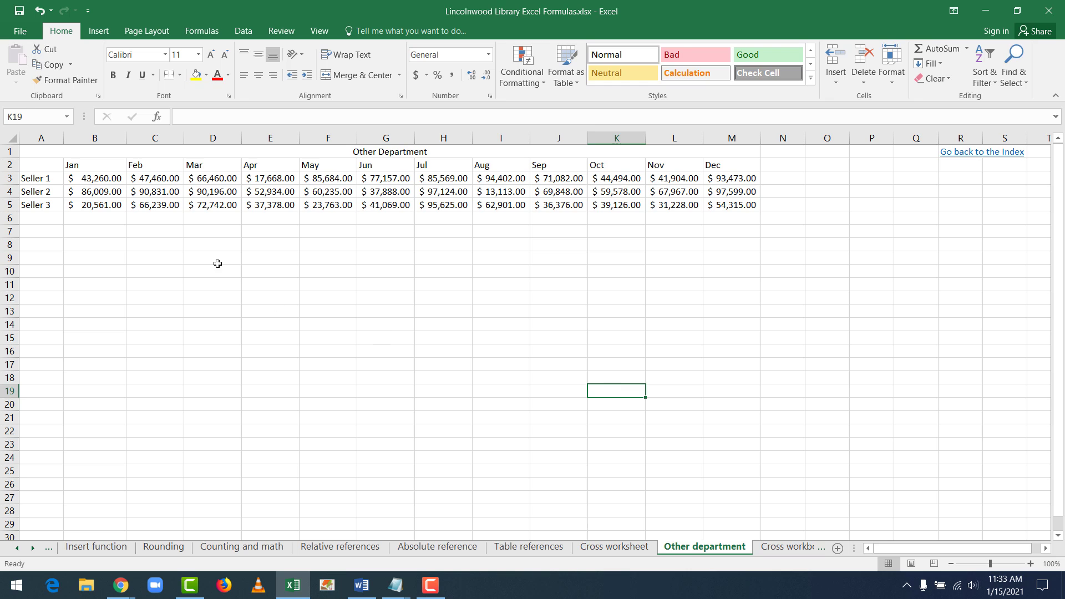
left_click(134, 227)
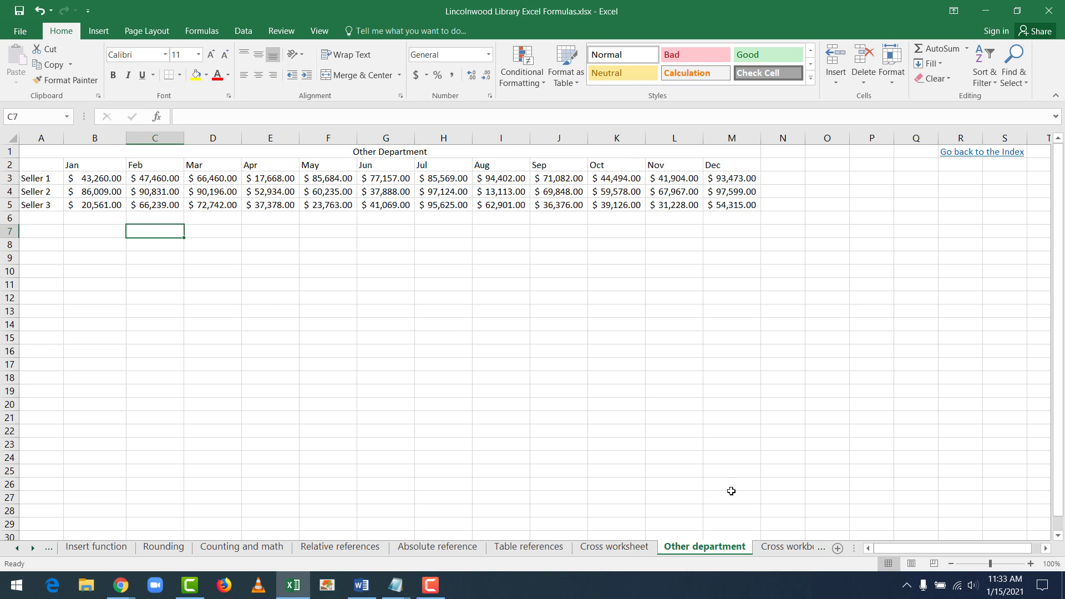
Return to the Cross worksheet sheet and examine the January formula in the Your department row and its source cells
left_click(628, 547)
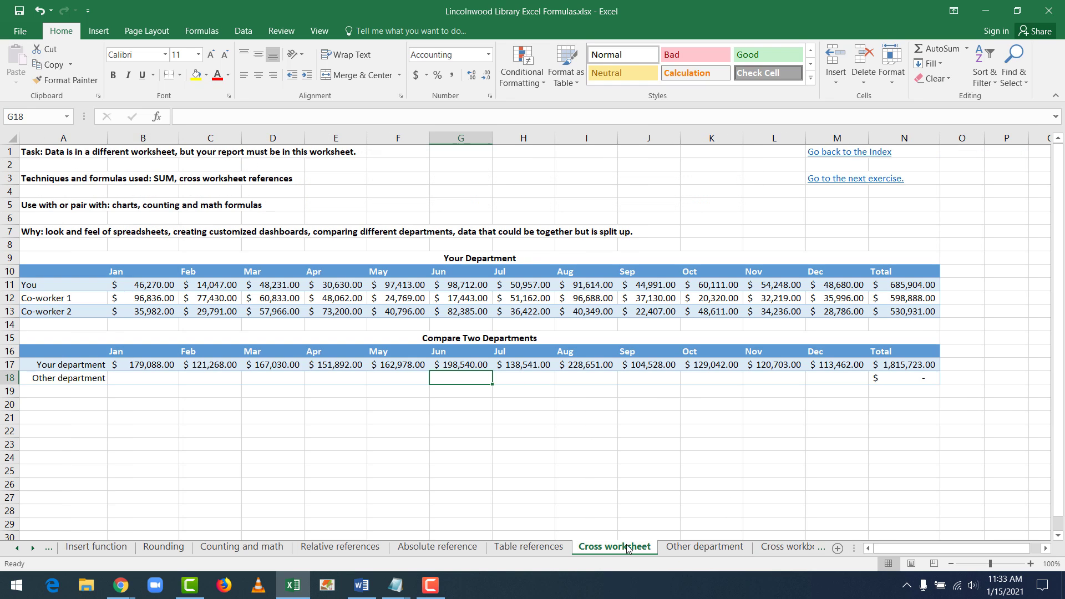
left_click(142, 400)
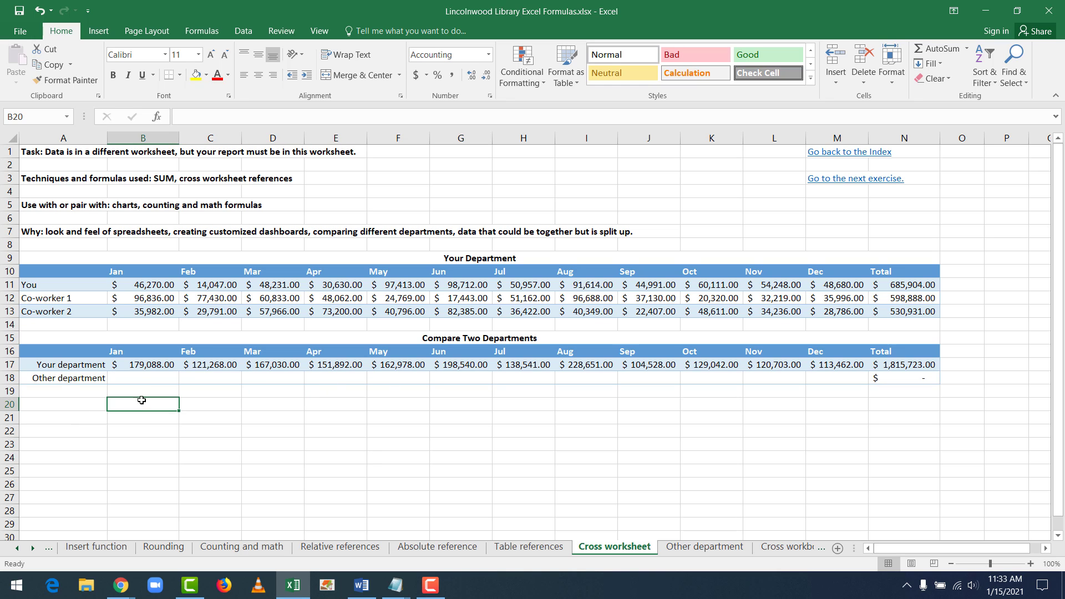
left_click(139, 377)
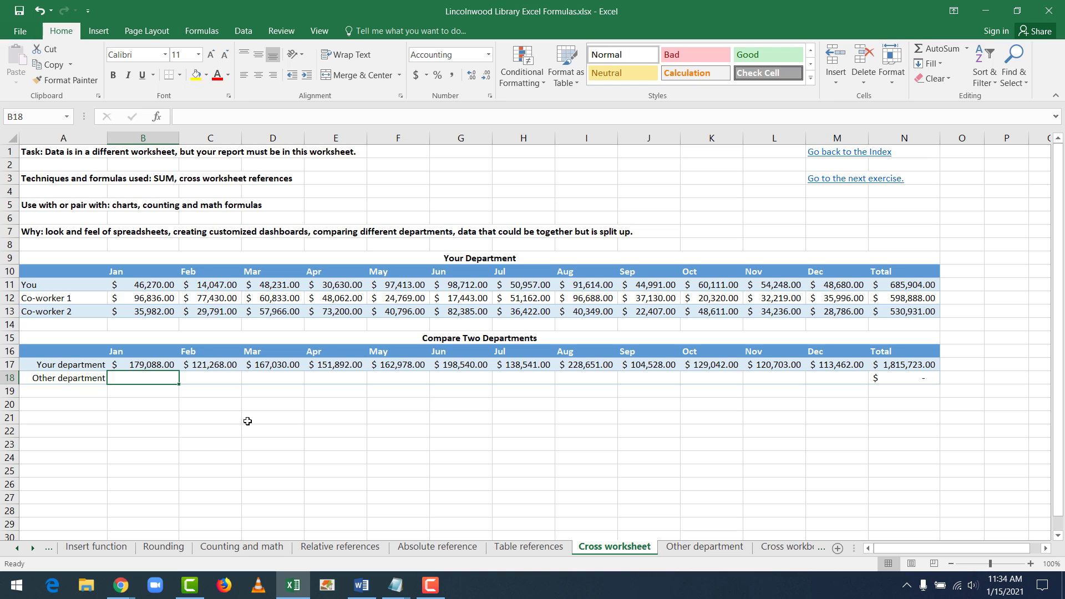
key("Up")
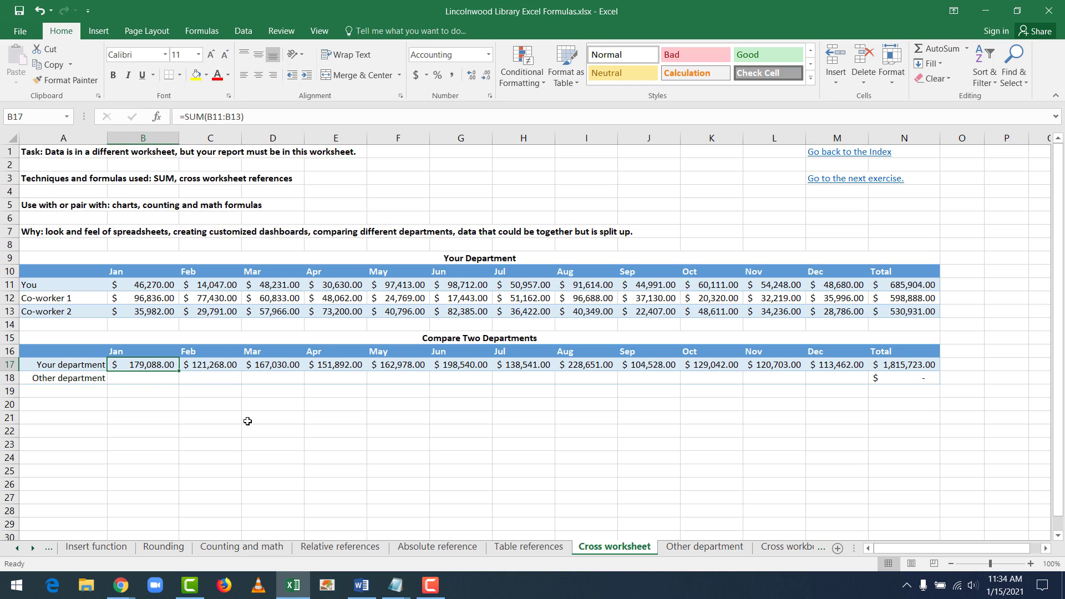
key("Down")
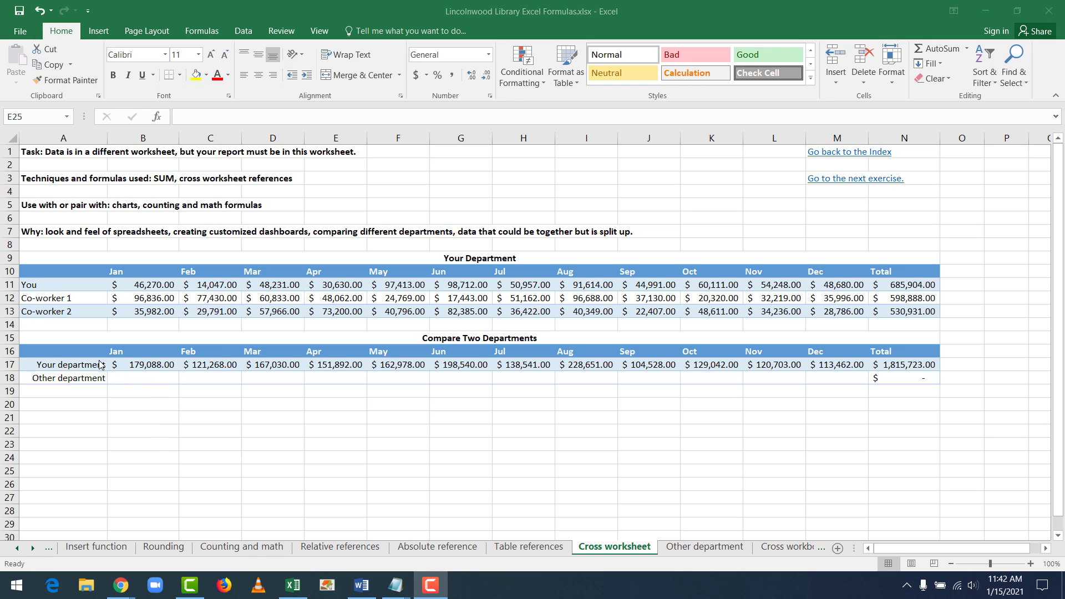
left_click(143, 364)
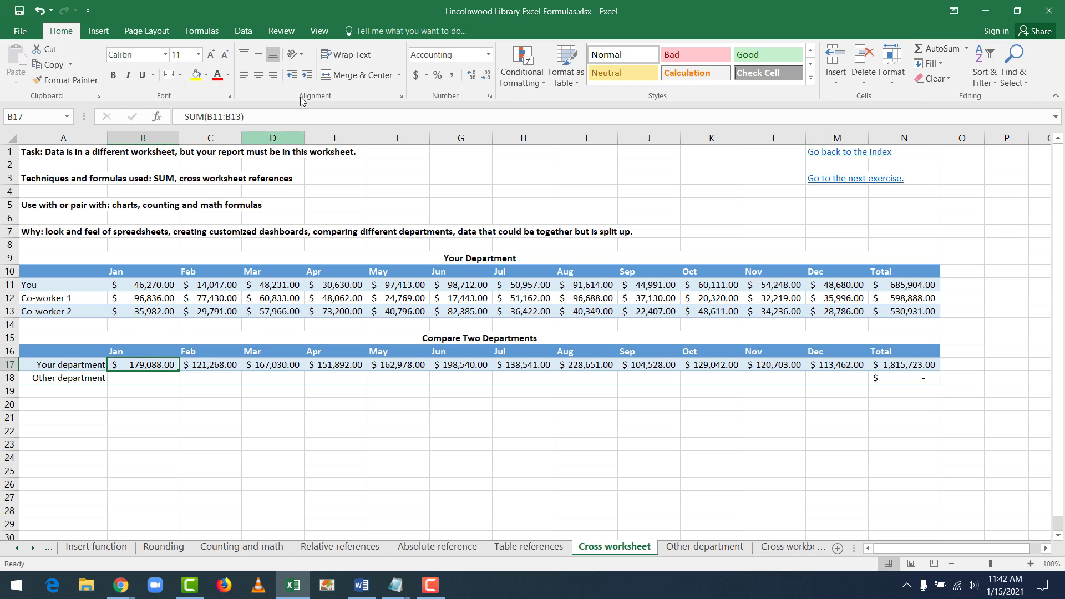
left_click(260, 119)
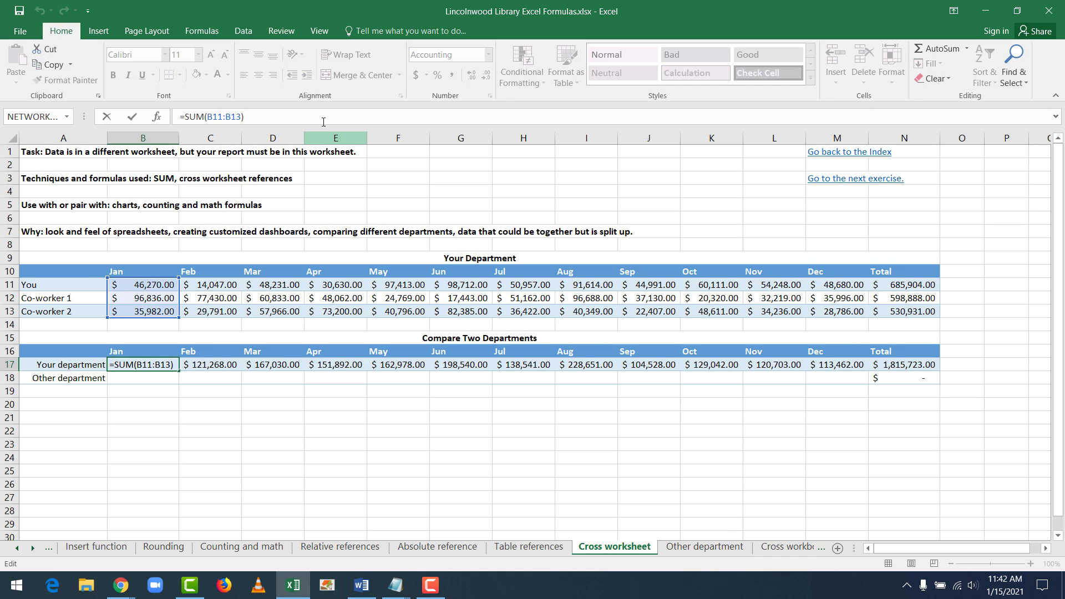
key("Escape")
key("Return")
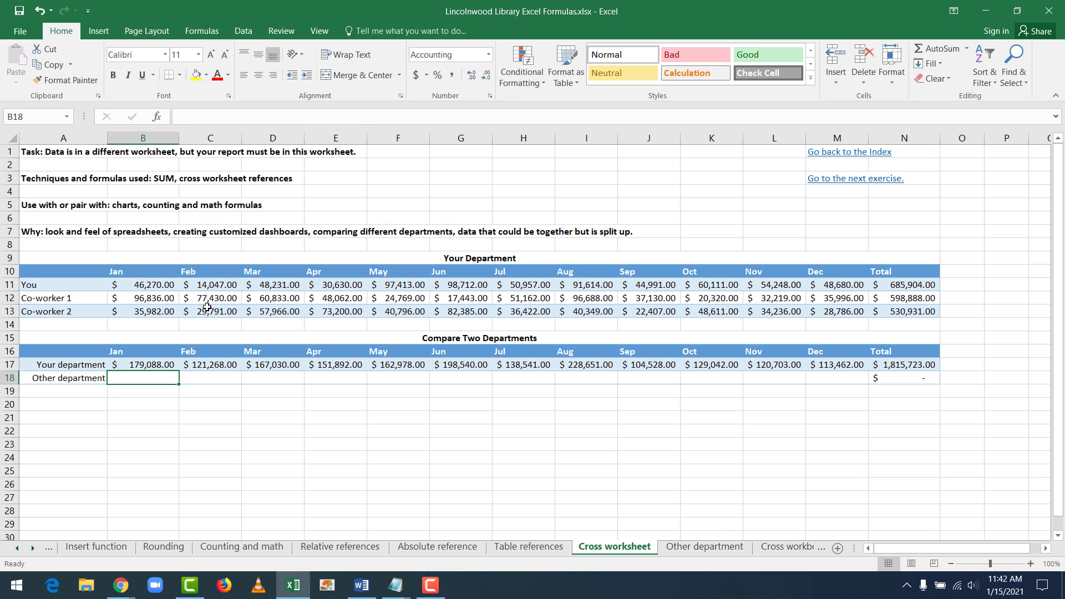
Check where the January seller figures sit on the Other department sheet, and return to the Cross worksheet sheet
key("Down")
key("Down")
key("Down")
left_click(152, 374)
left_click(719, 552)
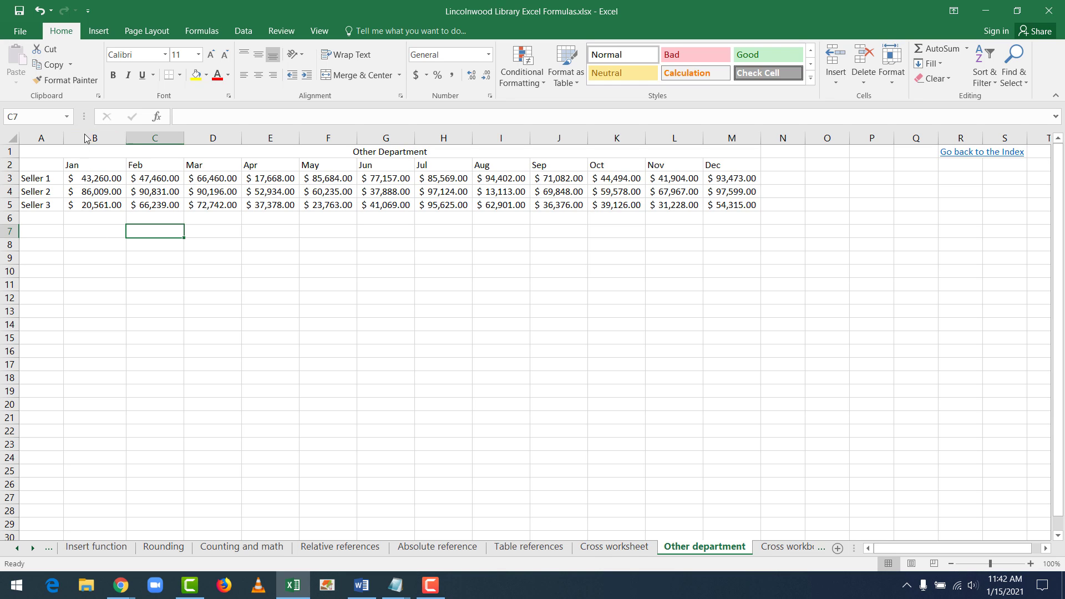
left_click(621, 548)
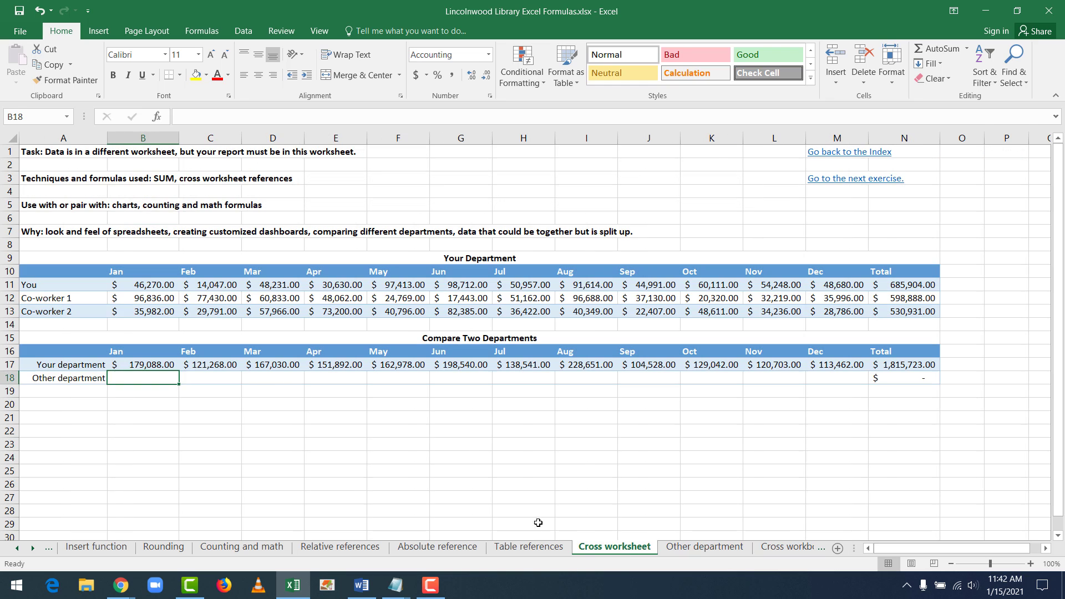
Enter =SUM('Other department'!B3:B5) in cell B18, the January cell of the Other department row
left_click(369, 480)
left_click(133, 377)
type("=")
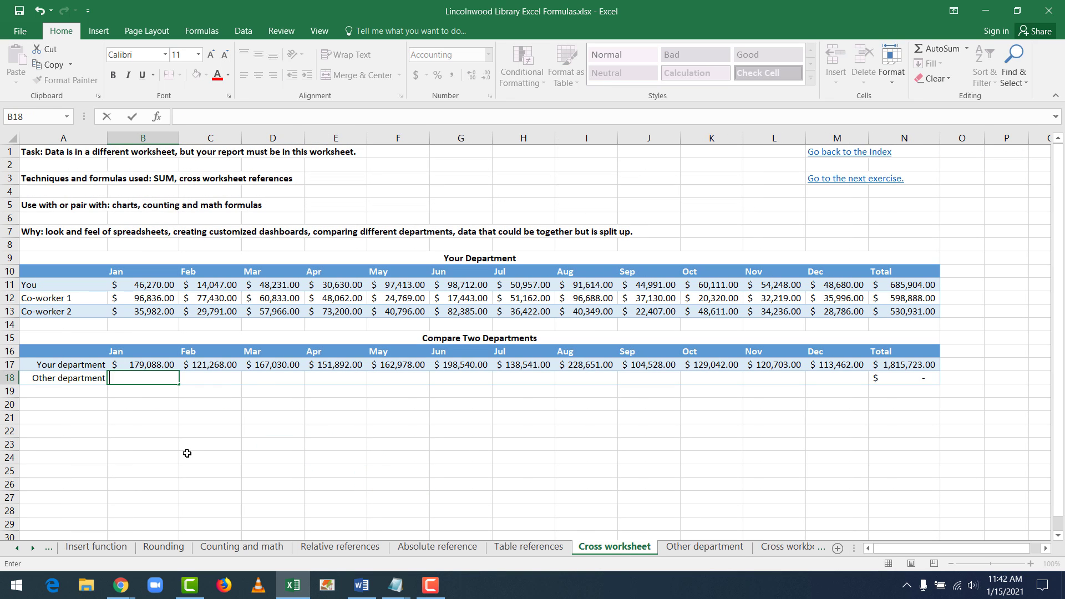
type("sum")
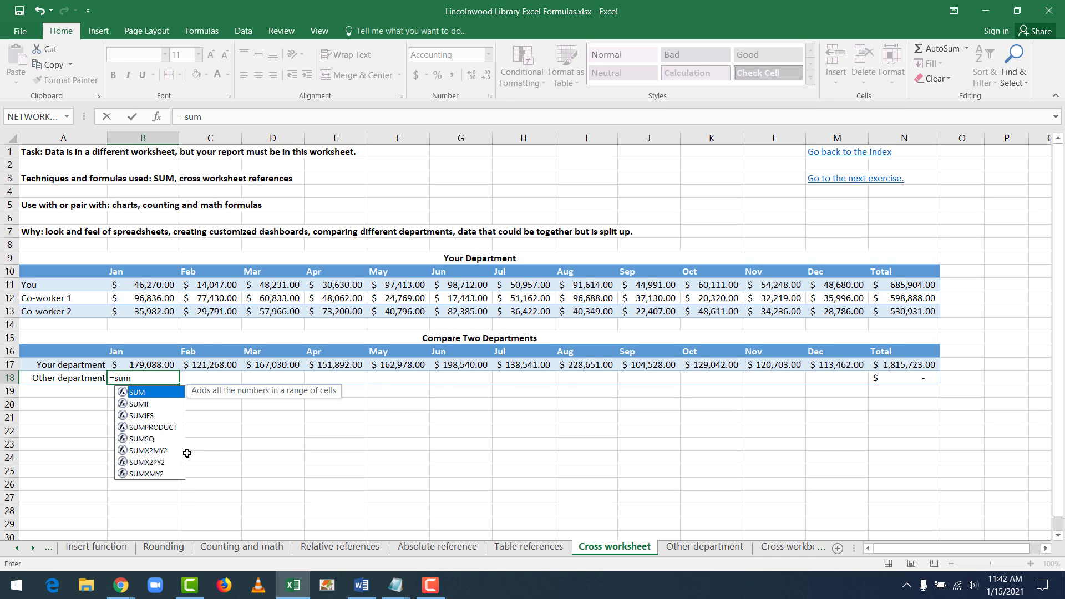
type("(")
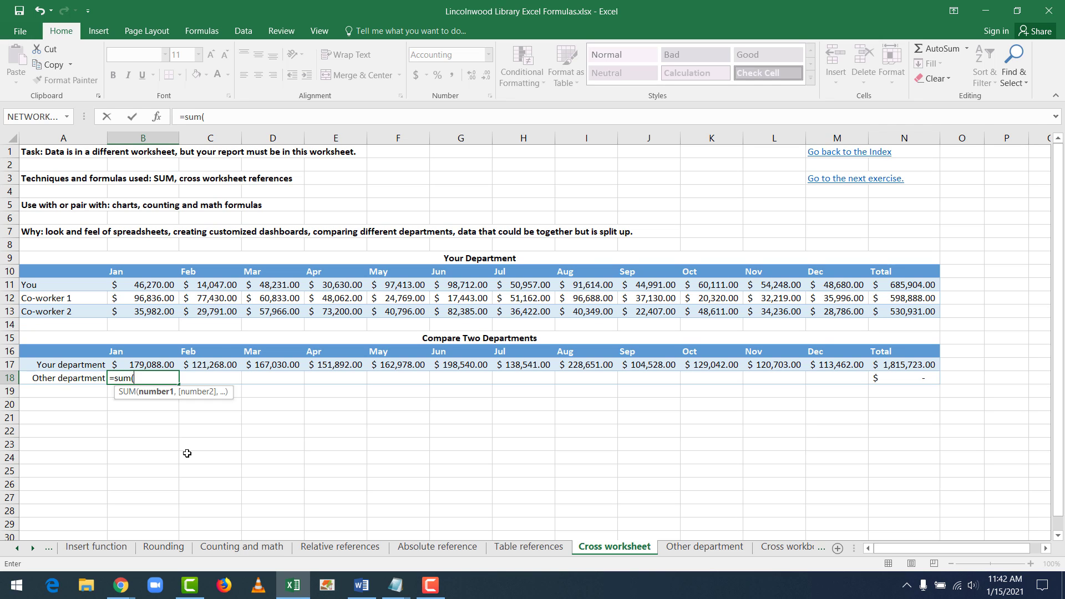
type("'Other department")
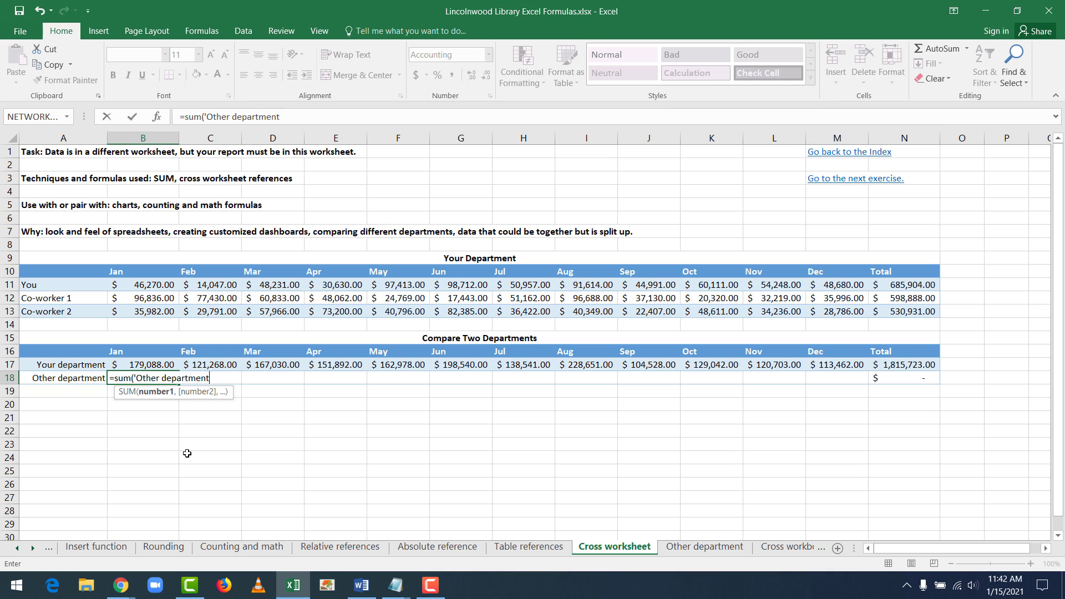
type("'!B3:B5)")
key("Return")
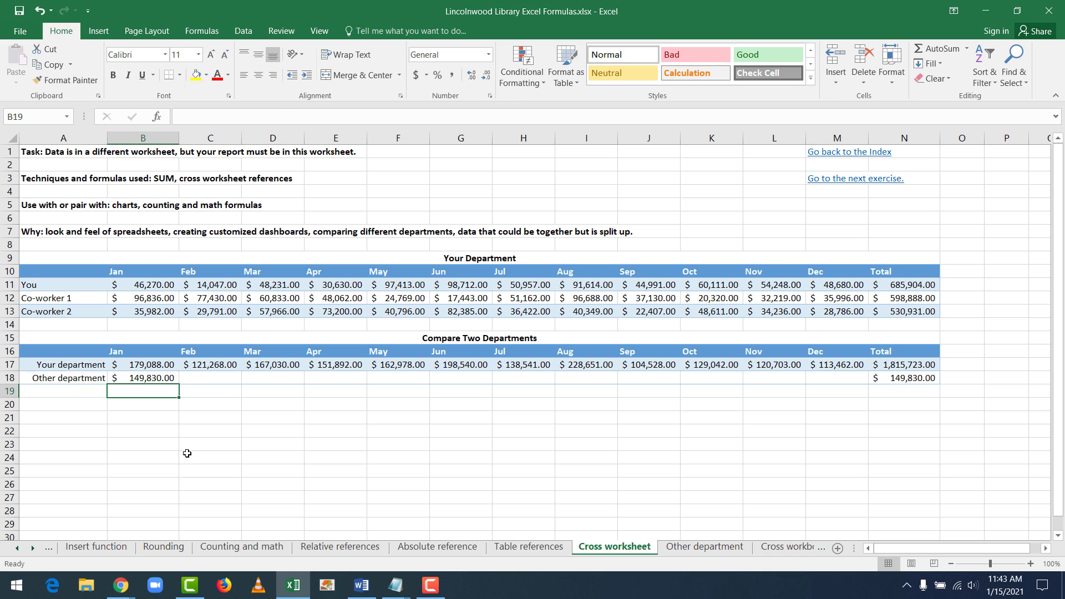
Fill the January formula in B18 across the Other department row through December in M18
key("Up")
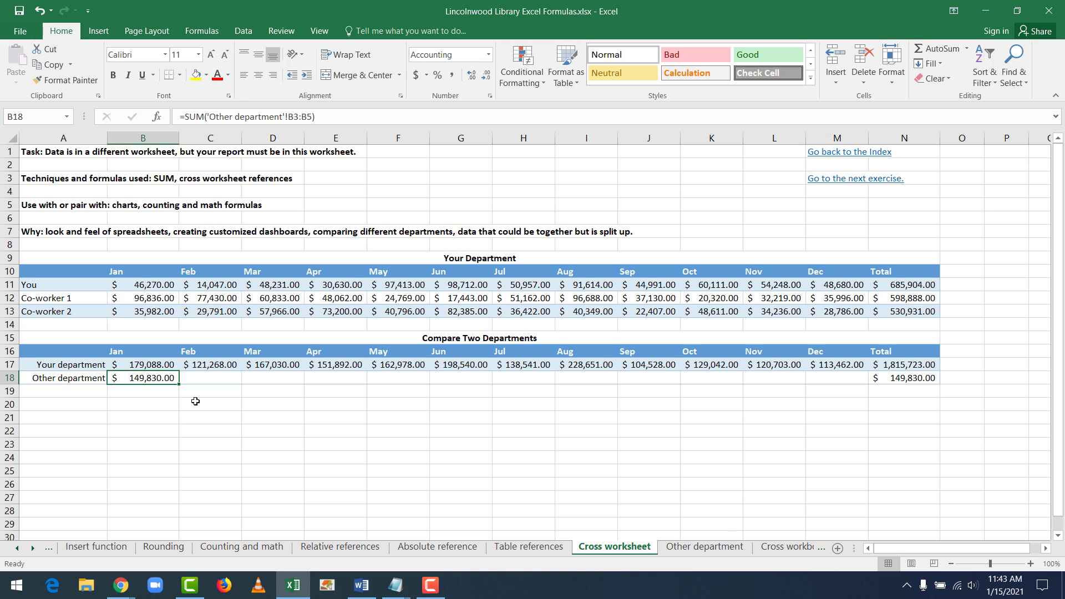
left_click_drag(179, 384, 860, 385)
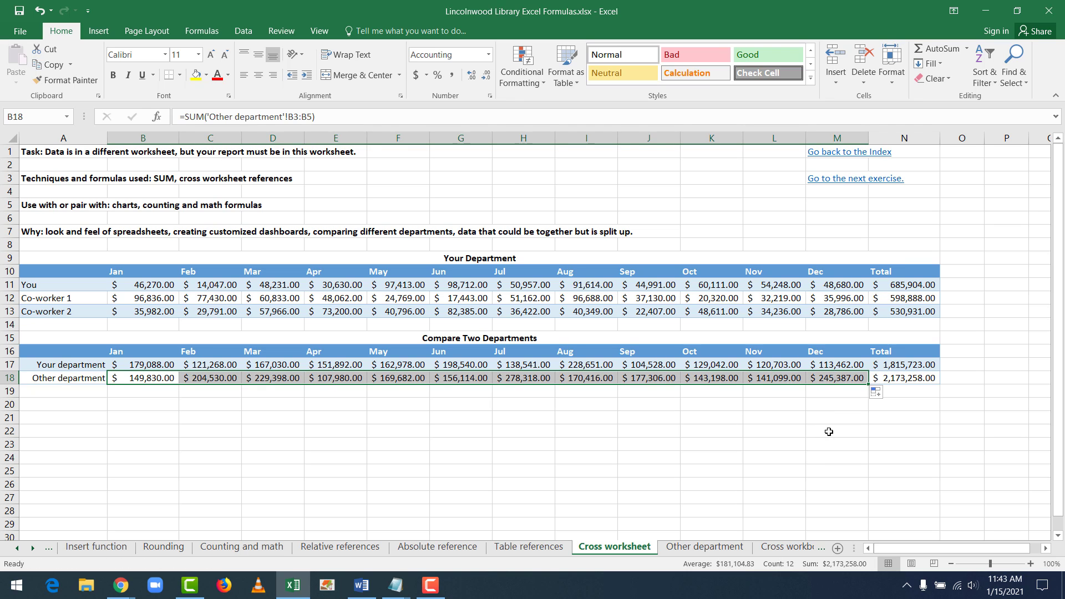
left_click(823, 424)
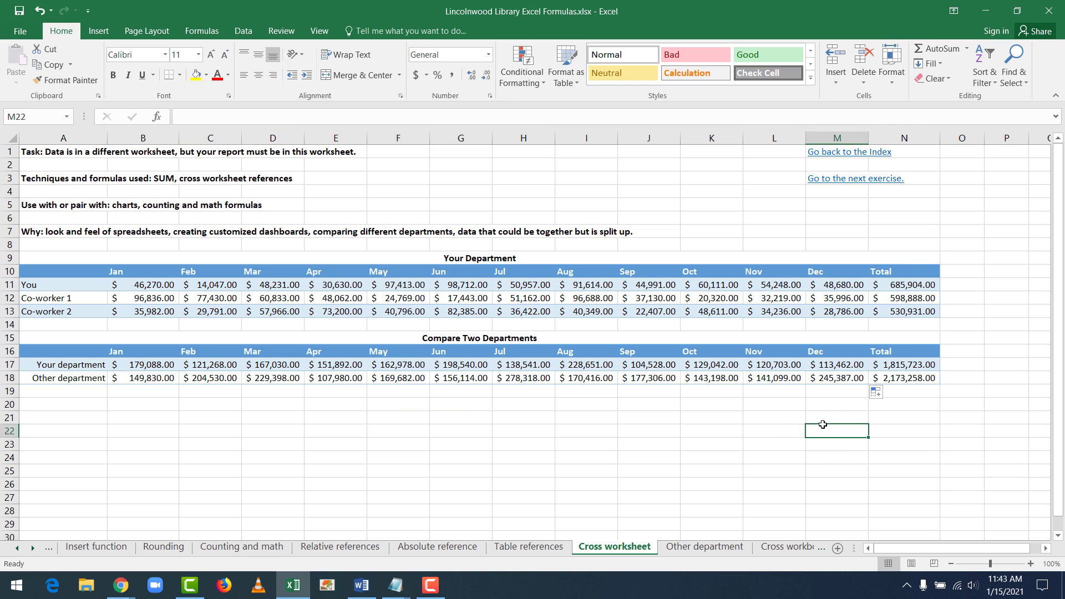
Clear the total formula from cell N18 of the Other department row
left_click(832, 401)
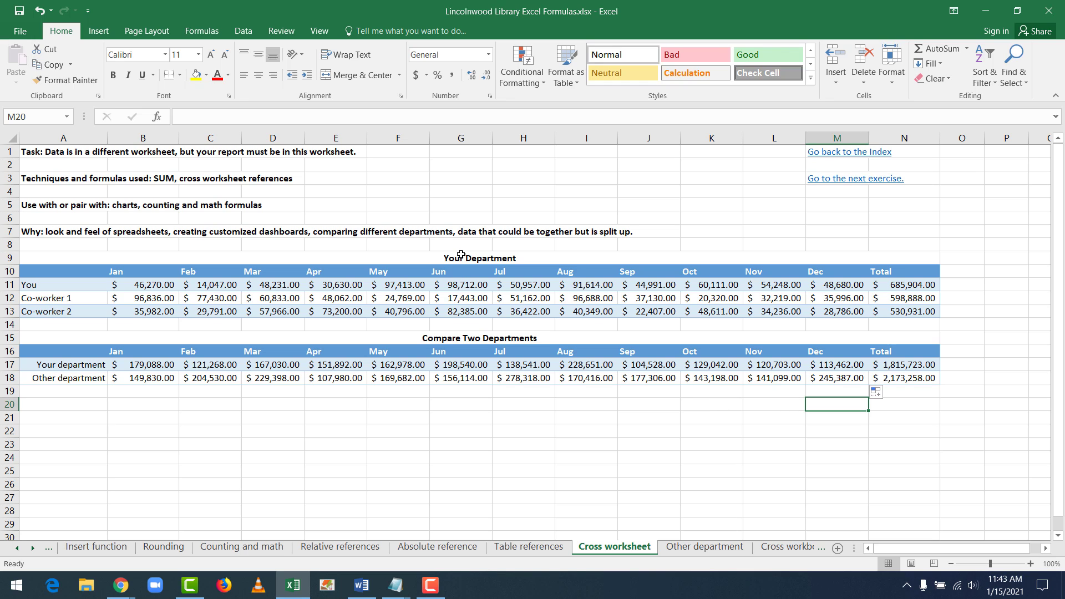
left_click(162, 378)
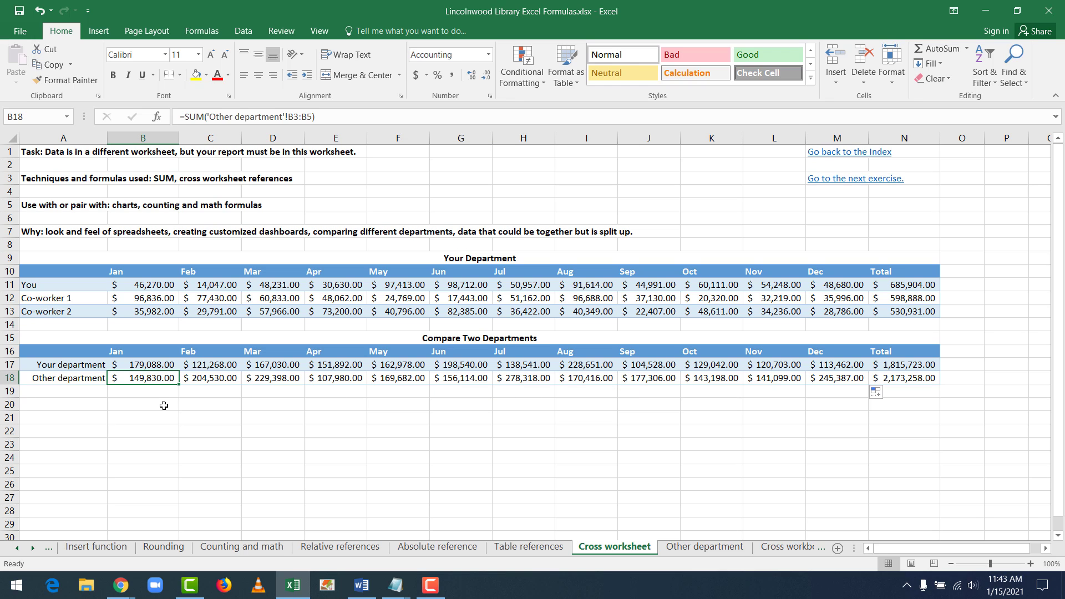
left_click(912, 378)
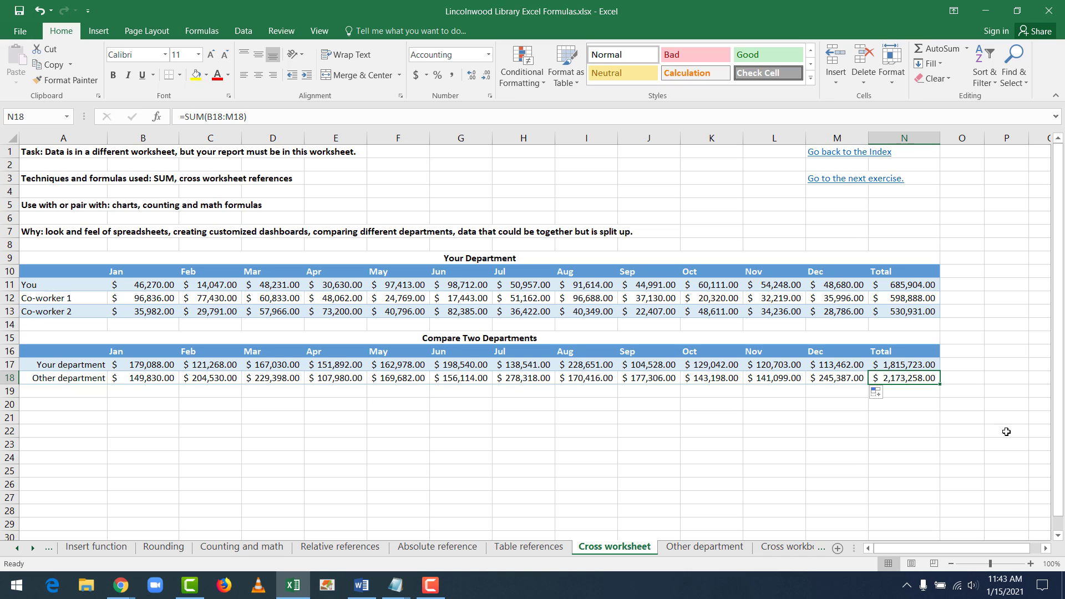
key("Delete")
left_click(928, 431)
left_click(903, 378)
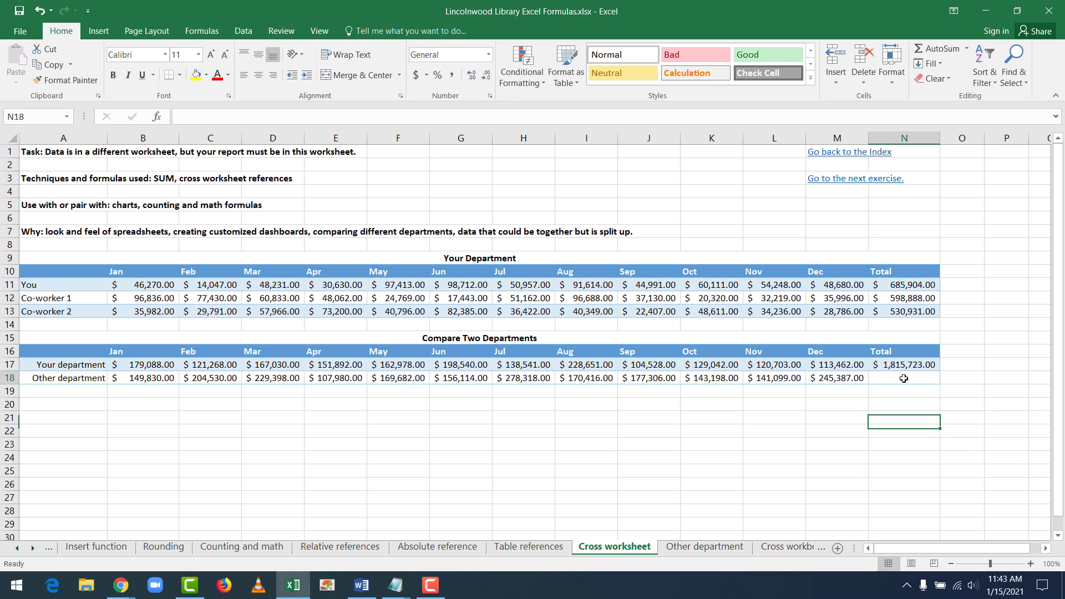
Enter the cross-worksheet reference ='Other department'!N5 in cell N18, the Total cell of the Other department row
type("=")
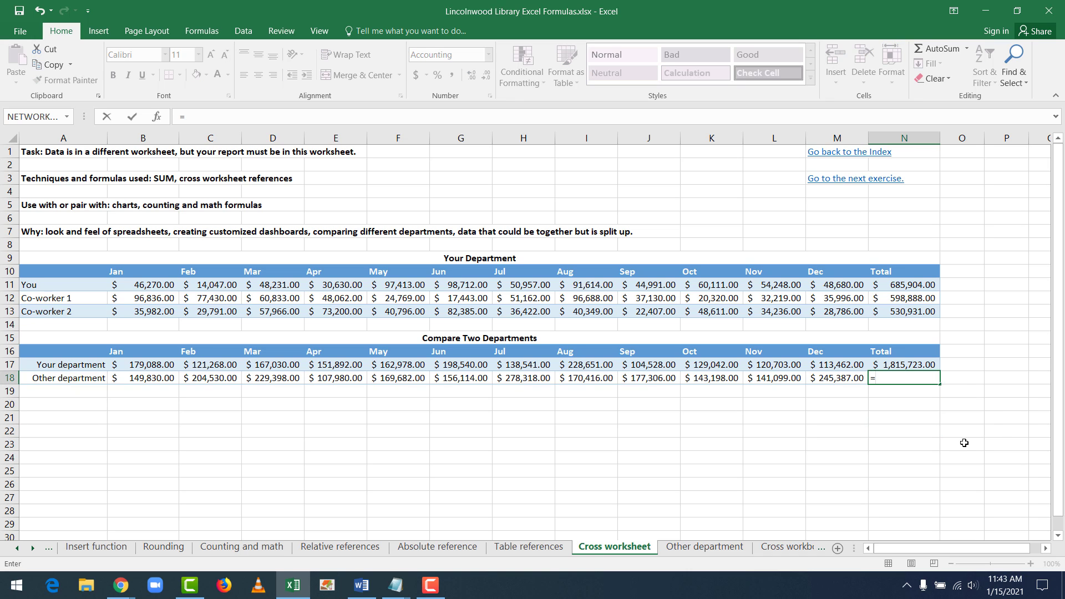
left_click(705, 551)
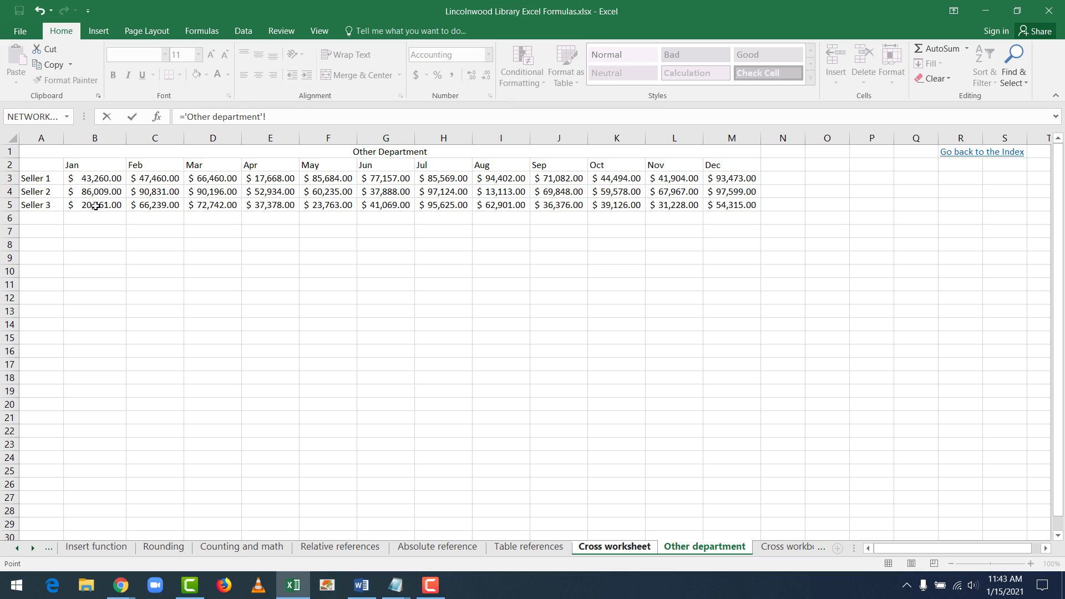
left_click(775, 205)
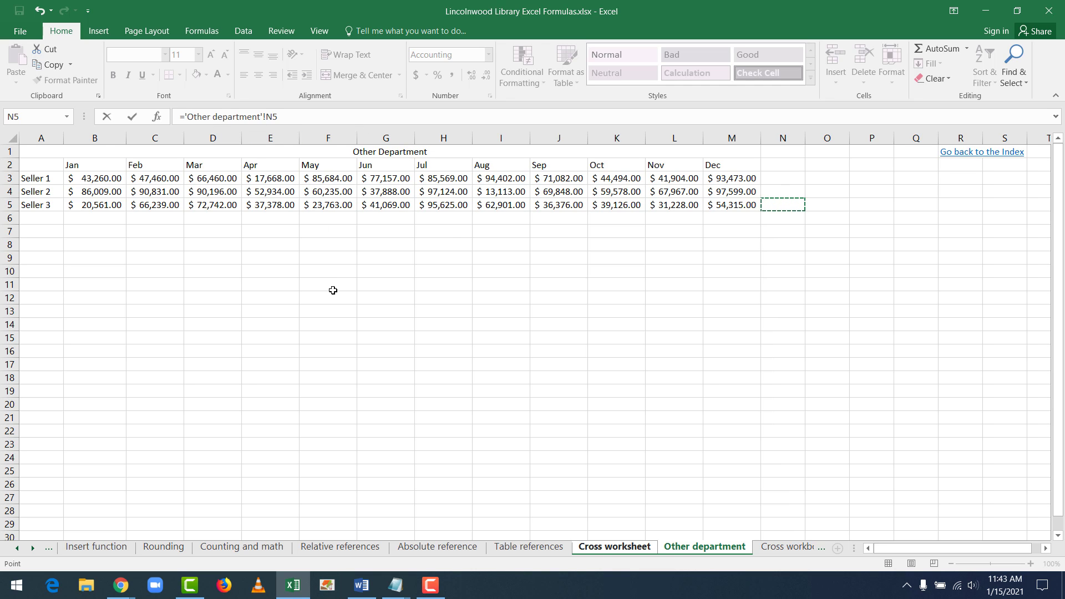
key("Return")
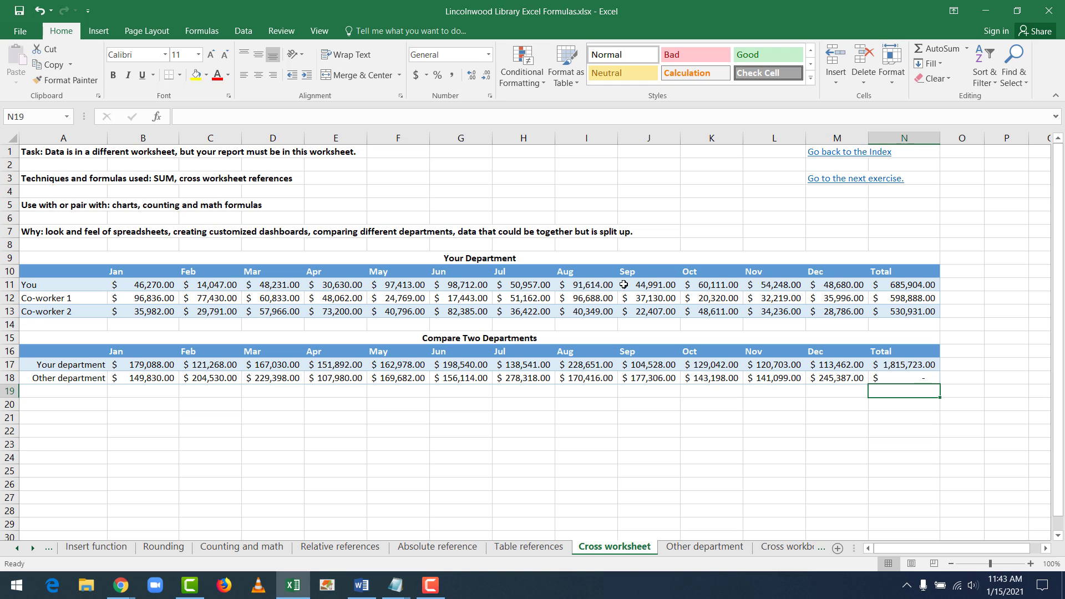
Add the heading Totals in cell N2 on the Other department sheet, beside the December column
left_click(704, 546)
left_click(801, 168)
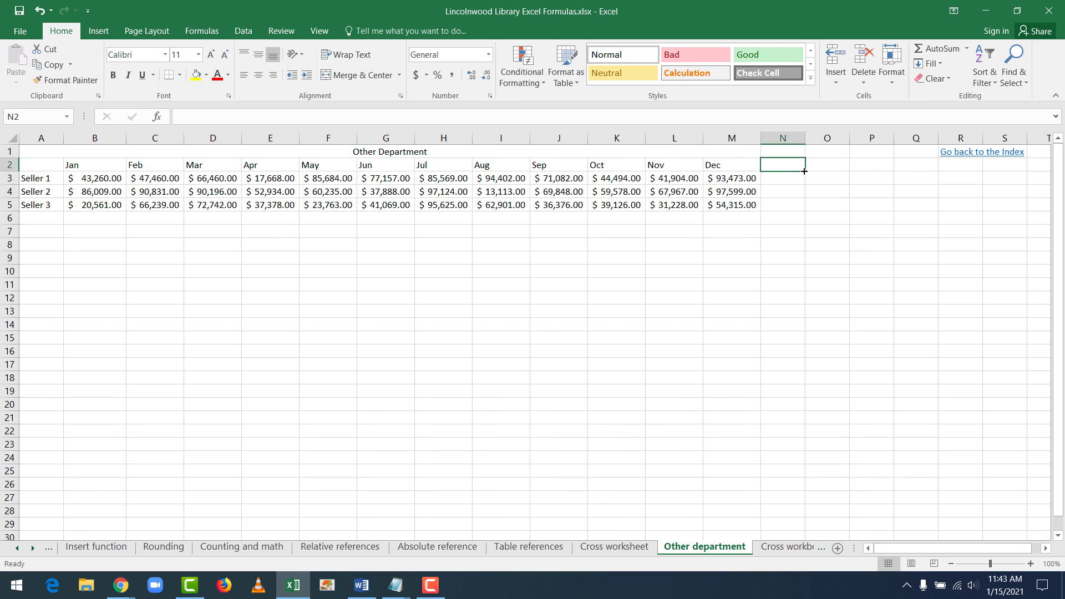
type("Totals")
key("Return")
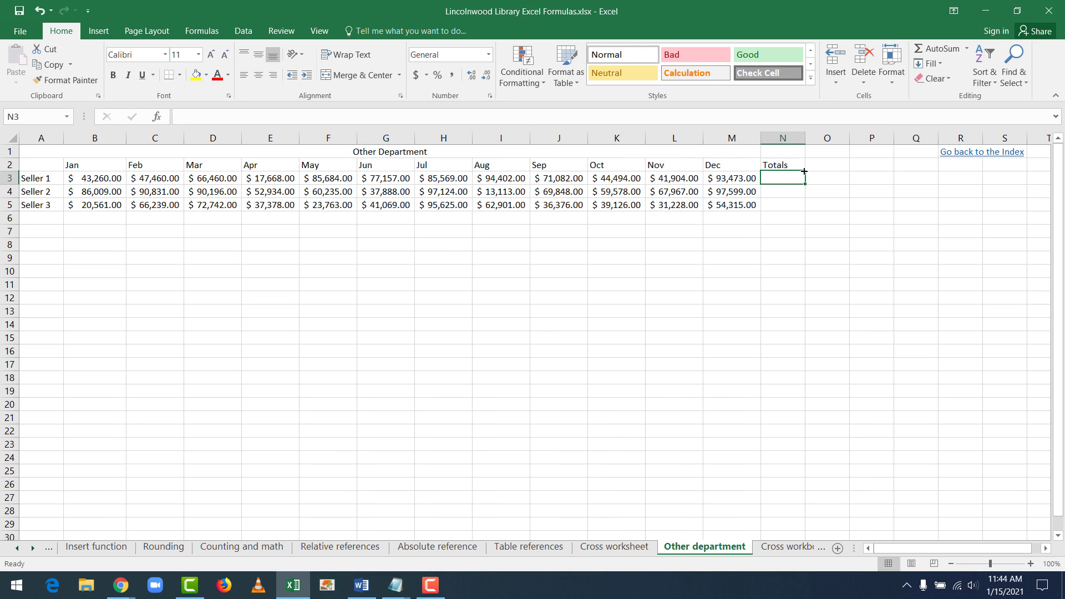
Enter =SUM(B3:M3) in N3 to total Seller 1's months and fill the formula down to N5 for the other sellers
type("=sum(")
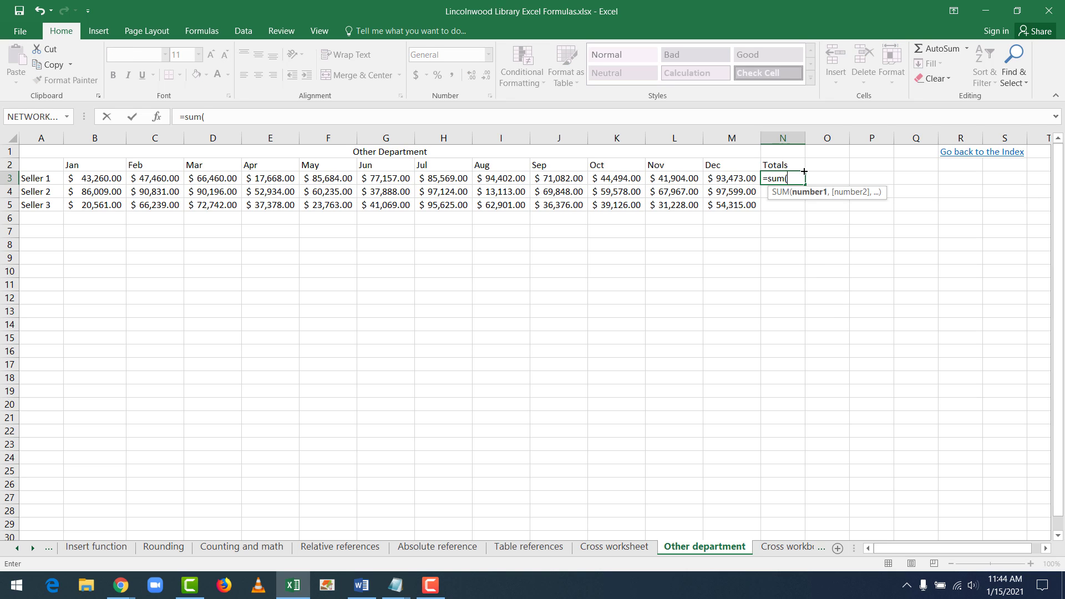
left_click_drag(741, 178, 85, 185)
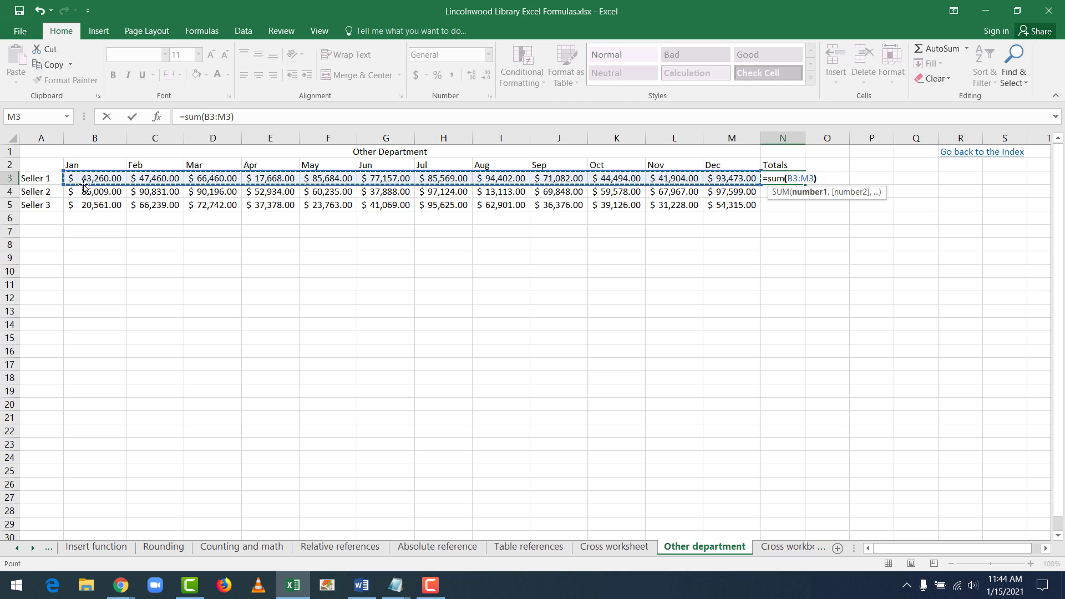
key("Return")
left_click(792, 178)
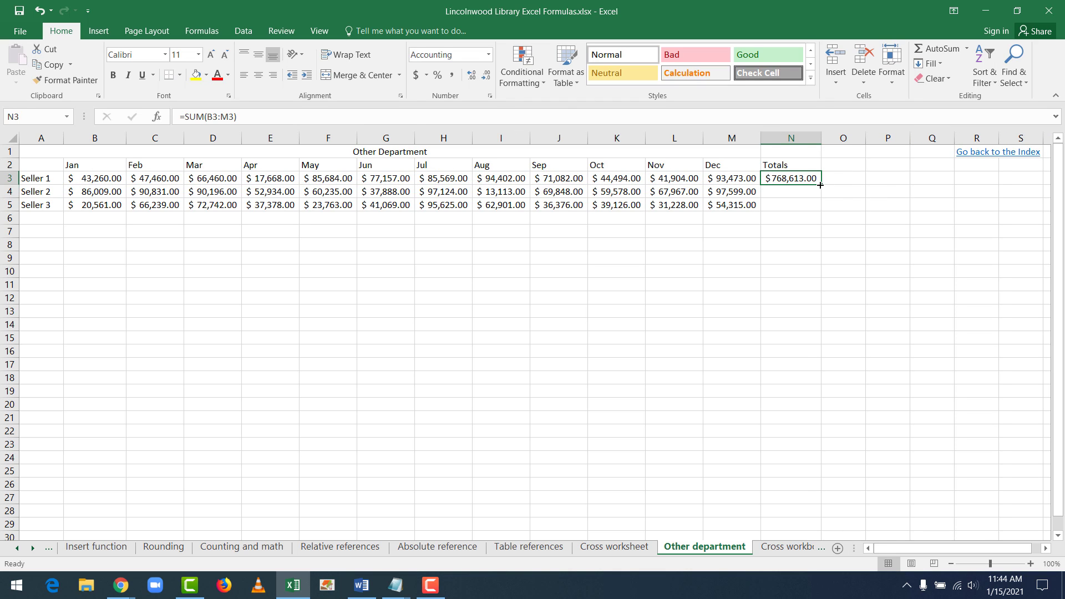
left_click_drag(820, 184, 814, 214)
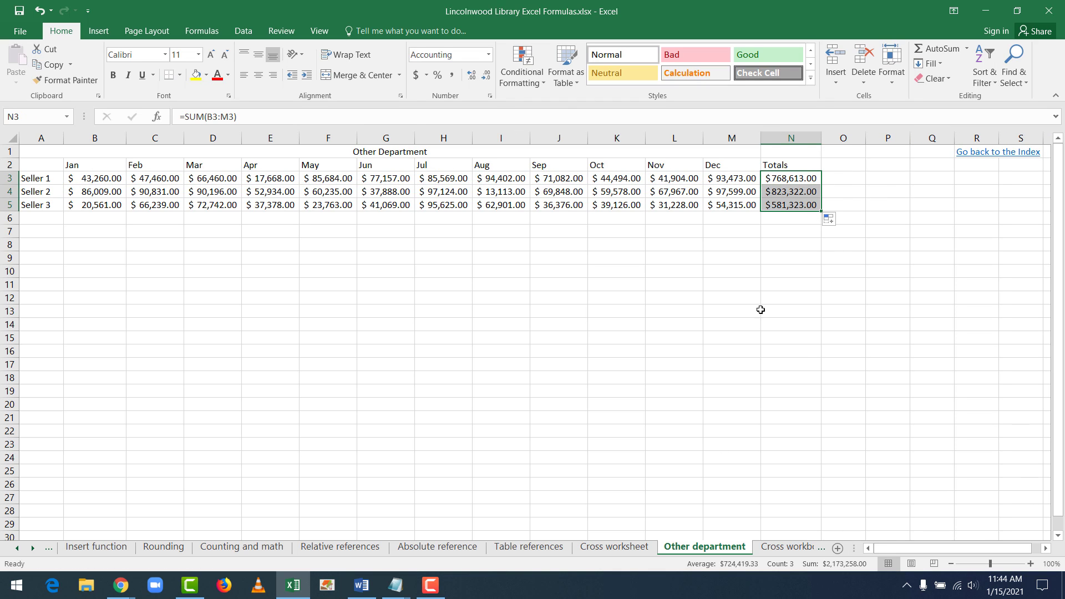
Return to the Cross worksheet sheet and check the reference and value in total cell N18
left_click(628, 550)
left_click(726, 448)
left_click(893, 379)
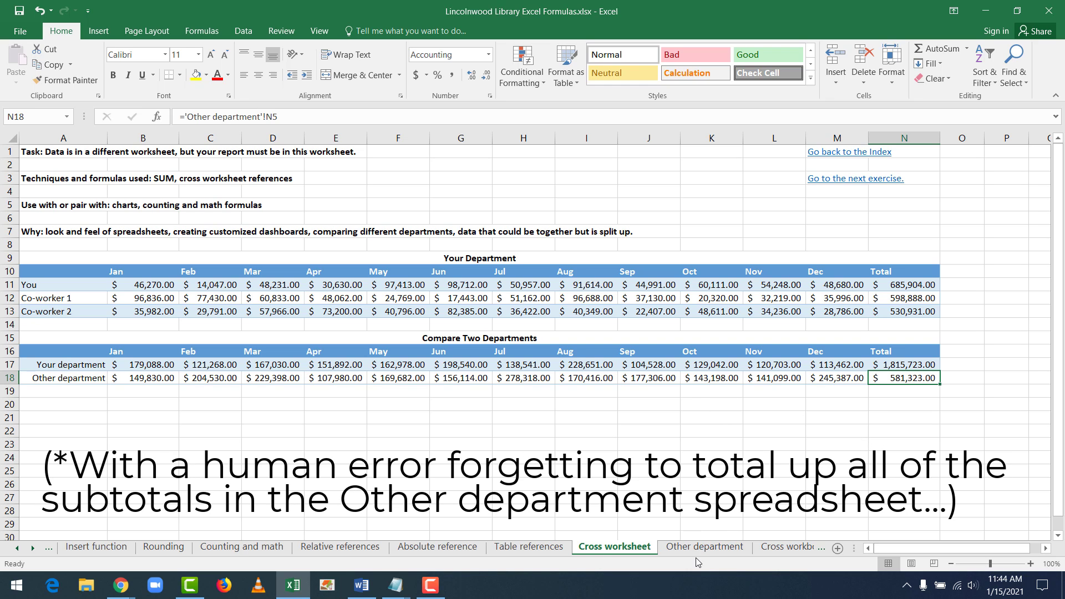
Switch to the Cross workbook sheet and examine the Reference formats table, especially the other worksheet and other workbook examples
left_click(726, 549)
left_click(786, 547)
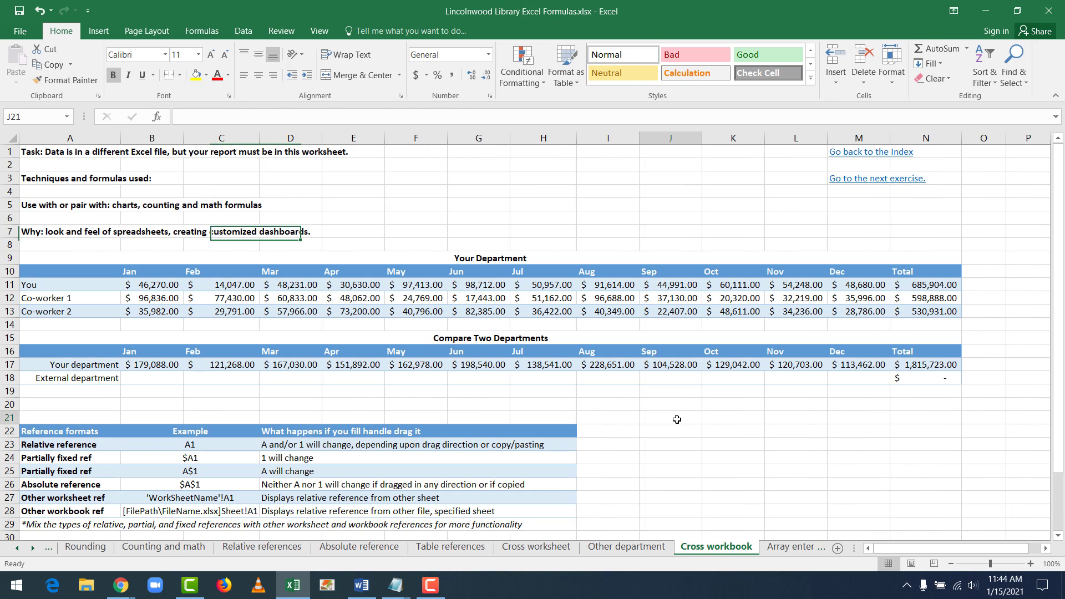
left_click(676, 419)
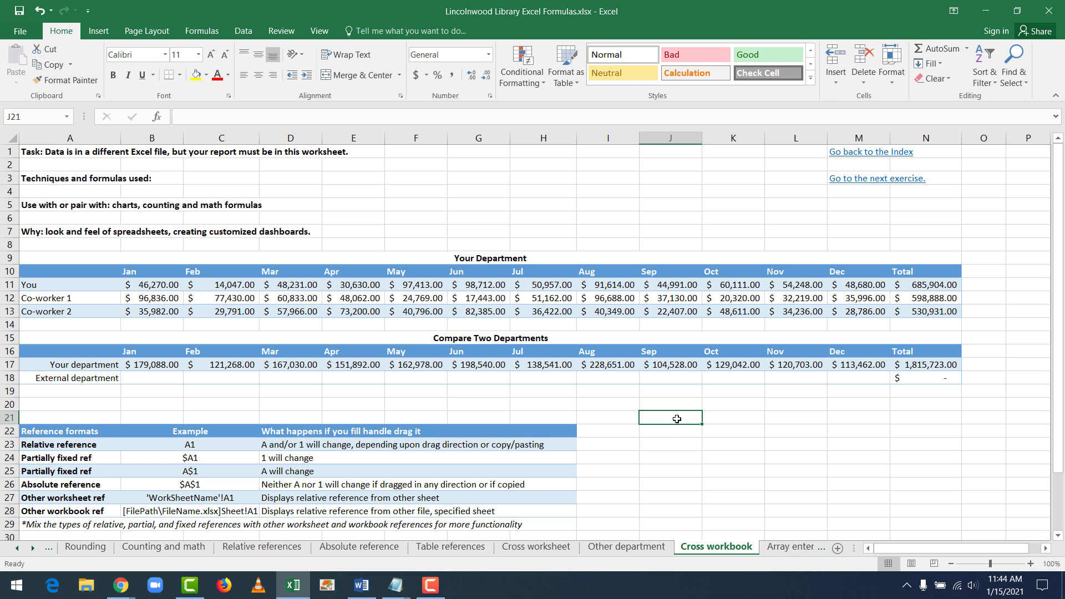
scroll(670, 425, "down", 4)
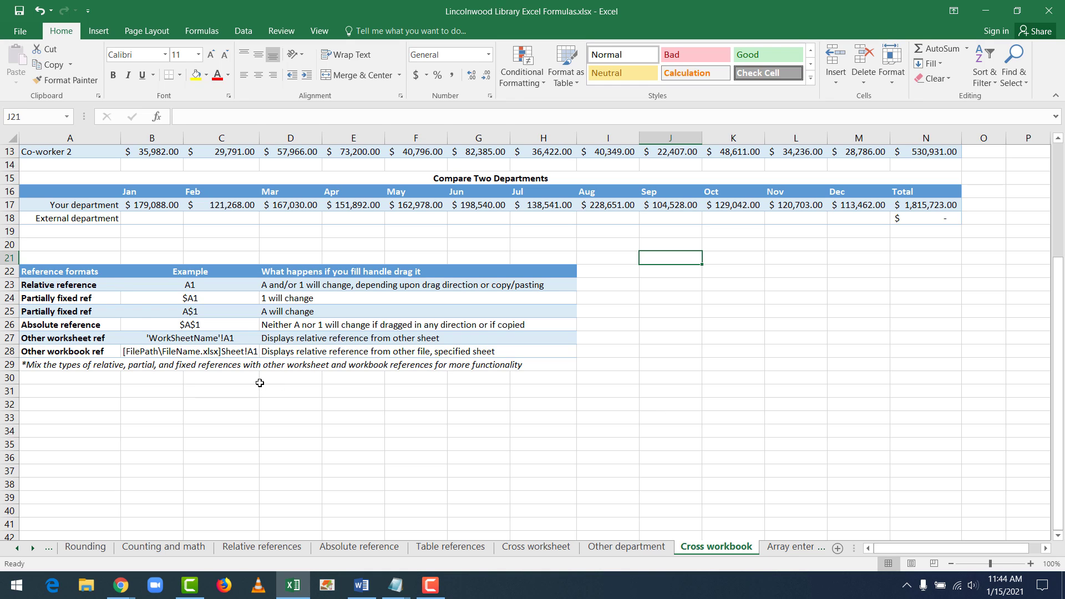
left_click_drag(55, 245, 599, 386)
left_click(394, 420)
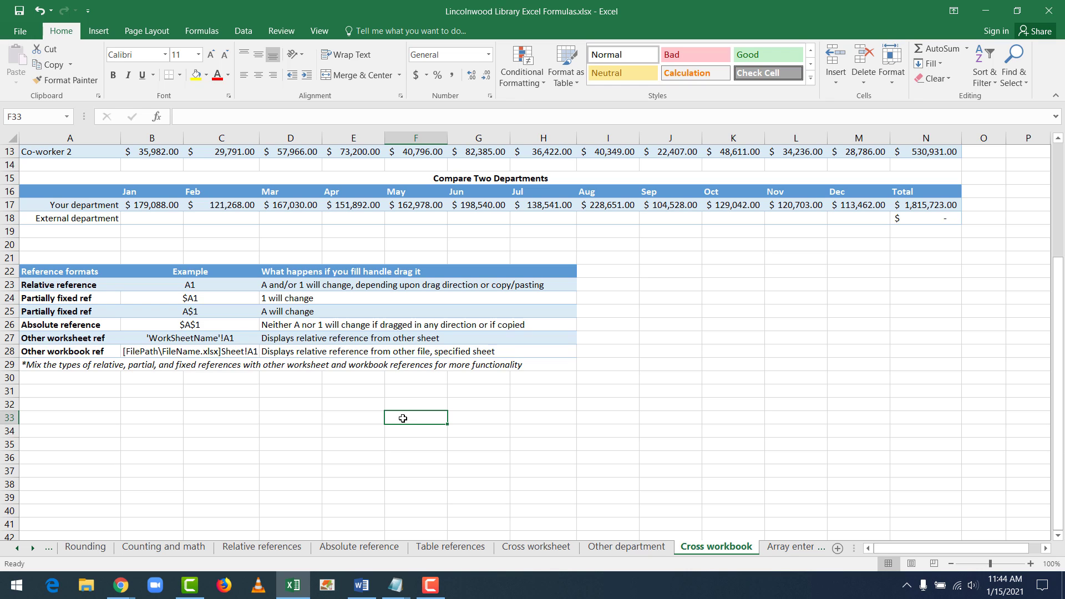
left_click(149, 336)
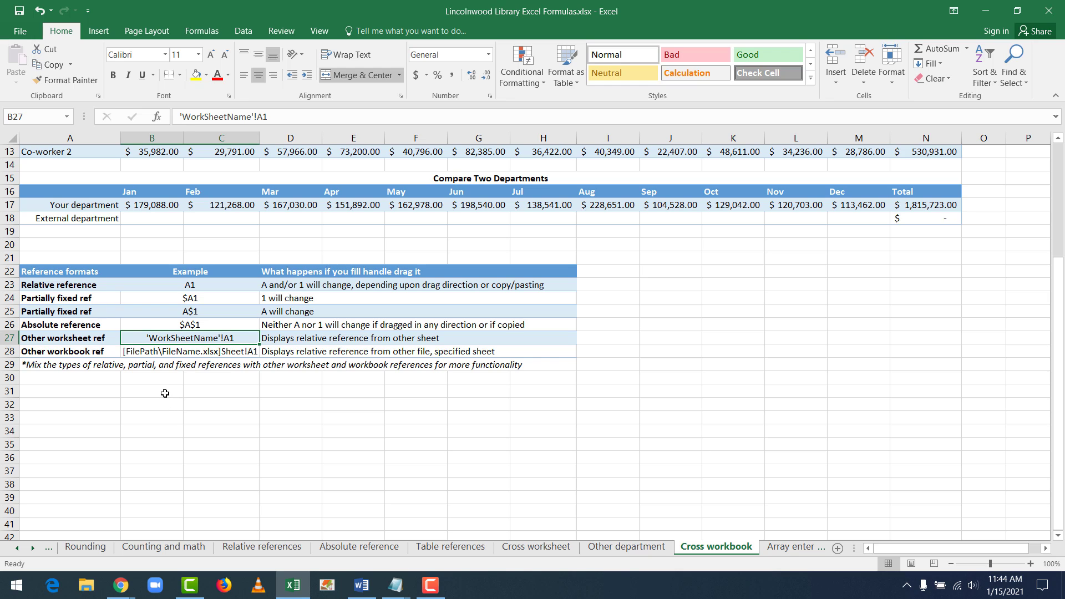
left_click(207, 349)
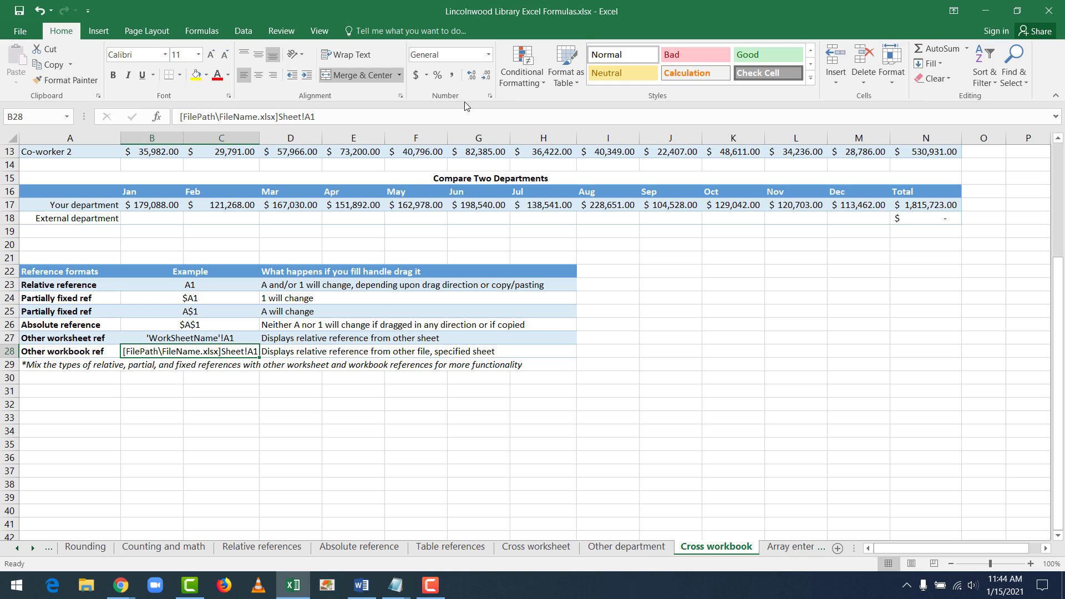
left_click(194, 426)
left_click(184, 349)
Switch to the Array entered sheet and examine the two-step formulas in the Total column, from row total D11 to grand total D17
left_click(784, 549)
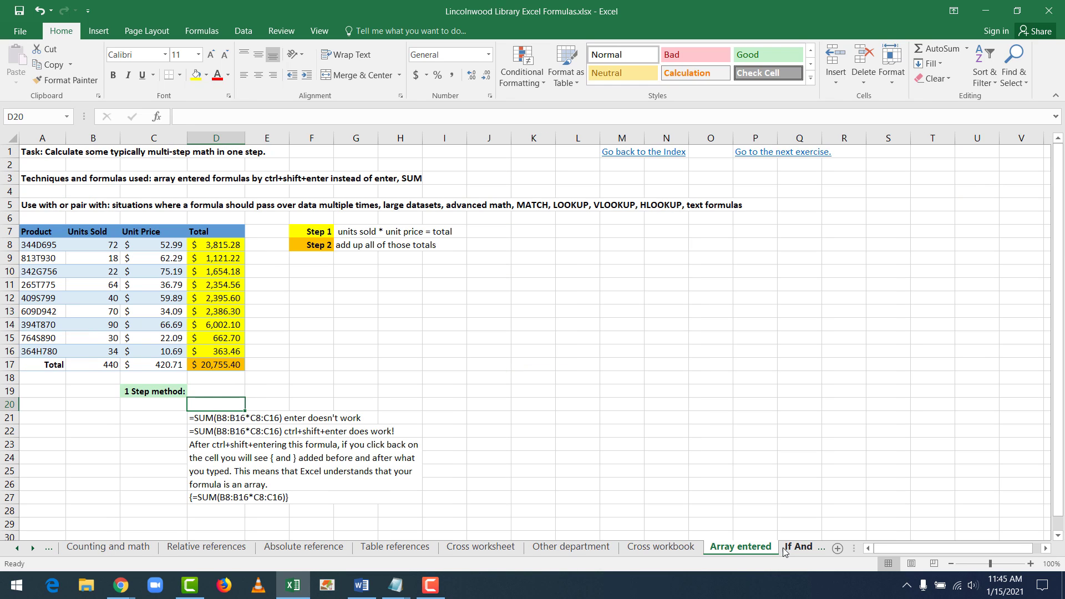
left_click(435, 285)
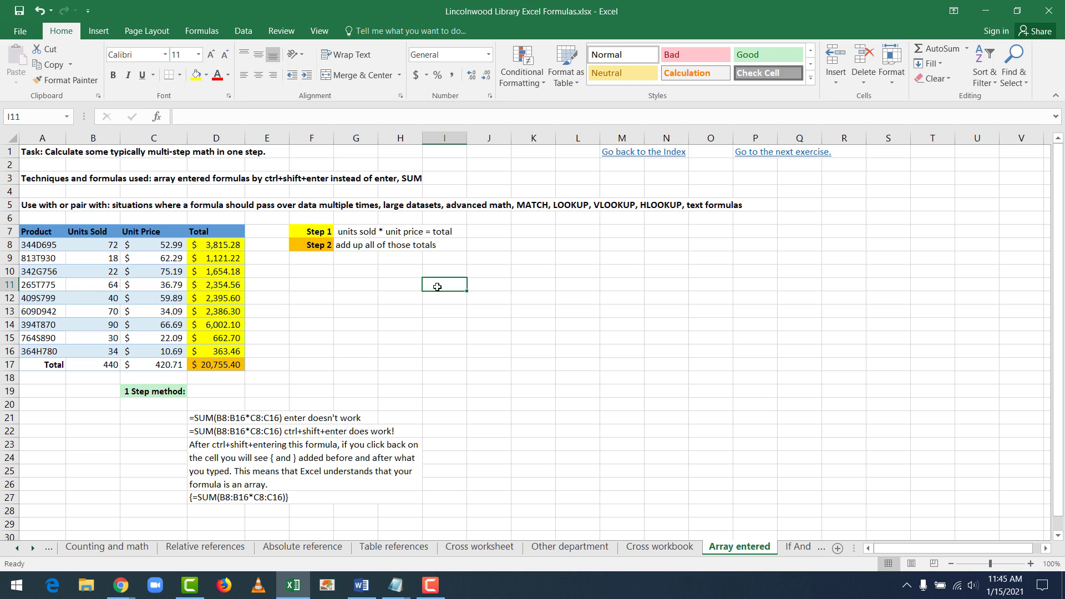
key("Left")
key("Left")
key("Left")
key("Left")
key("Left")
key("Left")
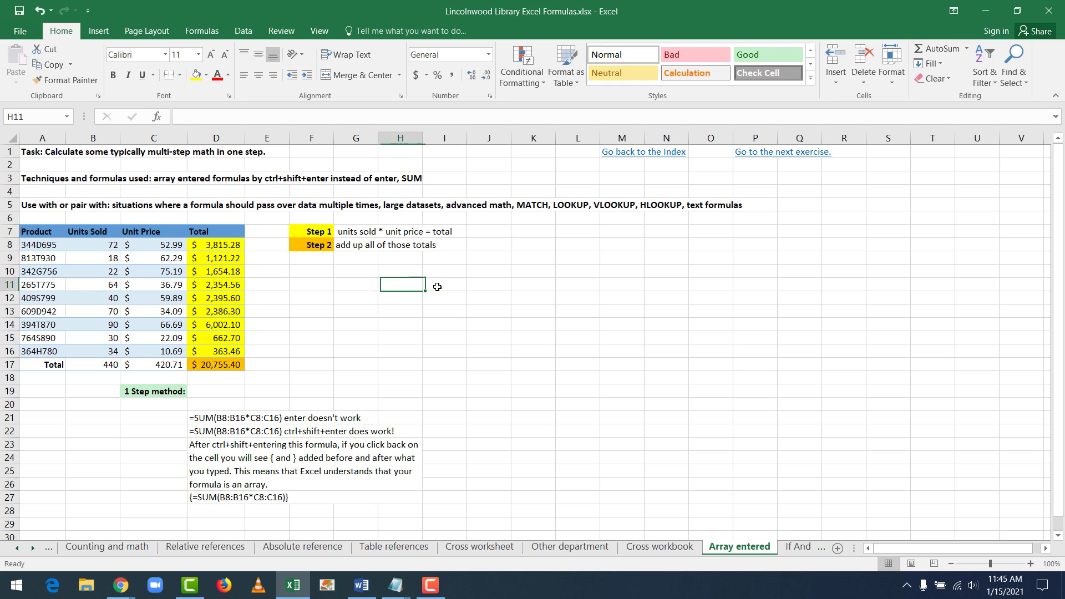
key("Right")
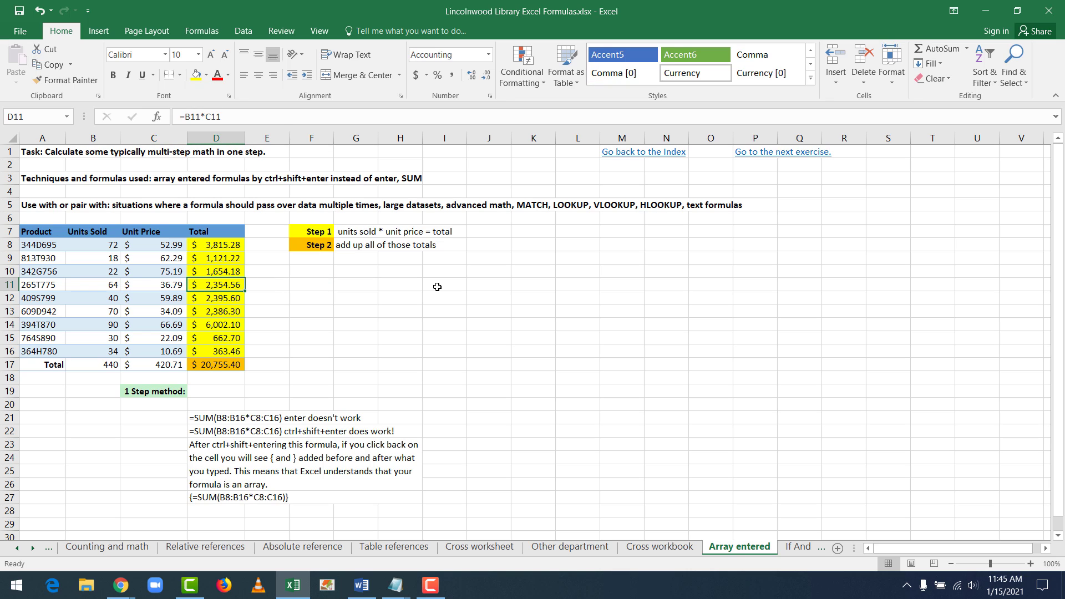
key("Down")
key("Down")
key("Down")
key("Down")
key("Down")
key("Down")
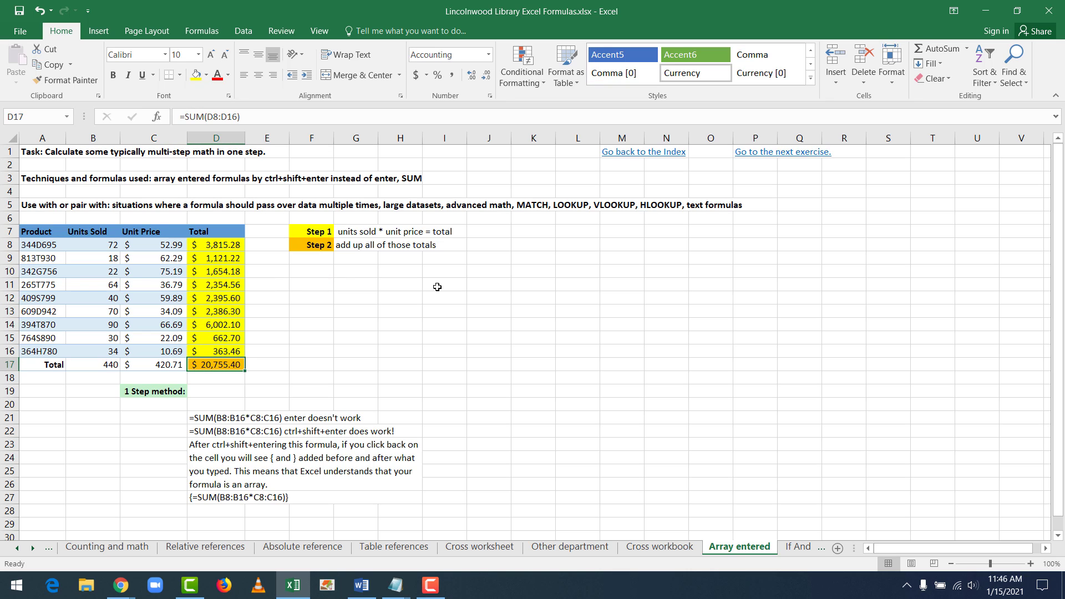
Enter =SUM(B8:B16*C8:C16) as an ordinary, non-array formula in the 1 Step method cell D19 and reselect that cell
key("Down")
key("Down")
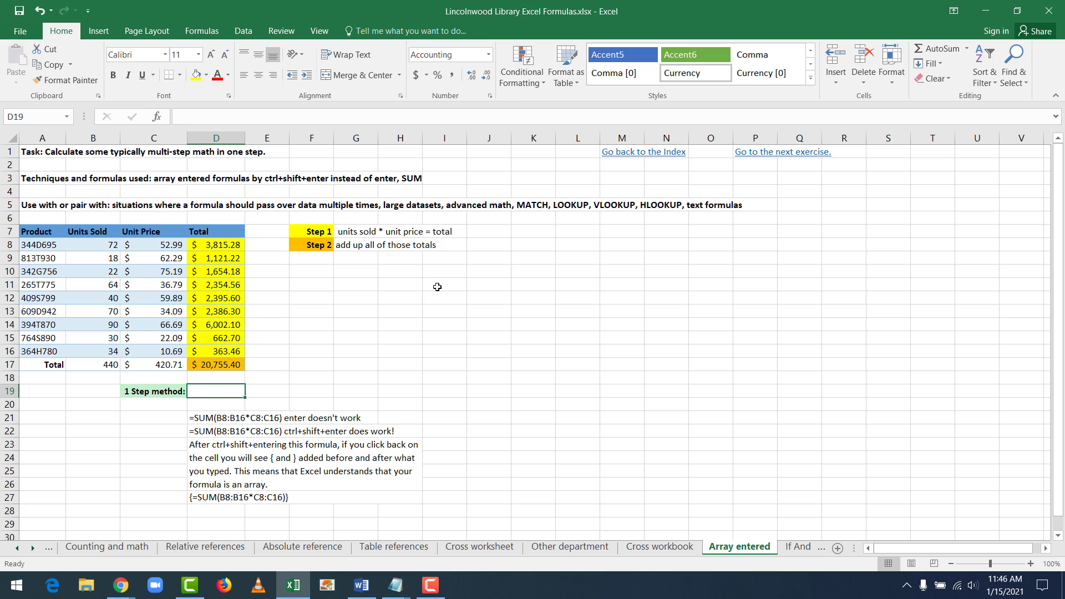
type("=sum(")
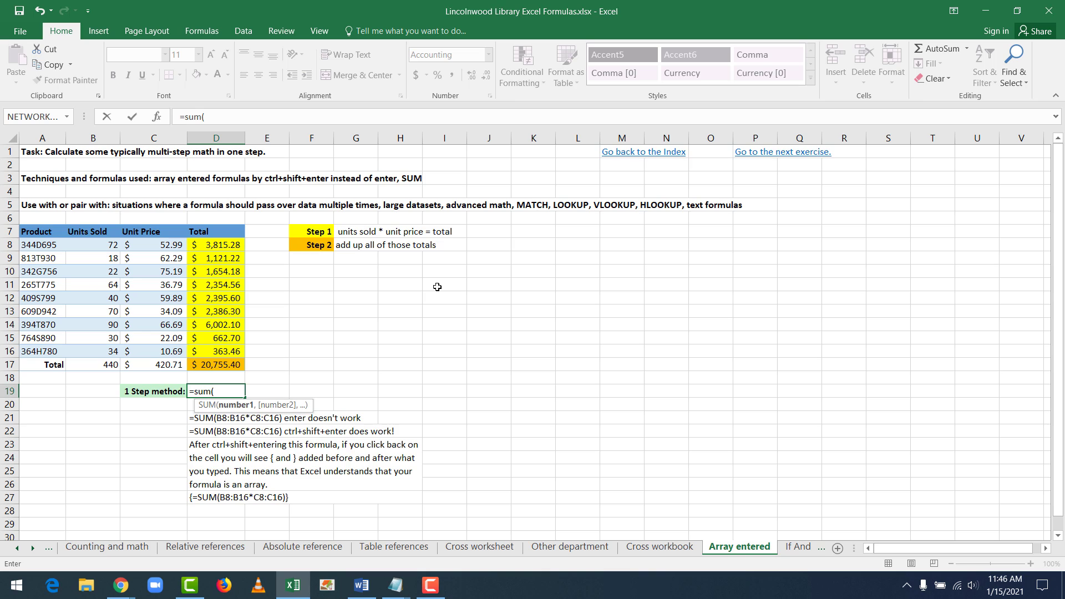
type("B")
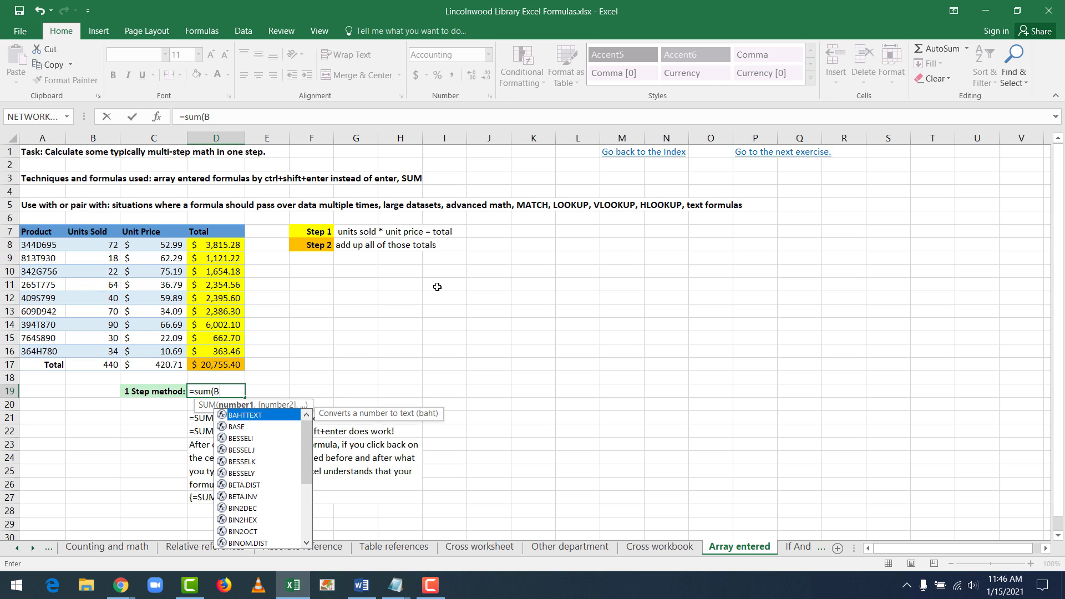
type("8")
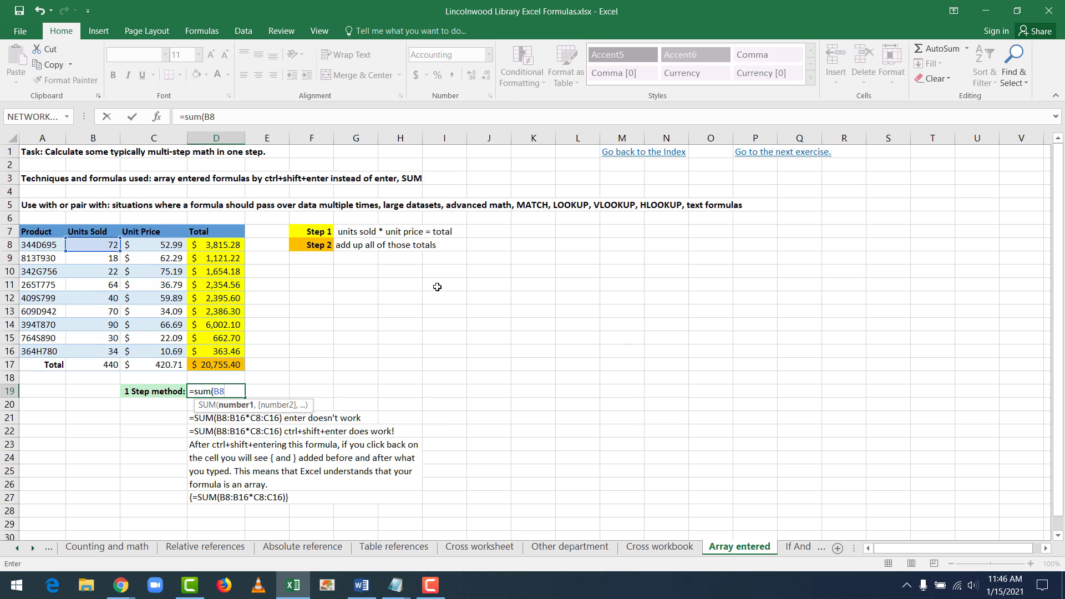
type(":B16")
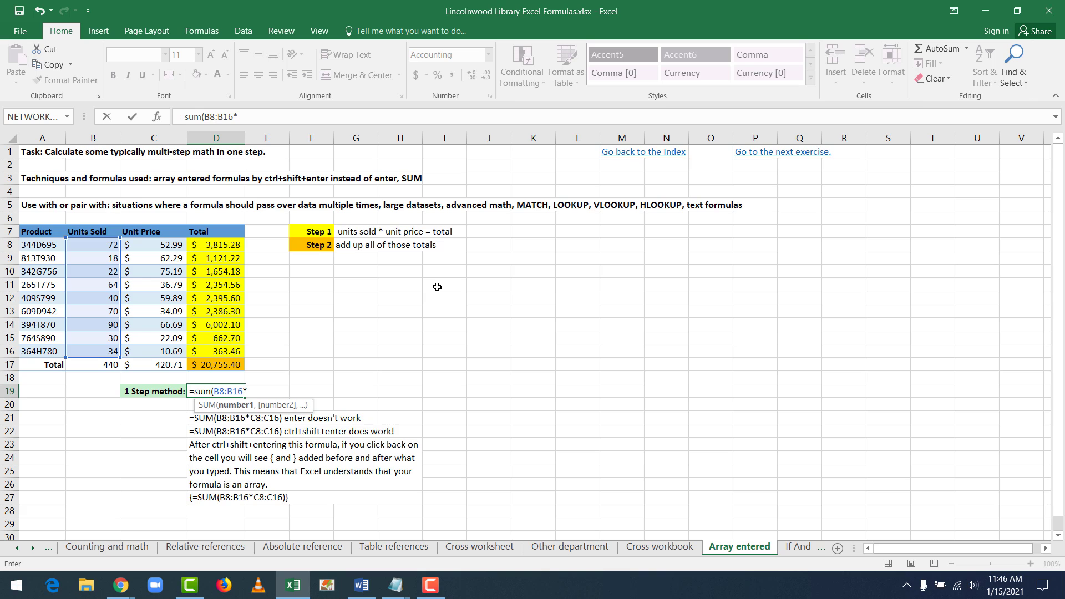
type("*C8:16")
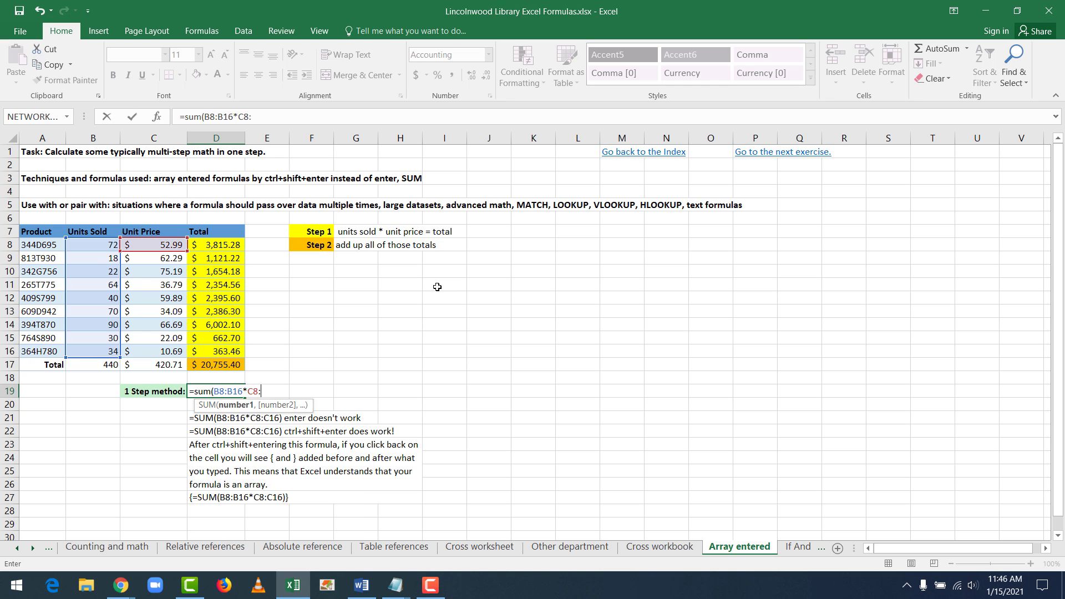
key("BackSpace")
key("BackSpace")
type("C16")
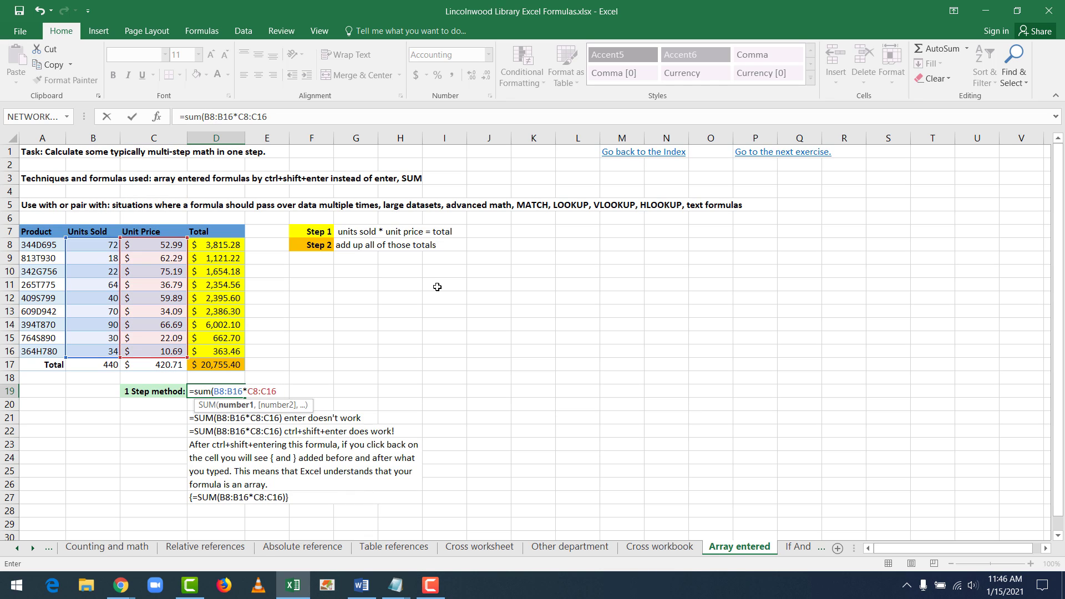
type(")")
key("Return")
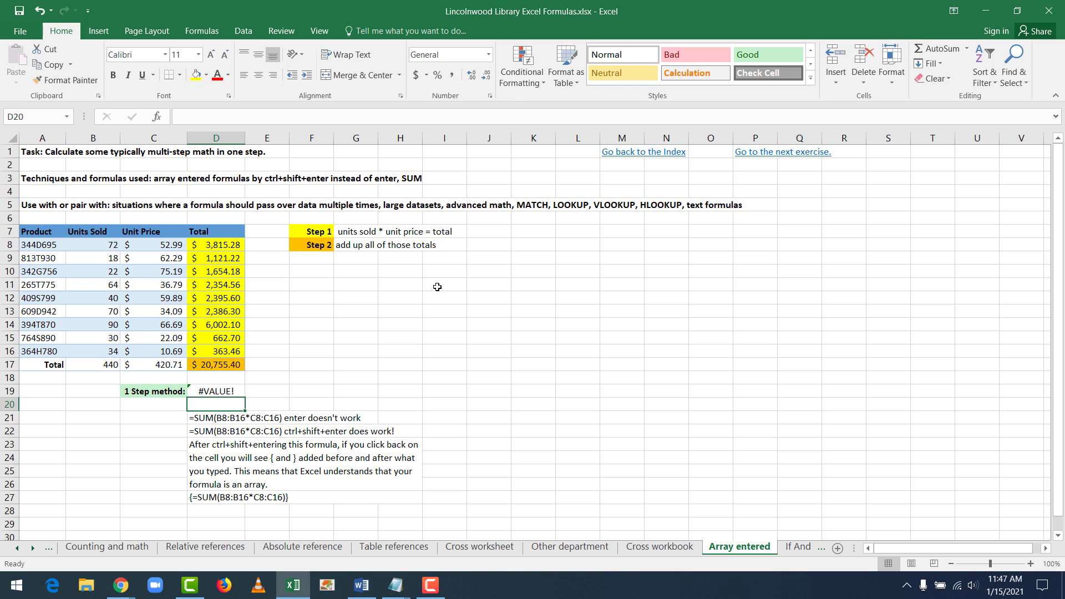
key("Up")
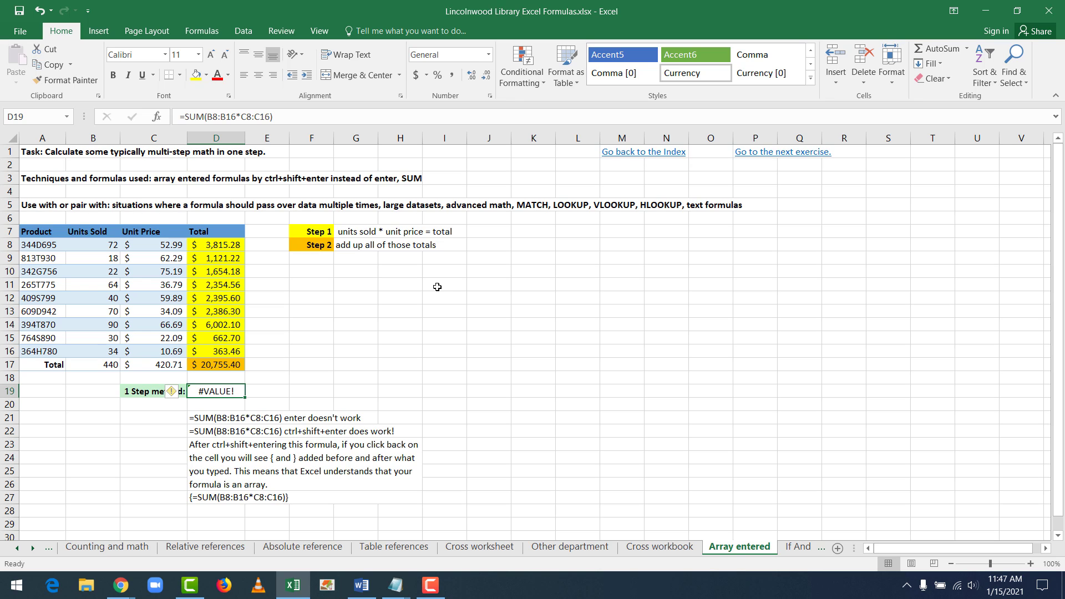
Check the error options of cell D19 and re-enter its formula =SUM(B8:B16*C8:C16) as an array formula
left_click(171, 392)
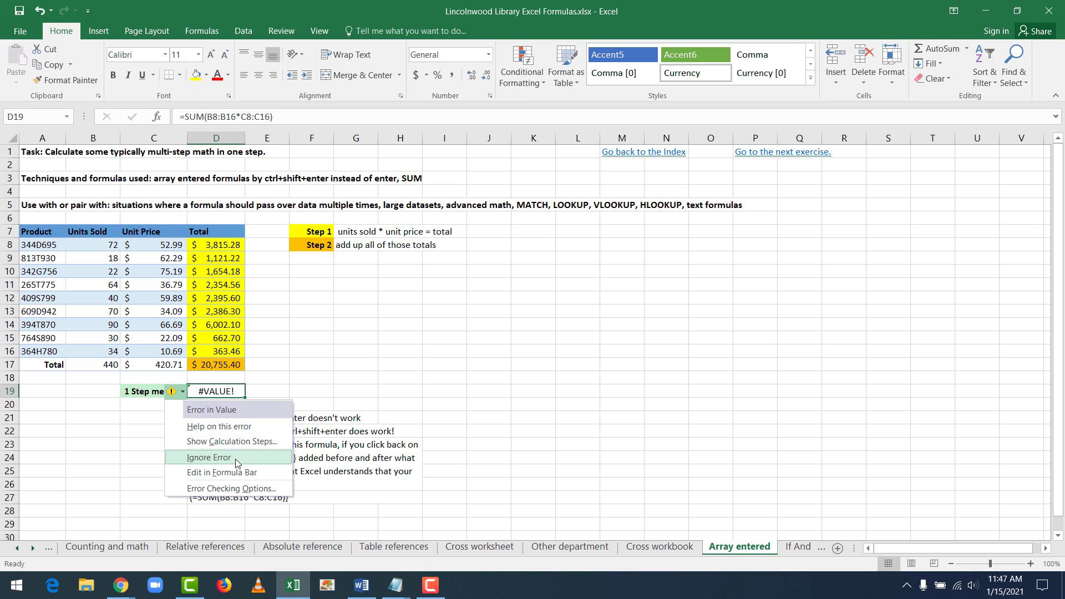
left_click(277, 392)
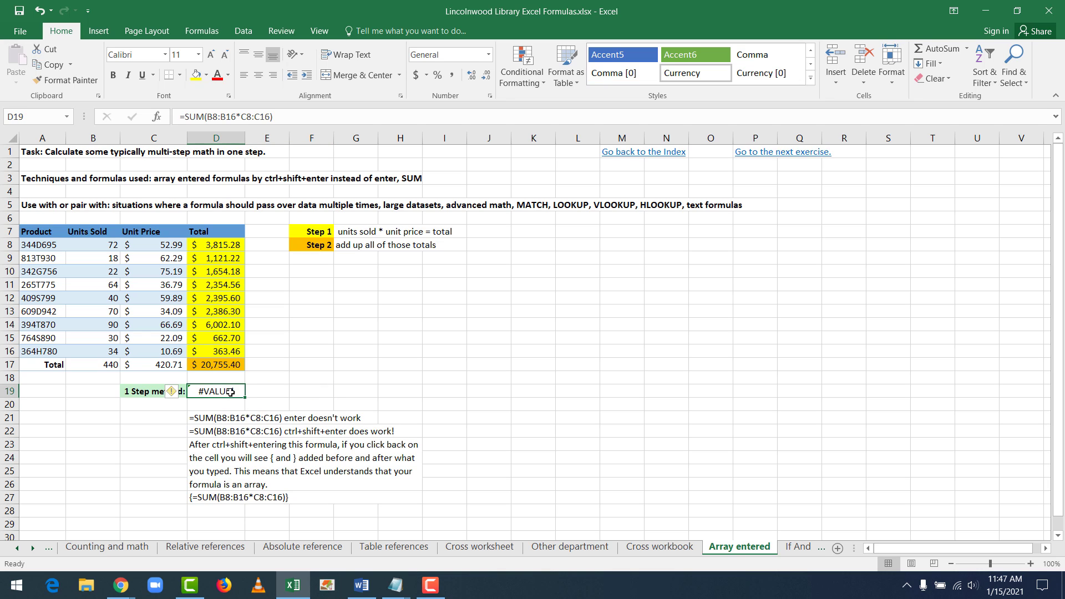
left_click(282, 119)
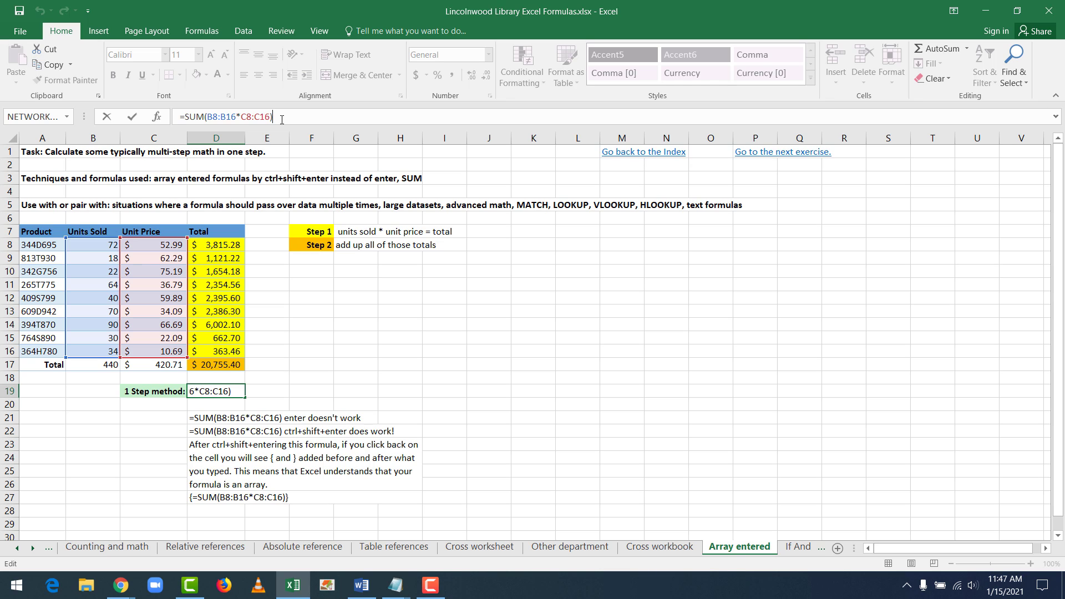
key("ctrl+shift+Return")
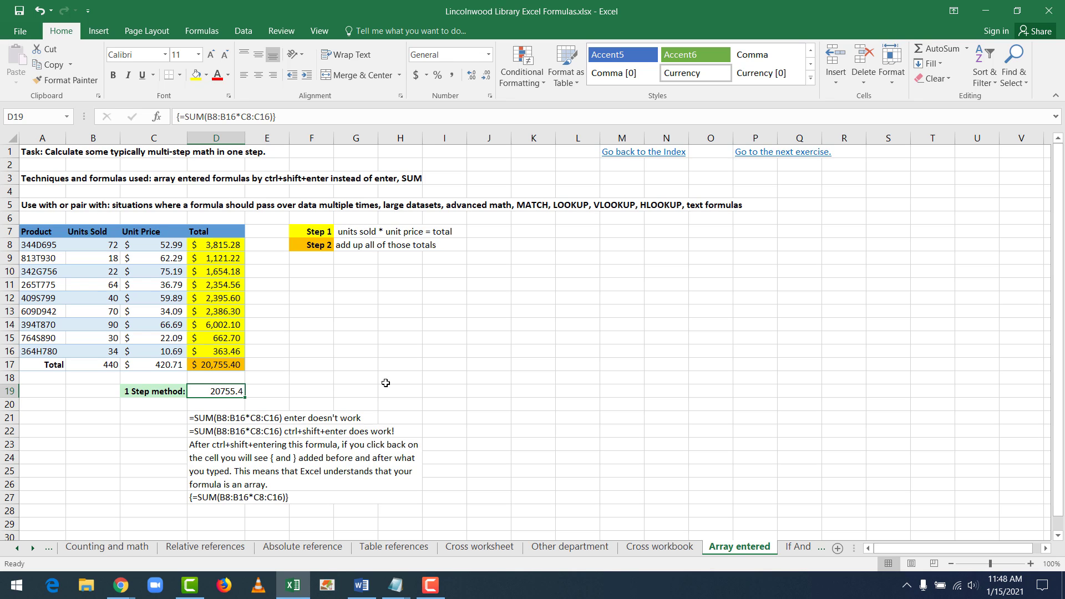
Go to the next exercise, the If And Or Not sheet, and examine the account type, carrier and city in row 16
left_click(769, 153)
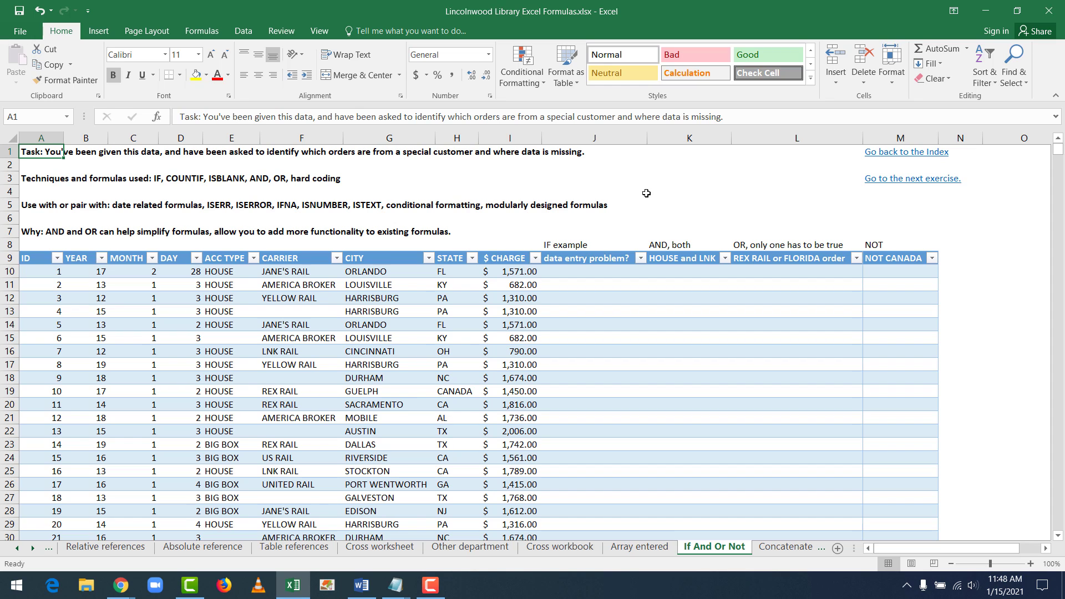
left_click(391, 354)
left_click(285, 352)
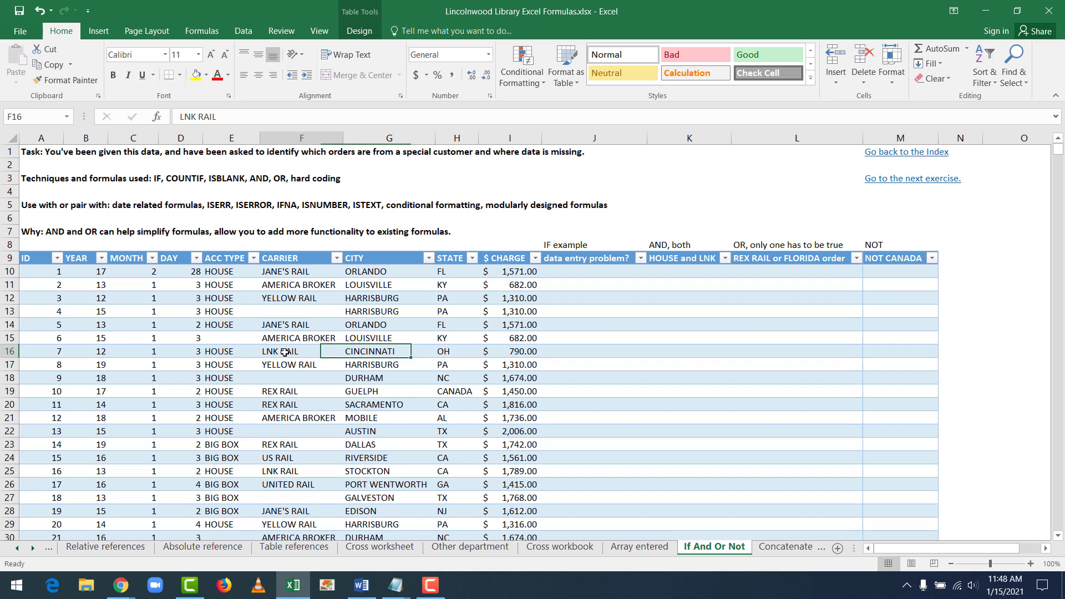
left_click(220, 353)
left_click(393, 357)
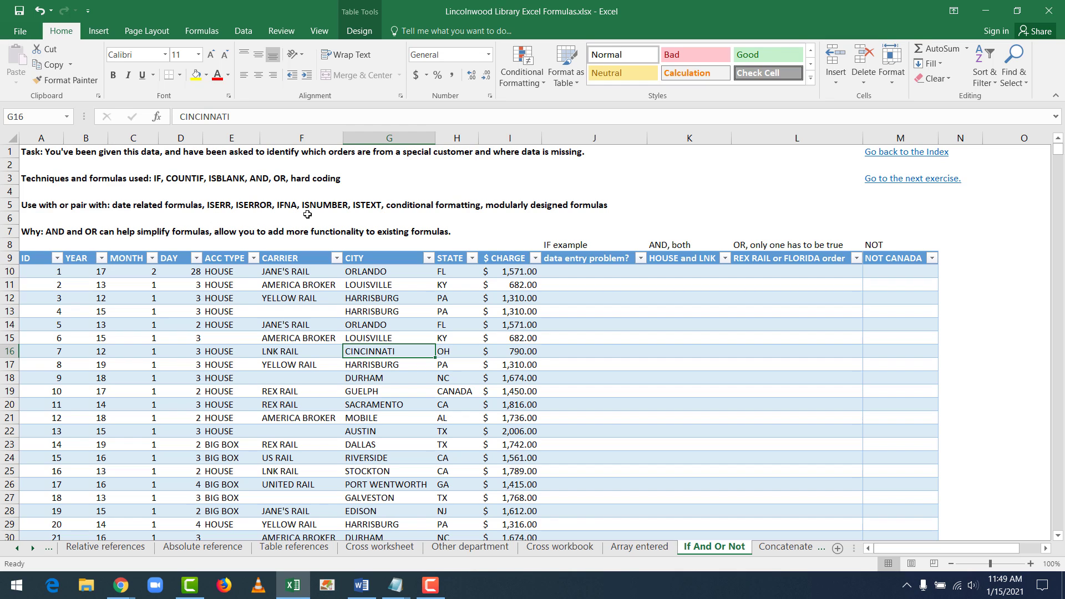
Begin an IF formula in J10 of the data entry problem? column that returns "error" when ISBLANK finds the row's ACC TYPE empty
left_click(612, 272)
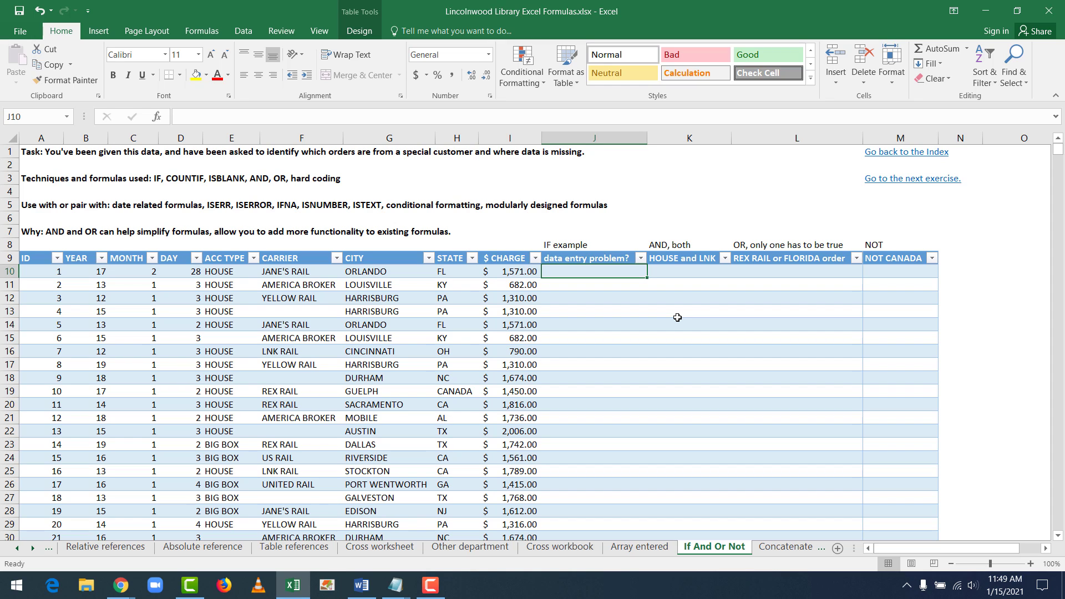
type("=")
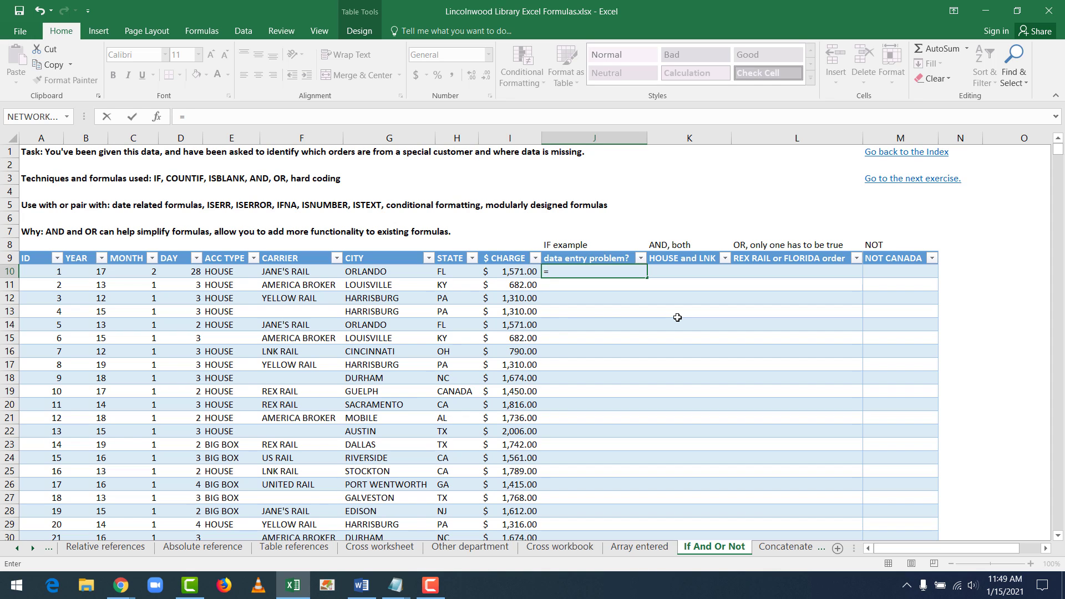
type("if")
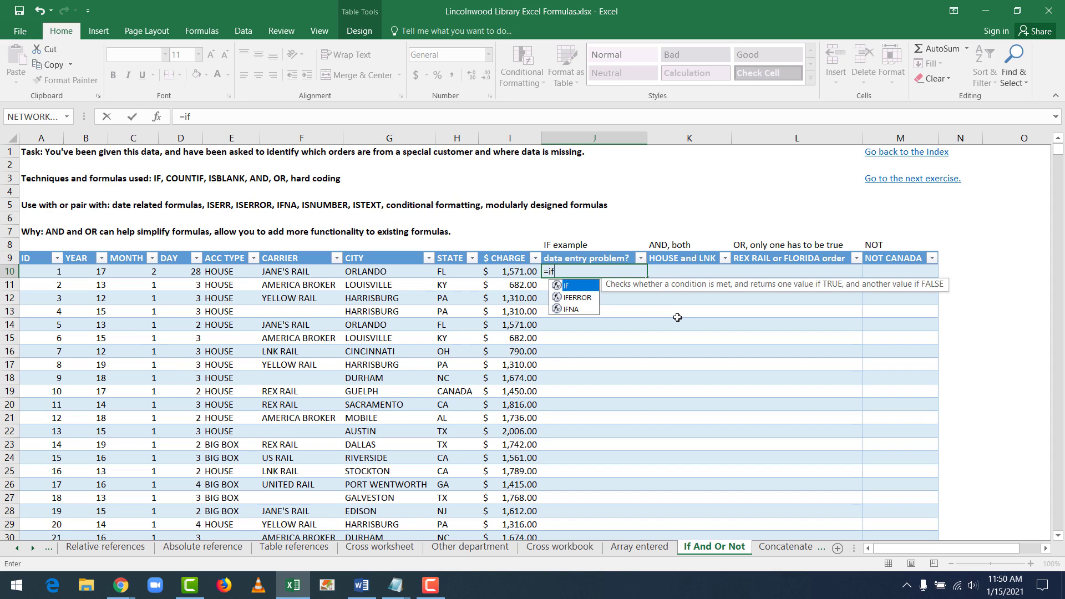
type("(")
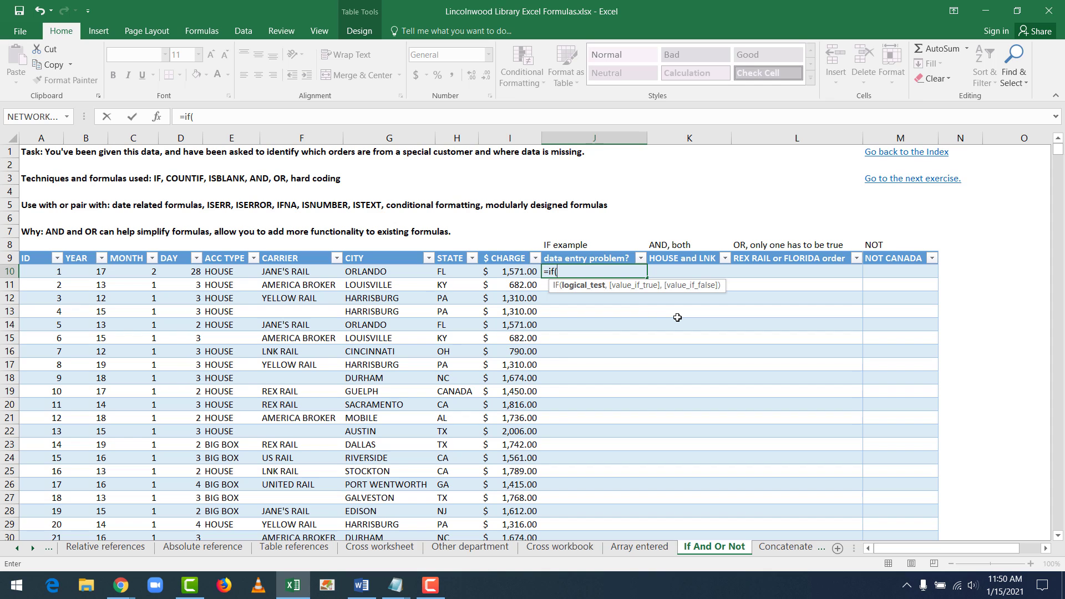
type("isblank")
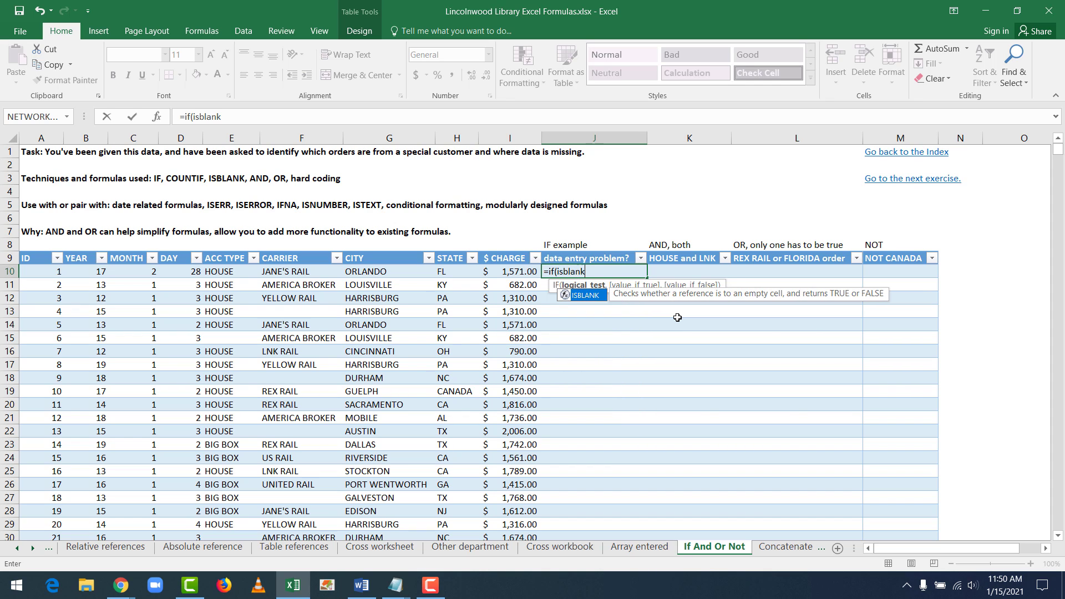
type("(")
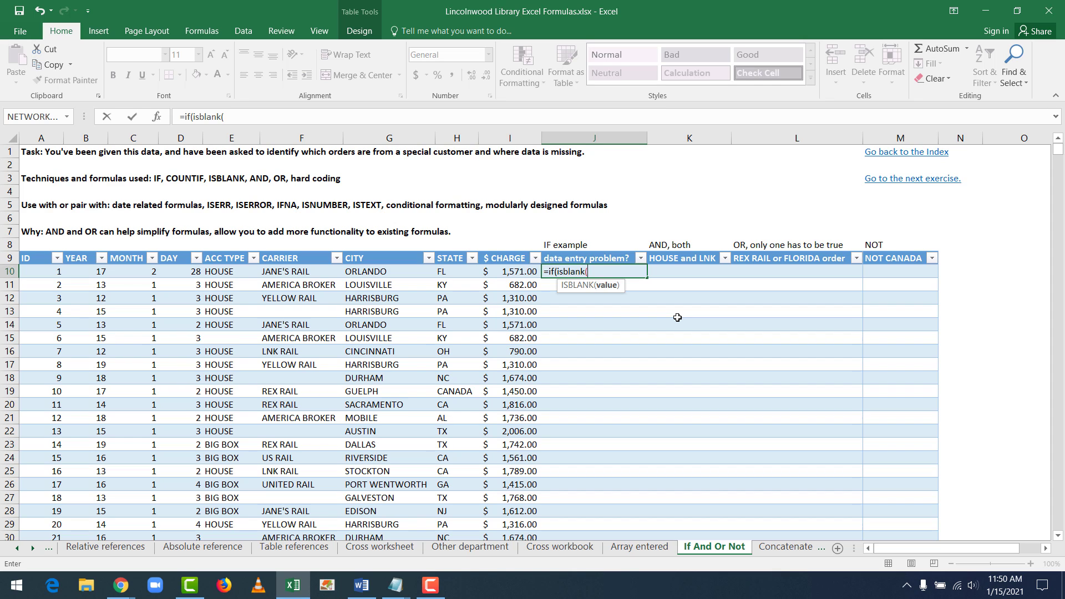
left_click(226, 271)
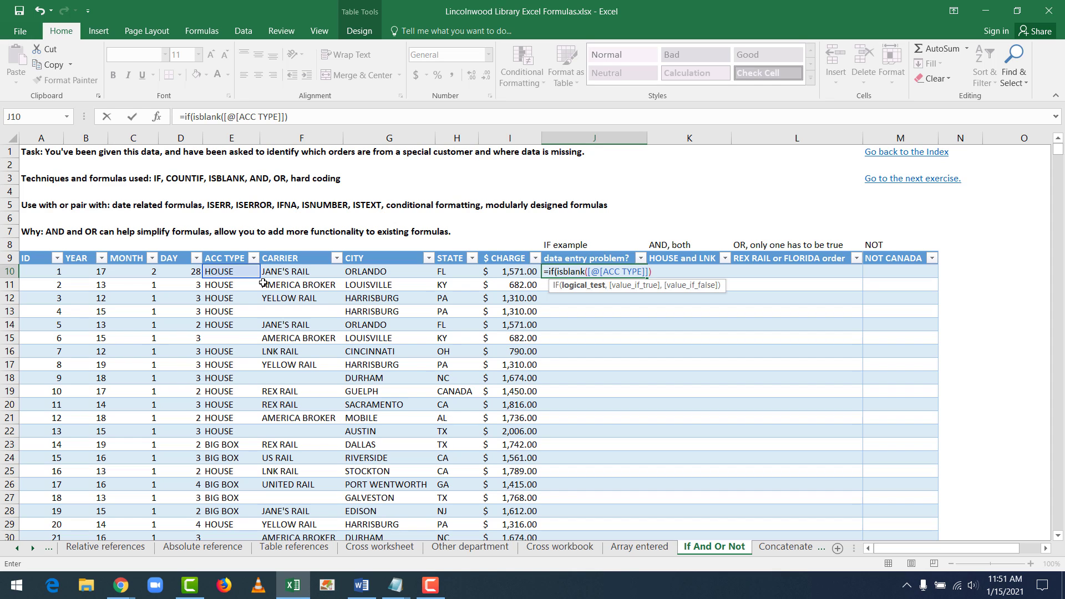
type(",")
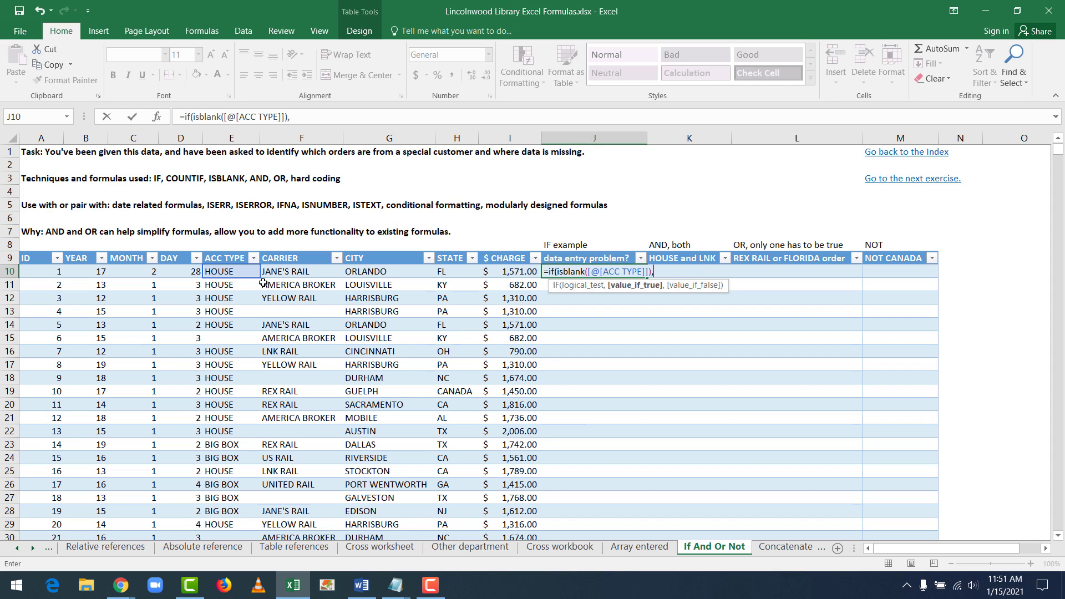
type("\"error\",")
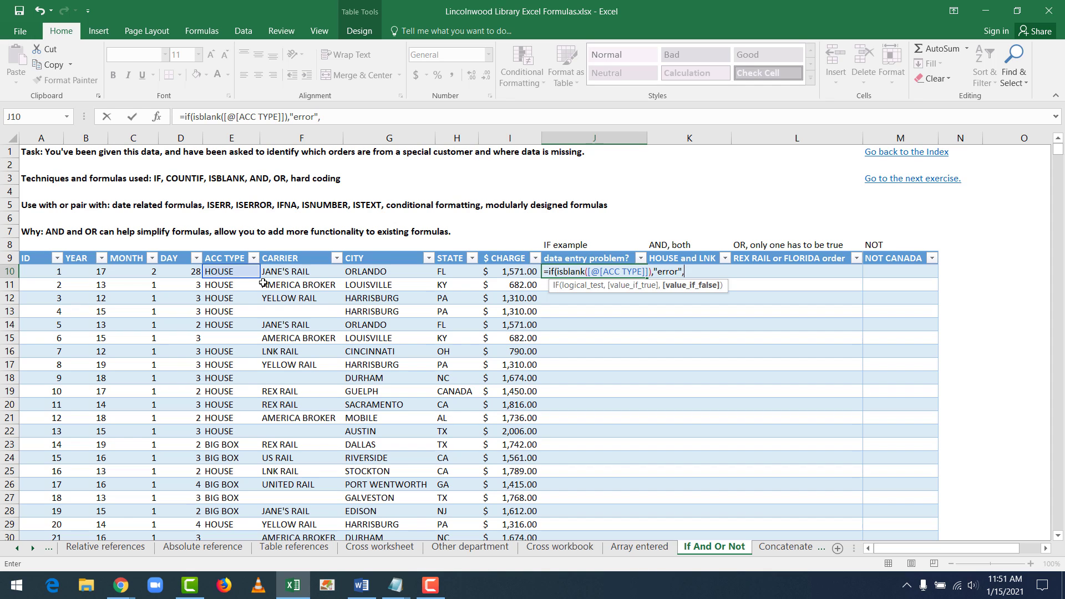
Nest a second IF as the false value, returning "error" if F10 is blank and "GOOD" otherwise
type("if")
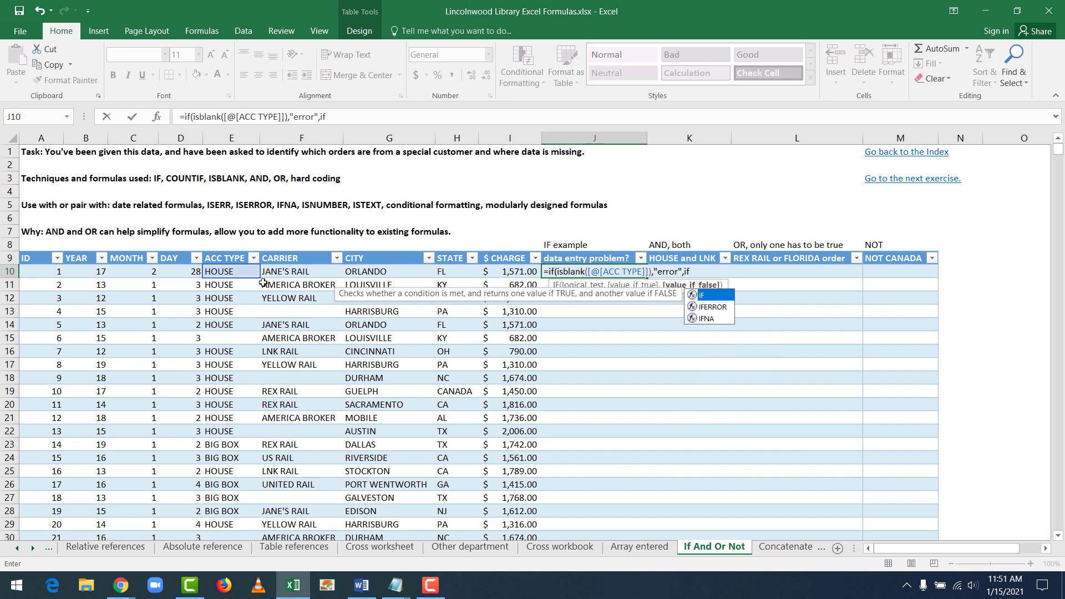
type("(isblank")
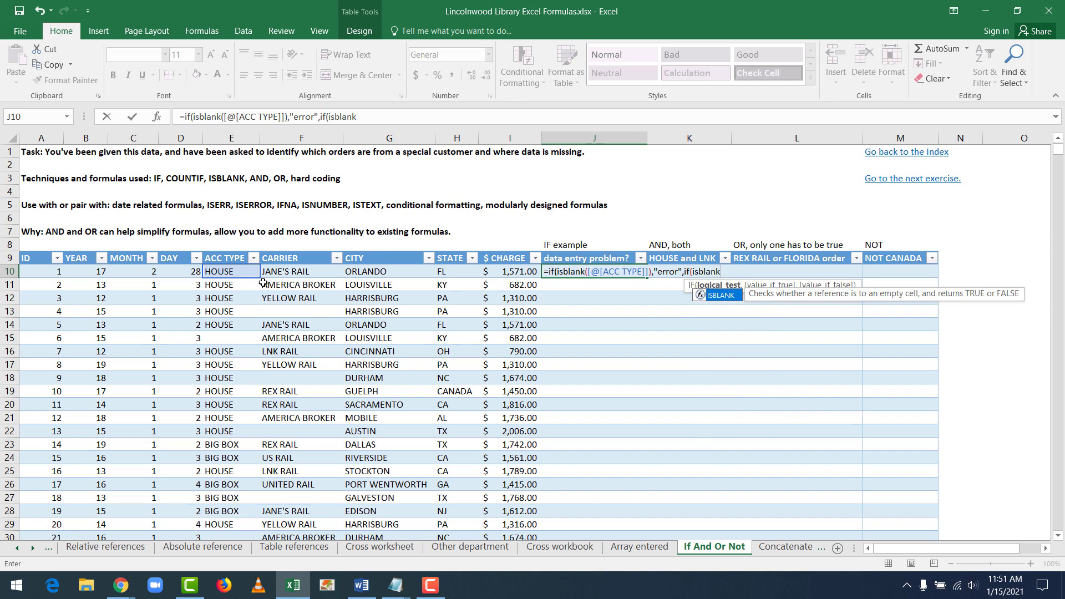
type("(f10")
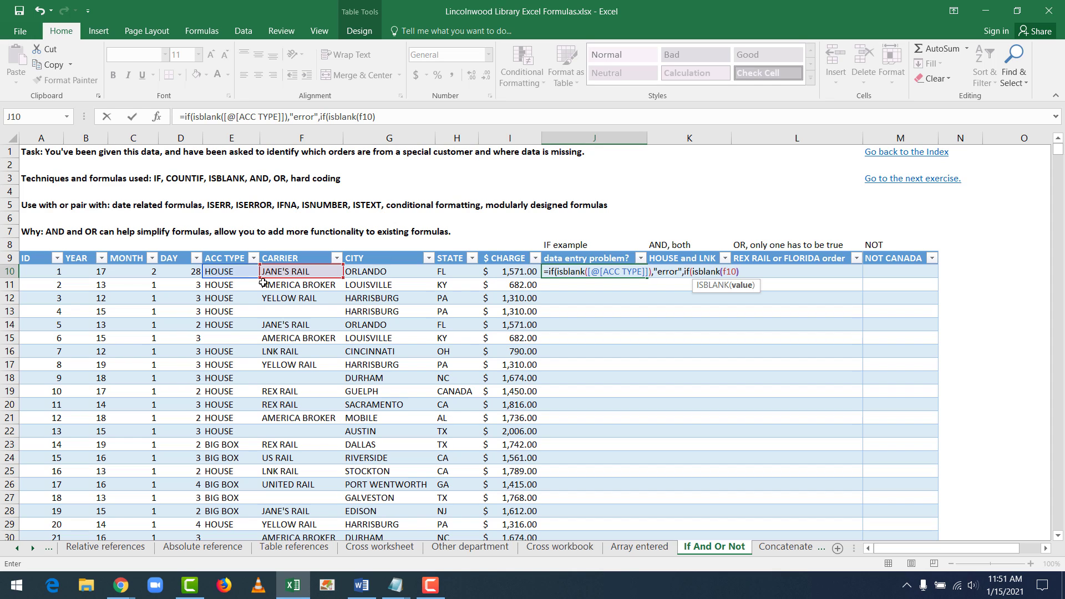
type("),")
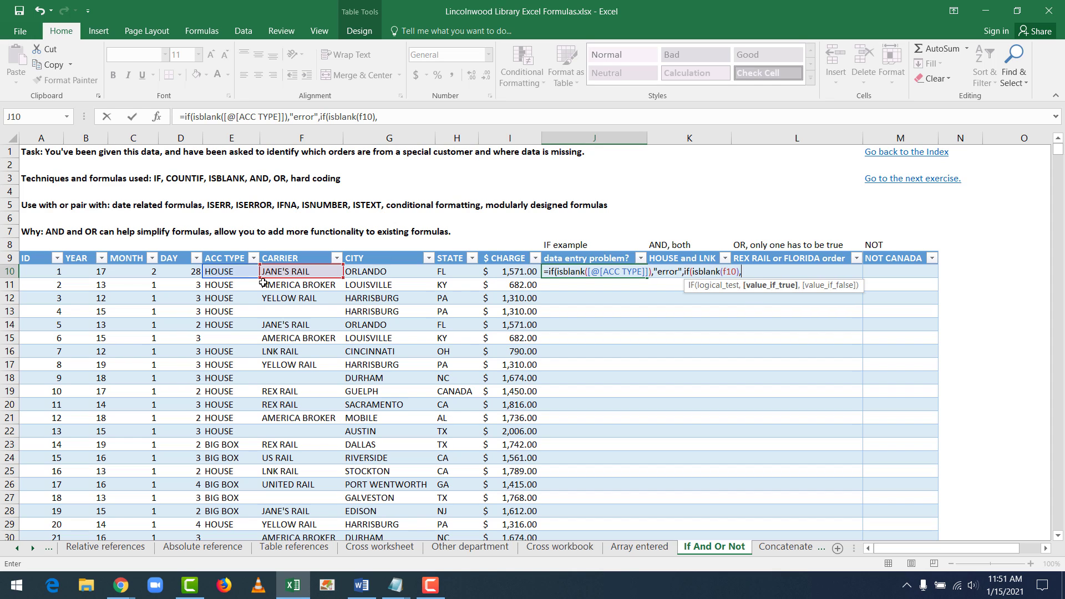
type("\"error\",\"")
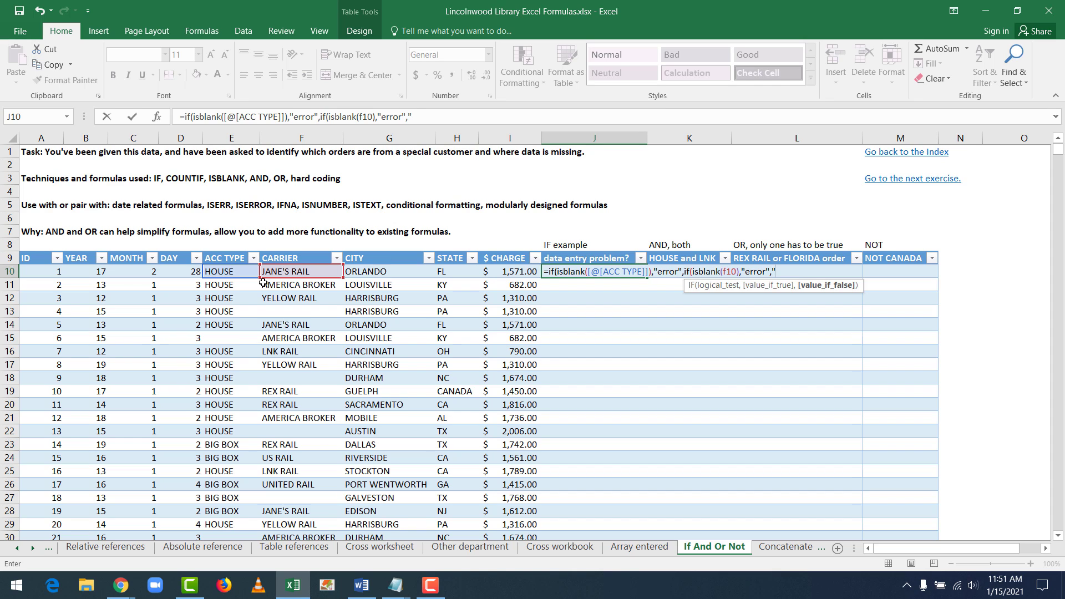
type("GOOD\")")
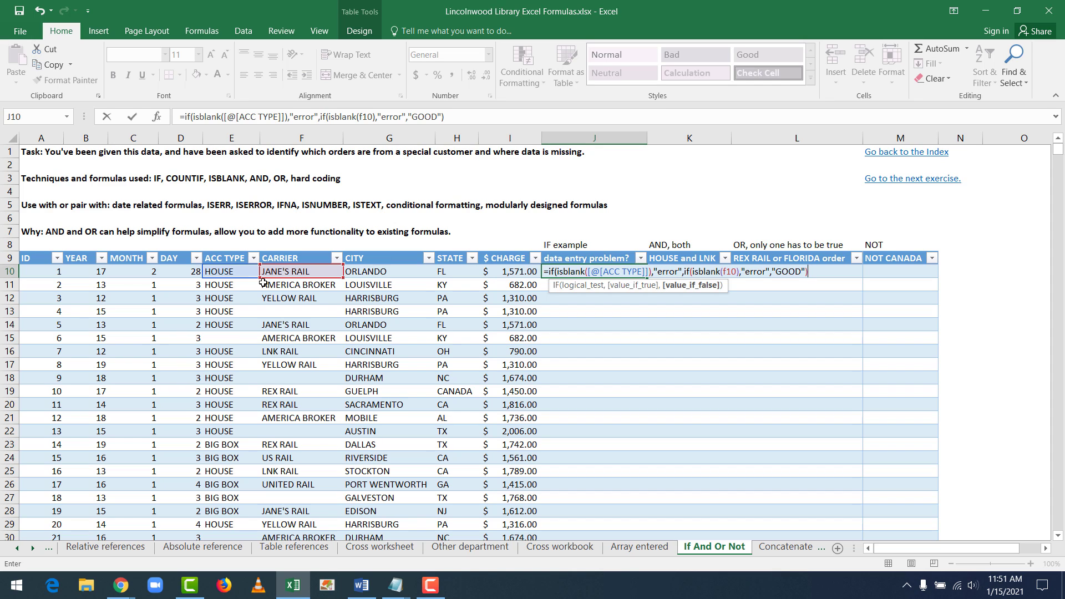
Try to enter the nested IF formula with the outer IF's closing parenthesis left out
type(")")
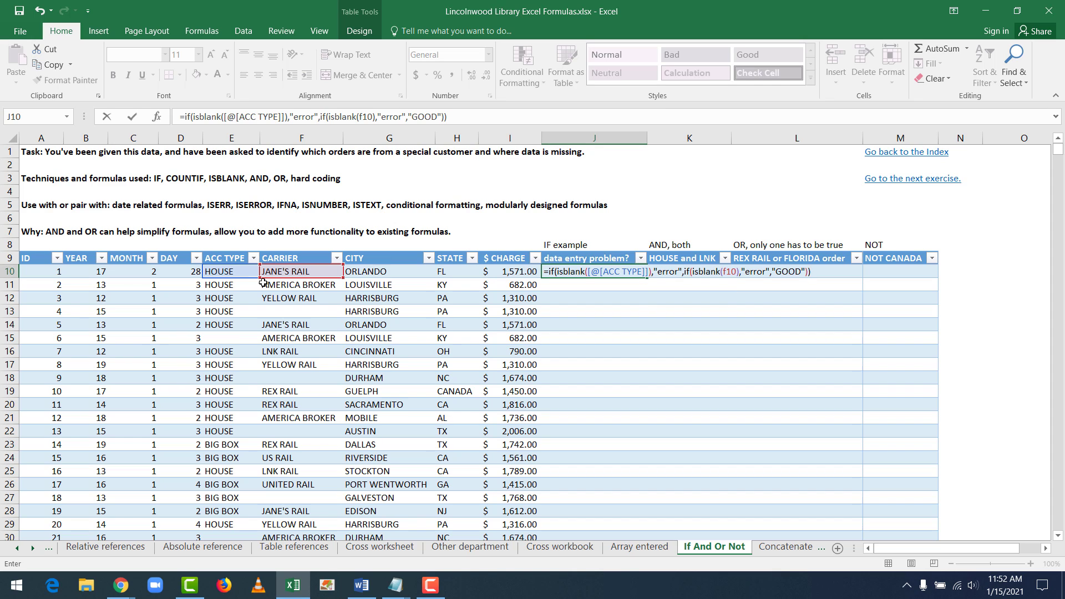
key("BackSpace")
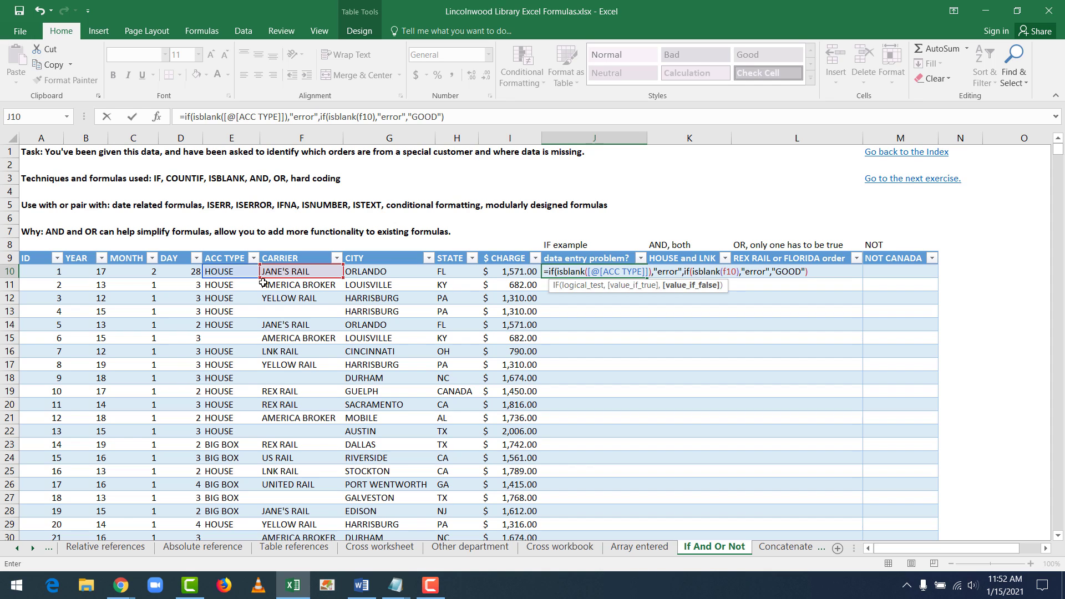
key("Return")
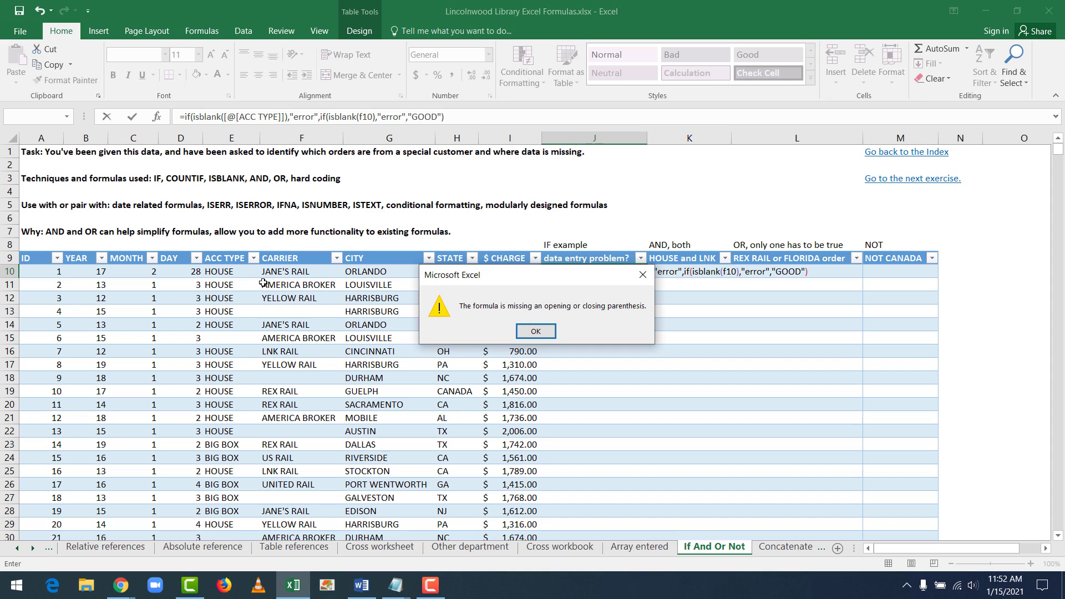
key("Return")
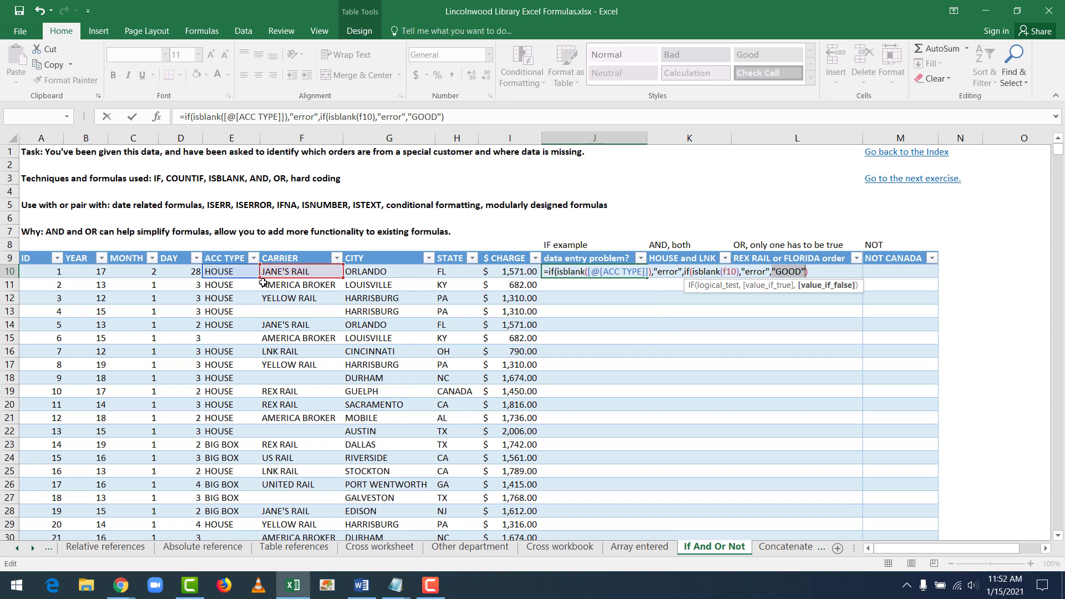
Add the outer IF's closing parenthesis at the end of the formula and enter it in J10
left_click(461, 118)
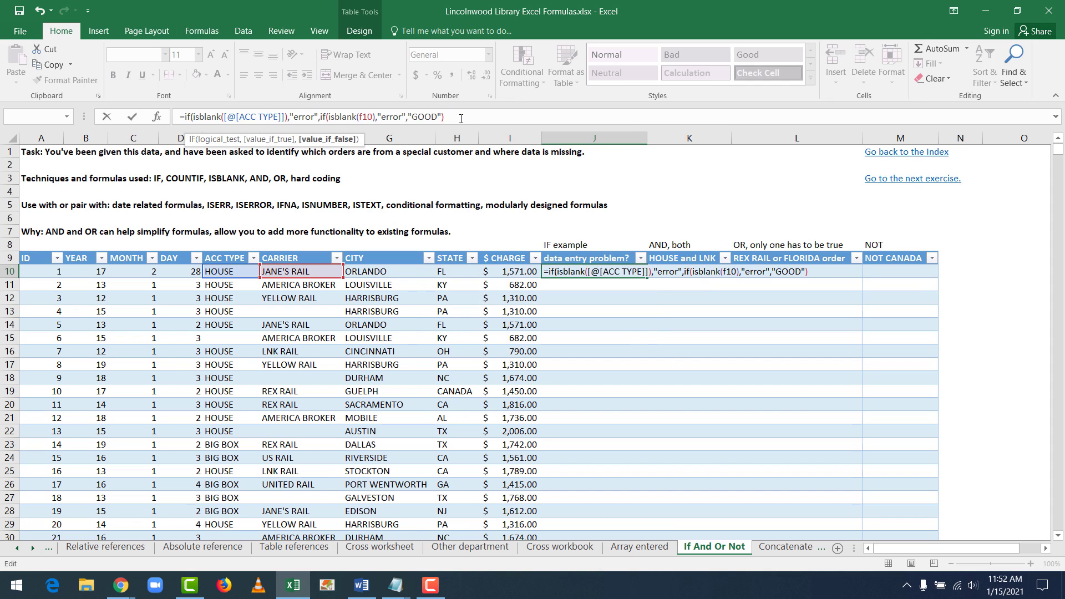
type(")")
key("Return")
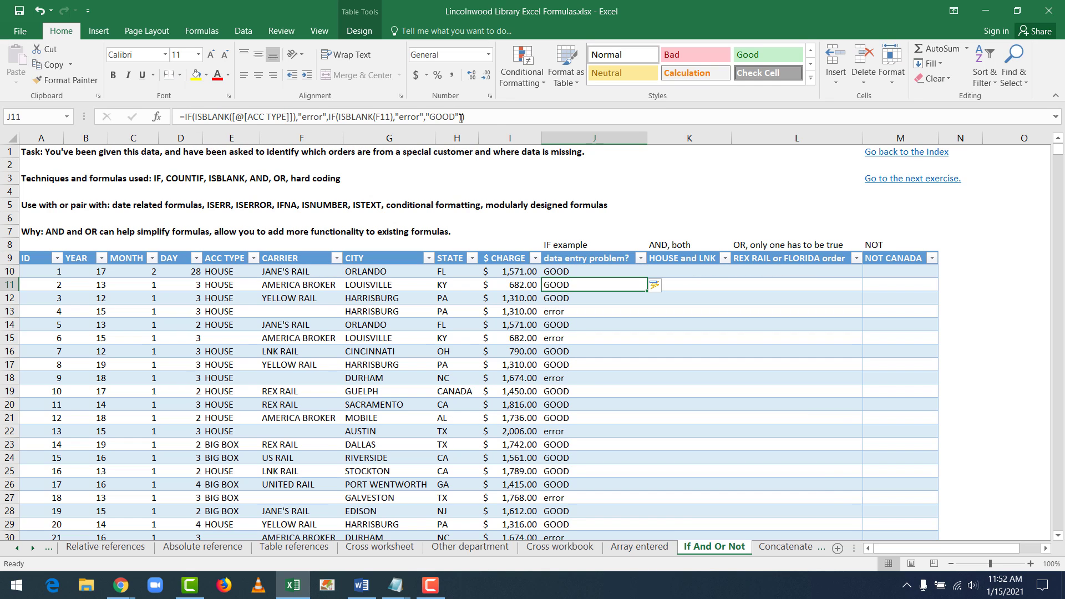
Examine the IF formulas filled down the data entry problem? column as far as J21 and back up to J10
key("Down")
key("Down")
key("Down")
key("Down")
key("Down")
key("Down")
key("Down")
key("Down")
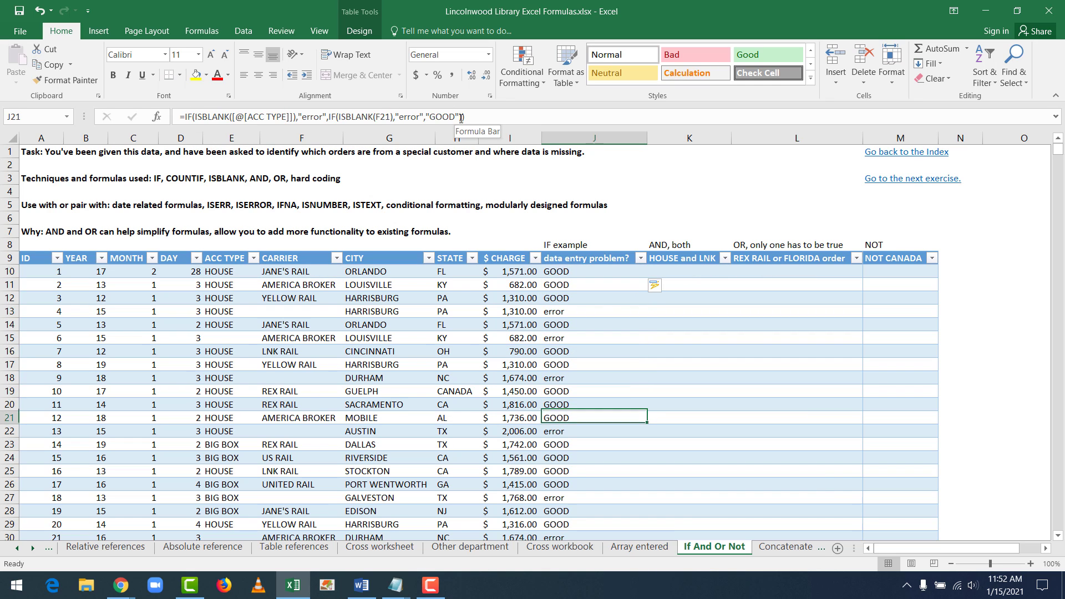
key("Up")
key("Up")
key("Up")
key("Up")
key("Up")
key("Up")
key("Up")
key("Up")
key("Up")
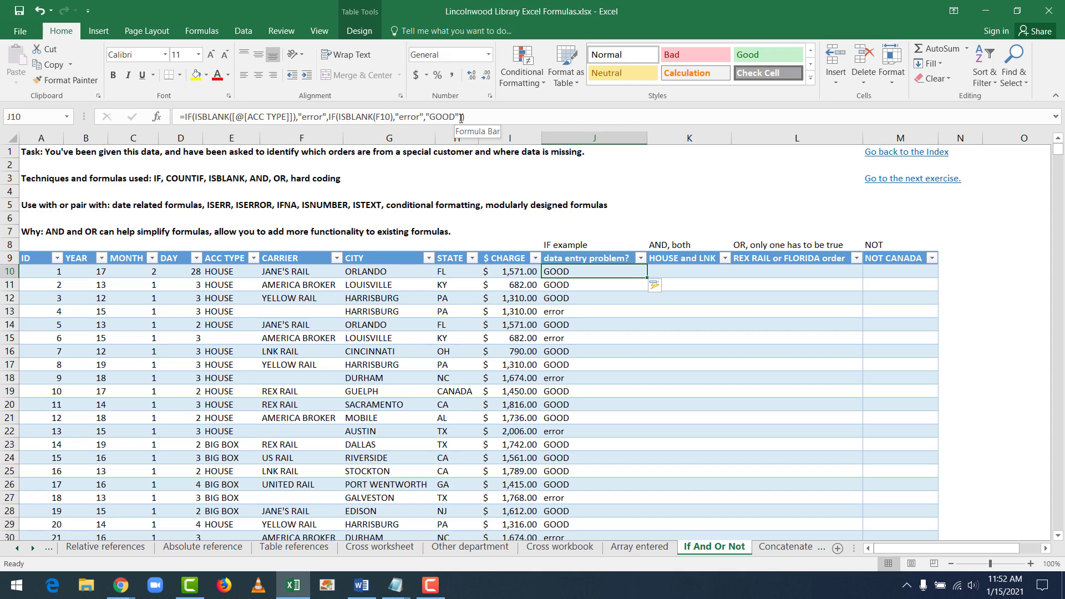
Enter =AND(E10="HOUSE",F10="LNK RAIL") in K10 to fill the HOUSE and LNK column
key("Right")
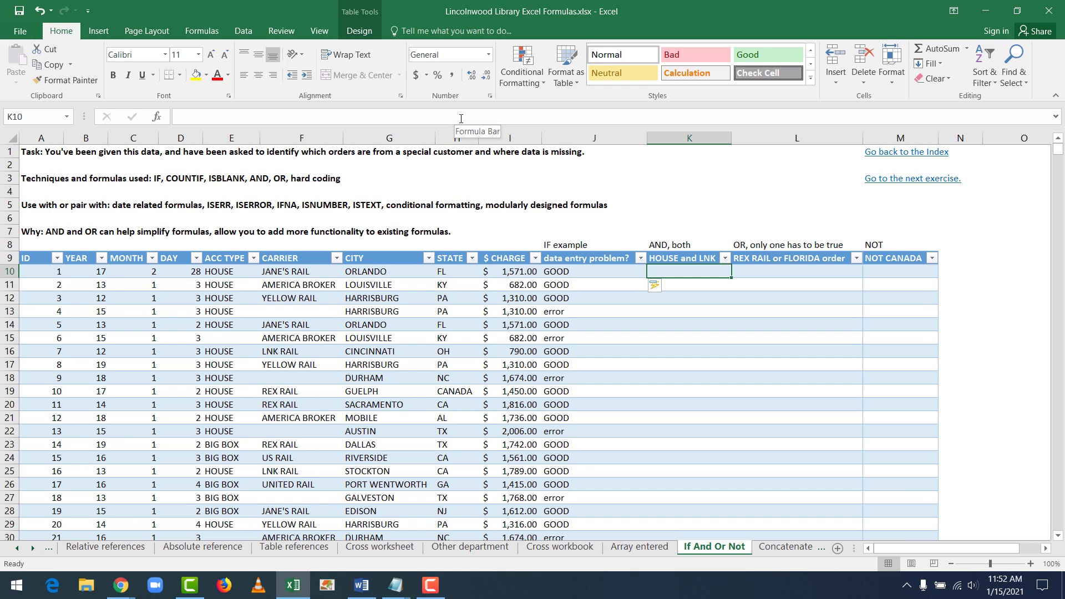
type("=and(")
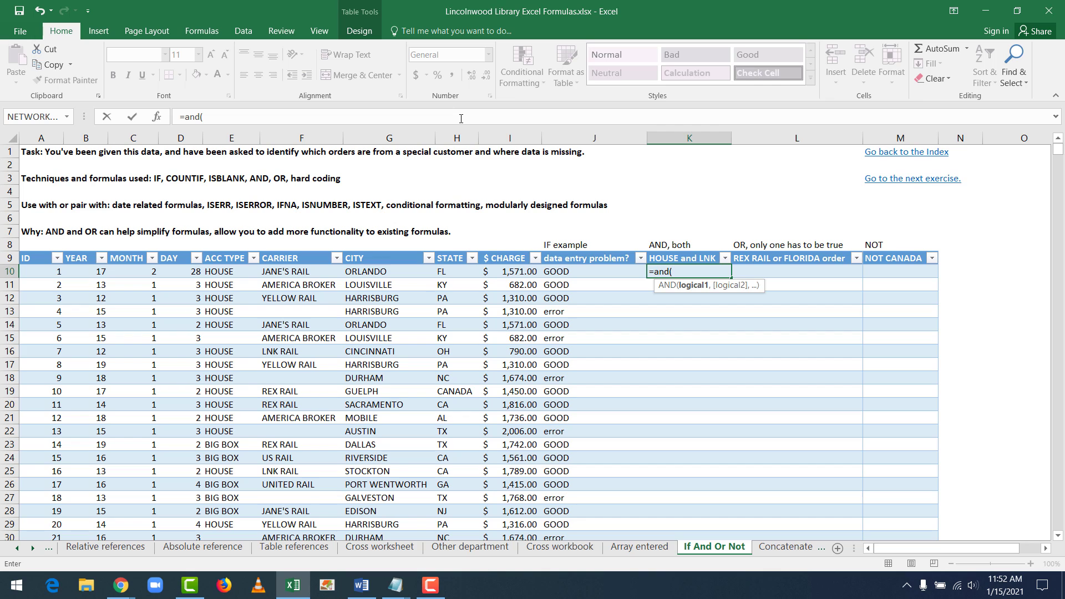
type("e10=\"")
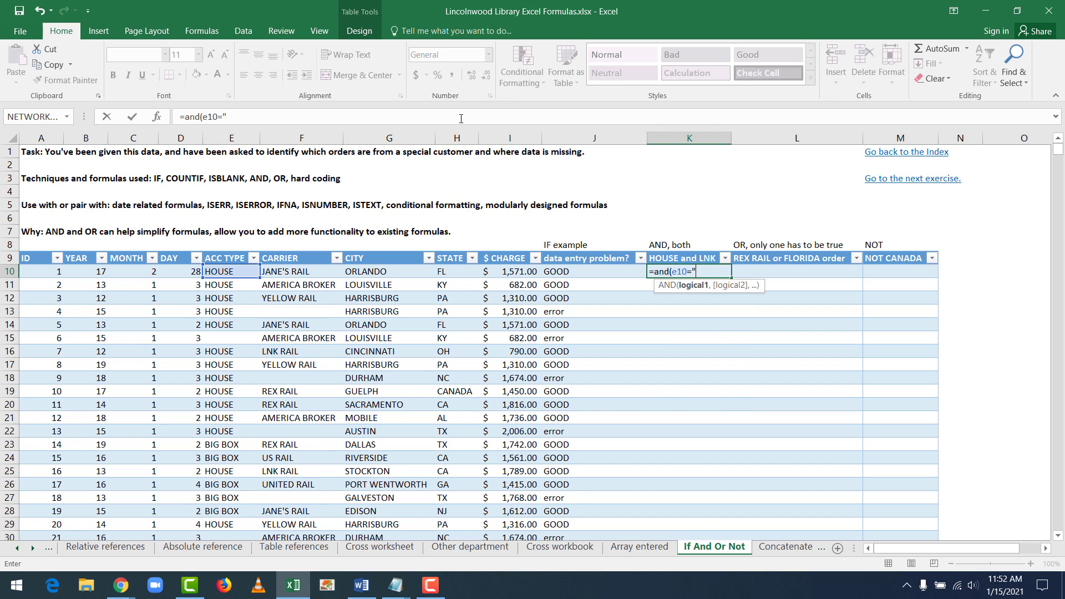
type("HOUSE\",")
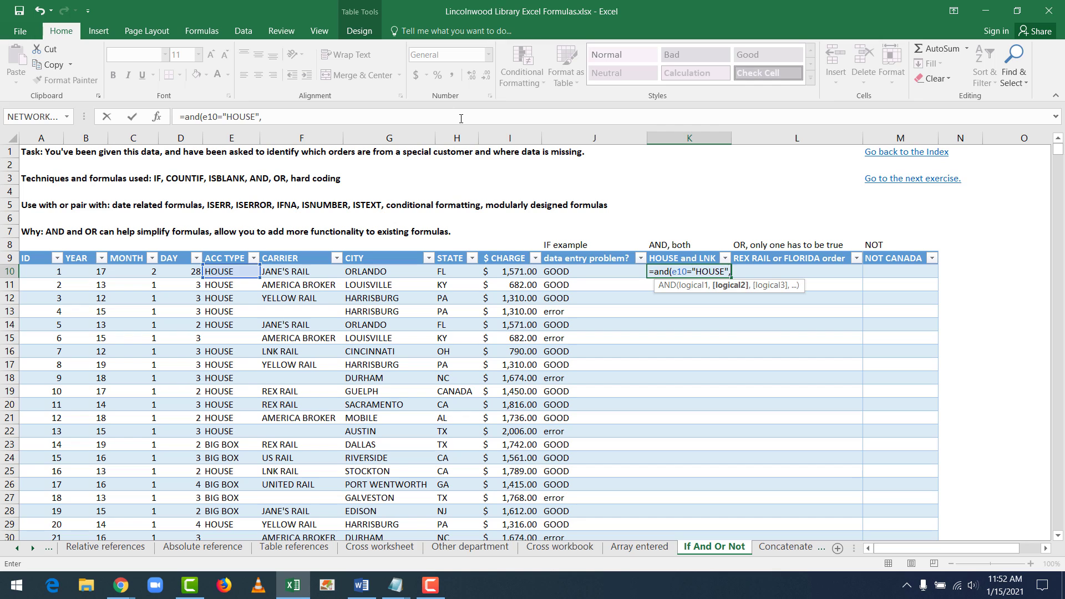
type("f10=\"")
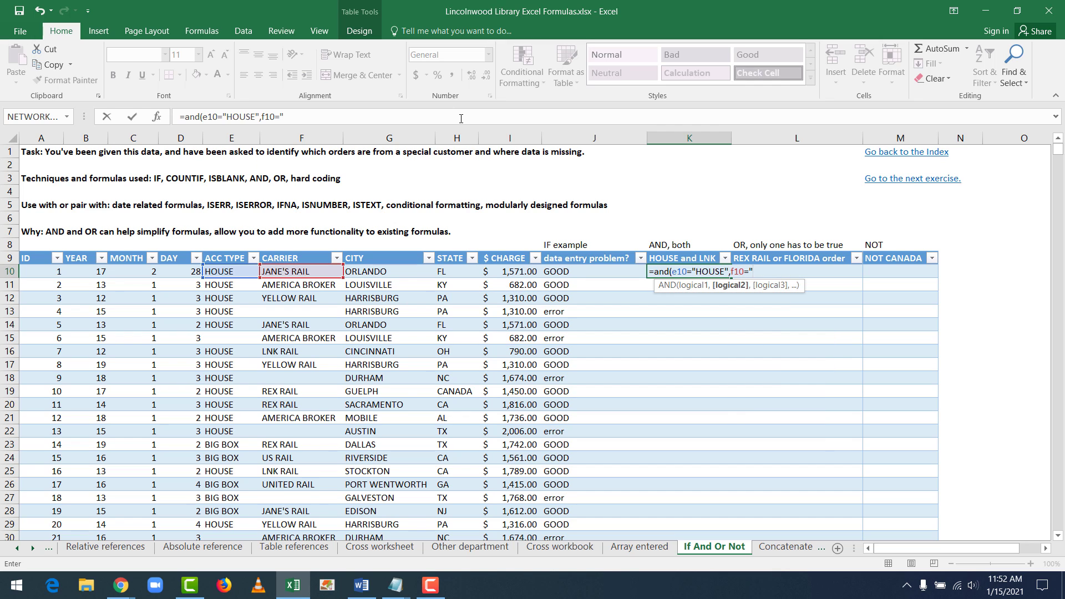
type("LNK RAIL")
type(")")
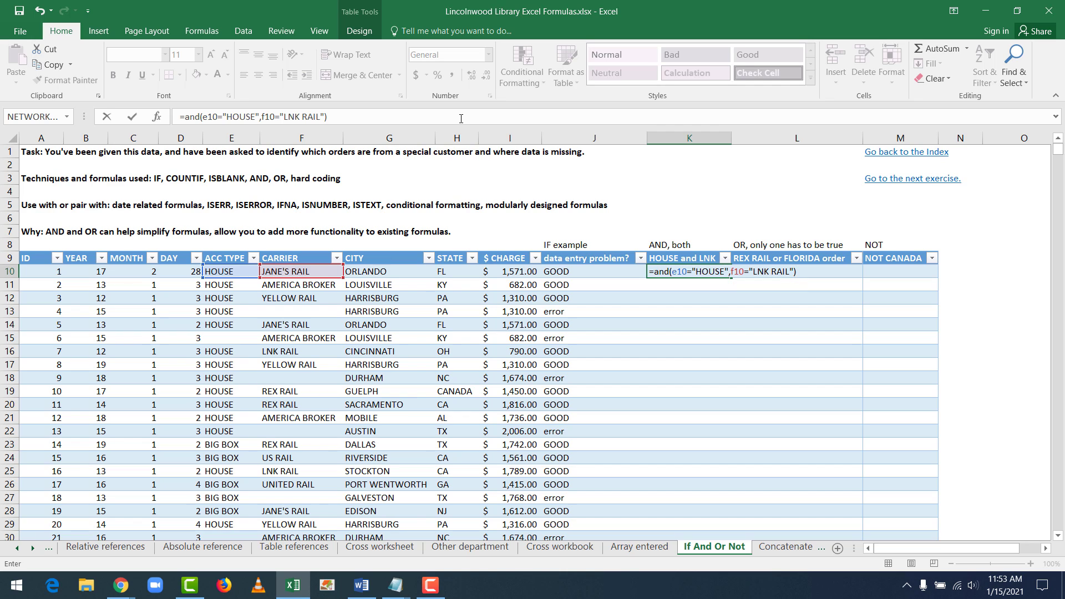
key("Return")
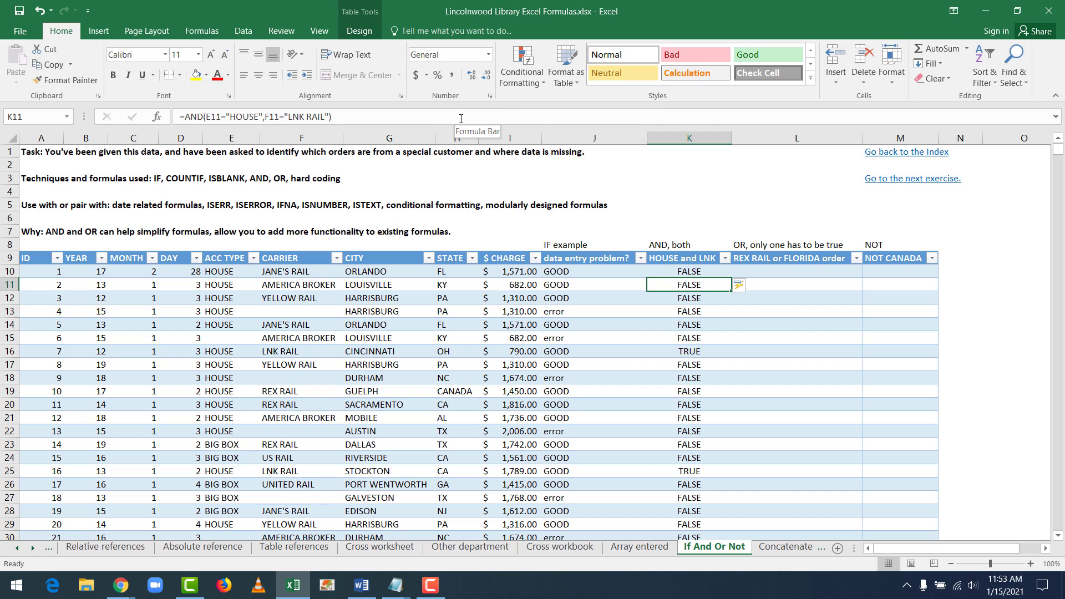
Check the AND formula in K16 against the ACC TYPE and CARRIER entries of the same row
key("Down")
key("Down")
key("Down")
key("Down")
key("Down")
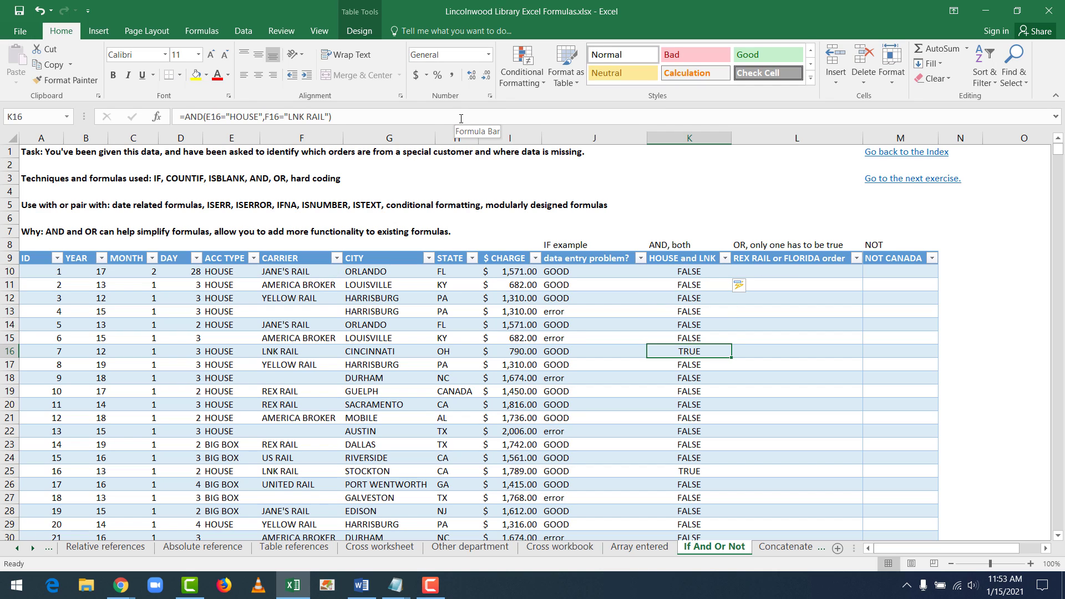
key("Left")
key("Left")
key("Left")
key("Left")
key("Left")
key("Left")
key("Left")
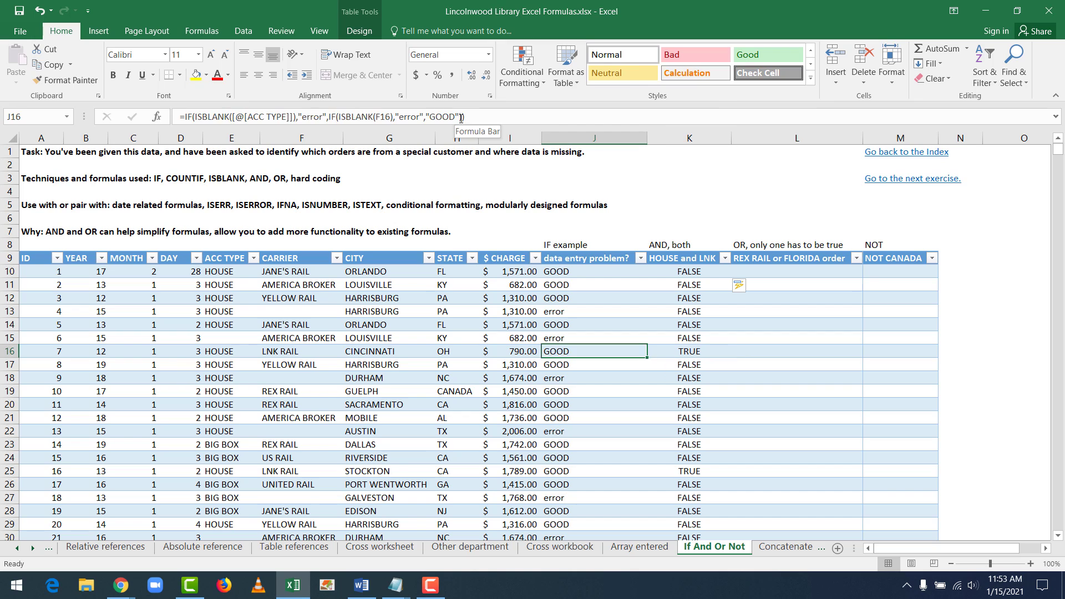
key("Right")
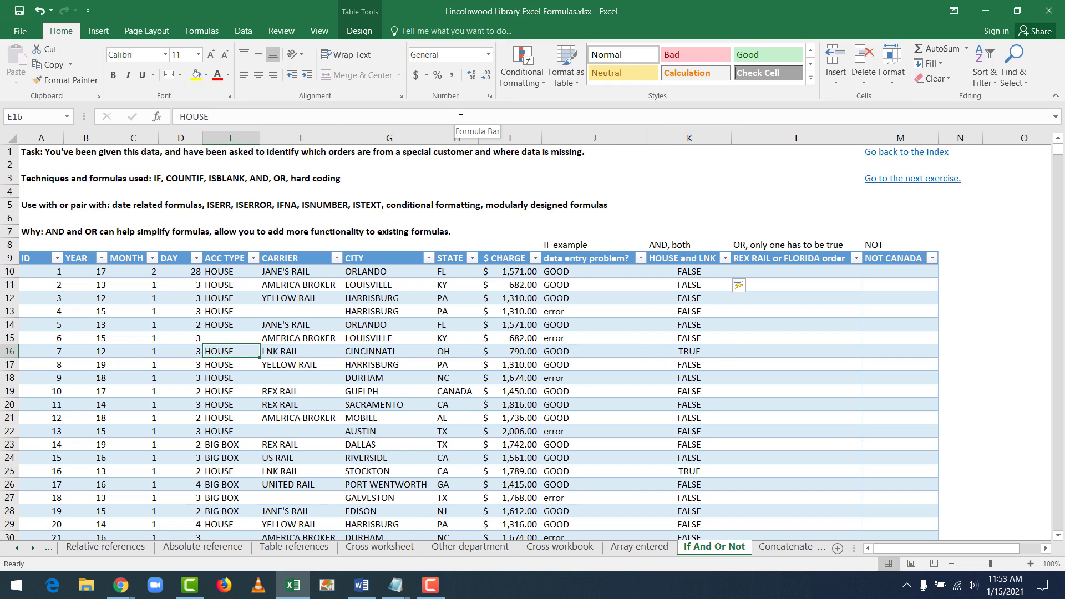
key("Right")
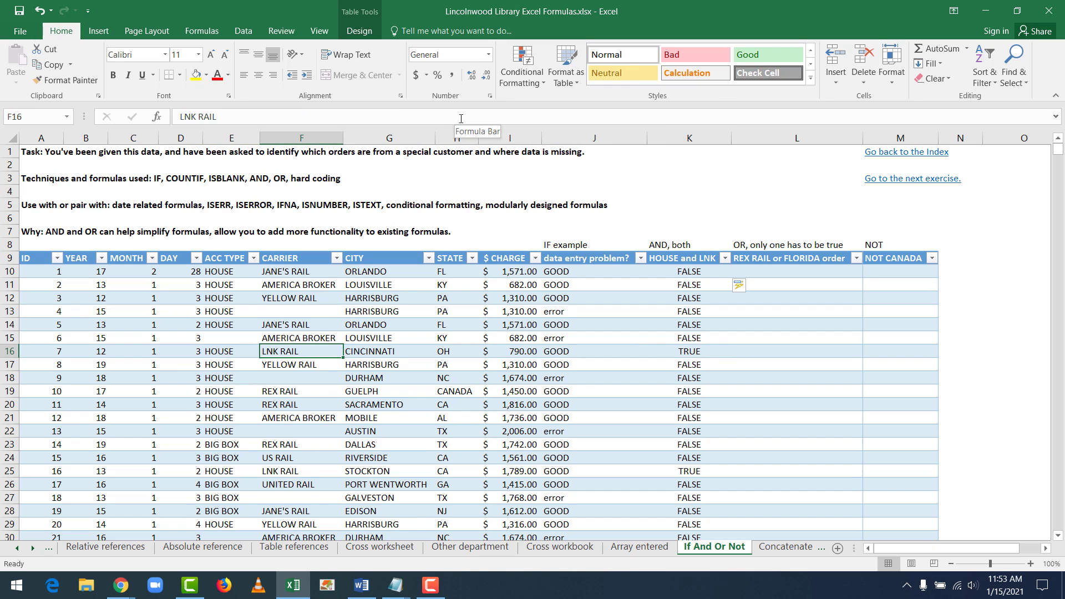
key("Right")
key("Right")
key("Right")
key("Right")
key("Right")
key("Right")
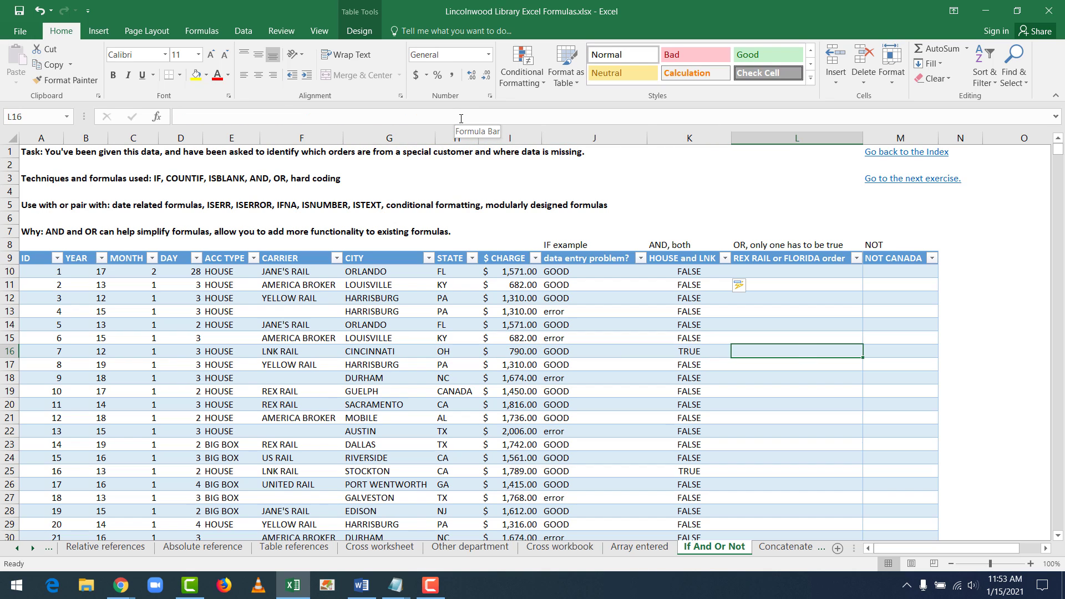
Enter =OR(F10="REX RAIL",H10="FL") in L10 to fill the REX RAIL or FLORIDA order column
key("Up")
key("Up")
key("Up")
key("Up")
key("Up")
key("Up")
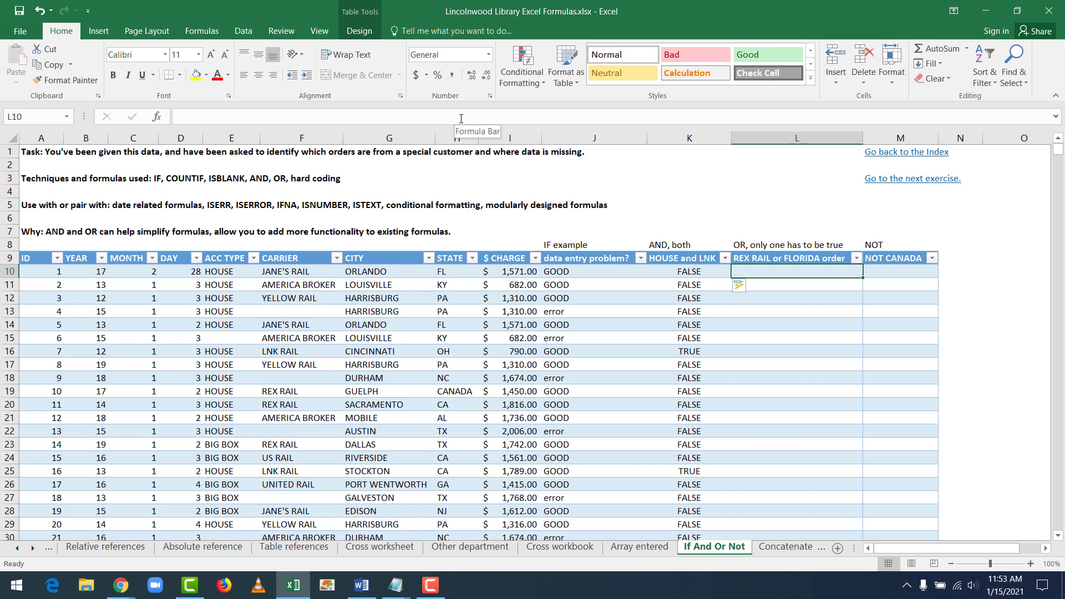
type("=")
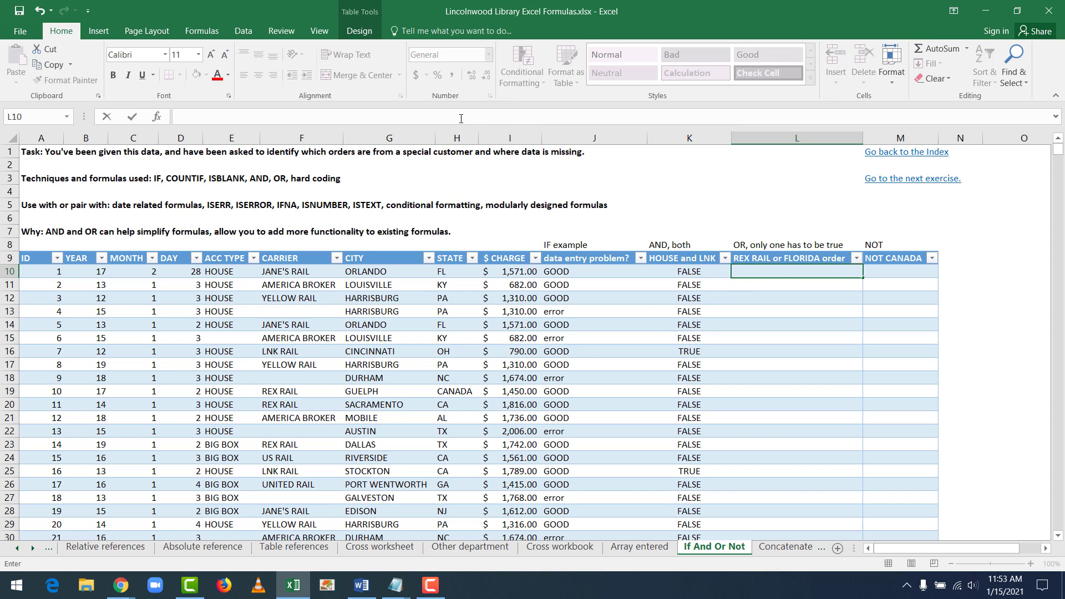
type("or")
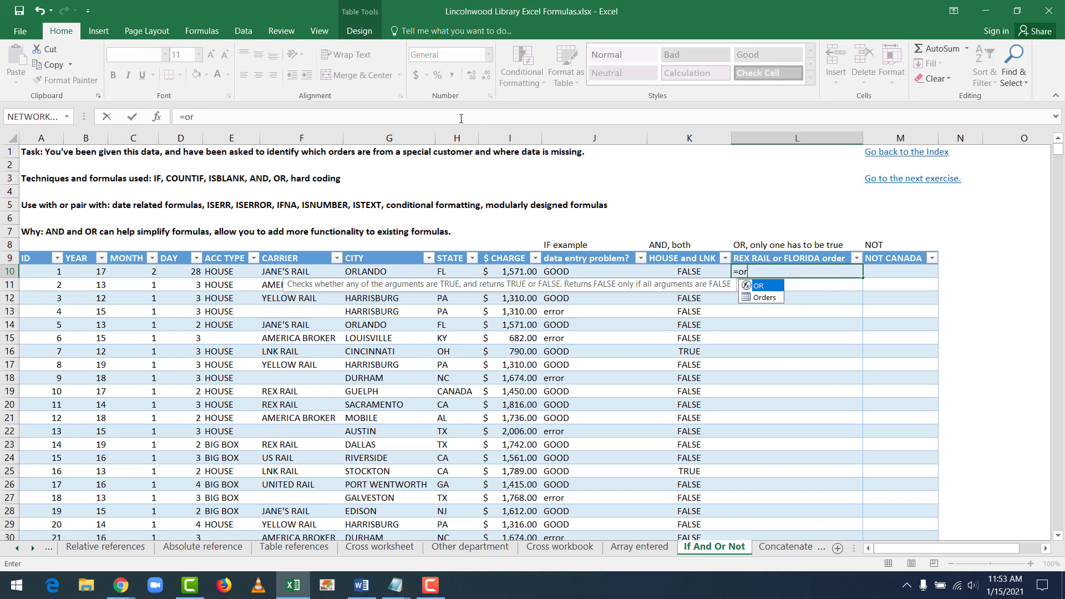
type("(f10")
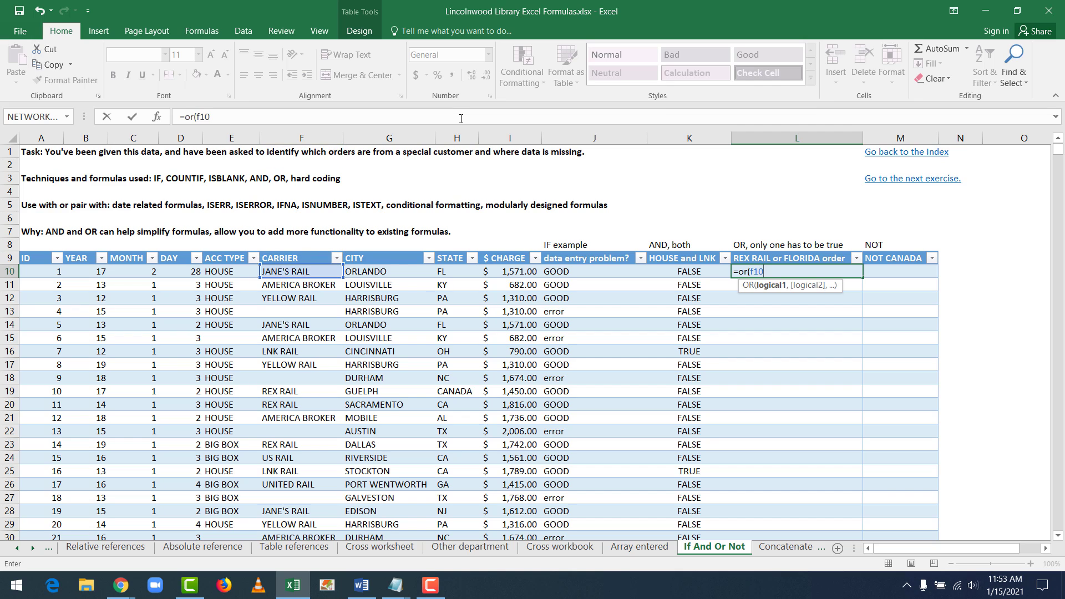
type("=\"REX RAIL\",")
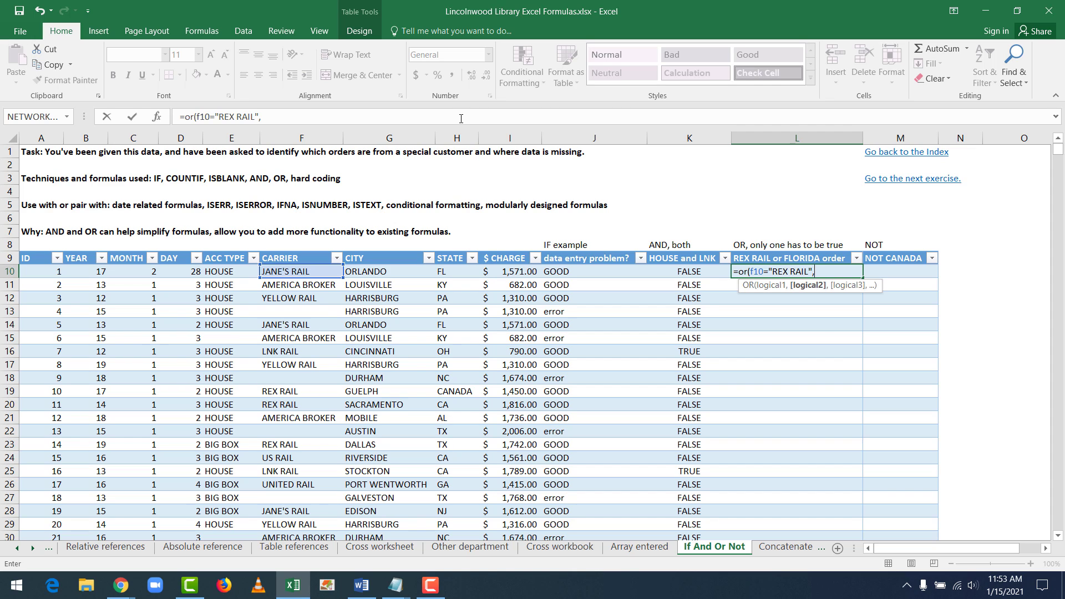
type("H")
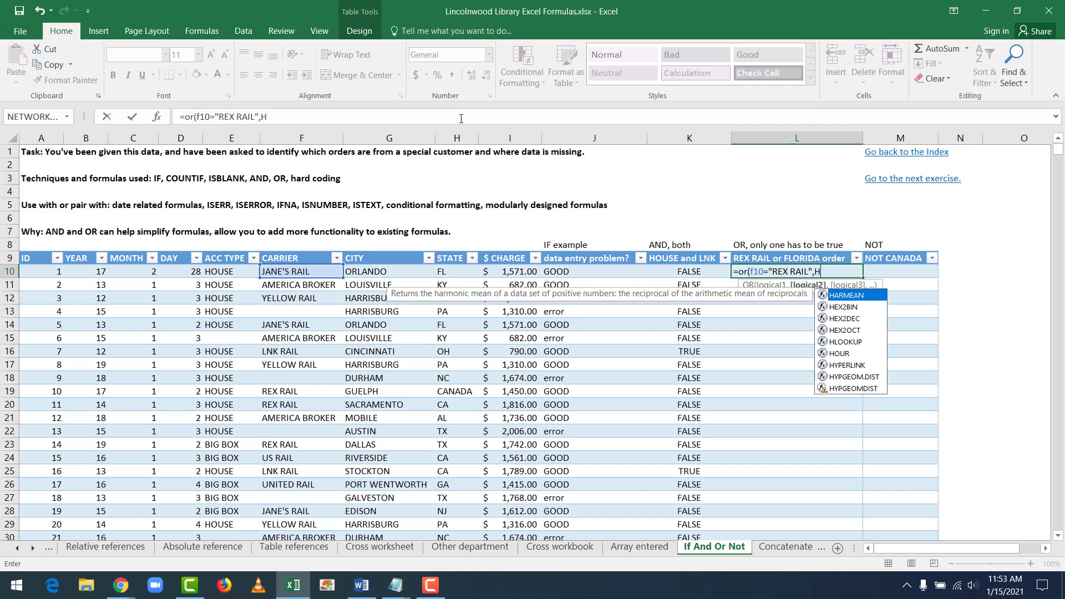
type("10")
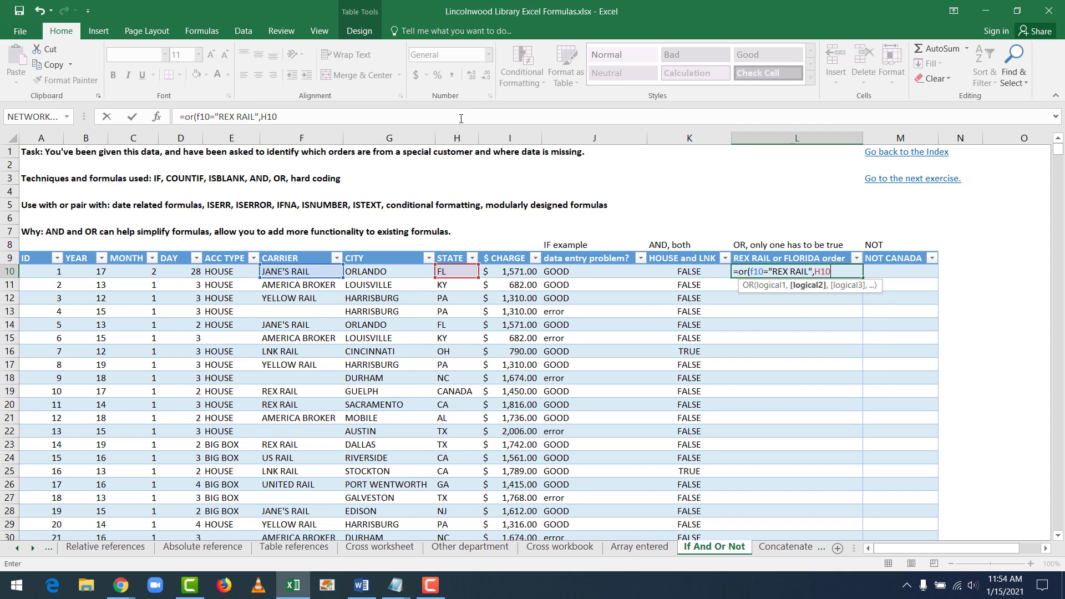
type("=\"FL\")")
key("Return")
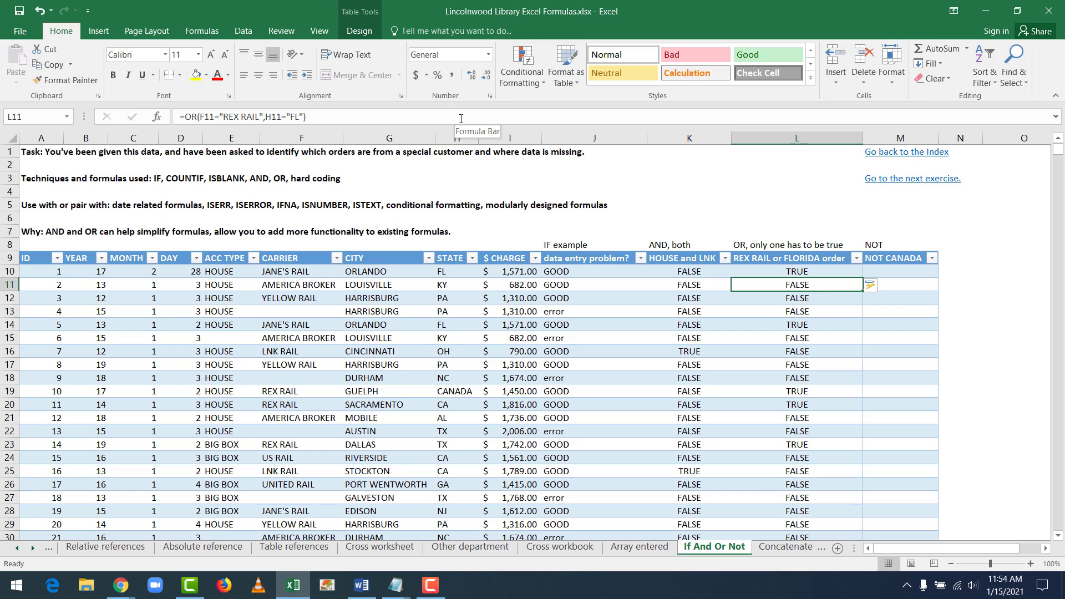
Examine the OR formulas in the first rows of the REX RAIL or FLORIDA order column, from L10 to L13
key("Up")
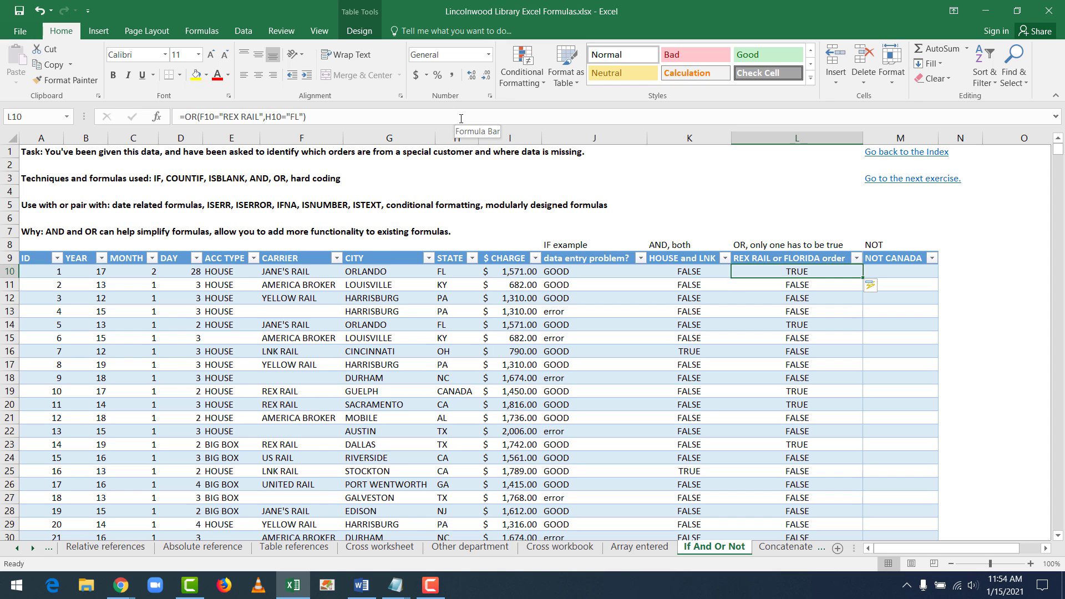
key("Down")
key("Down")
key("Up")
key("Up")
key("Down")
key("Up")
key("Down")
key("Down")
key("Down")
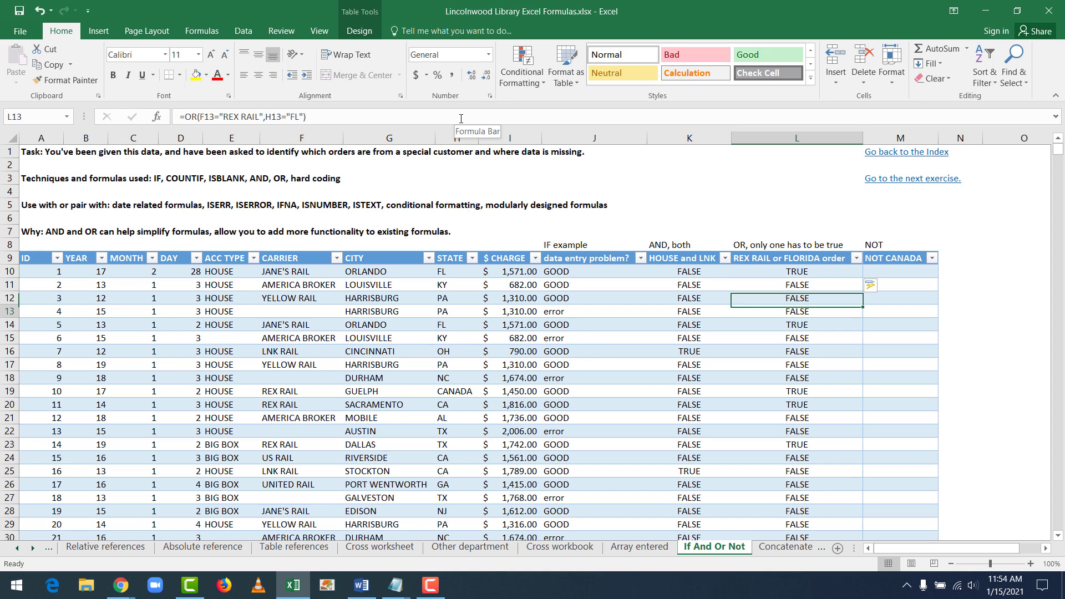
key("Up")
key("Up")
key("Up")
key("Down")
key("Down")
key("Down")
key("Down")
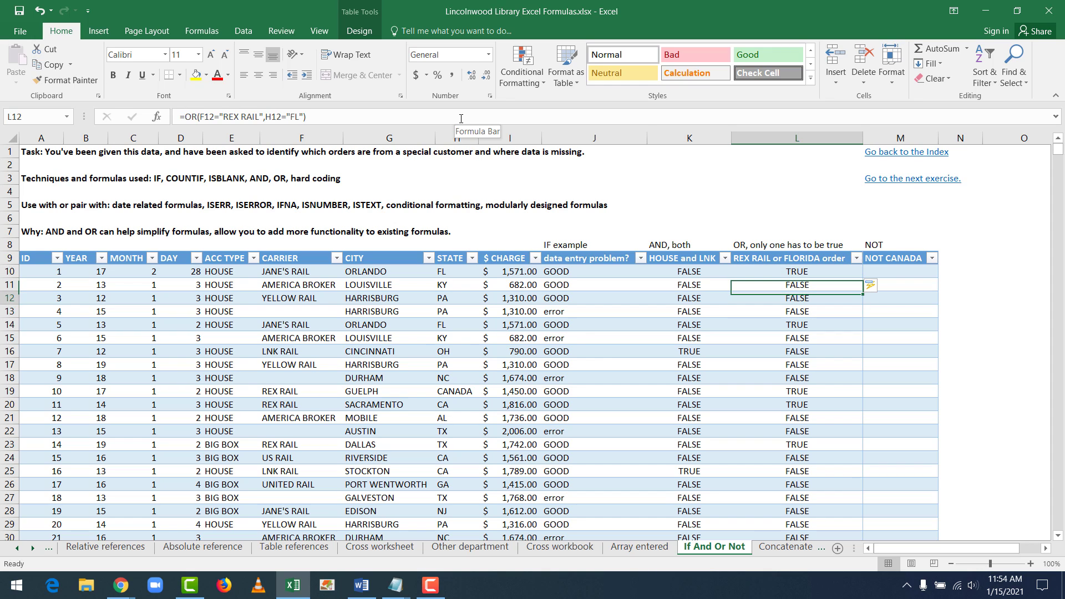
key("Up")
key("Up")
key("Up")
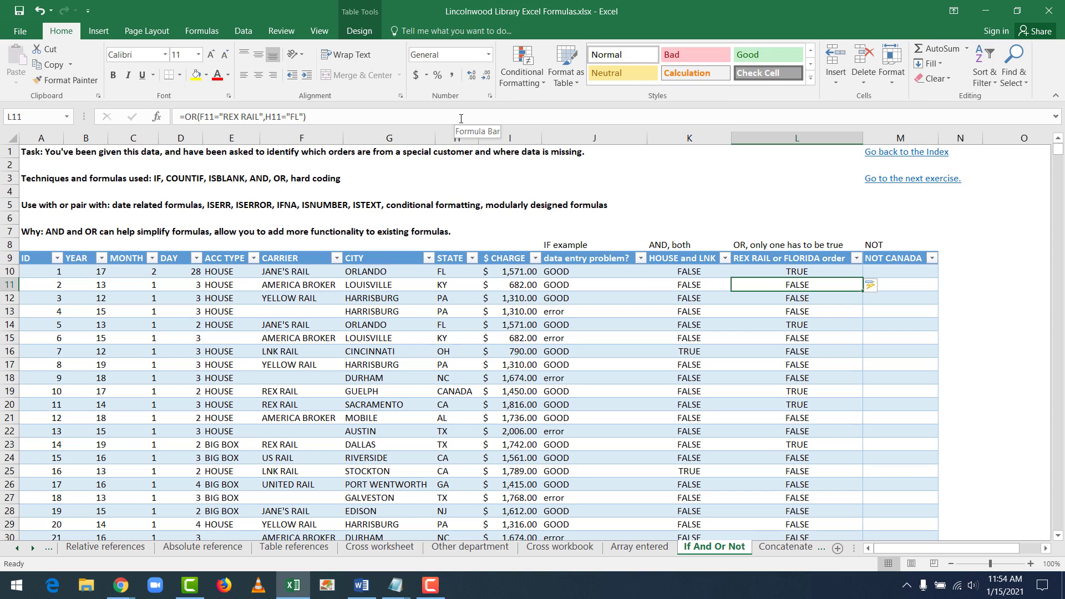
Compare the OR result in L11 with the carrier, city and state entries of row 11
key("Left")
key("Left")
key("Left")
key("Left")
key("Left")
key("Left")
key("Left")
key("Right")
key("Right")
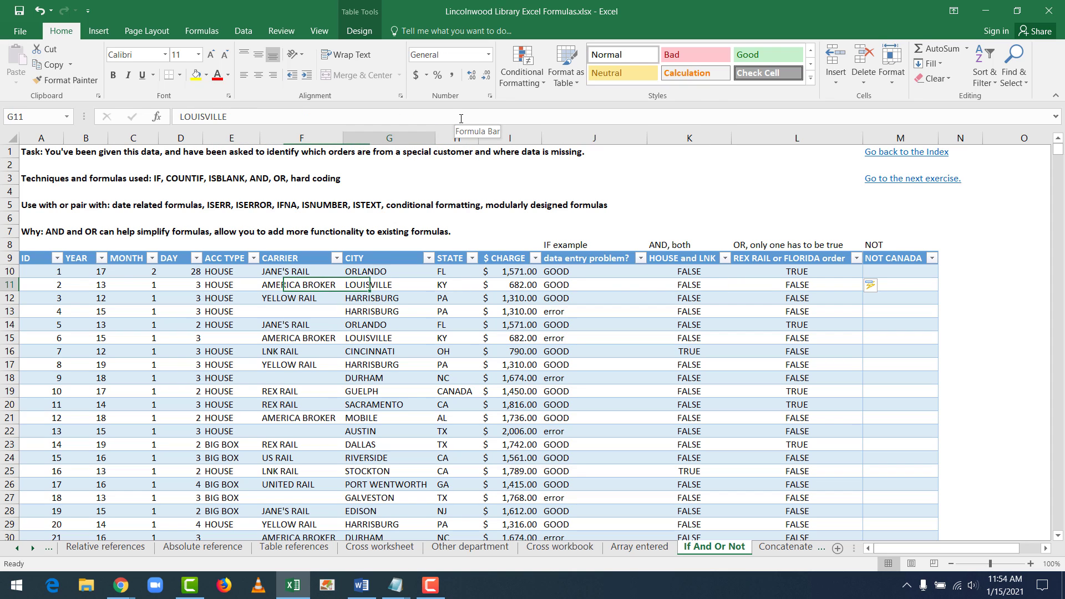
key("Right")
key("Right")
key("Right")
key("Right")
key("Right")
Examine the OR formulas further down the REX RAIL or FLORIDA order column as far as L23
key("Down")
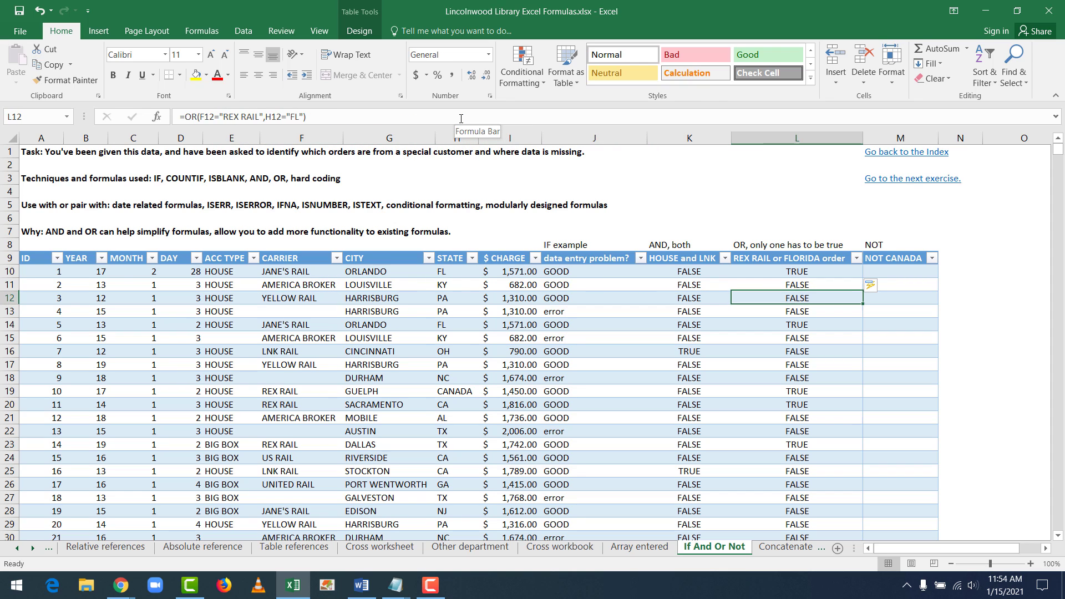
key("Down")
key("Down")
key("Down")
key("Down")
key("Down")
key("Down")
key("Down")
key("Down")
key("Down")
key("Down")
key("Down")
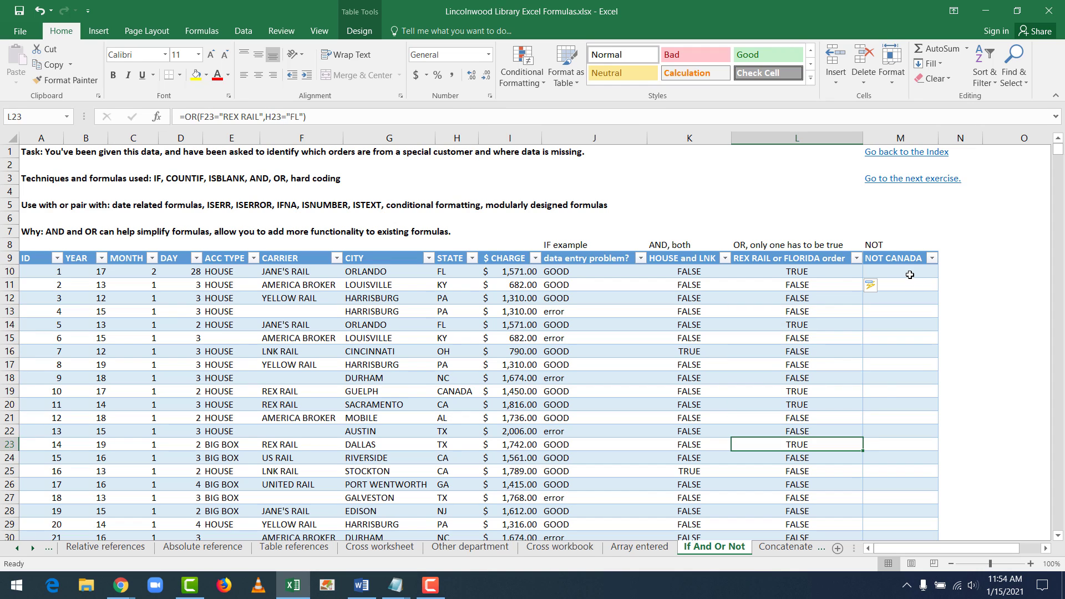
Enter =NOT(H10="CANADA") in M10 to fill the NOT CANADA column
left_click(909, 275)
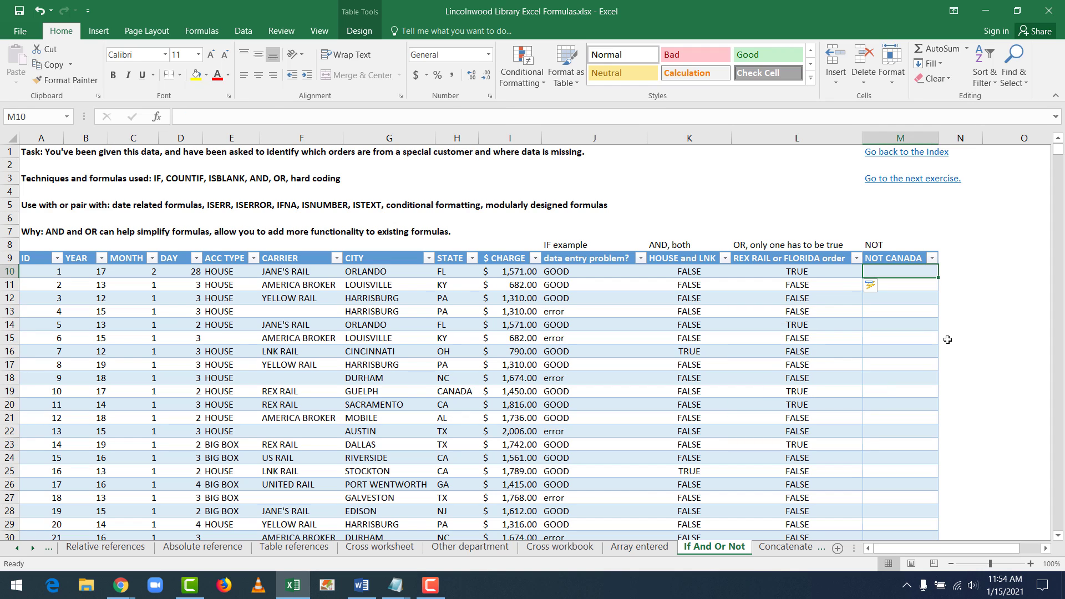
type("=")
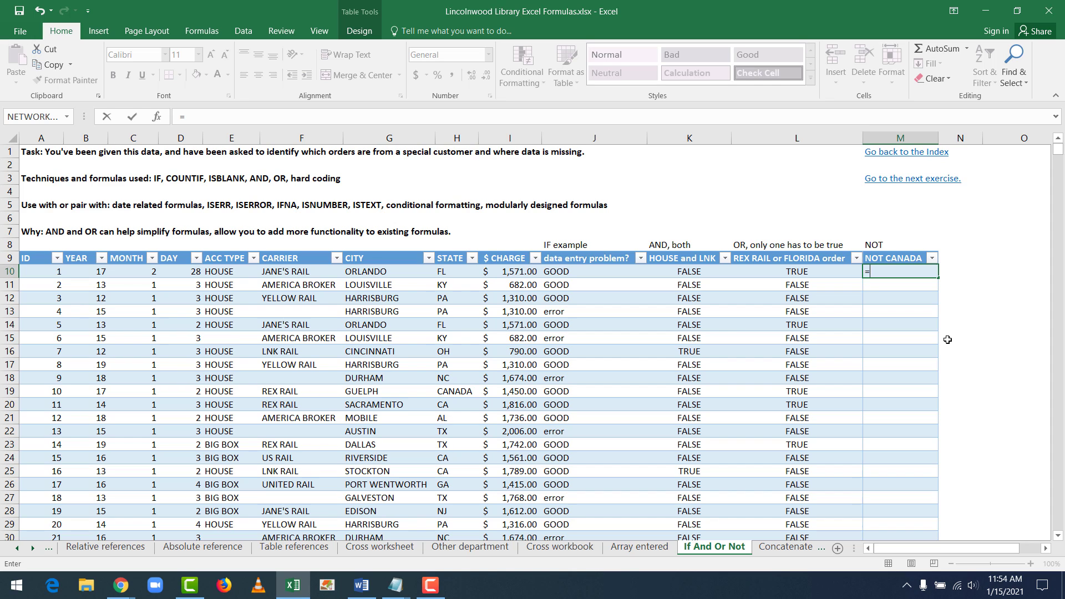
type("not(h")
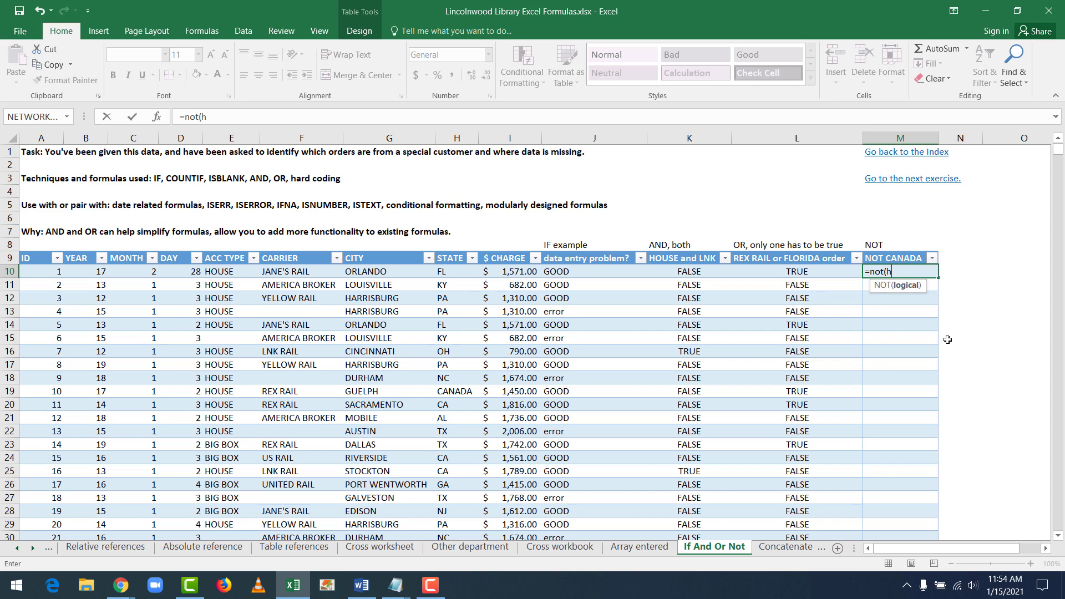
type("10")
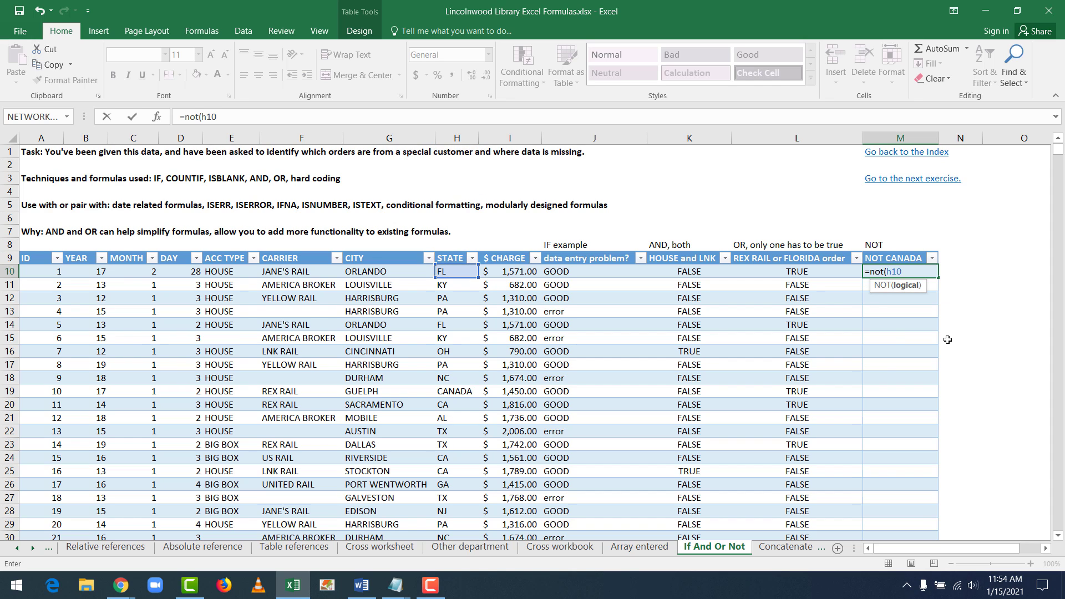
type("=\"CANADA\"")
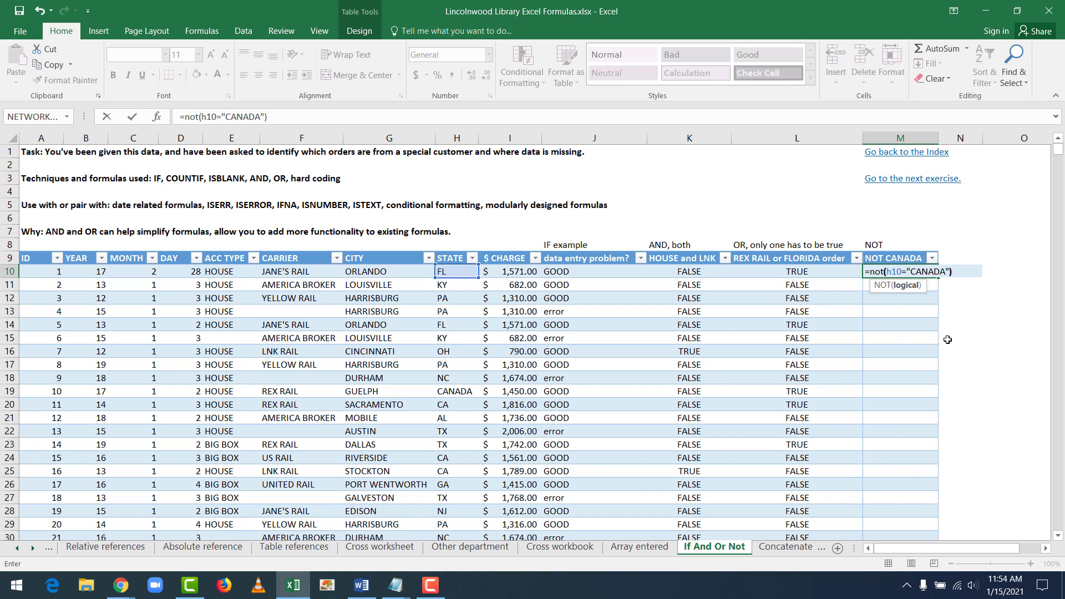
key("Return")
Examine the NOT formulas from M10 down to M19 and compare M19 with the STATE entry of its row
key("Up")
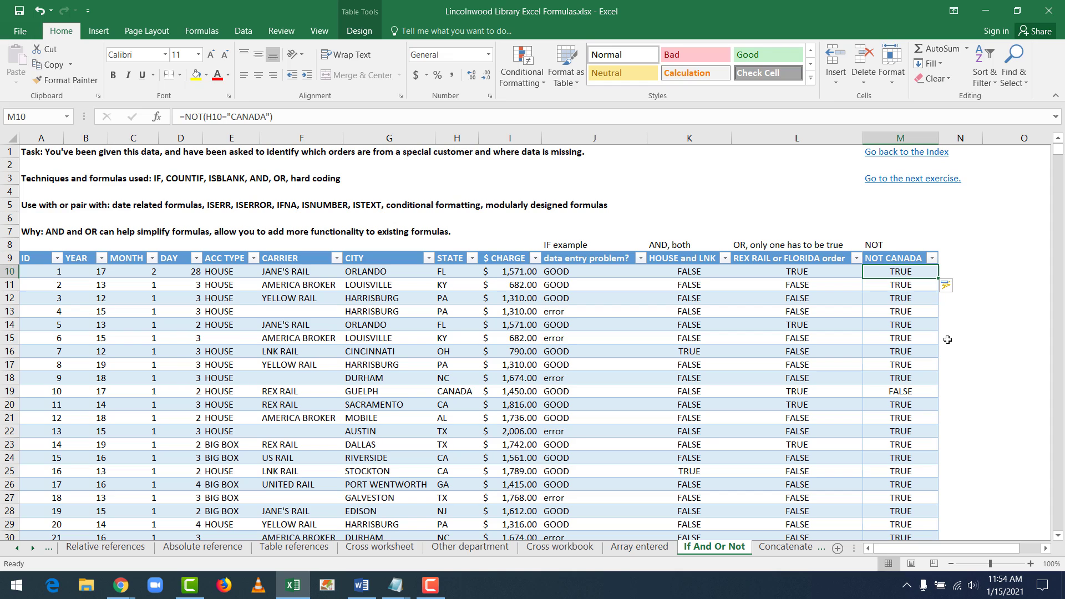
key("Down")
key("Down")
key("Down")
key("Down")
key("Down")
key("Down")
key("Down")
key("Down")
key("Down")
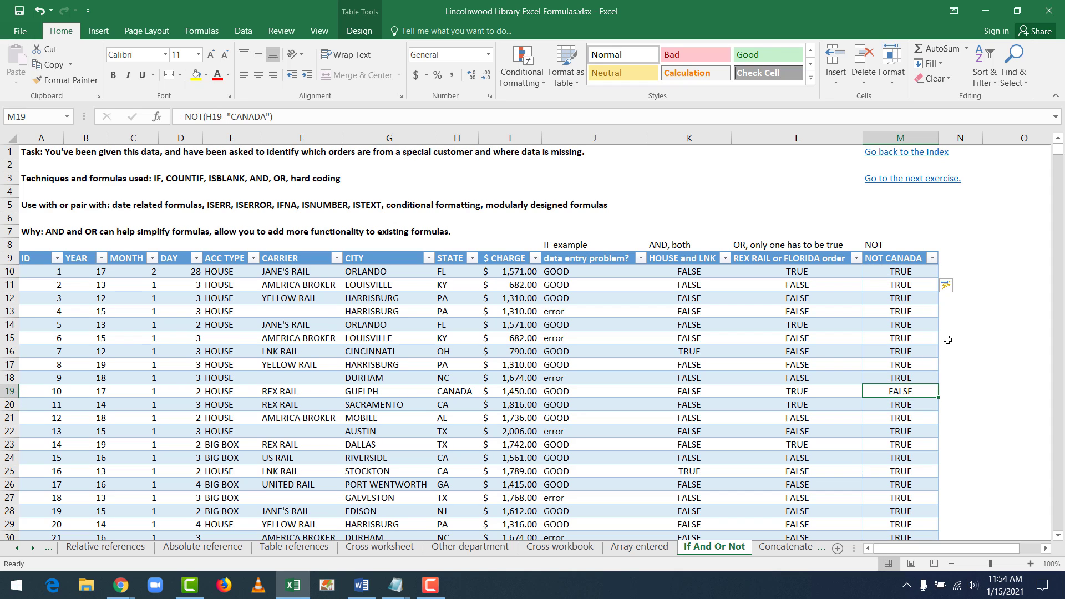
key("Left")
key("Right")
key("Left")
key("Left")
key("Left")
key("Left")
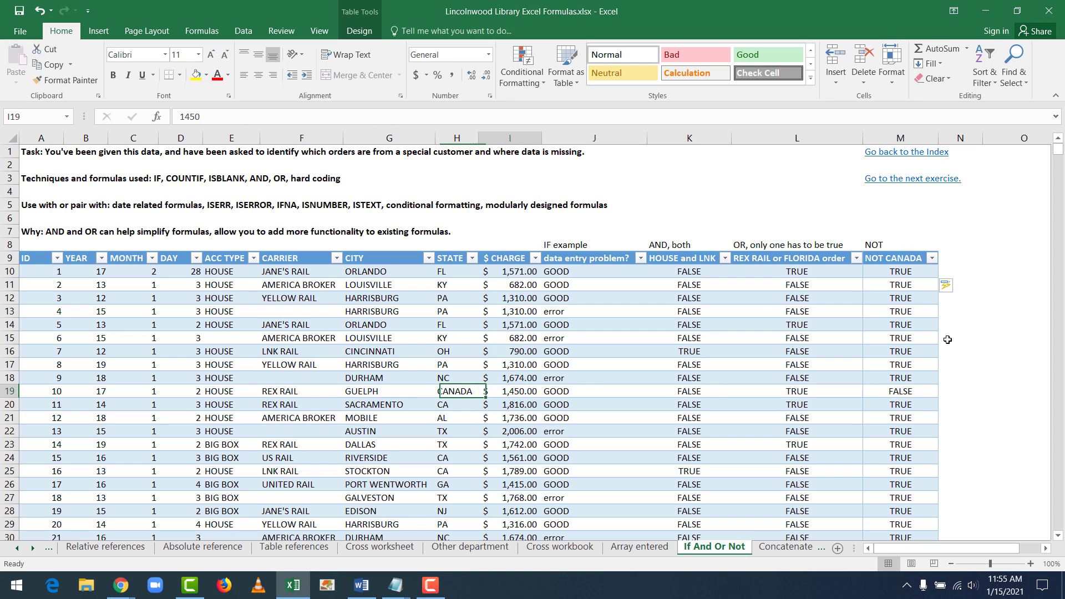
Recheck the formulas in row 19 of the AND, OR and NOT columns against the STATE entry in H19
key("Right")
key("Right")
key("Right")
key("Right")
key("Right")
key("Left")
key("Left")
key("Left")
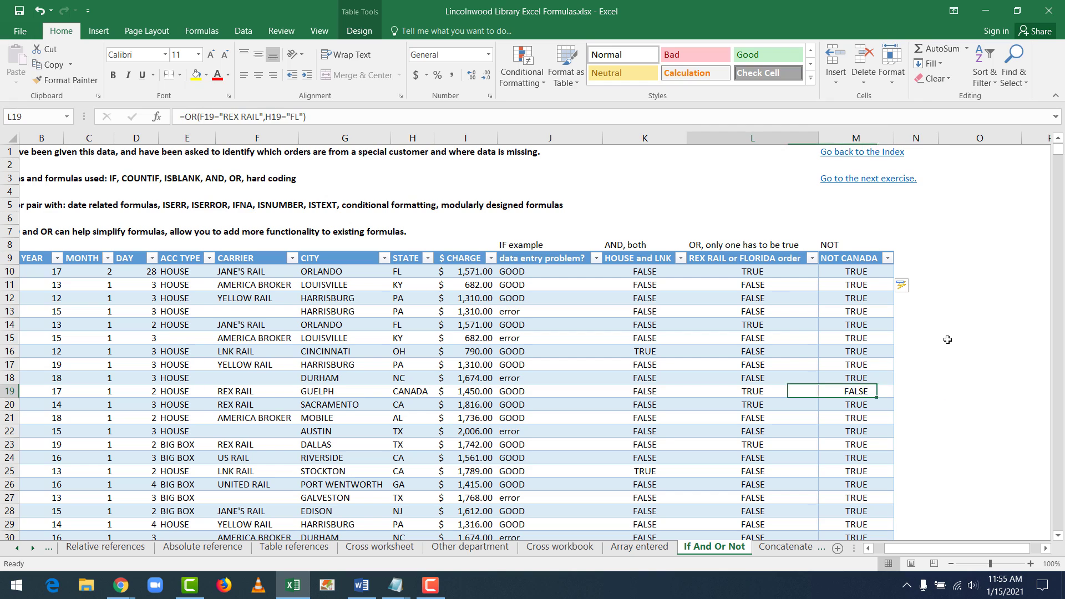
key("Left")
key("Left")
key("Left")
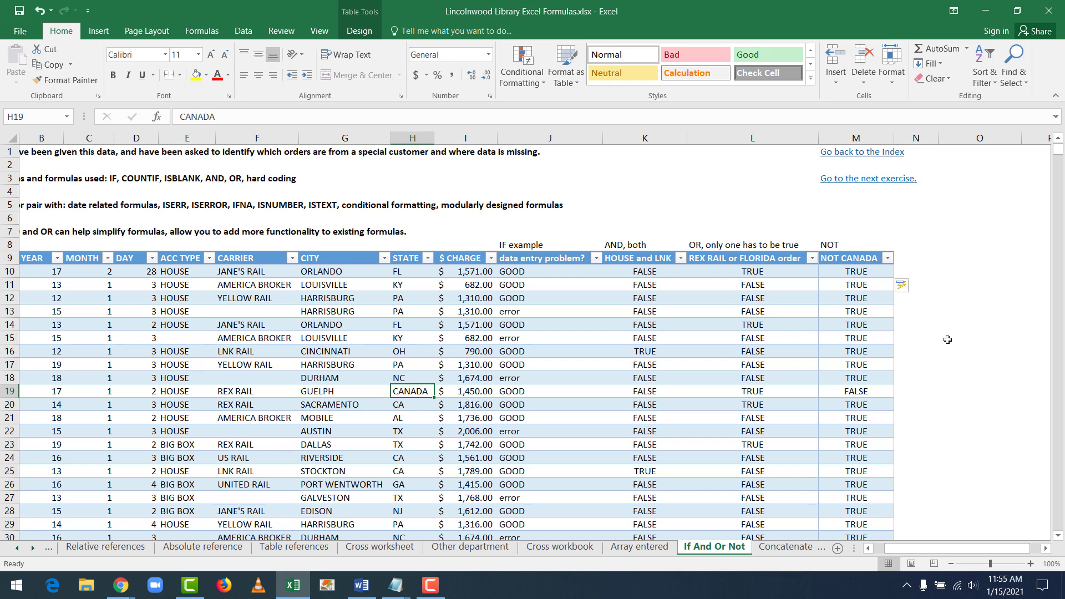
Open the Concatenate worksheet and go to the start of row 21, below the order table
left_click(792, 548)
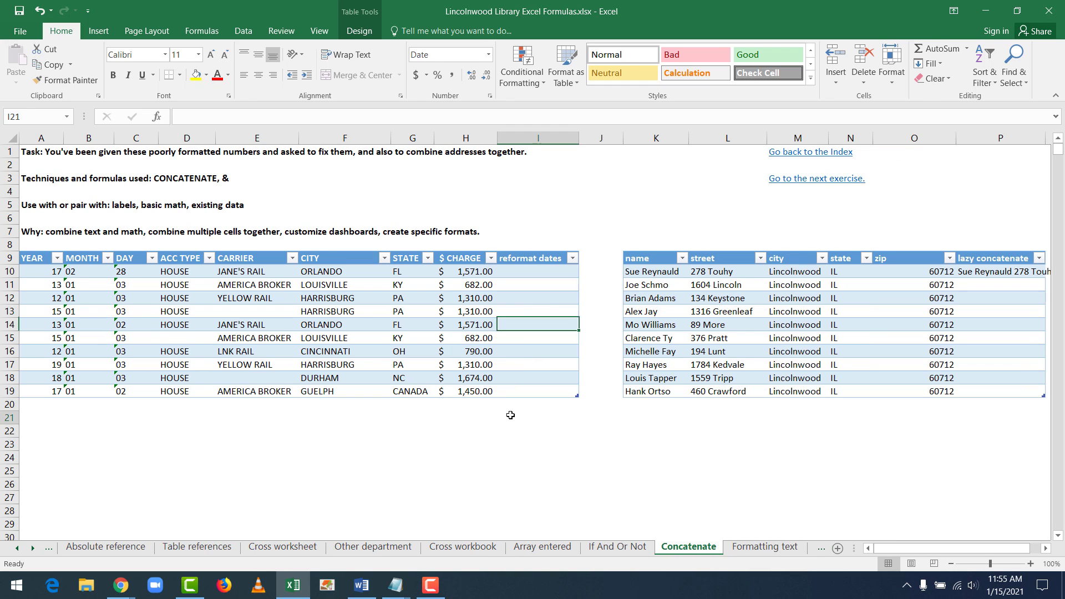
left_click(530, 422)
key("Left")
key("Left")
key("Left")
key("Left")
key("Left")
key("Left")
key("Left")
key("Left")
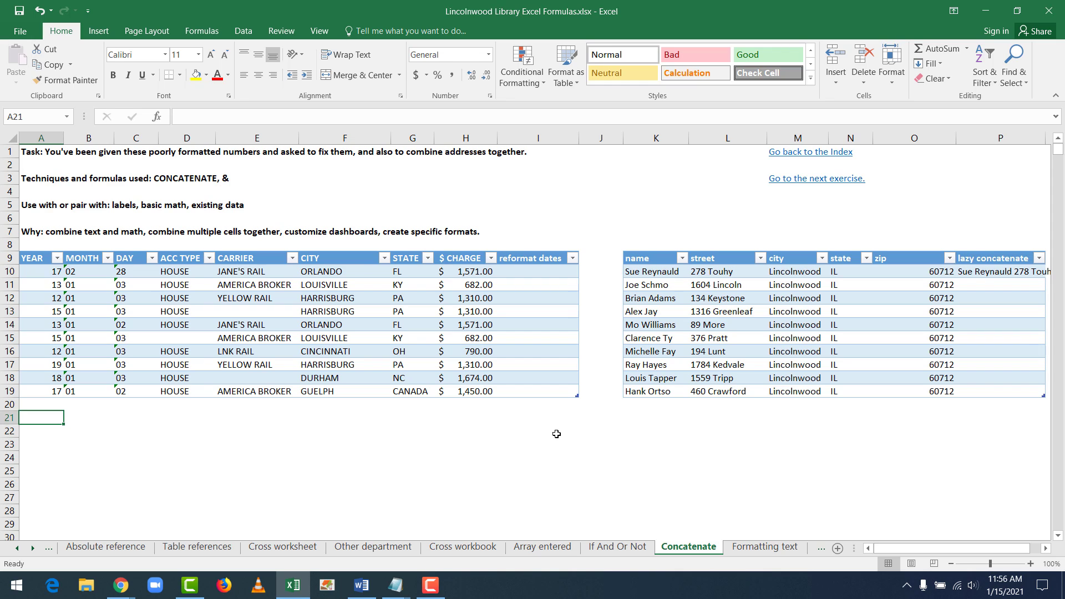
Look over the order table's columns and the reformat dates column from I19 up to I10
key("Up")
key("Right")
key("Right")
key("Right")
key("Right")
key("Right")
key("Right")
key("Right")
key("Right")
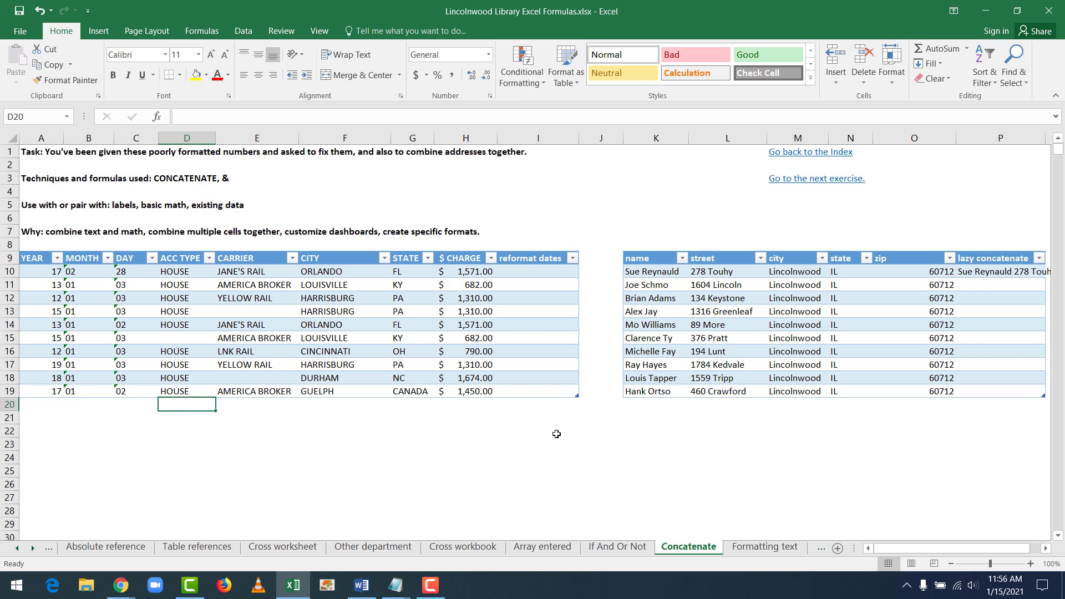
key("Up")
key("Up")
key("Up")
key("Up")
key("Up")
key("Up")
key("Up")
key("Up")
key("Up")
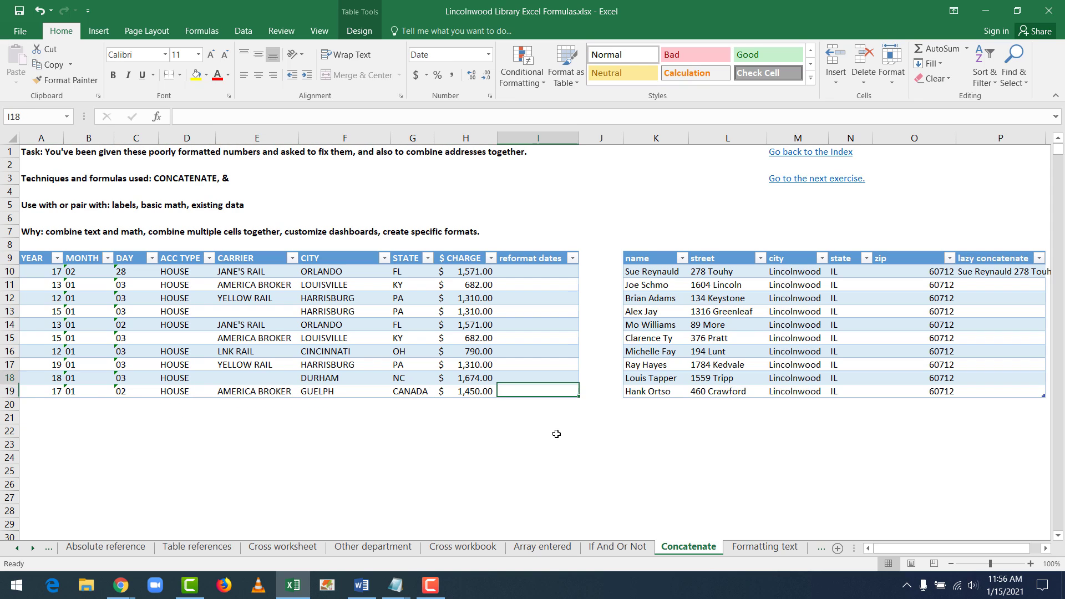
key("Up")
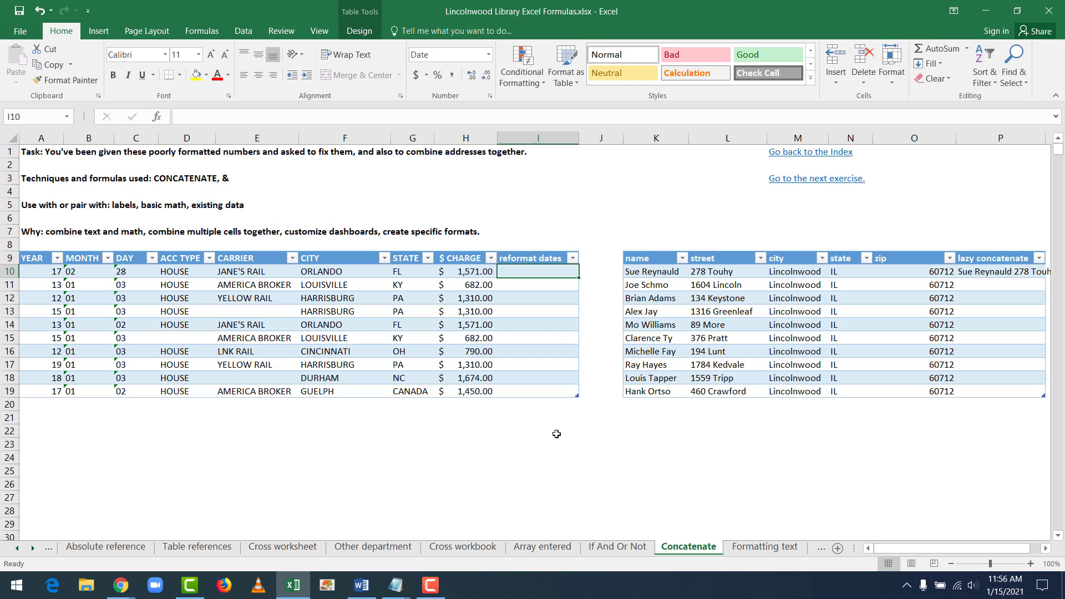
Examine the row 10 entries from YEAR, MONTH and DAY across to CITY
key("Left")
key("Left")
key("Left")
key("Left")
key("Left")
key("Left")
key("Left")
key("Left")
key("Right")
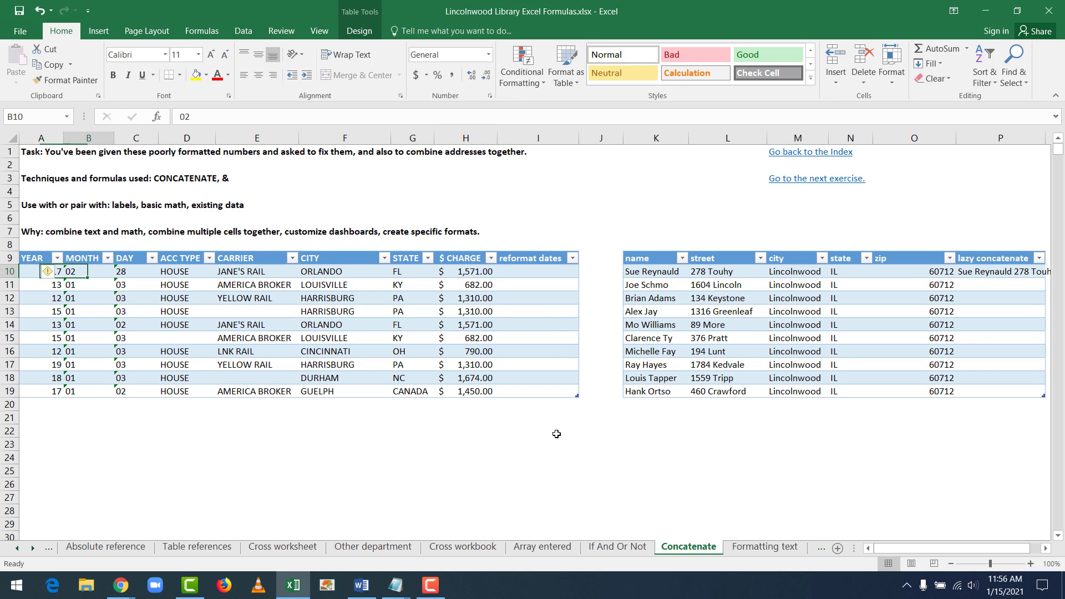
key("Right")
key("Right")
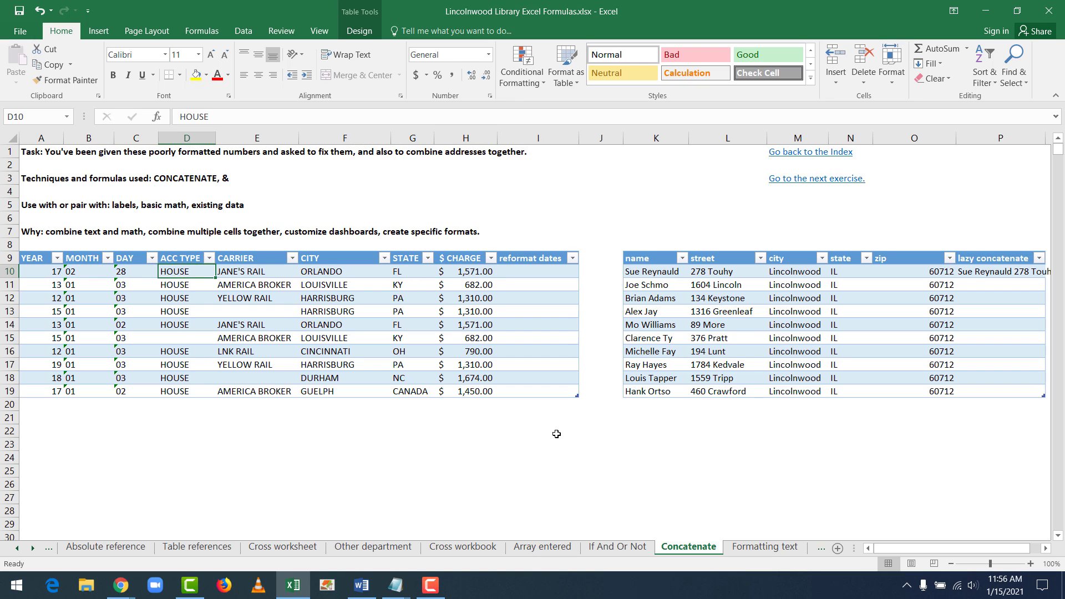
key("Right")
key("Right")
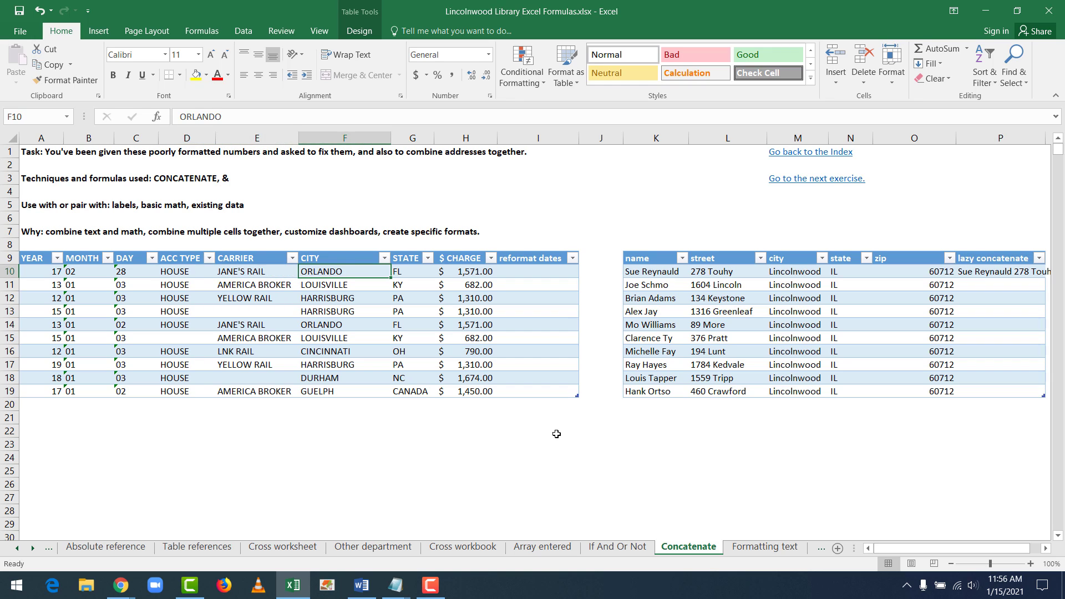
Review the error-checking options for the DAY value in C10, leaving the value as text
key("Left")
key("Left")
key("Left")
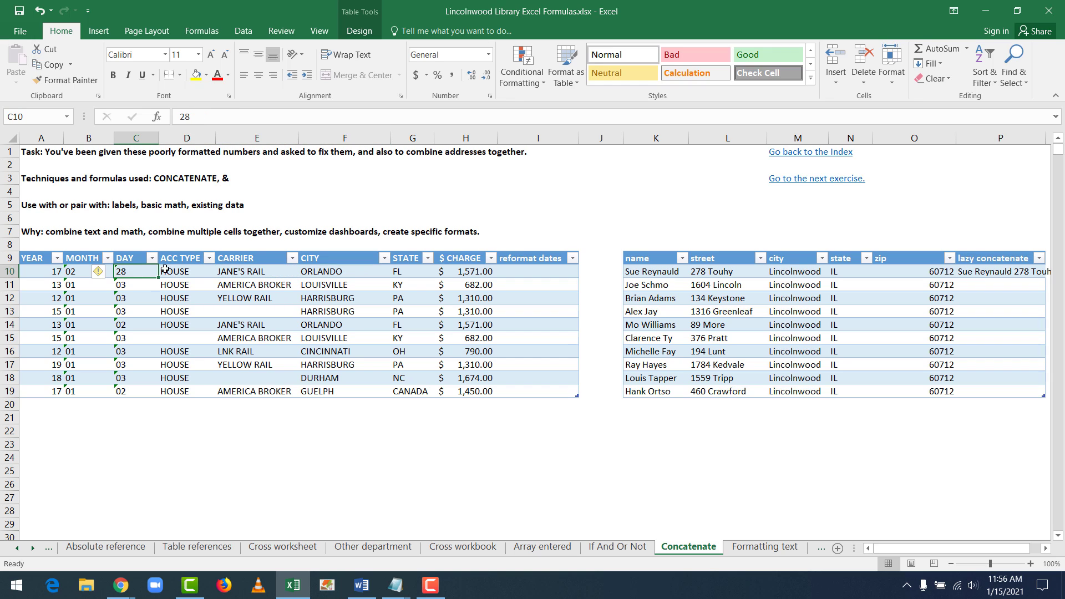
left_click(99, 272)
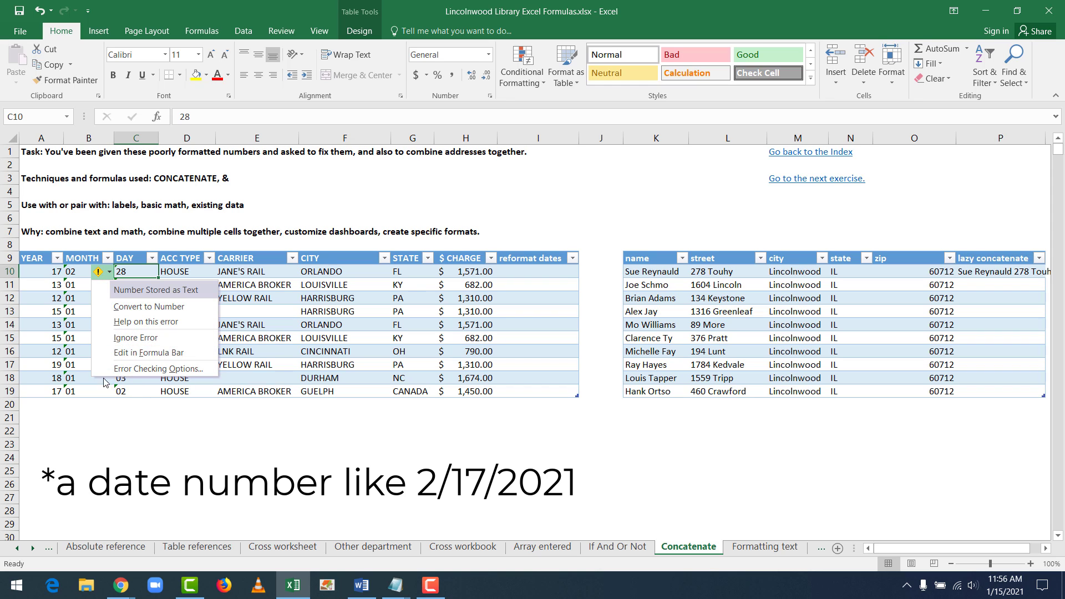
left_click(480, 278)
left_click(567, 276)
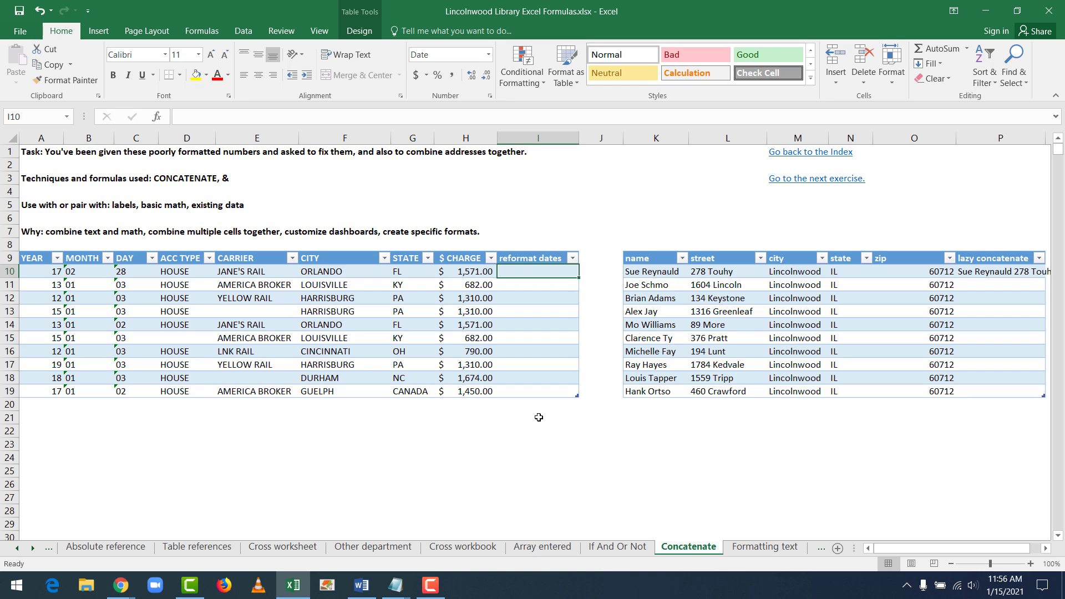
type("=")
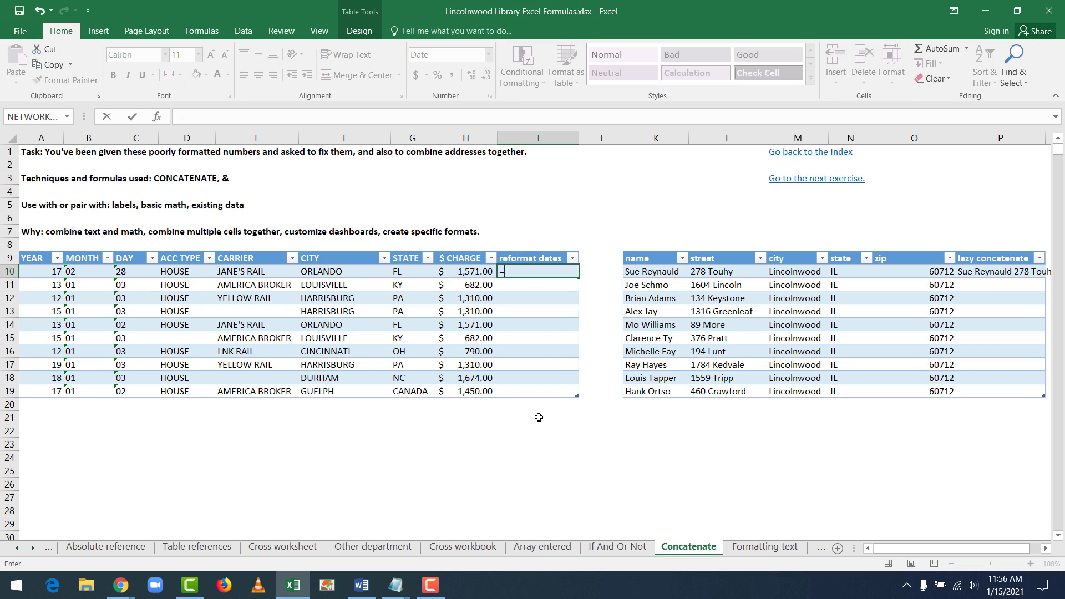
type("conc")
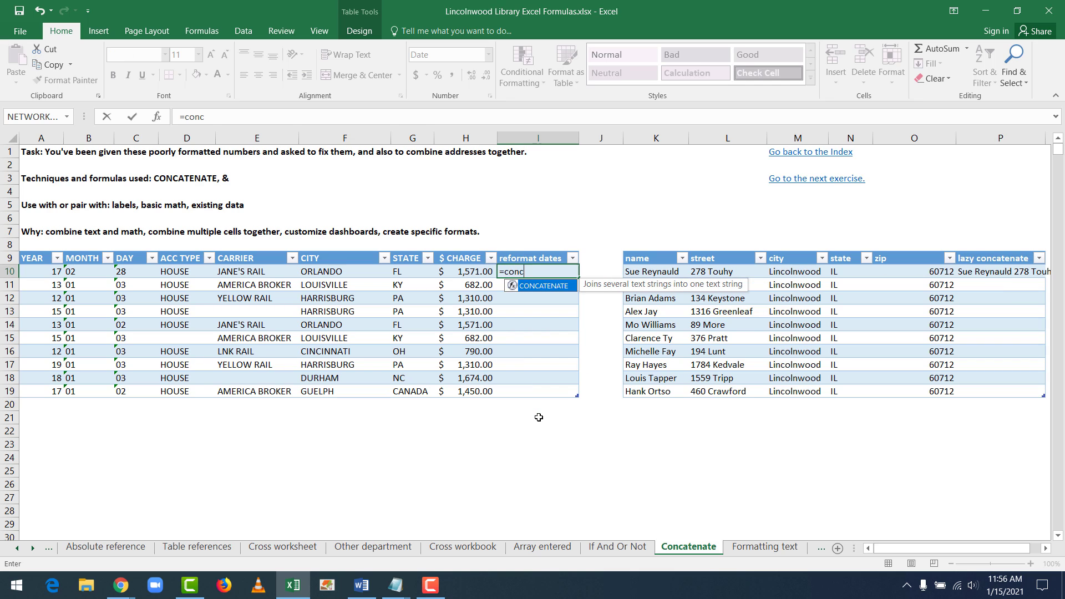
type("atenate(")
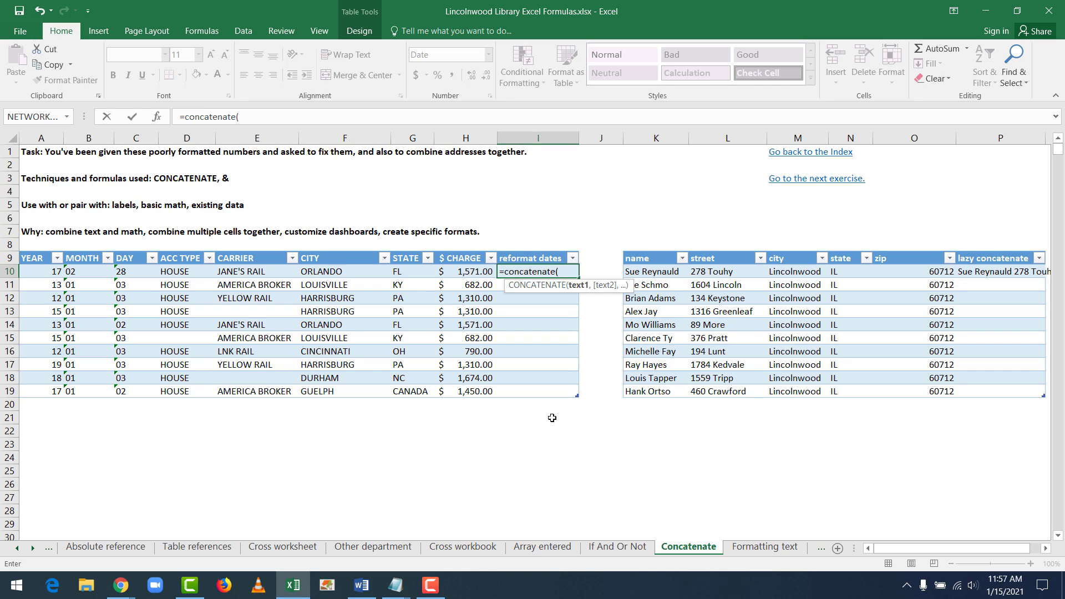
left_click(82, 271)
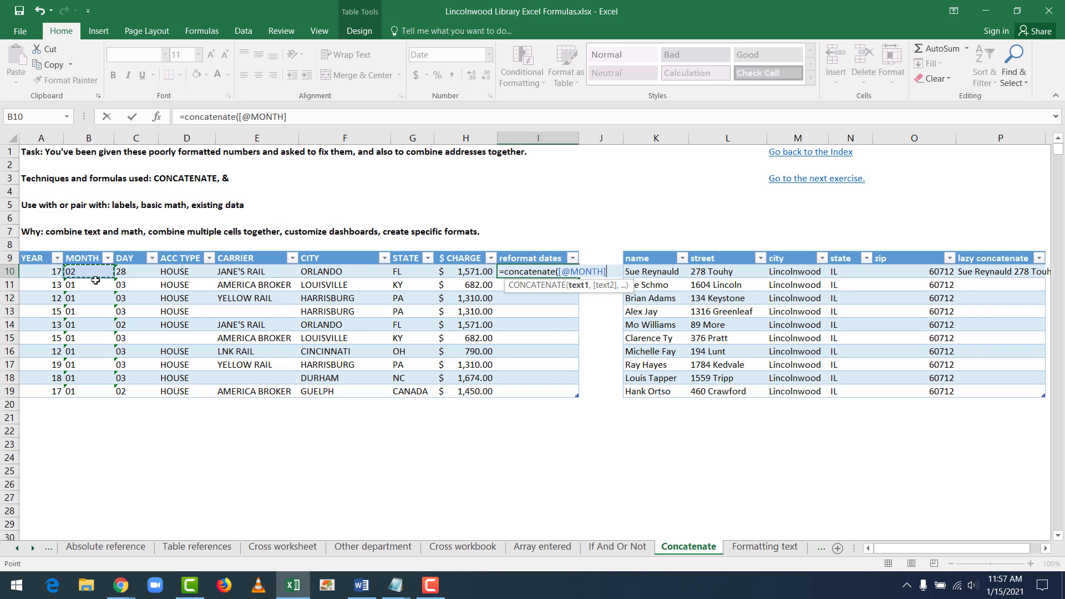
type(",")
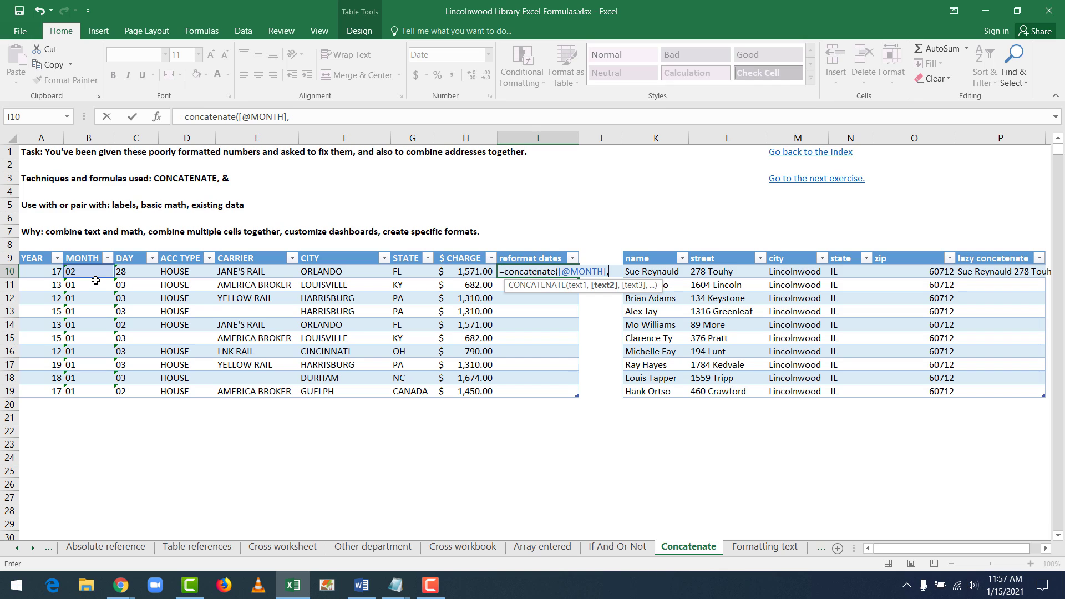
key("F2")
type("/\",")
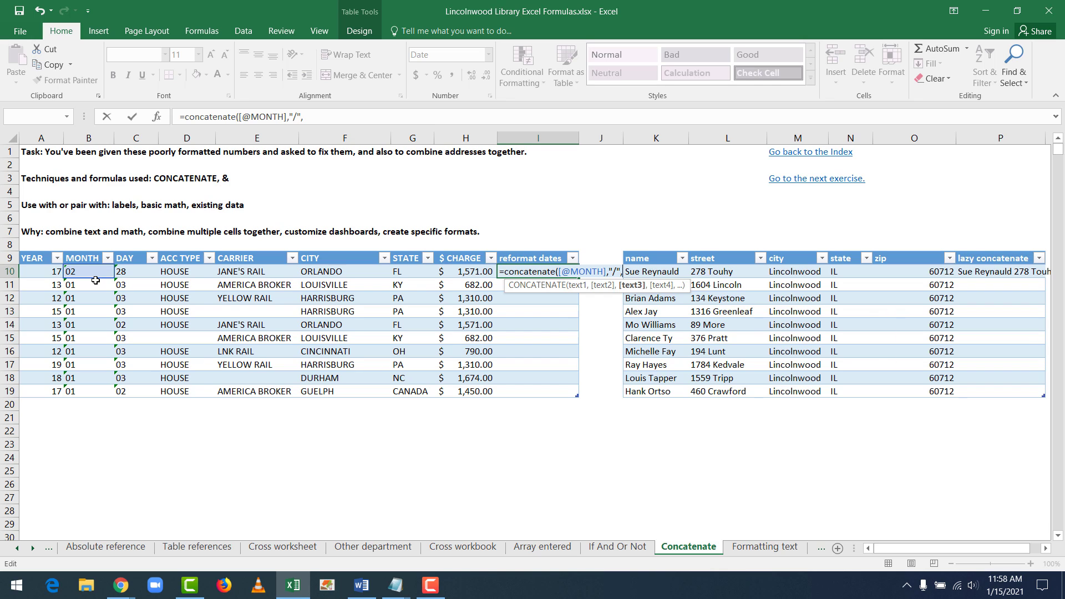
type("C10")
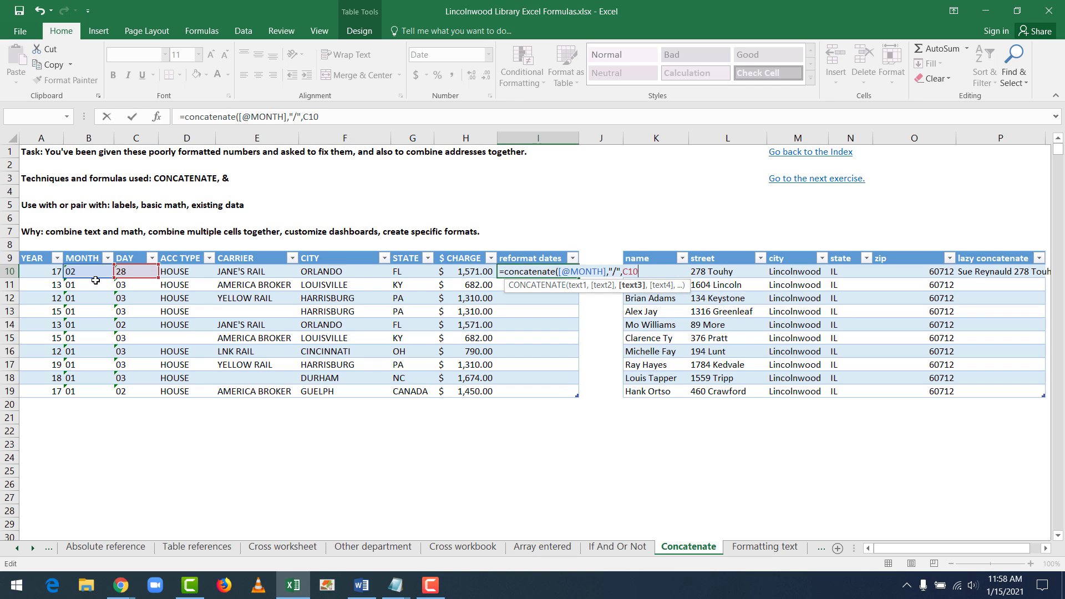
type(",")
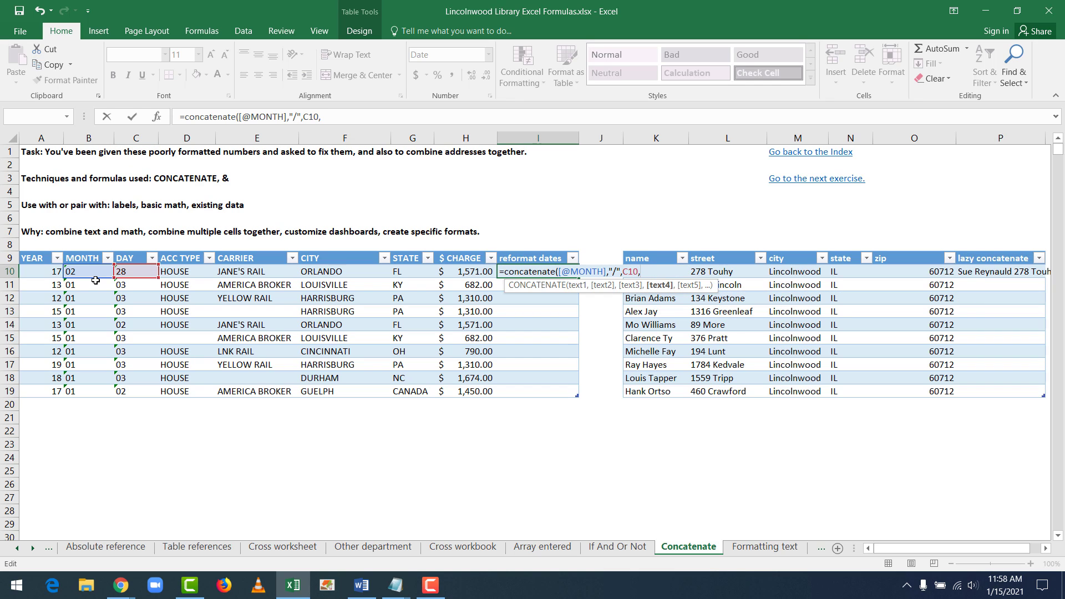
type("\"/\",")
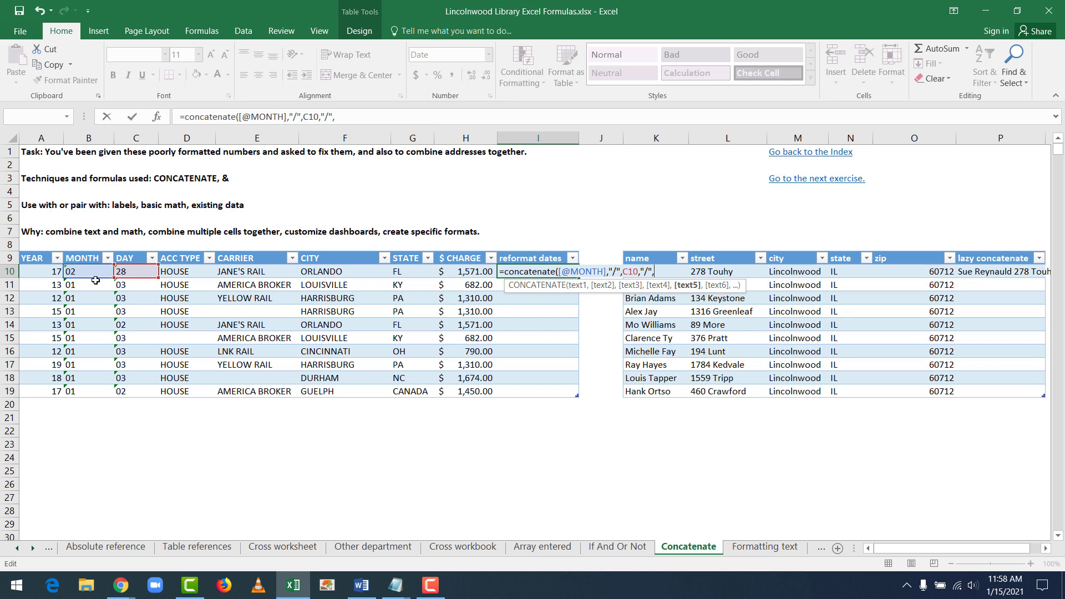
left_click(52, 272)
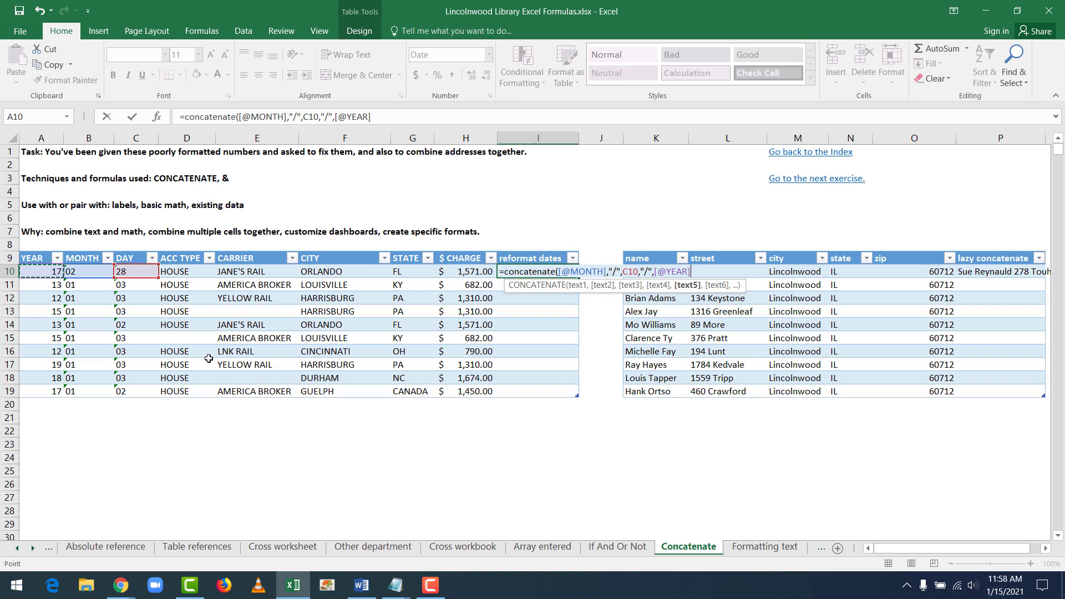
type(")")
key("Return")
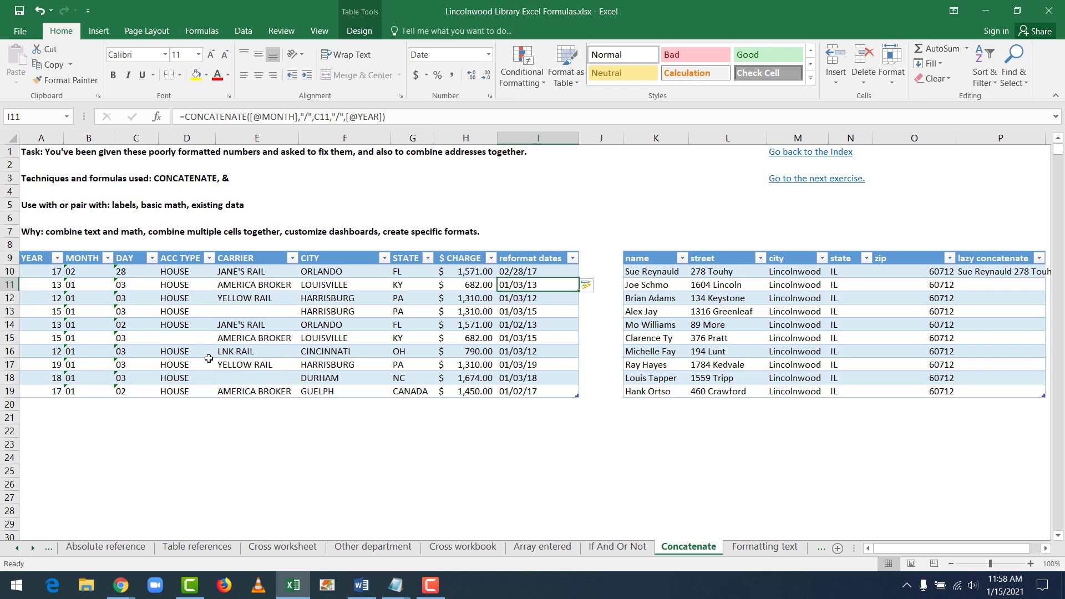
Examine the CONCATENATE formulas in the reformat dates column from I10 down to I19
key("Up")
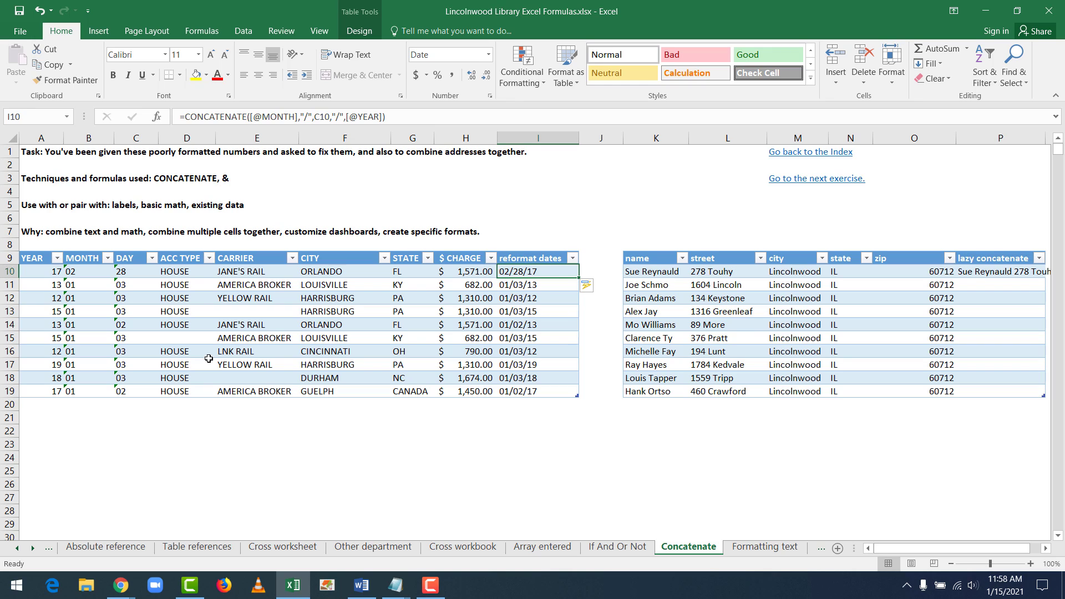
key("Down")
key("Down")
key("Down")
key("Down")
key("Down")
key("Down")
key("Down")
key("Down")
key("Down")
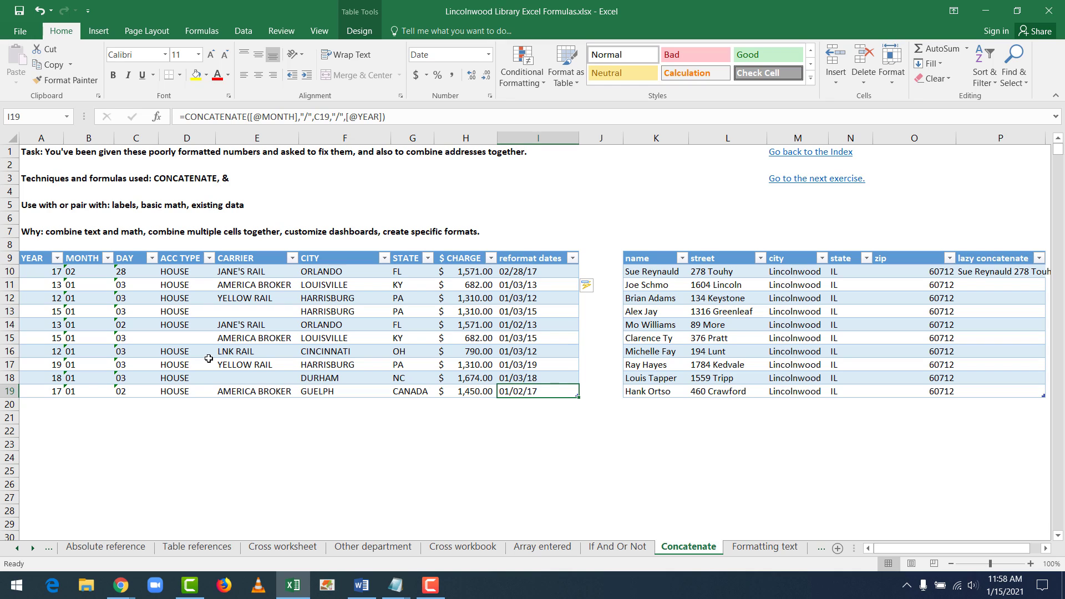
key("Up")
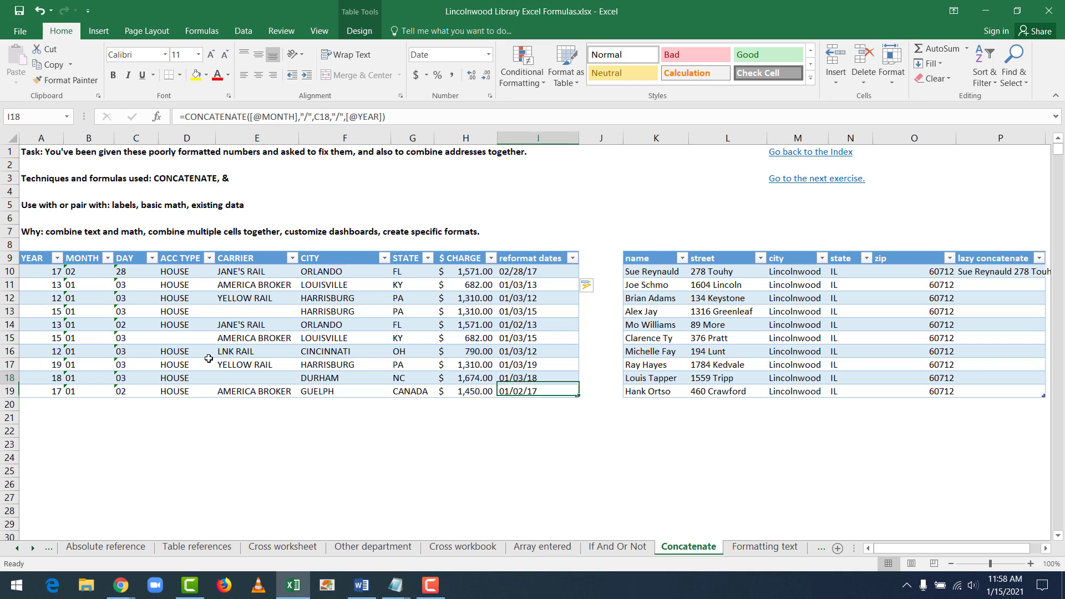
Examine the existing ampersand formula in P10 of the lazy concatenate column
key("Right")
key("Right")
key("Right")
key("Right")
key("Right")
key("Right")
key("Right")
scroll(208, 358, "right", 4)
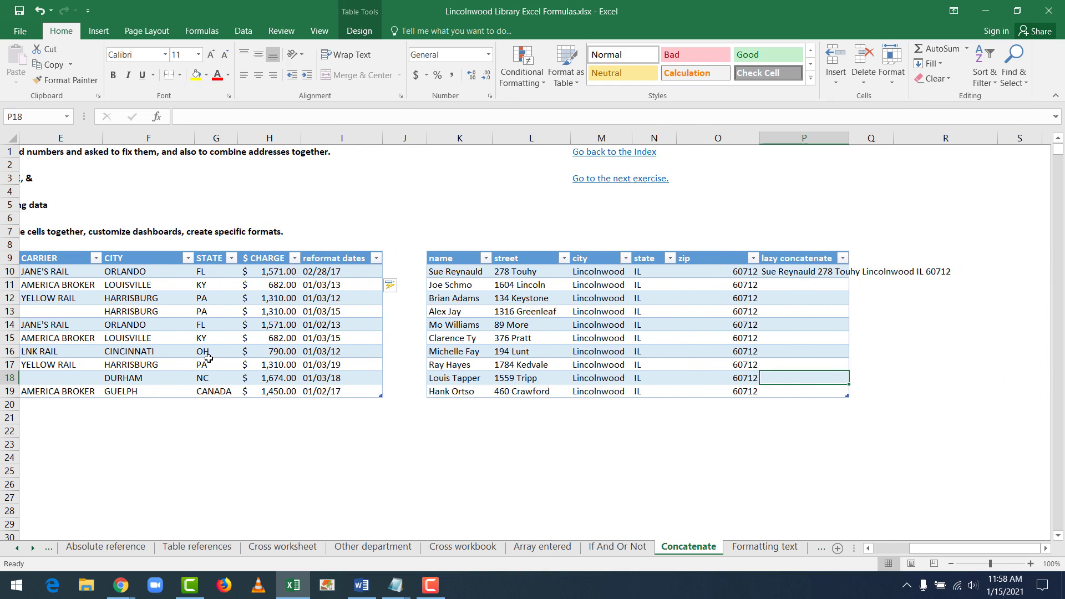
key("Up")
key("Up")
key("Up")
key("Up")
key("Up")
key("Up")
key("Up")
key("Up")
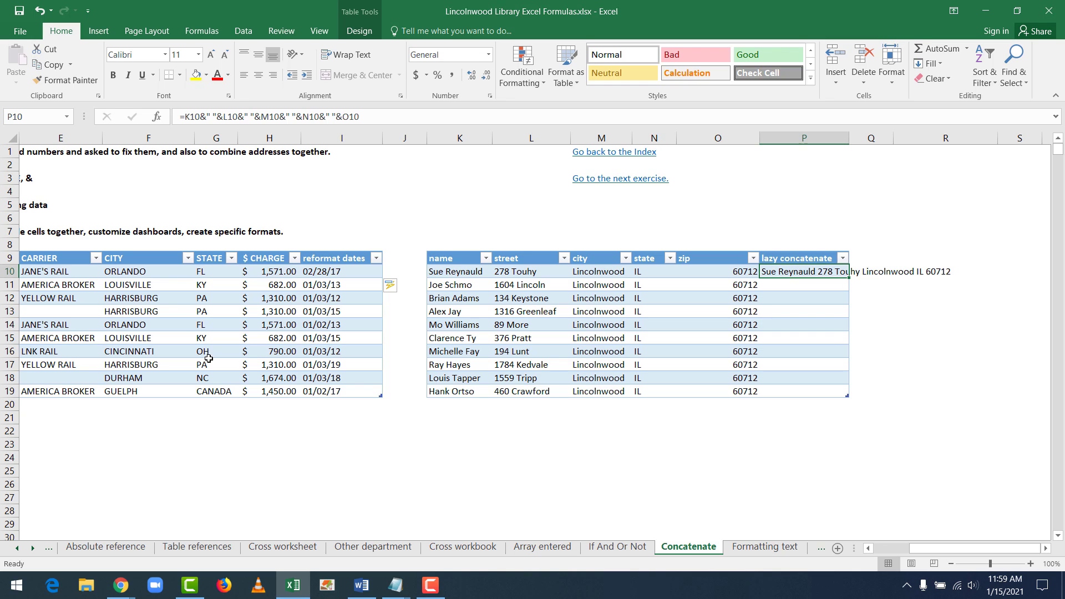
key("Return")
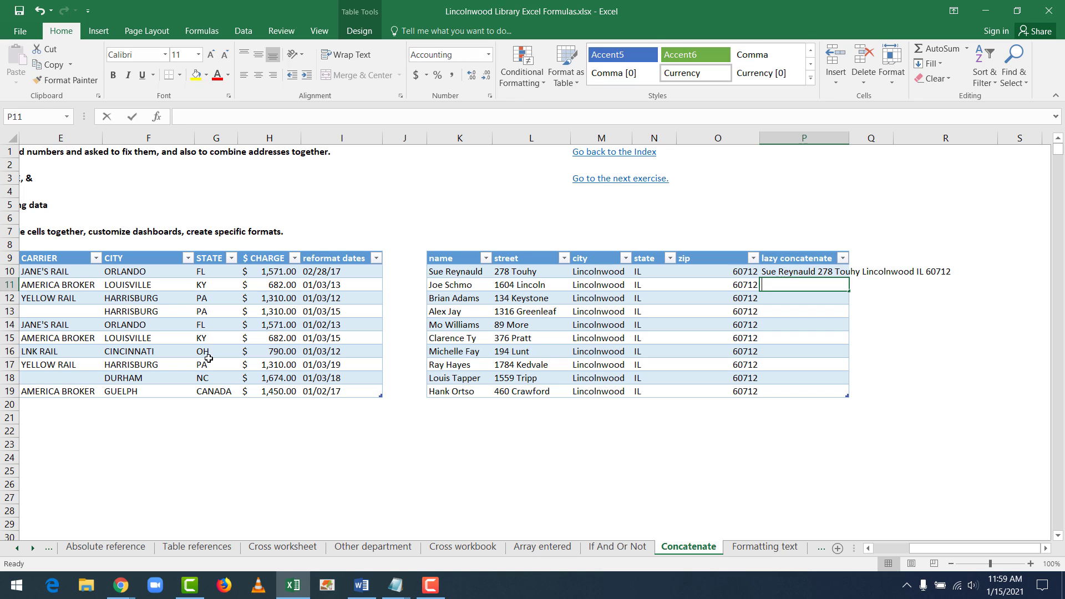
type("=")
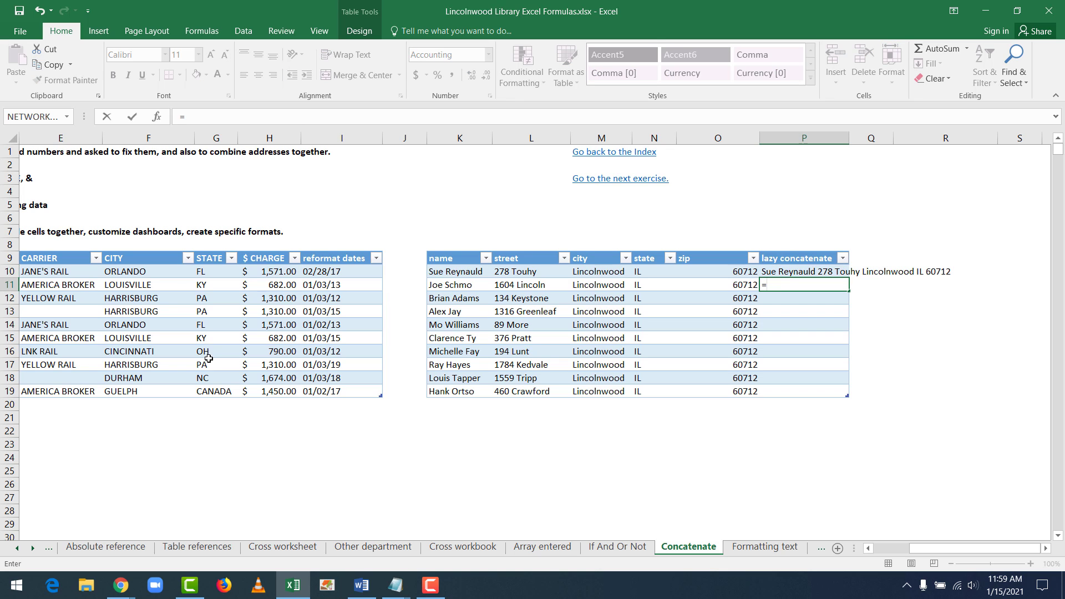
left_click(447, 285)
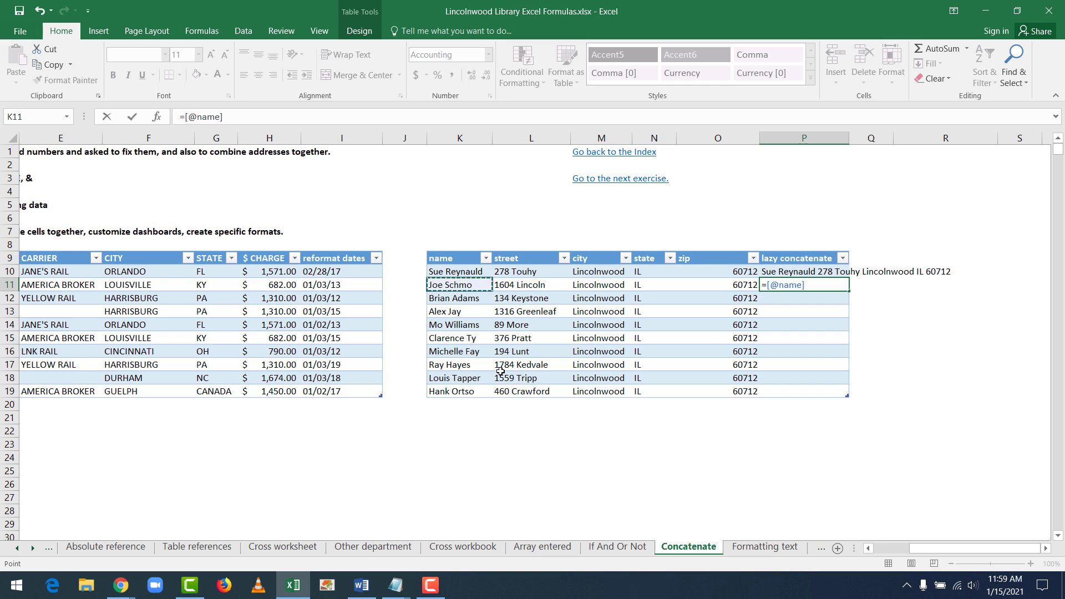
type("&\"")
type("&L11")
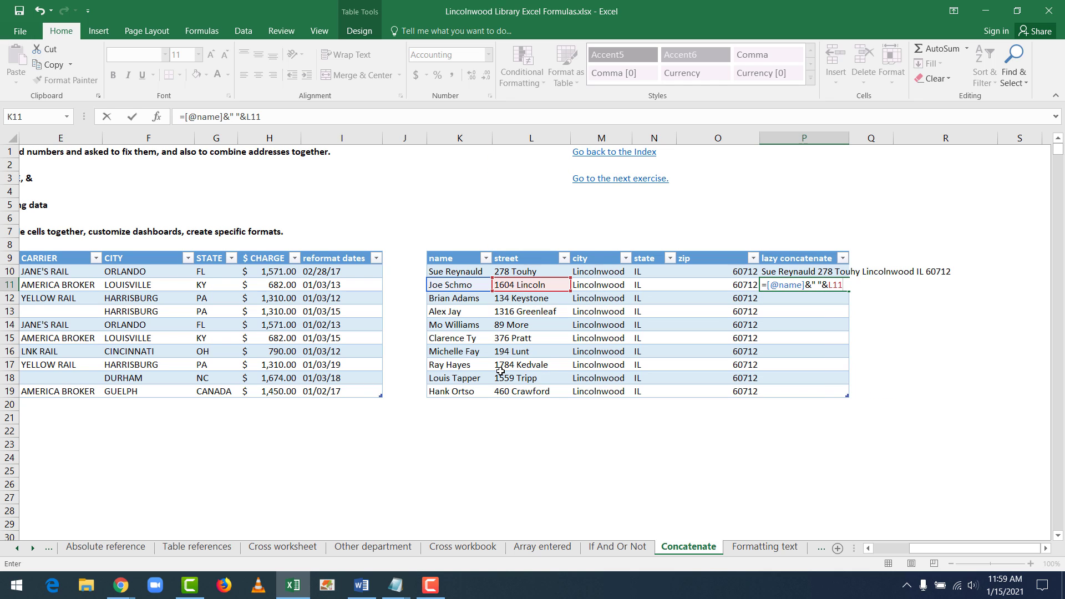
type("&\" \"&M11")
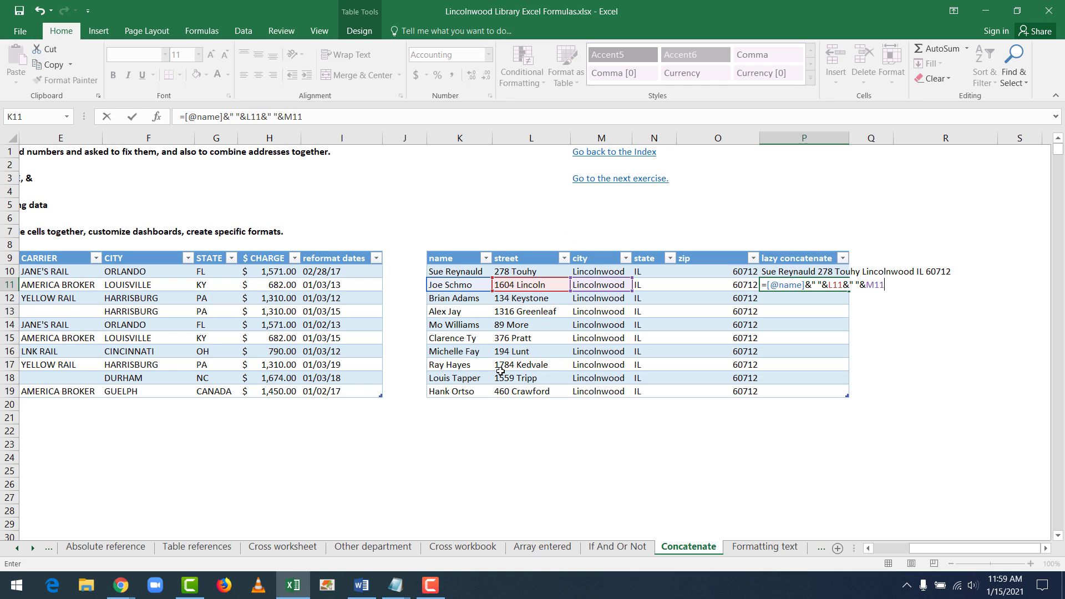
type("&\"")
type(" \"")
type("&")
type("N")
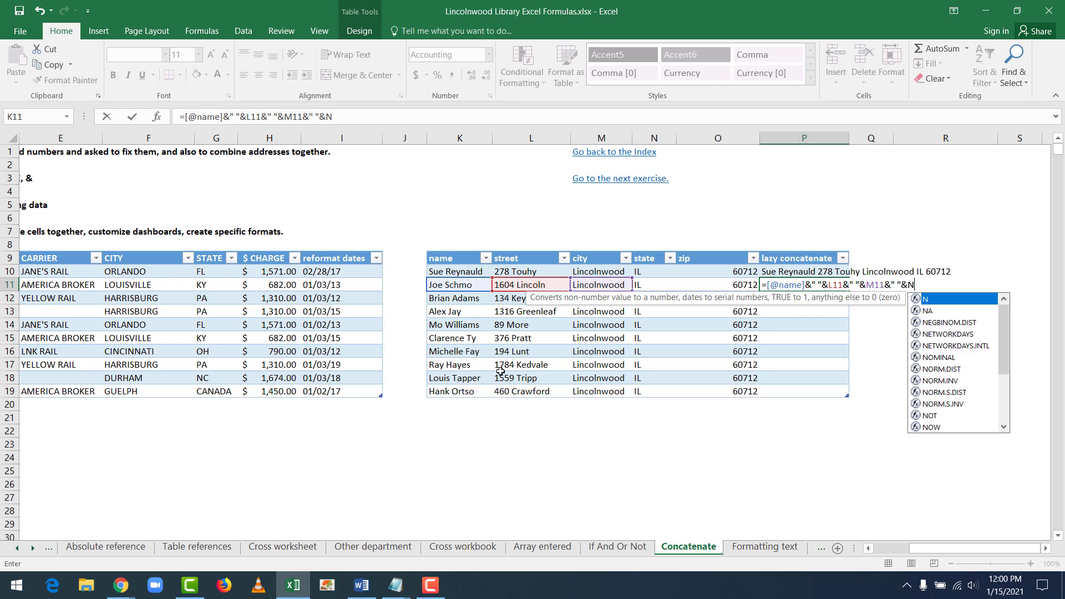
type("11&\"")
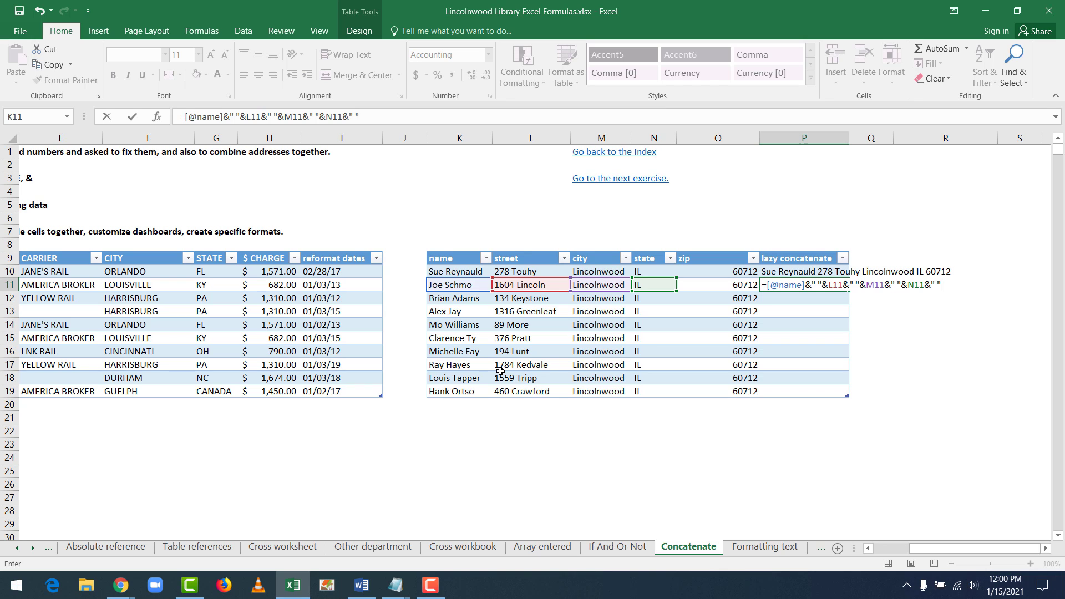
type(" \"&")
type("O11")
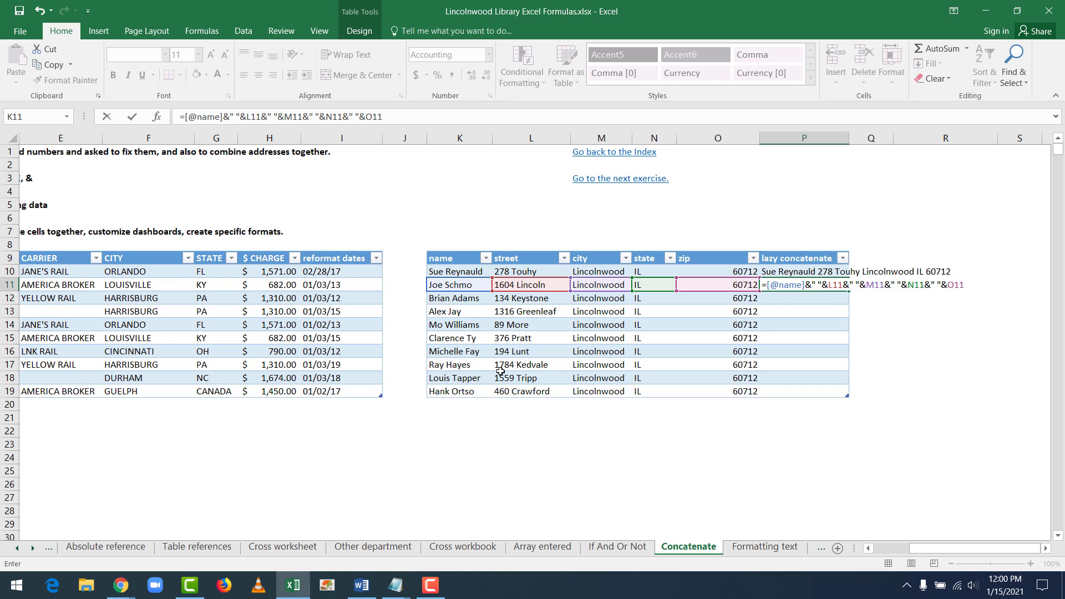
key("Return")
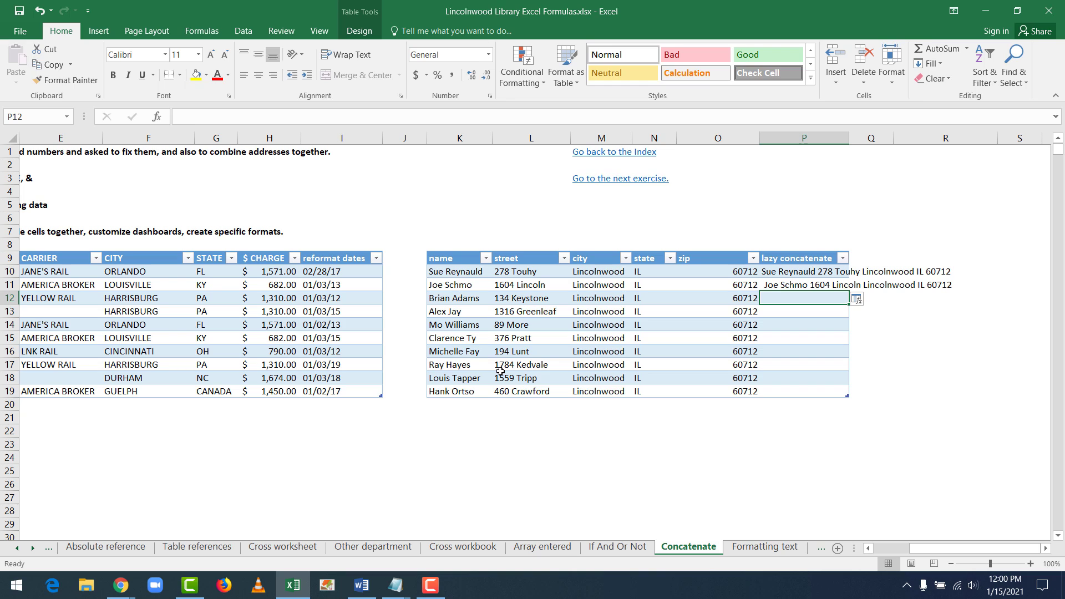
Fill the P11 ampersand formula down through P19 and check the copied formula in P12
key("Up")
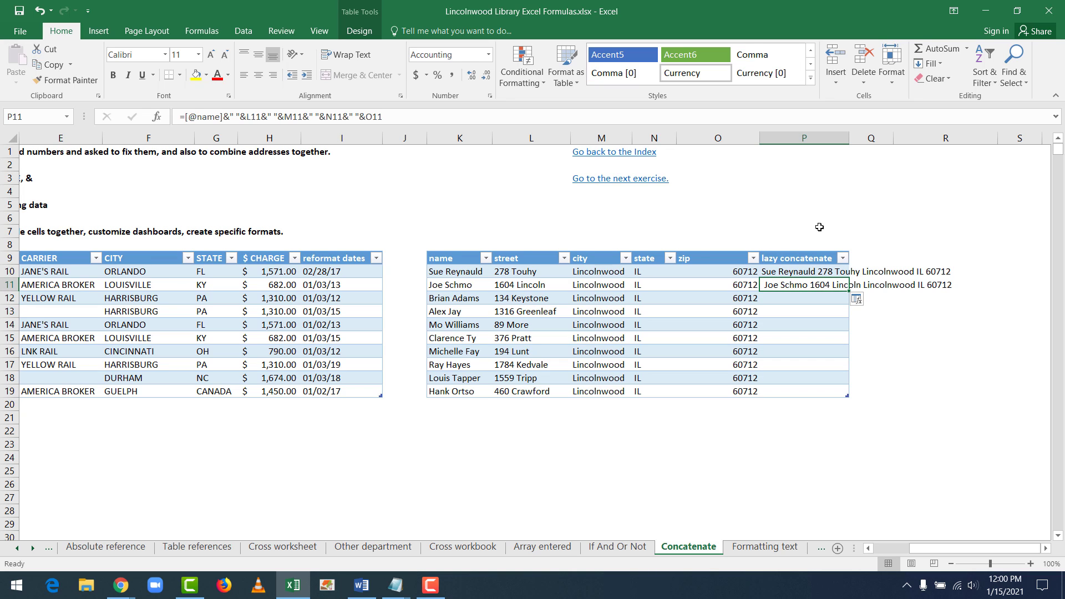
left_click_drag(848, 290, 848, 395)
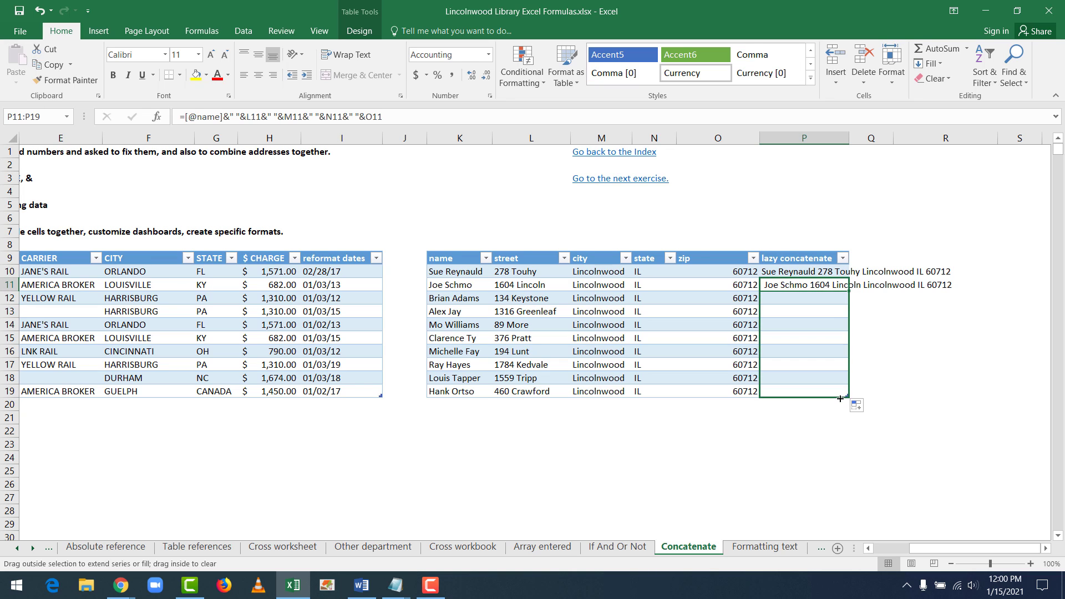
left_click(817, 300)
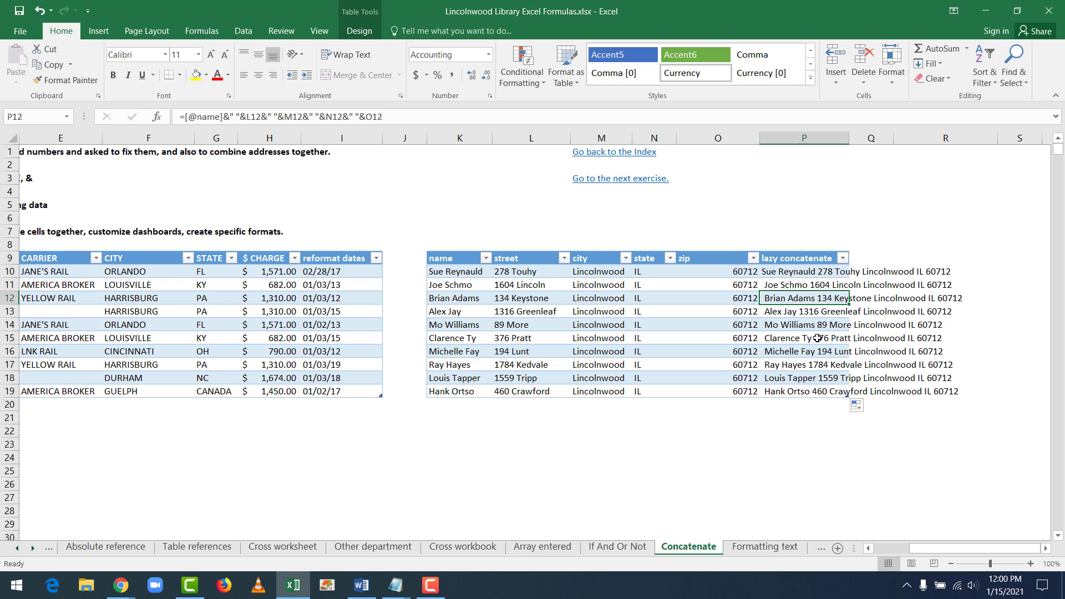
Review the P10 formula and the combined addresses in the lazy concatenate column
left_click(798, 271)
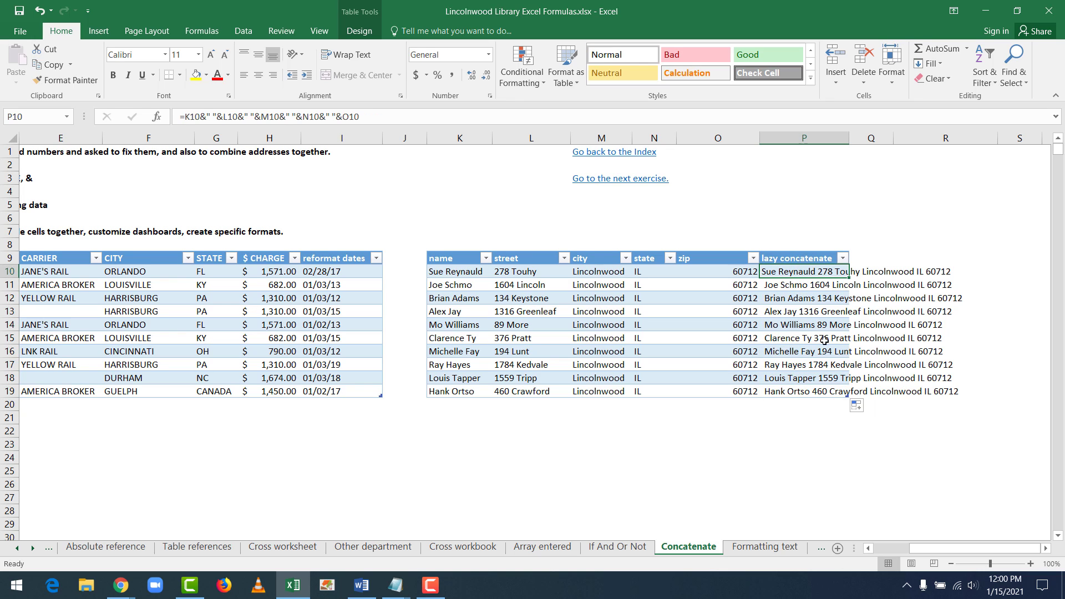
left_click(790, 413)
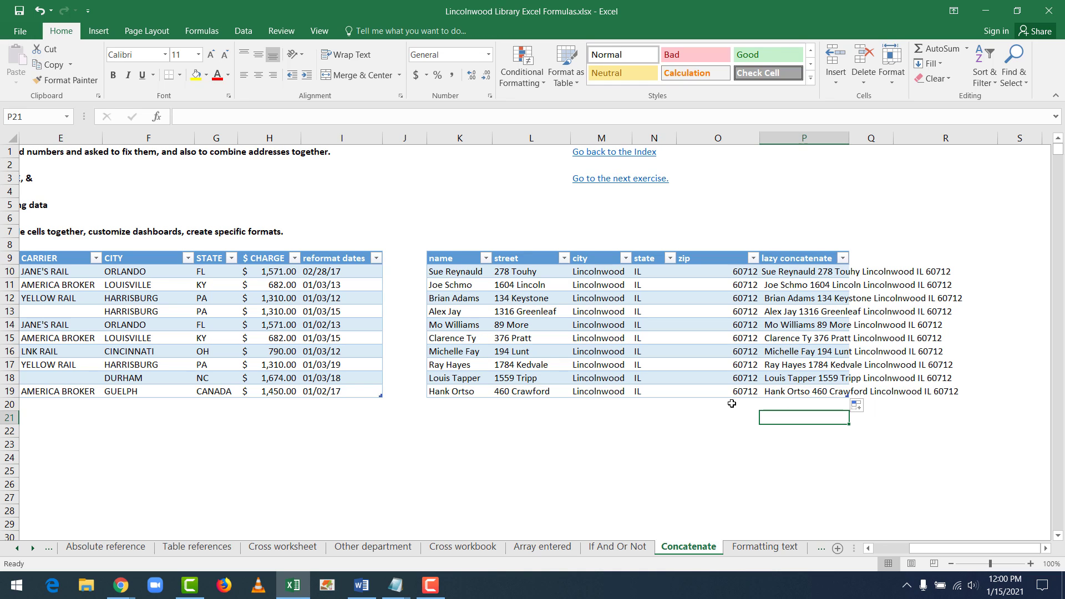
left_click_drag(796, 231, 804, 459)
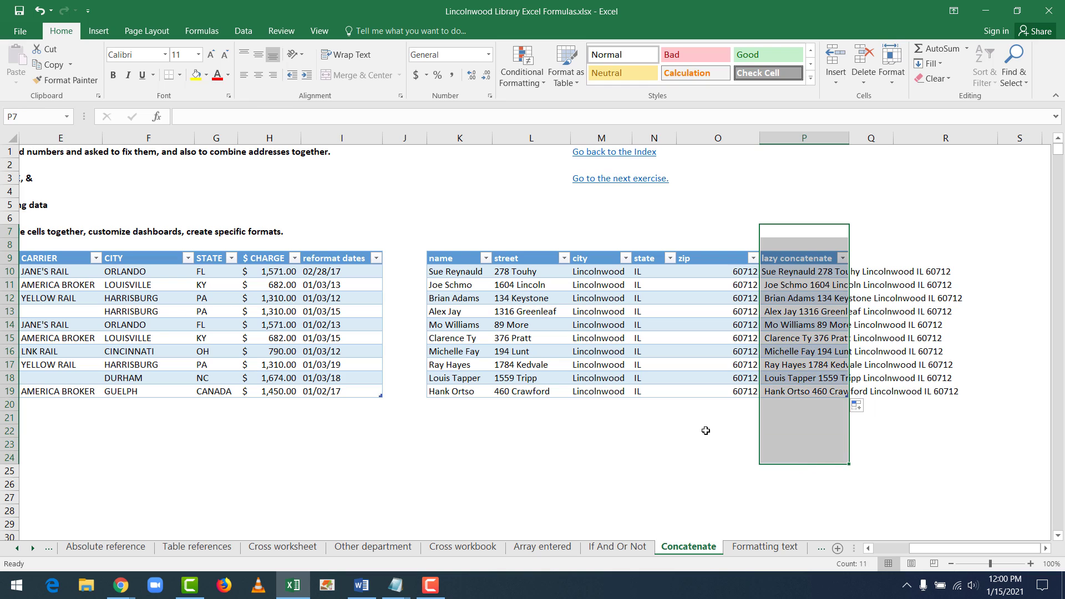
left_click(705, 430)
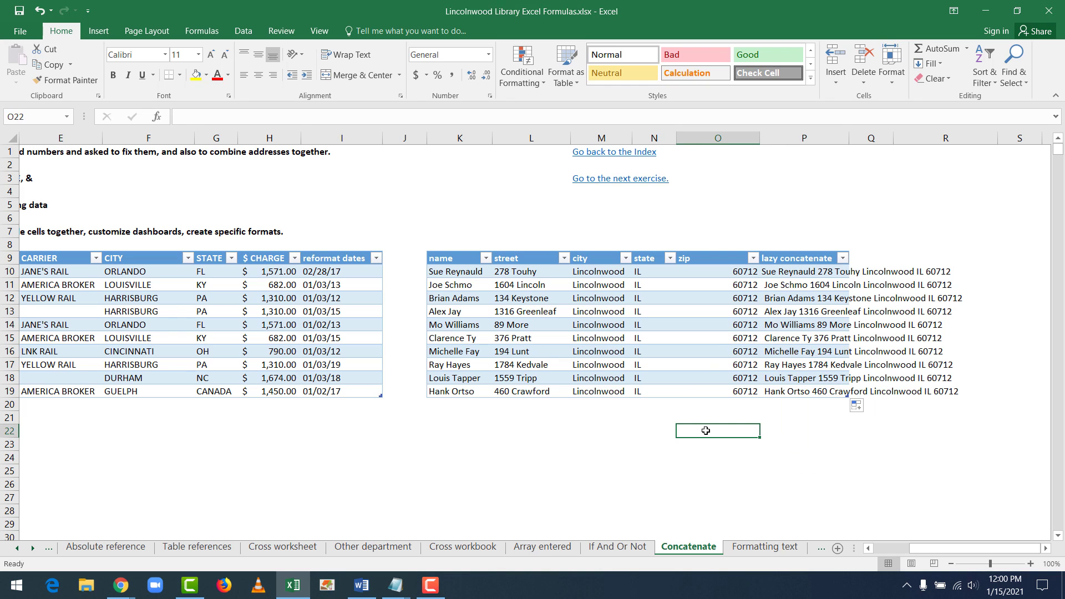
Open the Formatting text sheet and look over its task notes, event description and format table
left_click(753, 548)
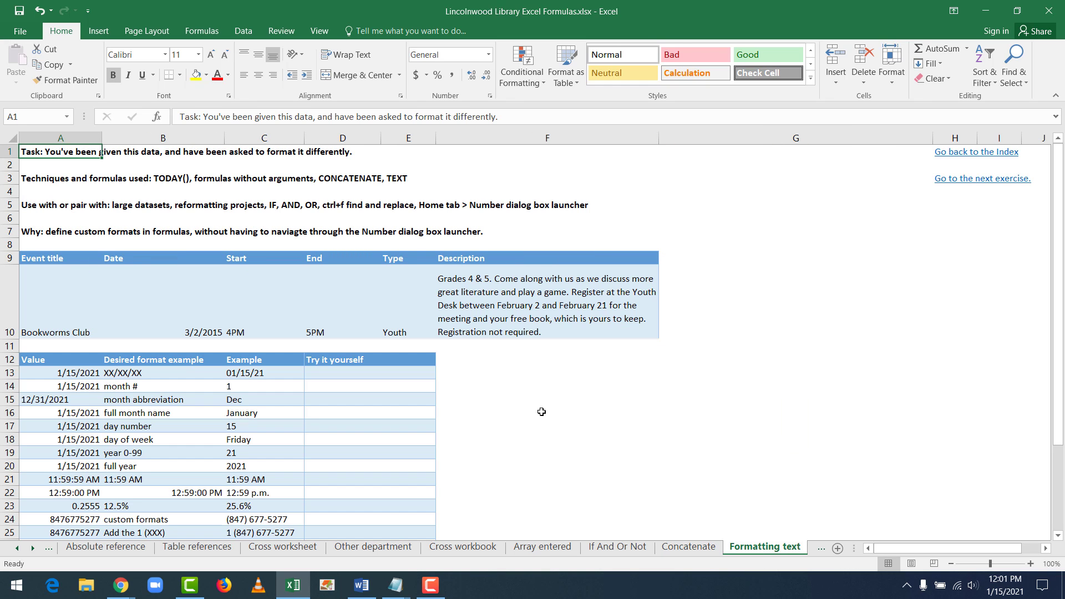
left_click(496, 298)
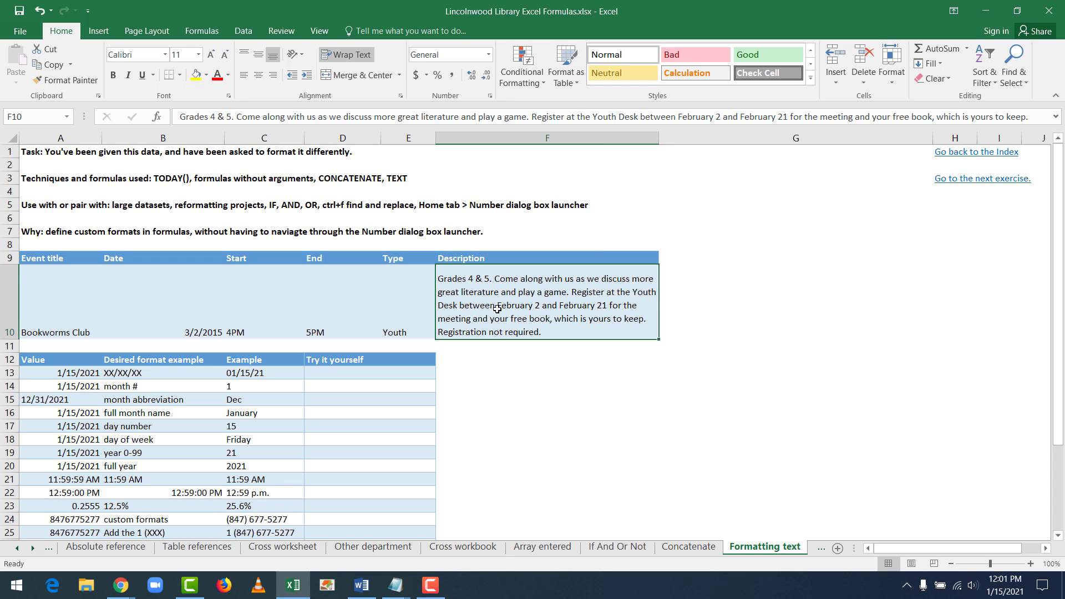
left_click(484, 377)
scroll(518, 410, "down", 3)
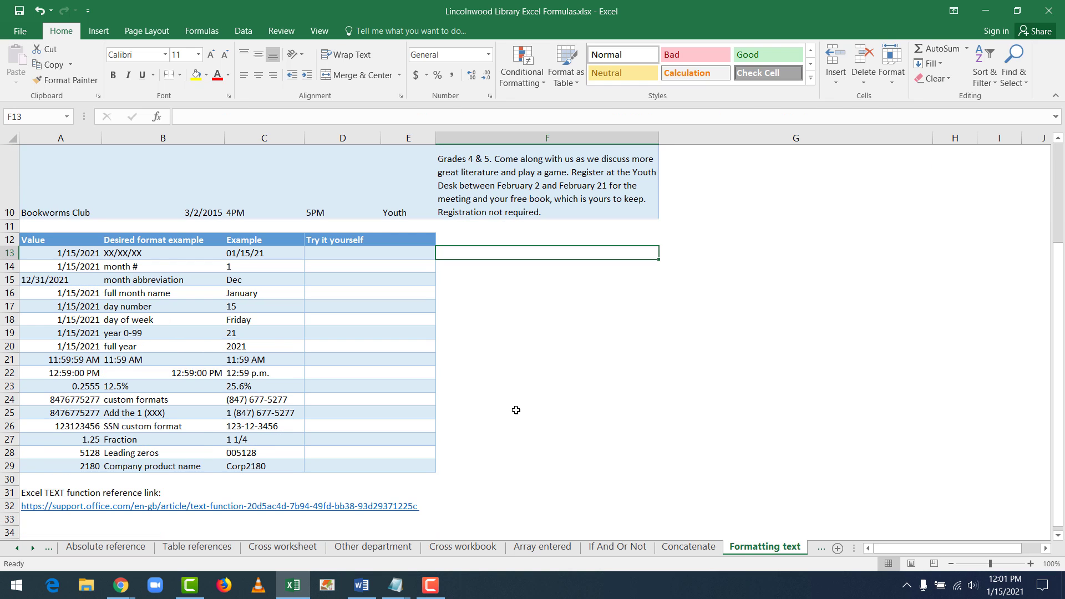
scroll(535, 413, "up", 3)
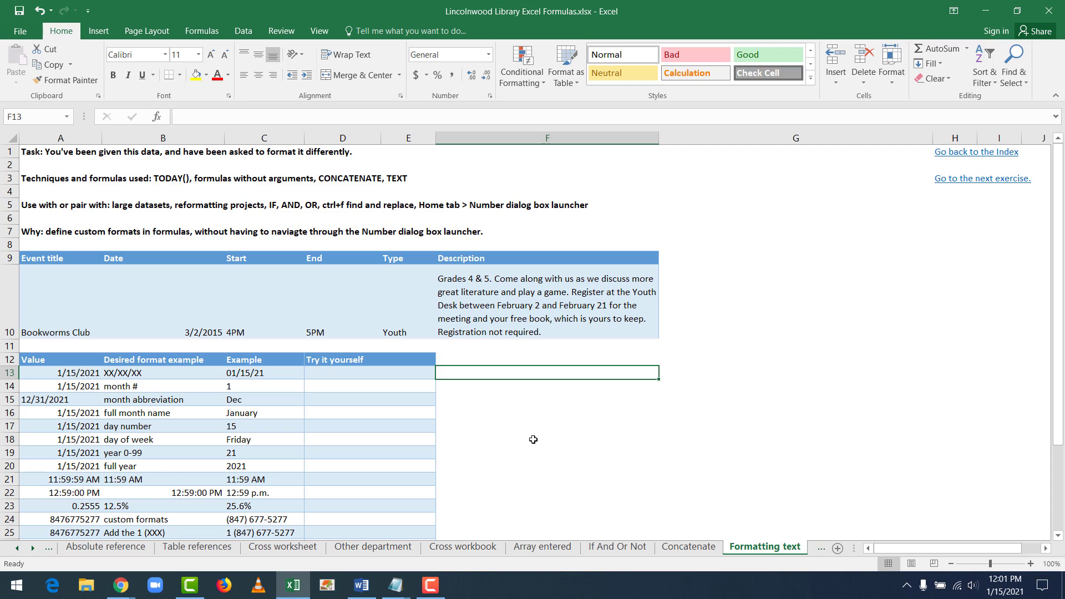
left_click(709, 374)
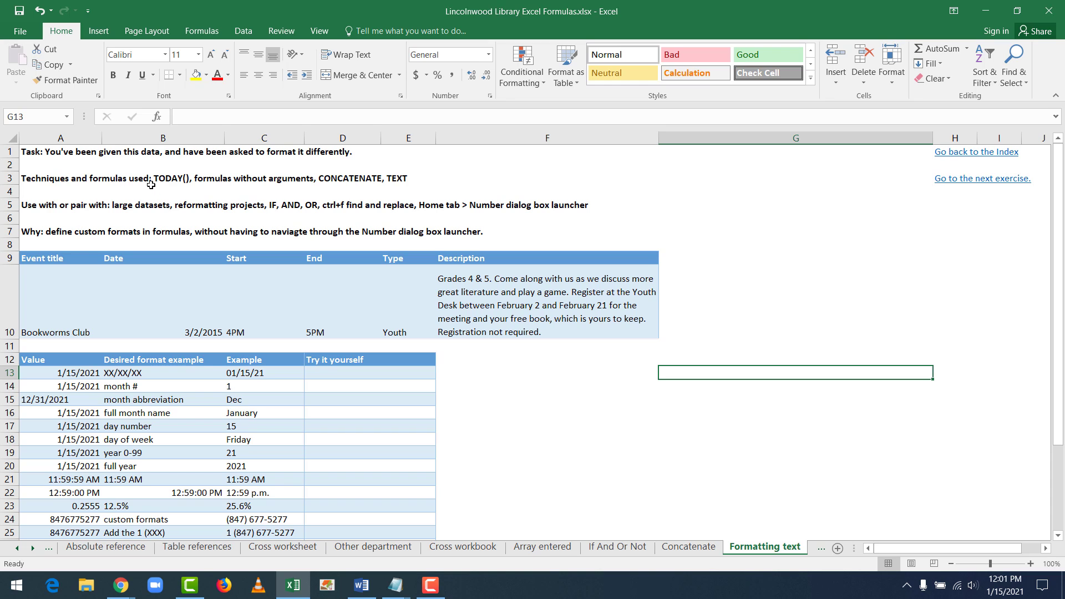
Open the Excel TEXT function reference link below the format table
scroll(151, 185, "down", 1)
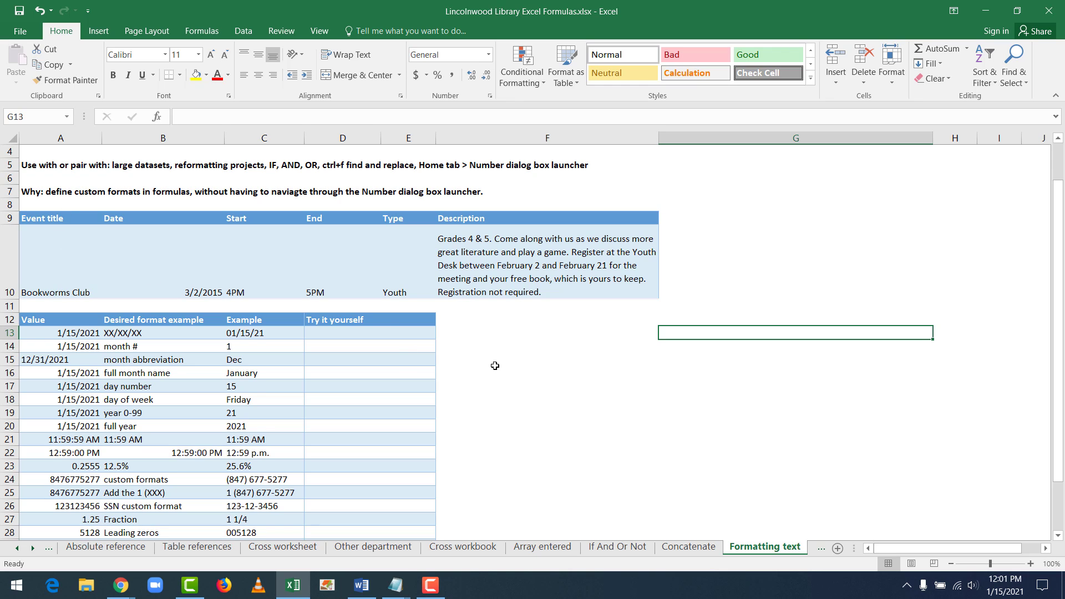
scroll(493, 364, "down", 2)
scroll(493, 364, "down", 3)
scroll(491, 388, "up", 3)
left_click(497, 501)
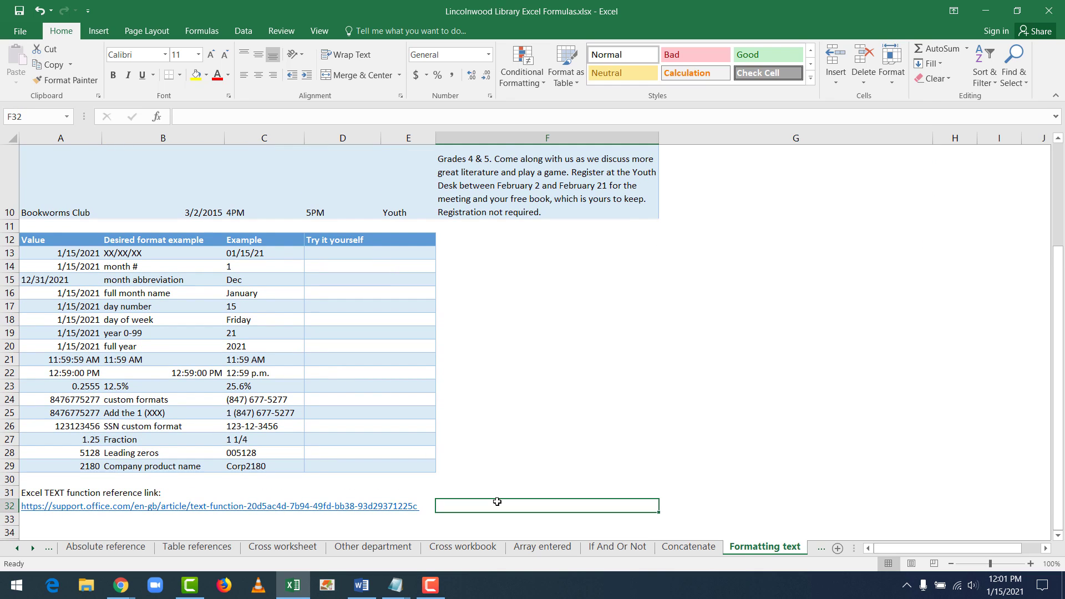
left_click(237, 507)
left_click(72, 508)
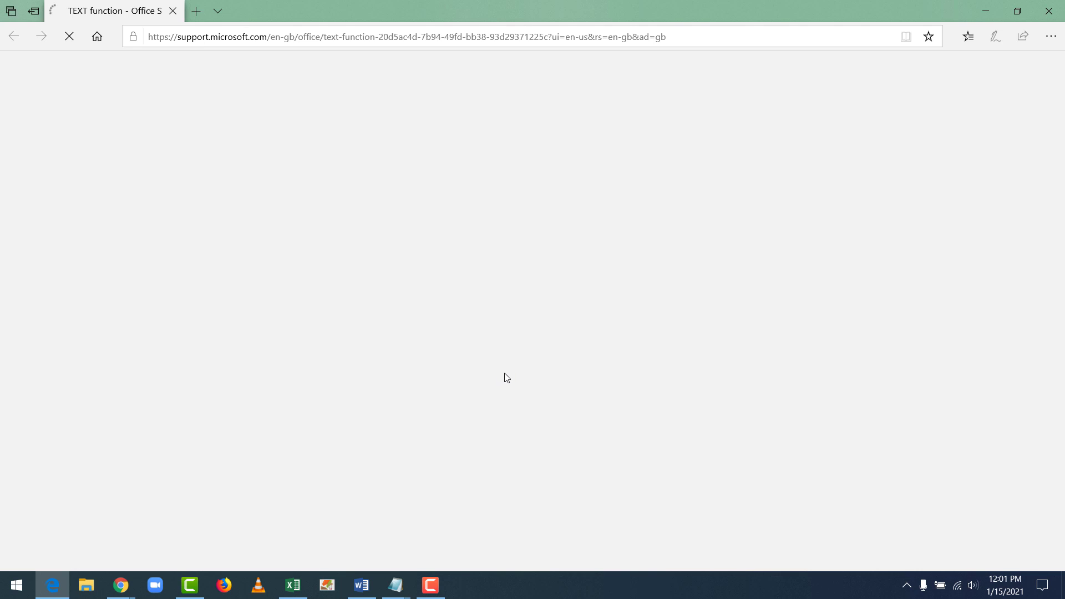
Examine the TEXT function syntax and the currency and MM/DD/YY format code examples in the Overview section
scroll(496, 360, "down", 5)
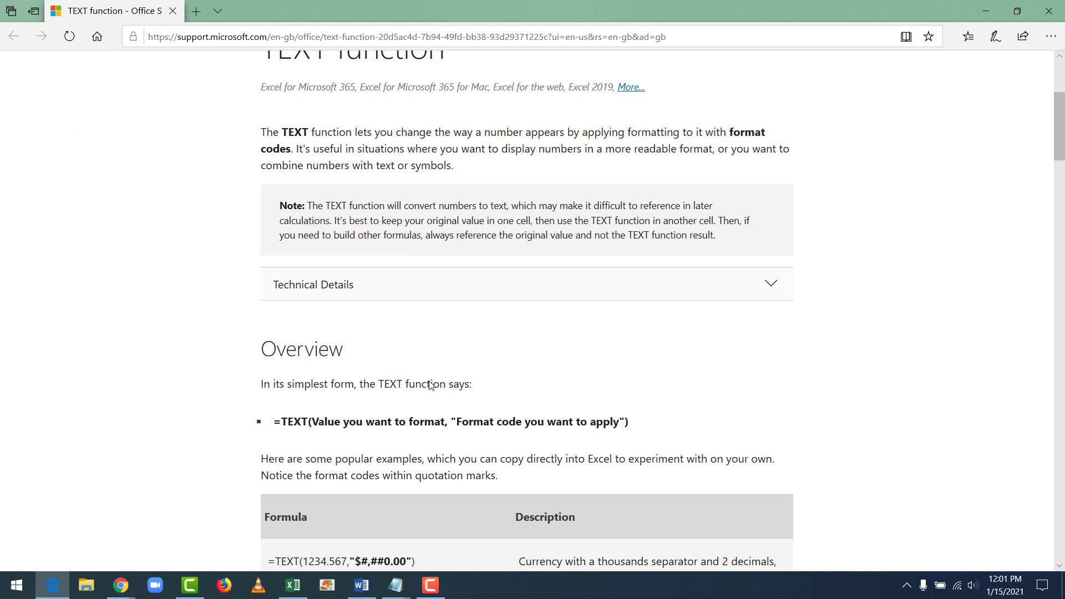
scroll(430, 375, "down", 3)
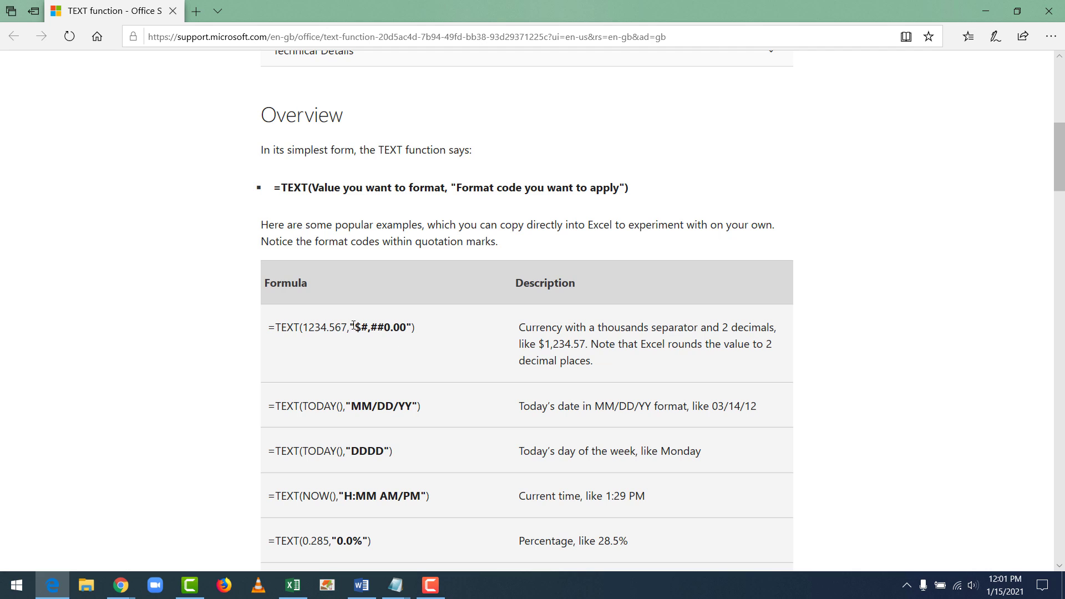
left_click_drag(272, 329, 427, 338)
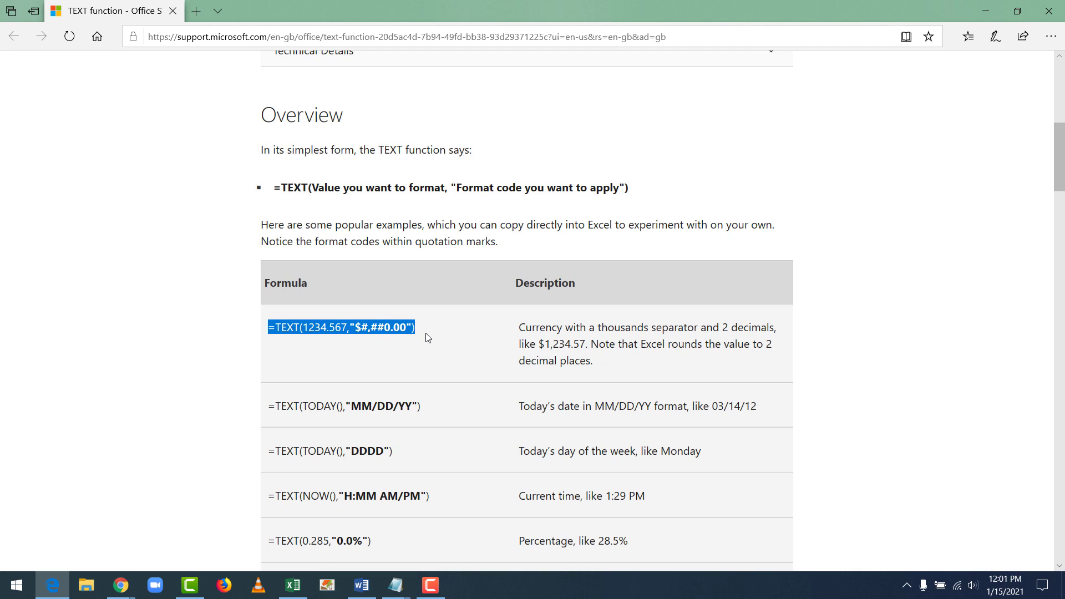
left_click(258, 333)
left_click_drag(268, 328, 413, 333)
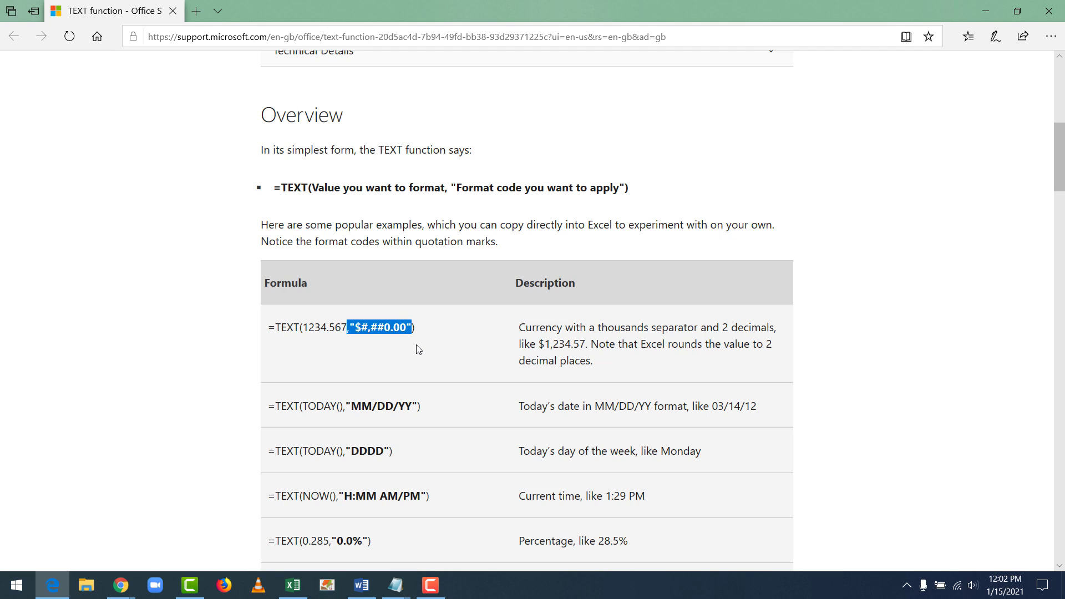
left_click_drag(351, 407, 416, 406)
left_click(413, 405)
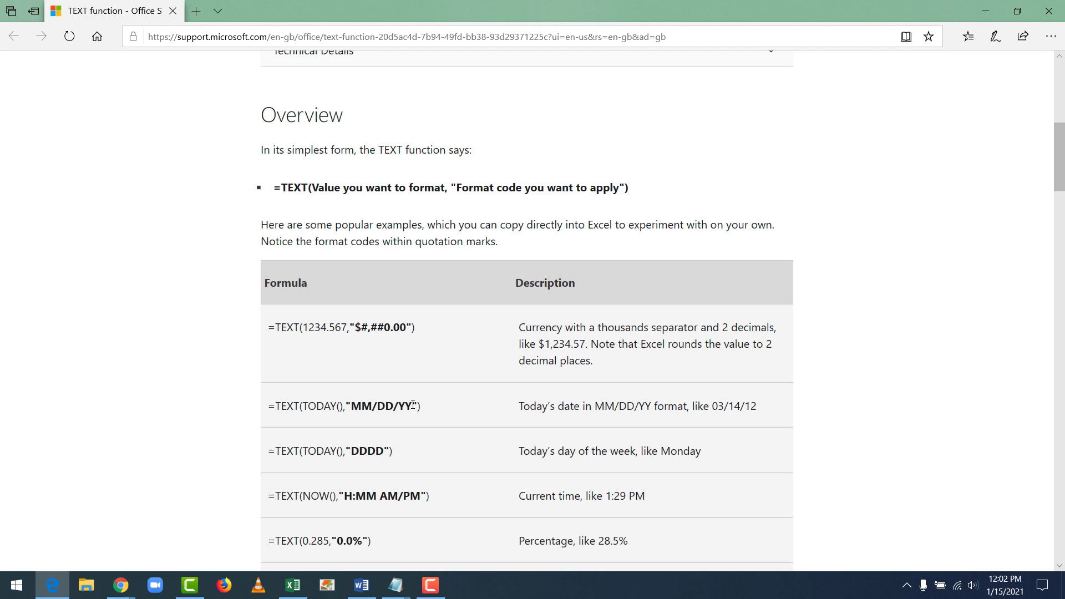
Examine the remaining TEXT examples, comparing the H:MM AM/PM time code with the MM/DD/YY date code
scroll(413, 404, "down", 2)
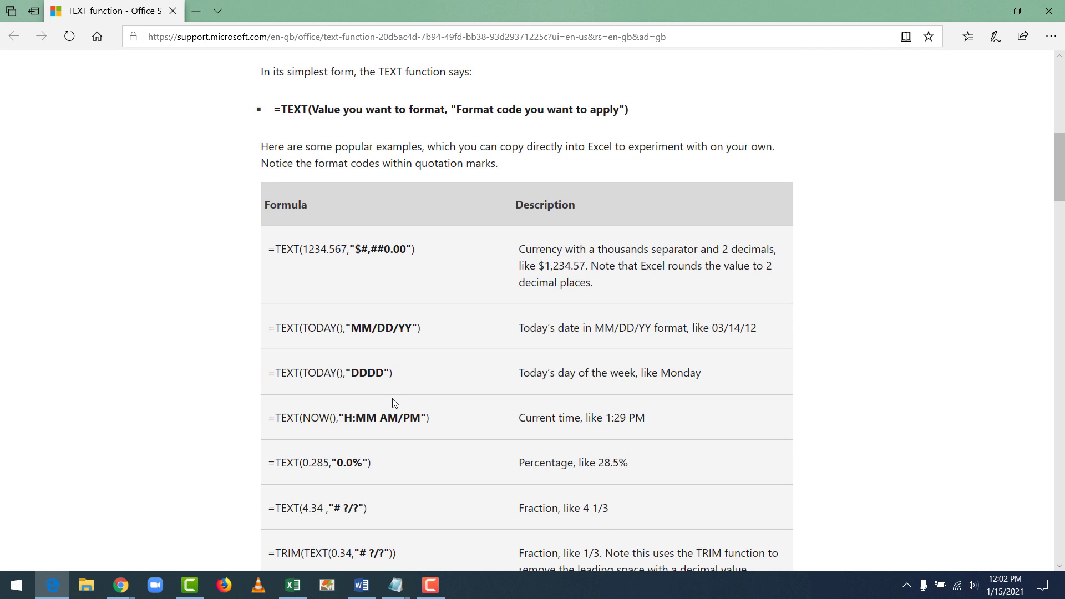
scroll(395, 403, "down", 2)
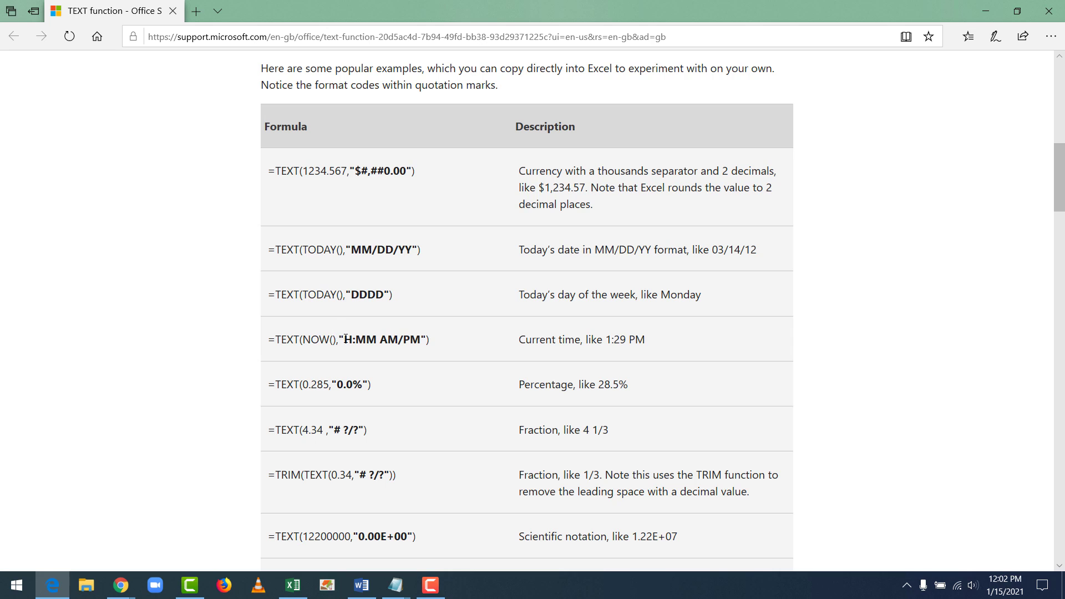
left_click_drag(339, 339, 427, 343)
left_click(379, 358)
left_click_drag(350, 250, 417, 254)
left_click_drag(380, 340, 421, 339)
left_click(365, 337)
scroll(365, 337, "down", 4)
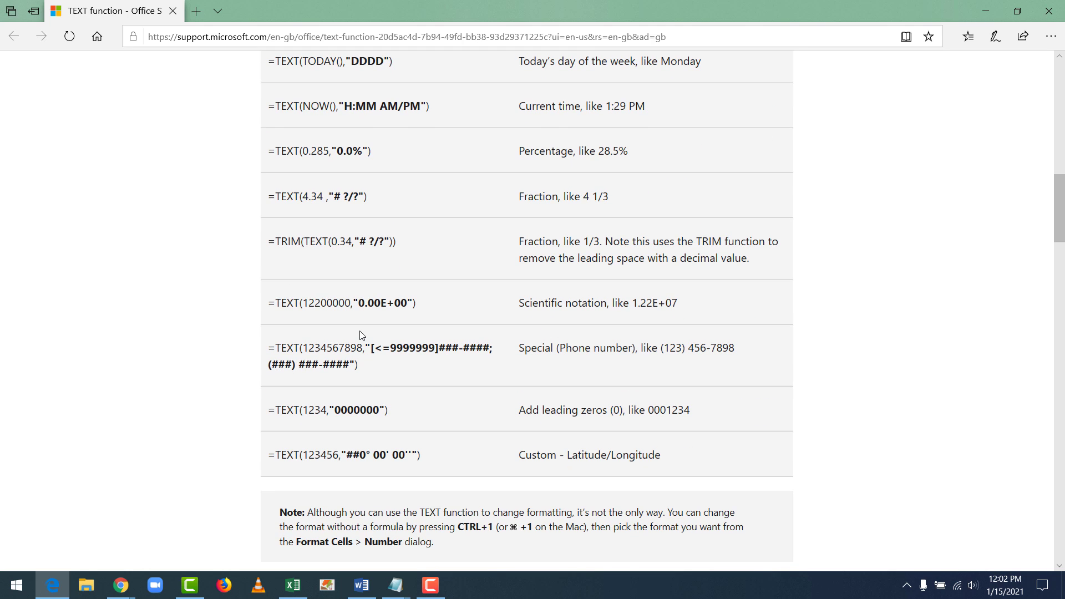
scroll(362, 335, "up", 15)
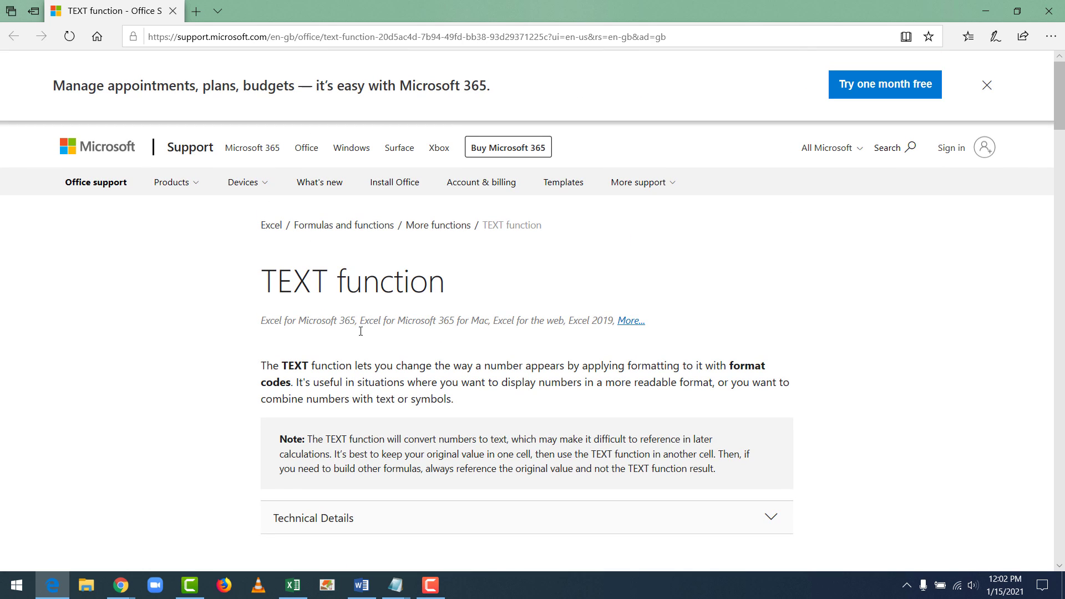
Close the TEXT function page and inspect the formula in A13 of the Value column back in the workbook
left_click(173, 11)
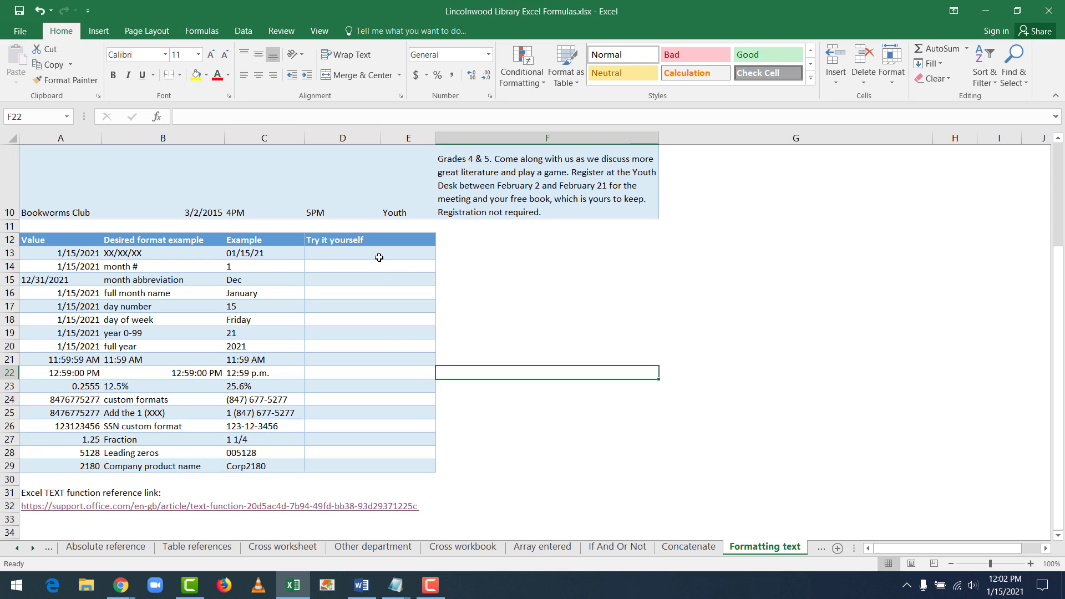
left_click(379, 257)
scroll(580, 420, "up", 1)
key("Left")
key("Left")
key("Left")
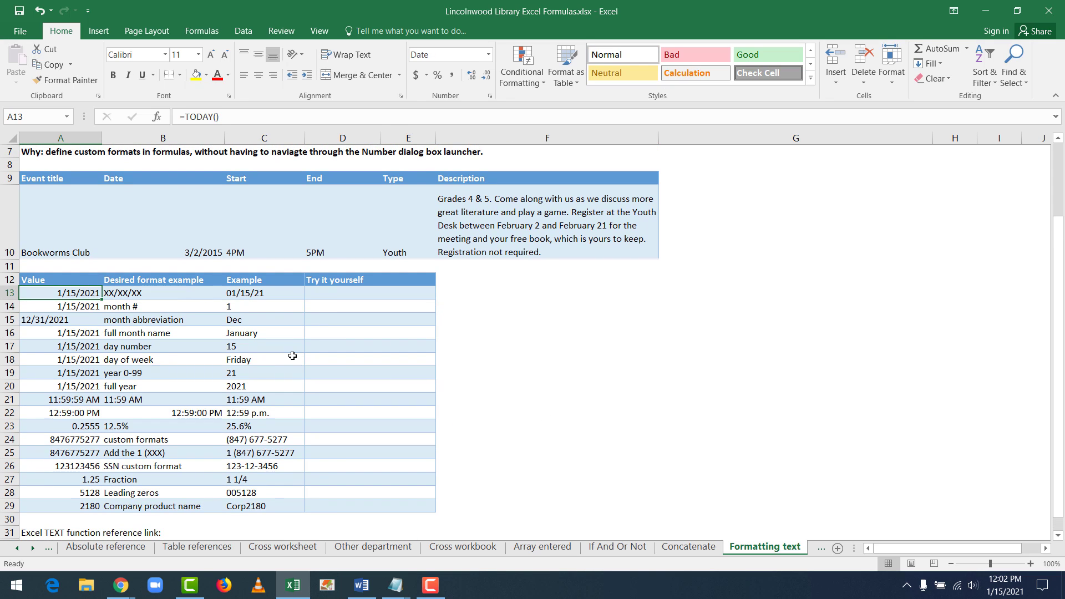
Enter =TEXT(A13,"mm/dd/yy") in D13 of the Try it yourself column to show the date as XX/XX/XX
key("Right")
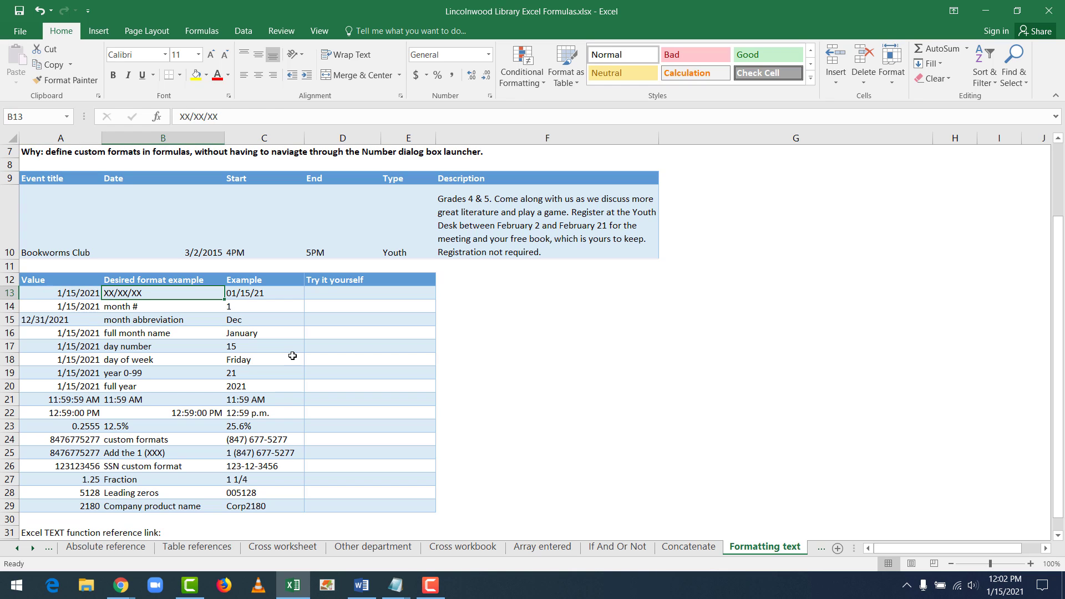
key("Right")
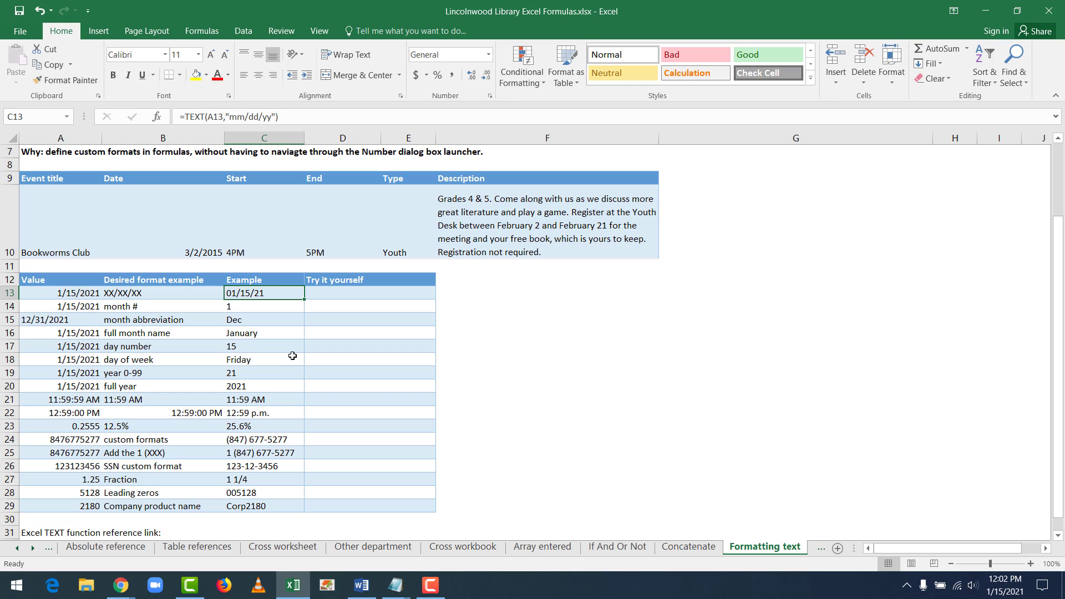
key("Right")
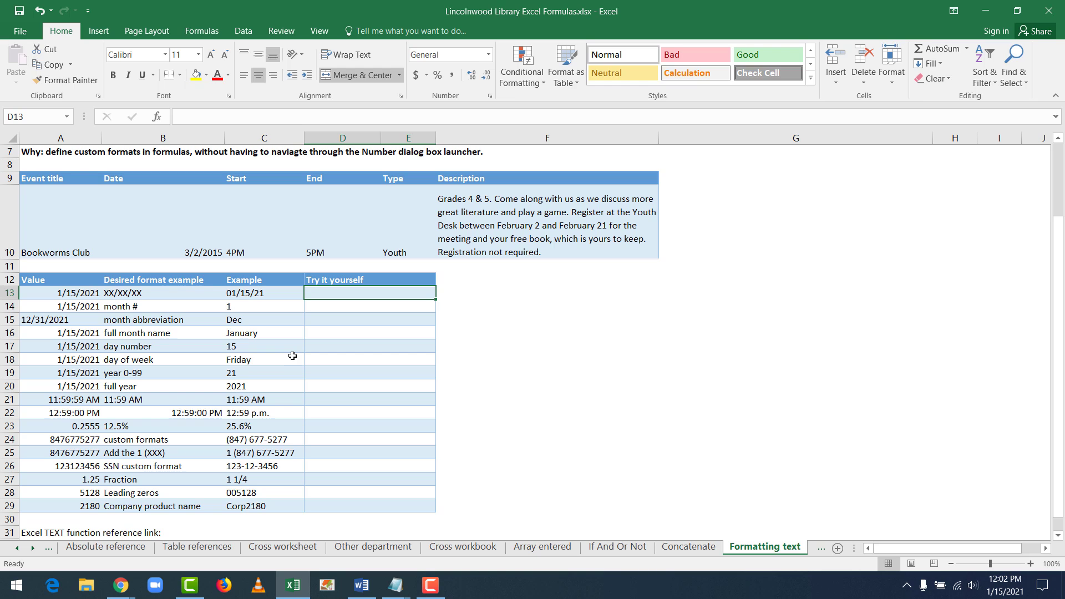
type("=")
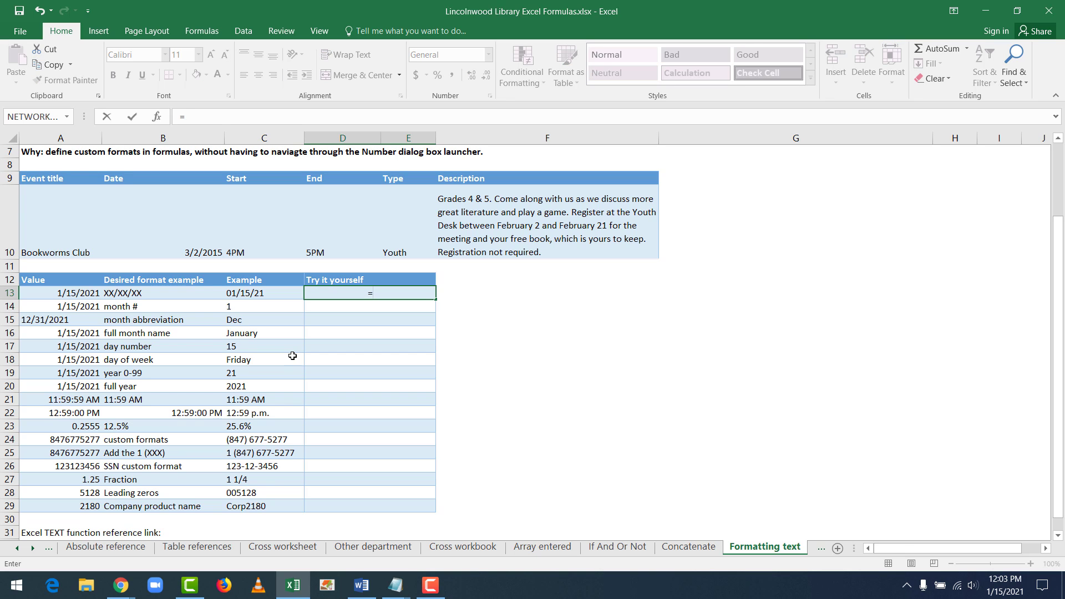
type("text(")
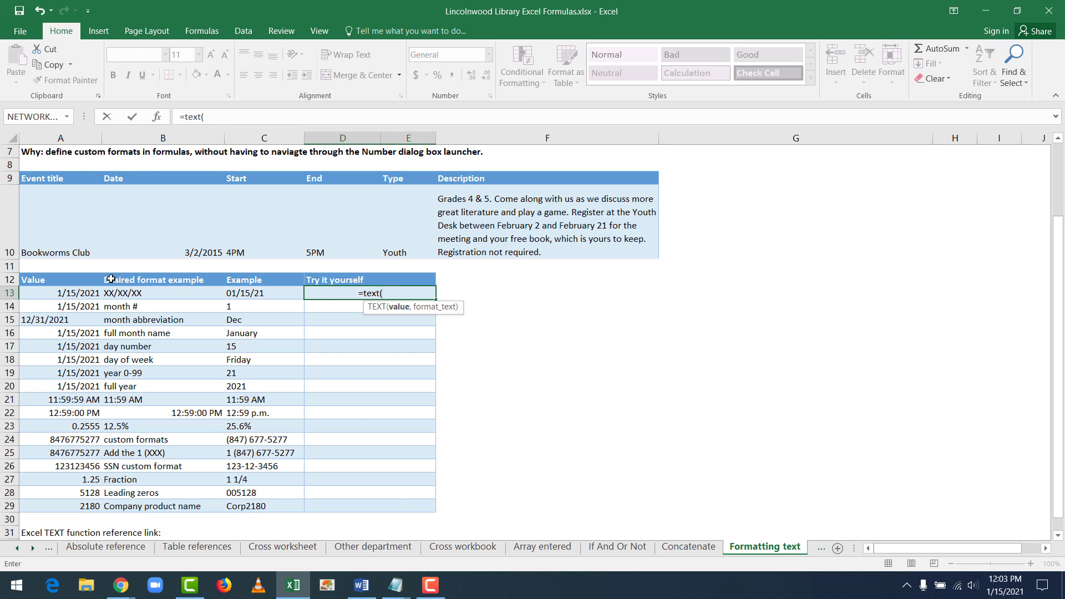
left_click(57, 293)
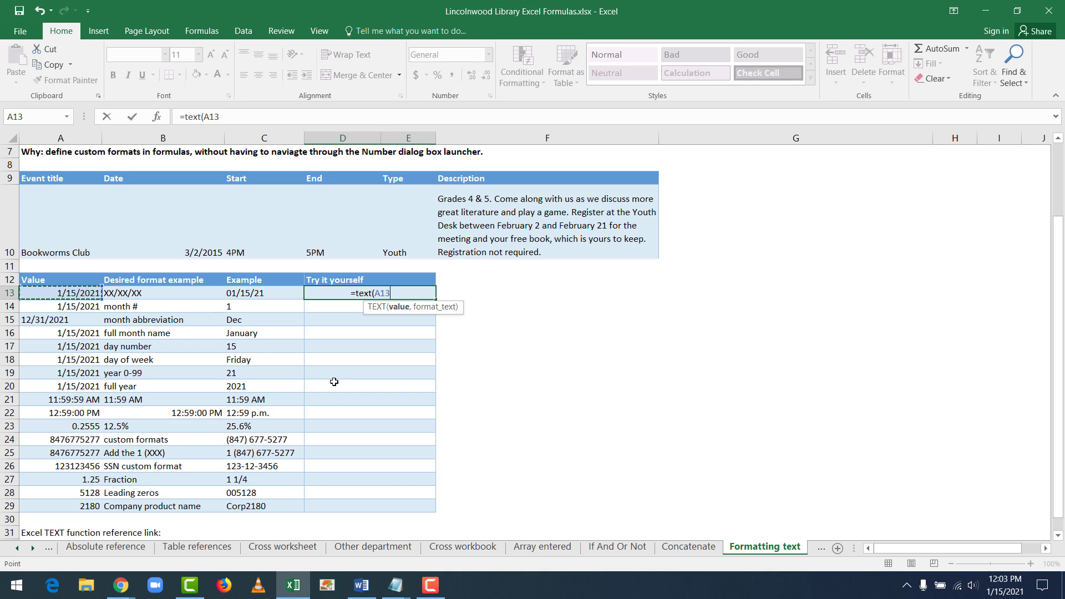
type(",")
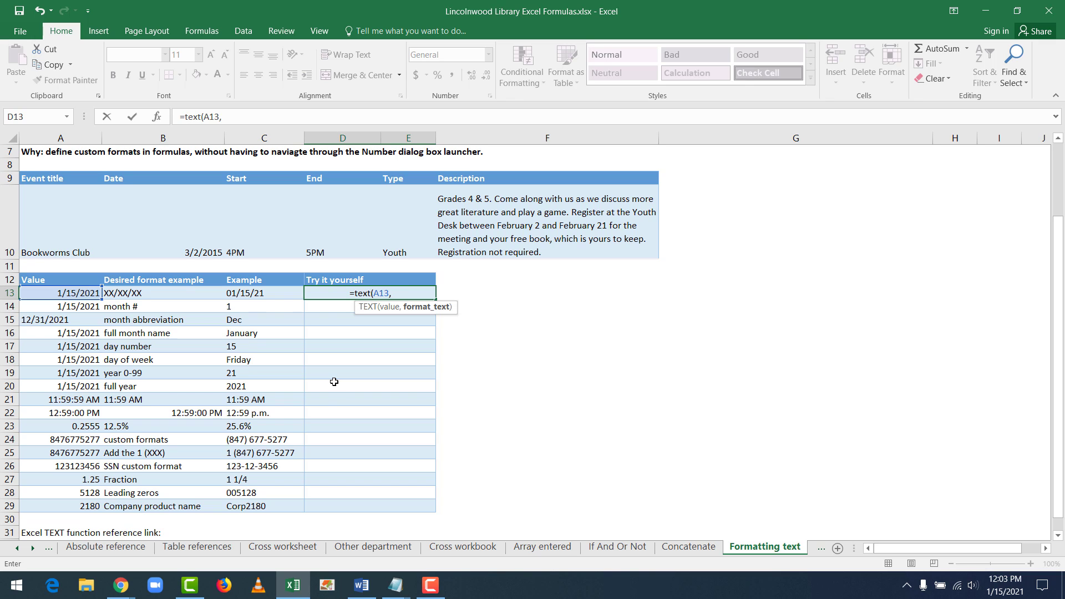
type("\"")
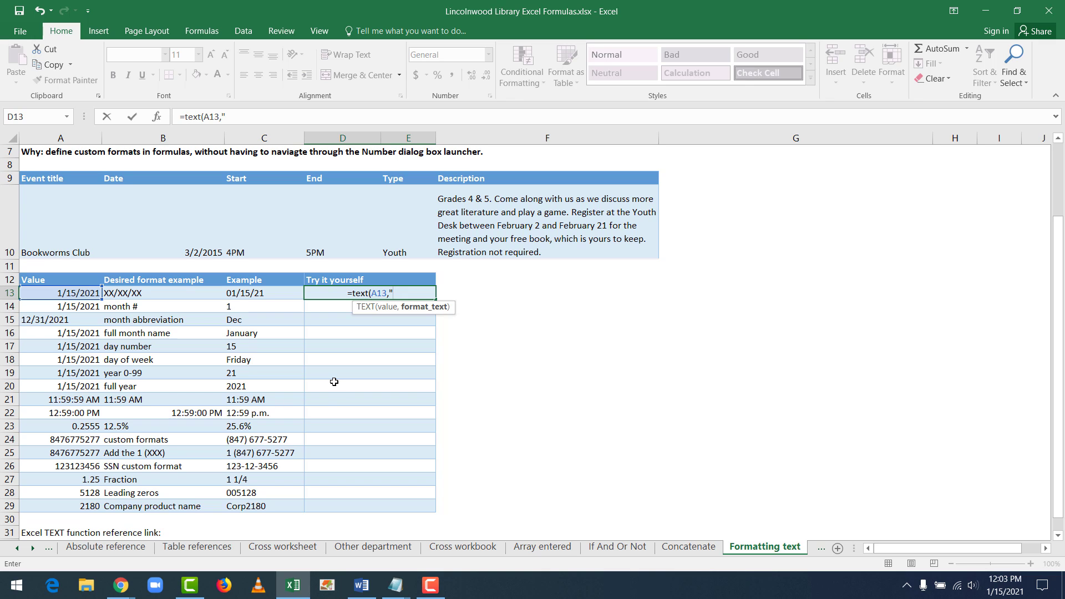
type("mm")
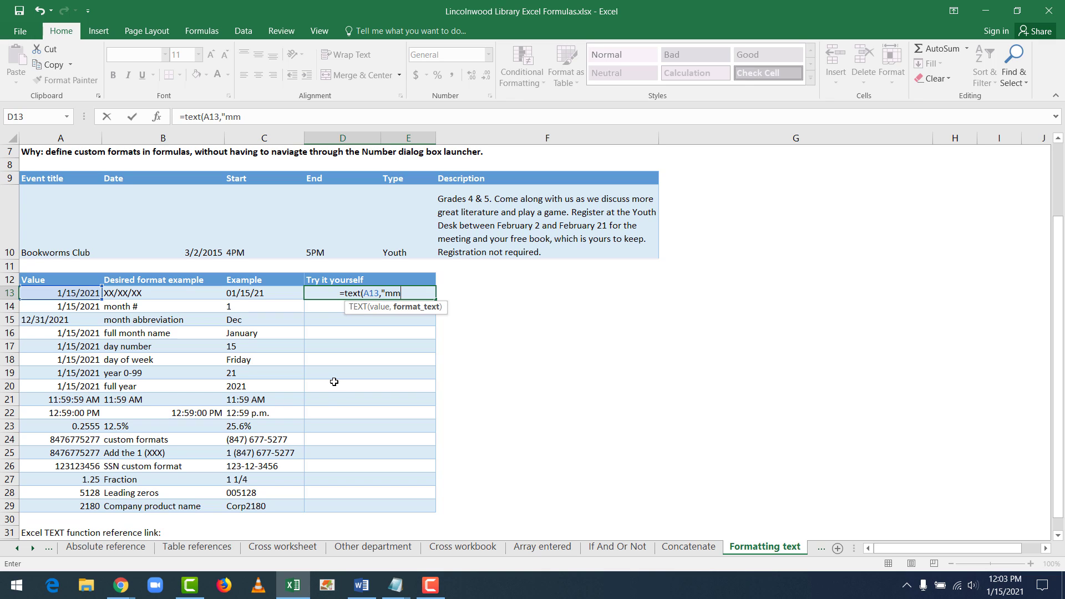
type("/dd")
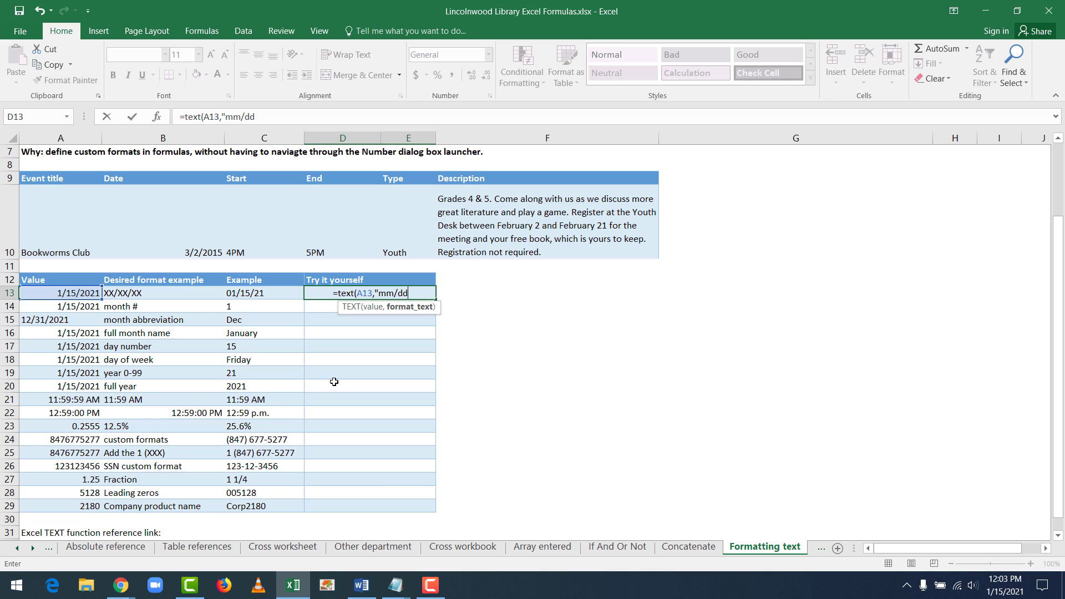
type("/yy\"")
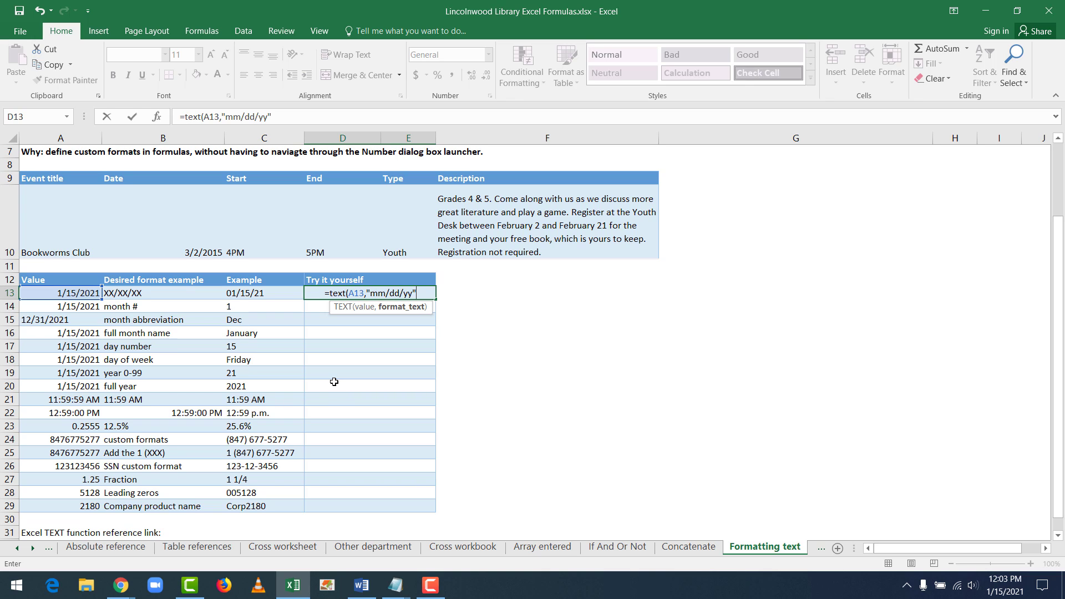
type(")")
key("Return")
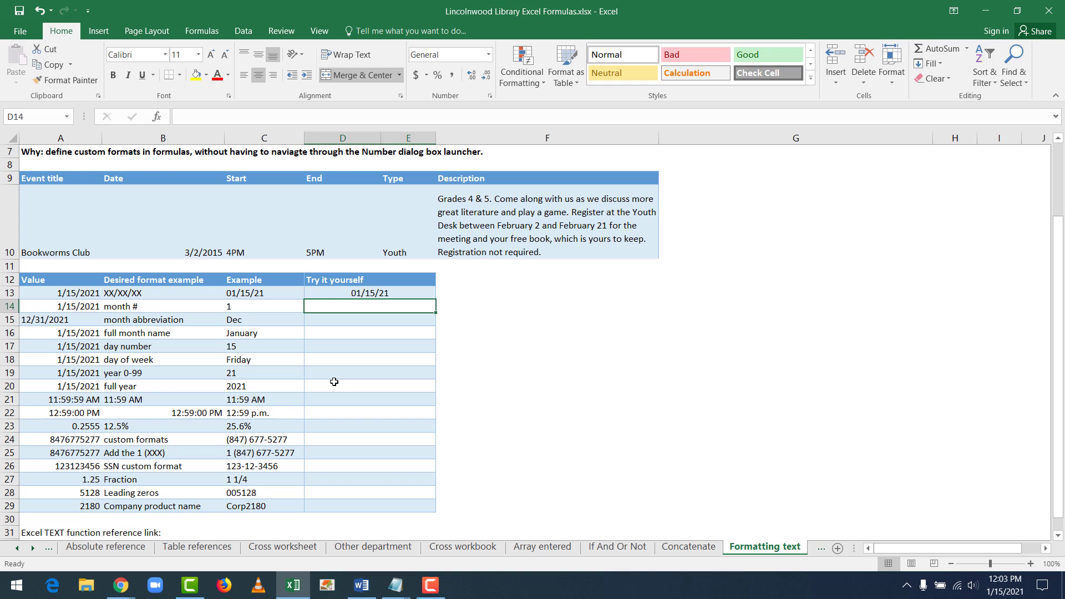
Enter =TEXT(A14,"m") in D14 to return the month number of the date in A14
type("=text(")
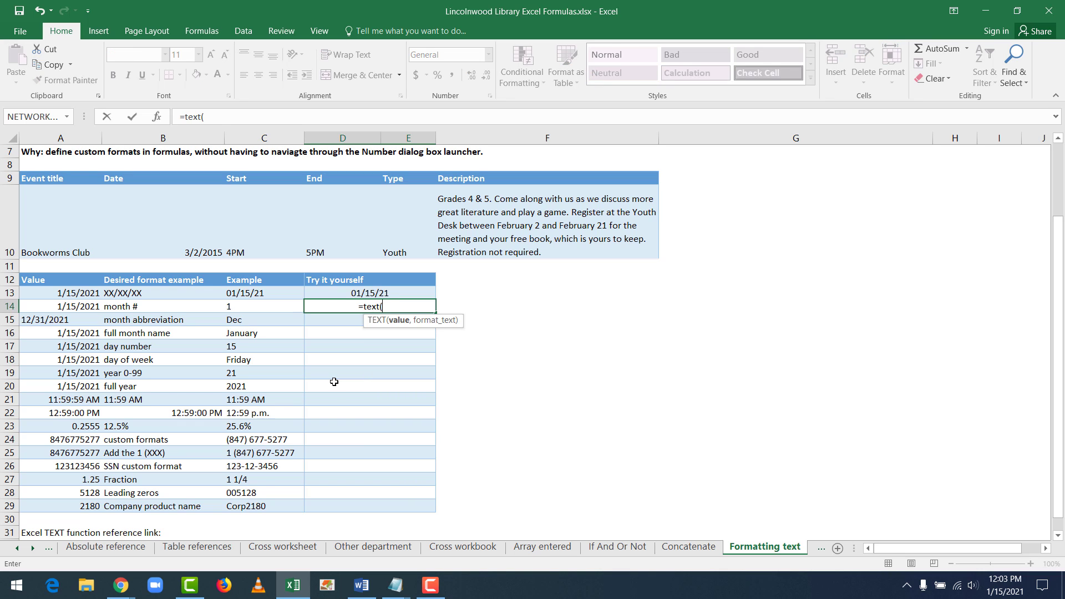
type("A")
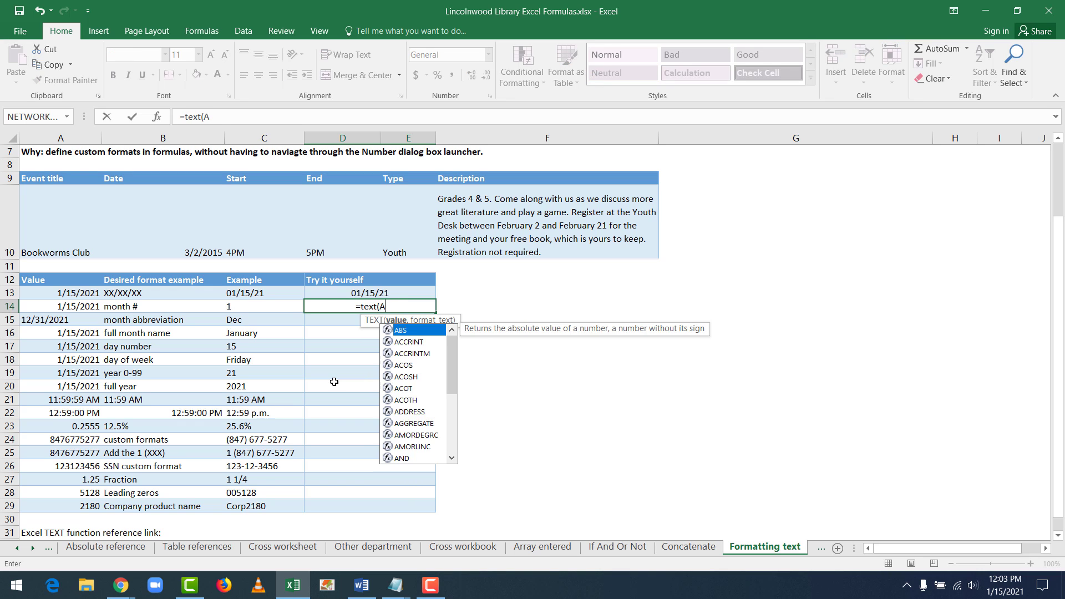
type("14,")
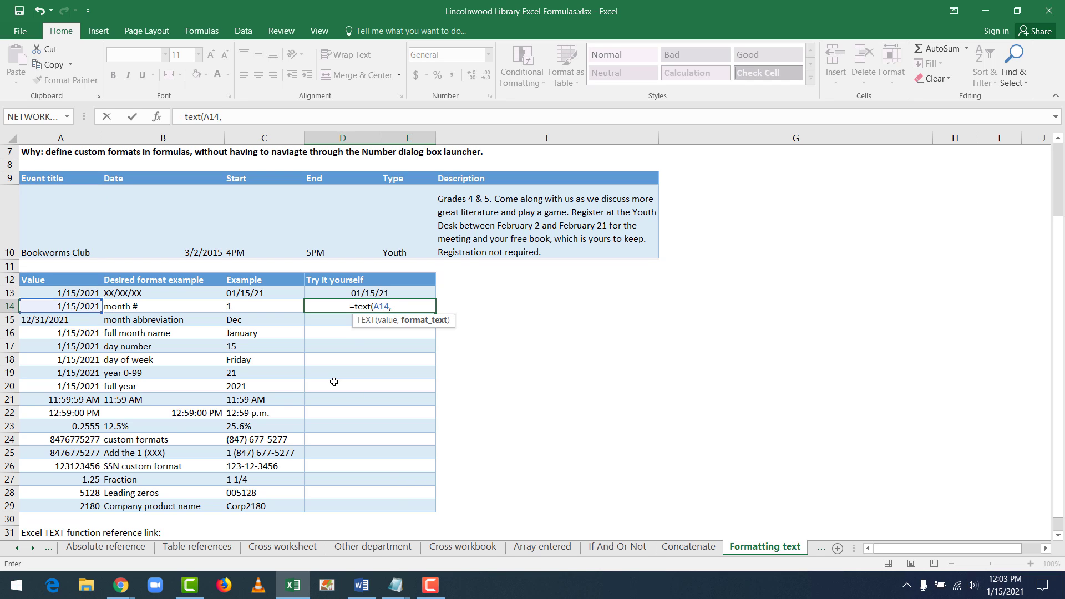
type("\"m")
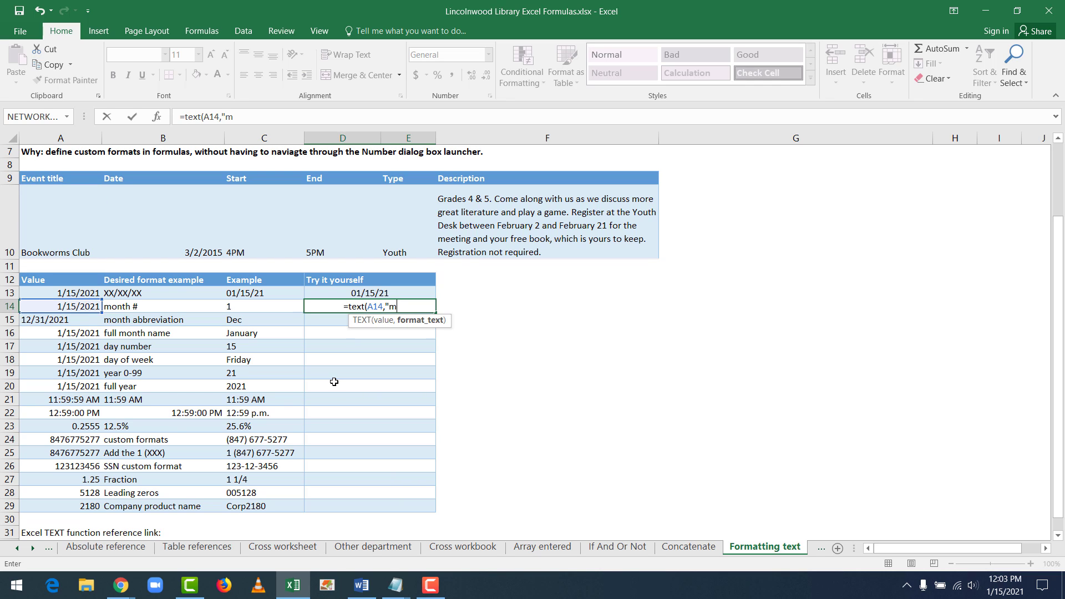
type("\")")
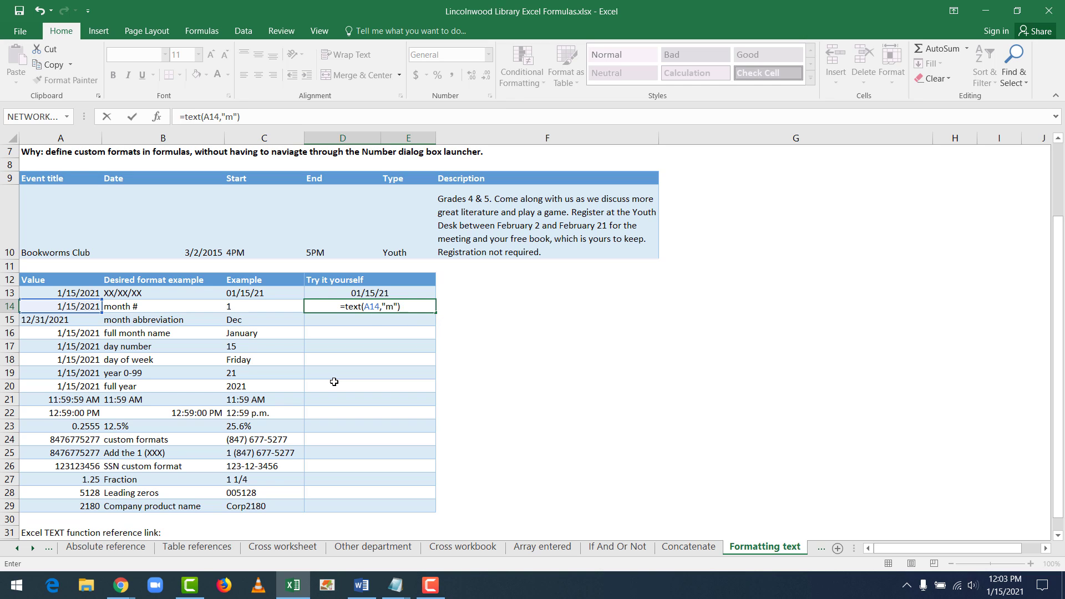
key("Return")
Enter =TEXT(A15,"mmm") in D15 to return the month abbreviation of the date in A15
type("=")
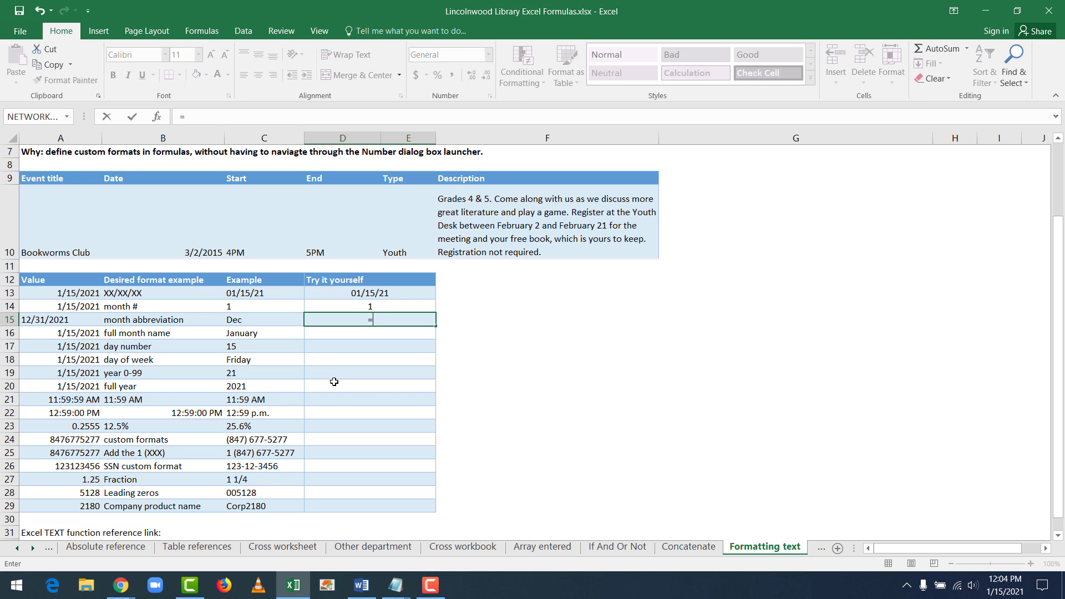
type("text(A")
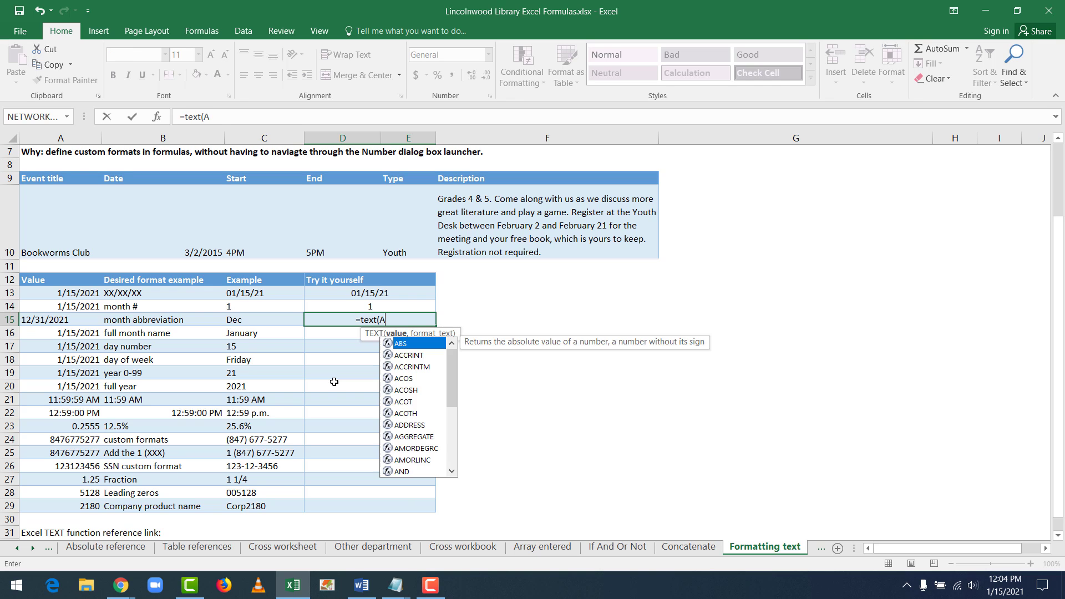
type("15,\"")
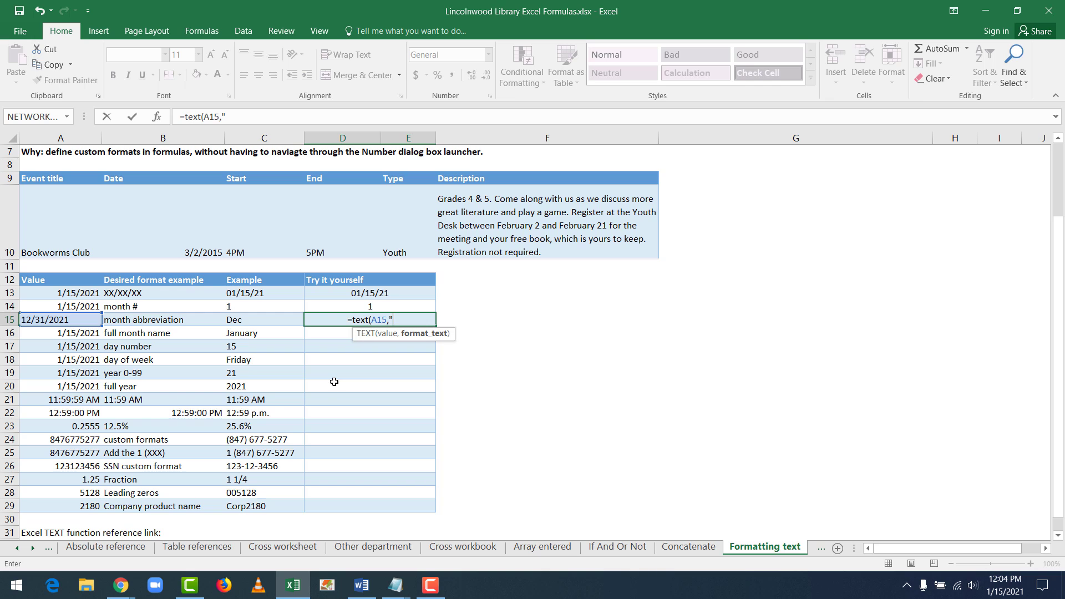
type("mm")
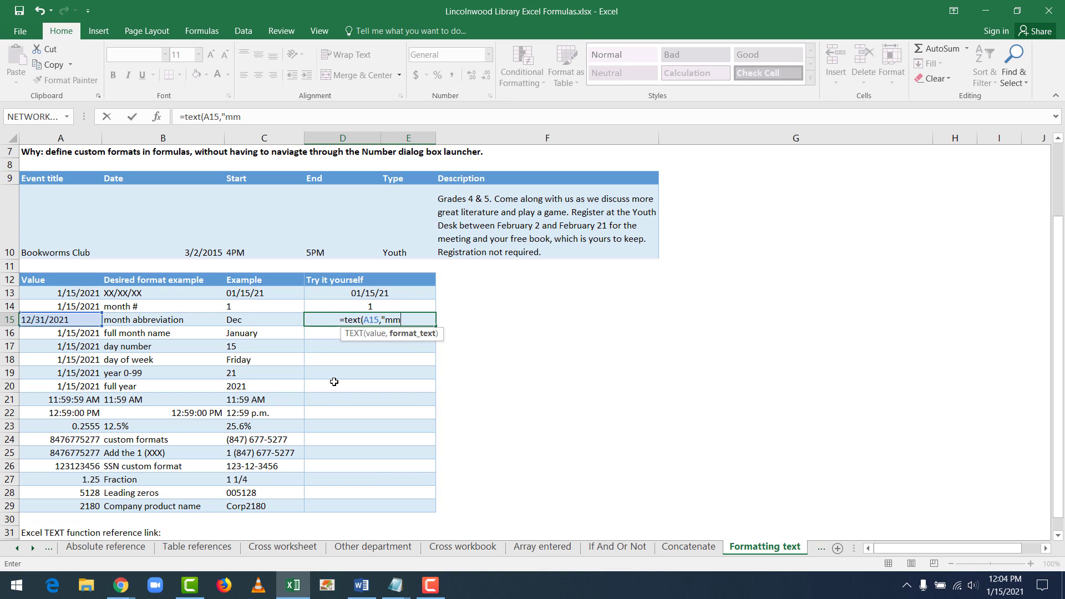
type("m\"")
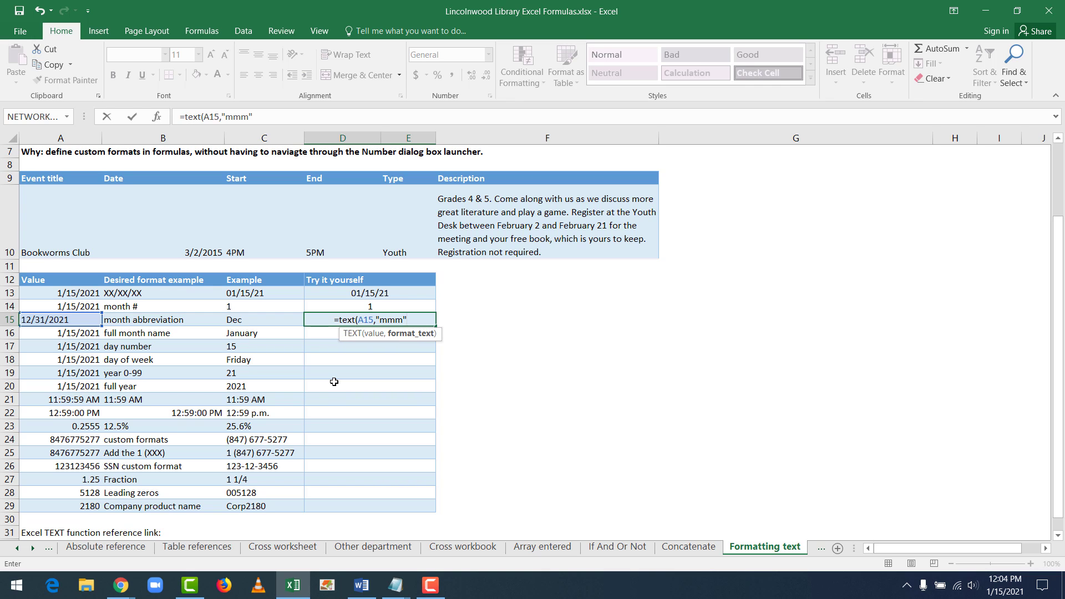
type(")")
key("Return")
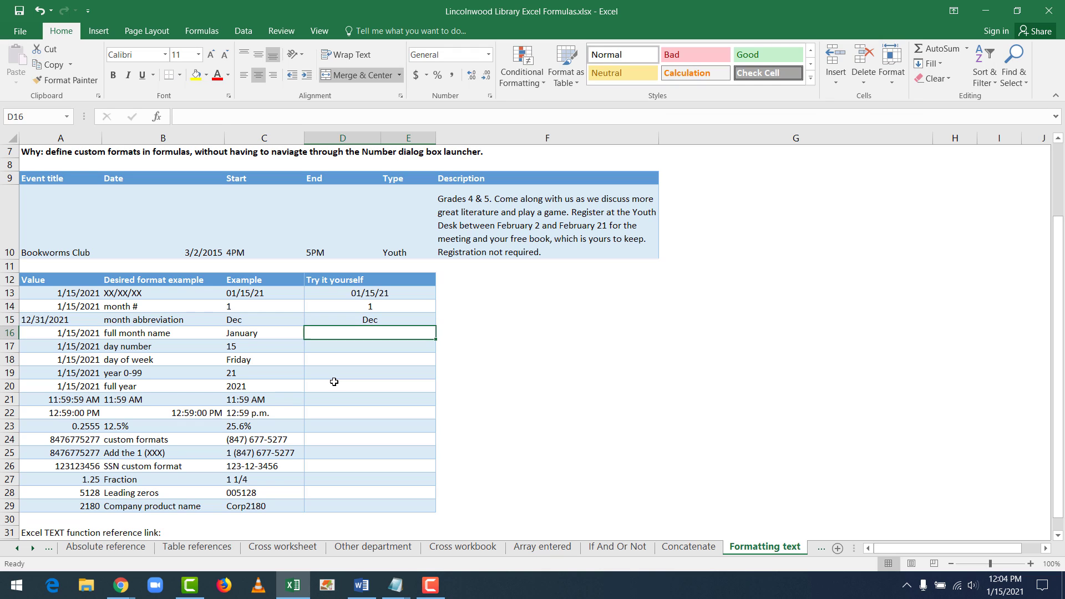
Enter =TEXT(A16,"mmmm") in D16 to return the full month name of the date in A16
type("=")
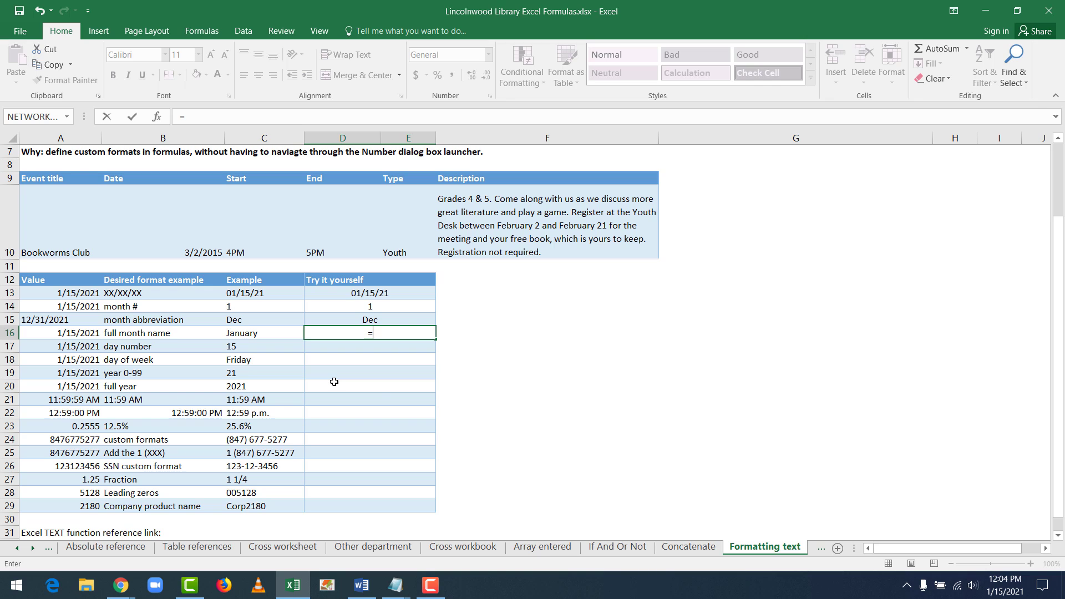
type("text(a")
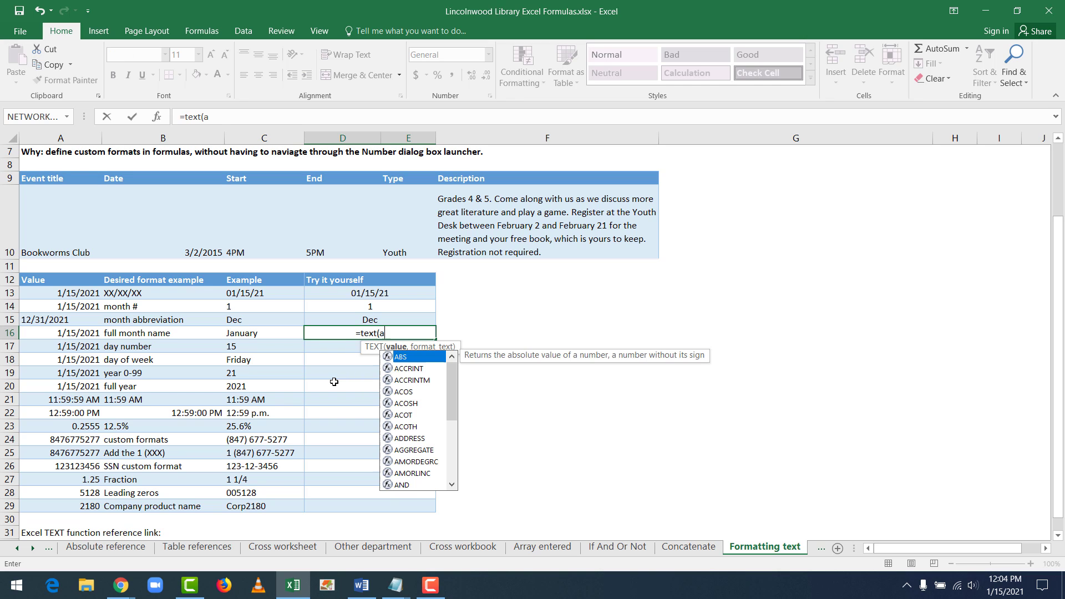
type("16")
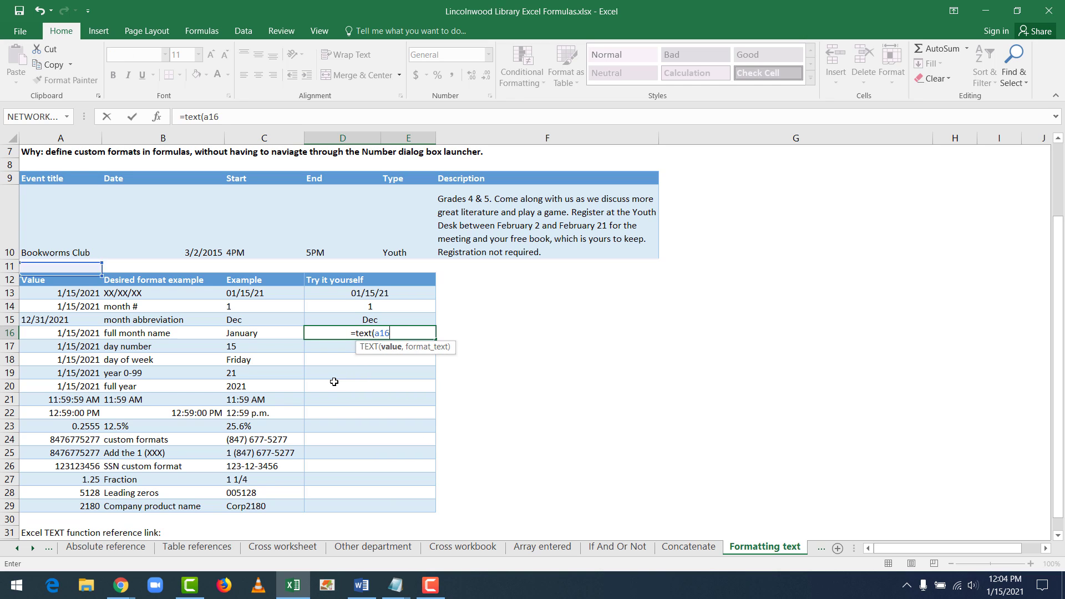
type(",\"mmmm\")")
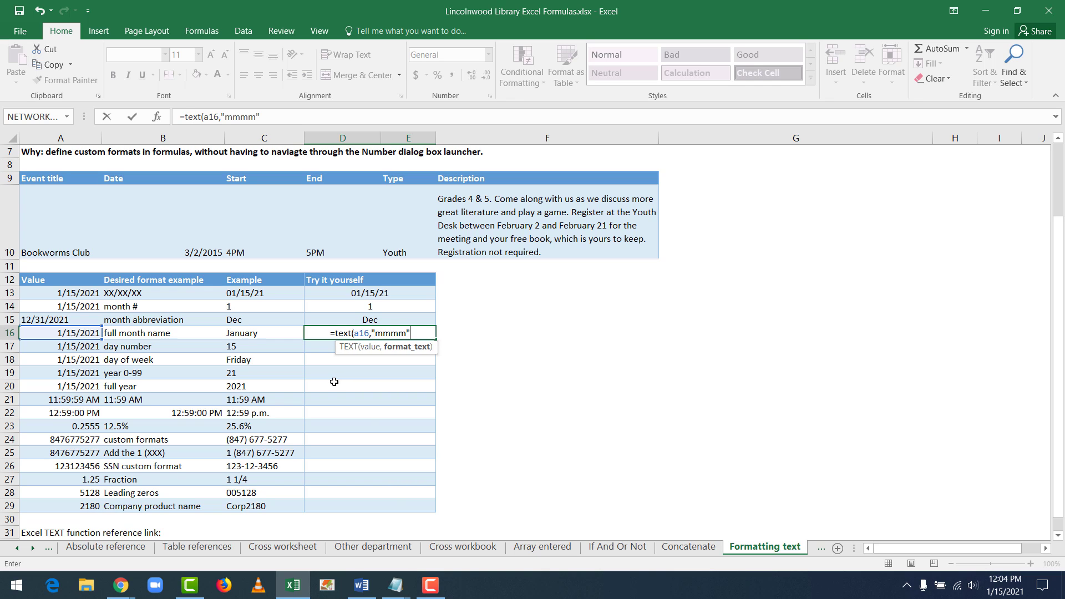
key("Return")
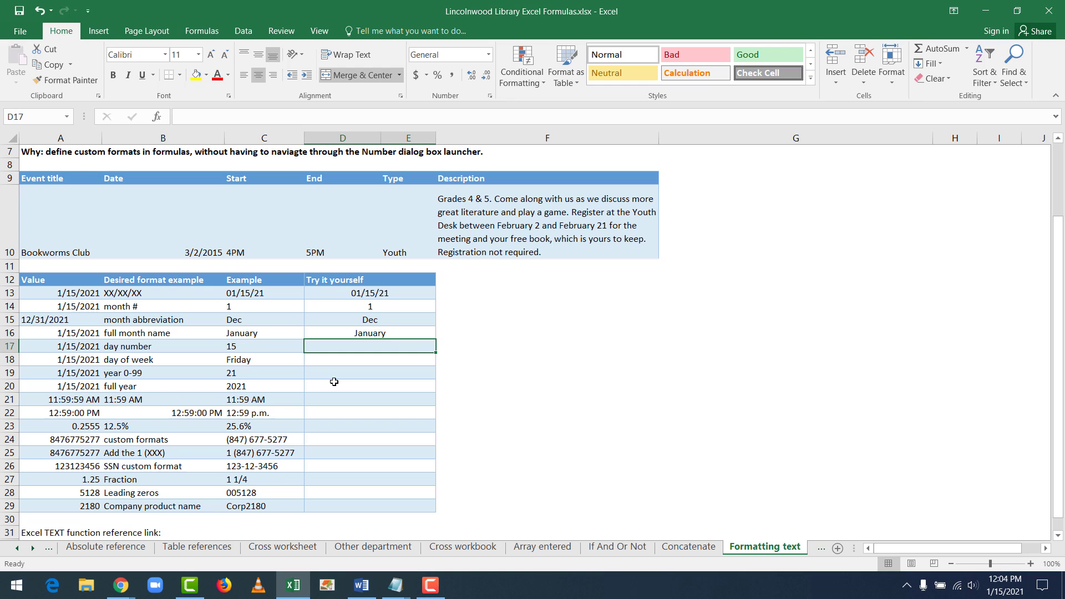
Enter =TEXT(A17,"d") in D17 to return the day number of the date in A17
type("=")
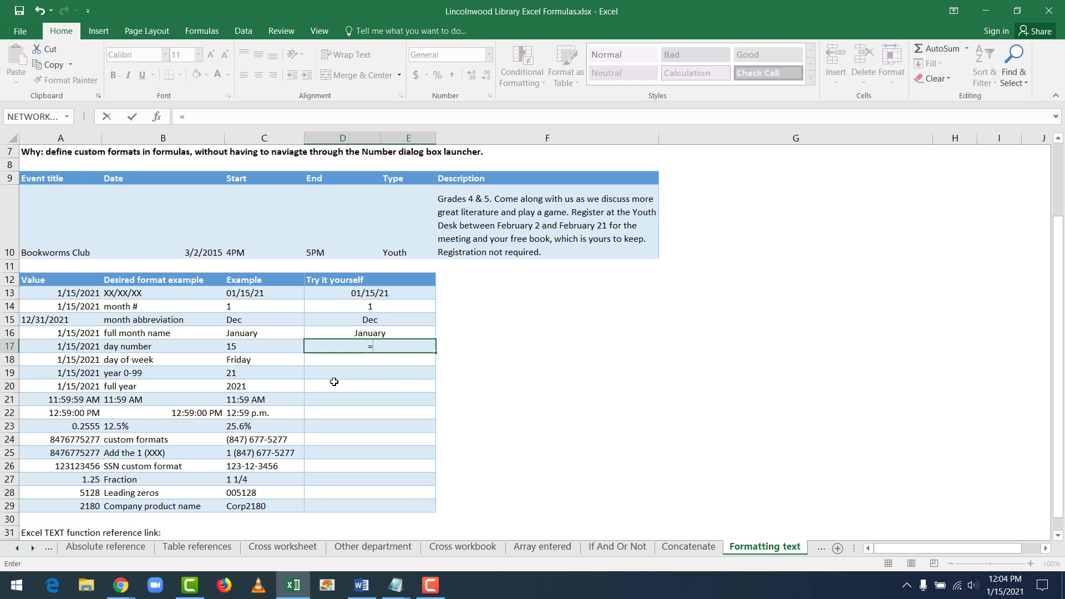
type("text(")
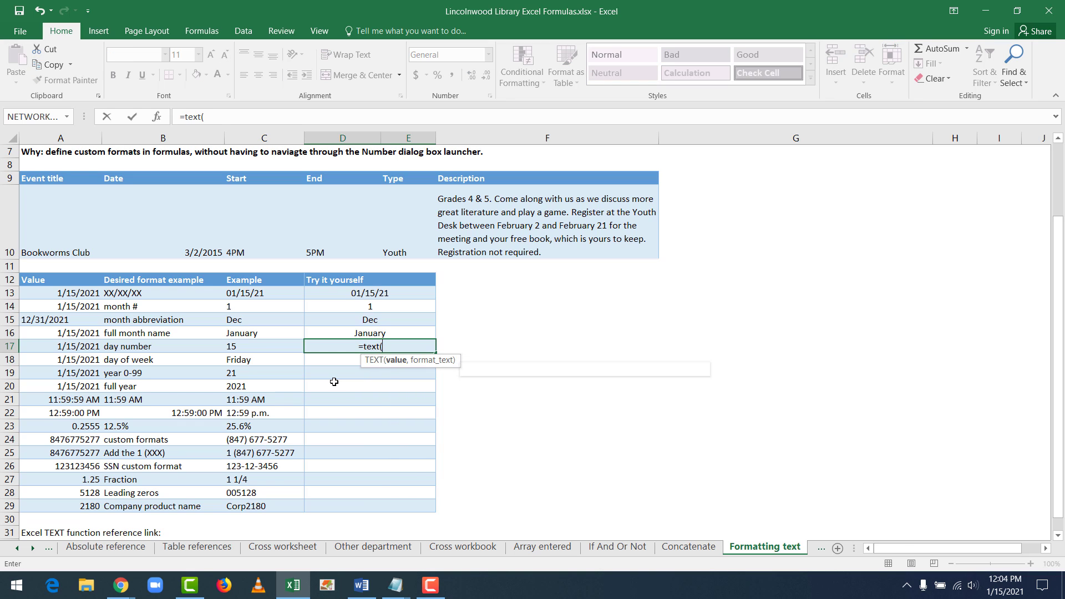
type("A17,\"d\")")
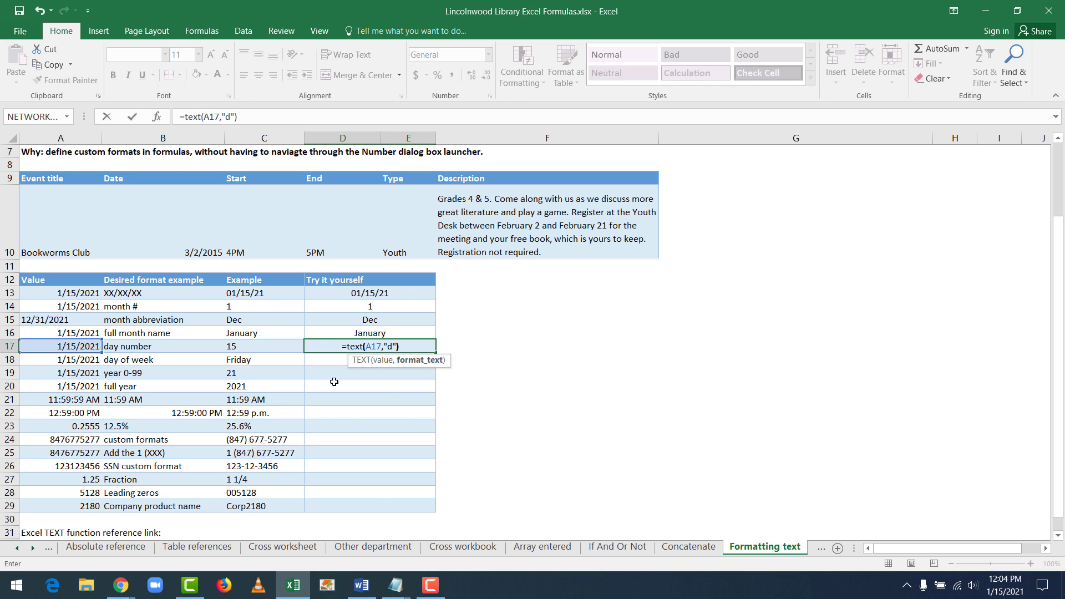
key("Return")
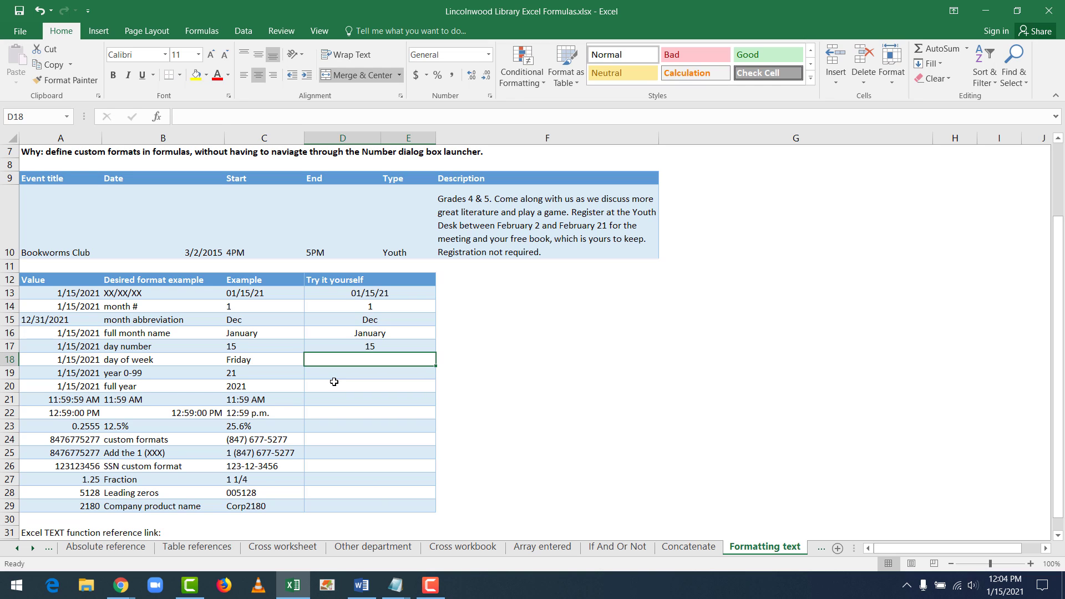
Enter =TEXT(A18,"dddd") in D18 to return the full weekday name of the date in A18
type("=")
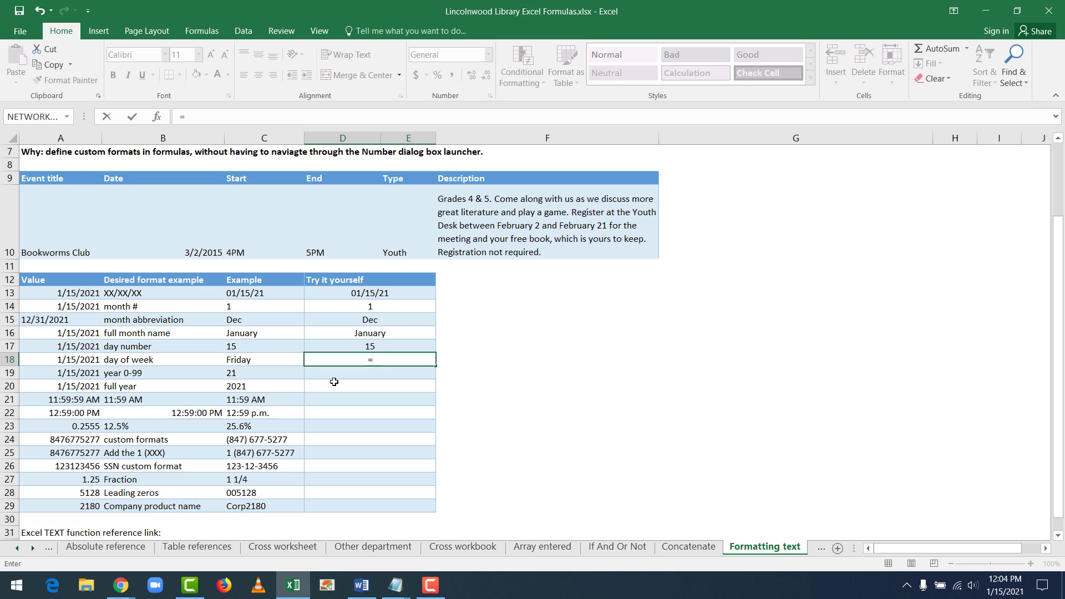
type("te")
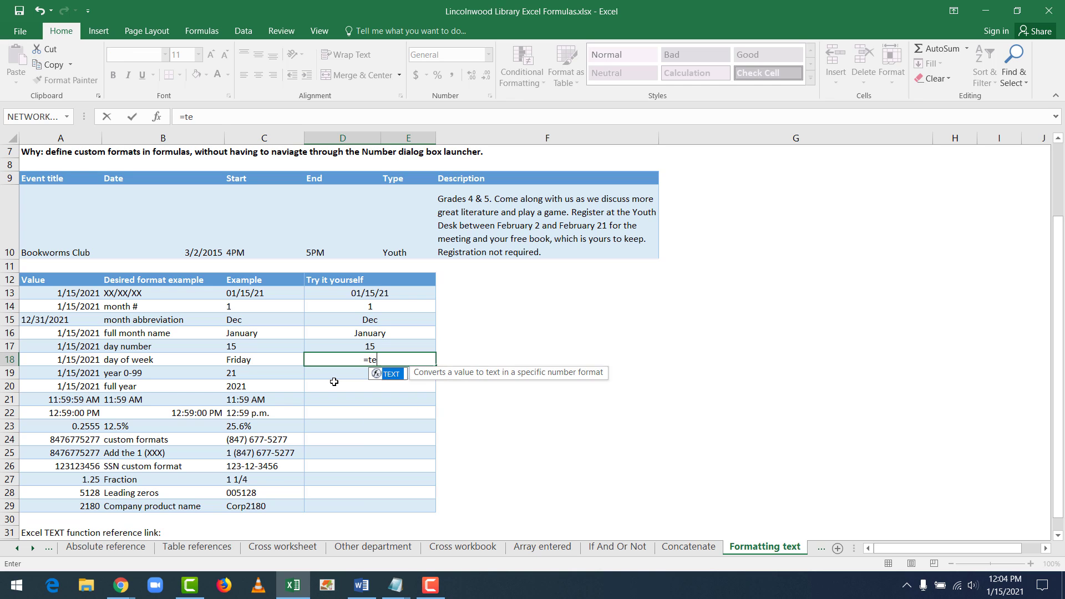
type("xt(a")
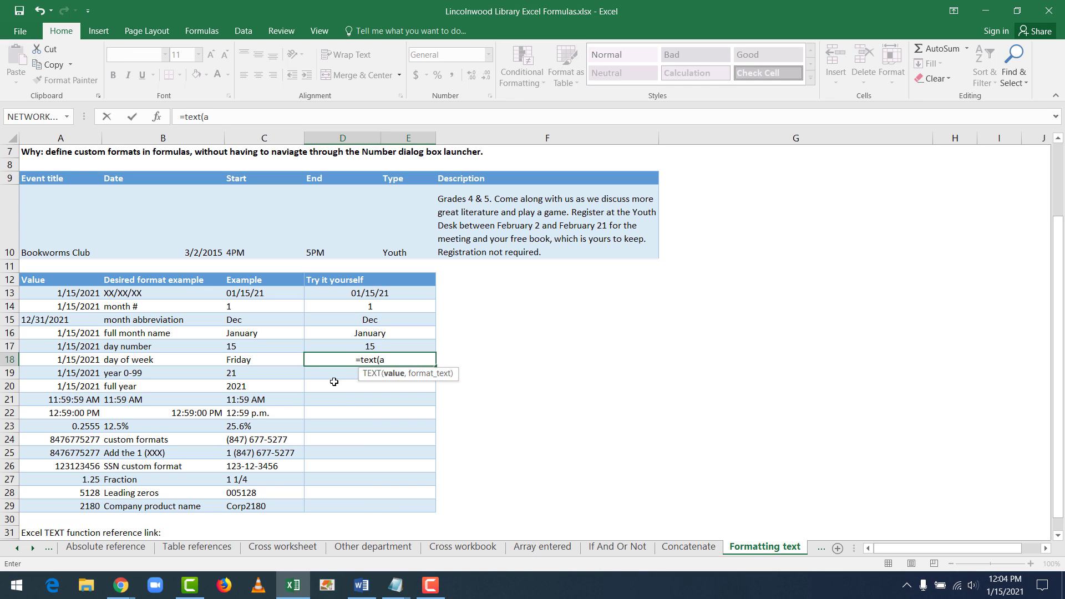
type("18,")
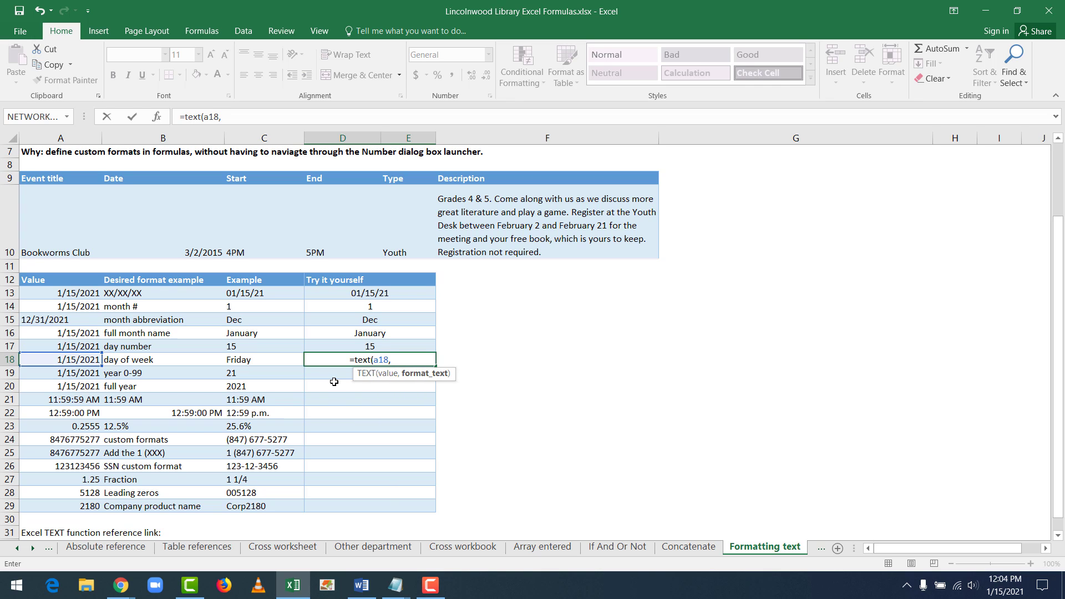
type("\"dddd")
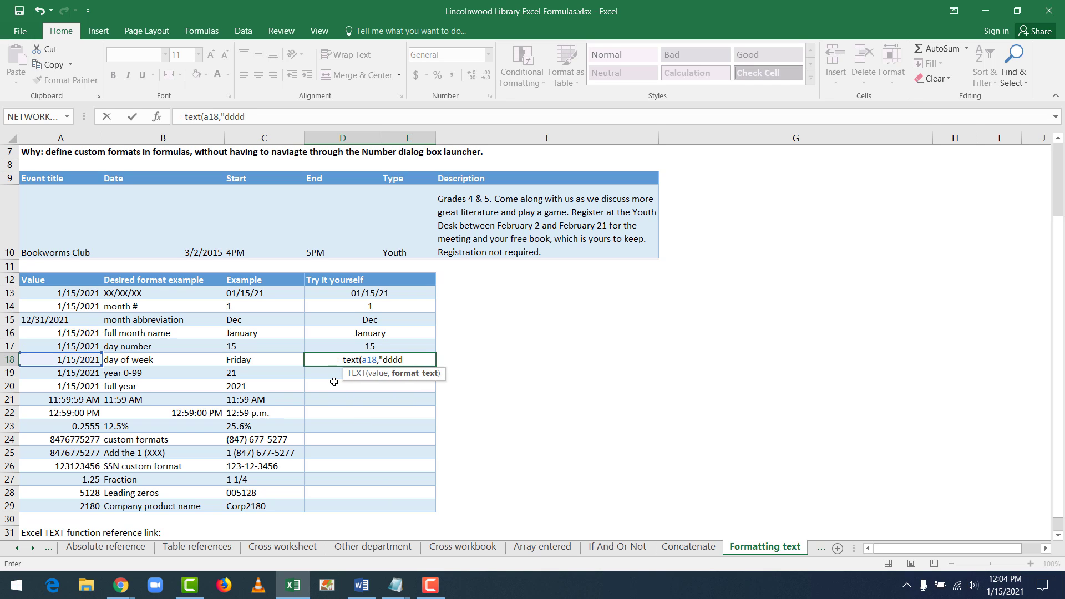
type("\")")
key("Return")
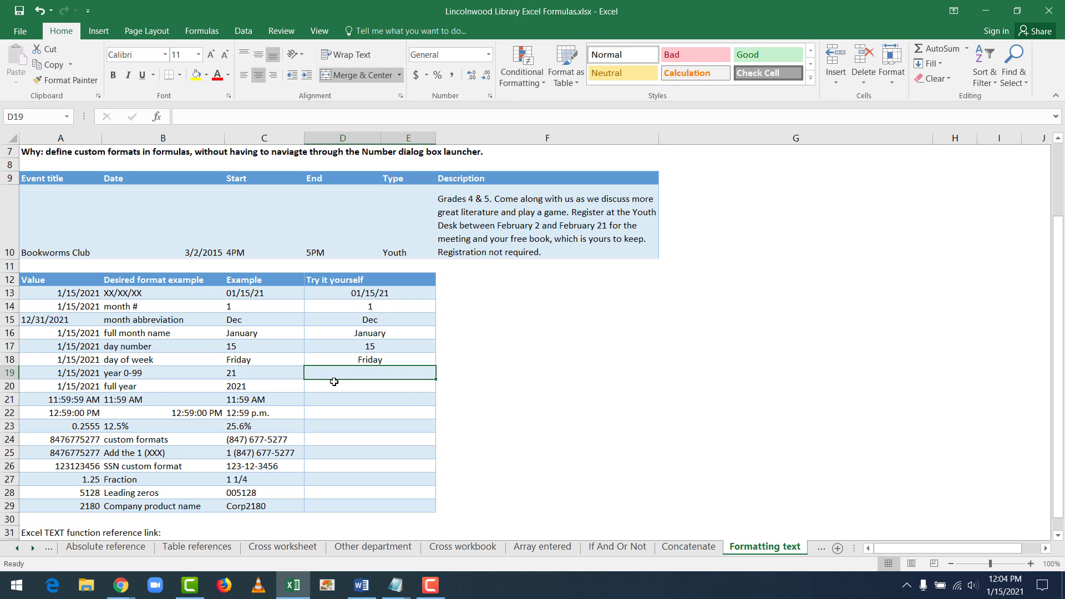
Enter =TEXT(A19,"yy") in D19 to return the two-digit year of the date in A19
type("=t")
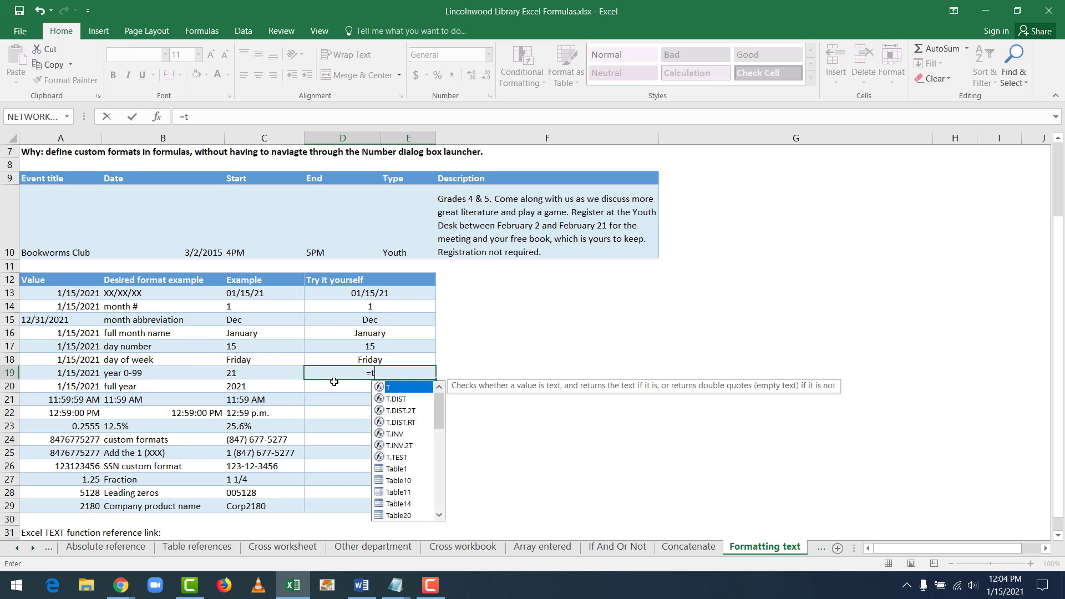
type("ext(a19,\"")
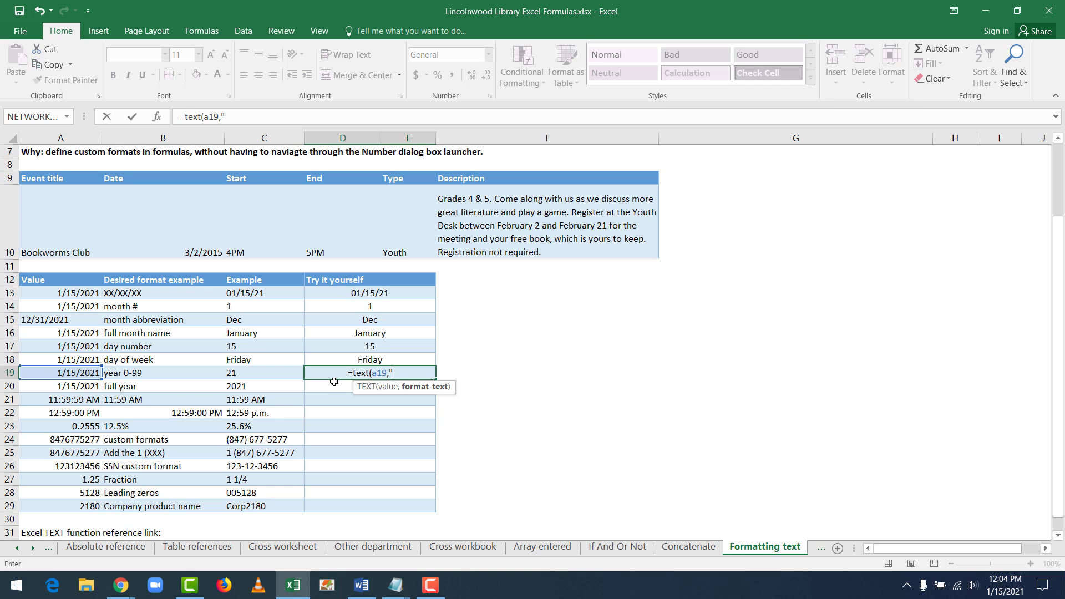
type("yy\"")
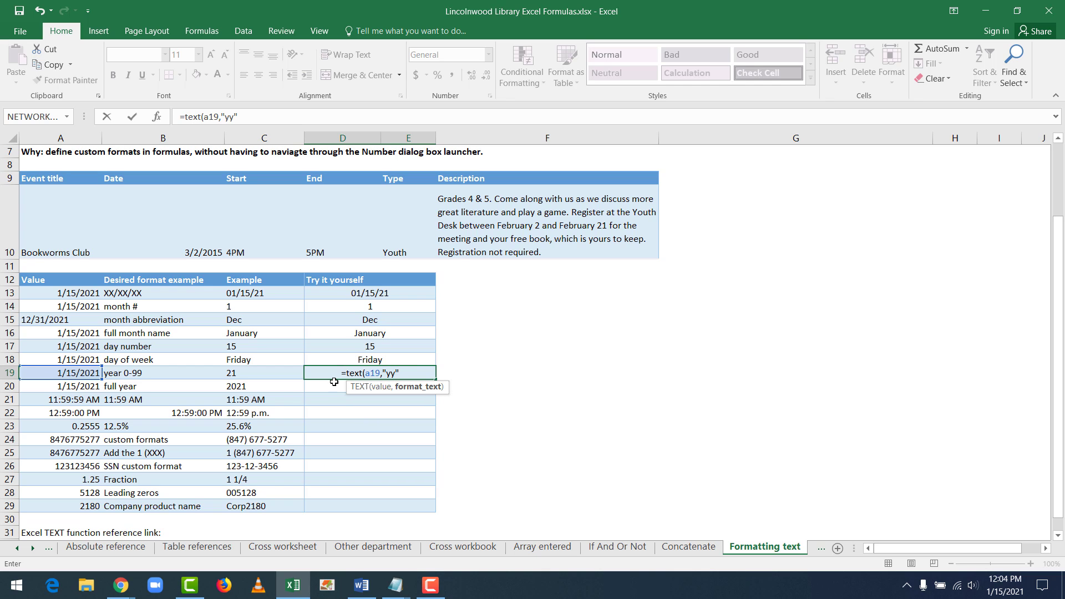
type(")")
key("Return")
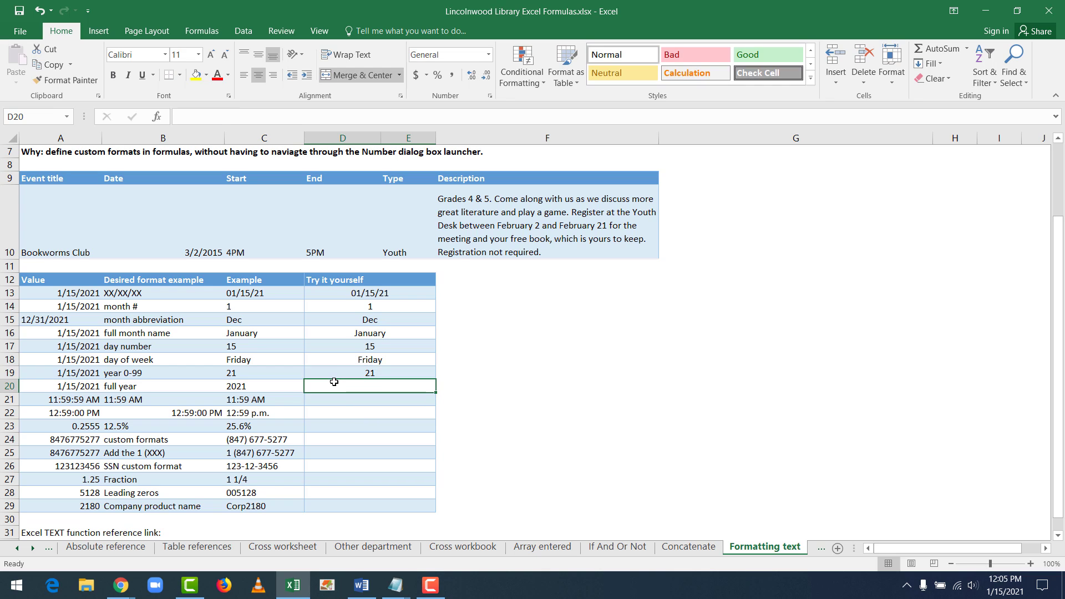
Enter =TEXT(A20,"yyyy") in D20 to return the four-digit year of the date in A20
type("=")
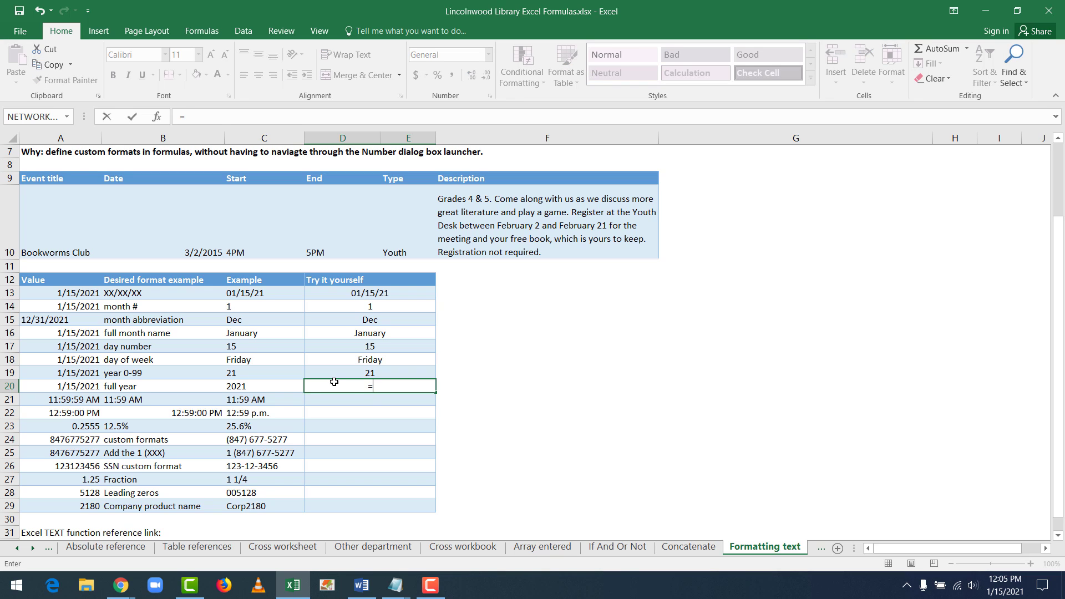
type("text(a2")
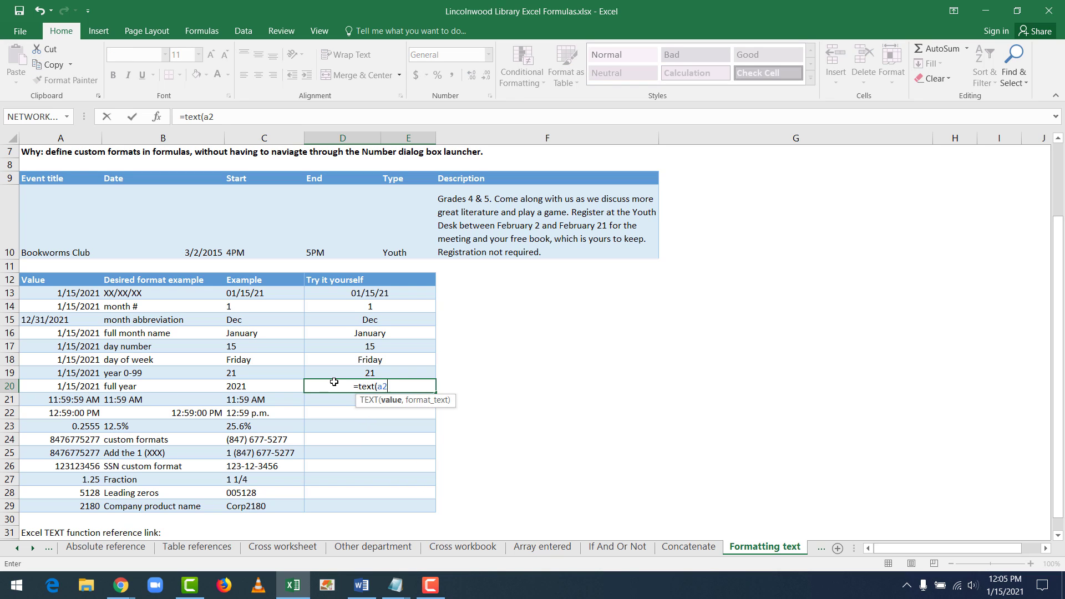
type("0,\"yyyy\")")
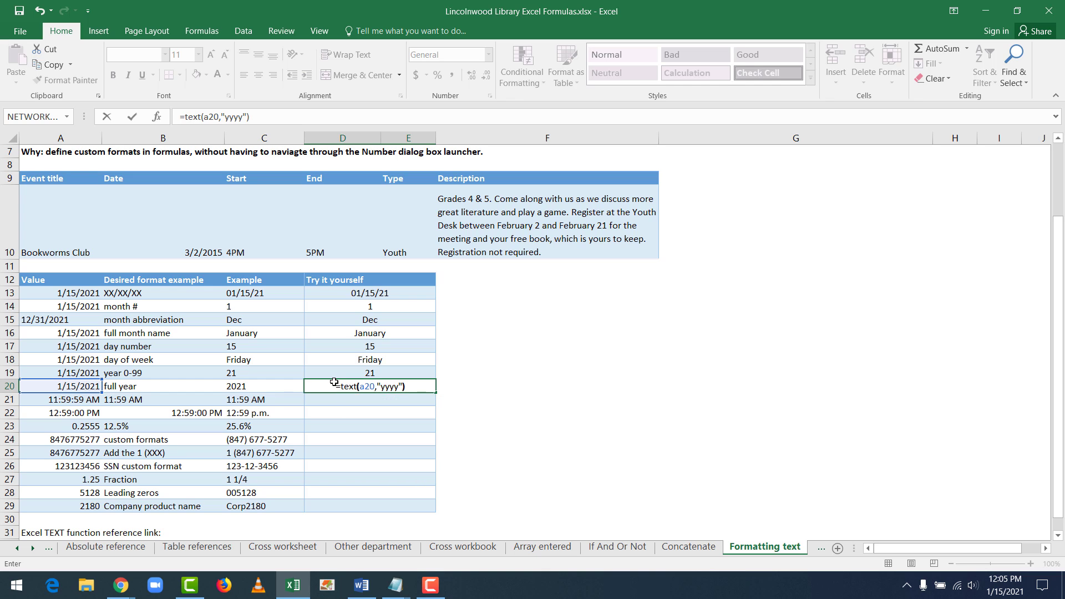
key("Return")
Check the example formula in C21 and enter =TEXT(A21,"hh:mm AM/PM") in D21 to show the time without seconds
key("Left")
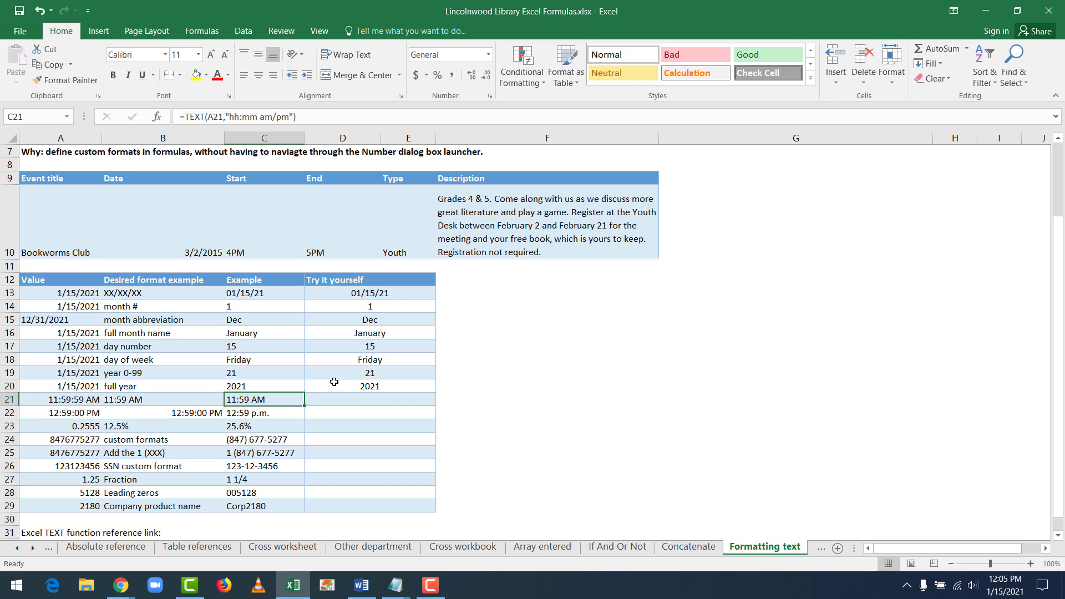
key("Right")
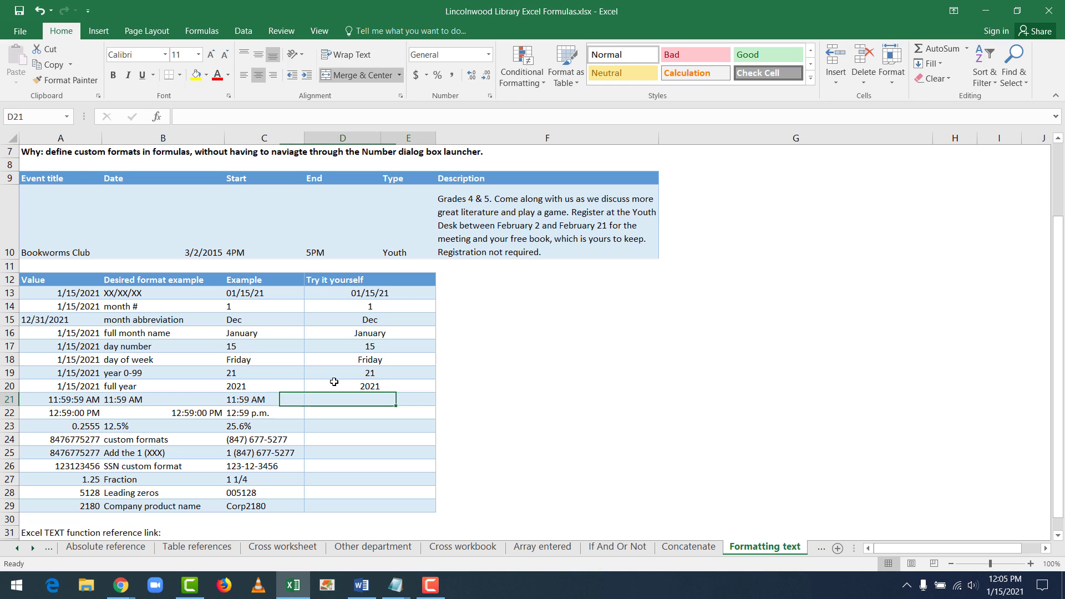
type("=text(")
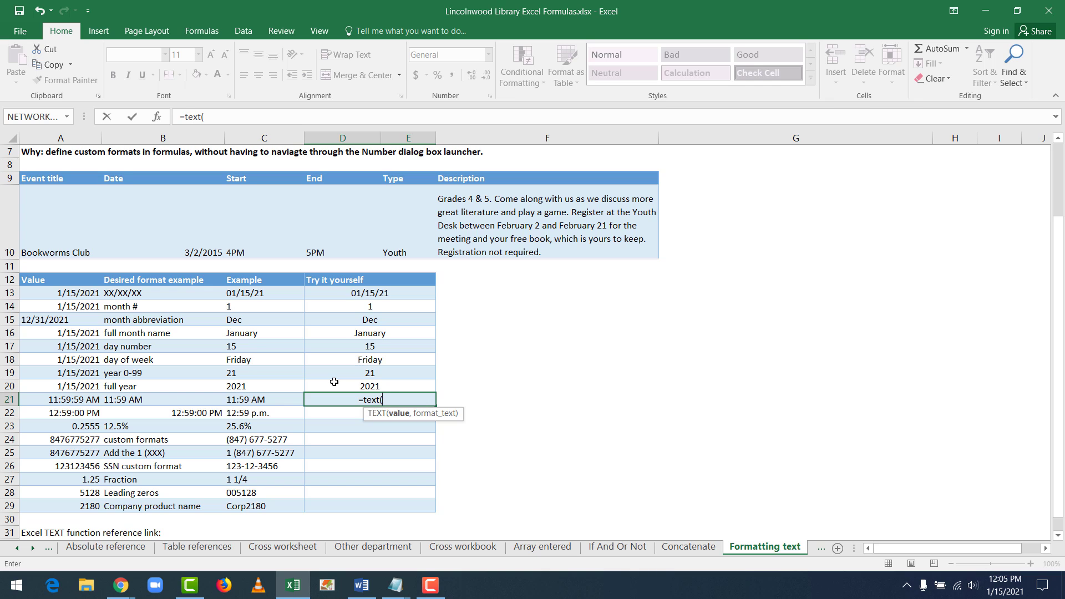
type("A")
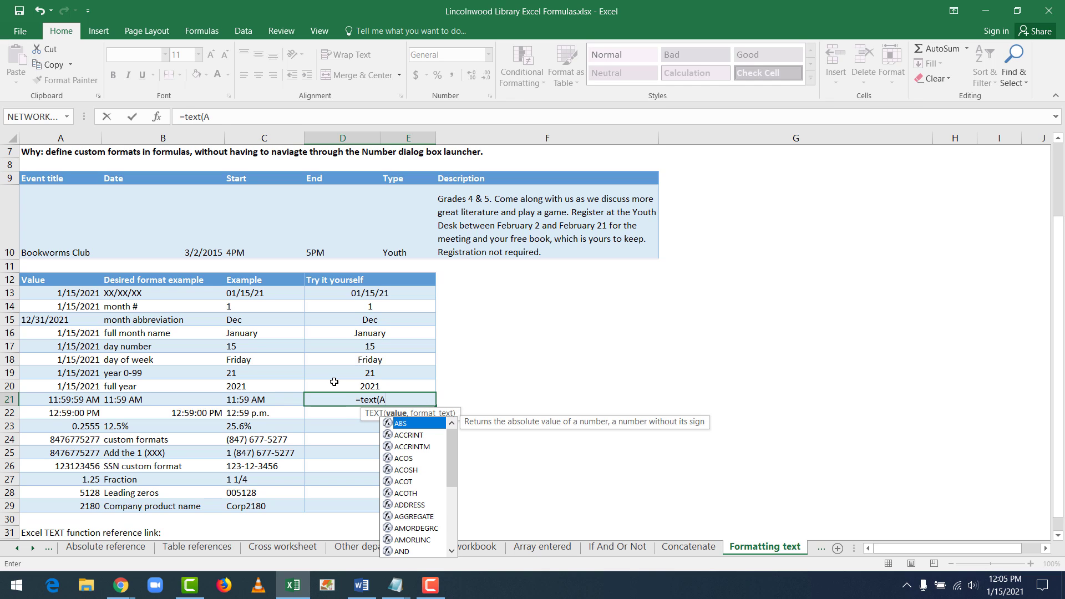
type("21,\"")
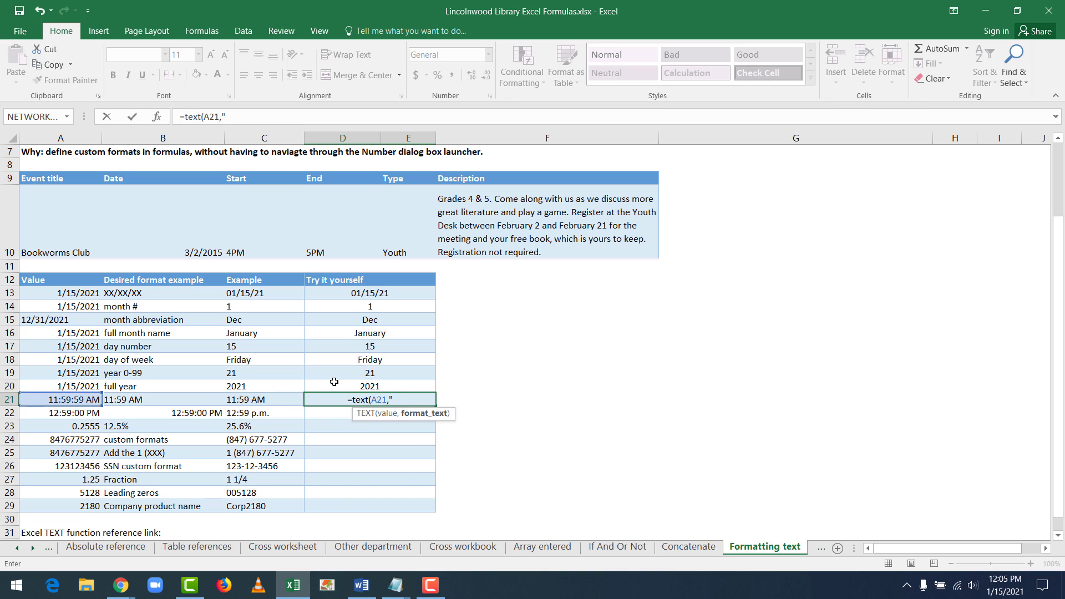
type("h")
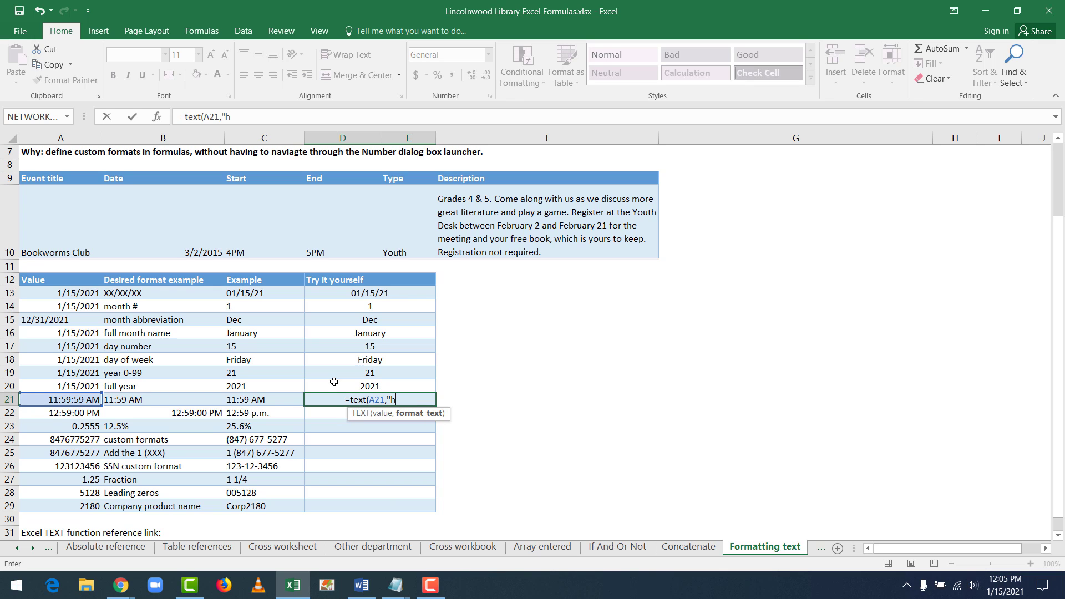
type("h:mm")
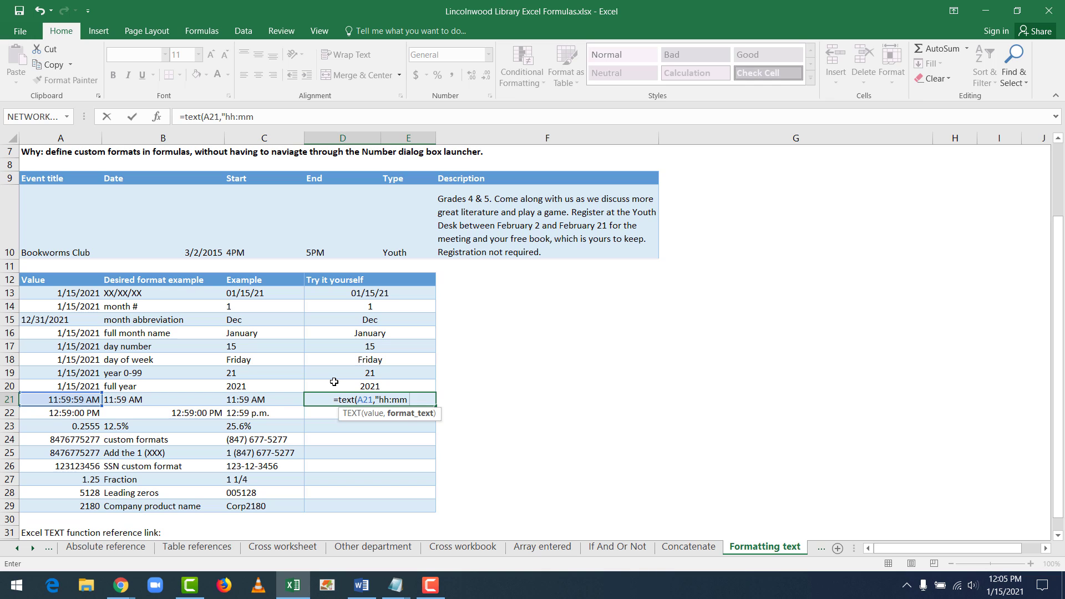
type(" am/")
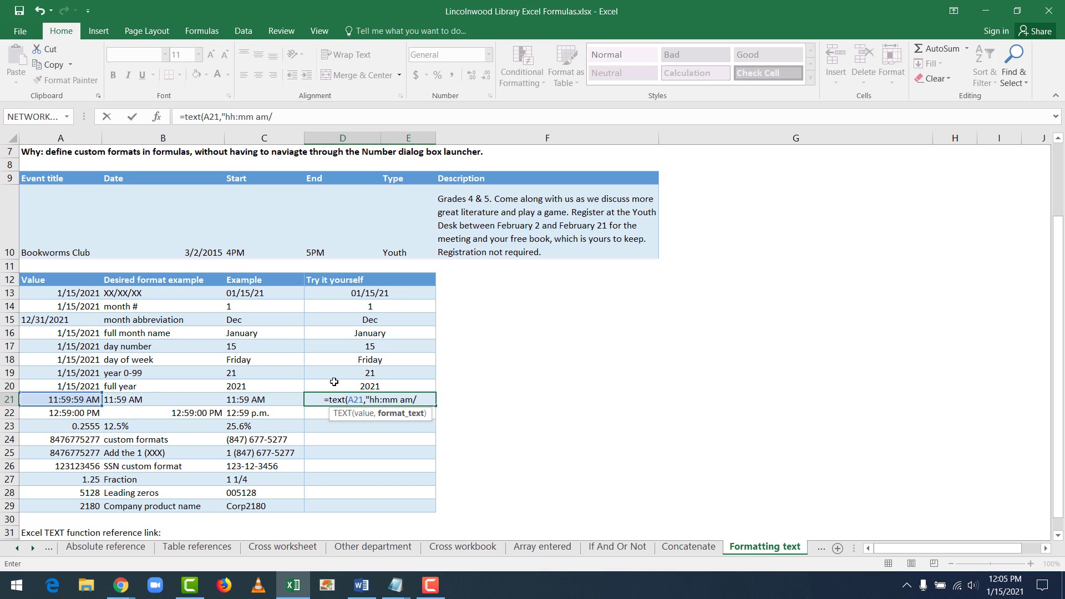
type("pm")
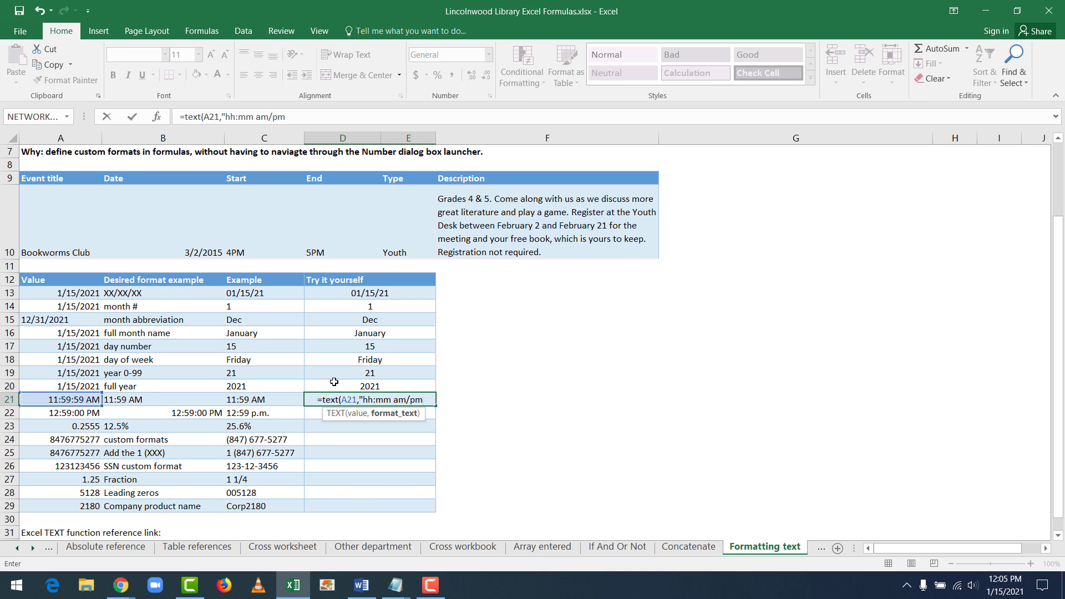
key("BackSpace")
key("BackSpace")
key("BackSpace")
key("BackSpace")
key("BackSpace")
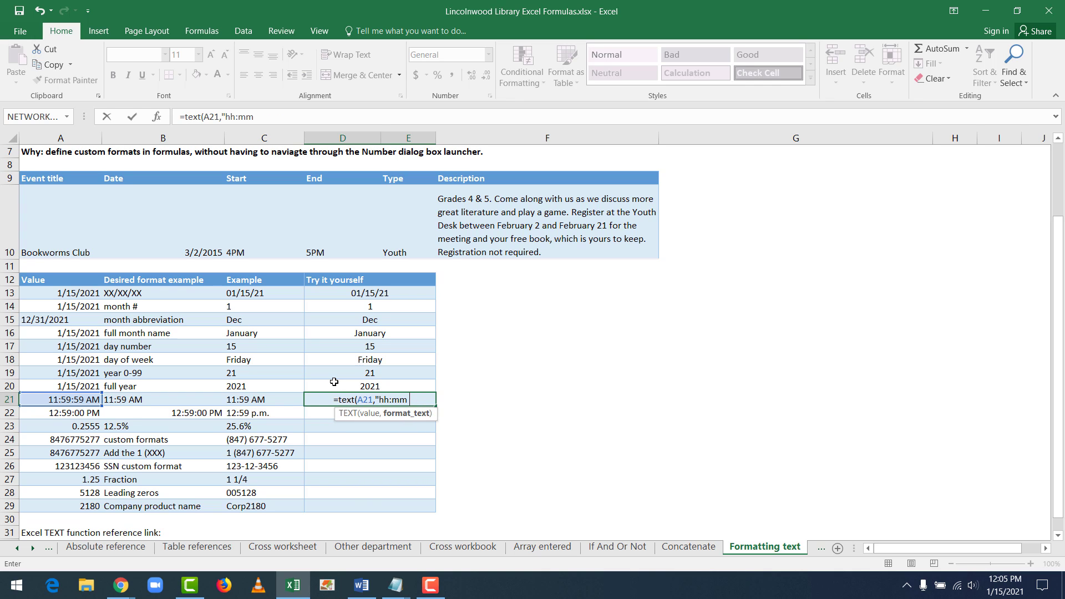
type("AM/")
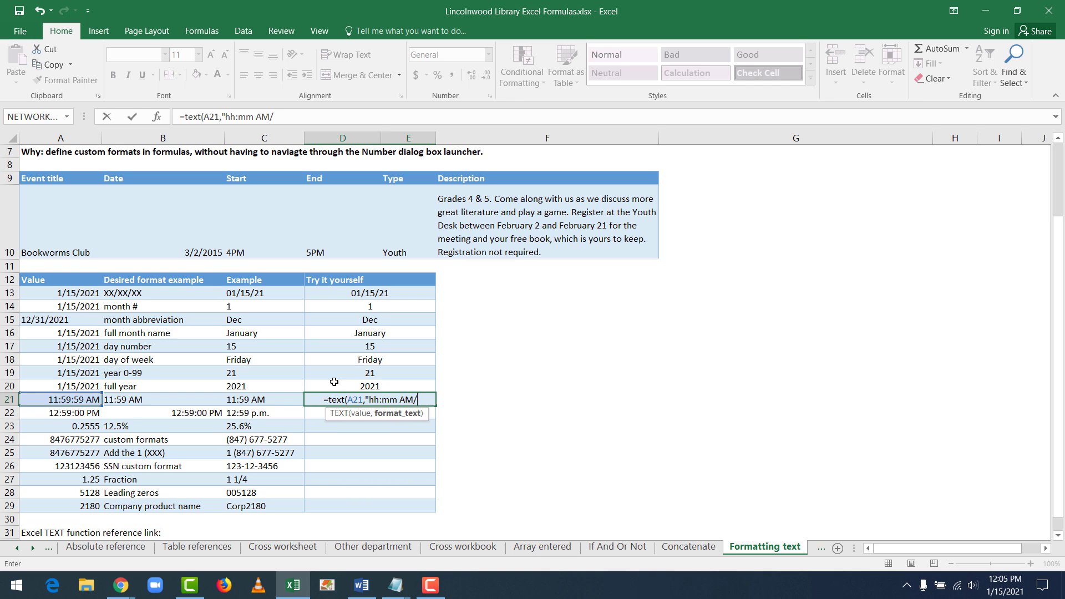
type("PM\")")
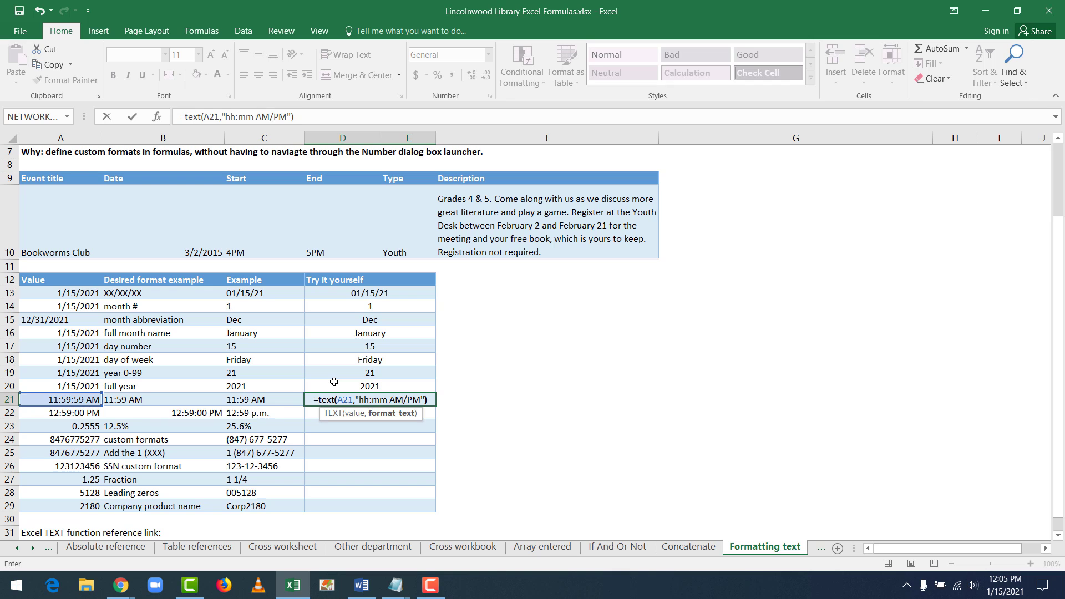
key("Return")
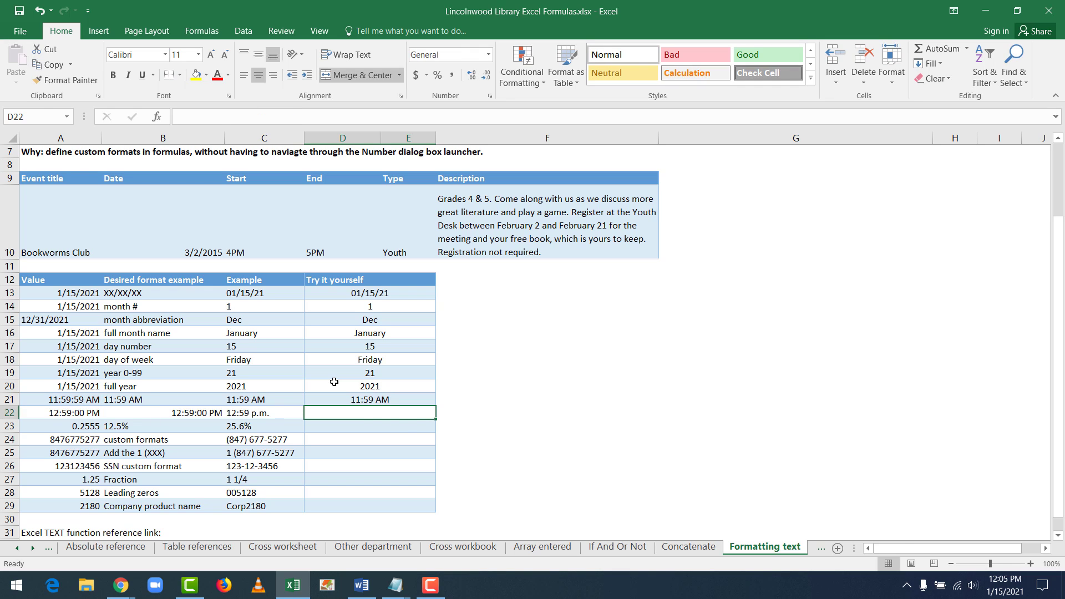
Enter =TEXT(A22,"hh:mm a.\p.m.") in D22 as a first try at showing the time with a lowercase, dotted p.m
type("=text(A22,")
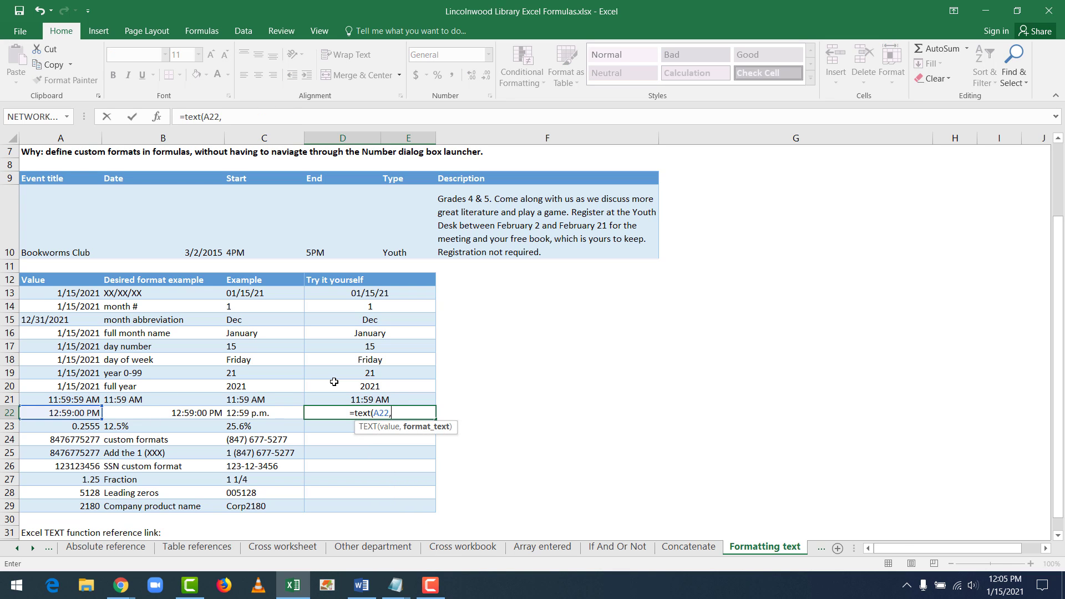
type("\"")
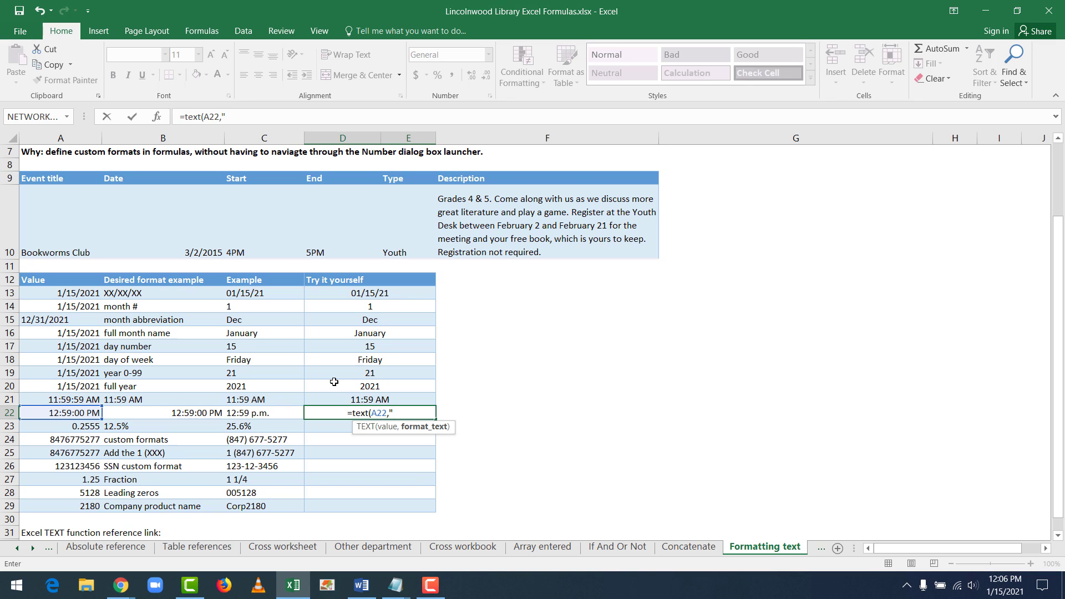
type("hh")
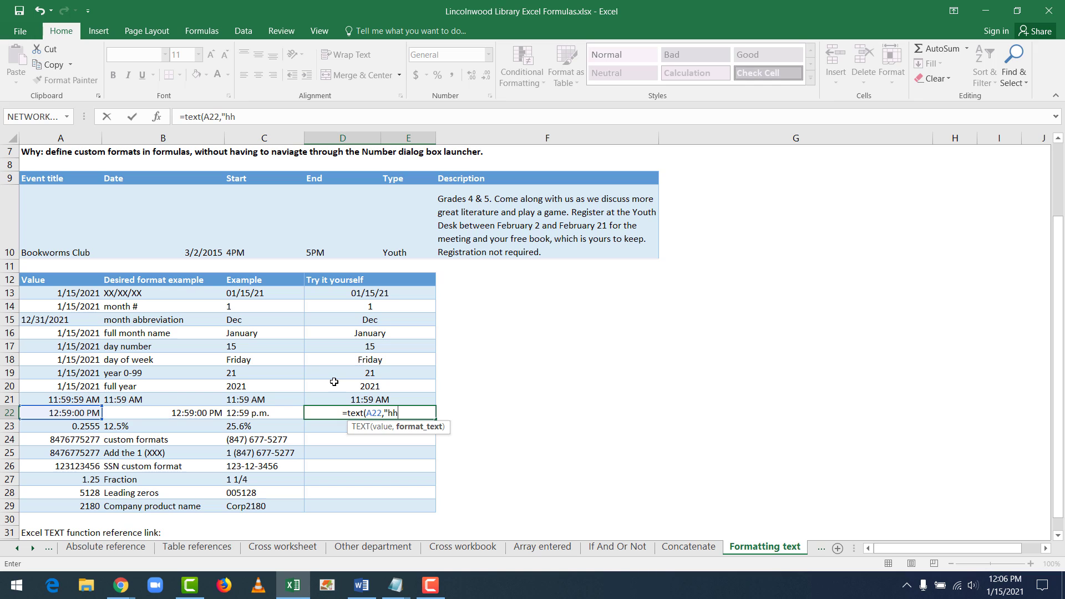
type(":mm")
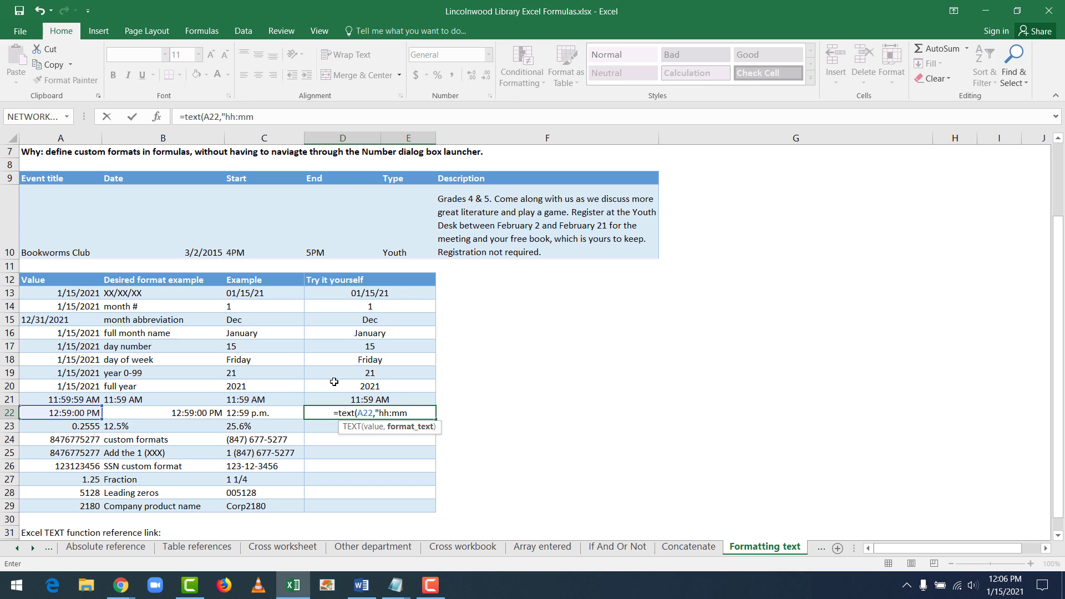
type(" a.")
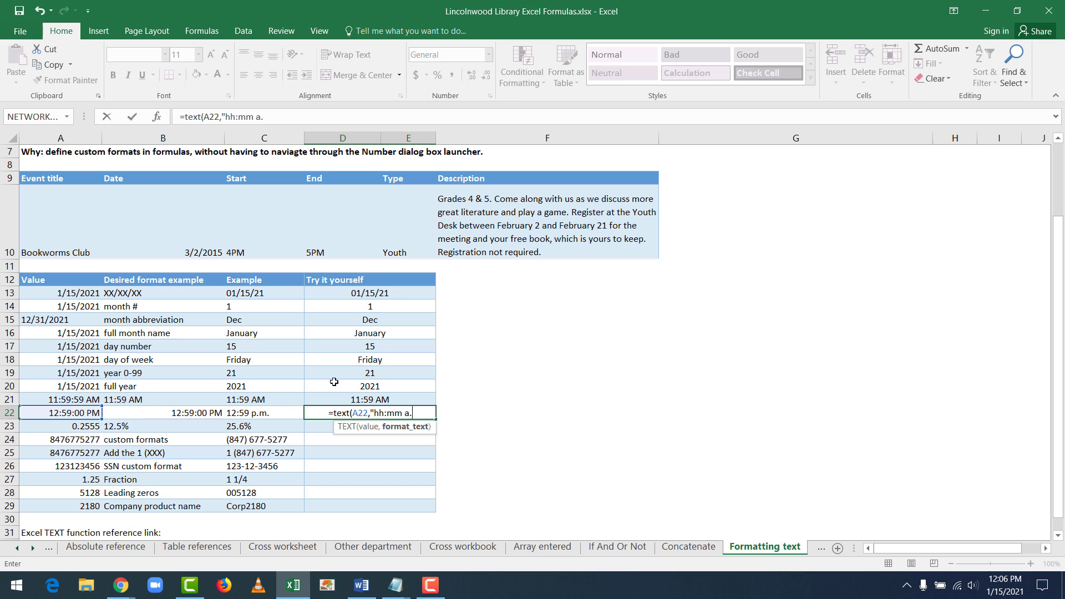
type("\\")
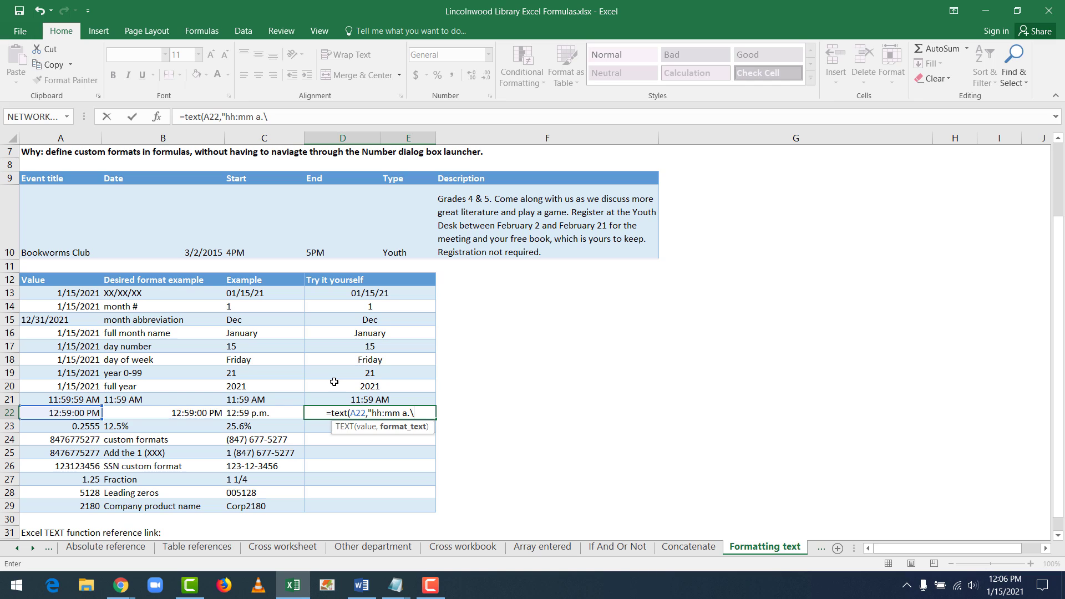
type("m.")
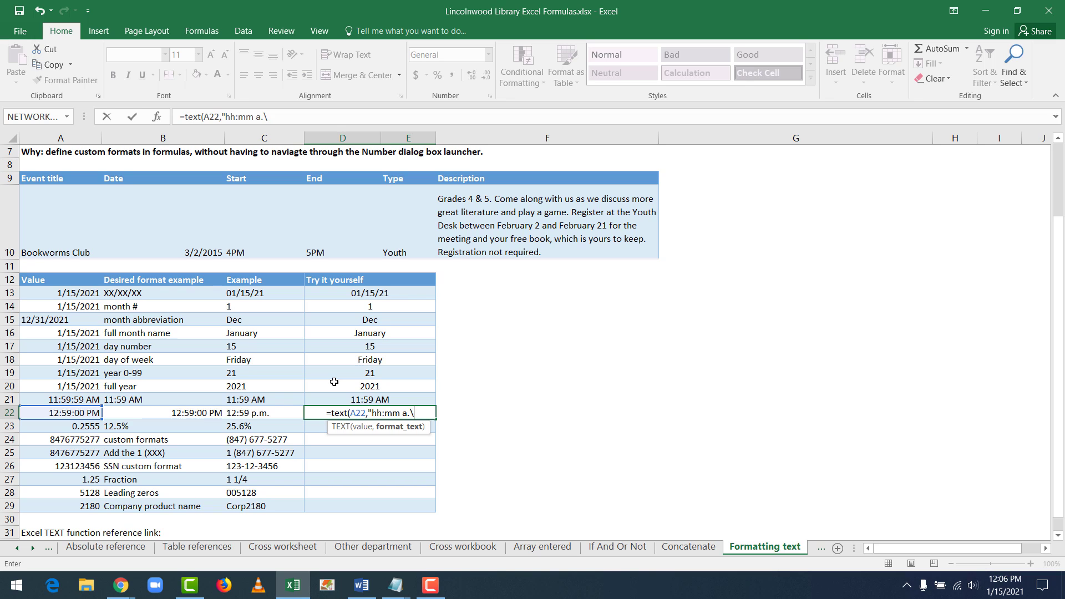
key("BackSpace")
key("BackSpace")
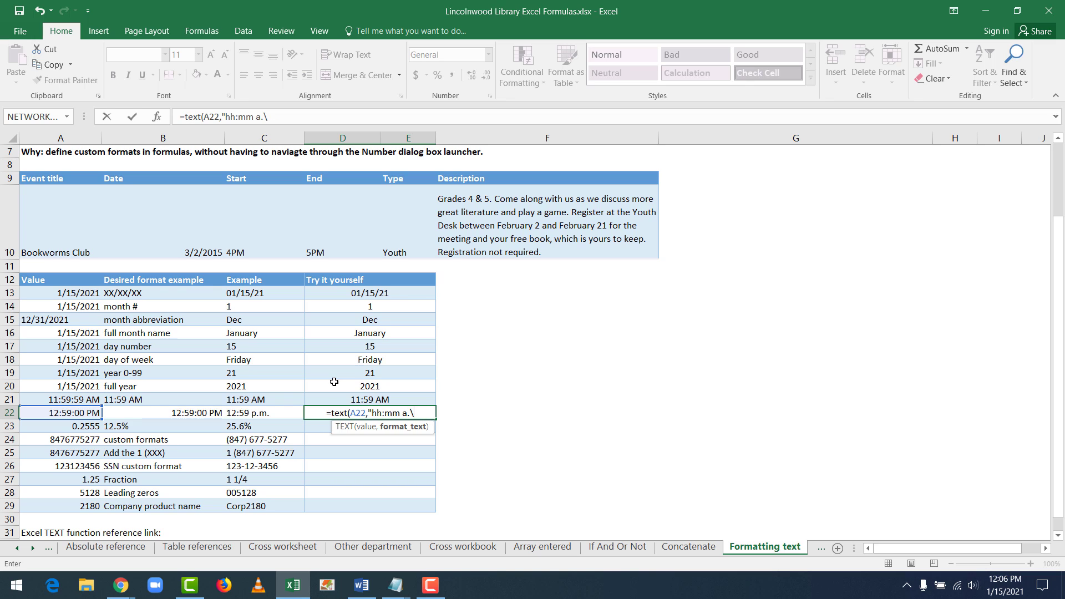
type("p.m.")
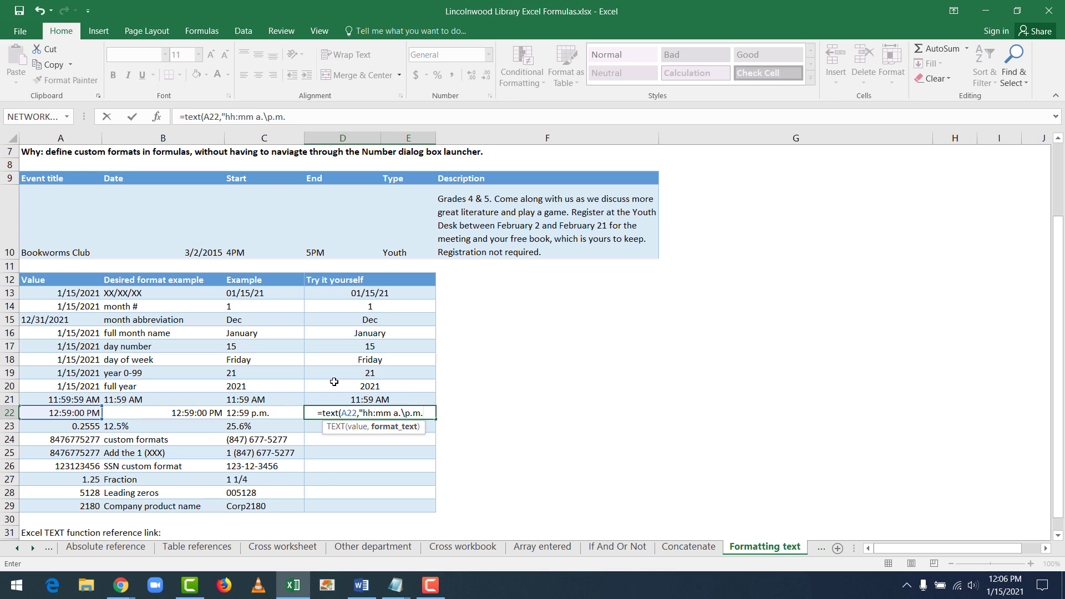
type("\")")
key("Return")
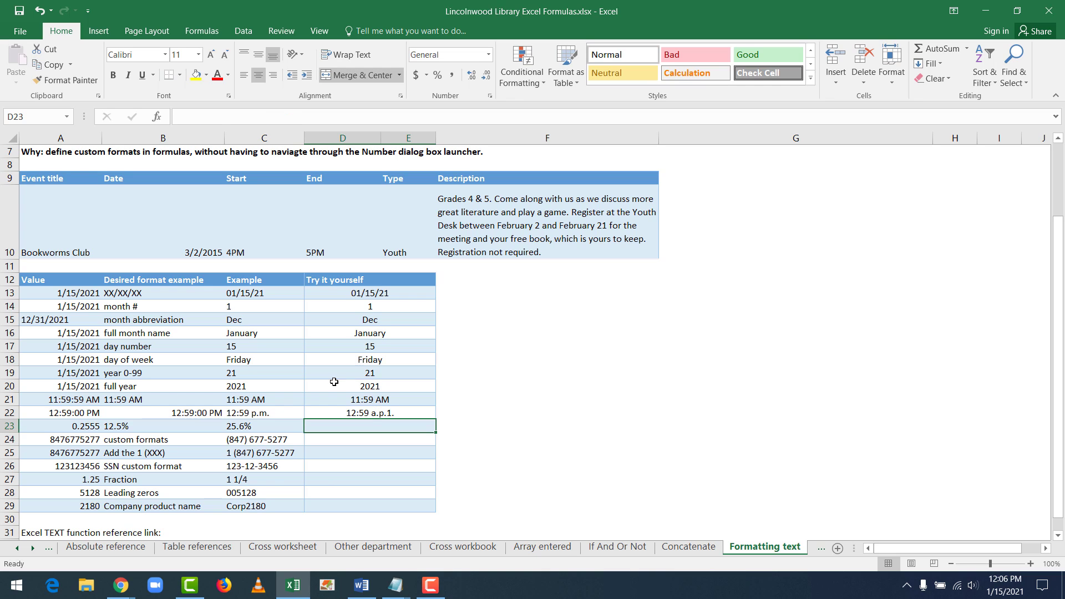
Check the example formula in C22 and correct the format code in D22 to match it, "hh:mm a/p.\m."
key("Up")
key("Left")
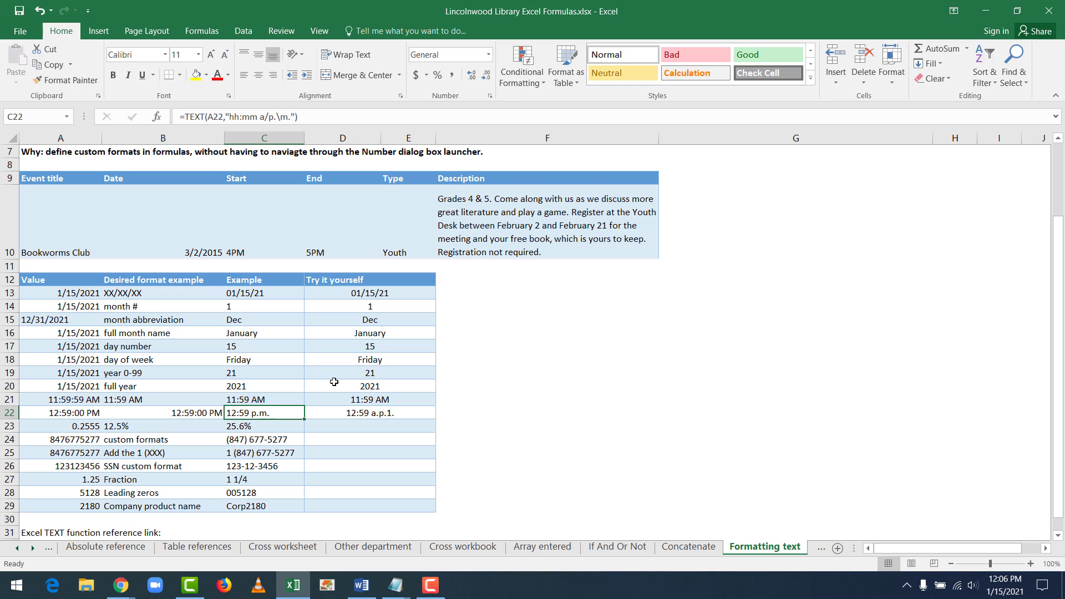
key("Right")
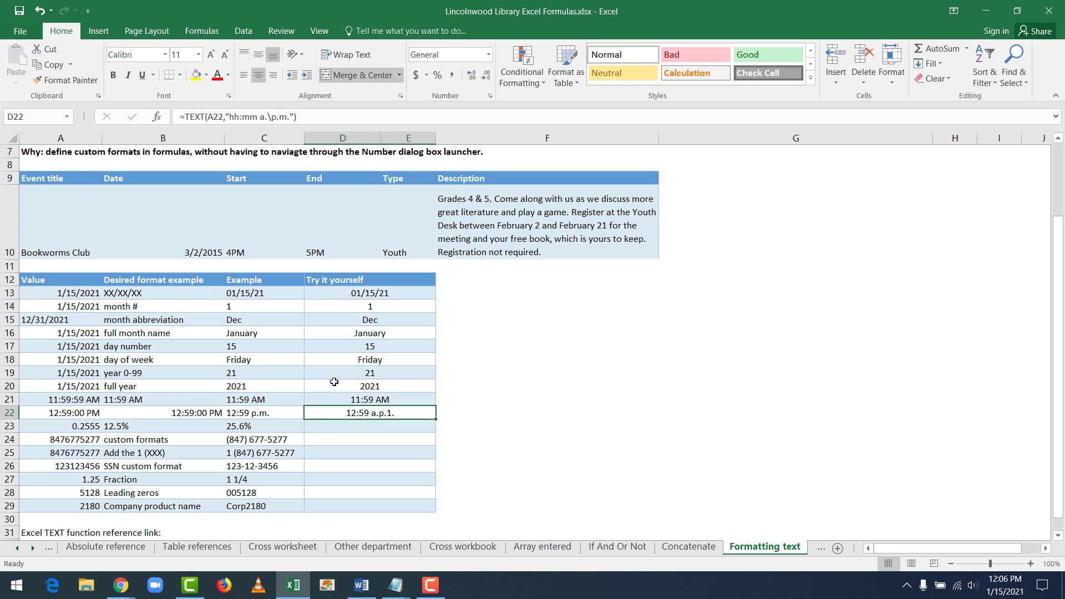
left_click(270, 115)
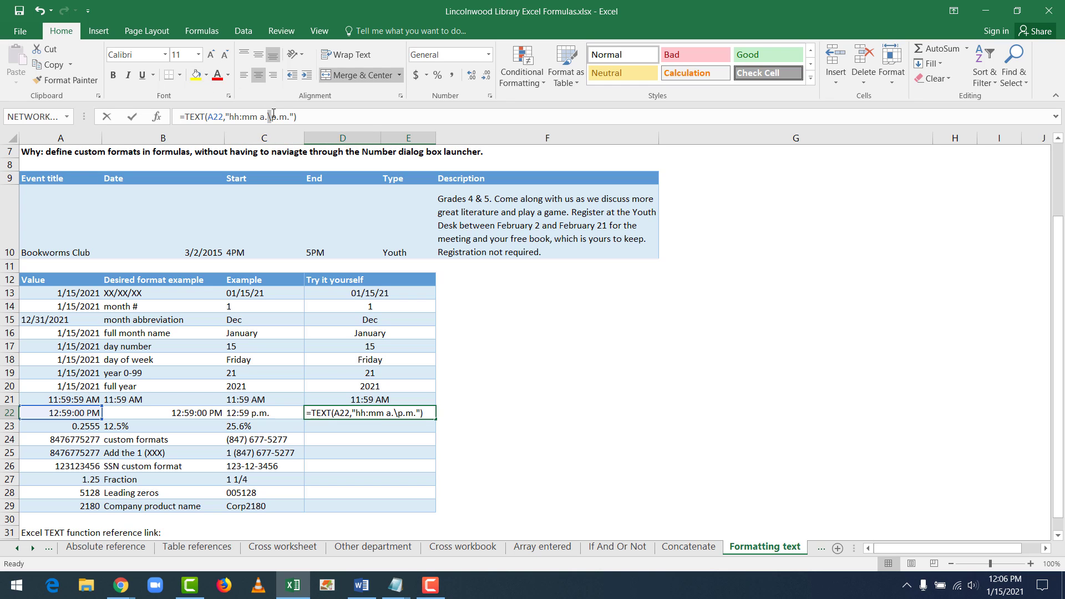
type("/")
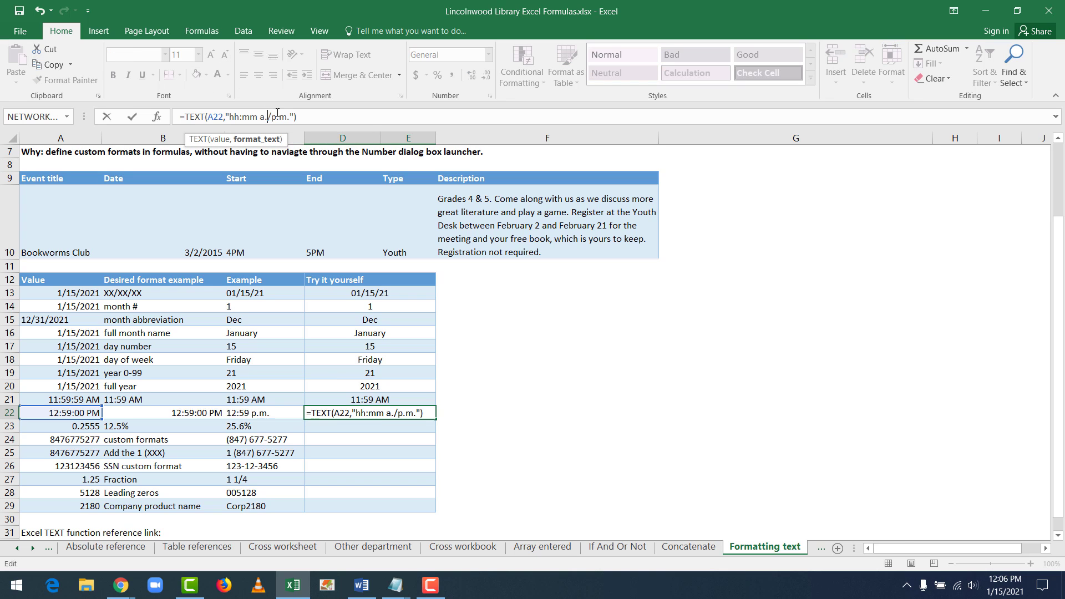
key("BackSpace")
type("\\")
key("Return")
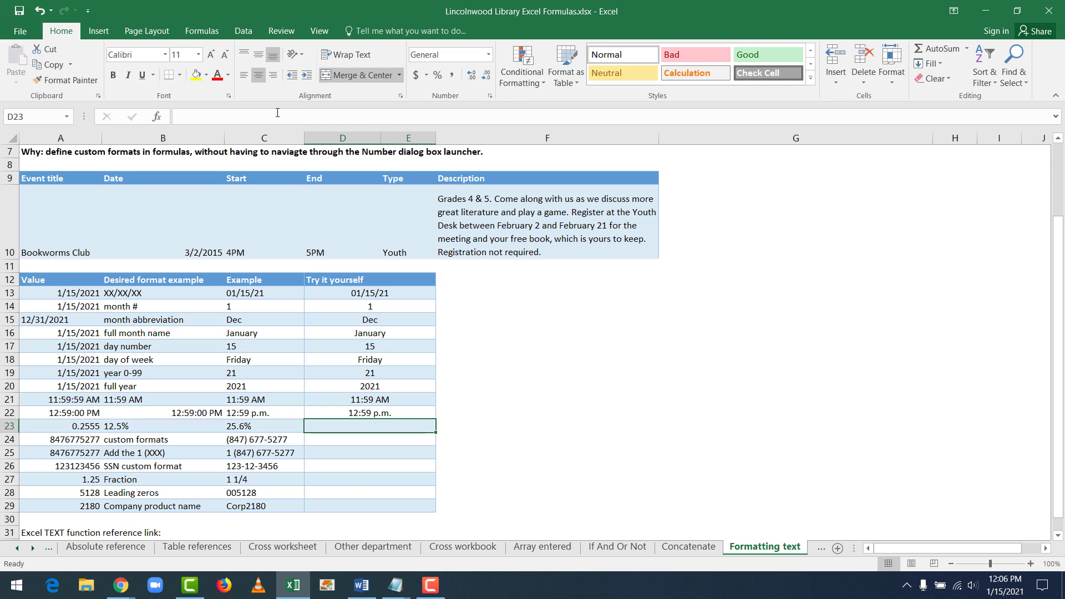
Enter =TEXT(A23,"##.#%") in D23 to show the decimal in A23 as a percentage with one decimal place
type("=")
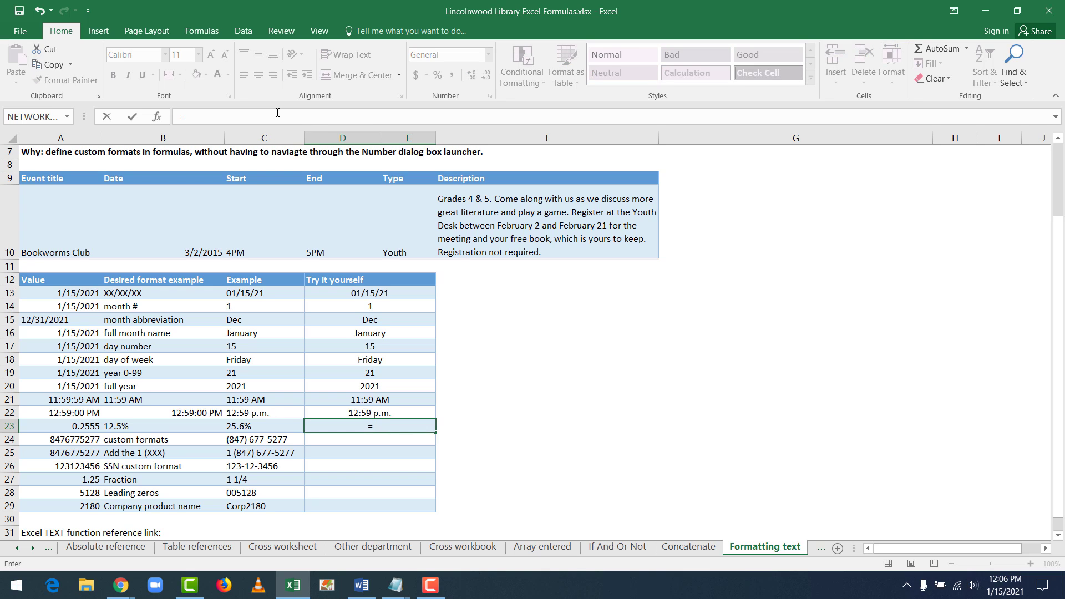
type("te")
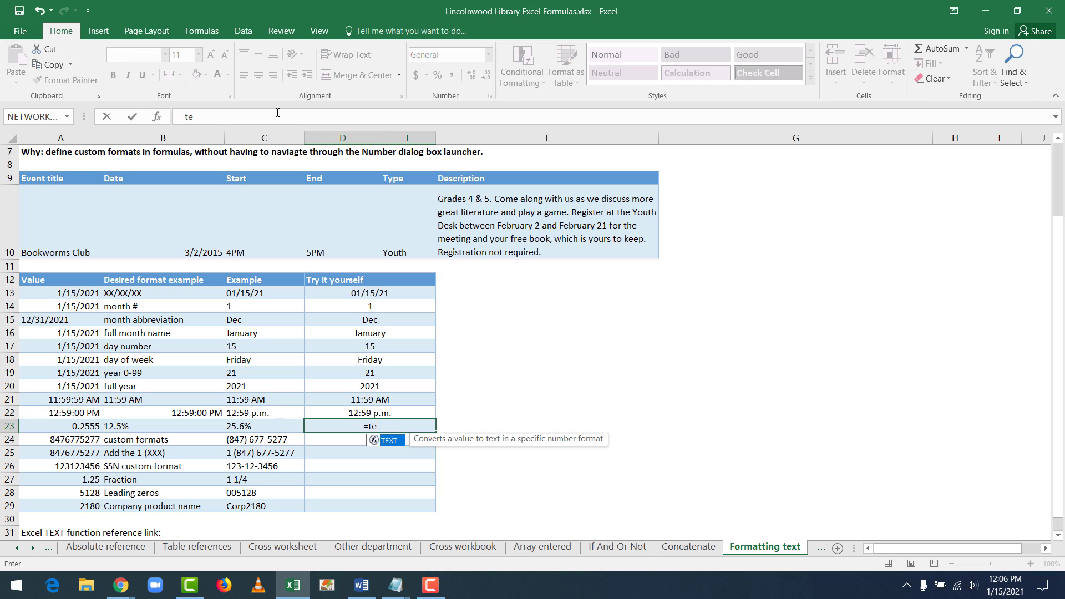
type("xt(a")
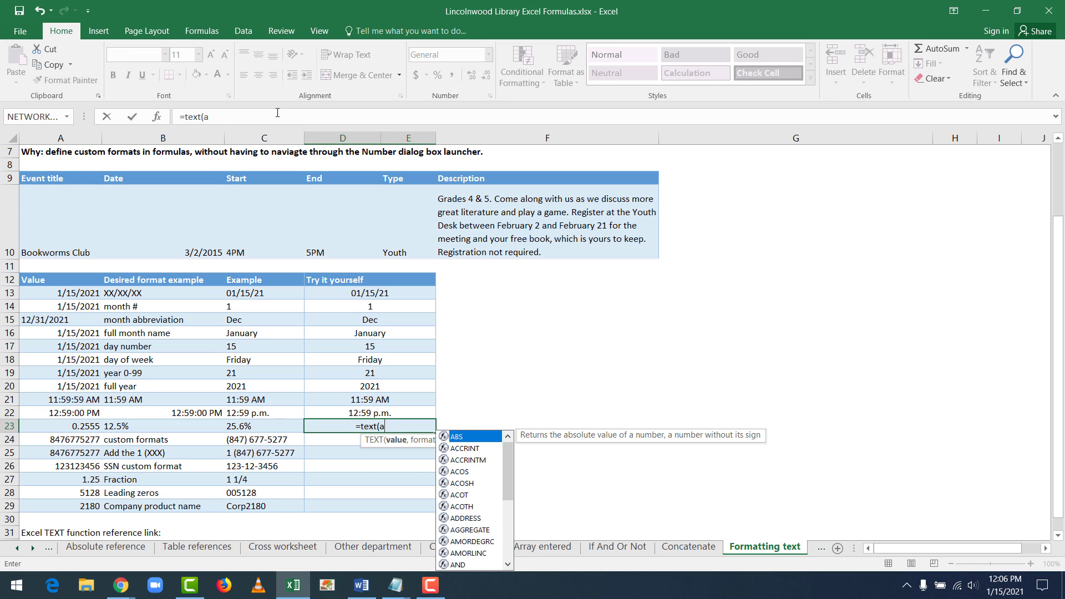
type("23,")
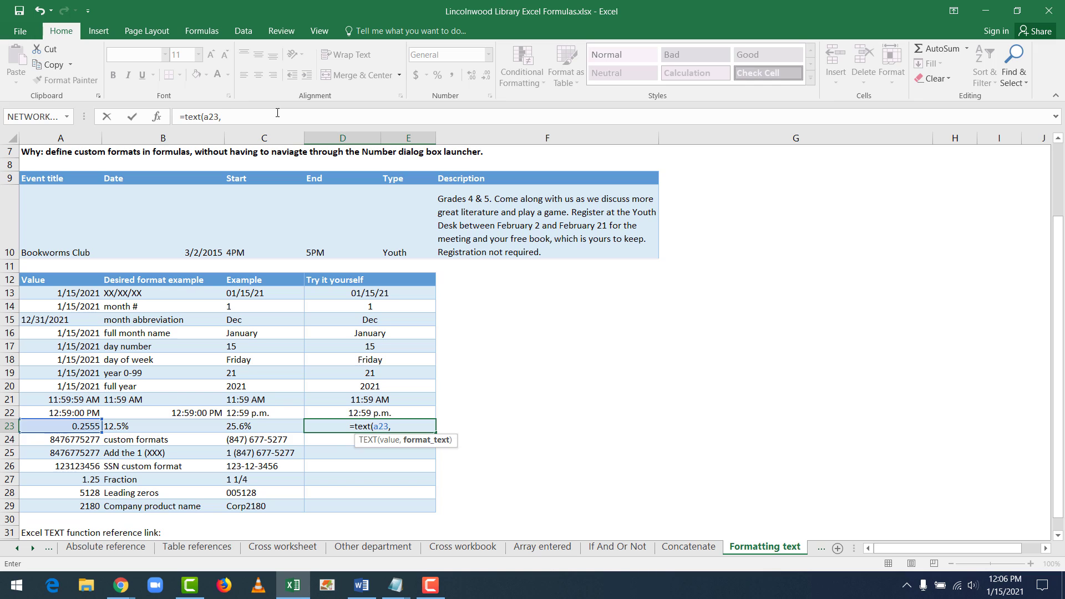
type("\"")
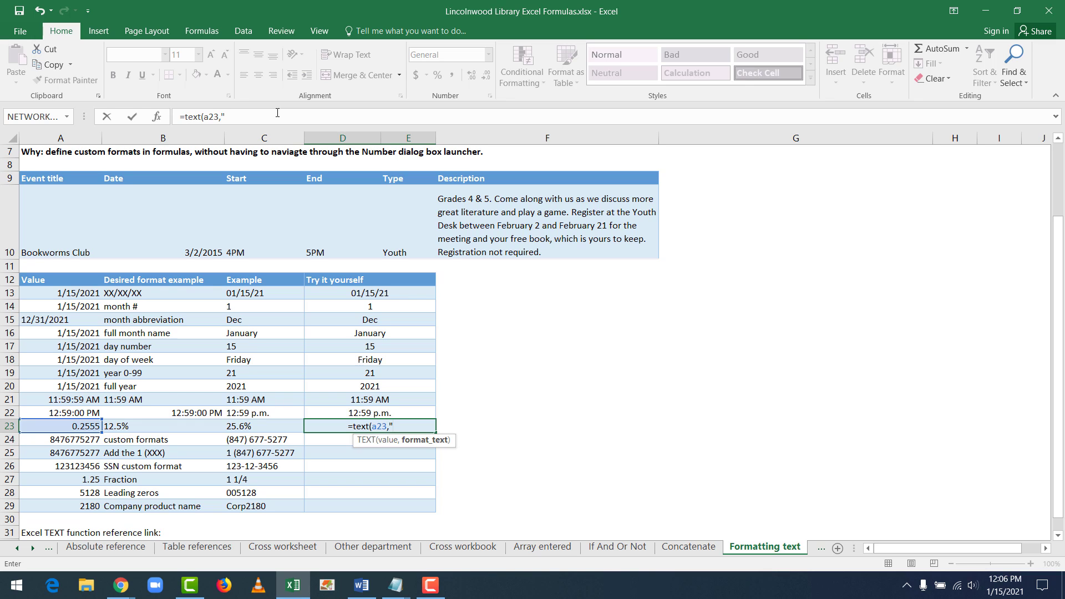
type("##")
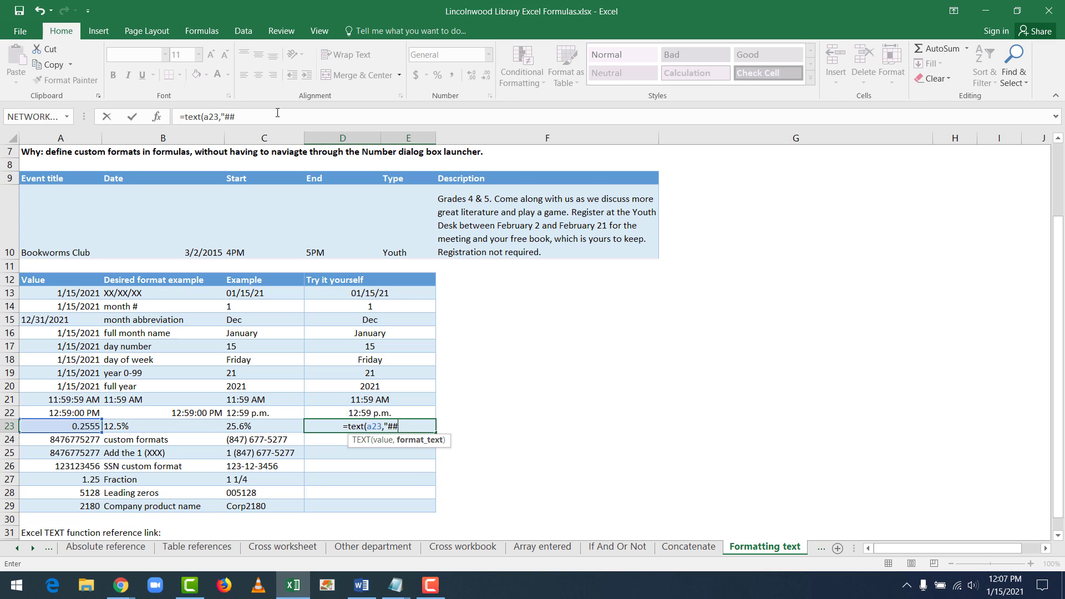
type(".")
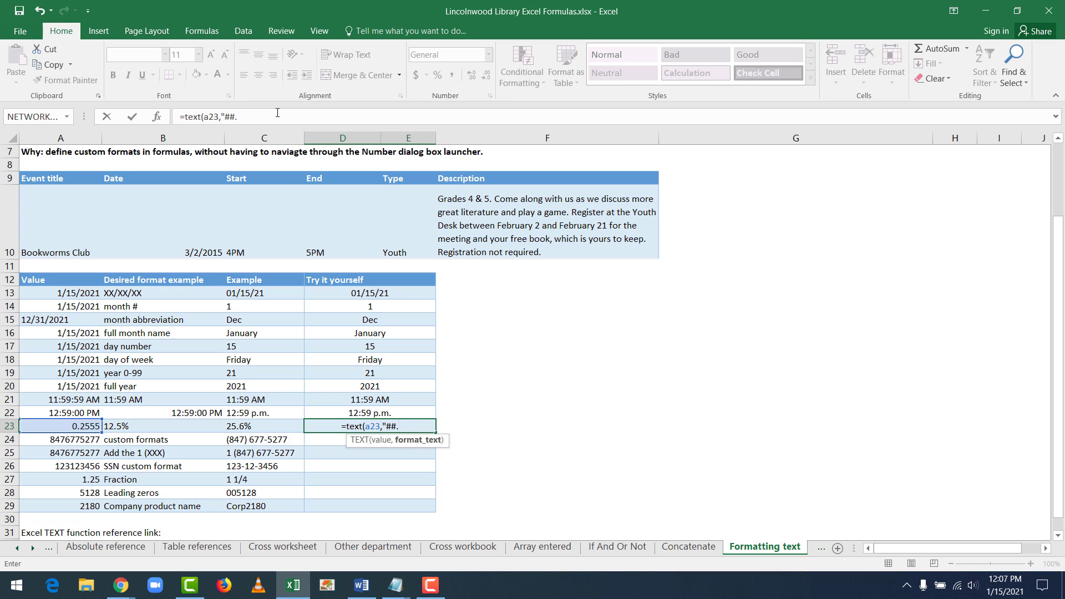
type("#%")
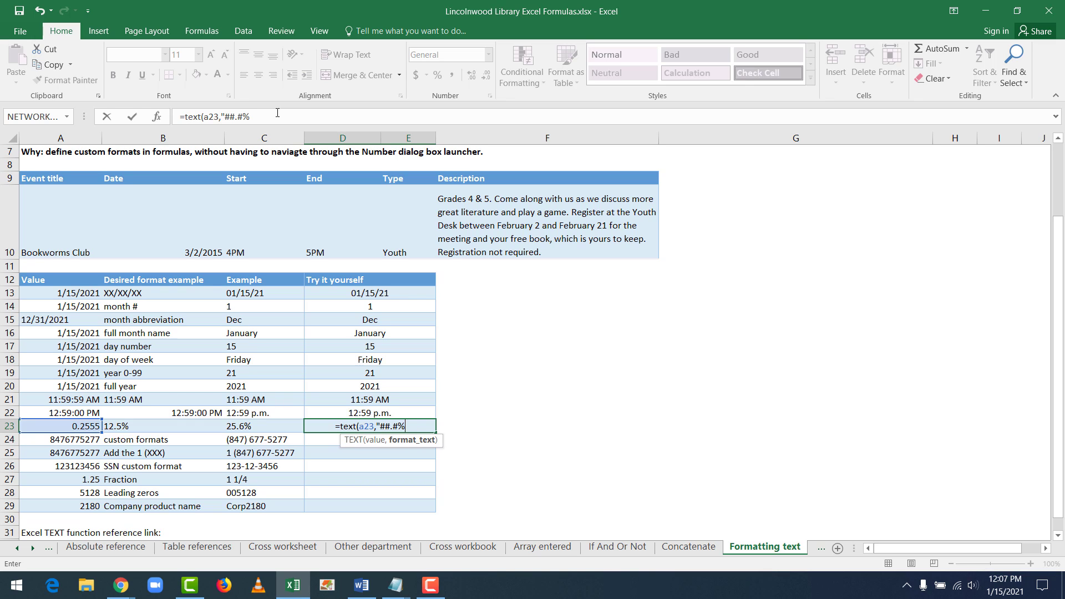
type("\")")
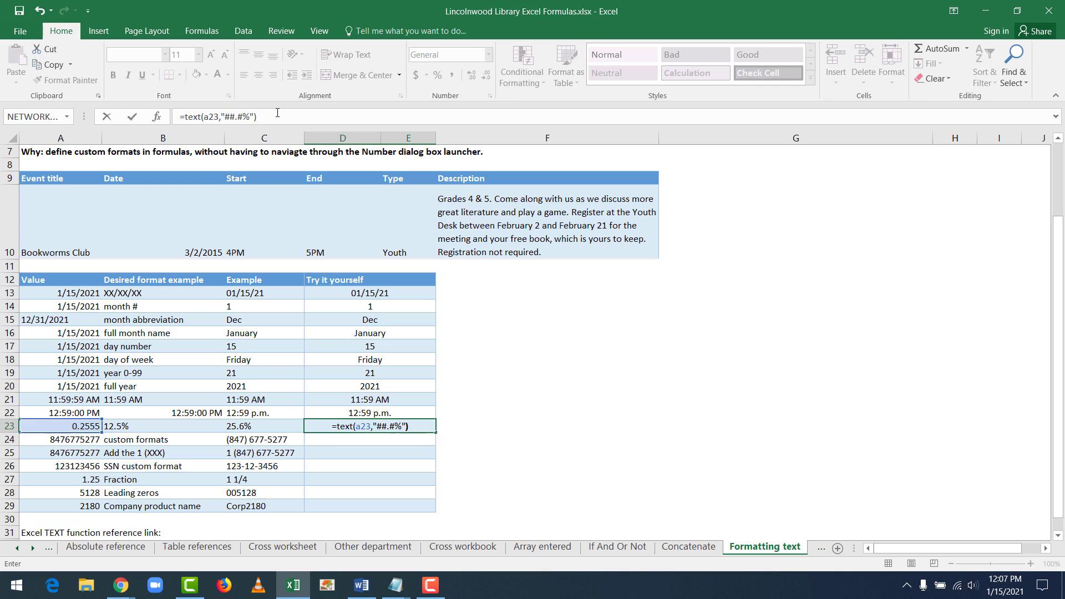
key("Return")
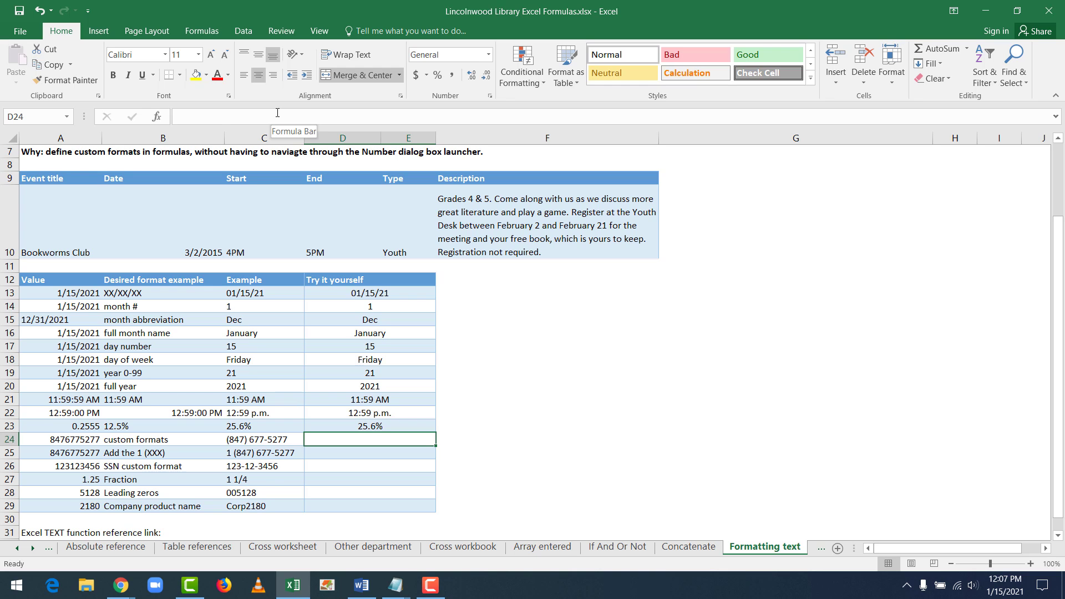
Enter =TEXT(A24,"(###) ###-####") in D24 to format the number in A24 as a phone number with area code
type("=text(")
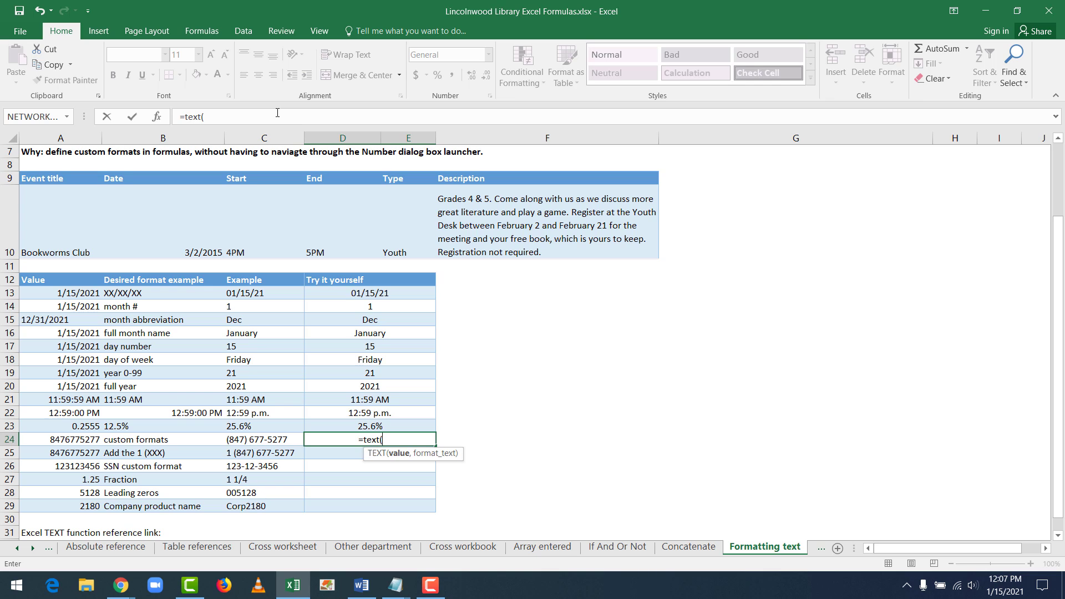
type("a24")
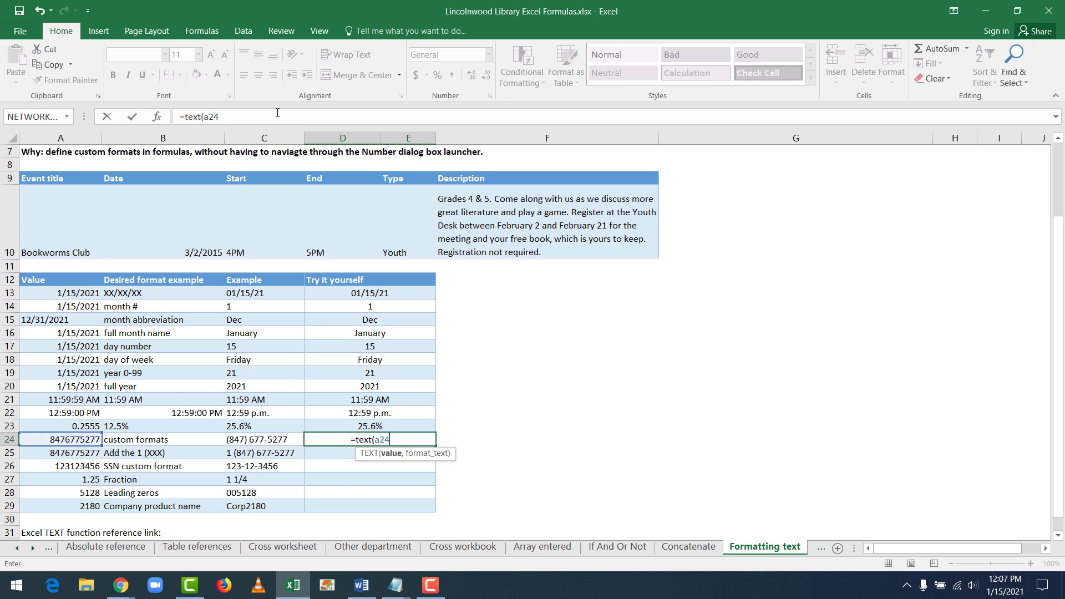
type(",\"")
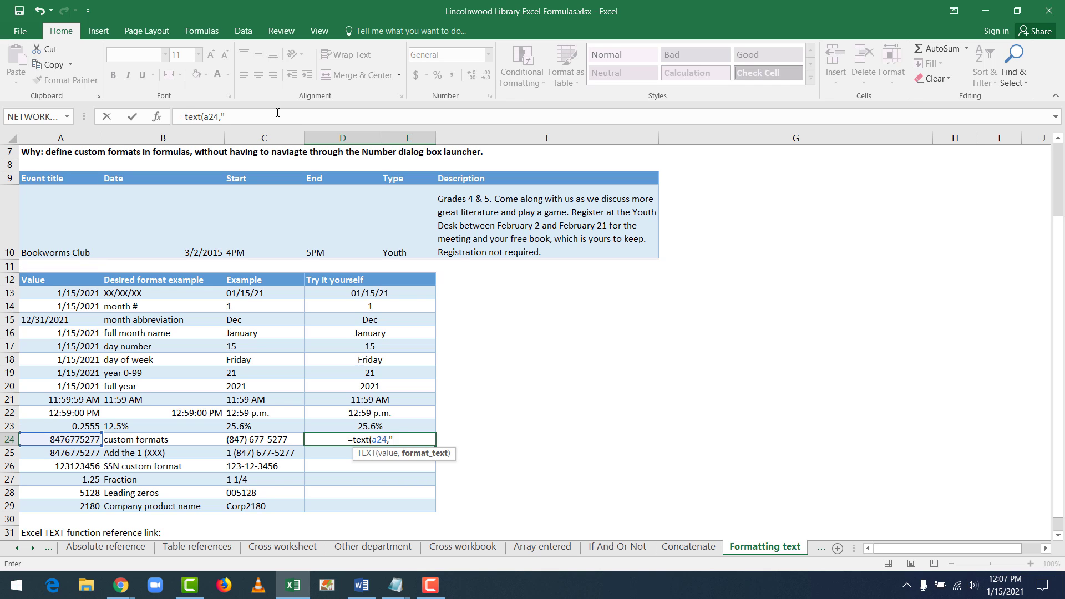
type("(")
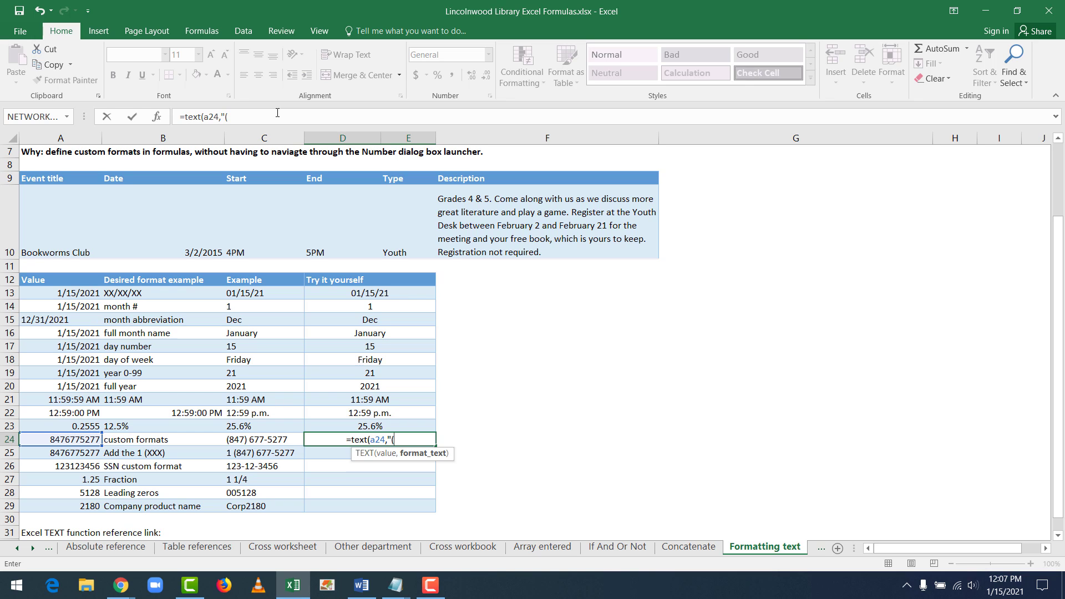
type("###")
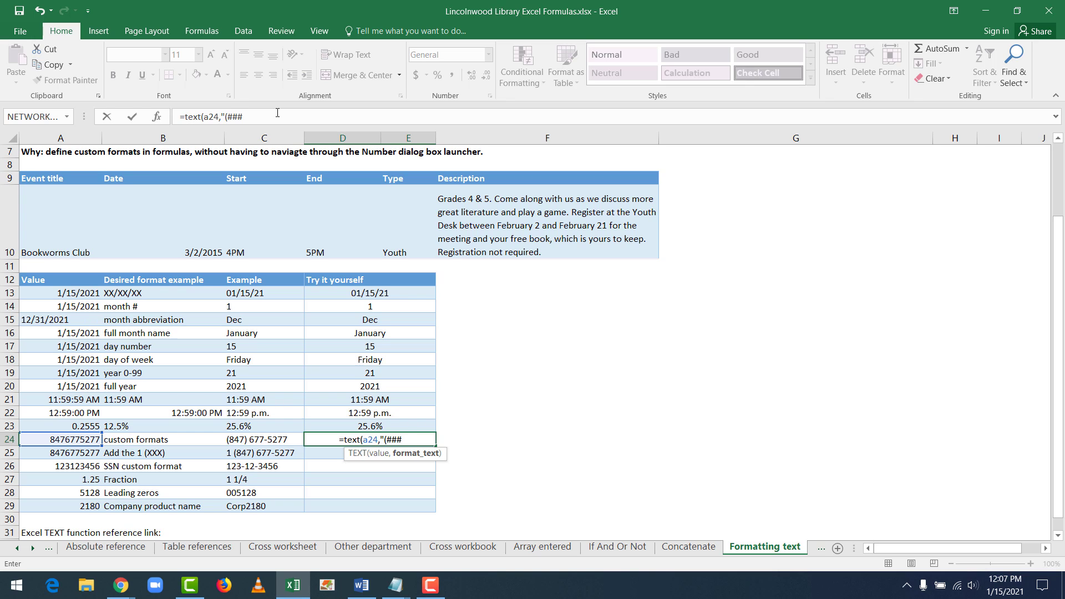
type(")")
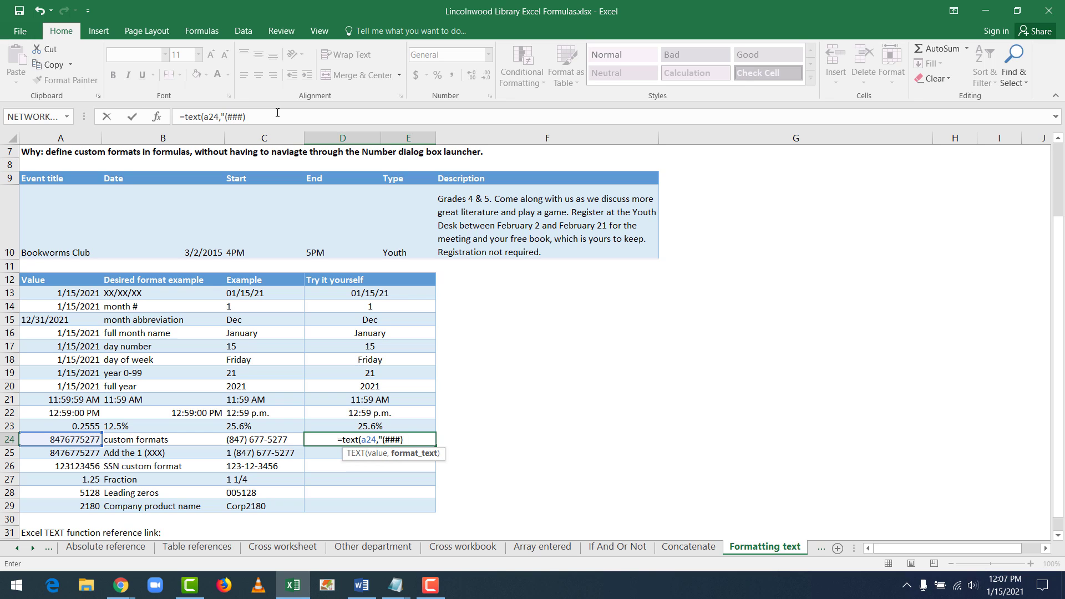
type(" ###-")
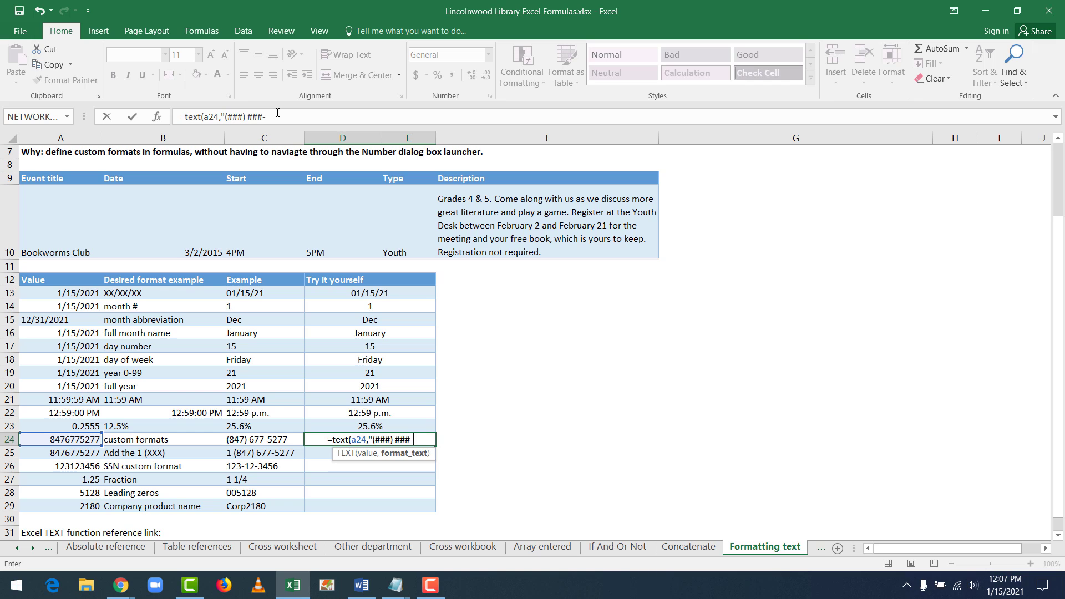
type("####")
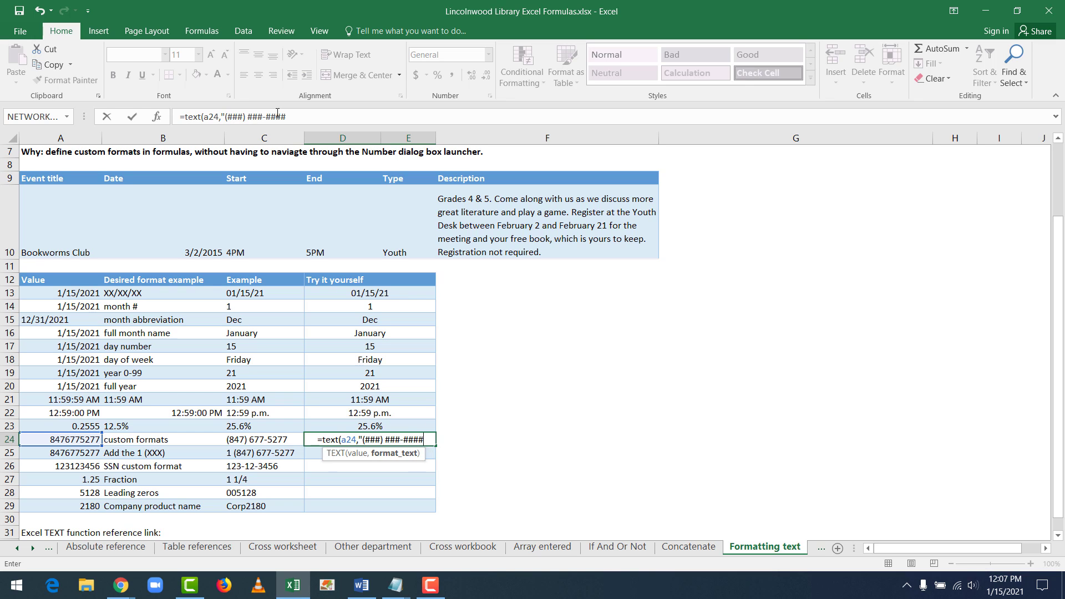
type("\"")
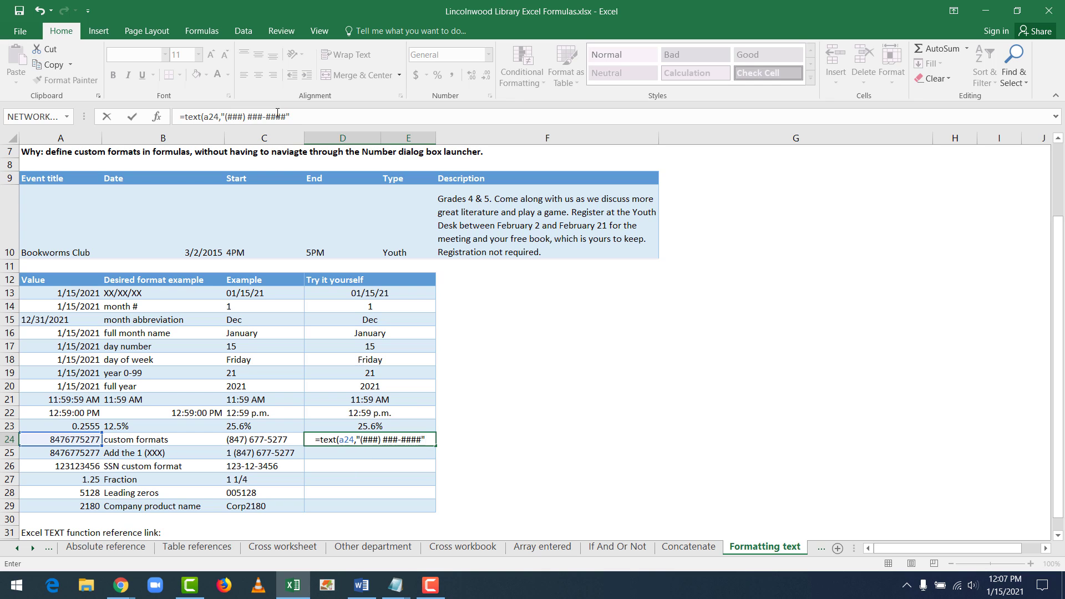
key("Return")
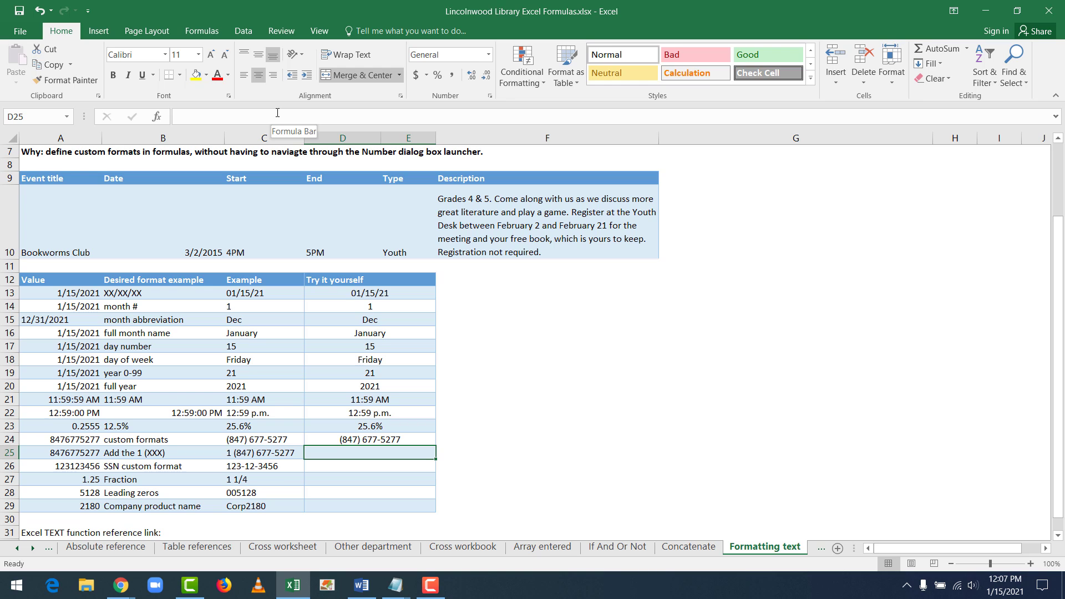
Enter =TEXT(A25,"1 (###) ###-####") in D25 to format the number in A25 as a phone number with a leading 1
type("=text(")
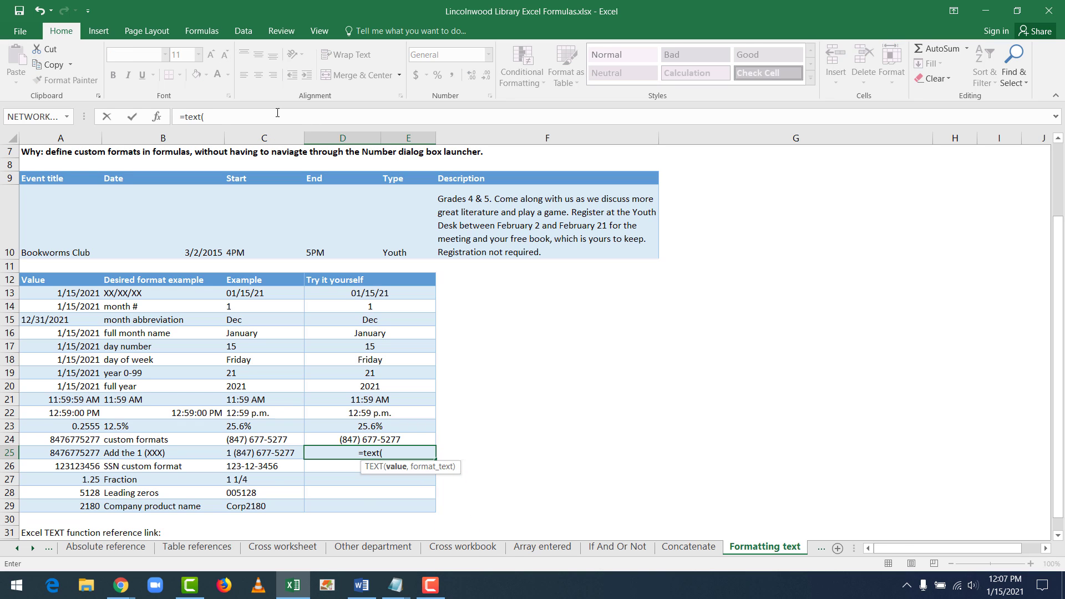
type("a25")
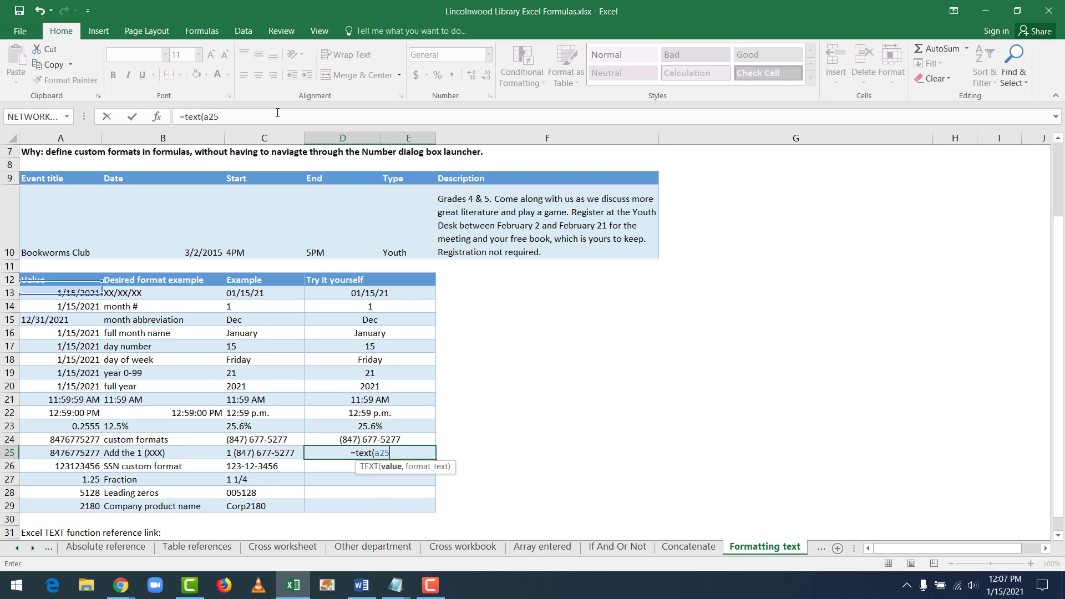
type(",")
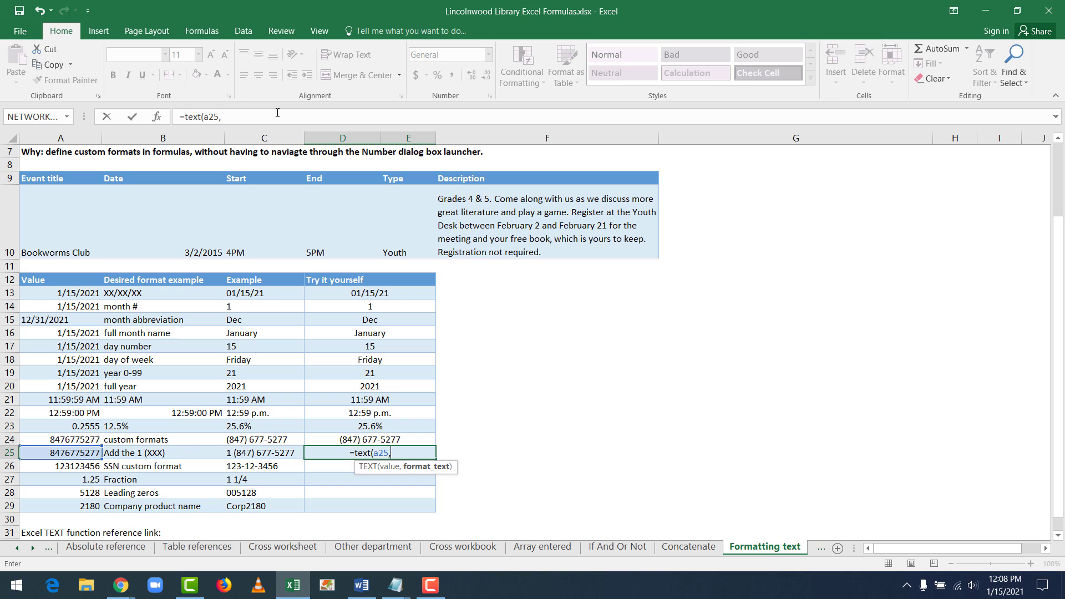
type("\"")
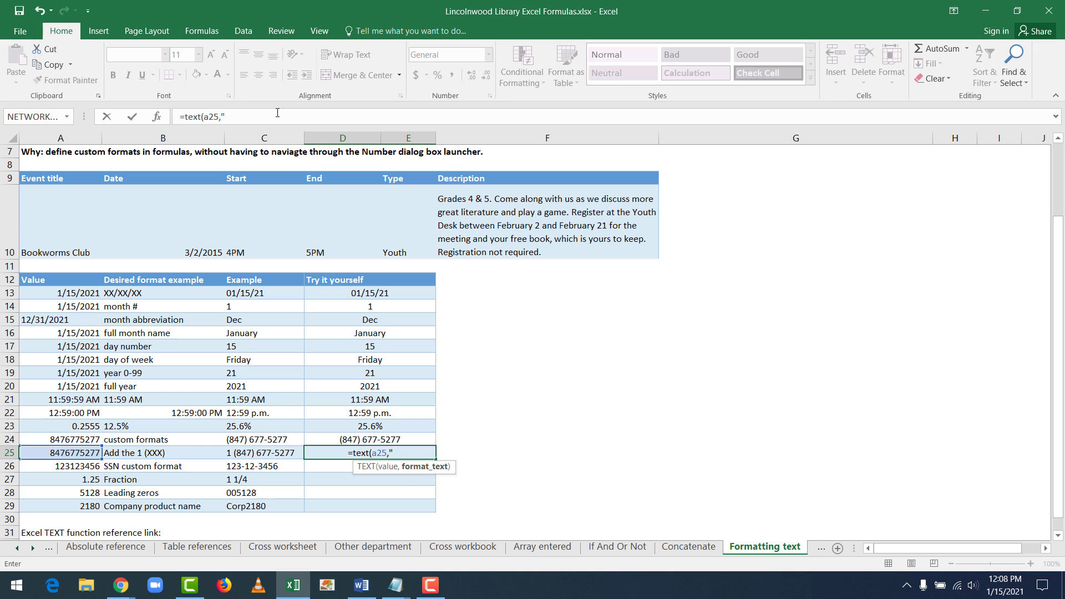
type("1")
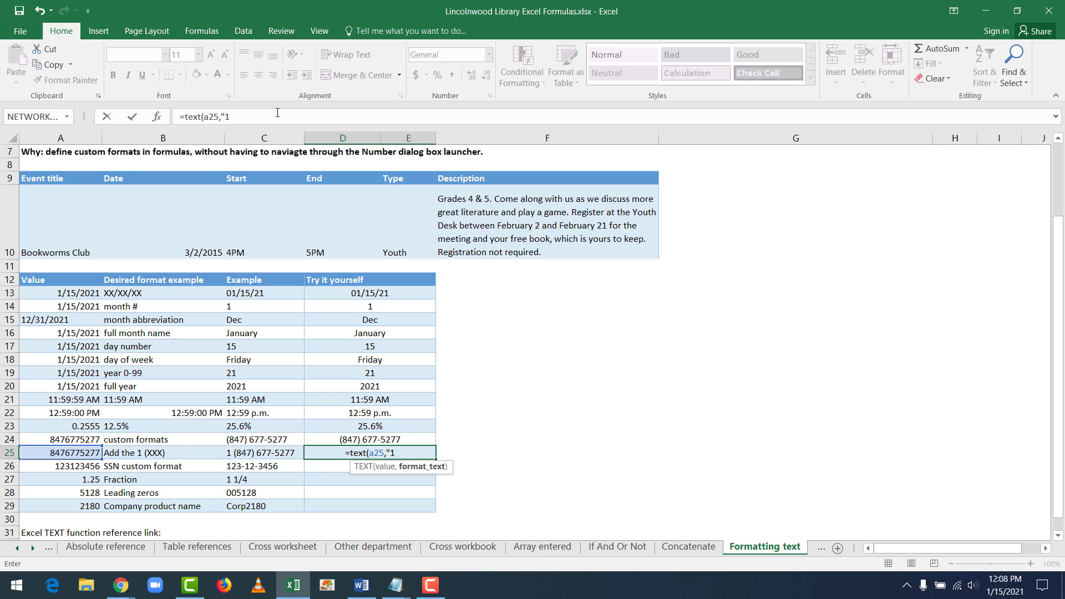
type(" (")
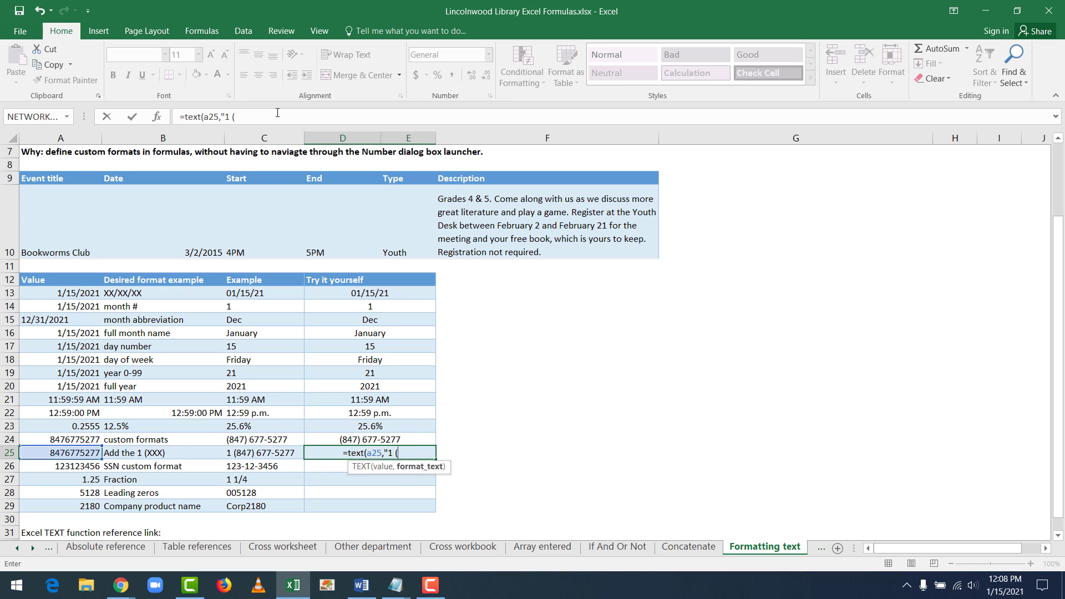
type("###)")
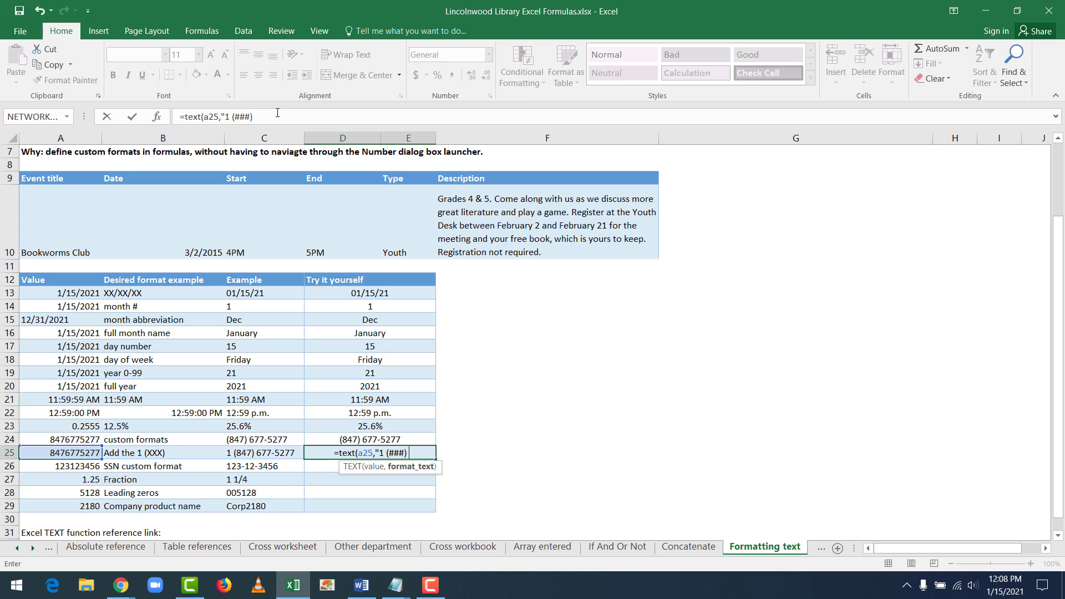
type(" ###-####")
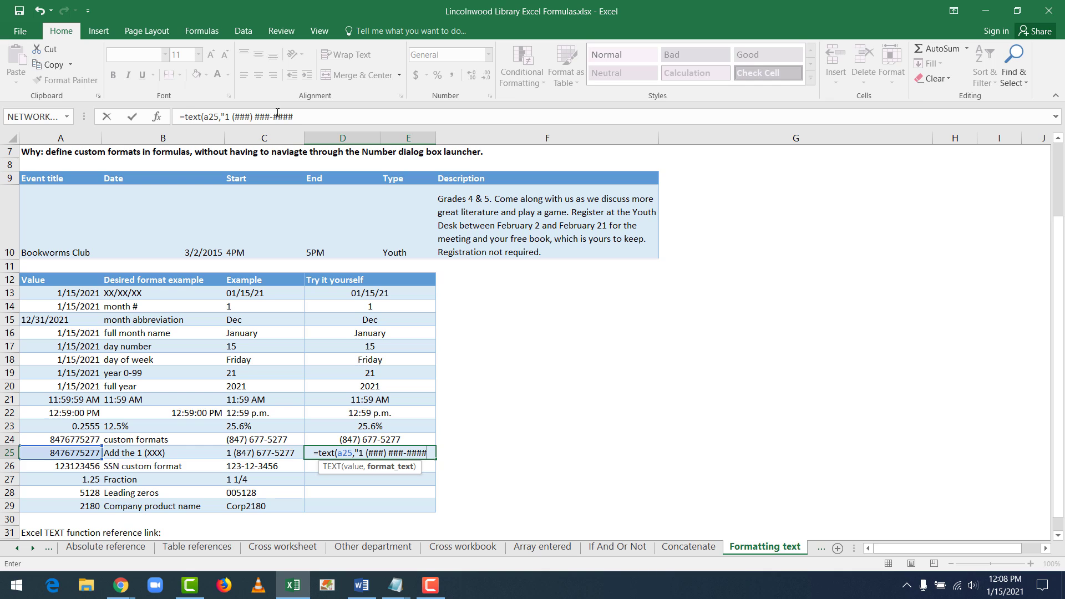
type("\")")
key("Return")
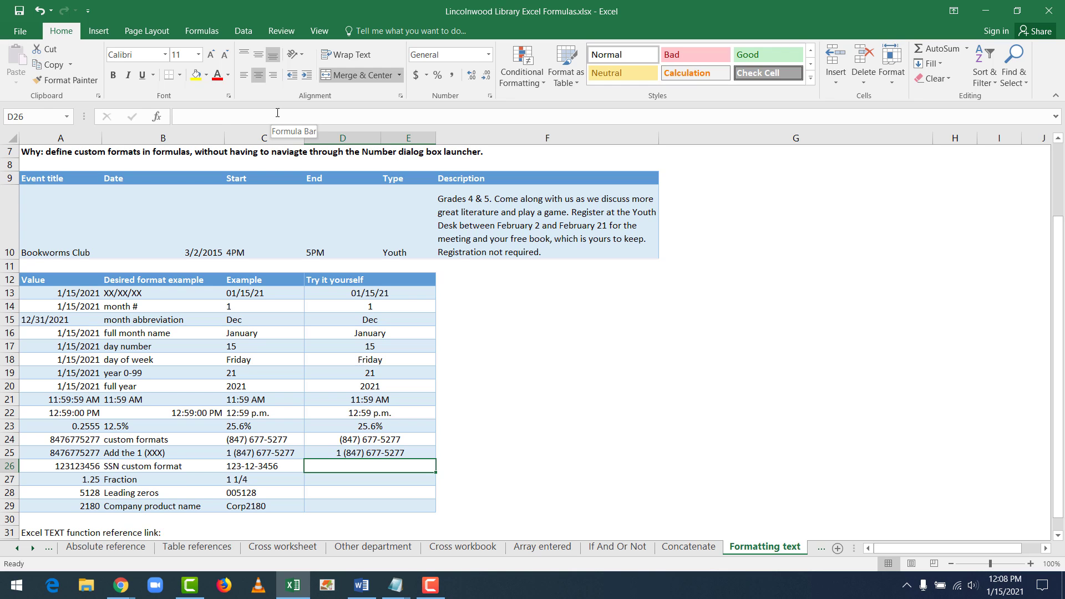
Enter =TEXT(A26,"###-##-####") in D26 to show the number in A26 in Social Security number format
type("=text(")
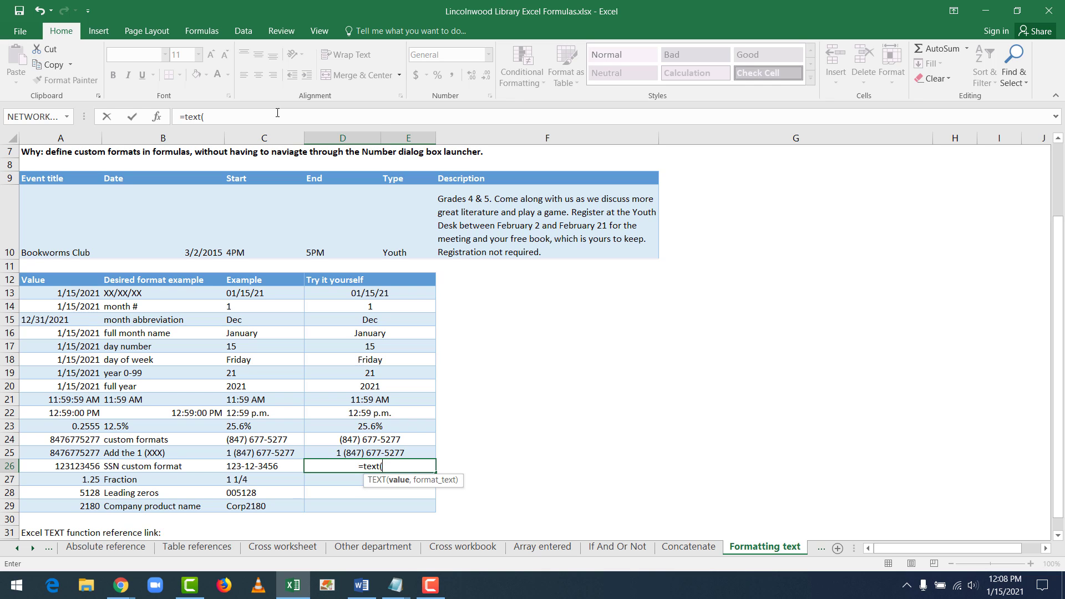
type("a26,")
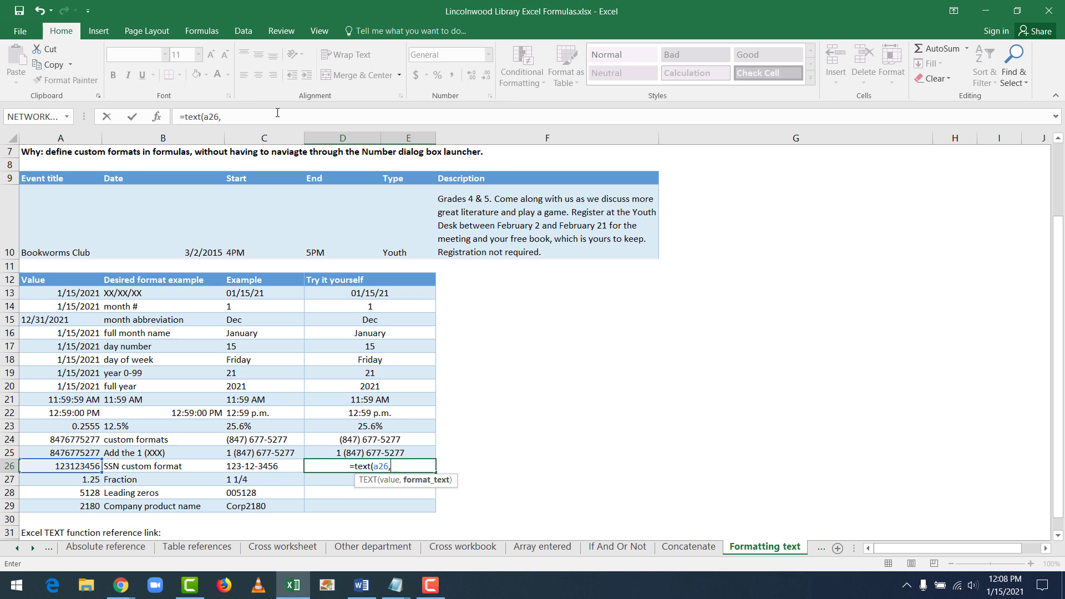
type("\"")
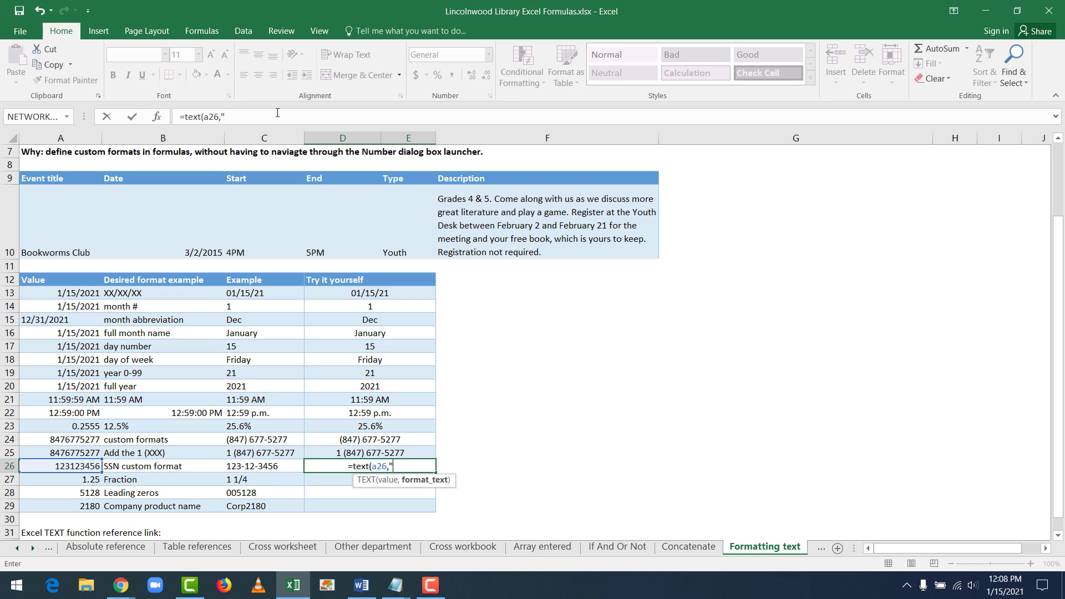
type("#")
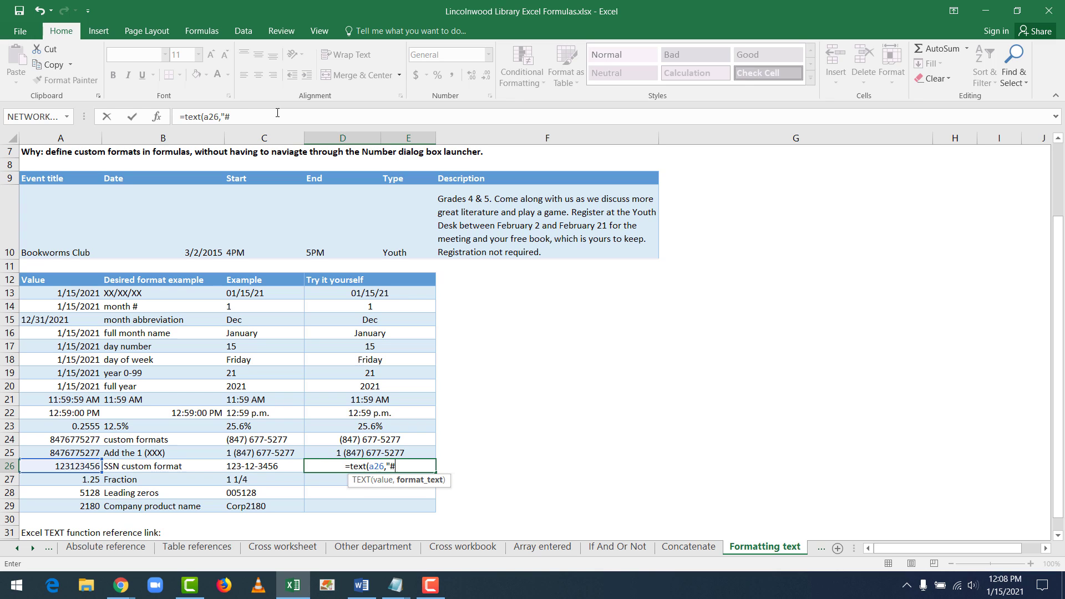
type("##-##")
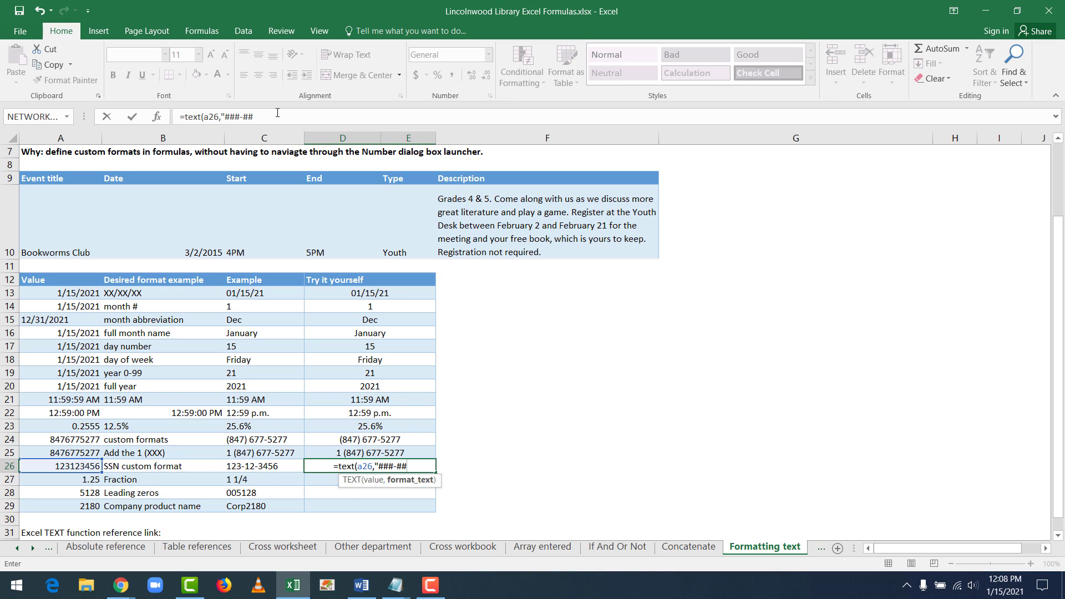
type("-####")
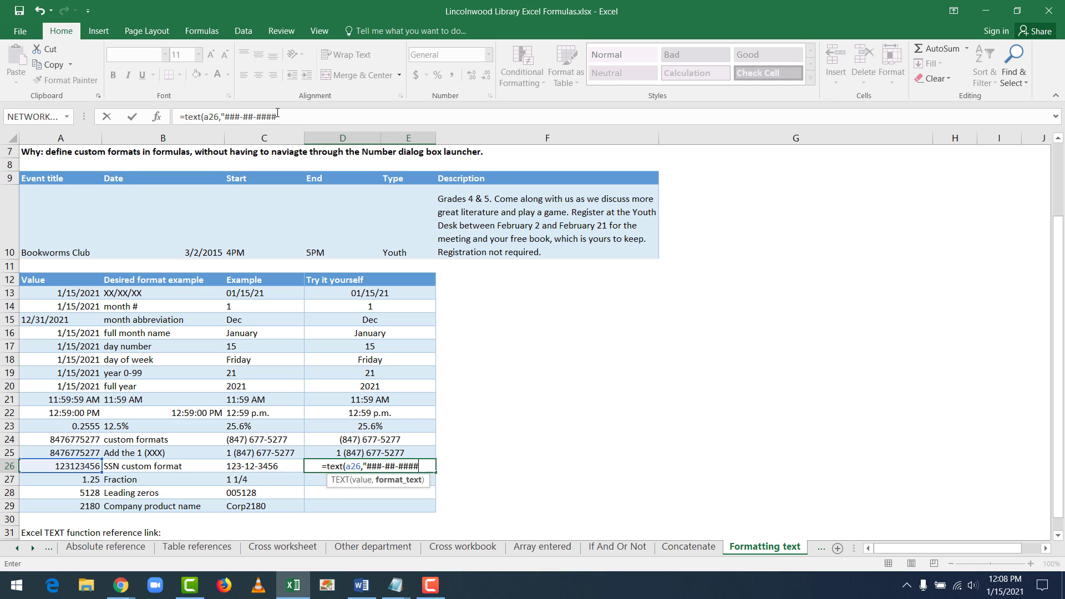
type("\")")
key("Return")
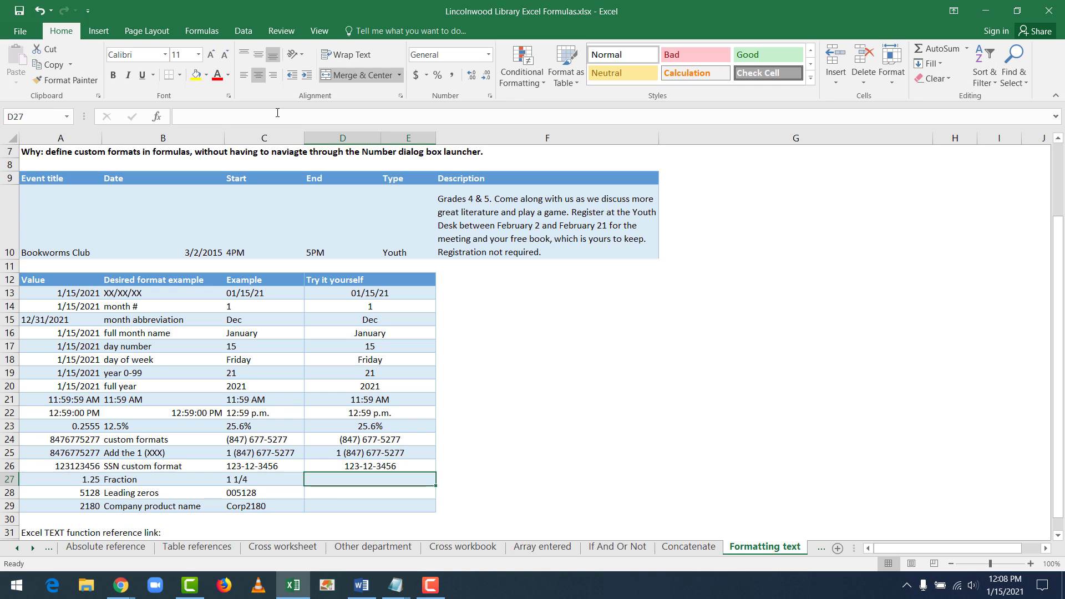
Check the example formula in C27 and enter =TEXT(A27,"# ?/?") in D27 to show the decimal in A27 as a fraction
key("Left")
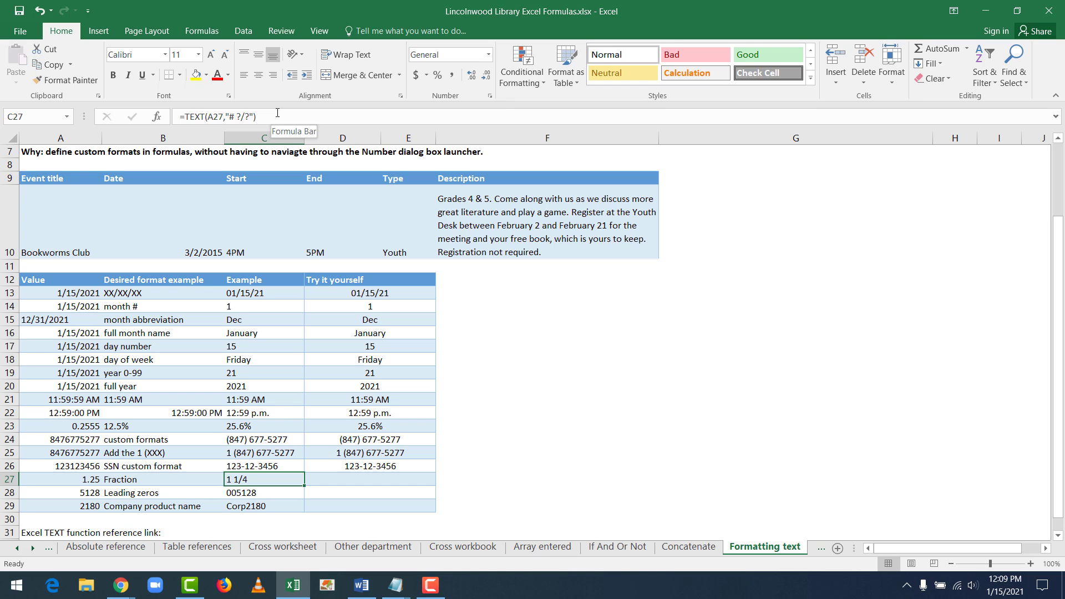
key("Right")
type("=")
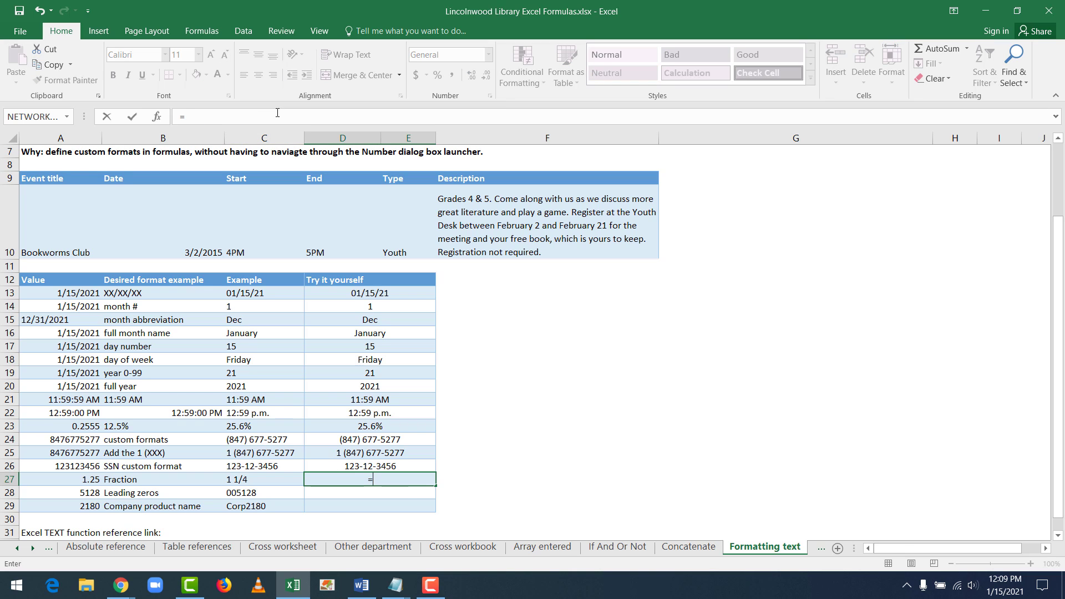
type("text(a")
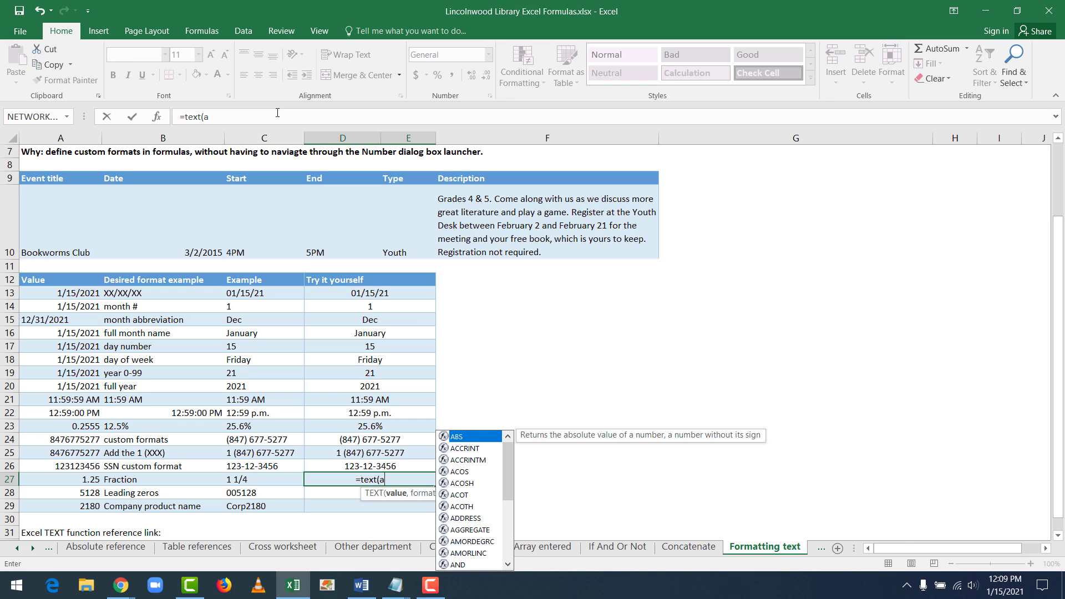
type("27,\"")
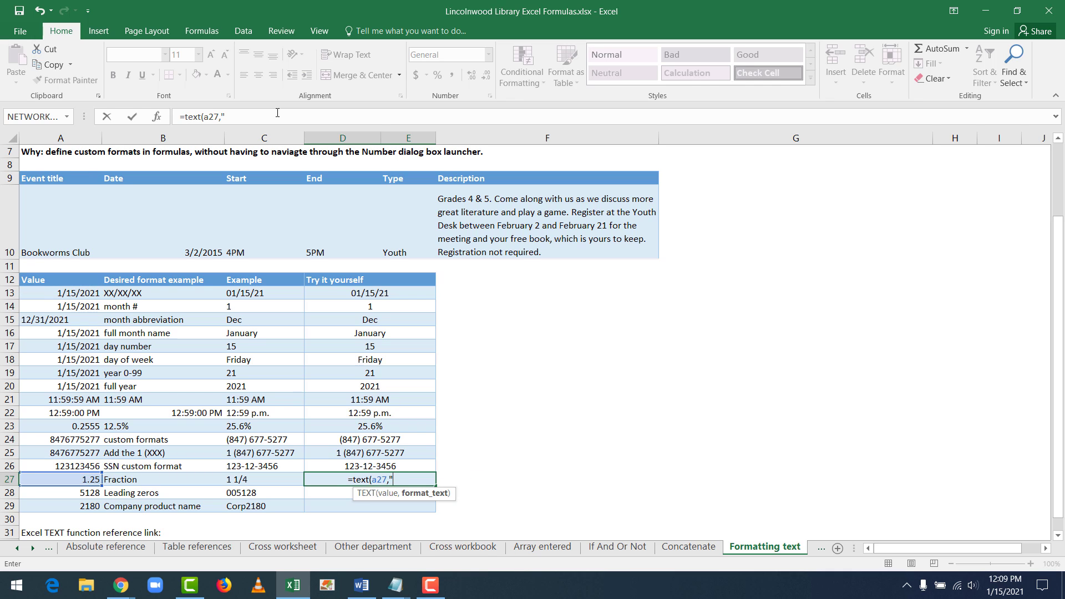
type("#")
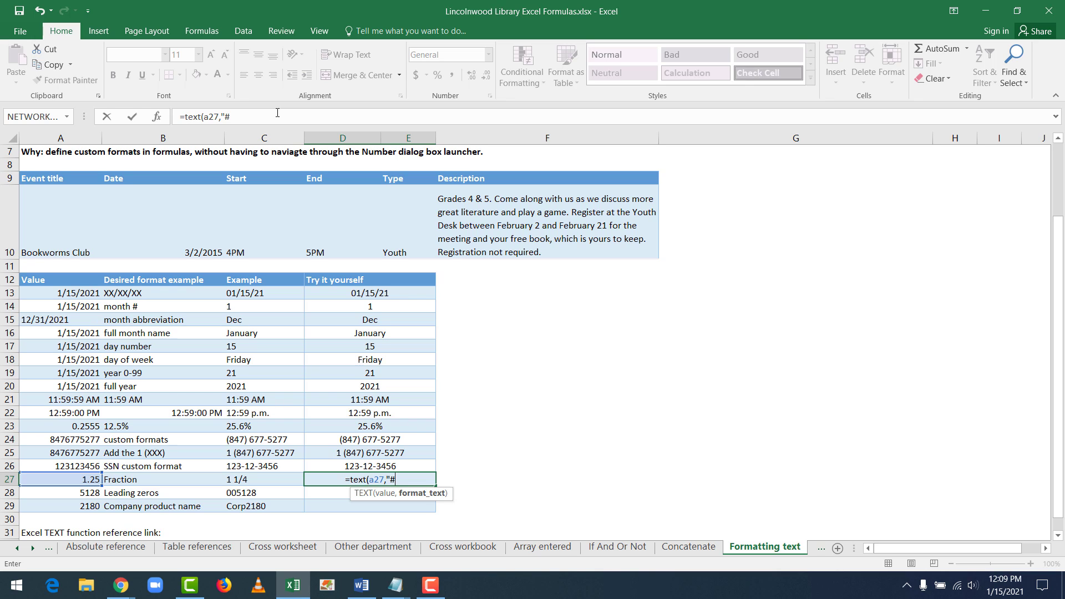
type(" ?/")
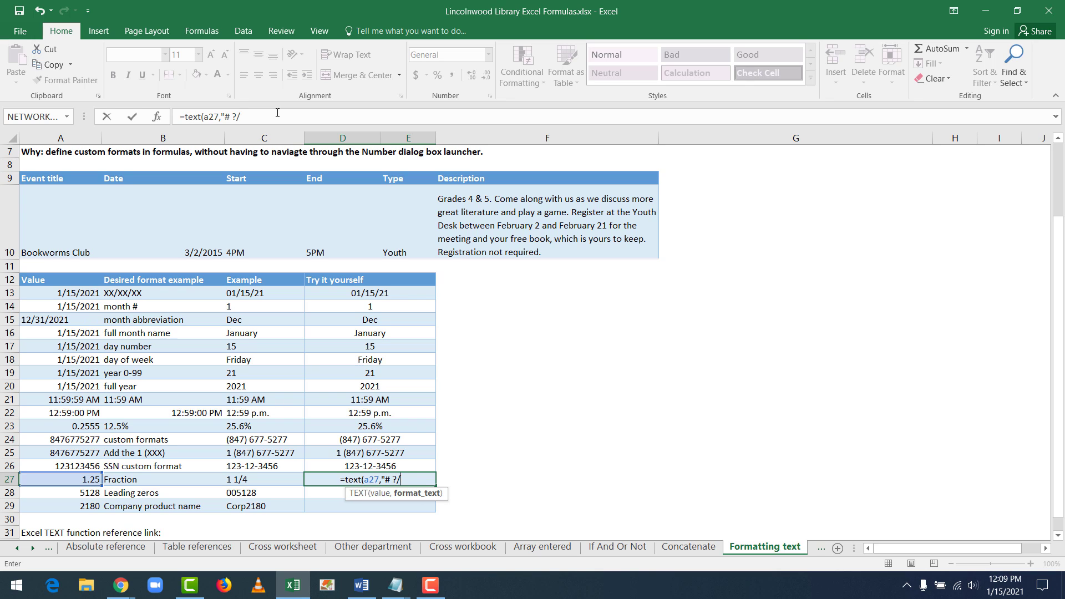
type("?\"")
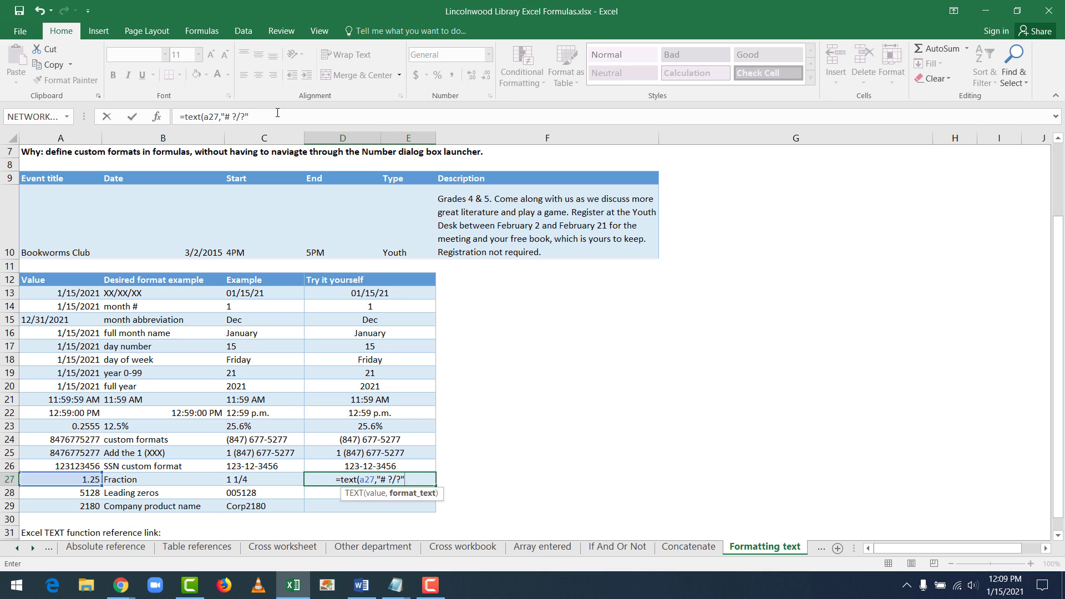
type(")")
key("Return")
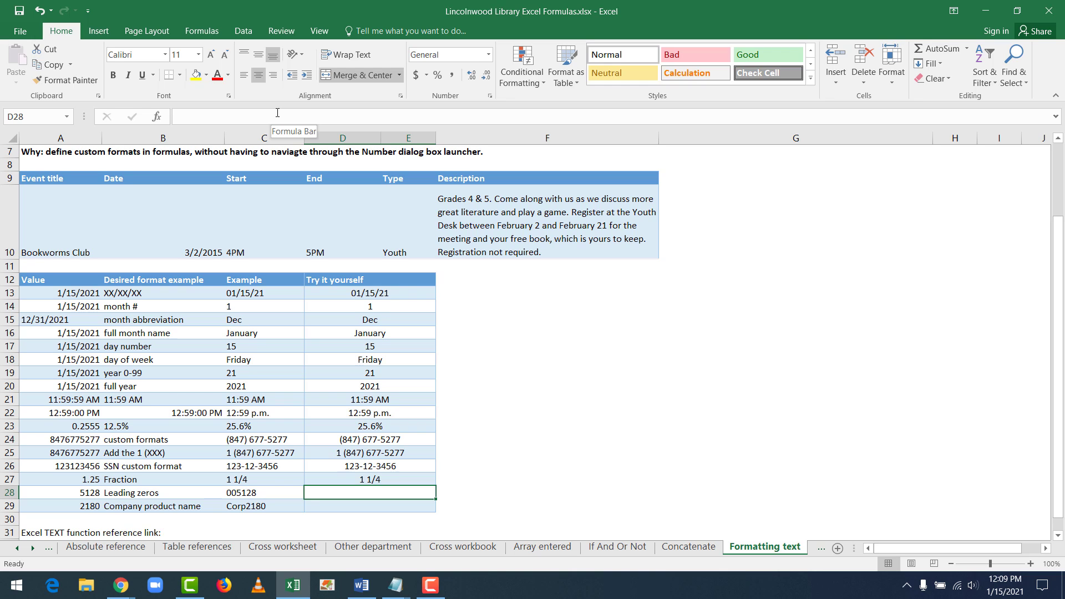
Enter =TEXT(A28,"00####") in D28 to show the number in A28 with two leading zeros
type("=tex")
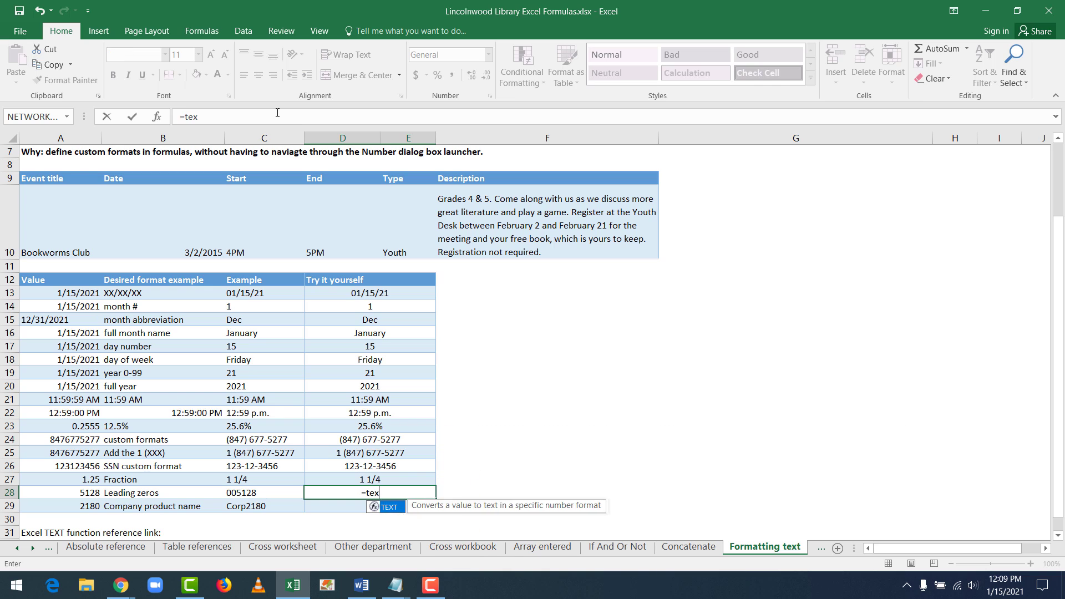
type("t(a")
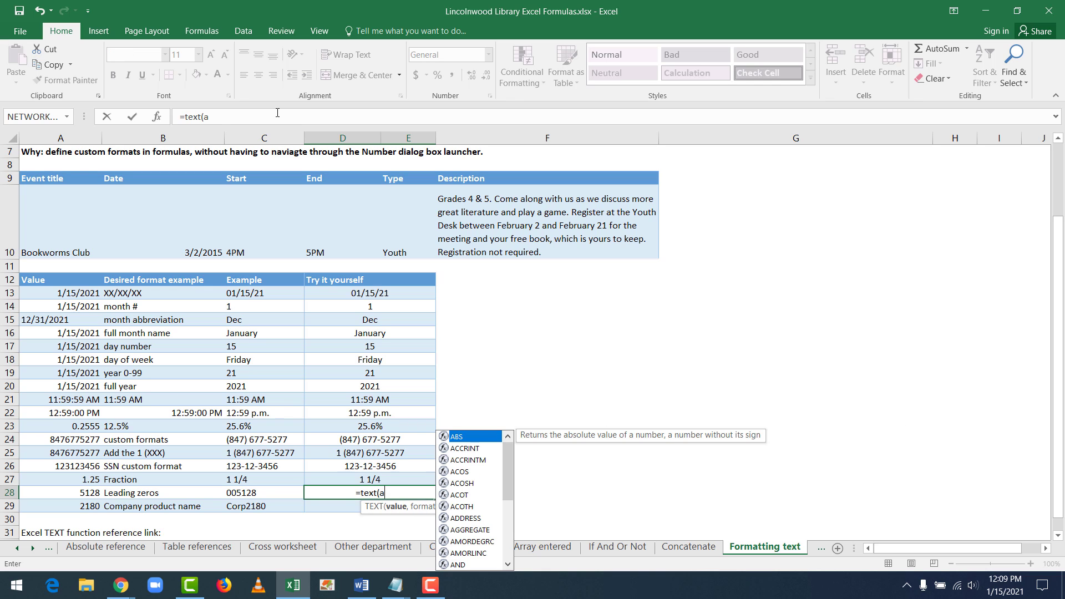
type("28,")
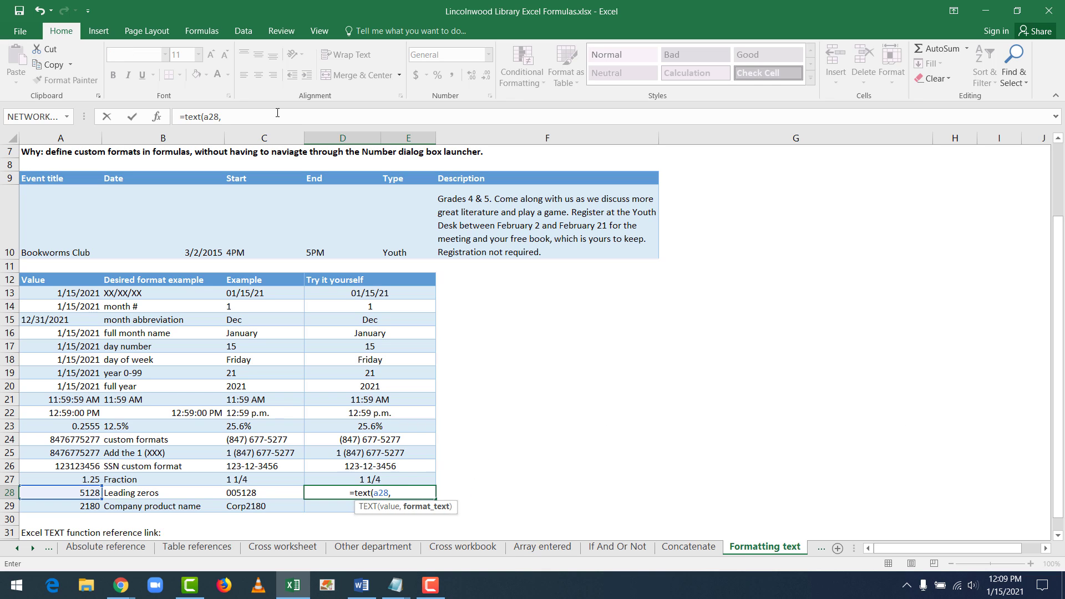
type("\"")
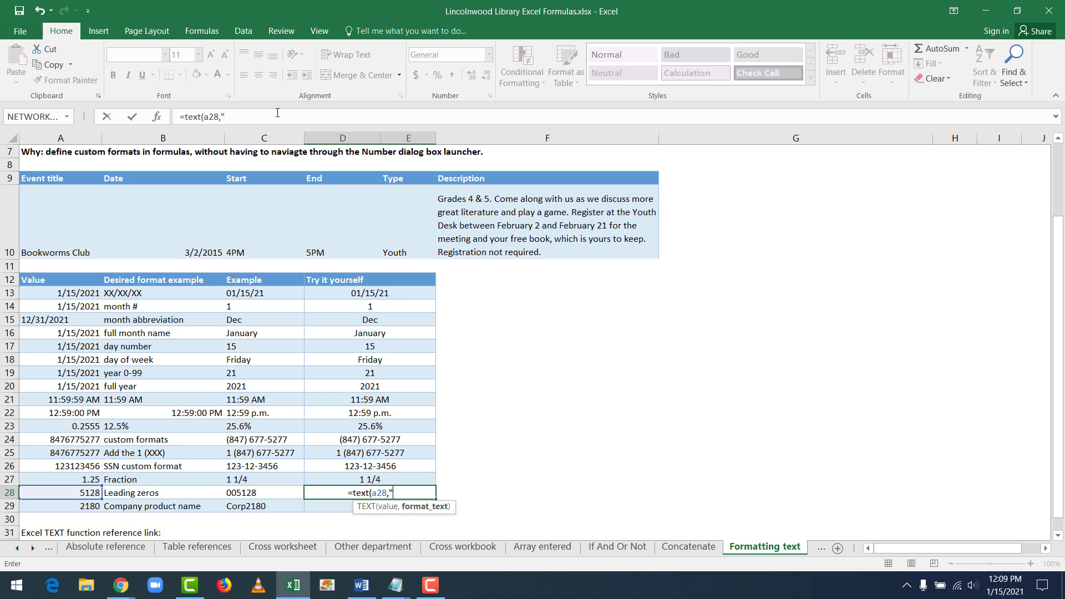
type("00")
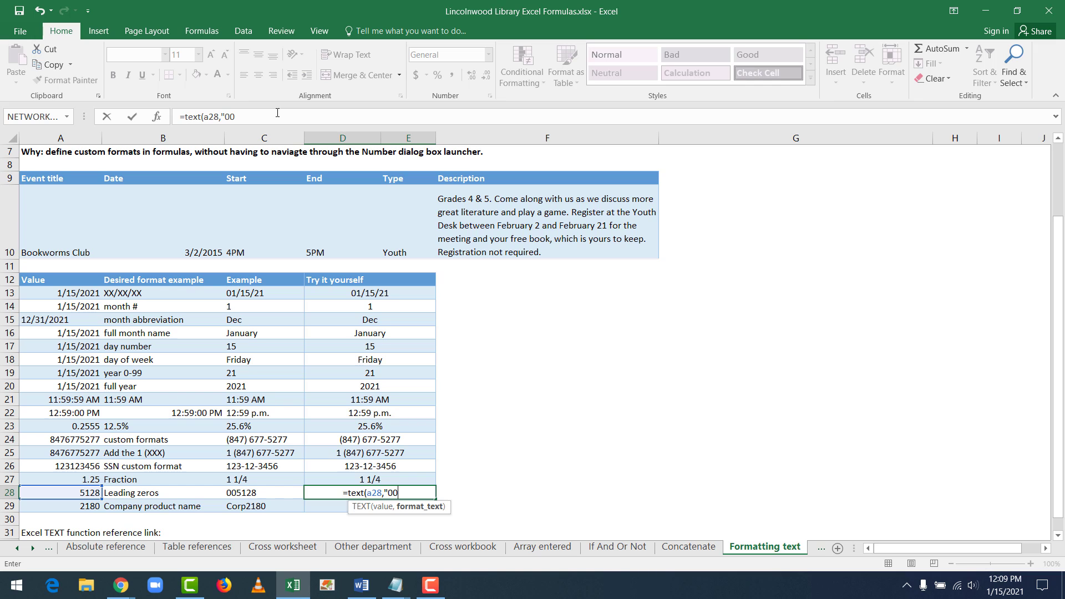
type("####")
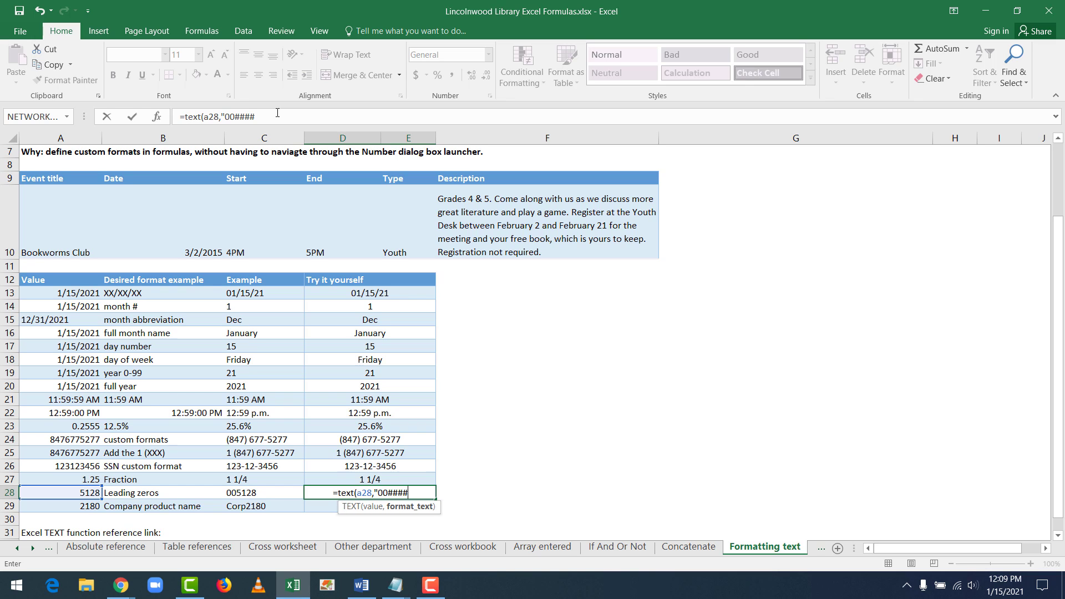
type("\")")
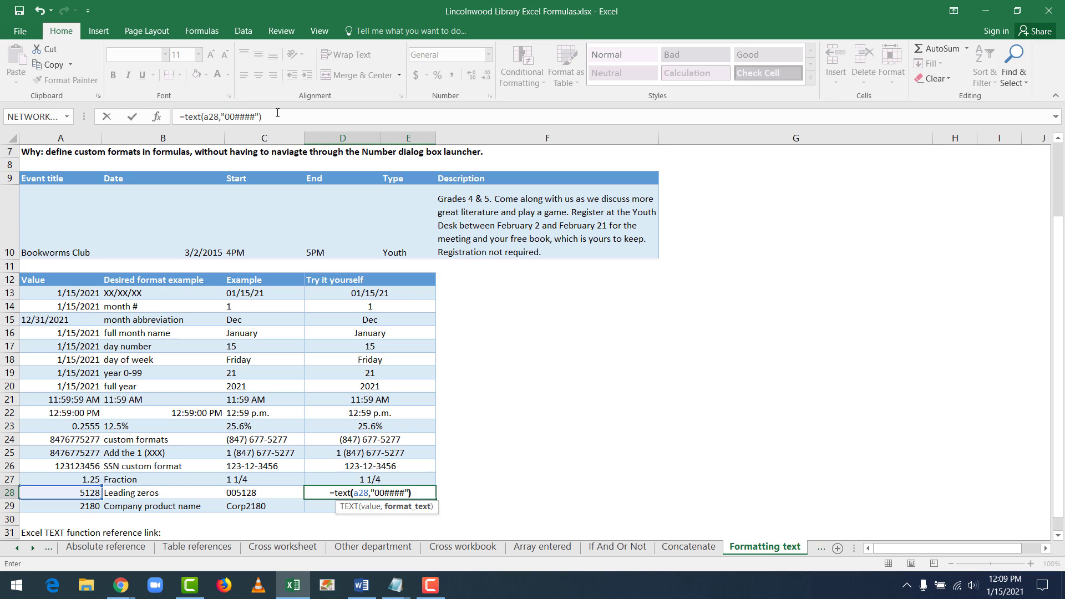
key("Return")
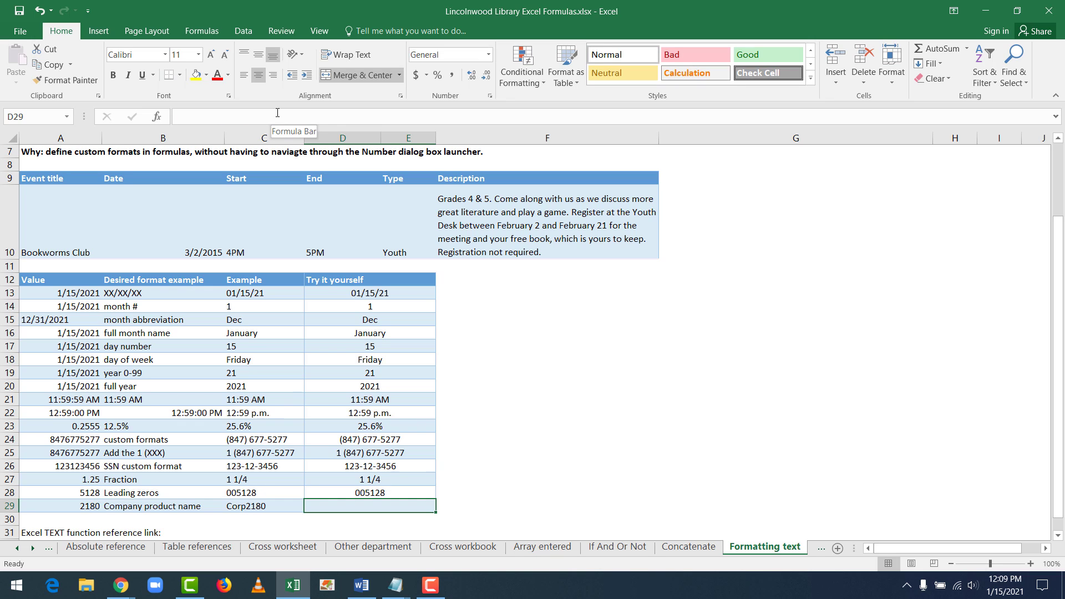
Enter =TEXT(A29,"Corp####") in D29 to show the number in A29 as a company product name with the Corp prefix
type("=")
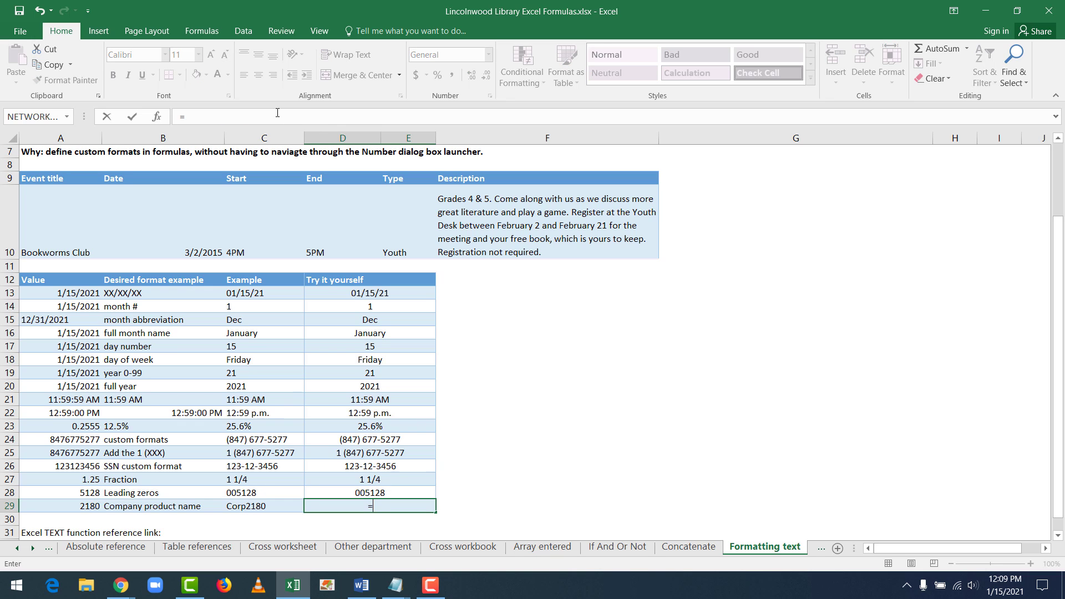
type("text(")
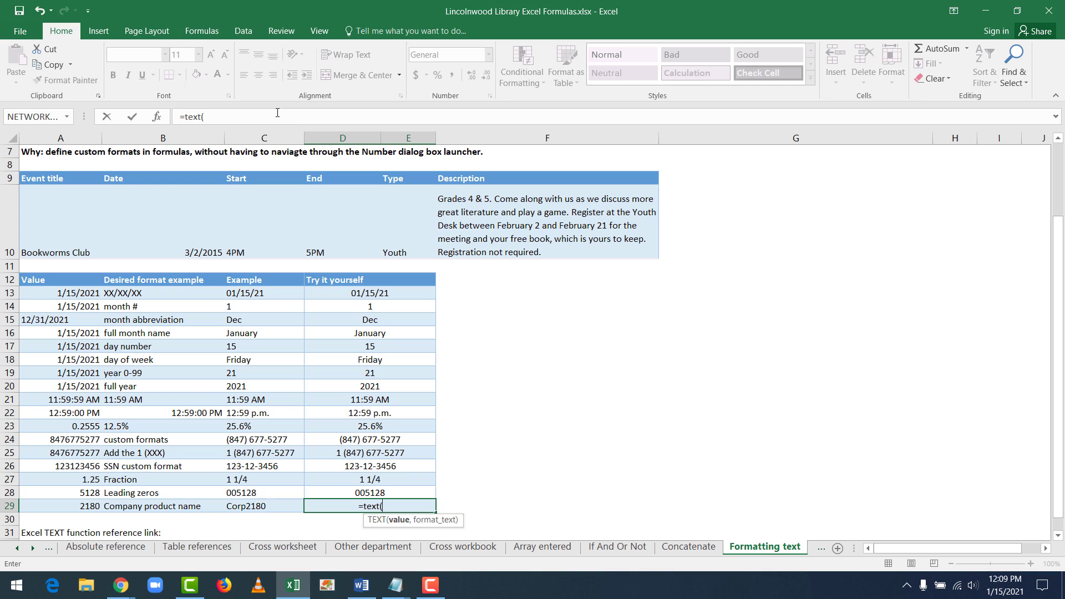
type("a")
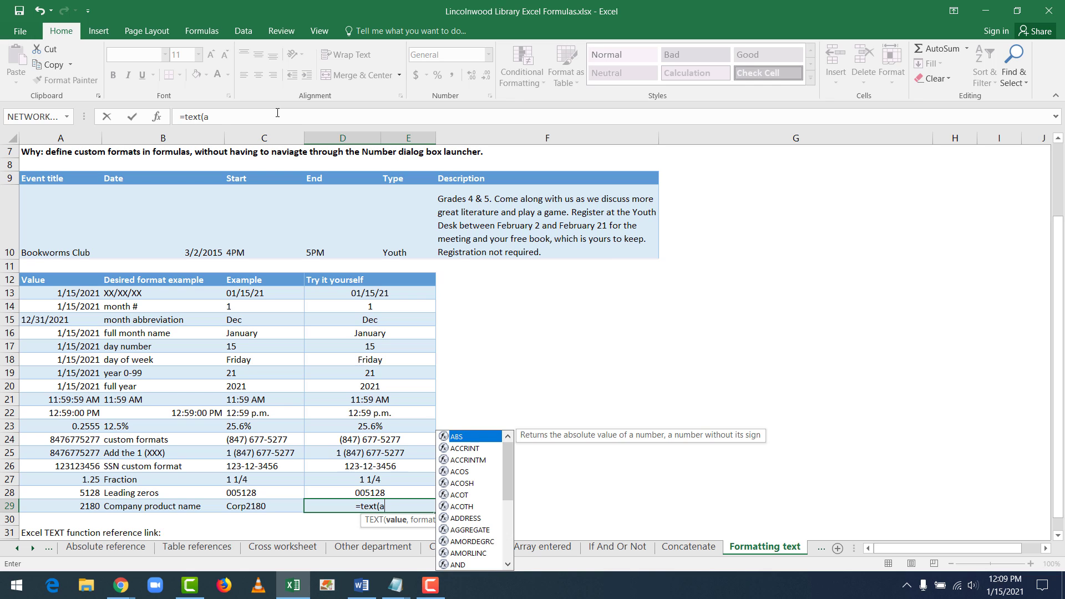
type("29")
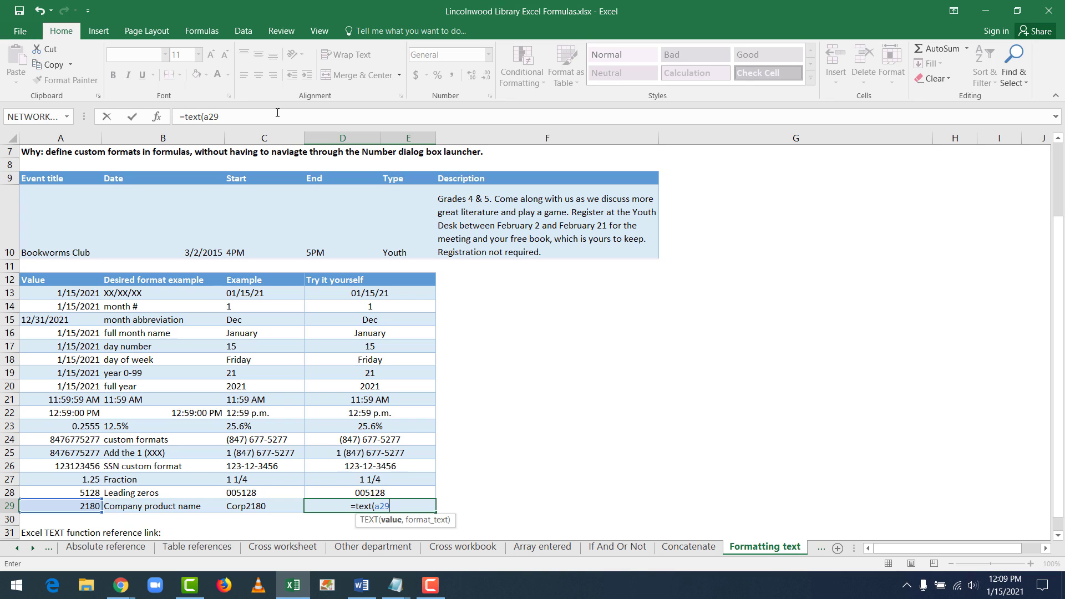
type(",\"Corp")
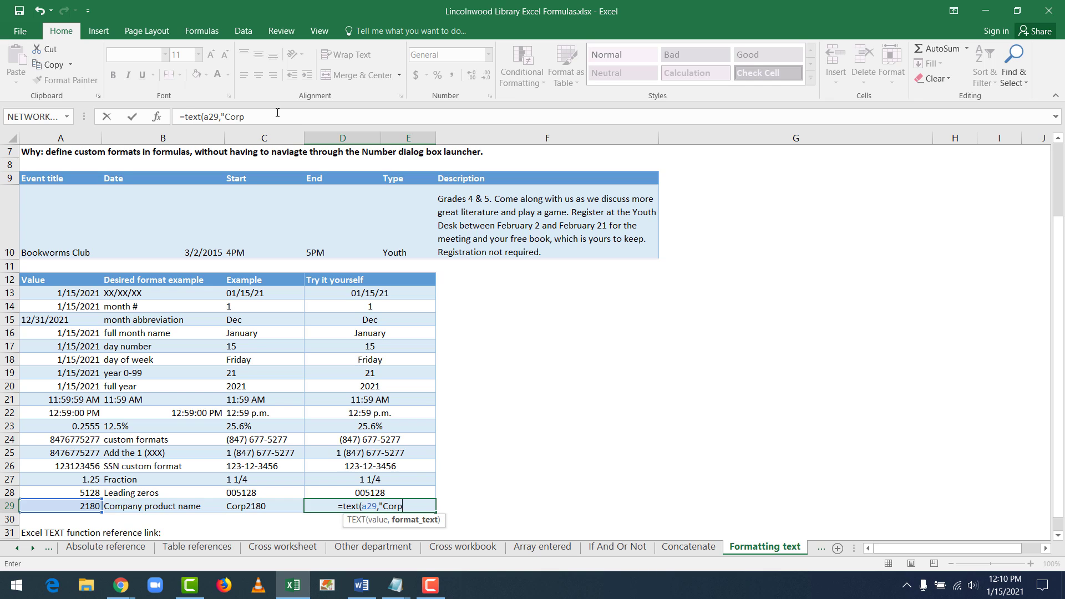
type("####\")")
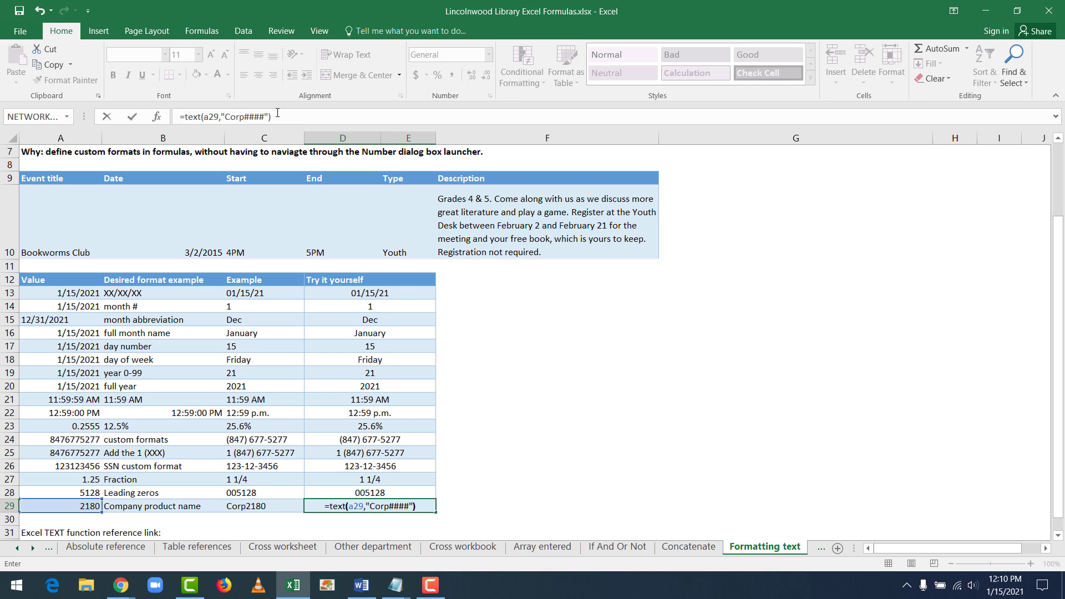
key("Return")
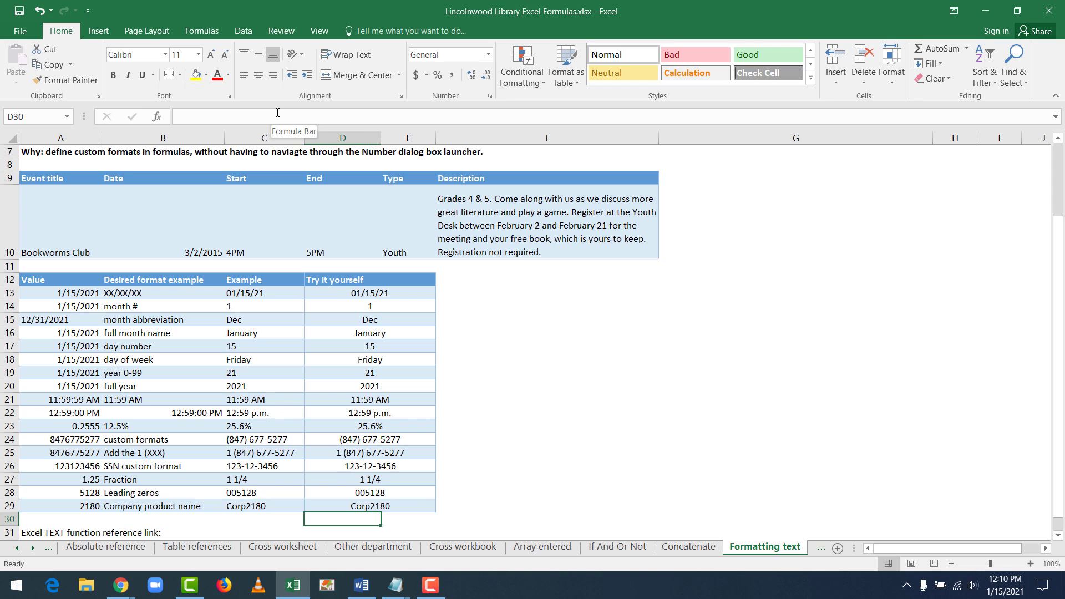
Look over the Bookworms Club event record in row 10, from the event title across to the description
key("Up")
key("Up")
key("Up")
key("Up")
key("Up")
key("Up")
key("Up")
key("Up")
key("Up")
key("Up")
key("Up")
key("Up")
key("Up")
key("Up")
key("Up")
key("Up")
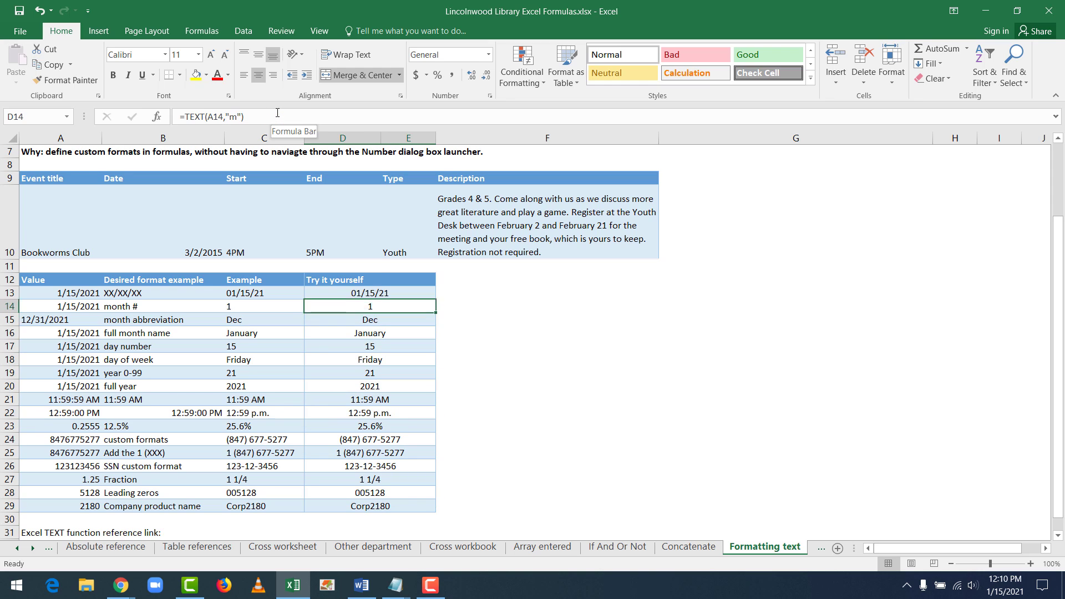
key("Up")
key("Up")
key("Up")
key("Up")
key("Left")
key("Left")
key("Left")
key("Right")
key("Right")
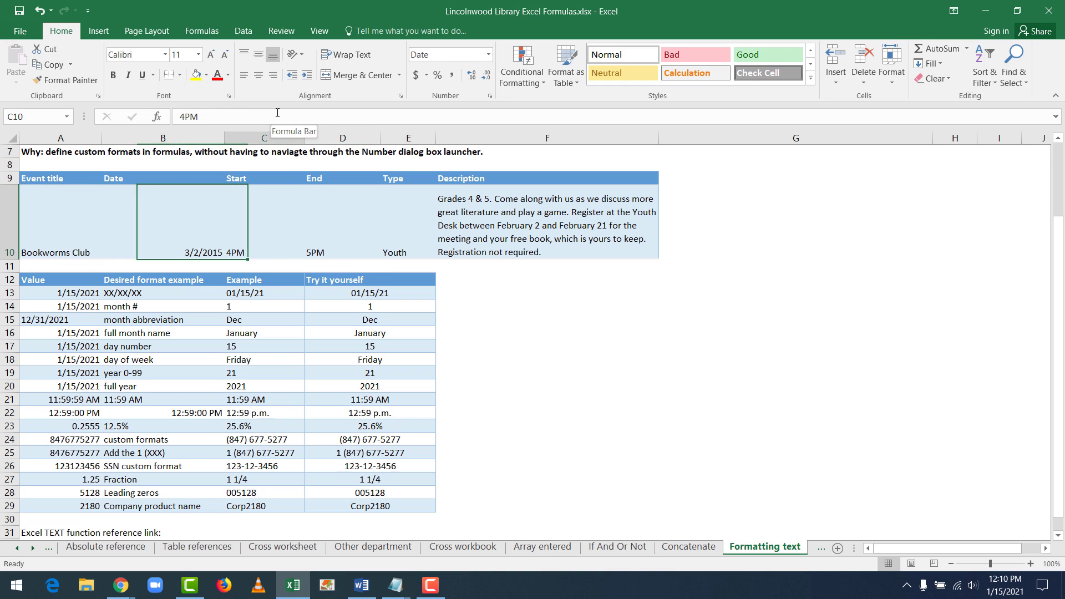
key("Right")
key("Right")
key("Right")
key("Left")
key("Left")
key("Left")
key("Left")
key("Left")
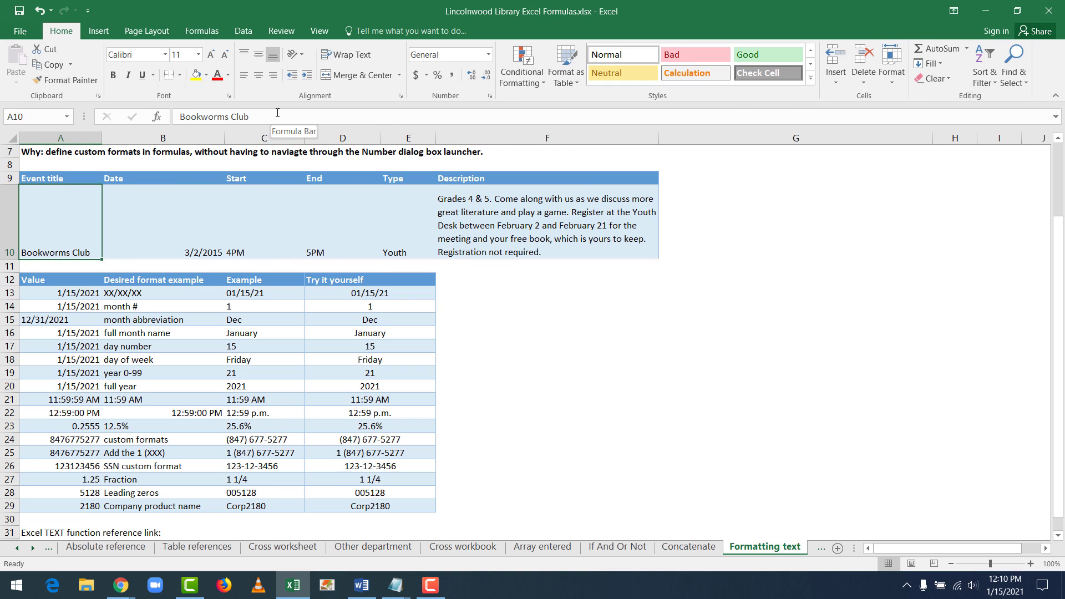
key("Right")
key("Right")
key("Right")
key("Right")
key("Right")
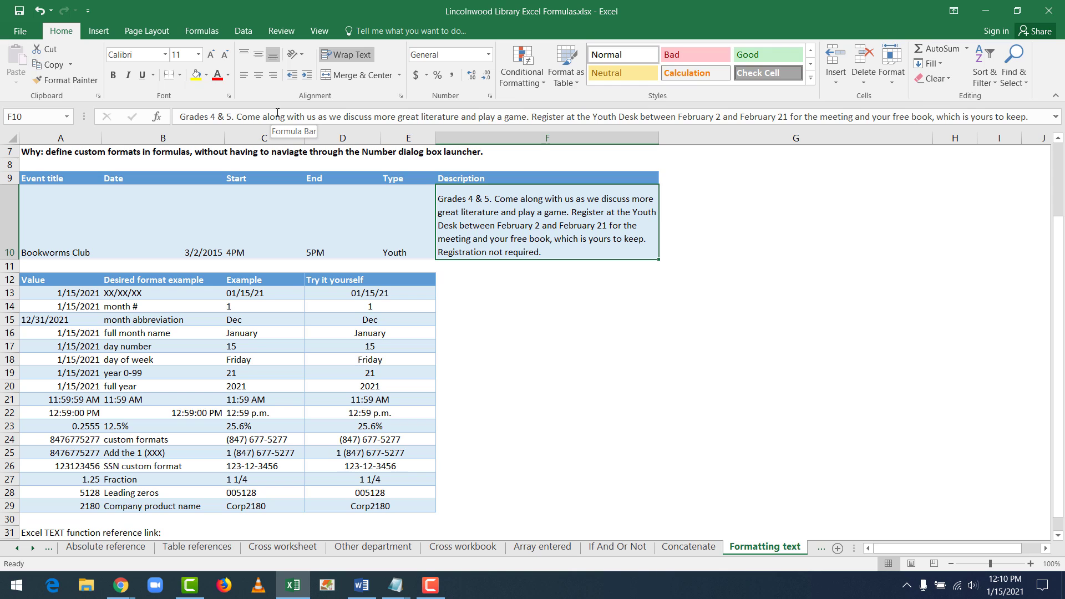
key("Left")
key("Left")
key("Left")
key("Left")
key("Left")
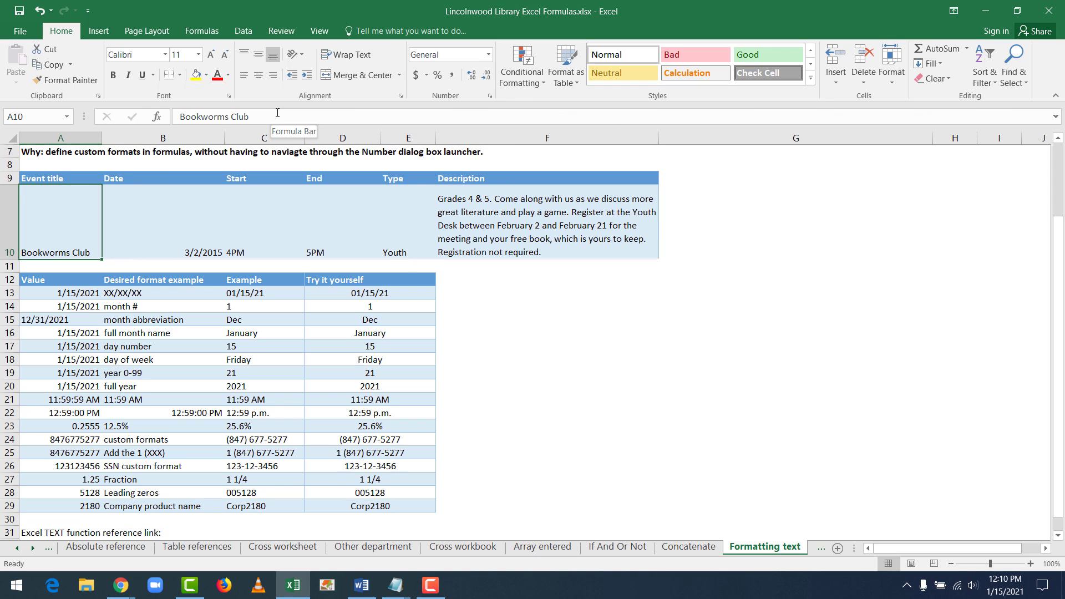
Examine the month abbreviation formulas in row 15, in both the Example and Try it yourself columns
key("Down")
key("Down")
key("Down")
key("Down")
key("Right")
key("Down")
key("Right")
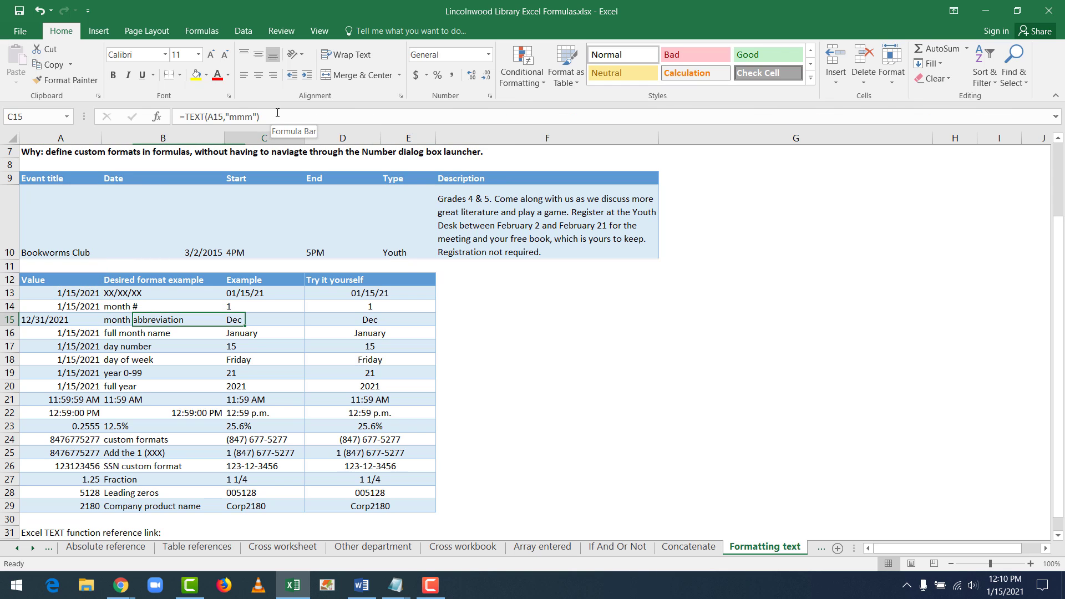
key("Right")
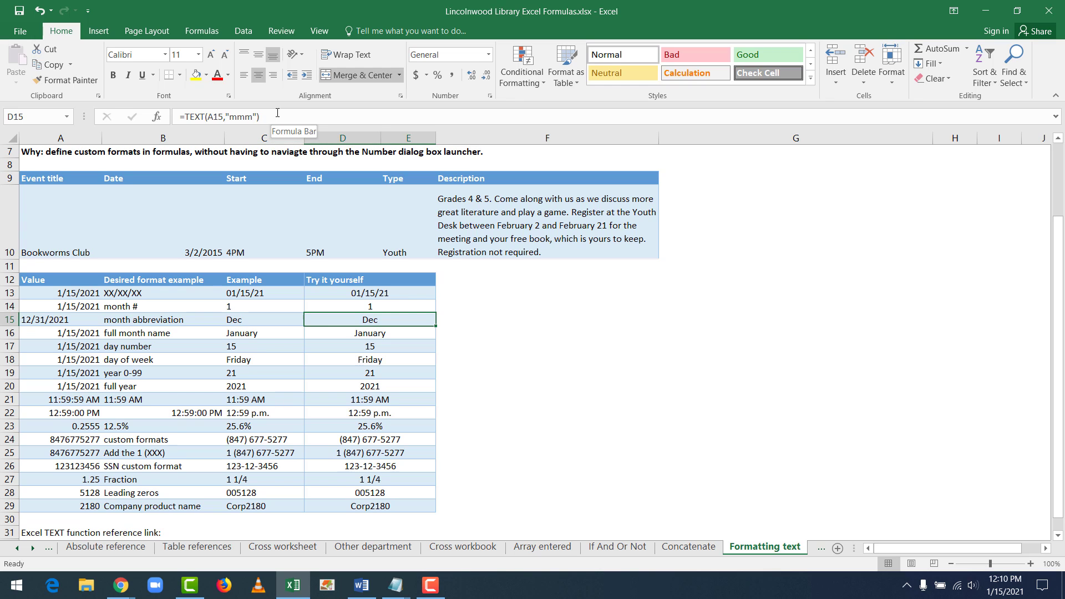
key("Right")
key("Right")
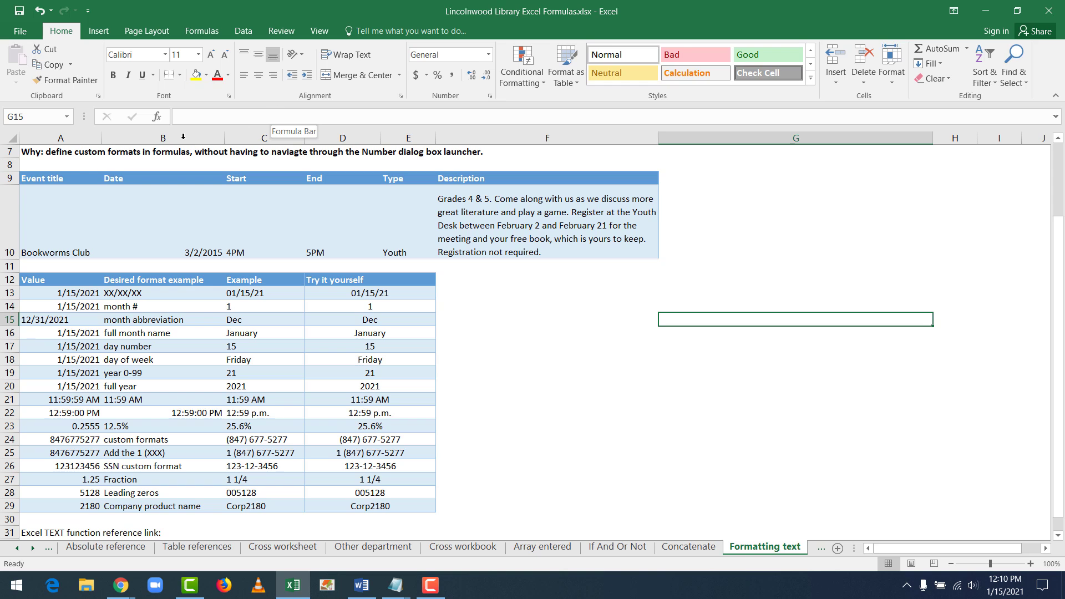
Open the Fixing text sheet and read its techniques in row 3 and usage notes in row 5
left_click(744, 552)
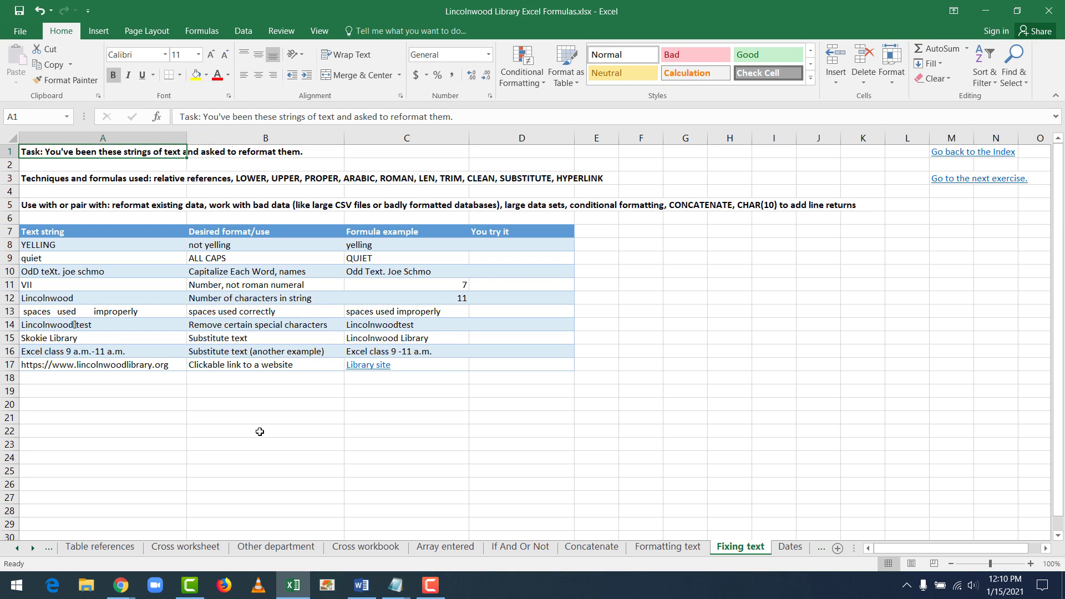
left_click(260, 431)
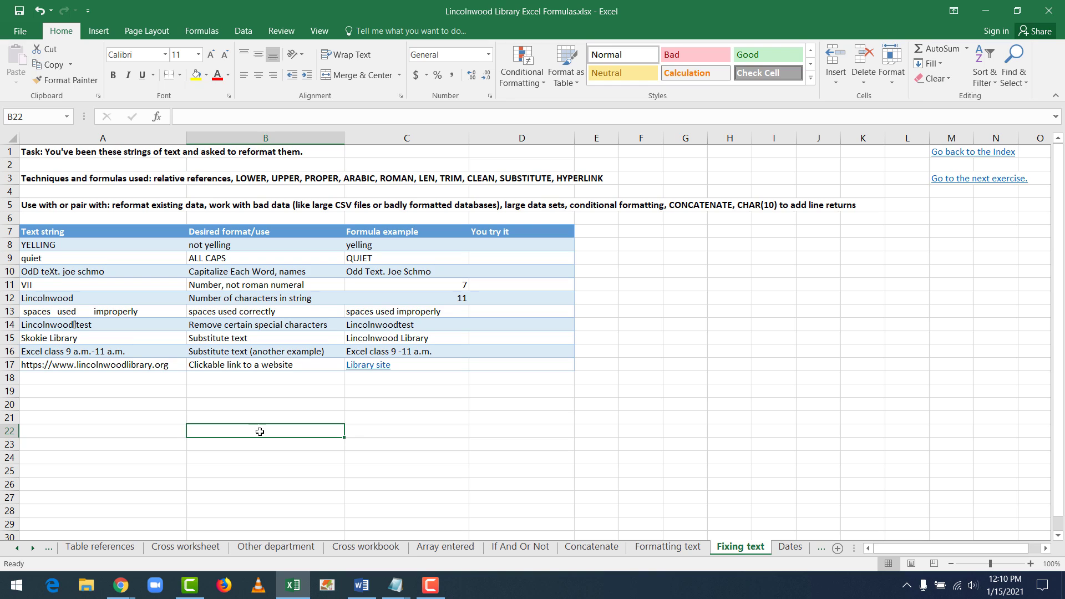
left_click(639, 177)
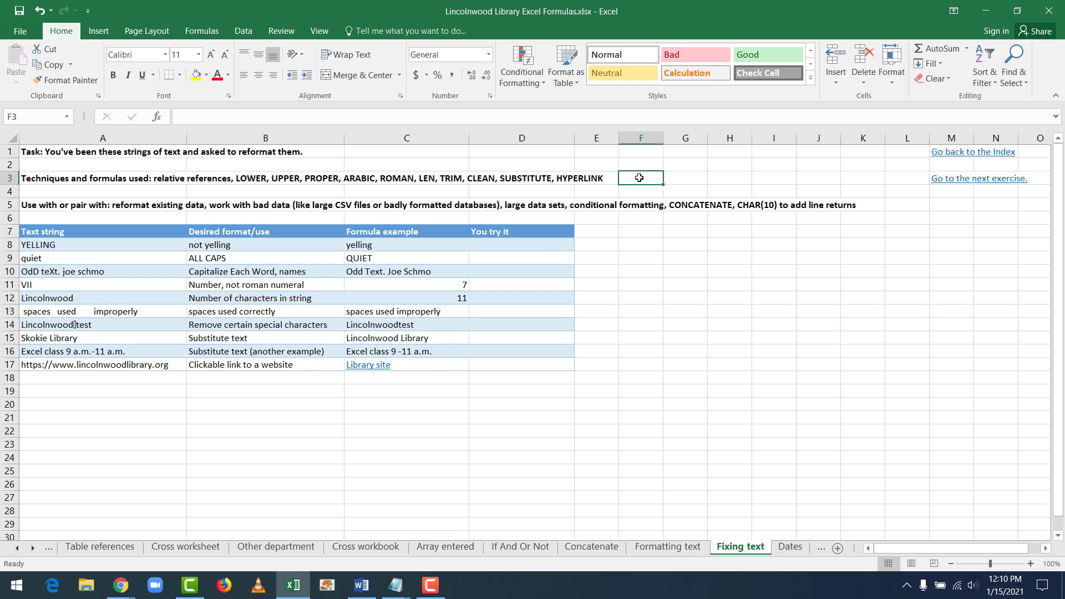
left_click(132, 209)
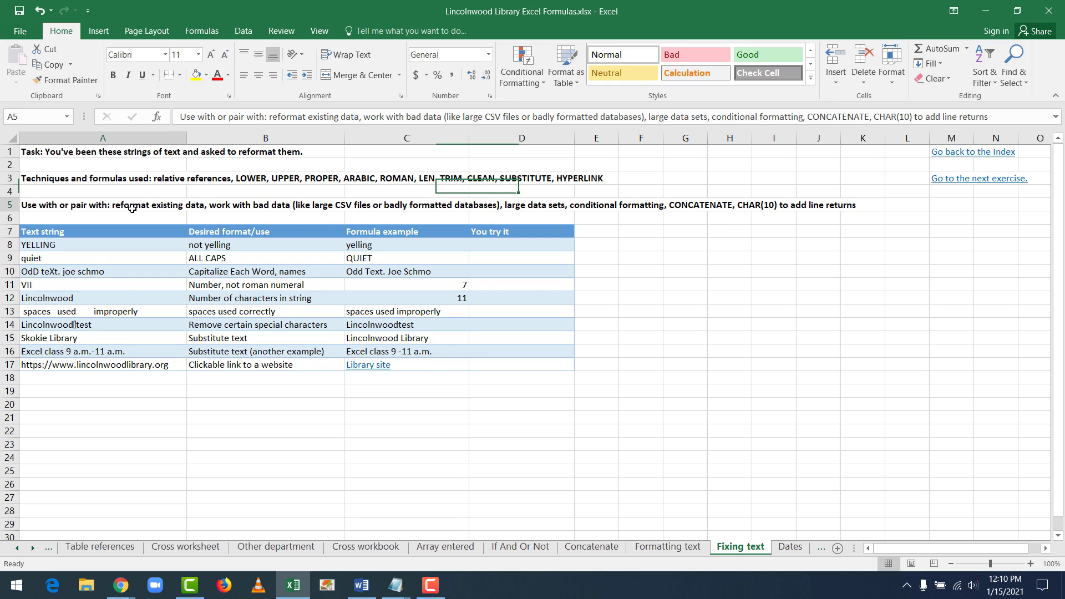
left_click(901, 206)
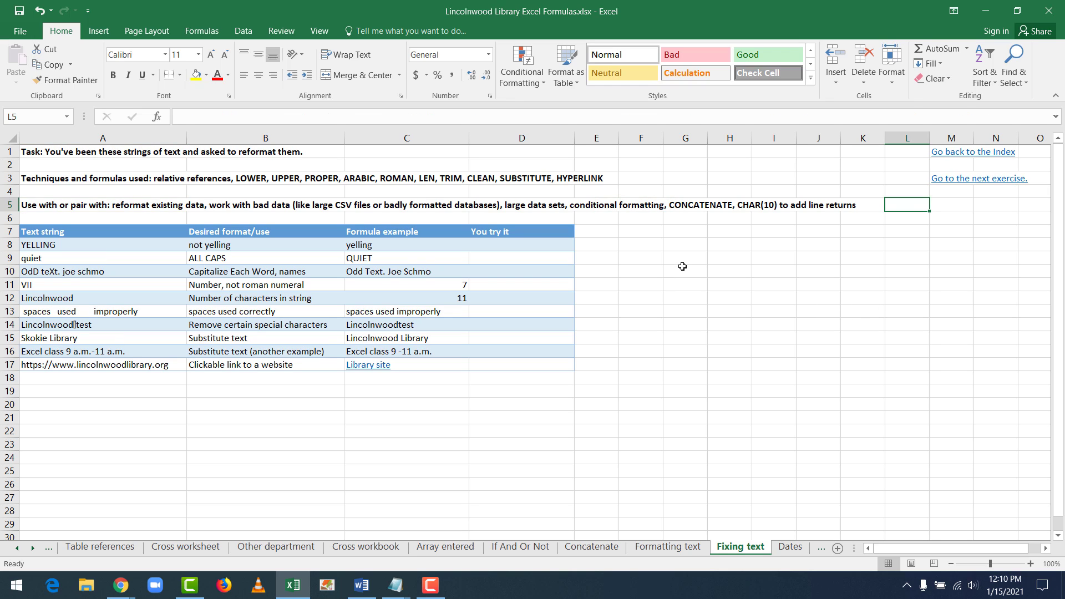
Enter the formula =lower(A8) in D8 to convert the YELLING text to lowercase
left_click(555, 249)
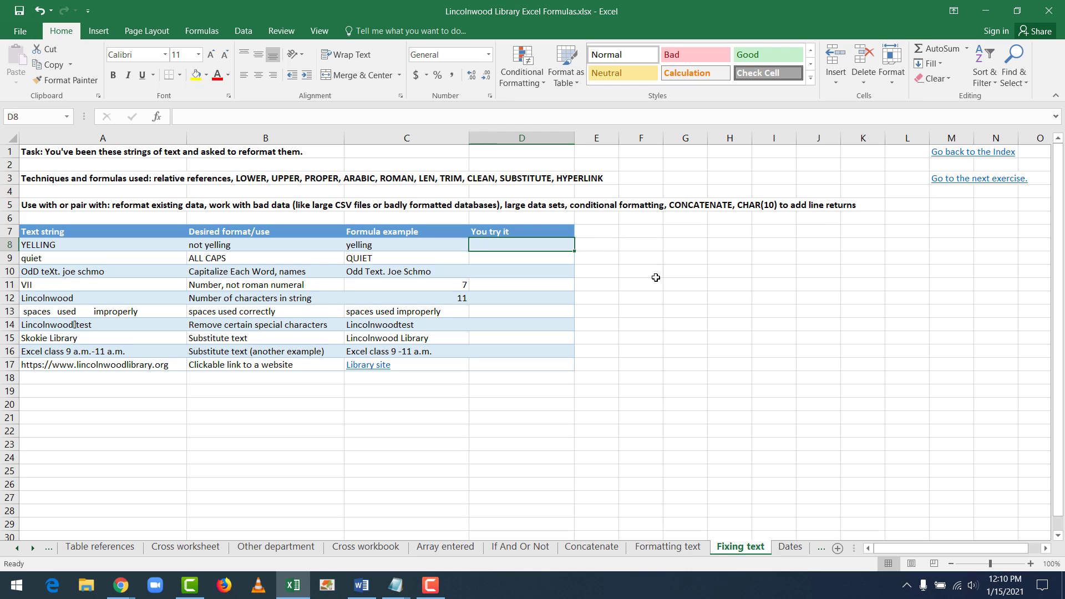
type("=")
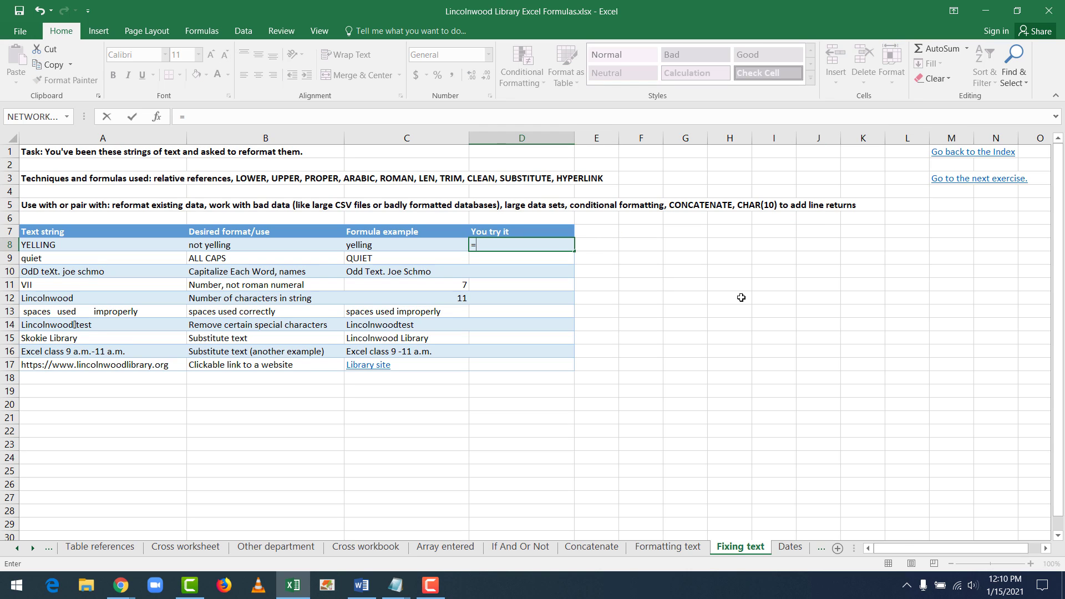
type("lower(")
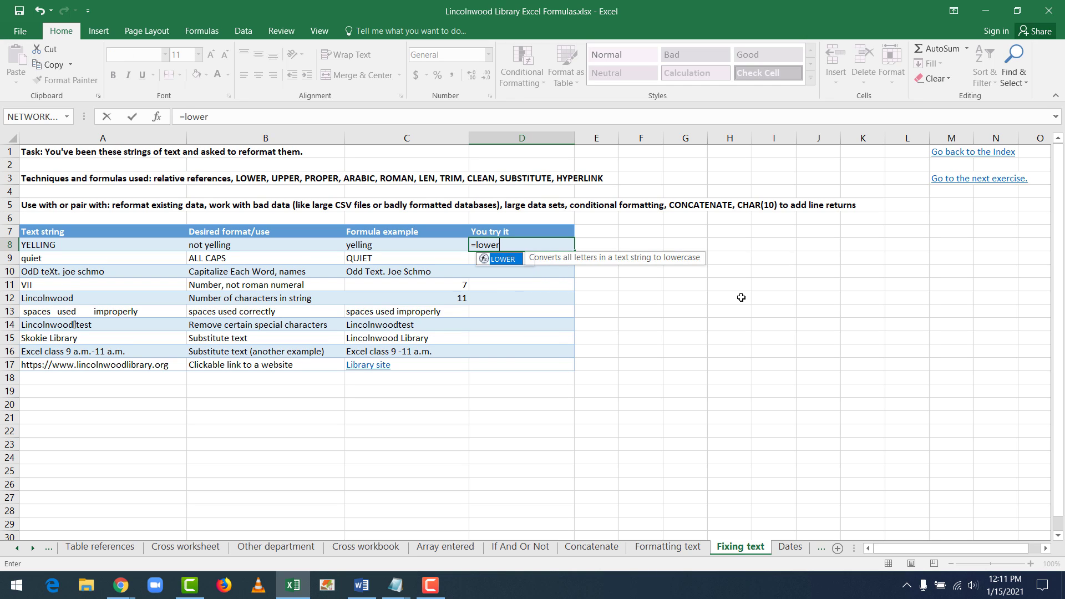
left_click(148, 244)
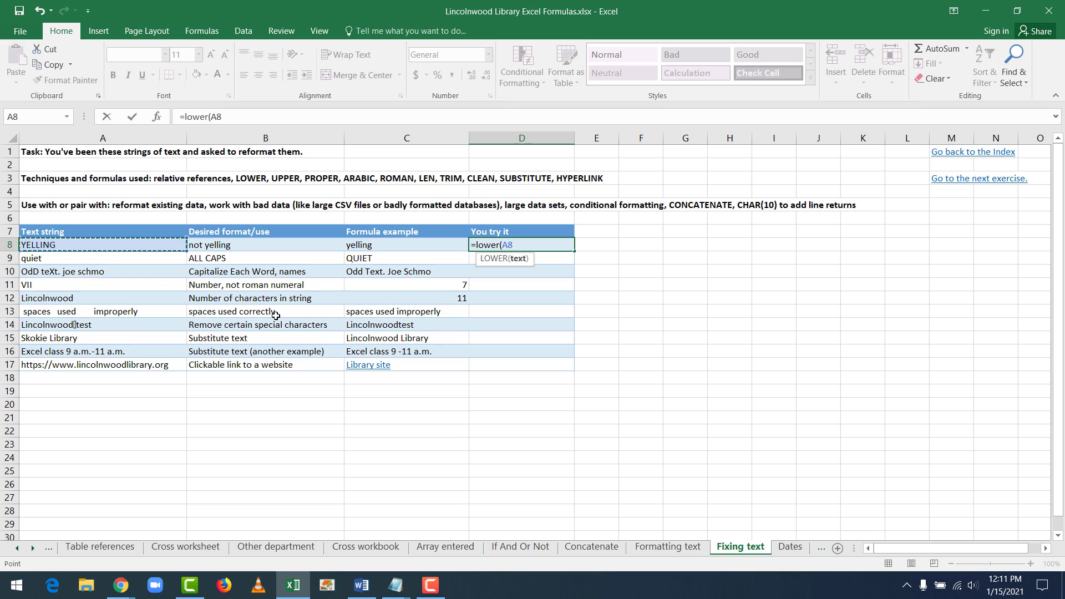
type(")")
key("Return")
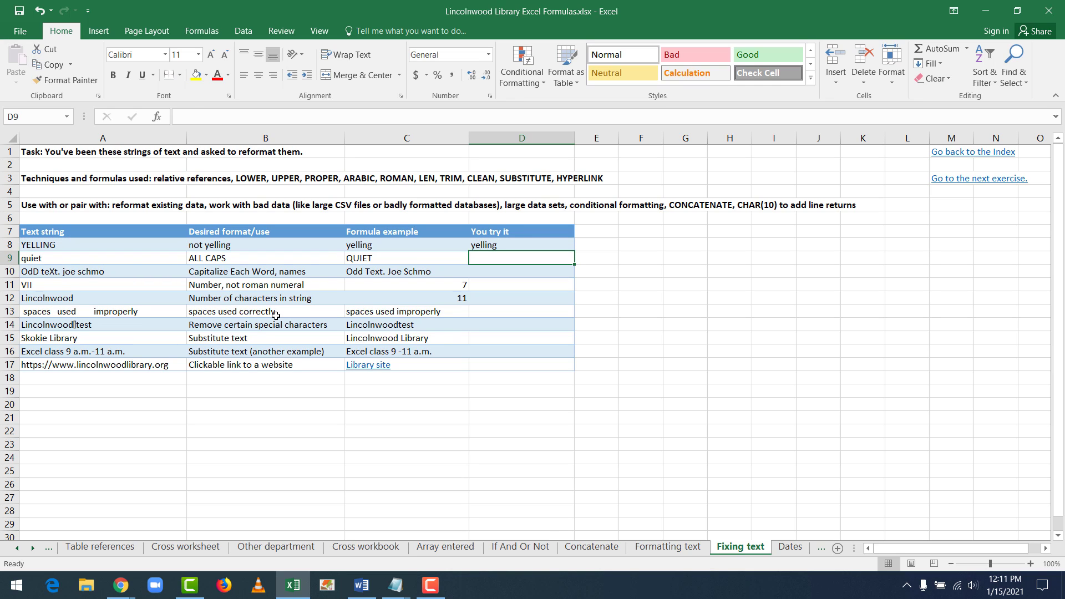
Enter the formula =upper(A9) in D9 to convert the text "quiet" to all capitals
type("=")
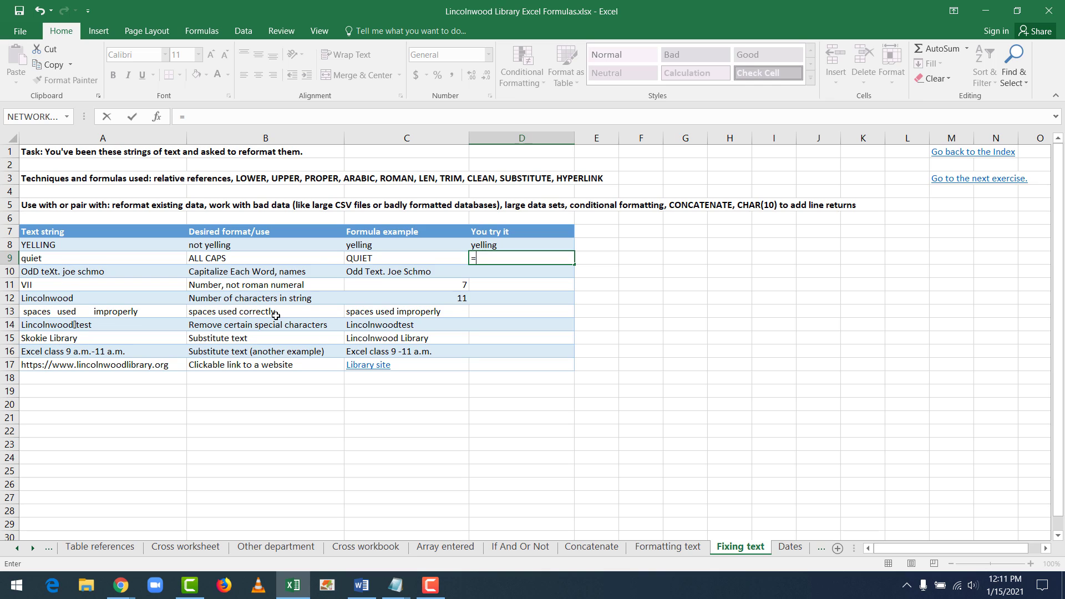
type("upper(")
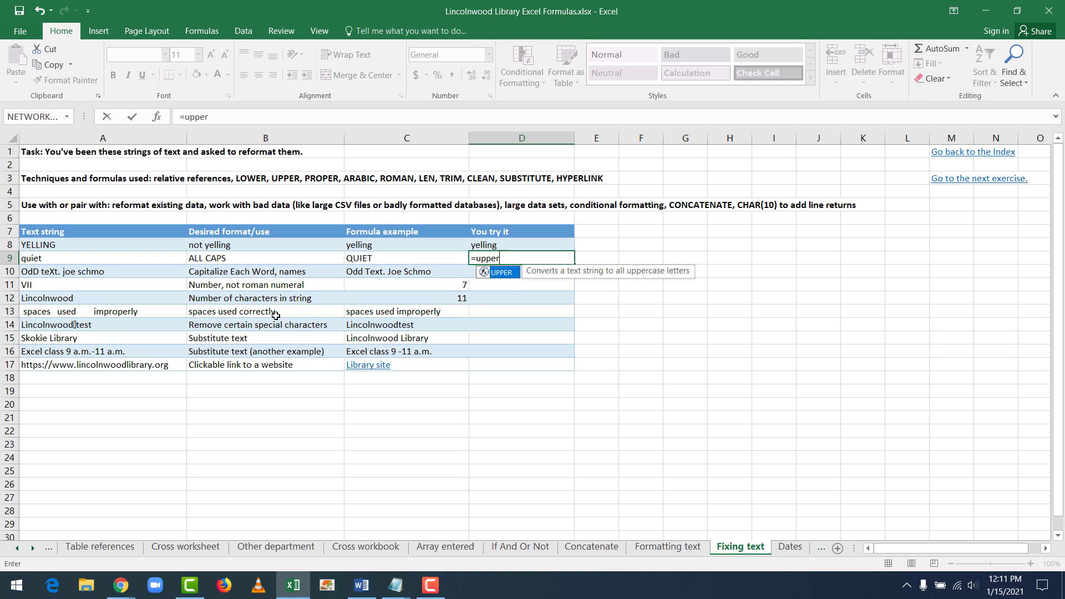
left_click(123, 262)
type(")")
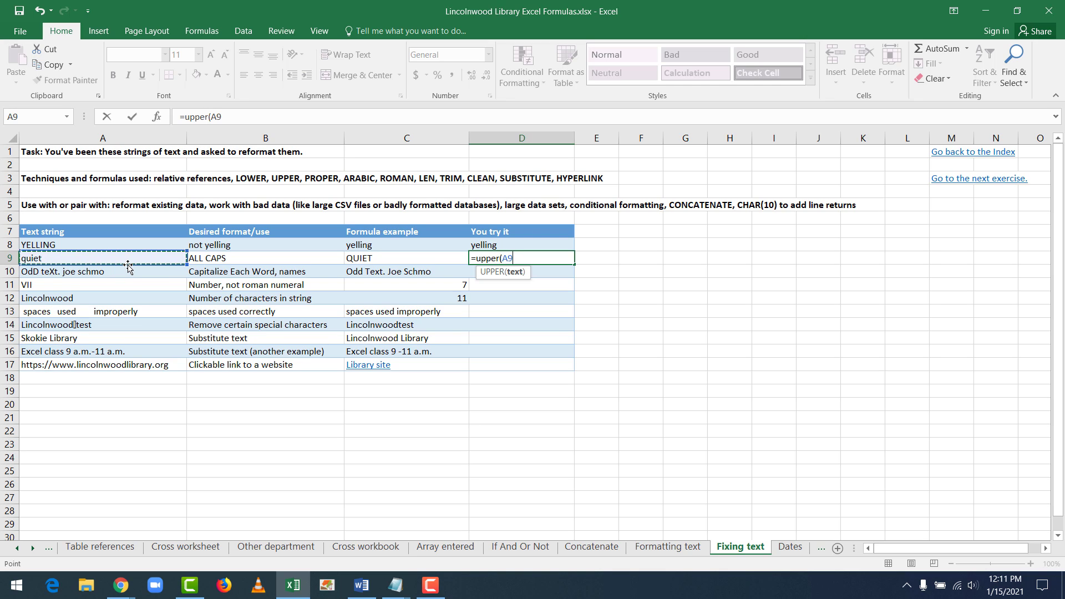
key("Return")
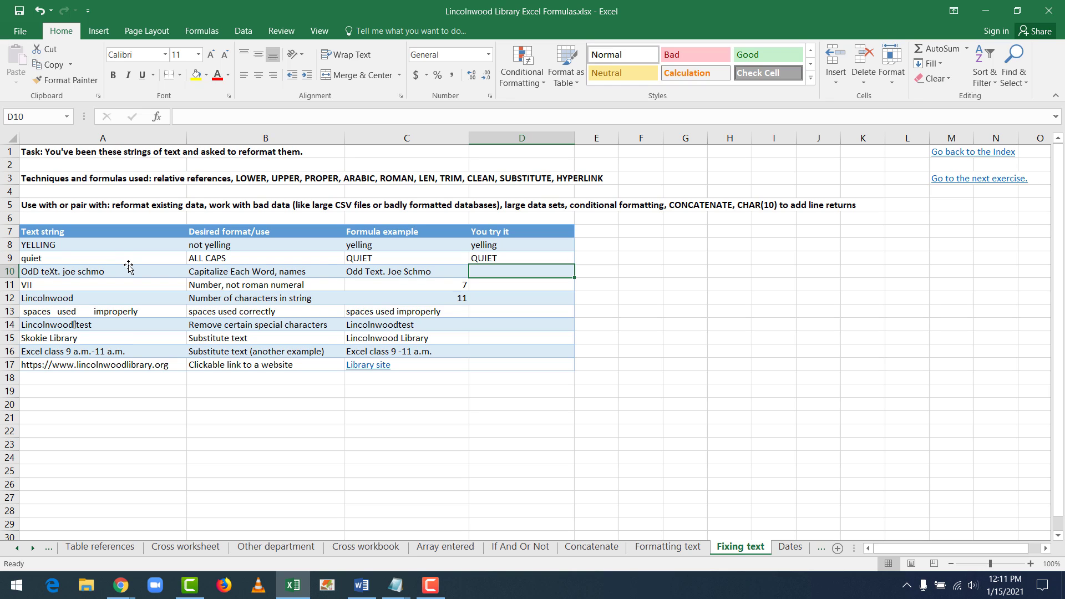
Enter the PROPER formula in D10, referencing A10, to capitalize each word of the text string
type("=")
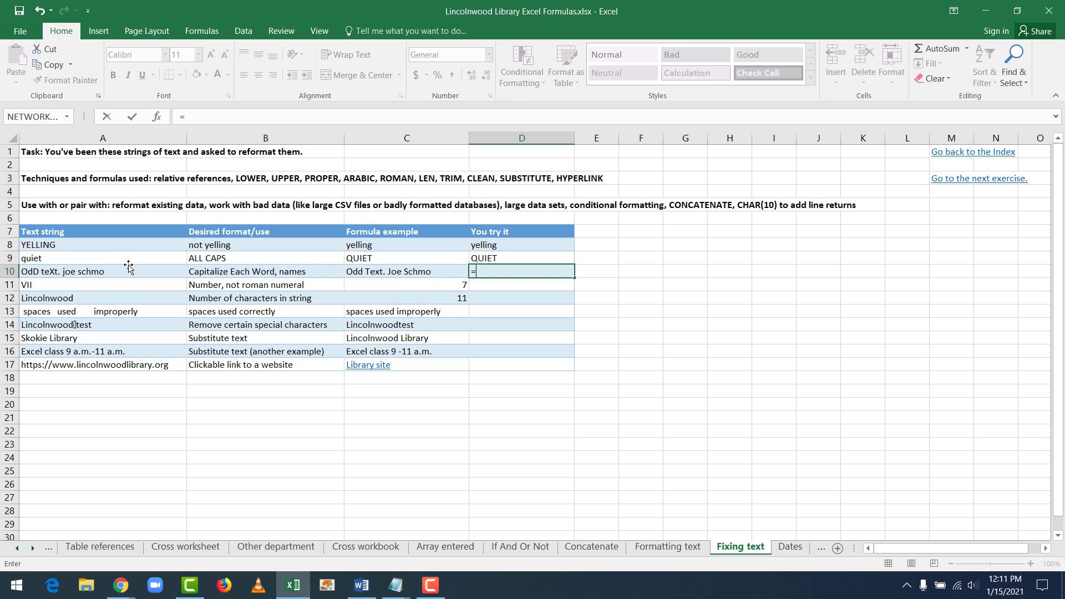
type("proper(")
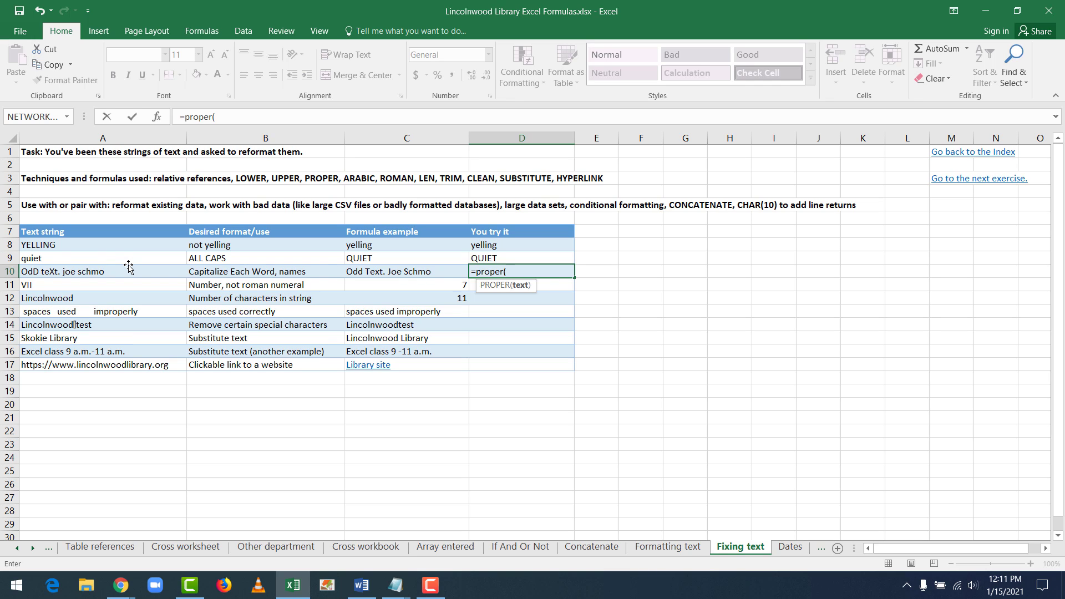
left_click(127, 271)
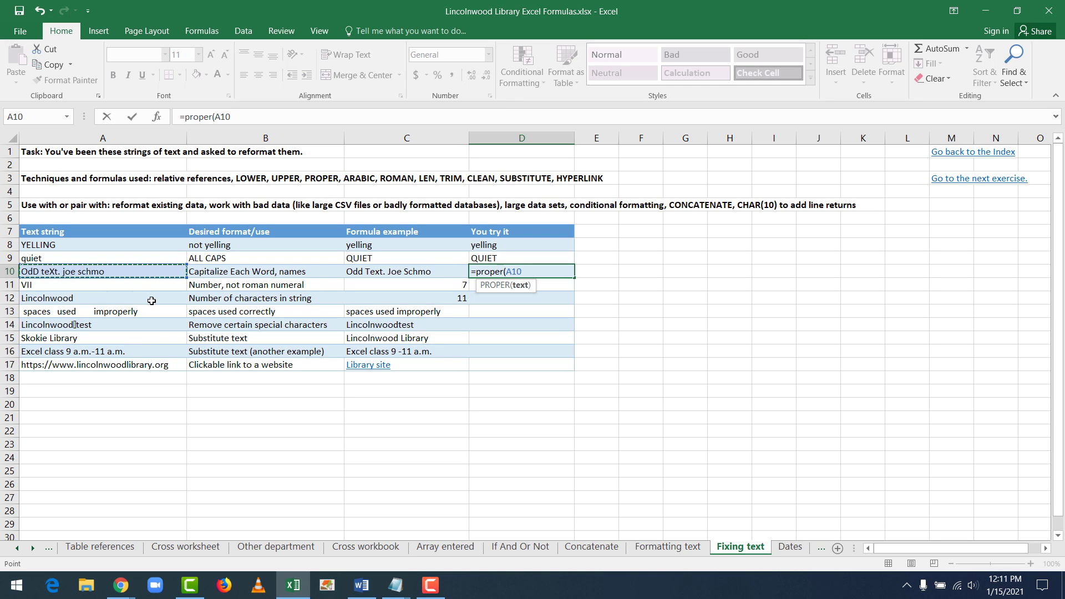
key("Return")
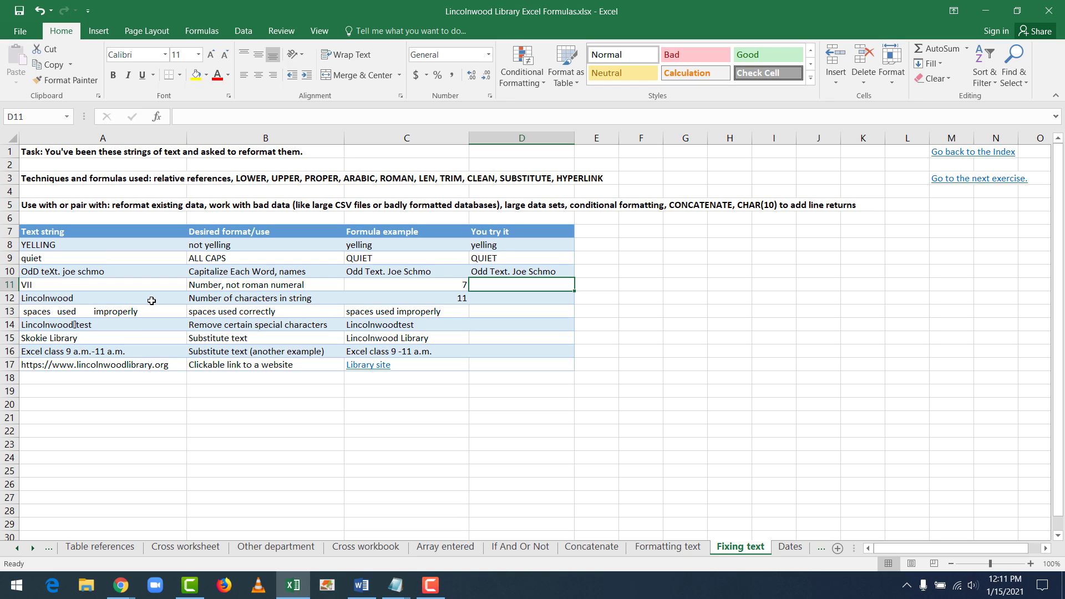
Enter the formula =arabic(A11) in D11 to convert the Roman numeral VII to a number
key("Left")
key("Right")
type("=")
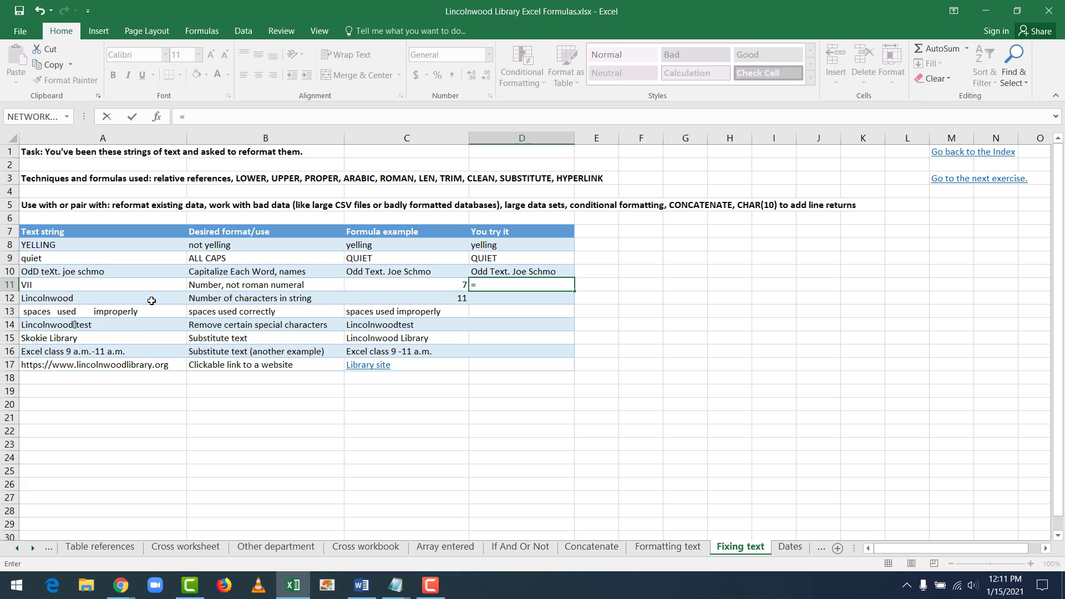
type("arab")
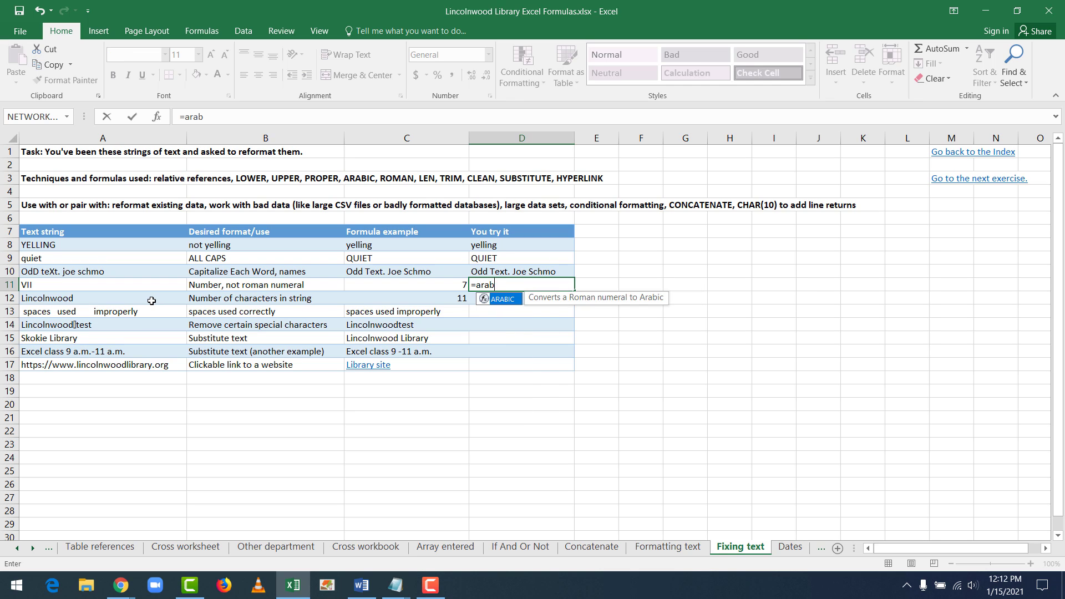
type("ic(")
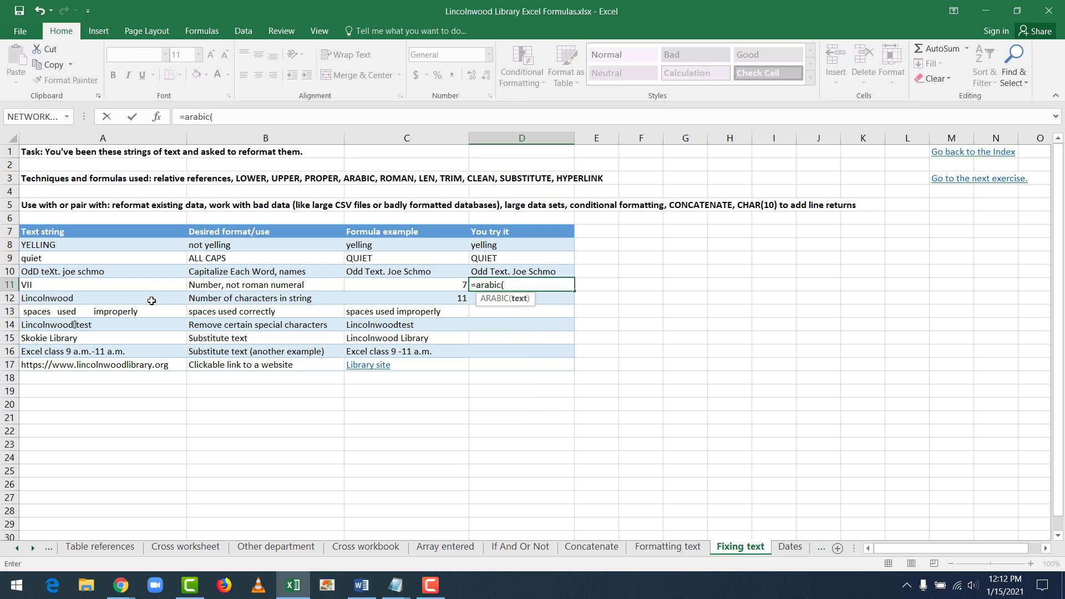
left_click(134, 284)
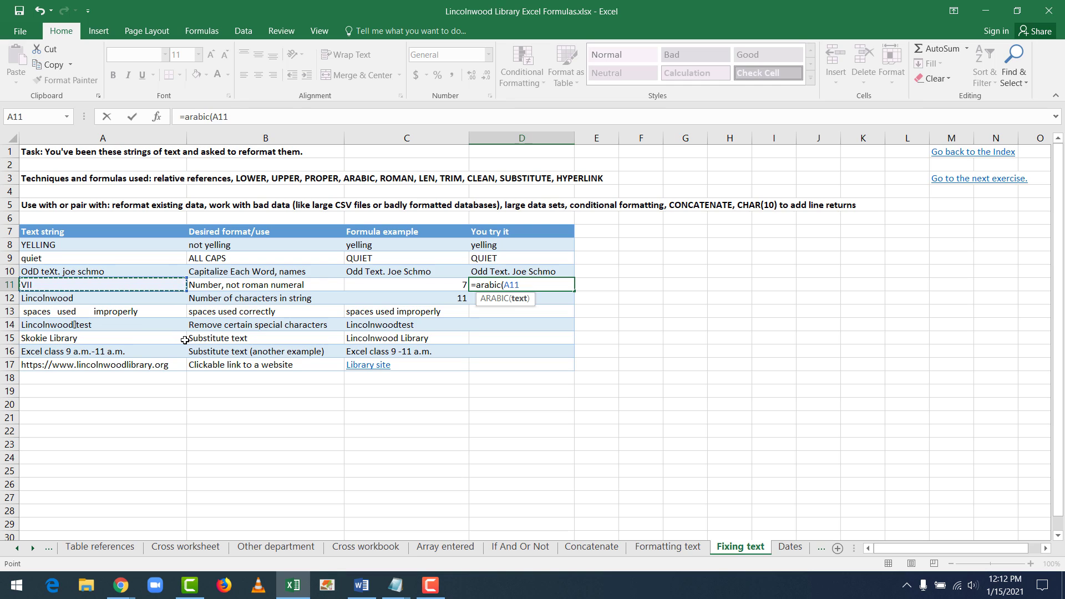
type(")")
key("Return")
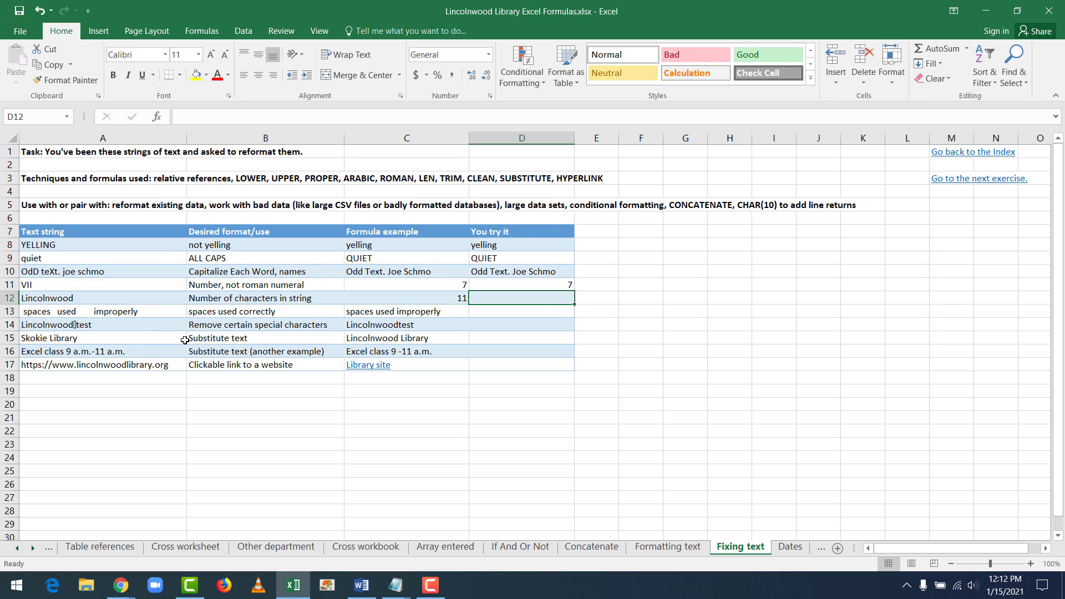
Compare the Roman numeral in A11 with the ARABIC formula cell in D11
key("Up")
key("Left")
key("Left")
key("Left")
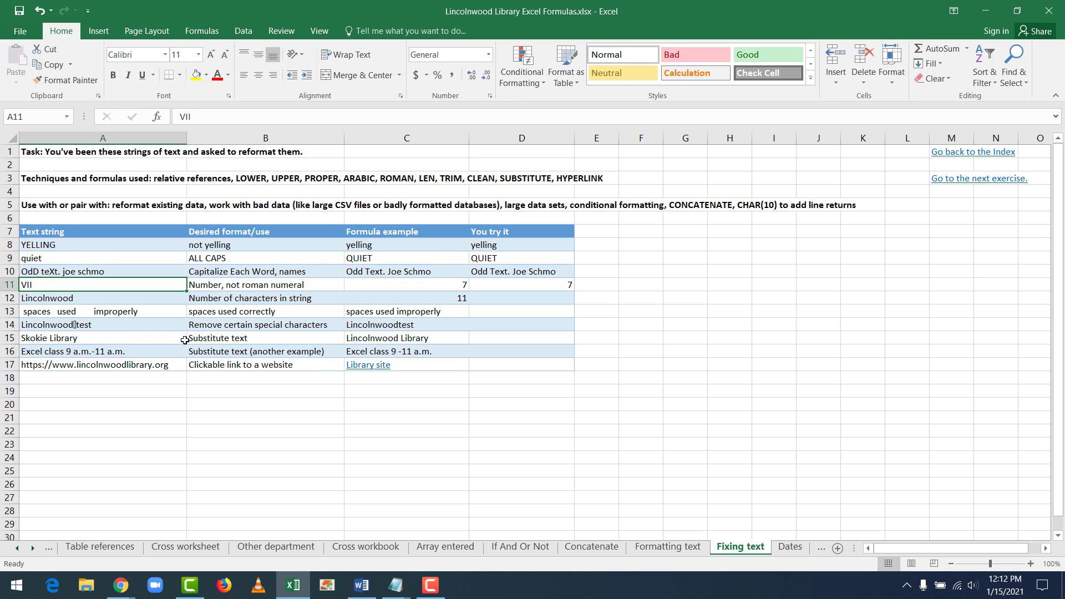
key("Right")
key("Right")
key("Right")
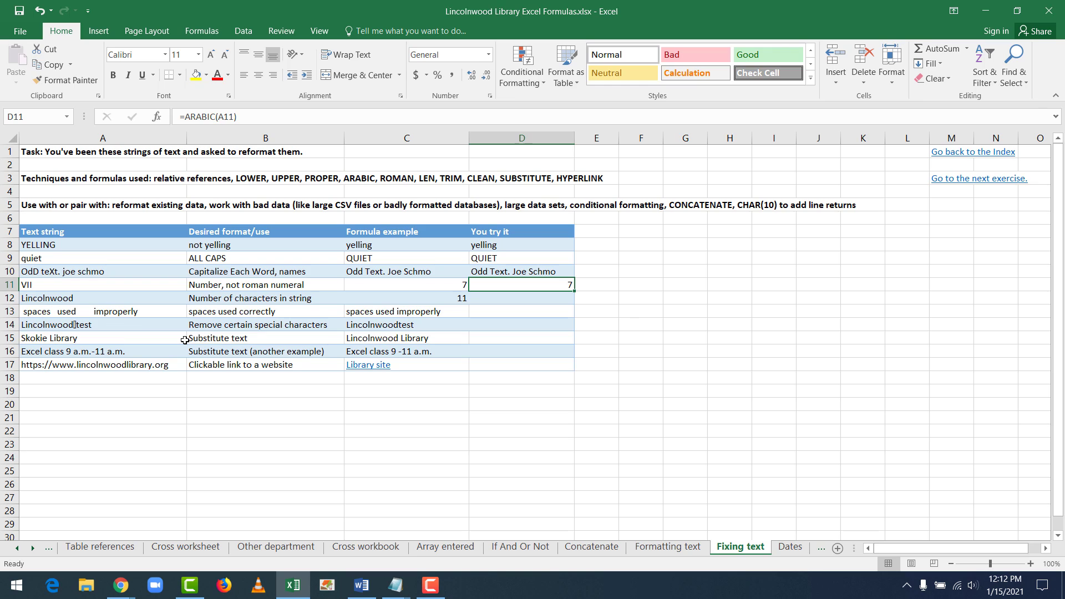
Enter the formula =len(A12) in D12 to count the characters in the Lincolnwood text string
key("Down")
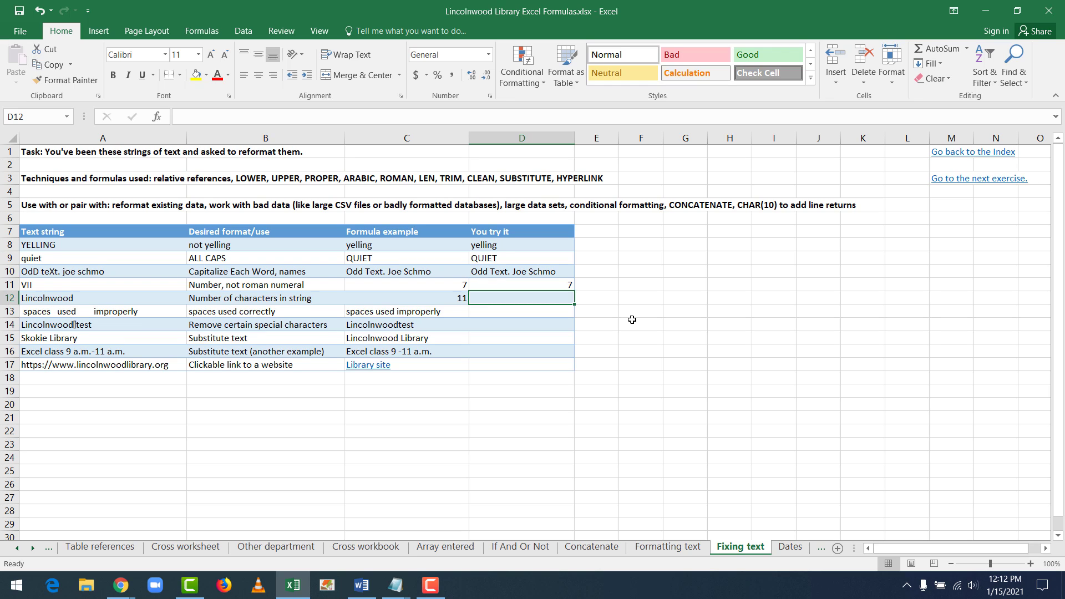
type("=")
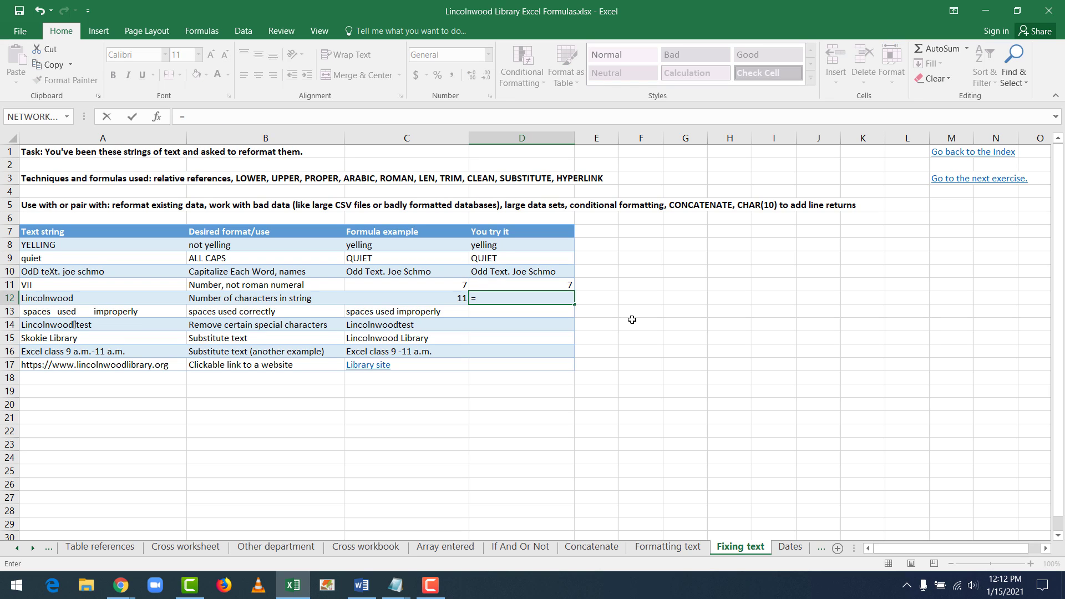
type("len")
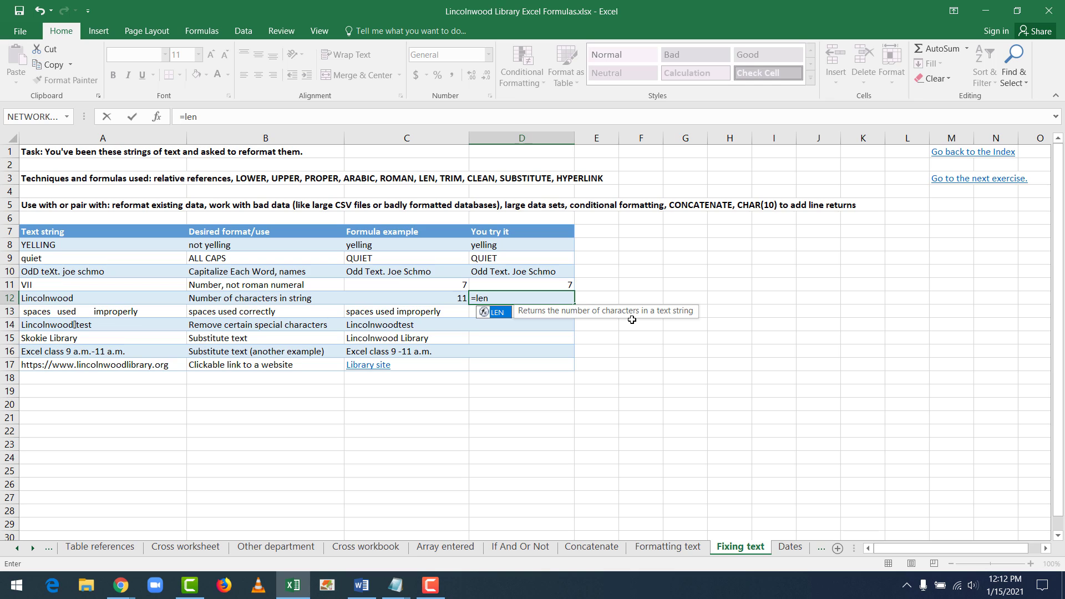
type("(")
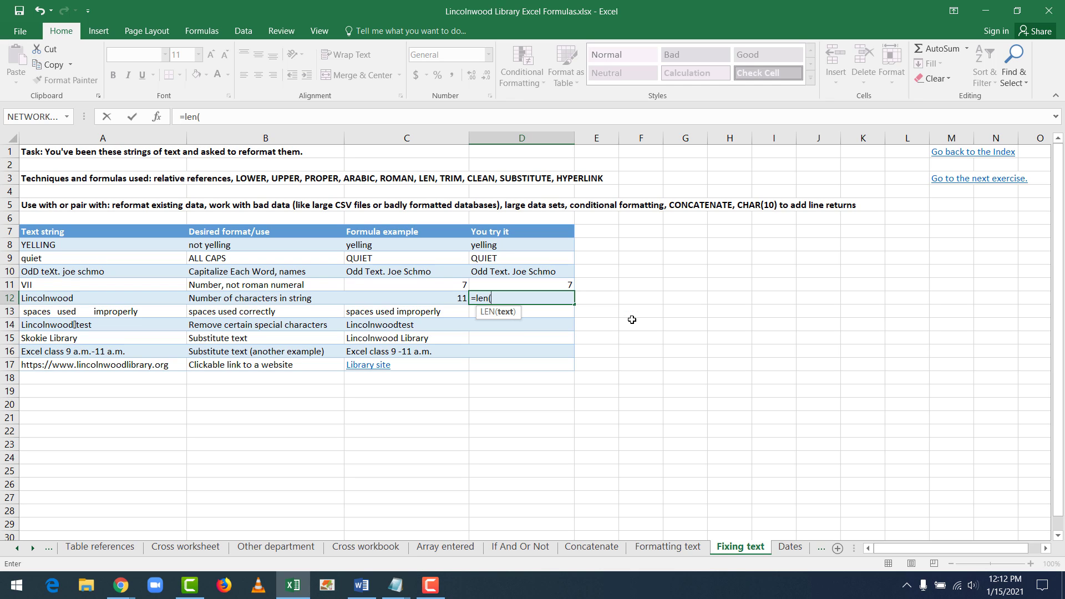
left_click(62, 299)
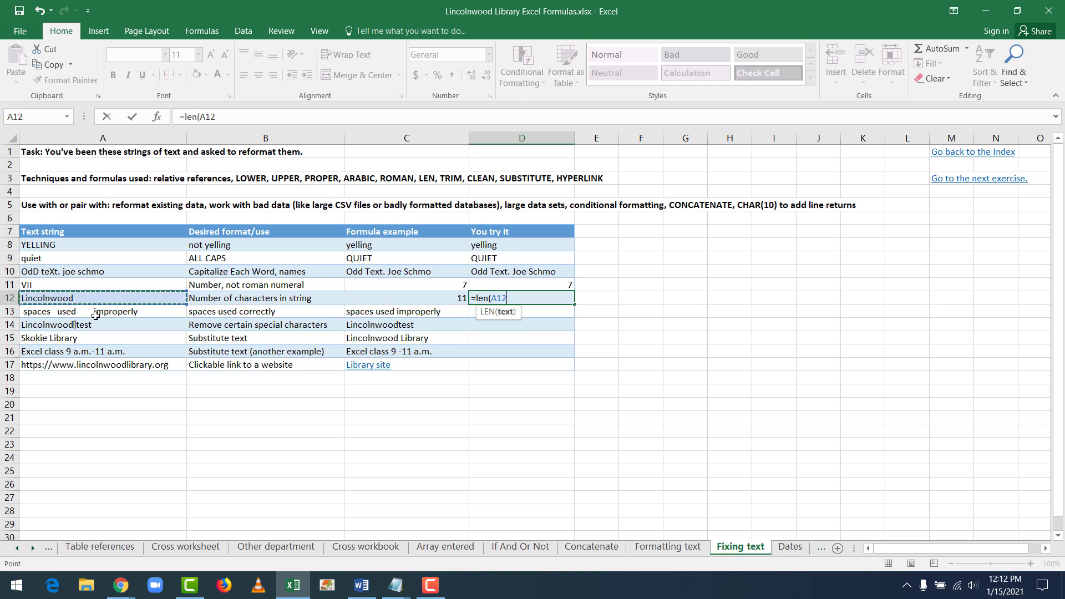
type(")")
key("Return")
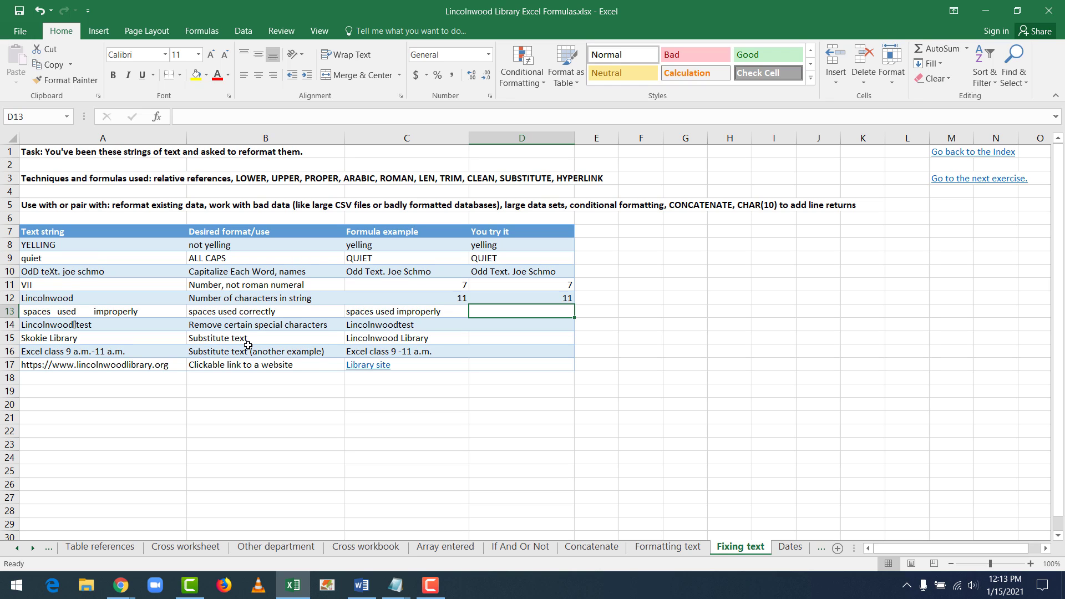
Enter the TRIM formula in D13, referencing A13, to remove the improper extra spaces
key("Left")
key("Right")
type("=")
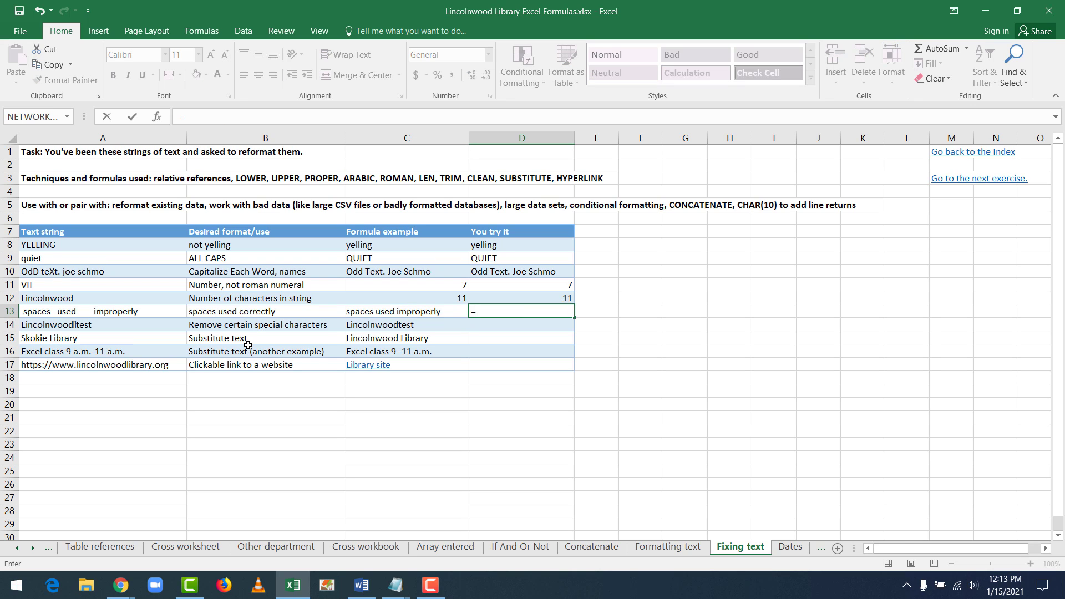
type("trim(")
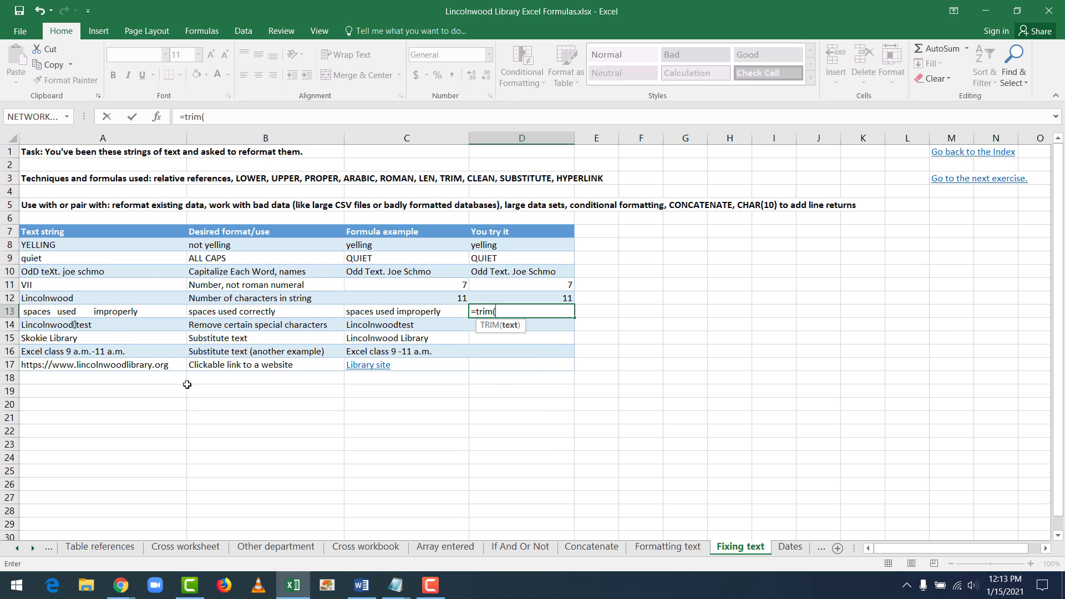
left_click(105, 313)
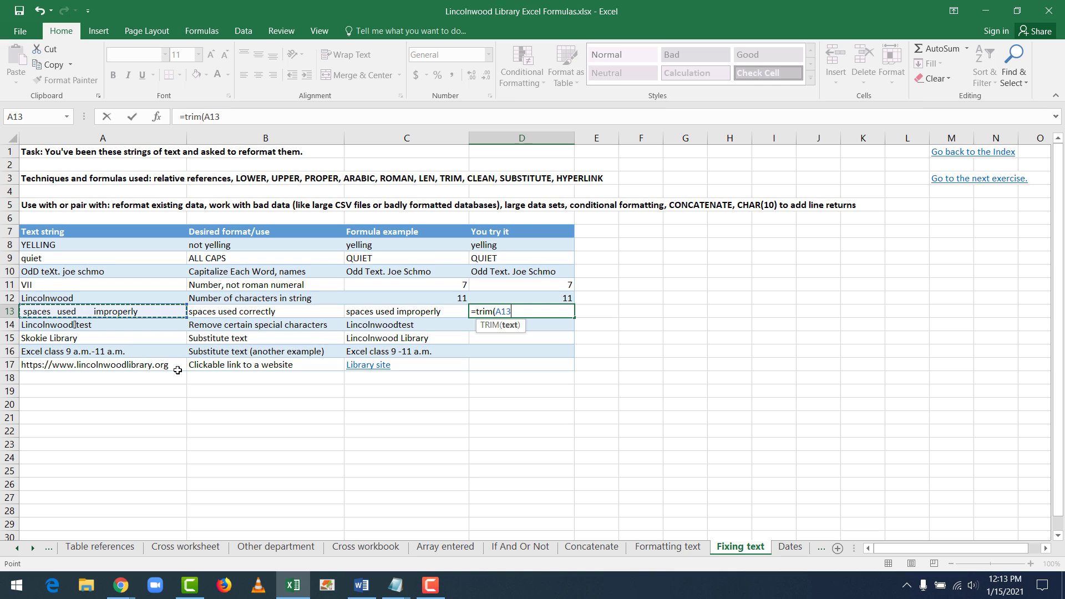
key("ctrl+Return")
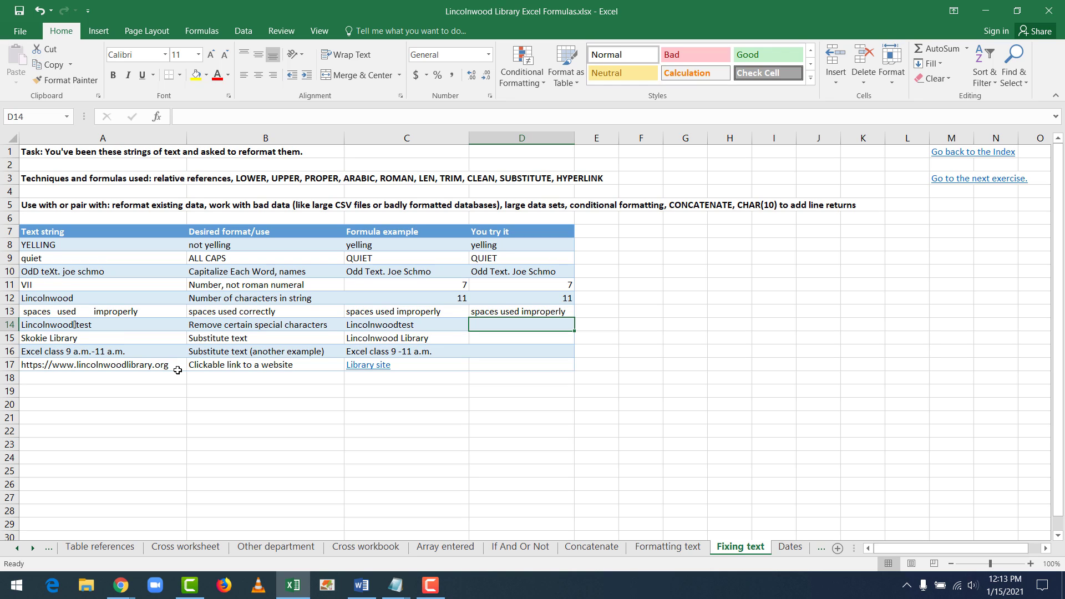
Enter the formula =clean(A14) in D14 to remove the special character from the text string
type("=")
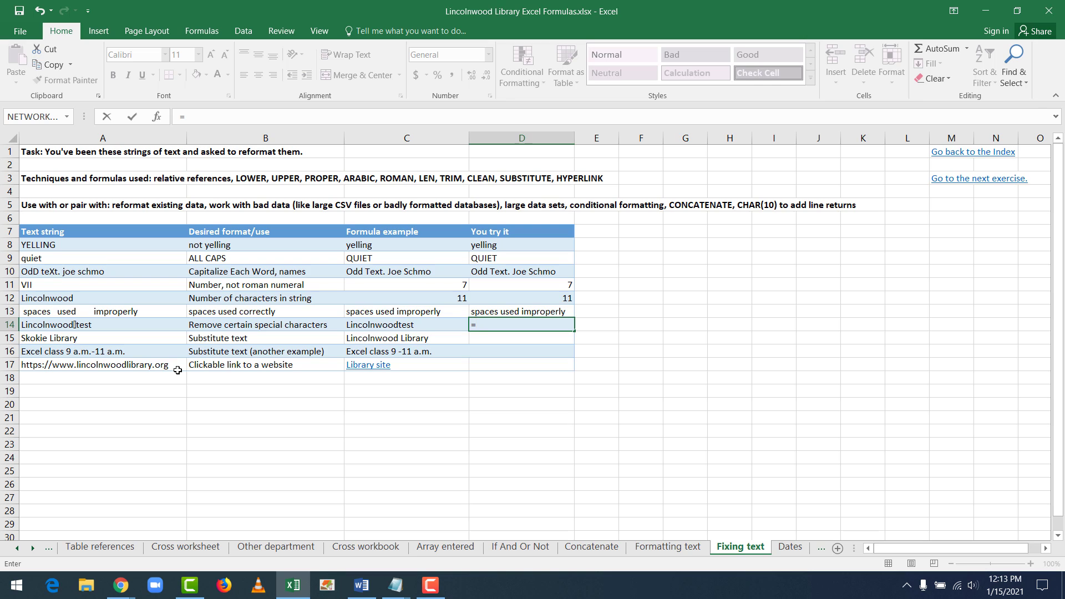
type("clean(")
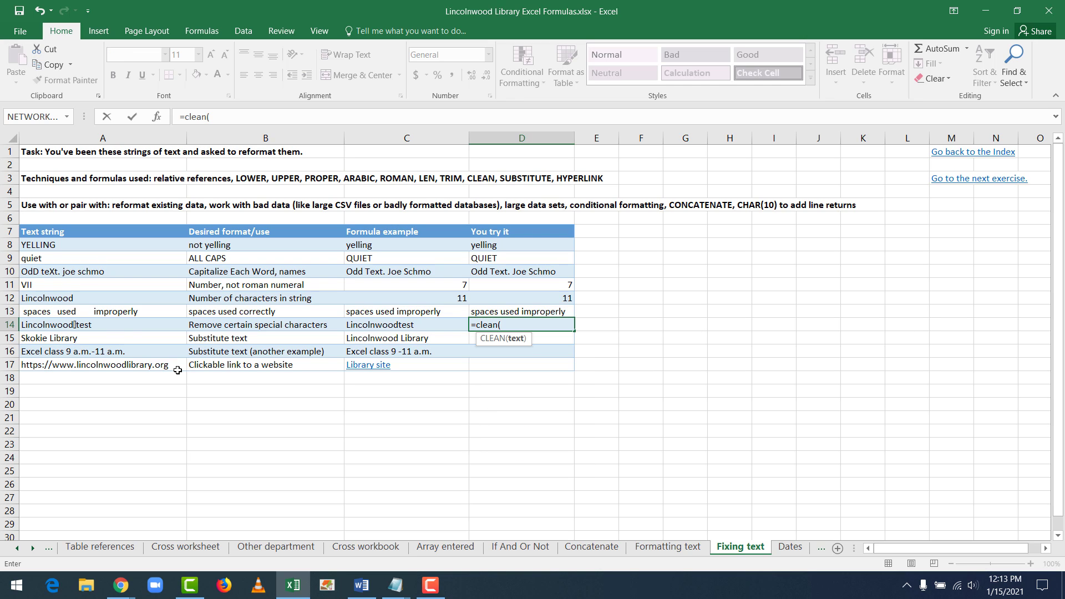
left_click(122, 326)
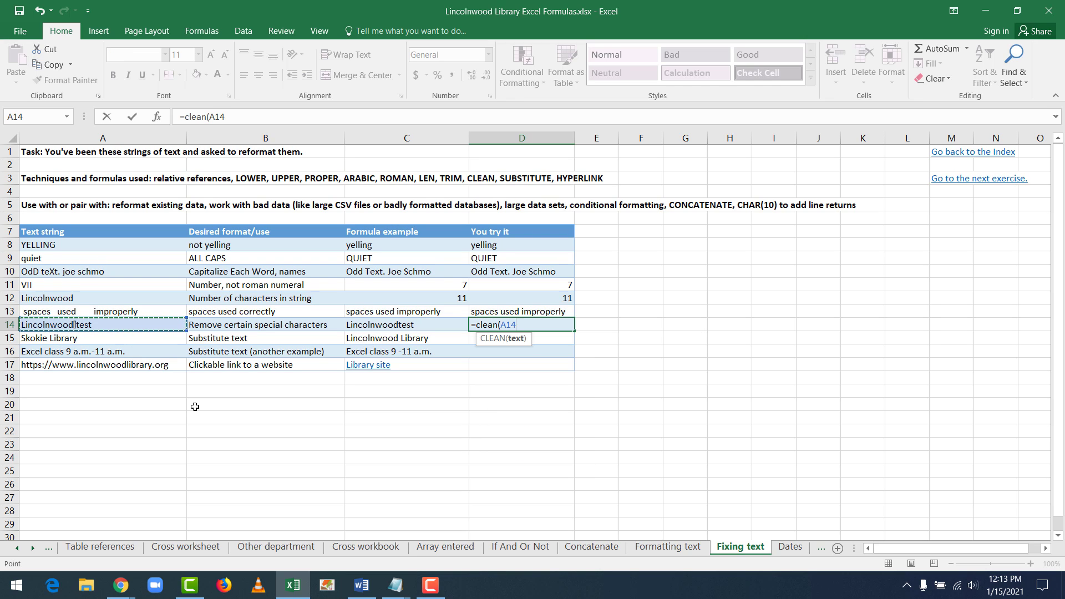
type(")")
key("Return")
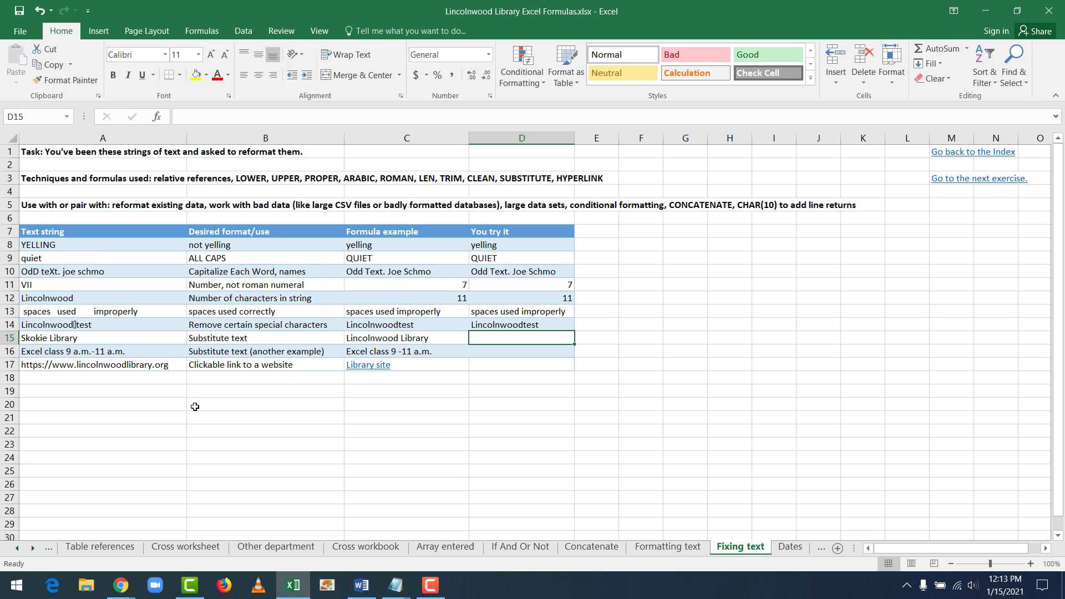
type("=")
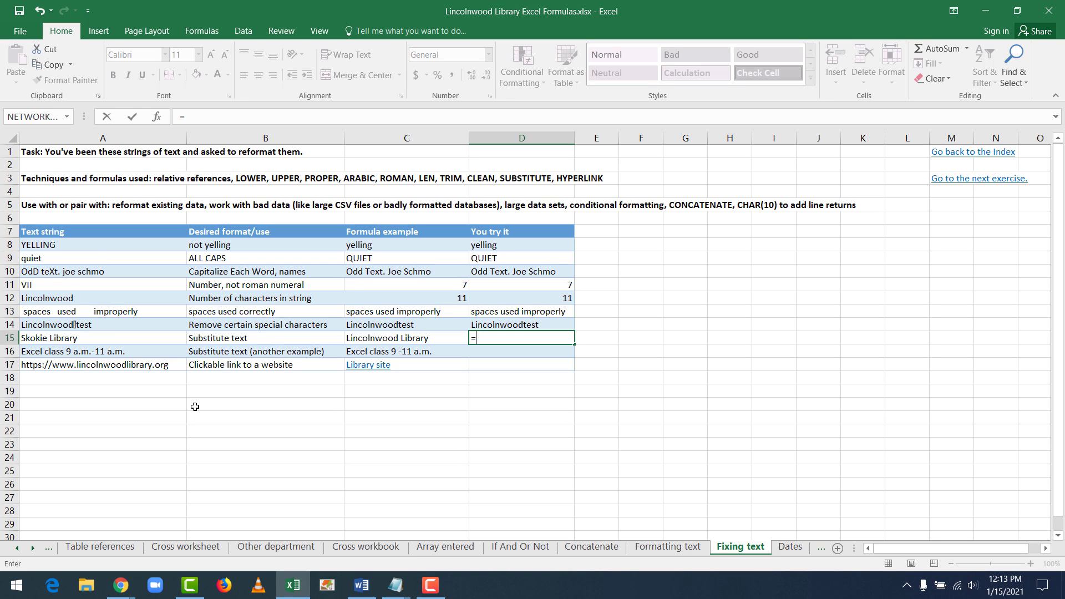
type("subs")
key("BackSpace")
key("BackSpace")
key("BackSpace")
key("BackSpace")
key("BackSpace")
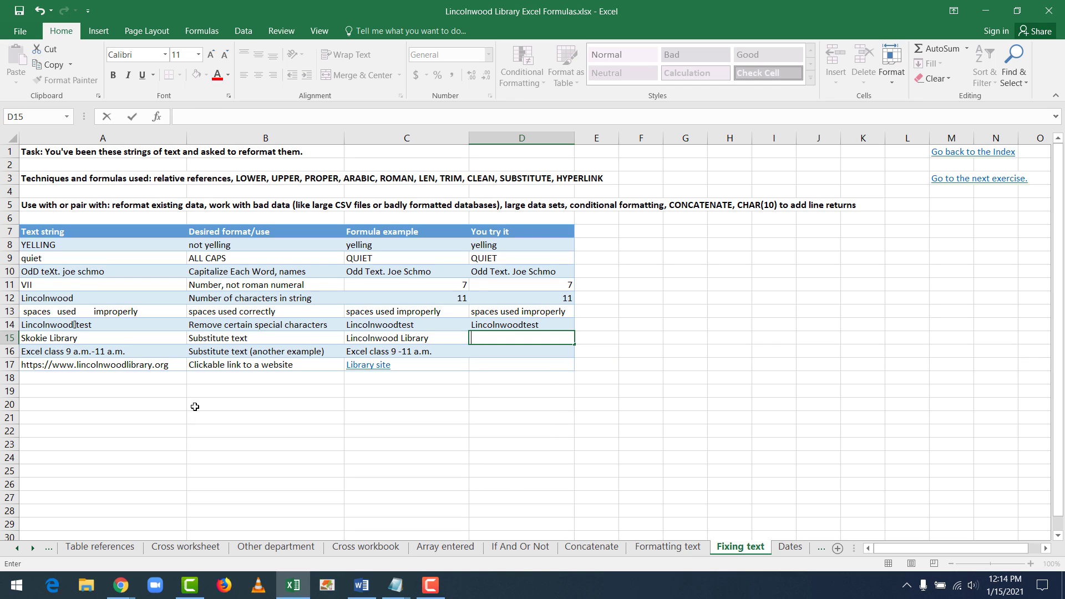
Enter =substitute(A15,"Skokie Library","Lincolnwood Library",1) in D15 to replace the library name
type("=subs")
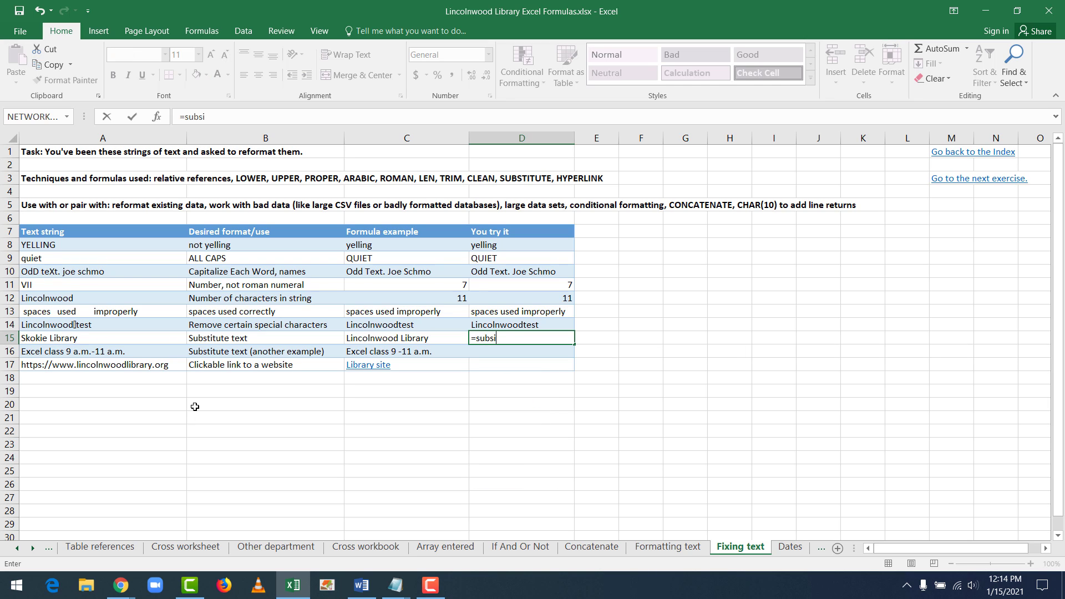
type("titute(")
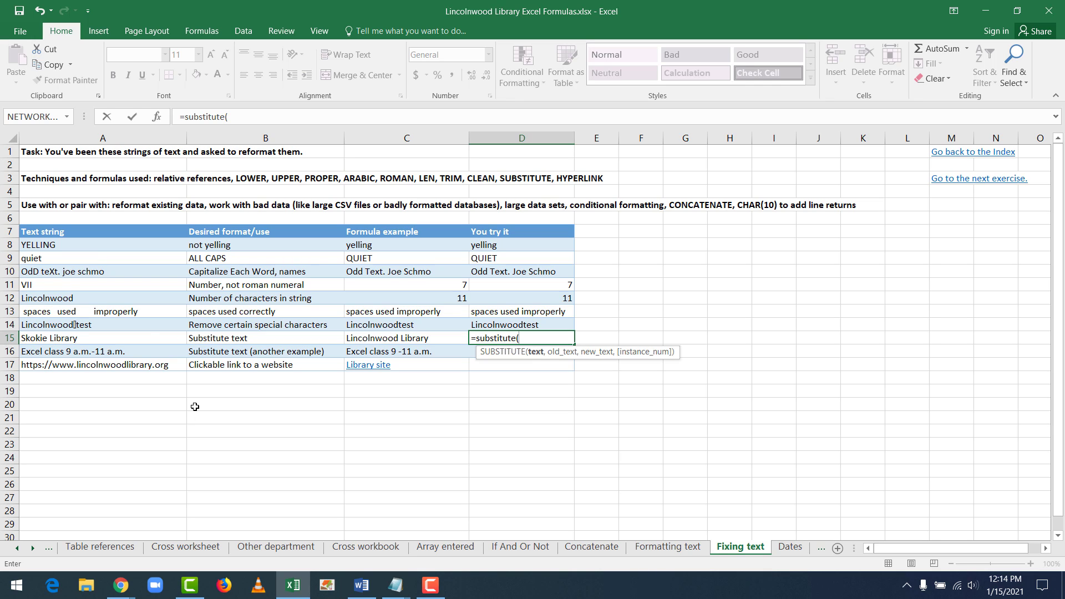
left_click(138, 341)
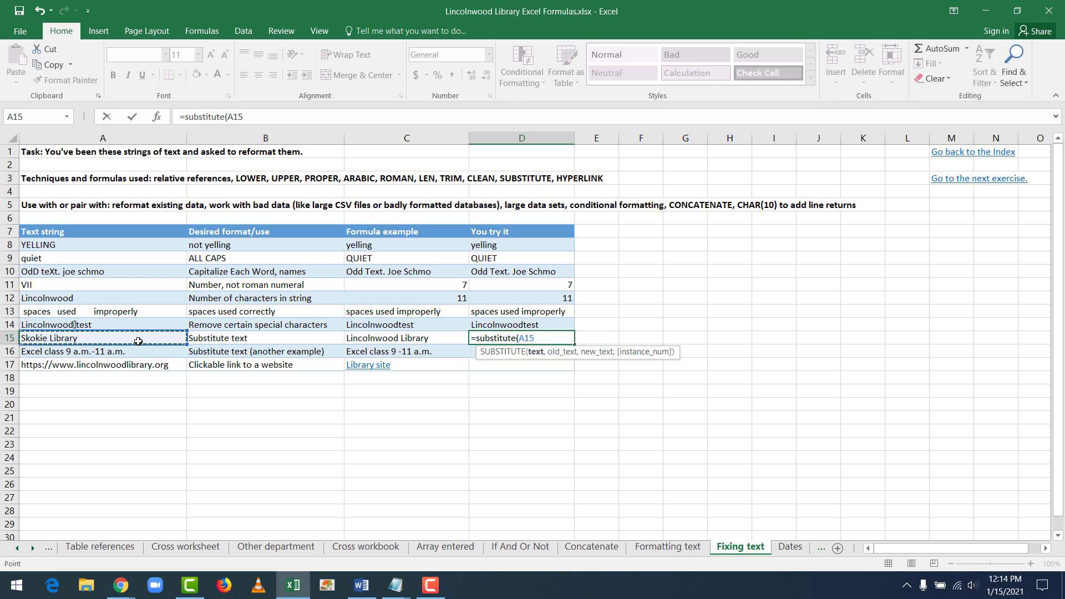
type(",")
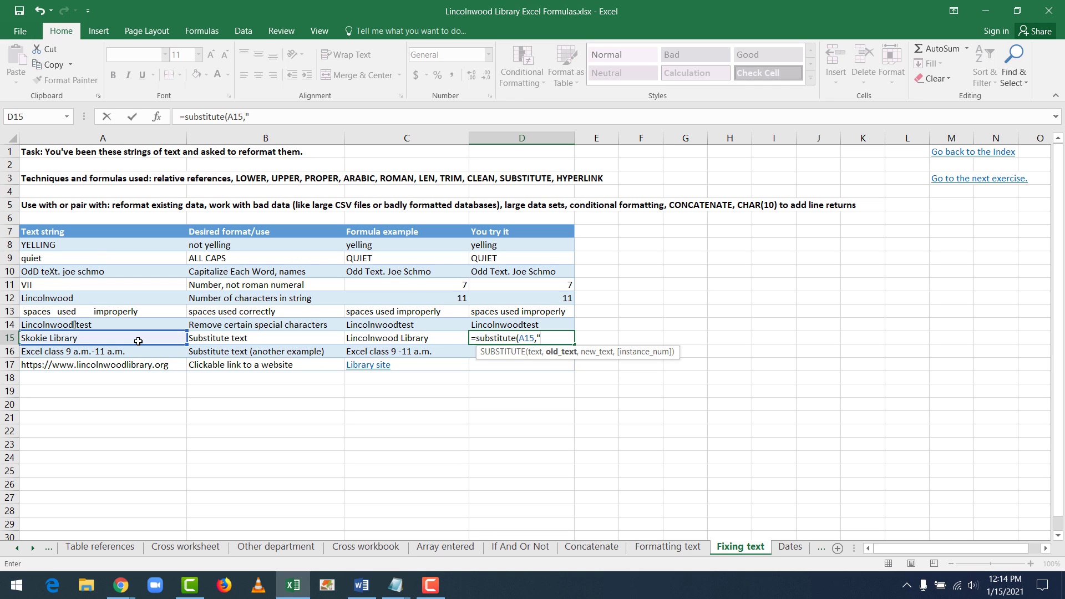
type("\"Skokie Library")
type("\",")
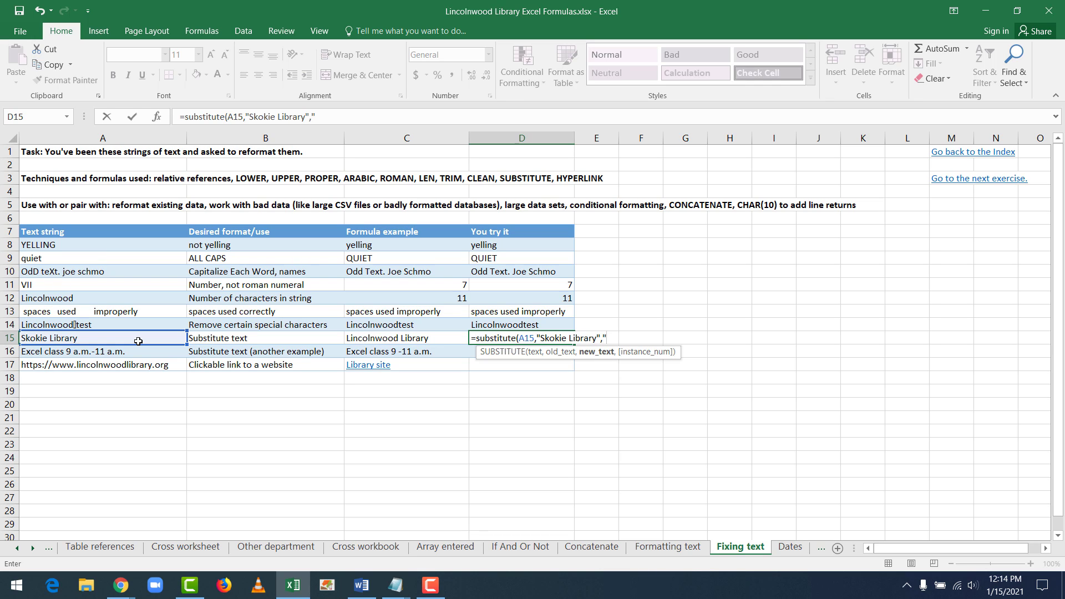
type("\"Lincolnwood Lib")
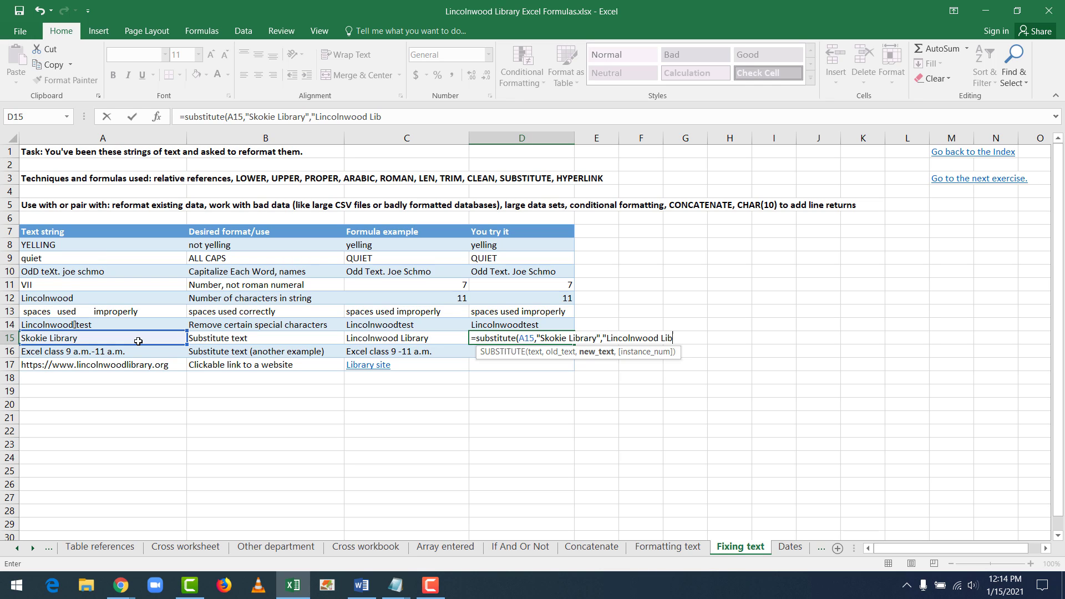
type("rary\",")
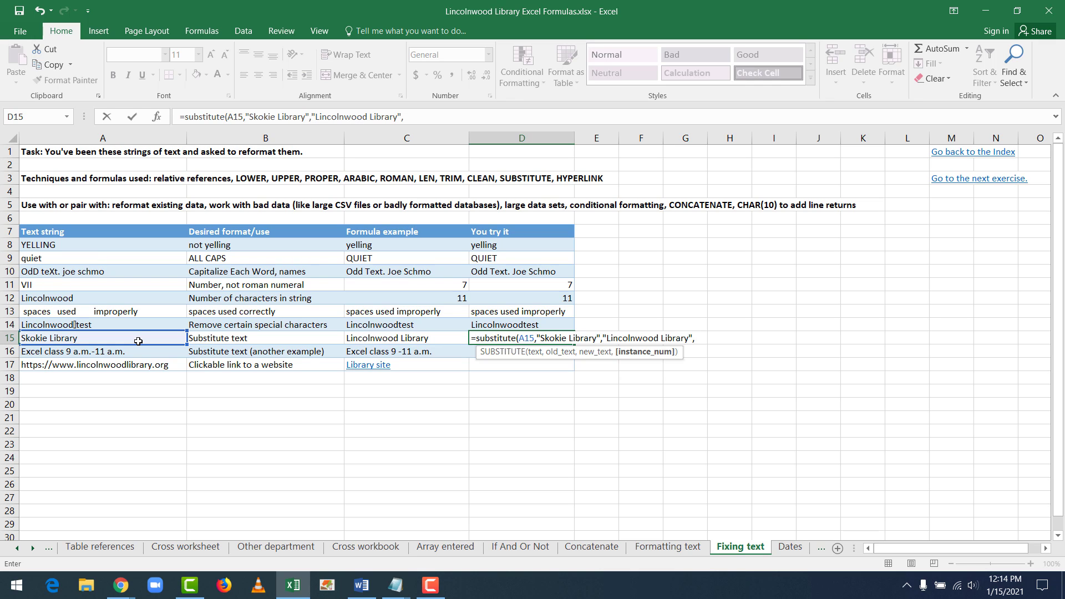
type("1)")
key("Return")
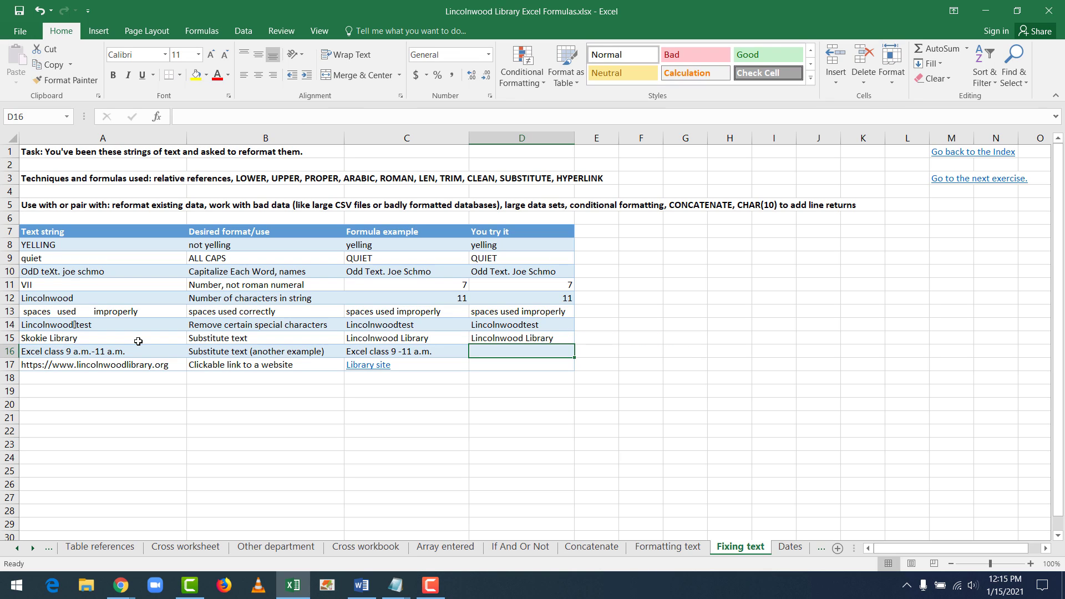
Enter =substitute(A16," a.m.","",1) in D16 to remove the first a.m. along with its leading space
type("=")
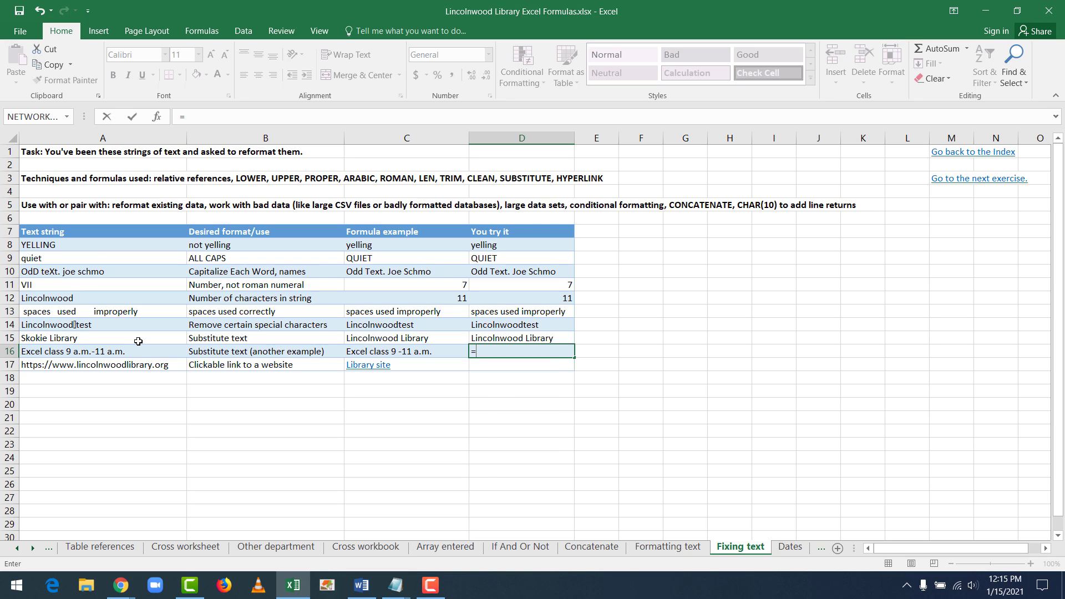
type("substitu")
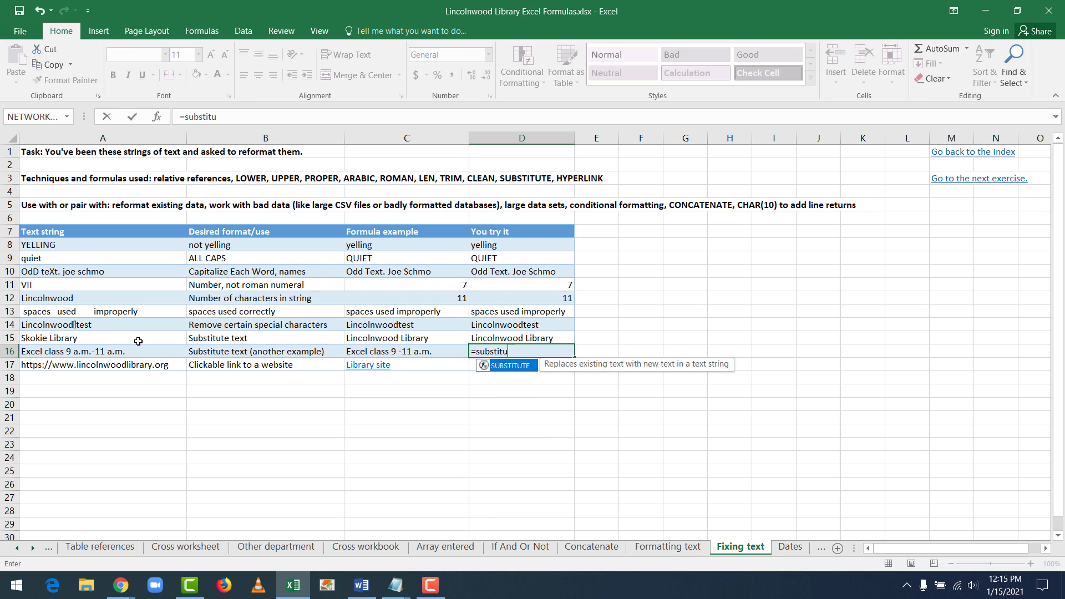
type("te(")
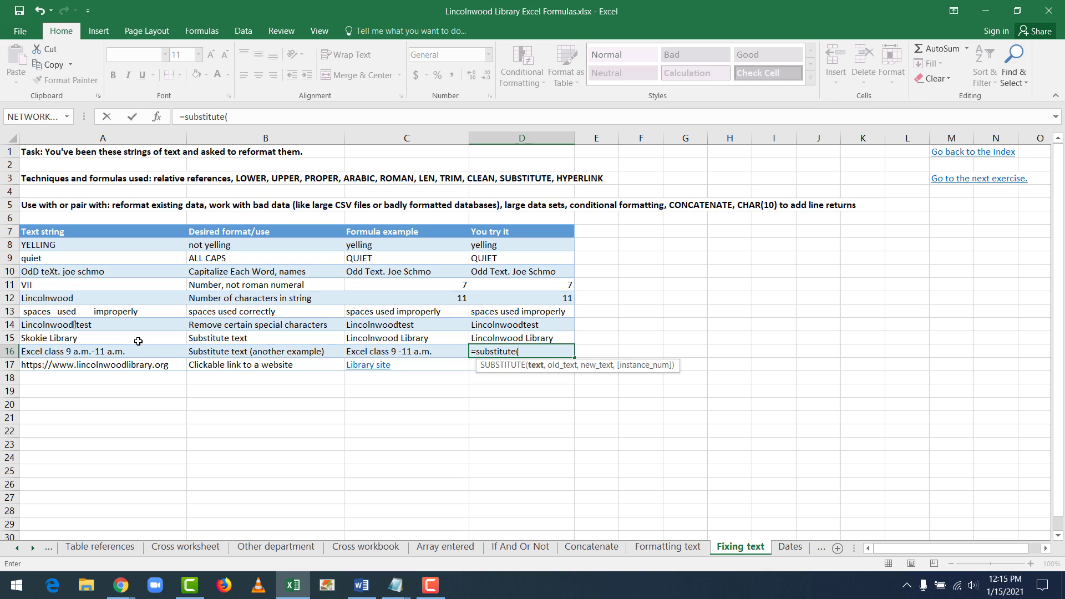
left_click(137, 350)
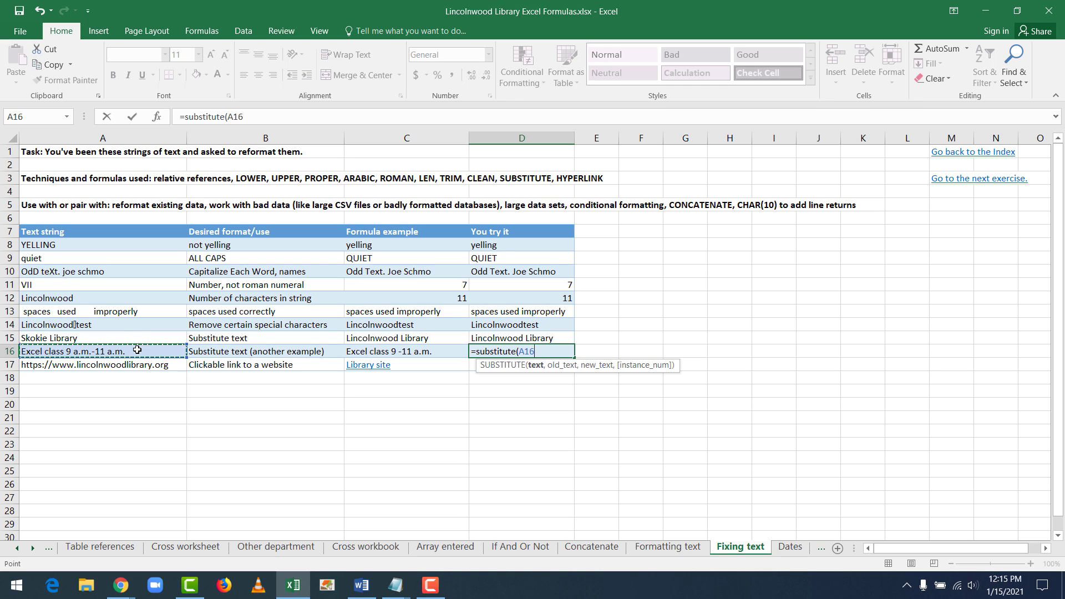
type(",")
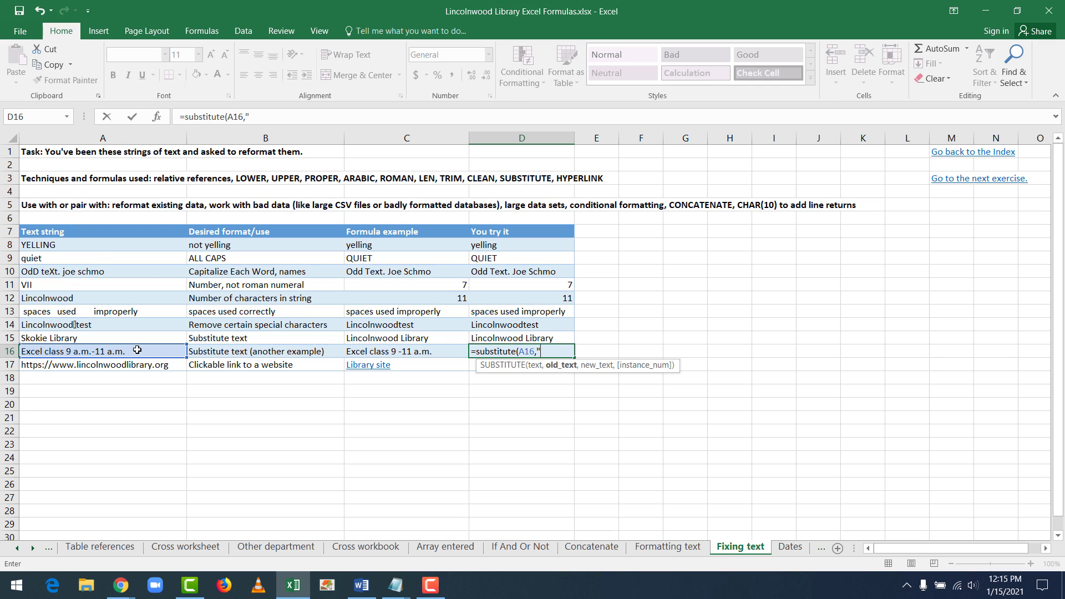
type("a.m.\",")
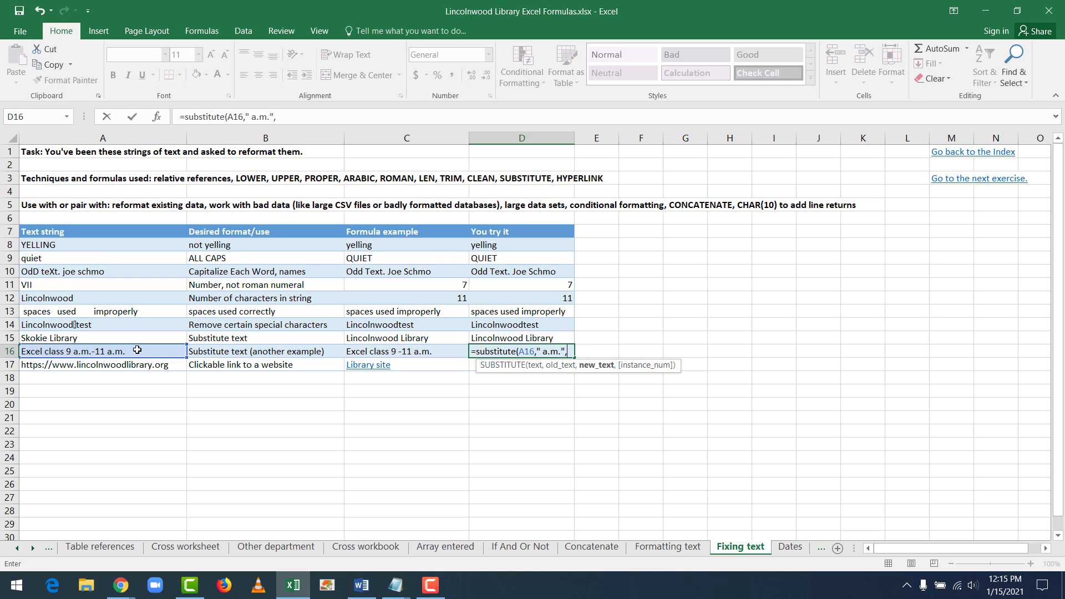
type("\"\"")
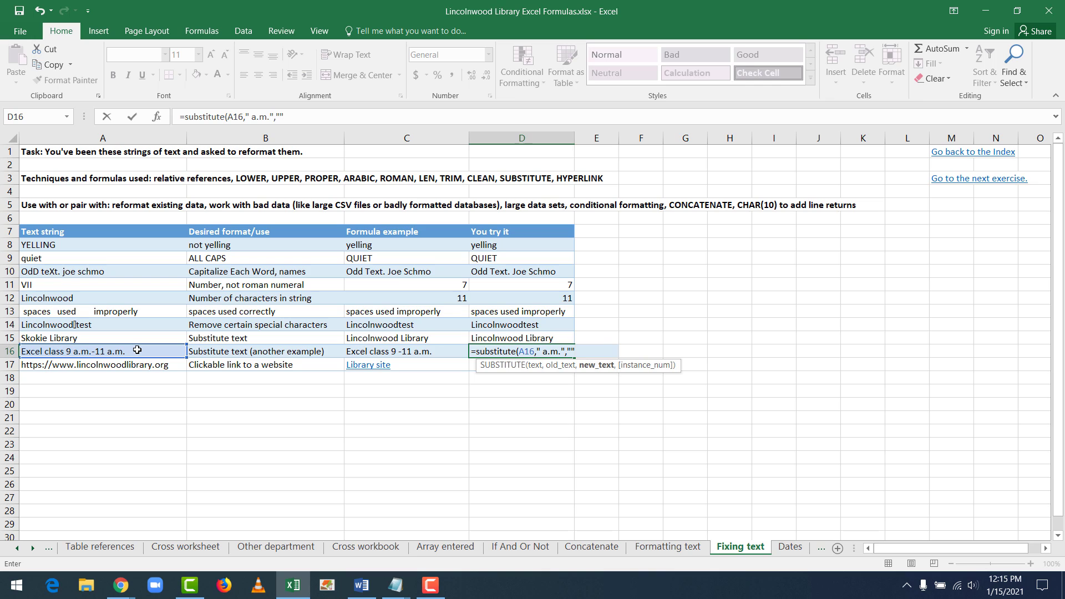
type(",1)")
key("Return")
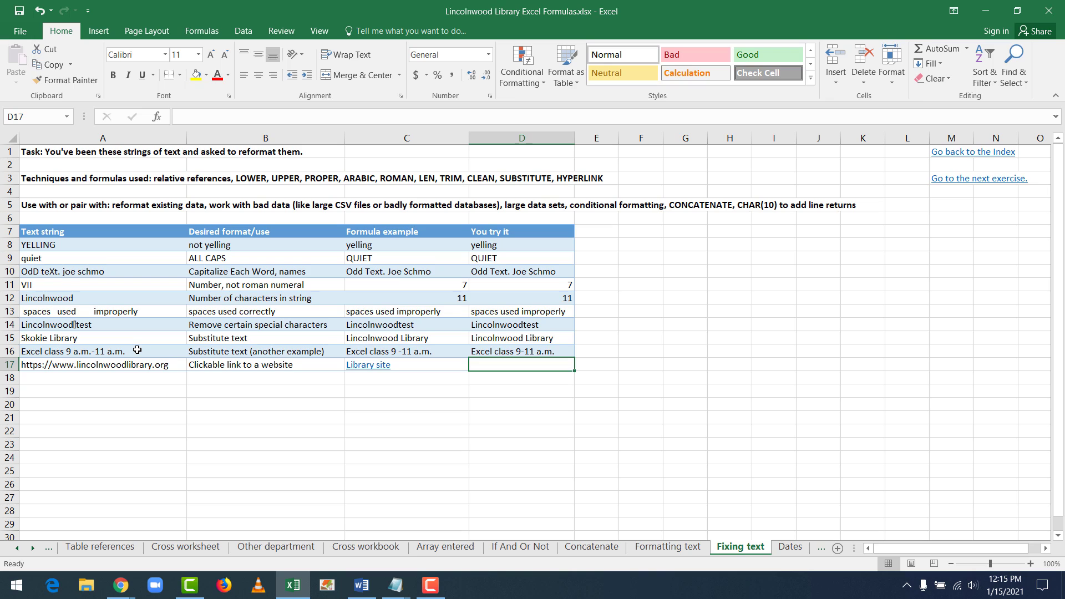
Enter =hyperlink(A17,"Library website") in D17 to turn the web address into a clickable link
key("Home")
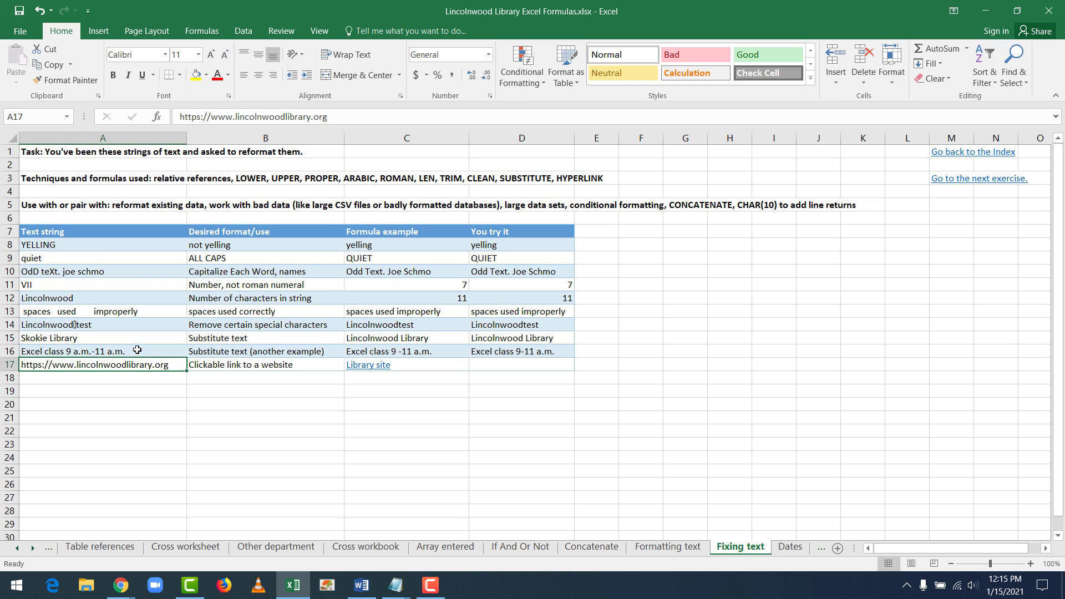
key("Right")
key("Right")
key("Right")
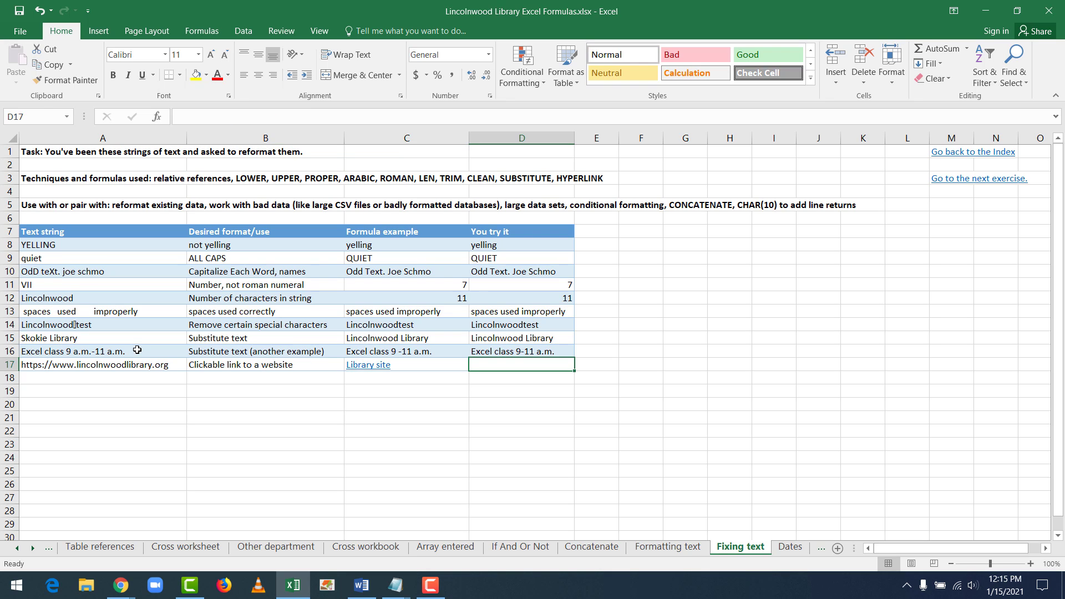
type("=hyperlink(")
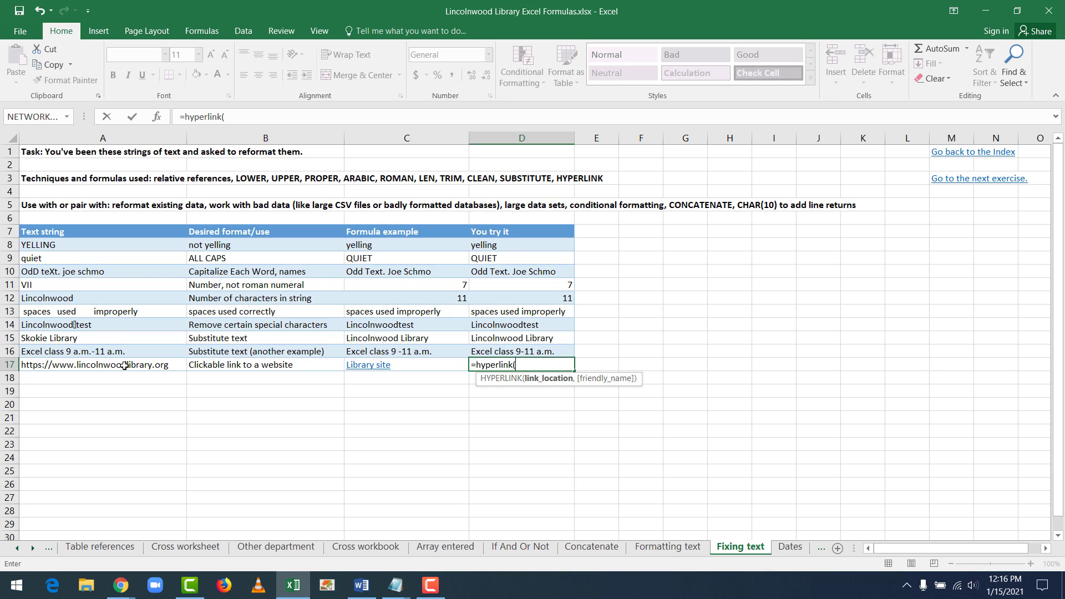
left_click(123, 365)
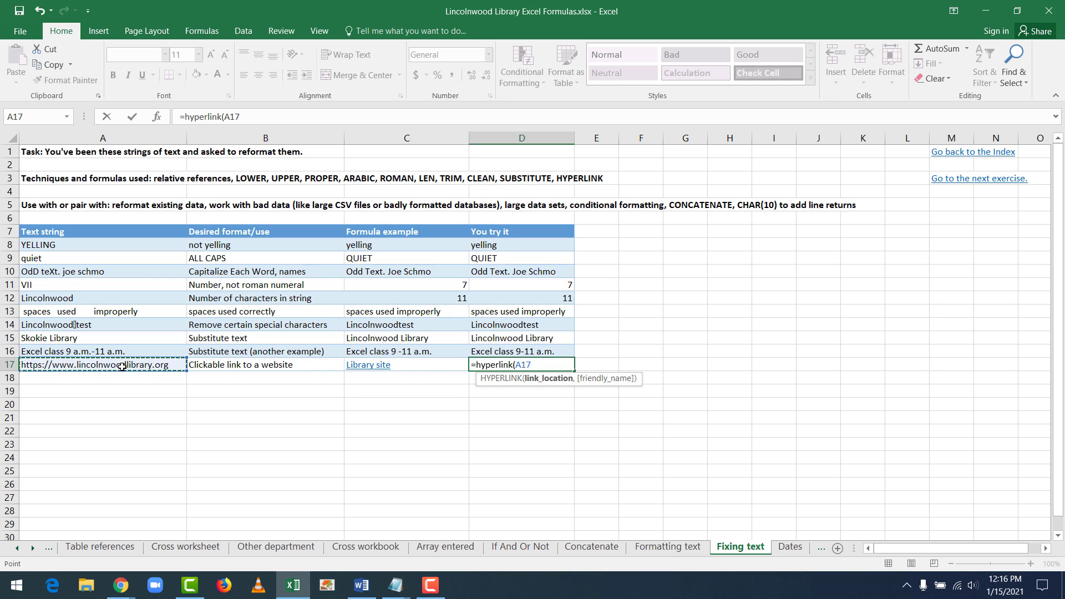
type(",")
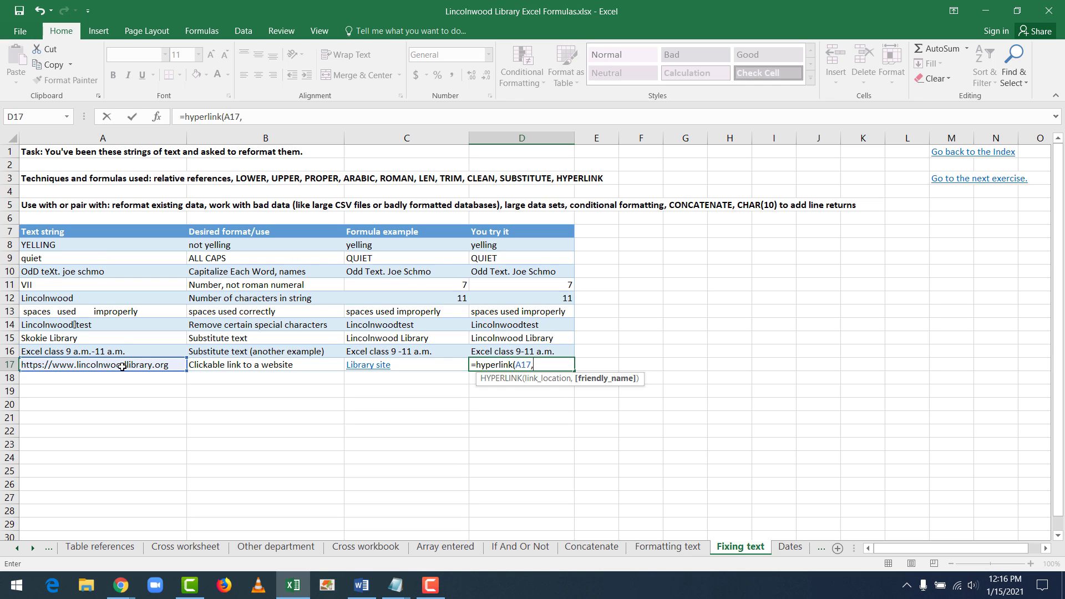
type("\"Library website\")")
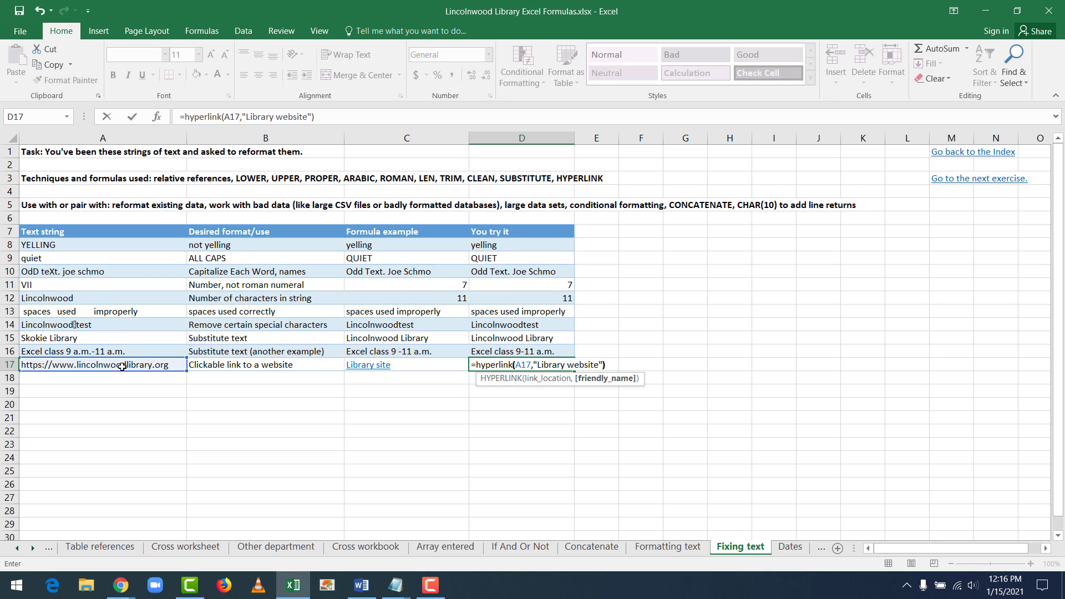
key("Return")
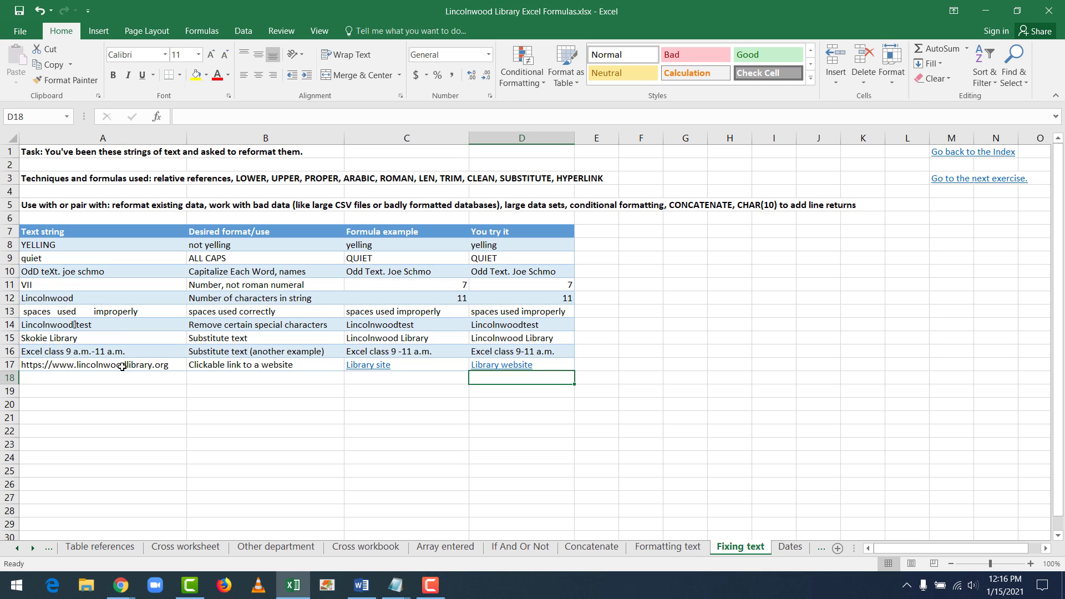
Test the Library website link in D17, close the web page it opens and return to the worksheet
left_click(638, 419)
key("ctrl+z")
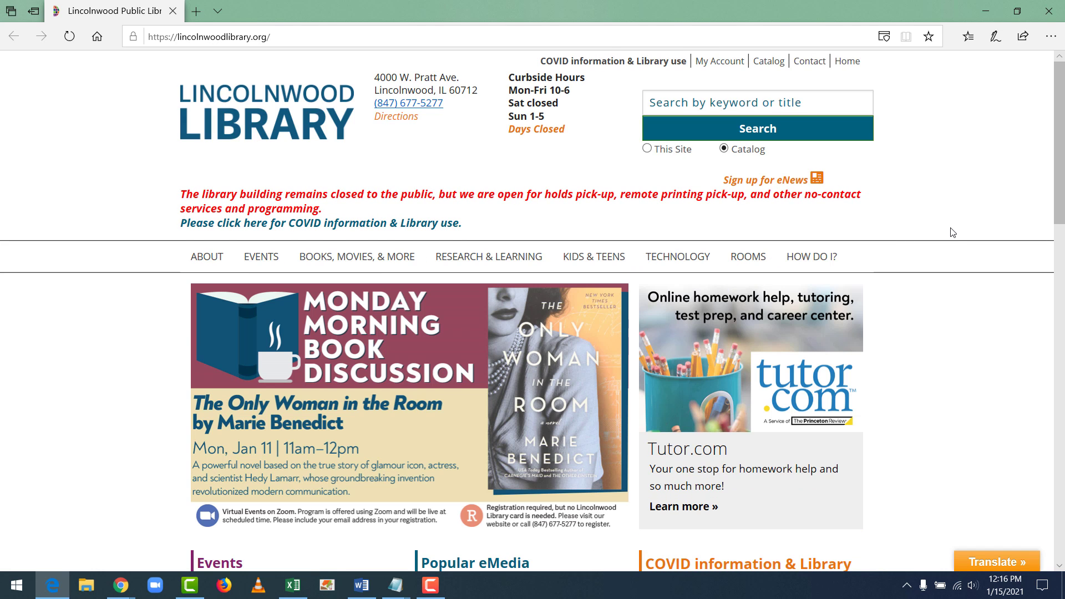
left_click(1049, 11)
left_click(701, 362)
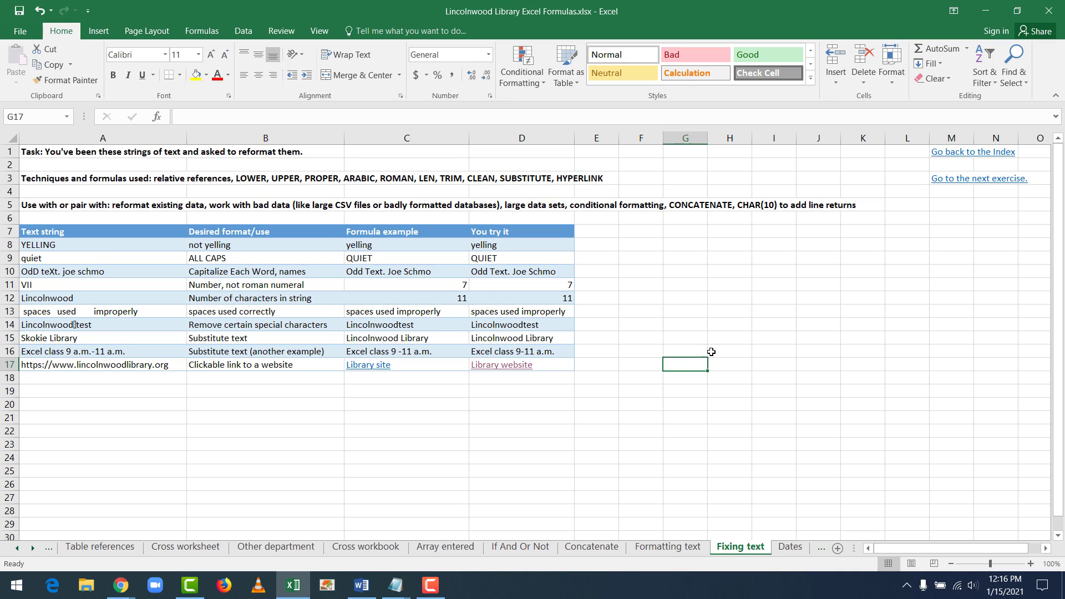
left_click(105, 182)
left_click_drag(105, 181, 627, 181)
left_click(647, 275)
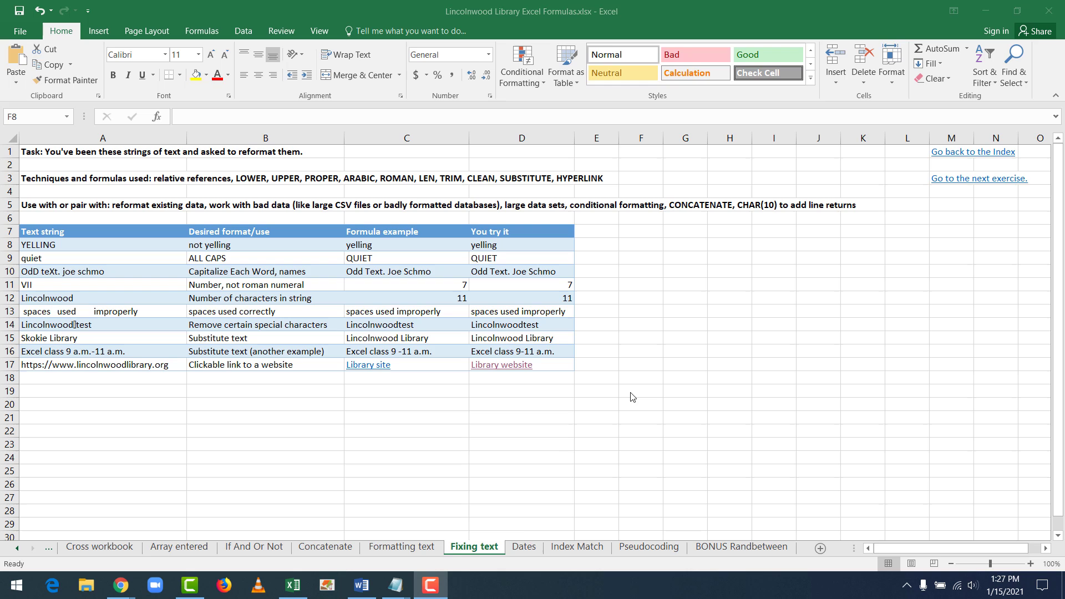
Switch to the Dates worksheet
left_click(524, 548)
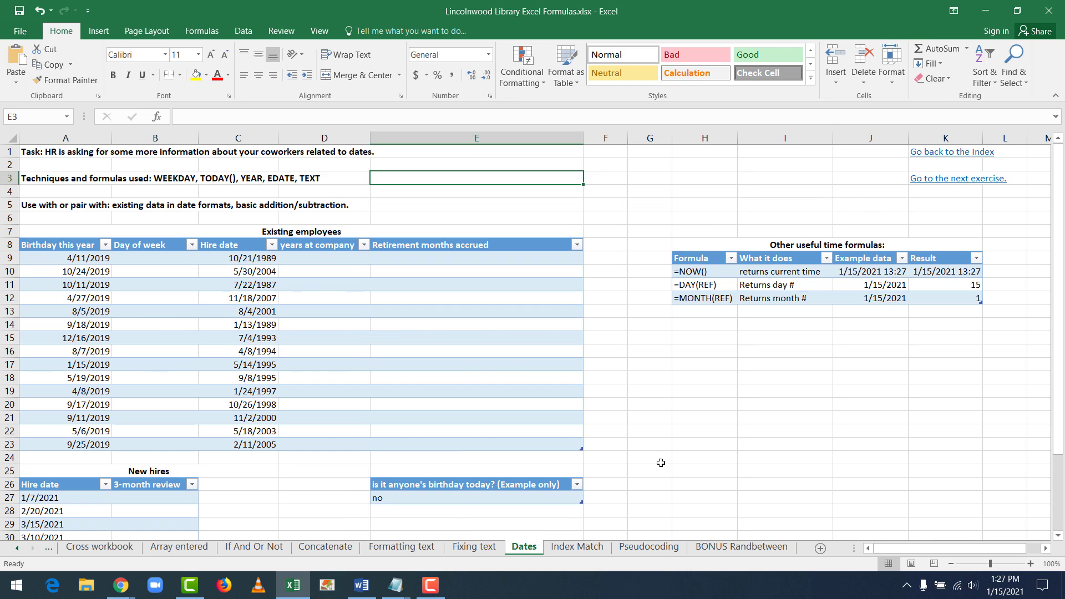
left_click(614, 190)
left_click(610, 154)
left_click(593, 167)
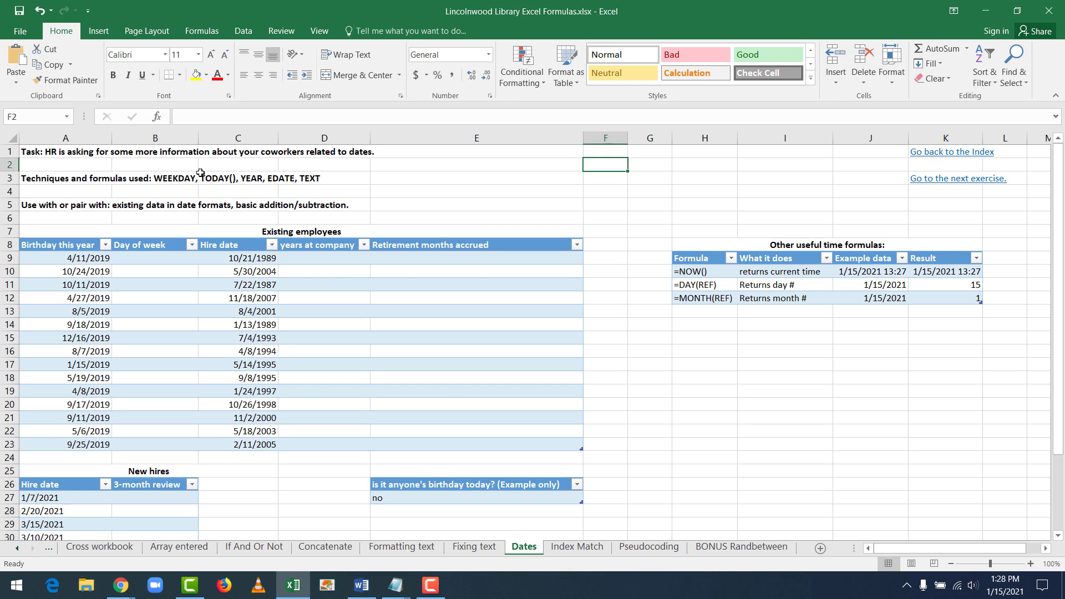
Enter =text(weekday(A9),"dddd") in B9 to fill the Day of week column with each birthday's weekday name
left_click(193, 188)
scroll(188, 183, "down", 2)
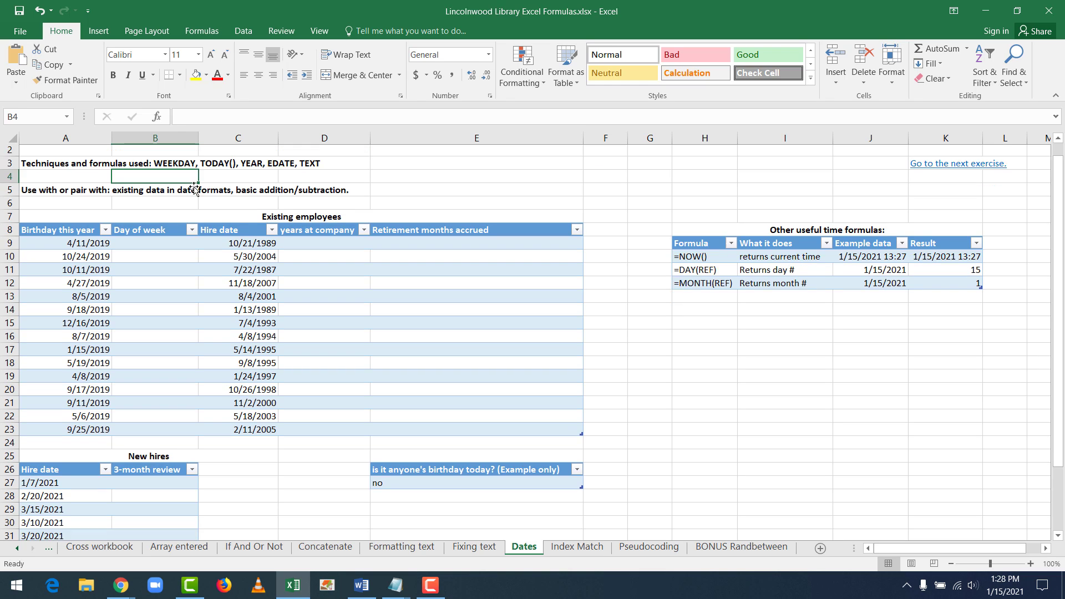
left_click(183, 180)
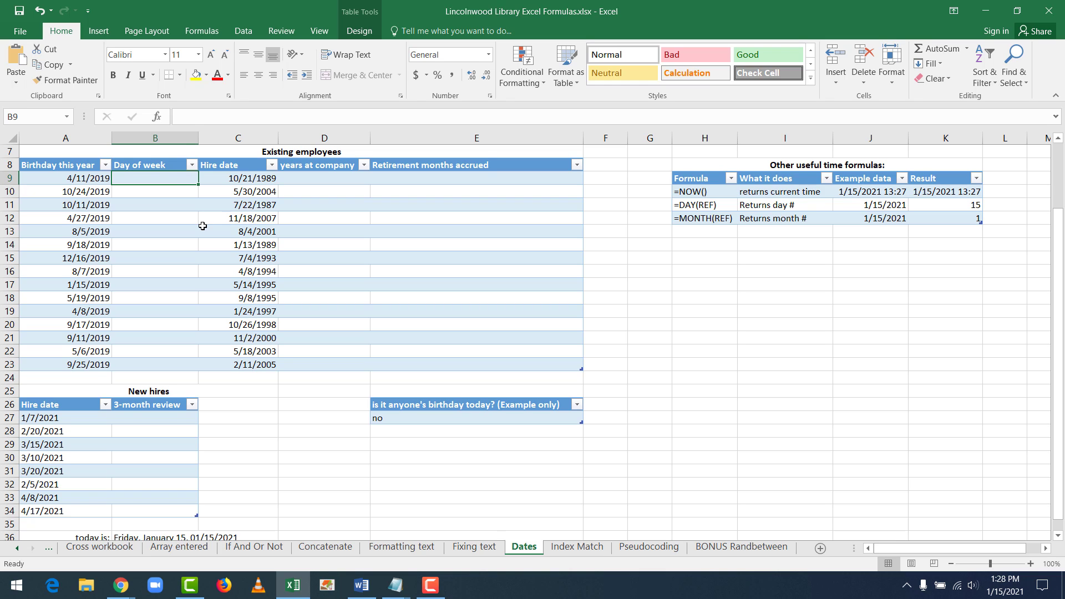
scroll(202, 226, "up", 1)
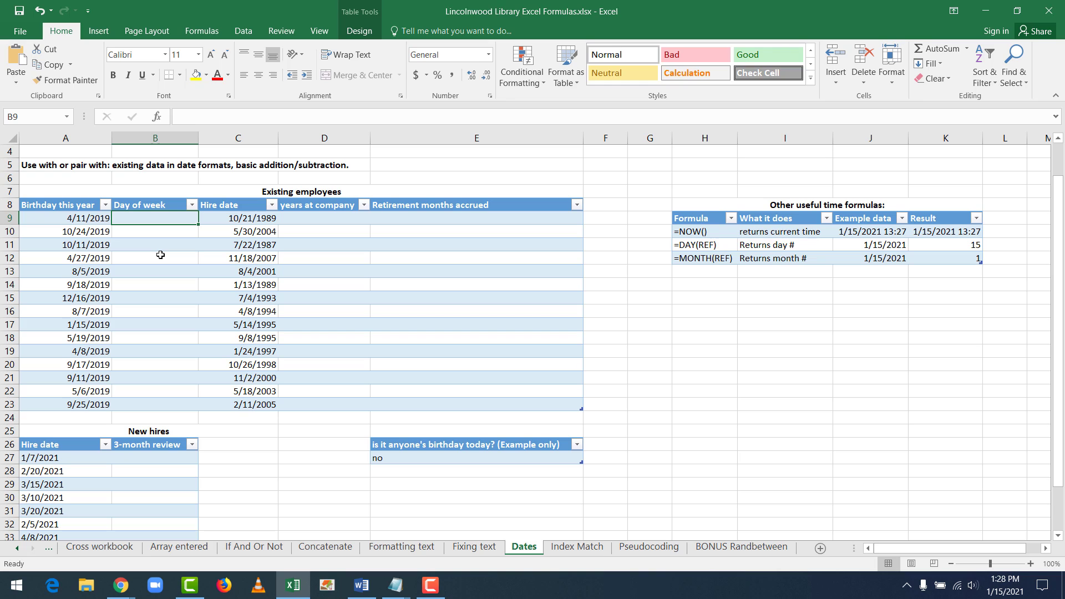
type("=text(")
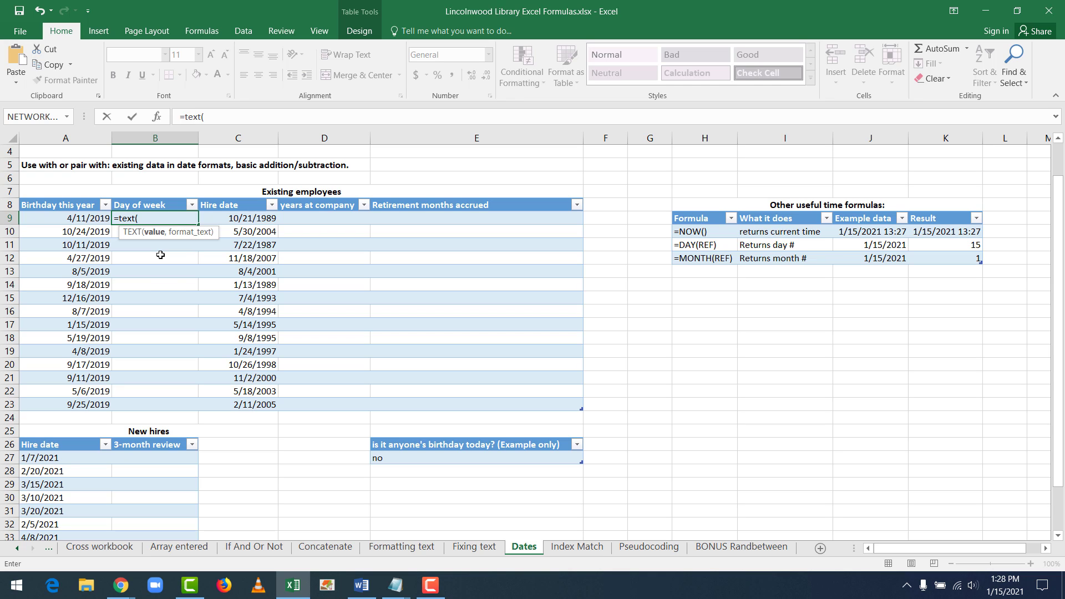
type("weekday")
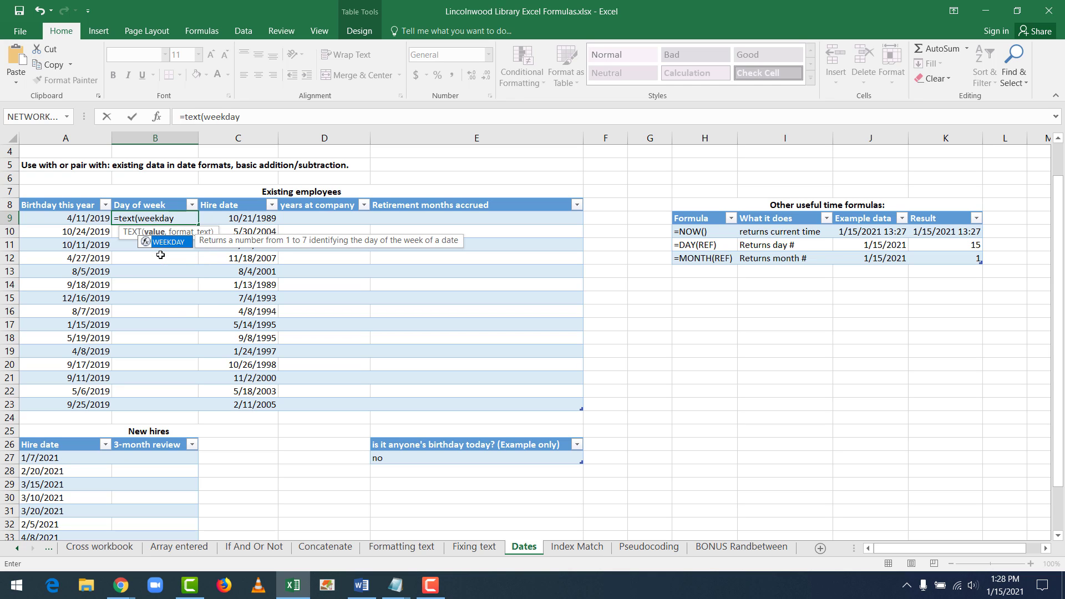
type("(A")
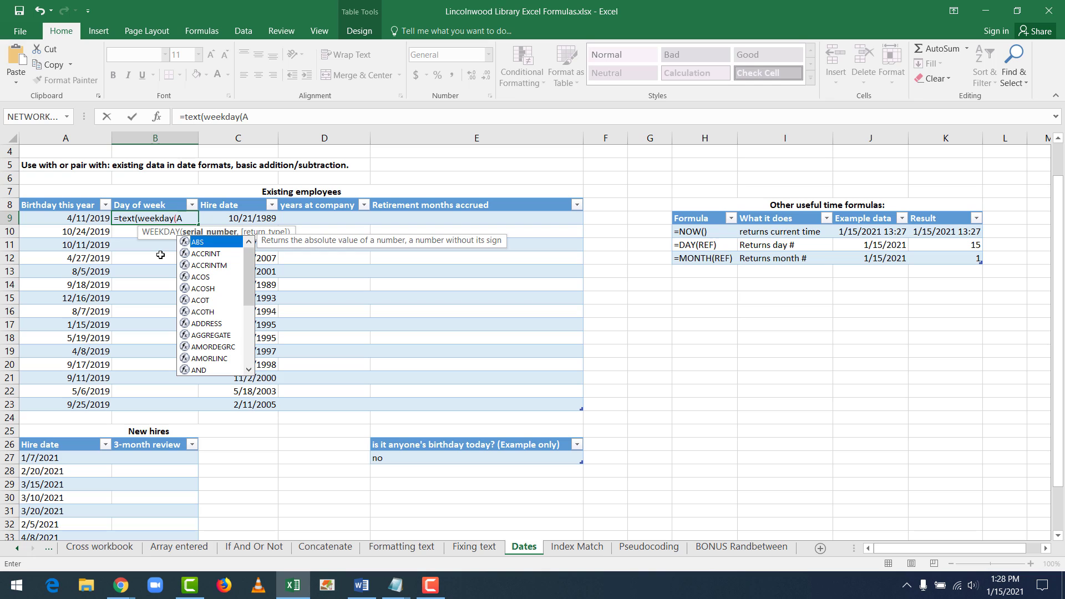
type("9")
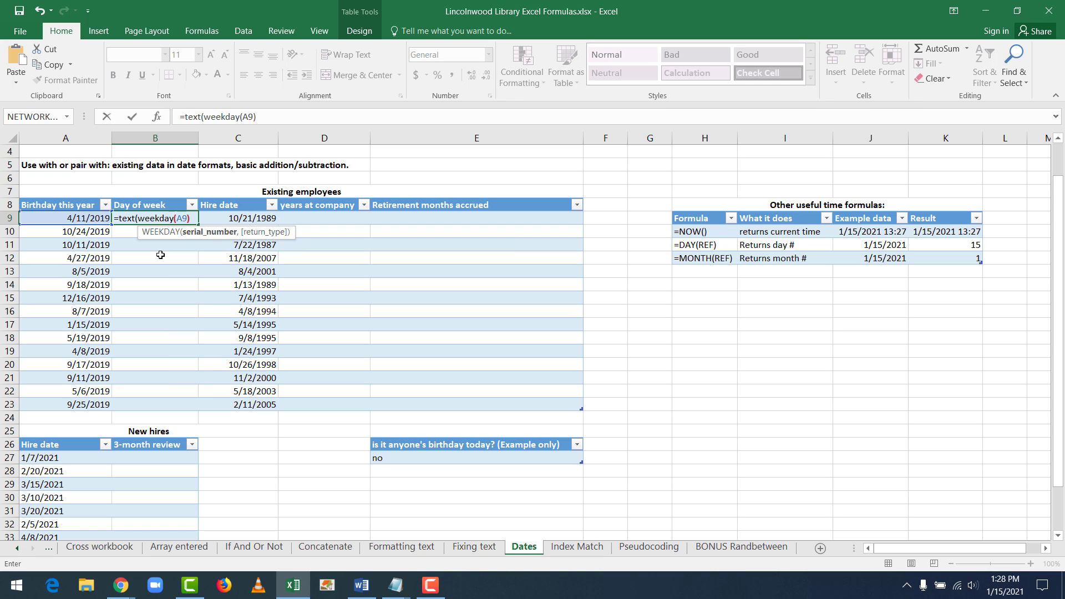
type(")")
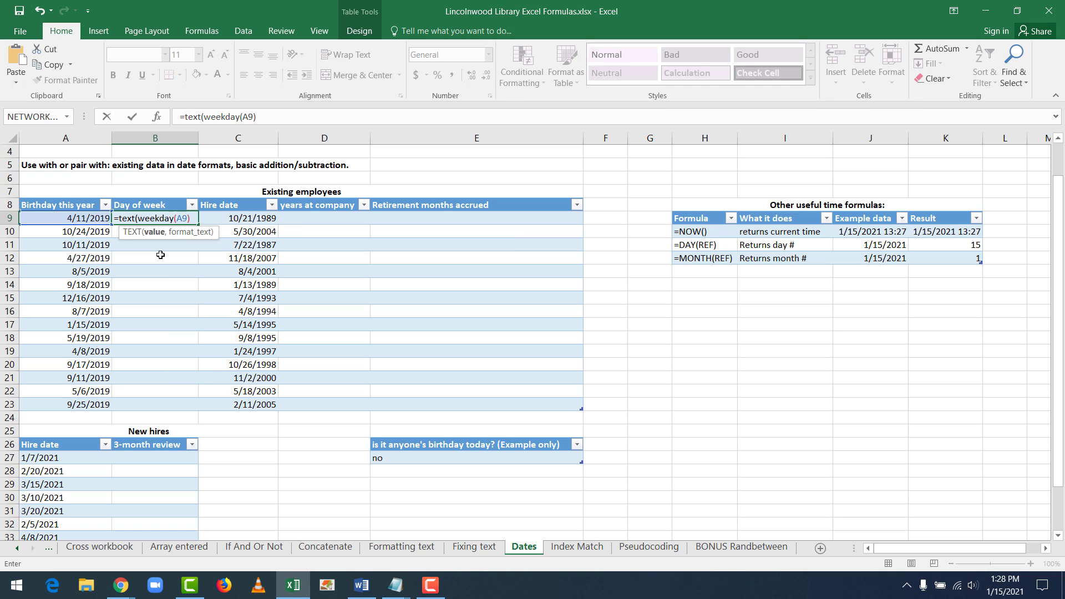
type(",\"dddd\"")
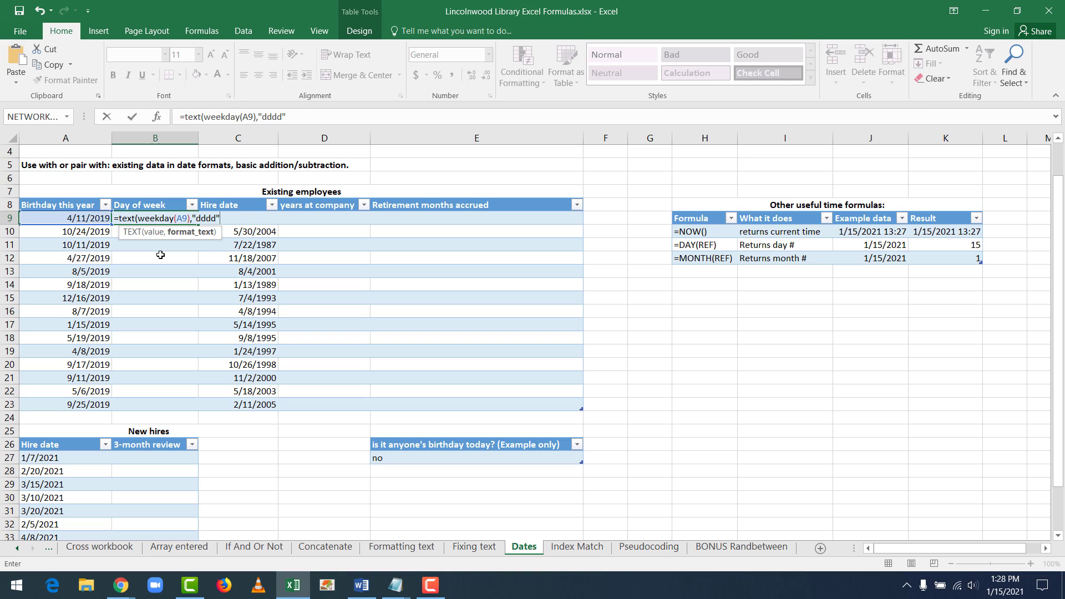
type(")")
key("Return")
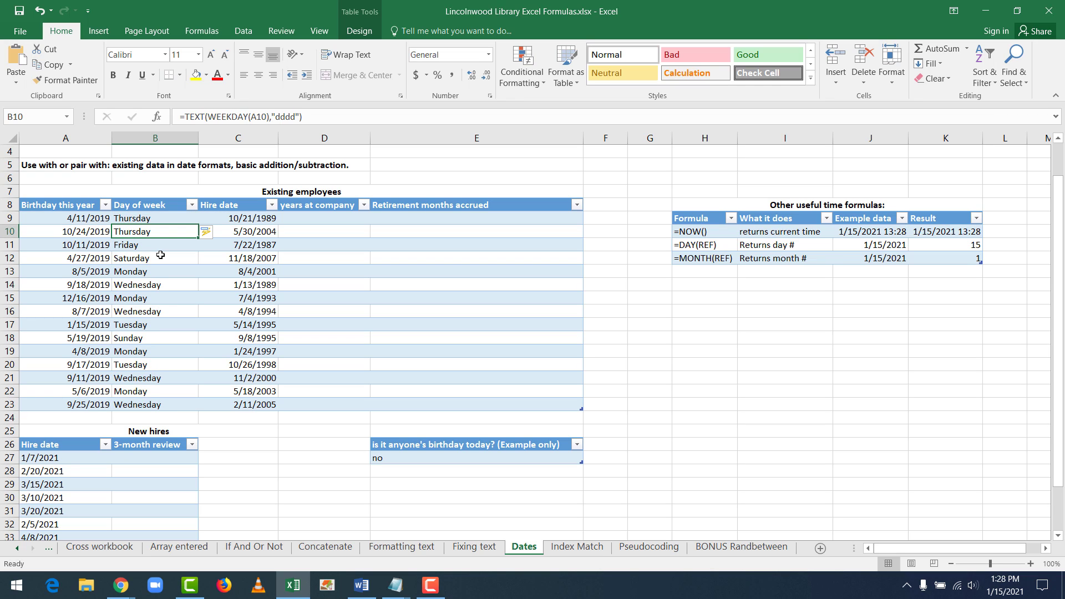
key("Right")
key("Right")
key("Up")
key("Left")
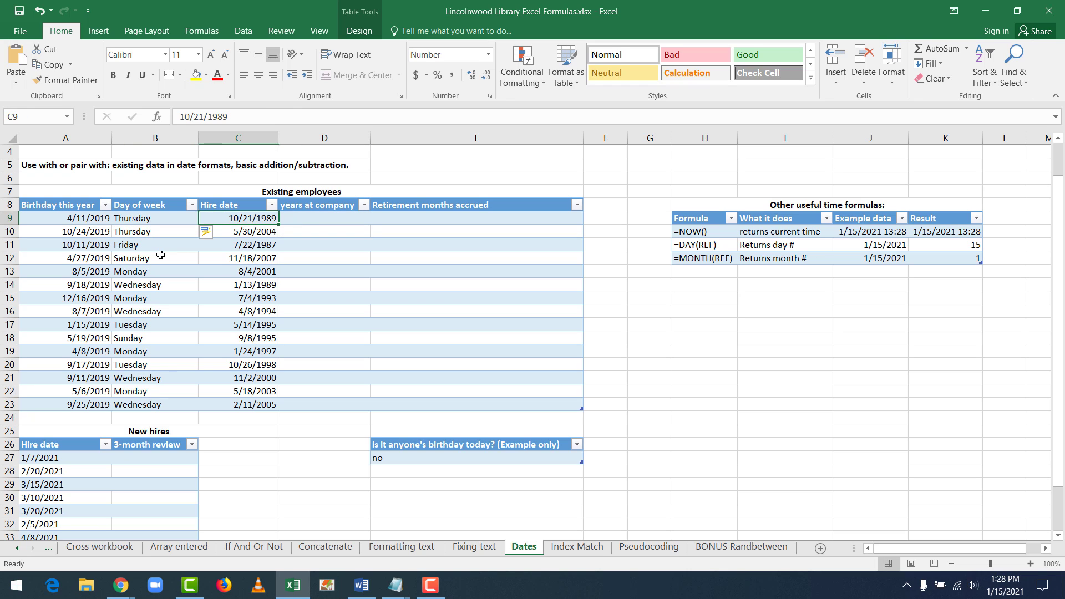
key("Left")
key("Left")
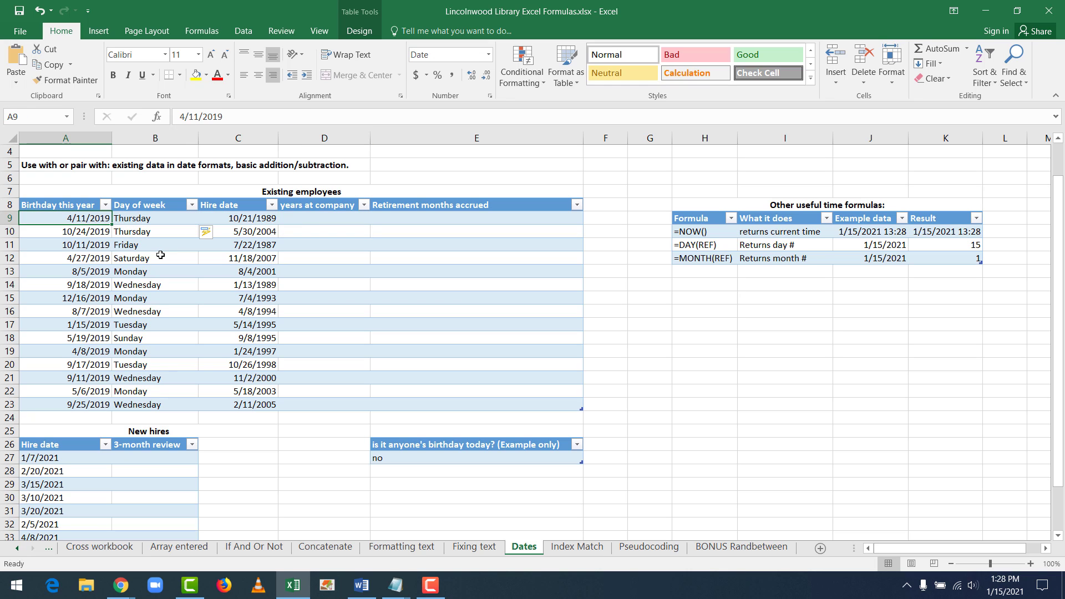
Enter =year(today())-YEAR([@[Hire date]]) in D9 to calculate the years at company for every existing employee
key("Right")
key("Right")
key("Right")
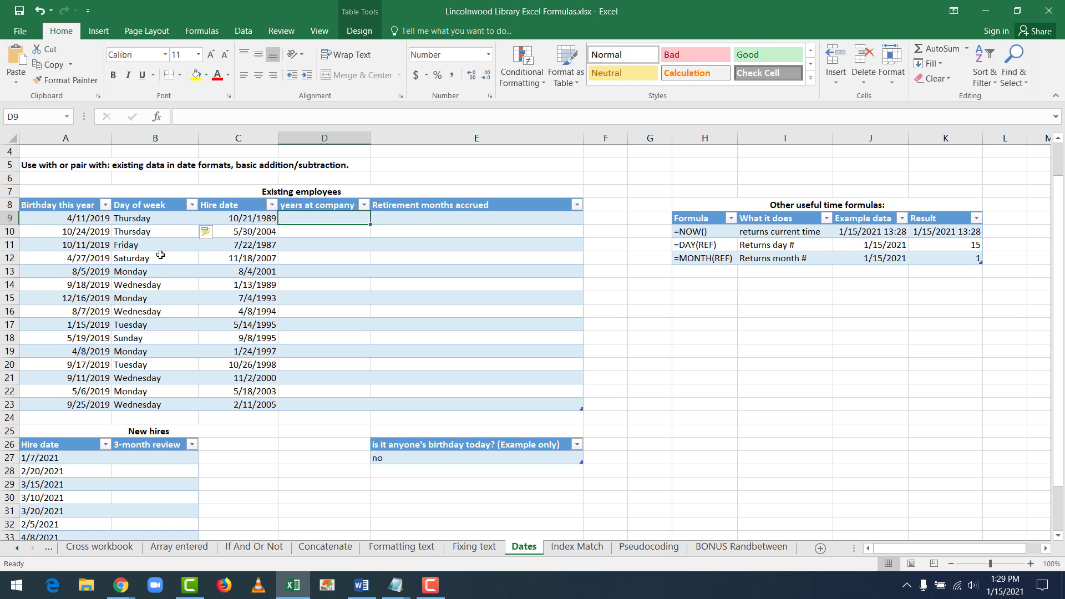
type("=yea")
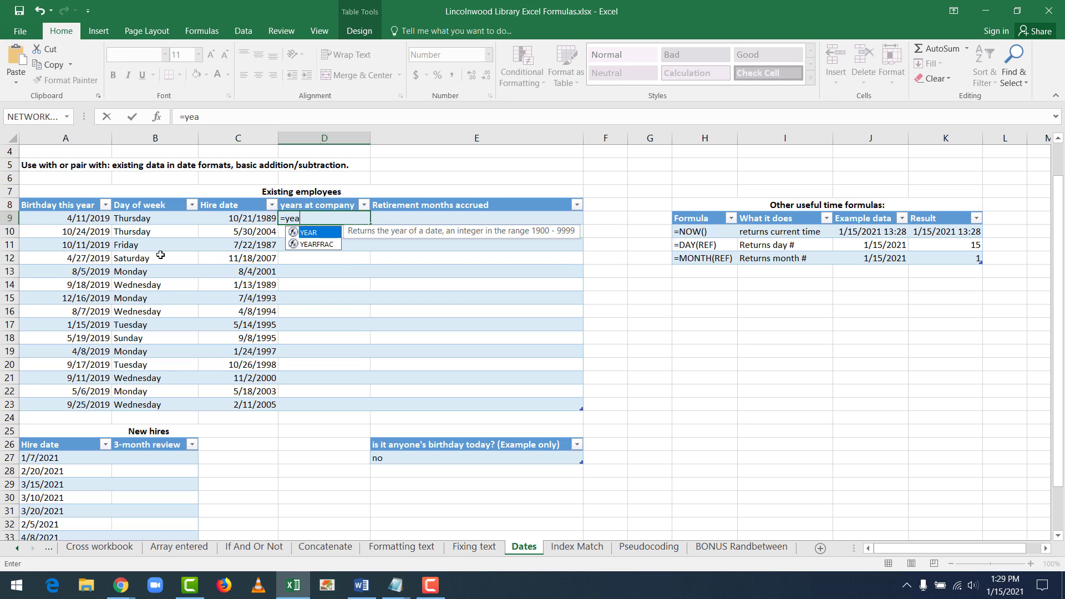
type("r(")
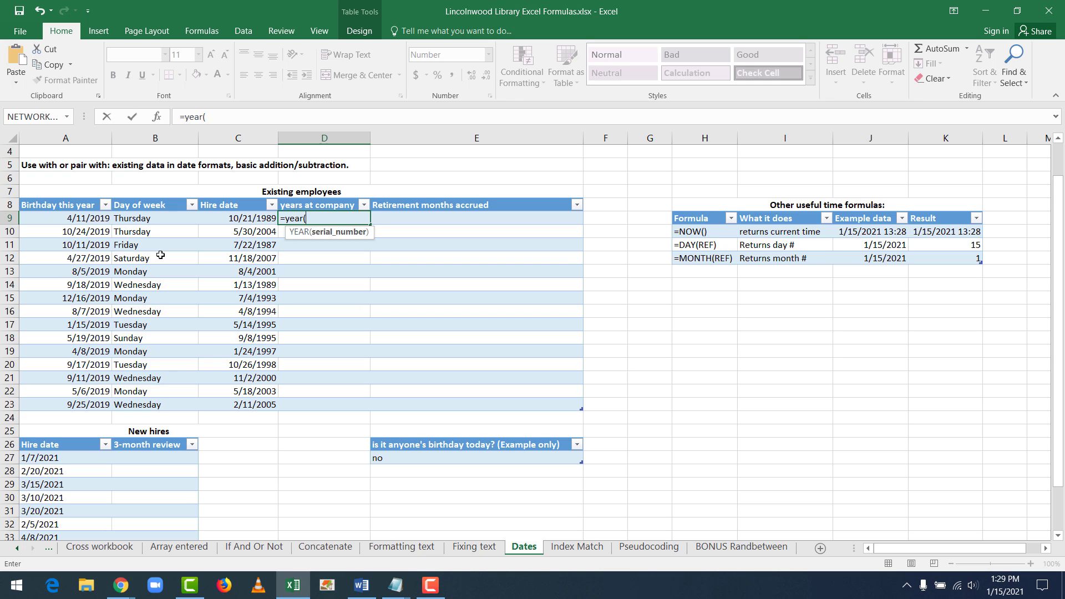
type("today")
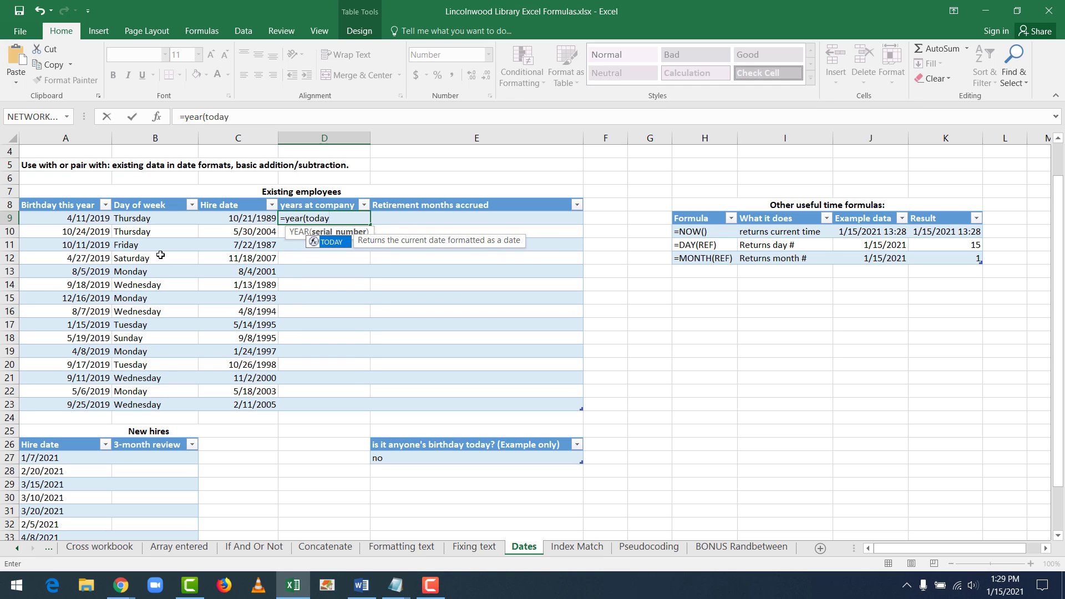
type("()")
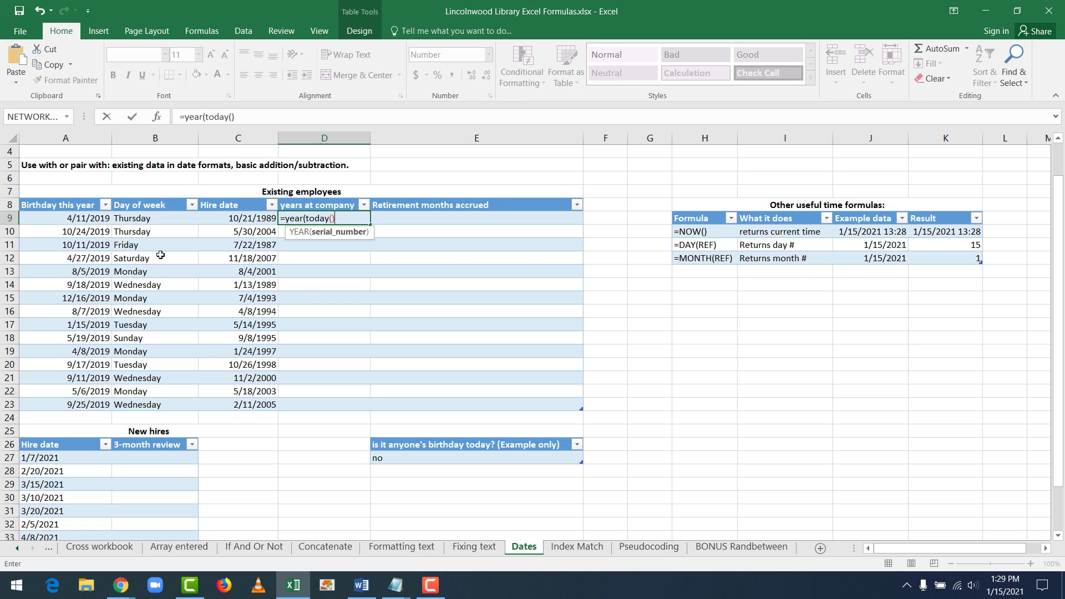
type(",")
key("BackSpace")
type(")")
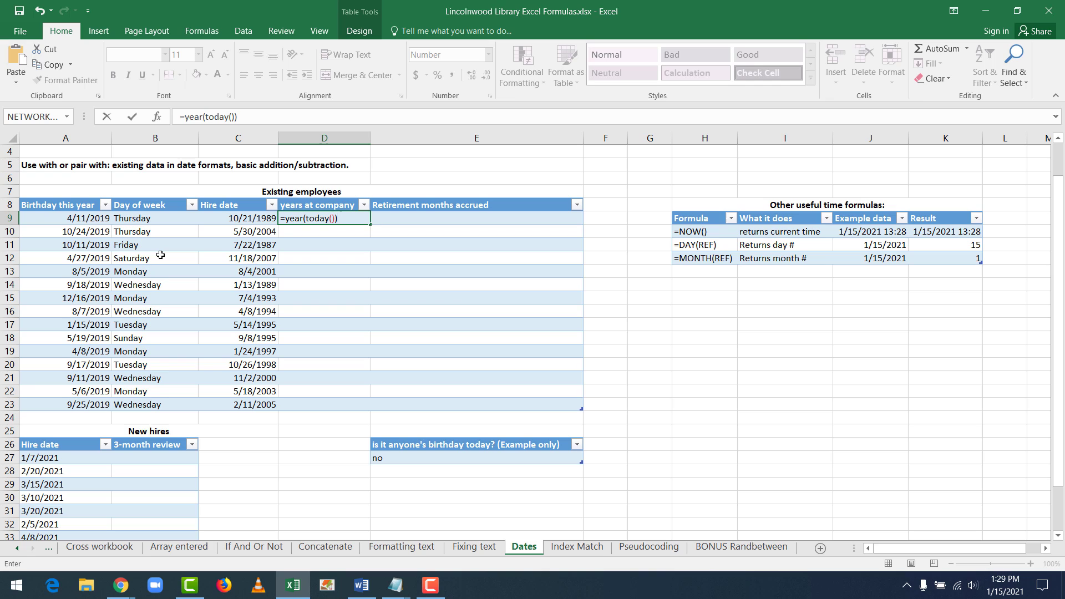
type("-YEA")
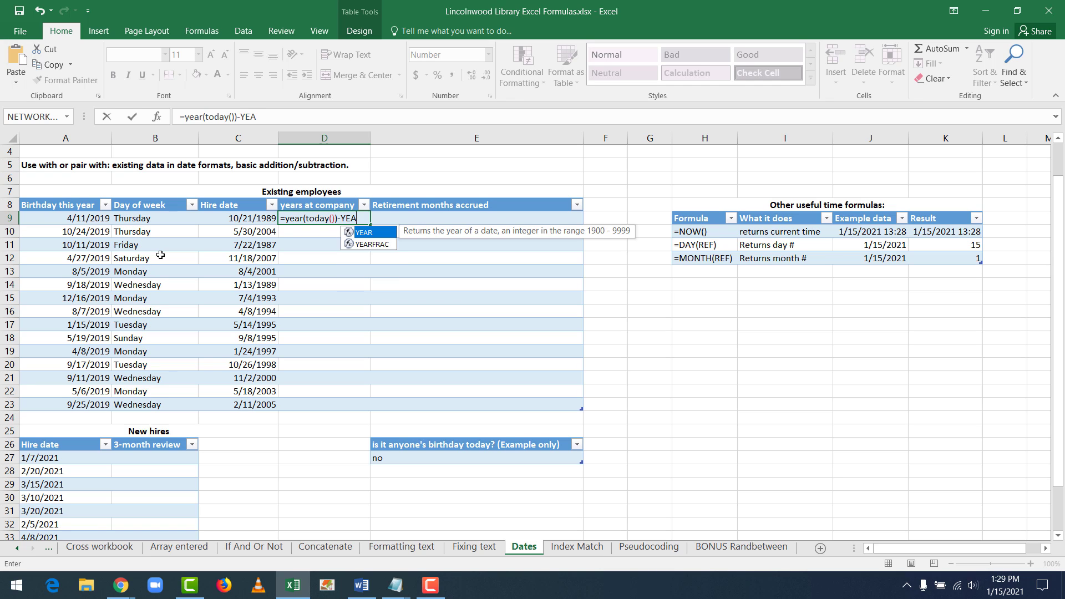
type("R(")
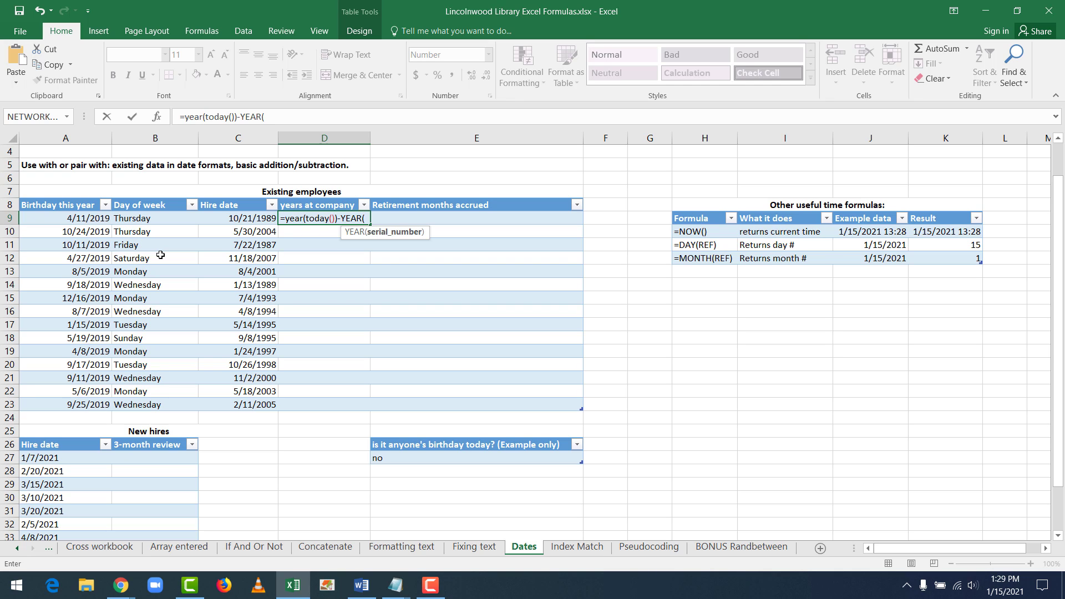
left_click(235, 217)
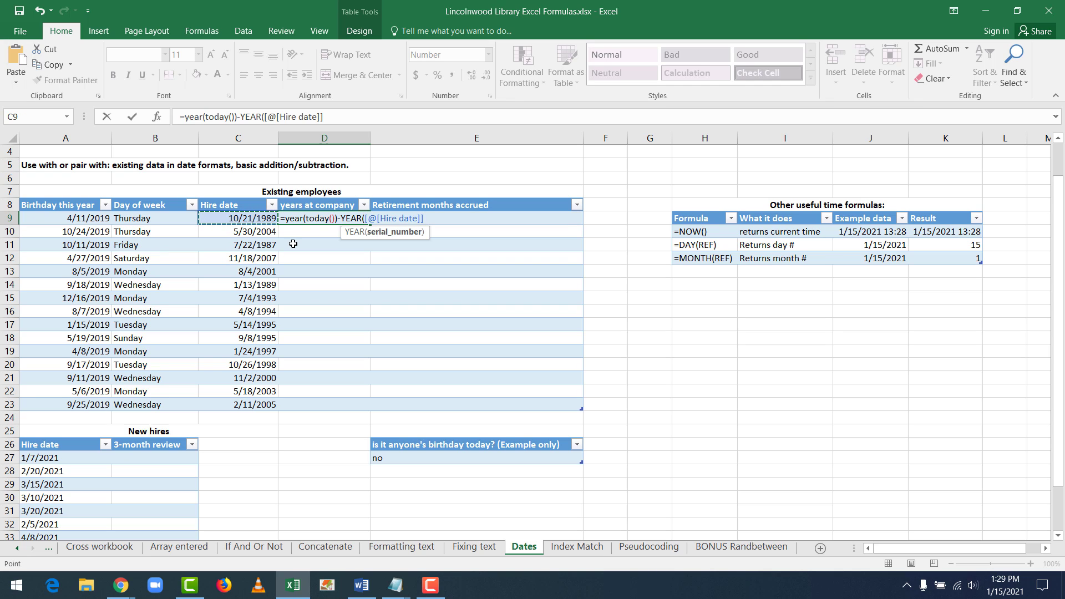
type(")")
key("Return")
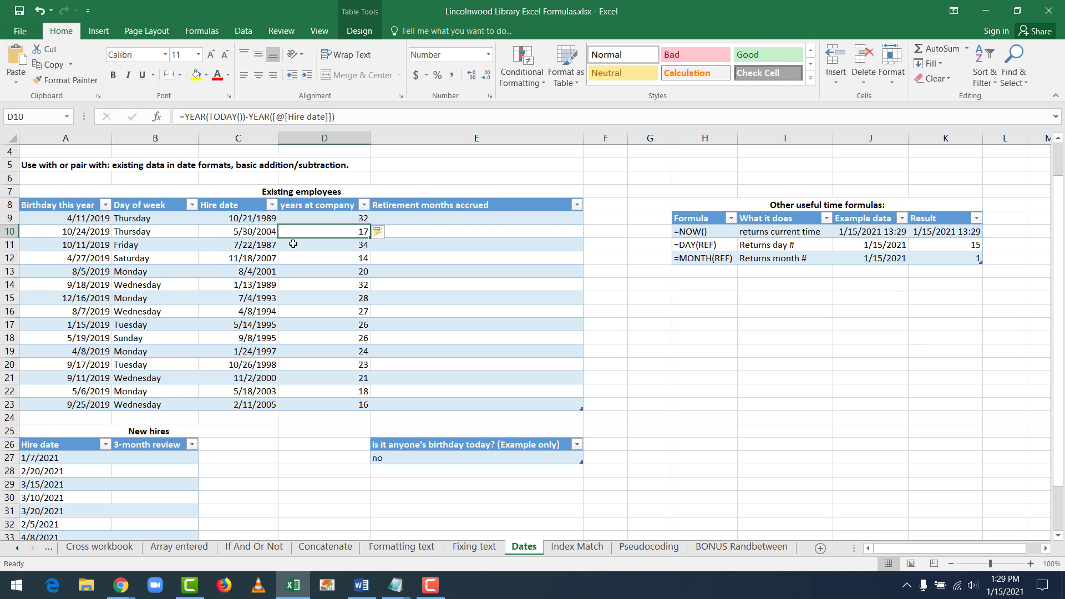
Enter =datedif(c9,today(),"m") in E9 to fill the Retirement months accrued column with months since each hire date
key("Up")
key("Right")
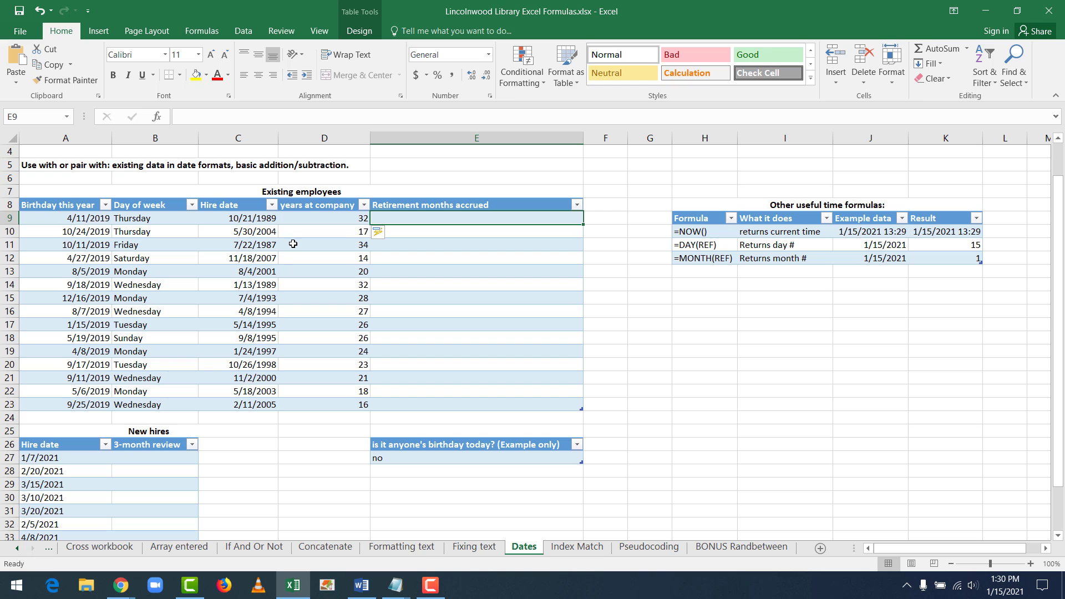
key("Left")
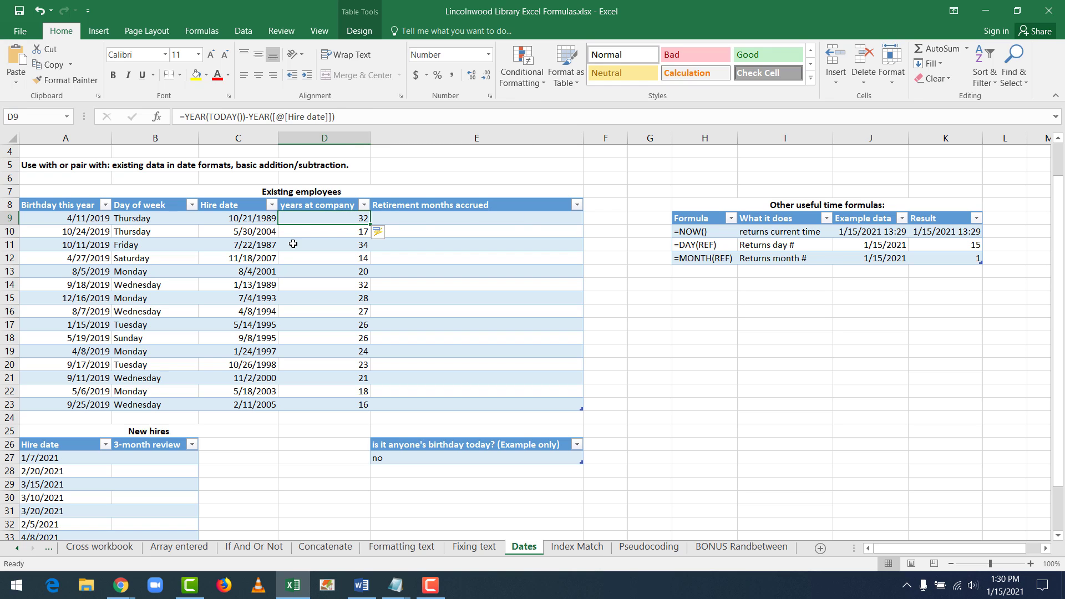
key("Right")
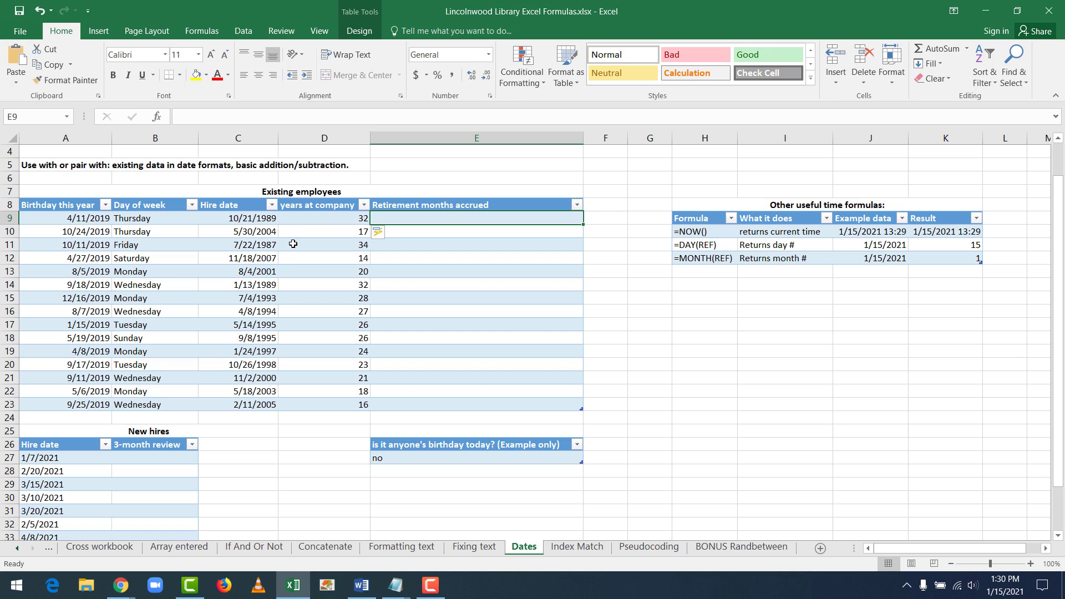
key("Left")
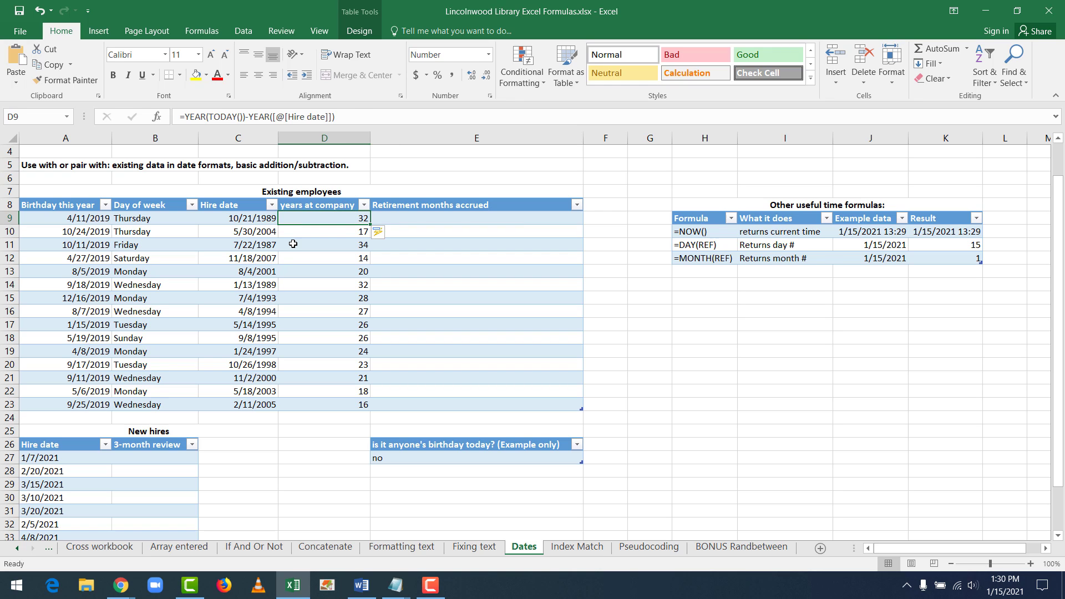
key("Right")
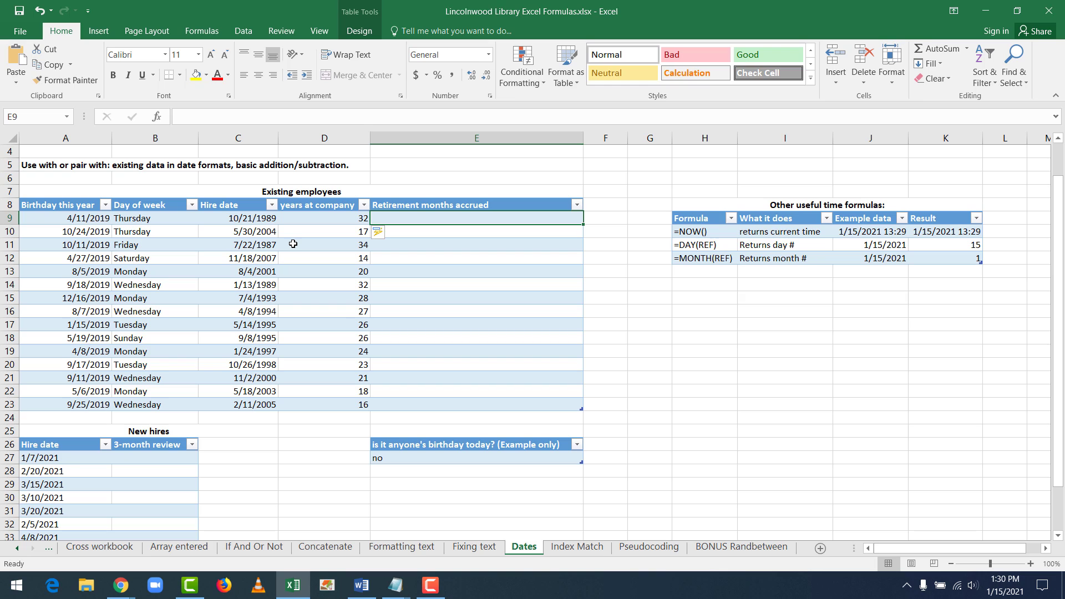
type("=")
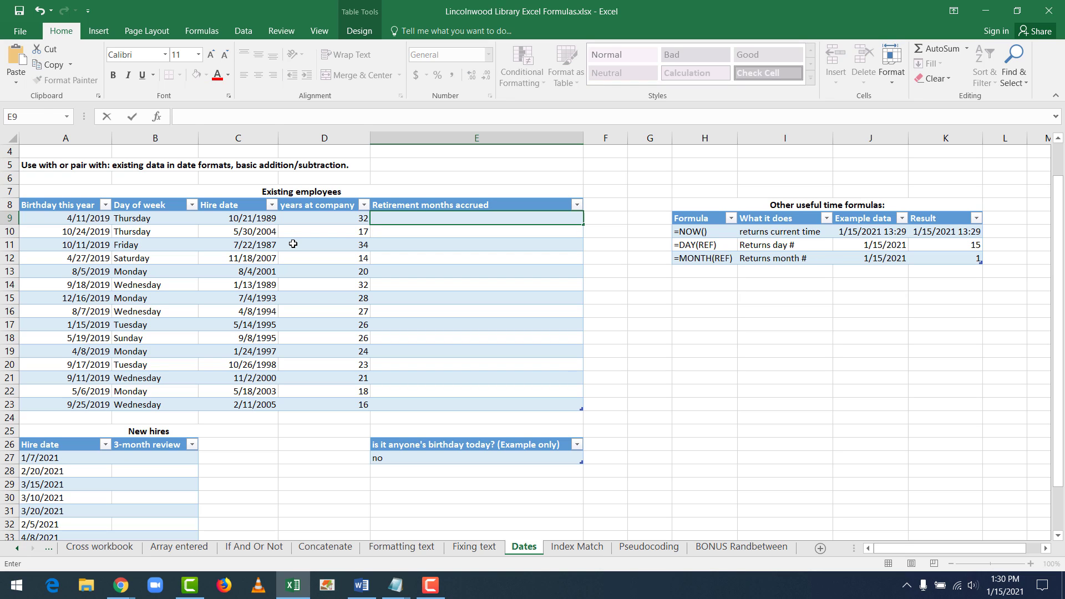
type("dat")
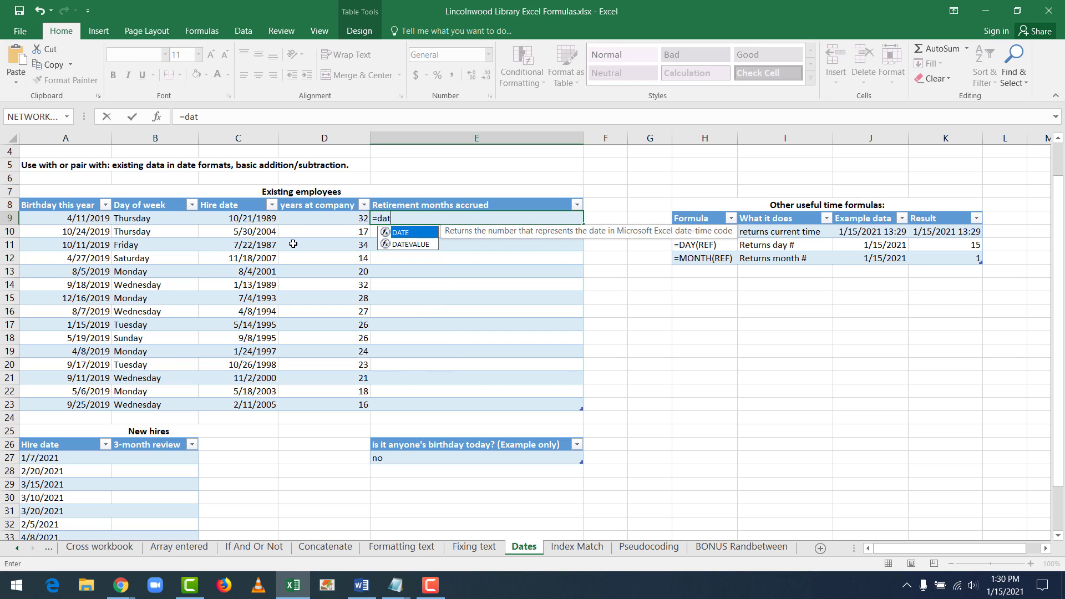
type("edif")
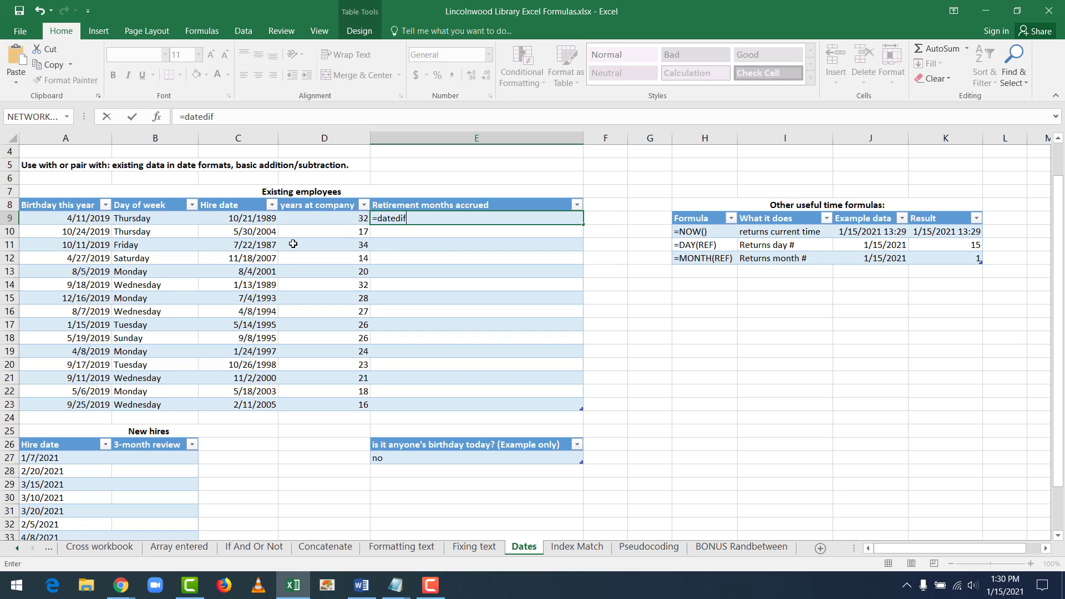
type("(")
type("c9")
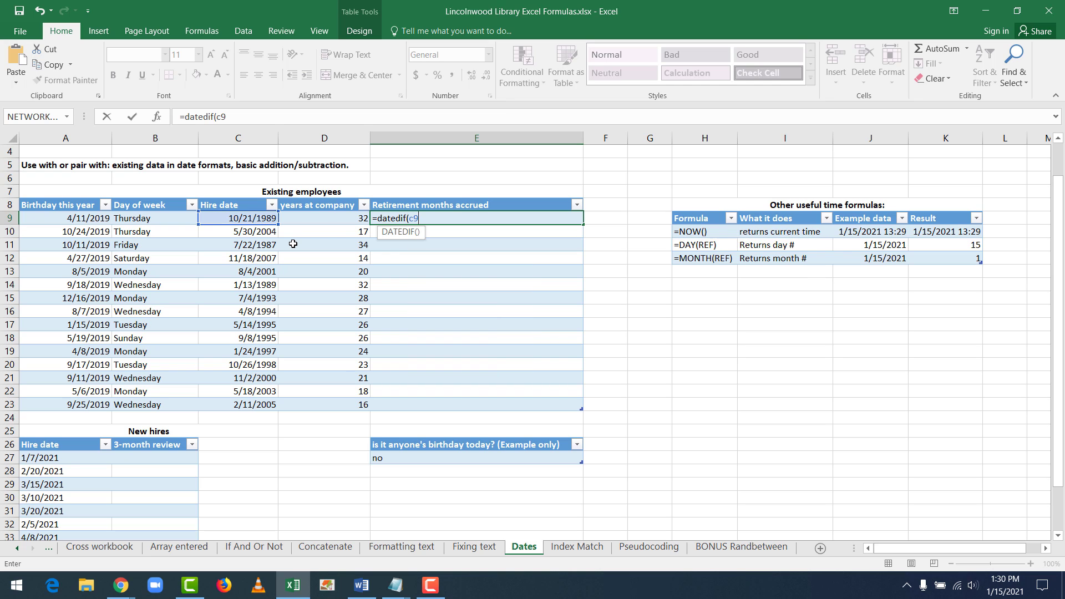
type(",today()")
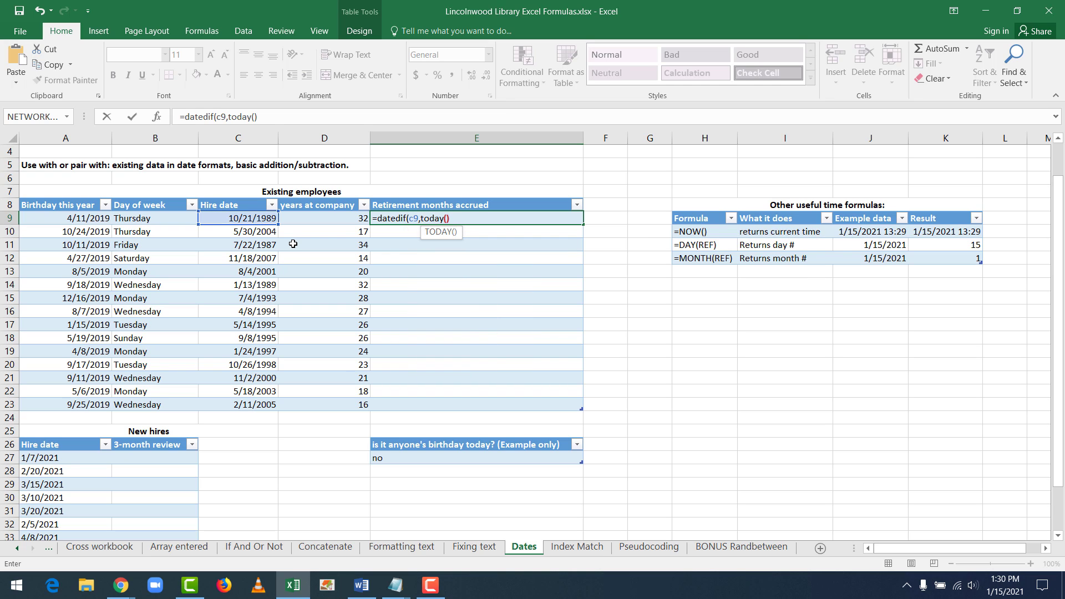
type(",")
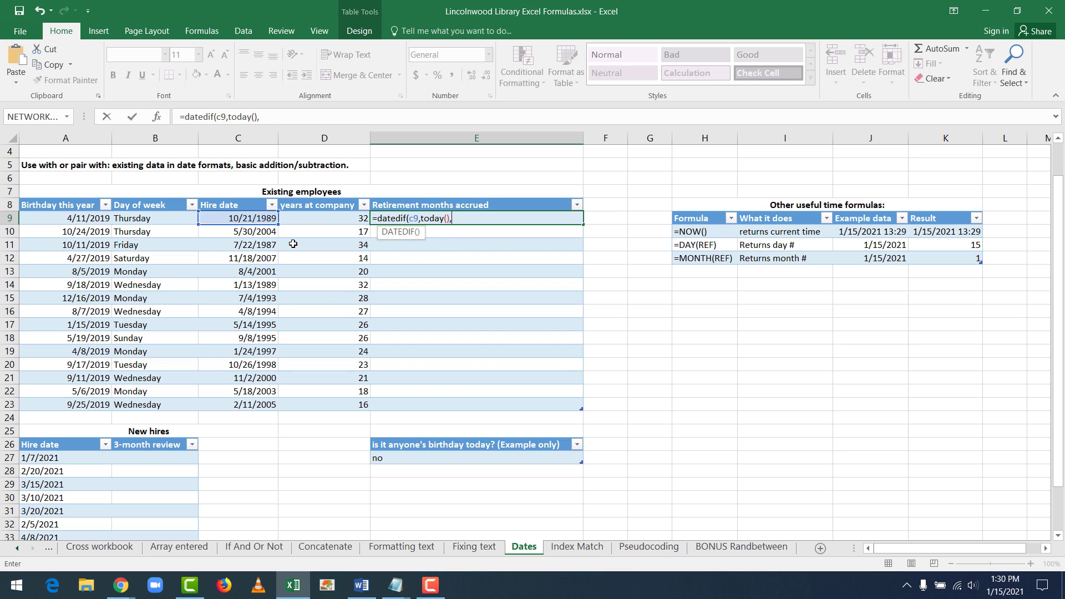
type("\"m\"")
key("Return")
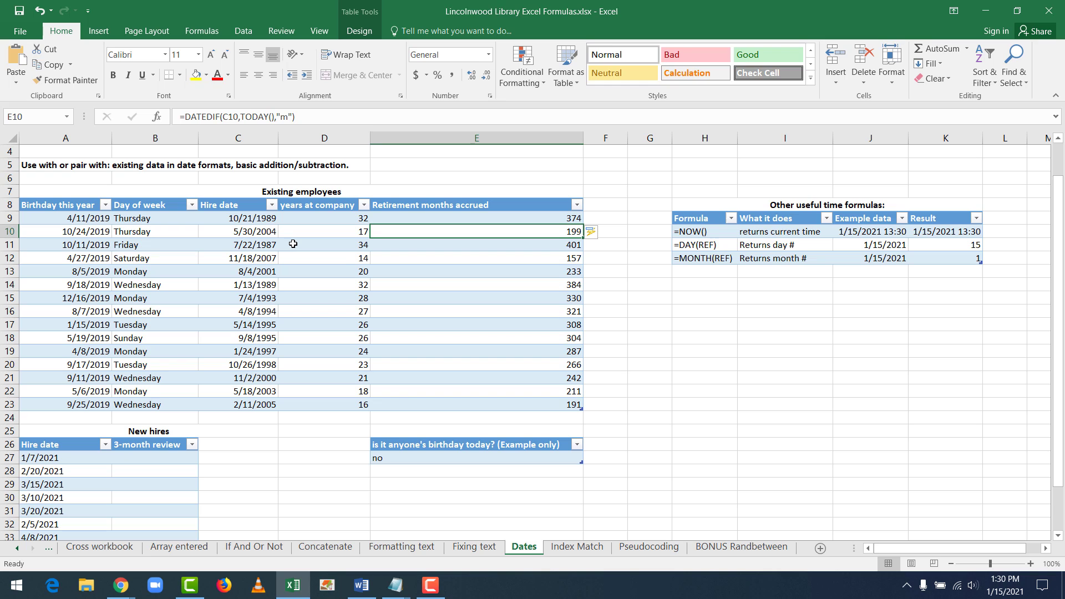
Enter =edate(a27,3) in B27 to fill the 3-month review column with each new hire's review date
left_click(649, 311)
scroll(251, 366, "down", 3)
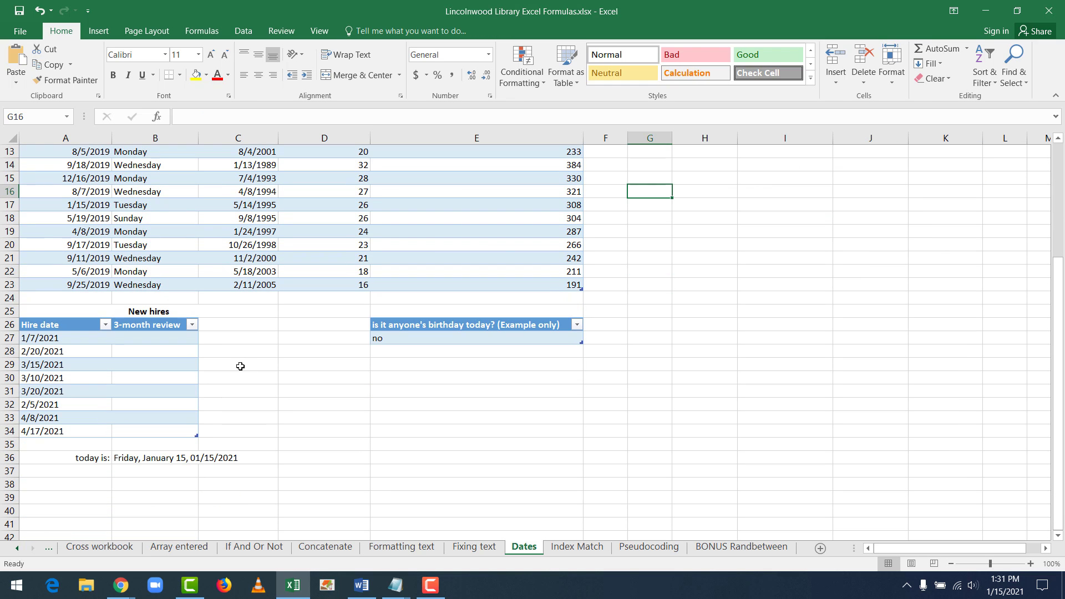
left_click(125, 348)
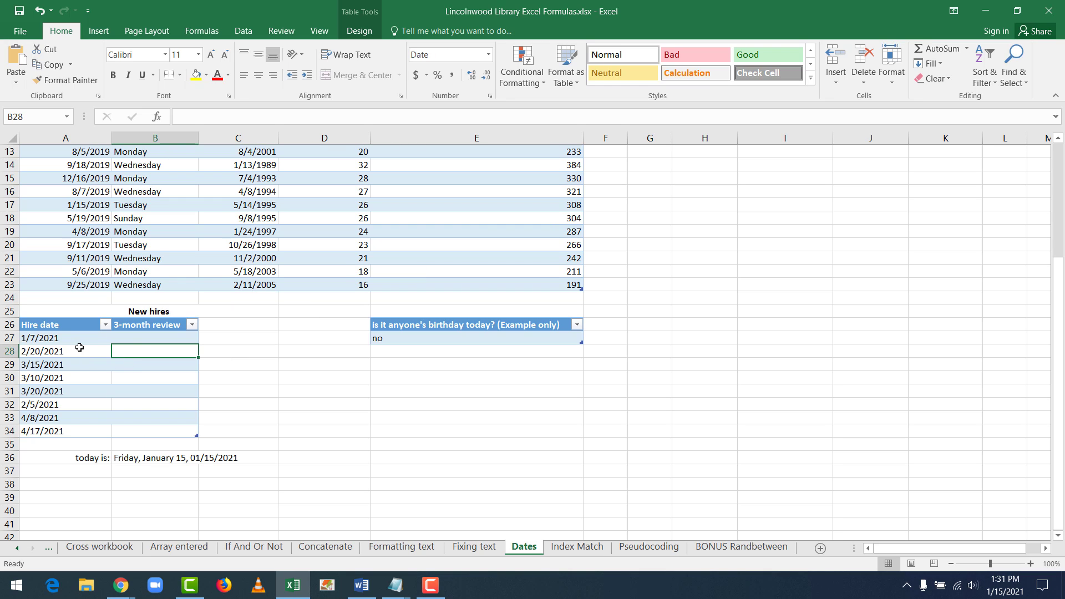
left_click(252, 338)
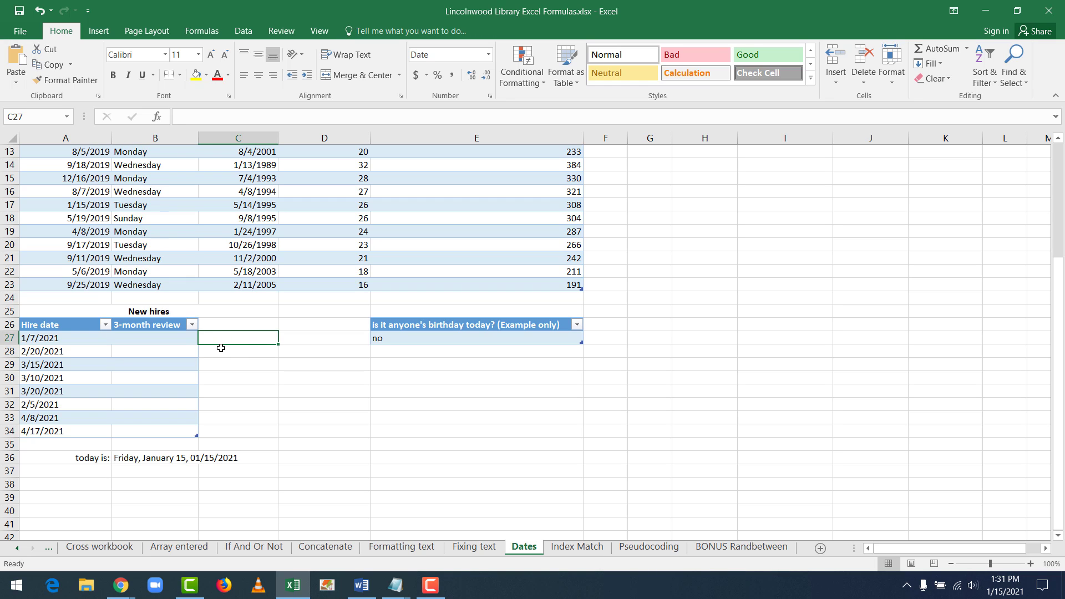
left_click(186, 347)
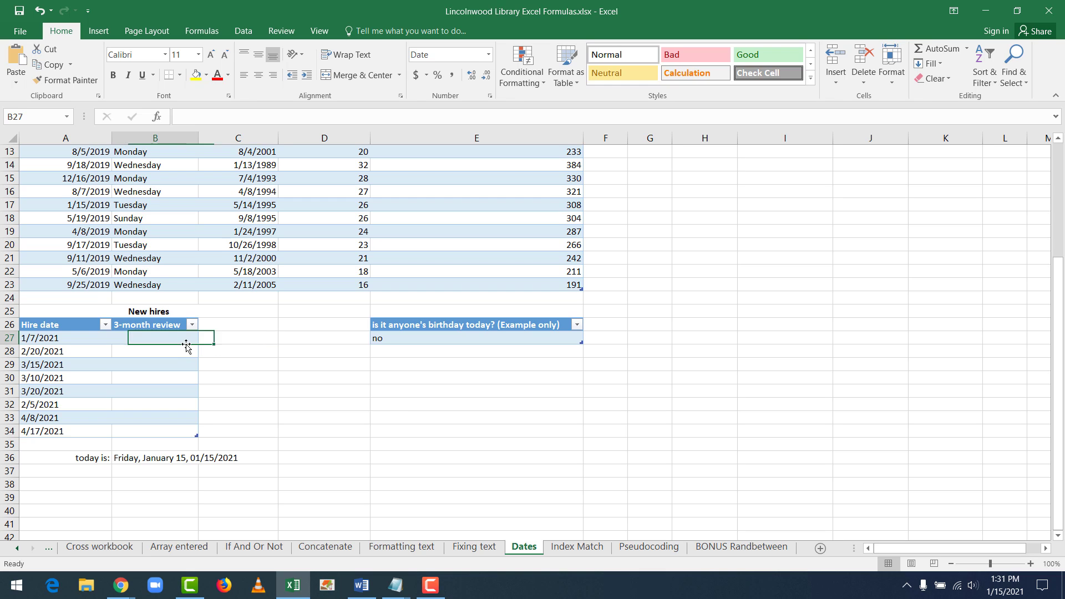
type("=edate")
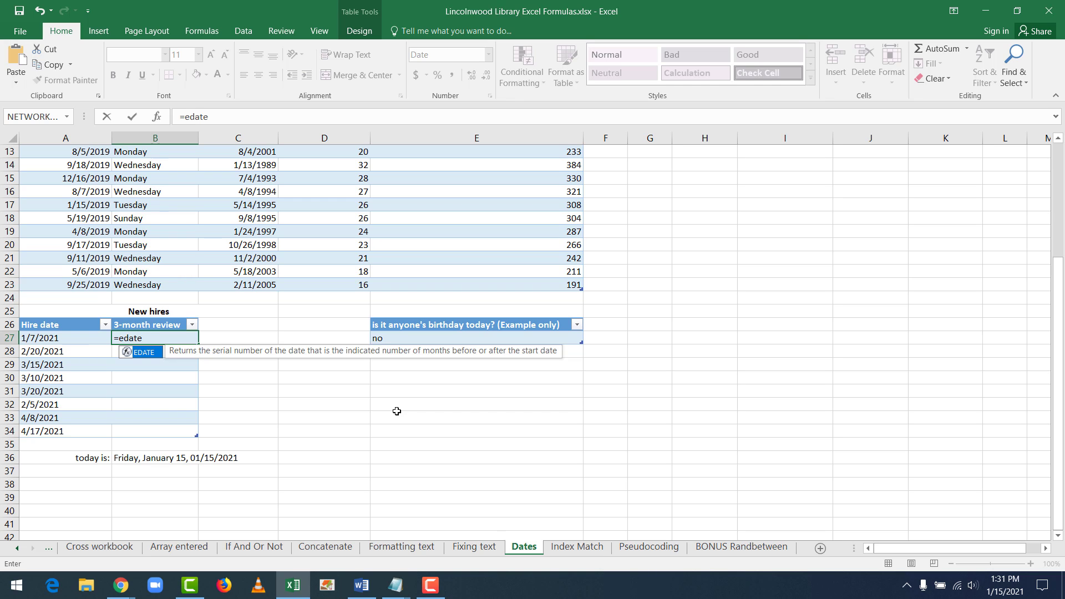
type("(")
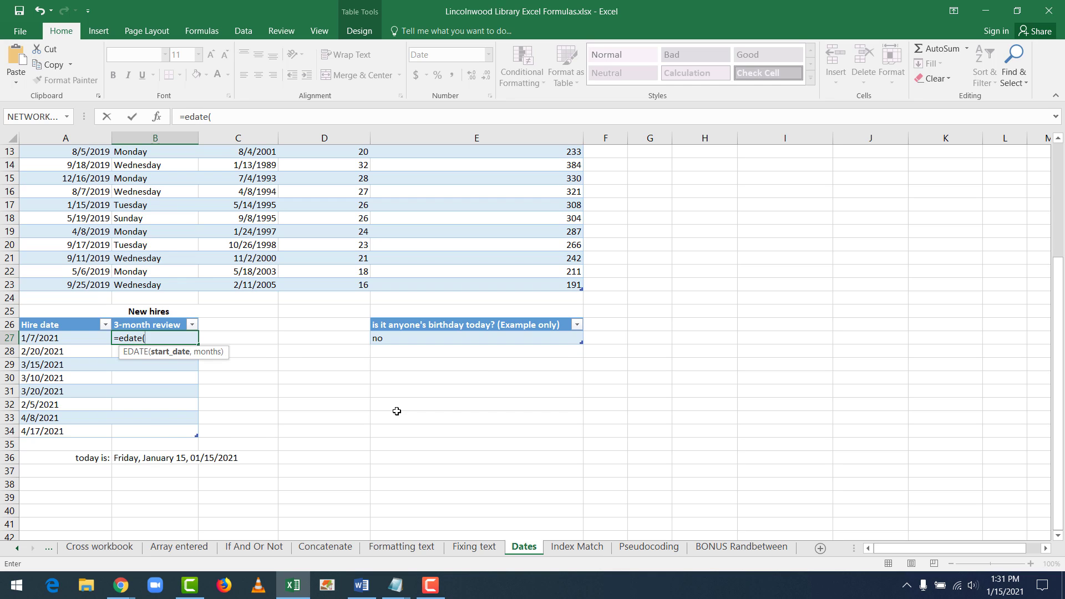
type("a27")
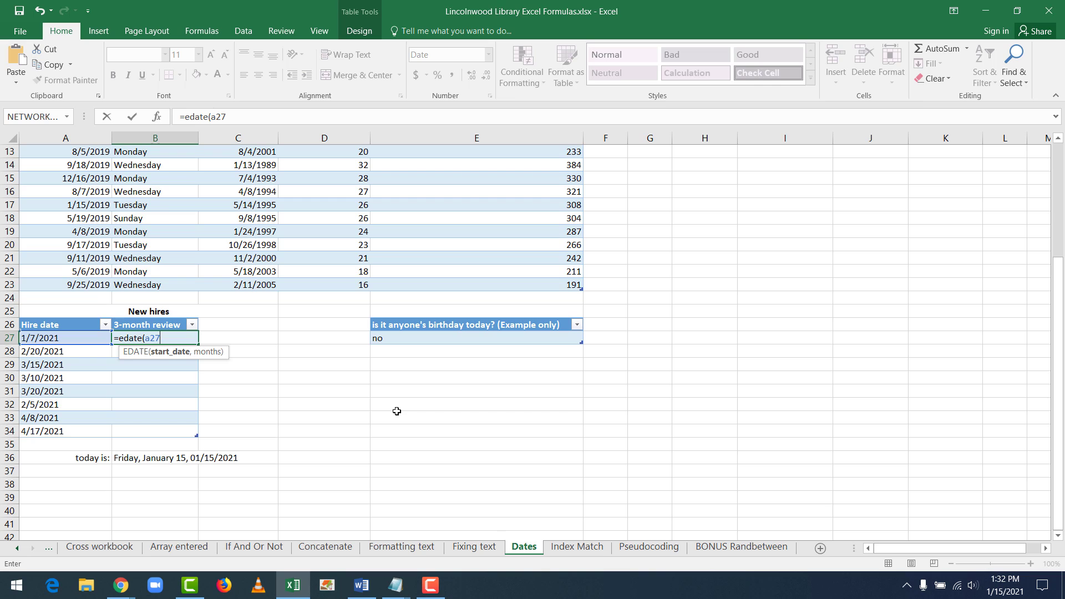
type(",3")
key("Return")
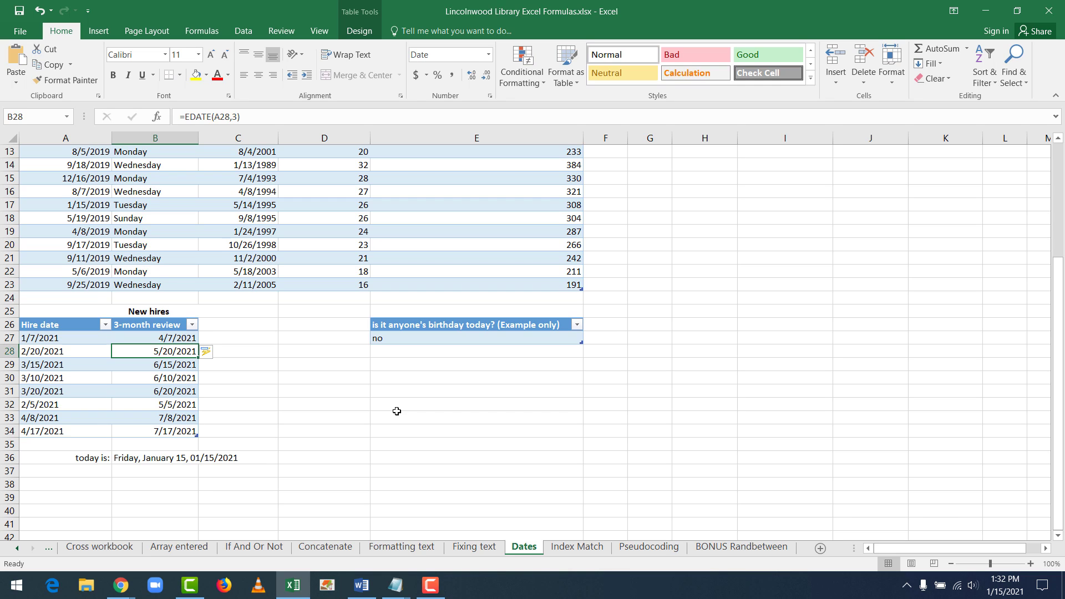
Review the calculated 3-month review dates down the New hires table
key("Down")
key("Down")
key("Down")
key("Down")
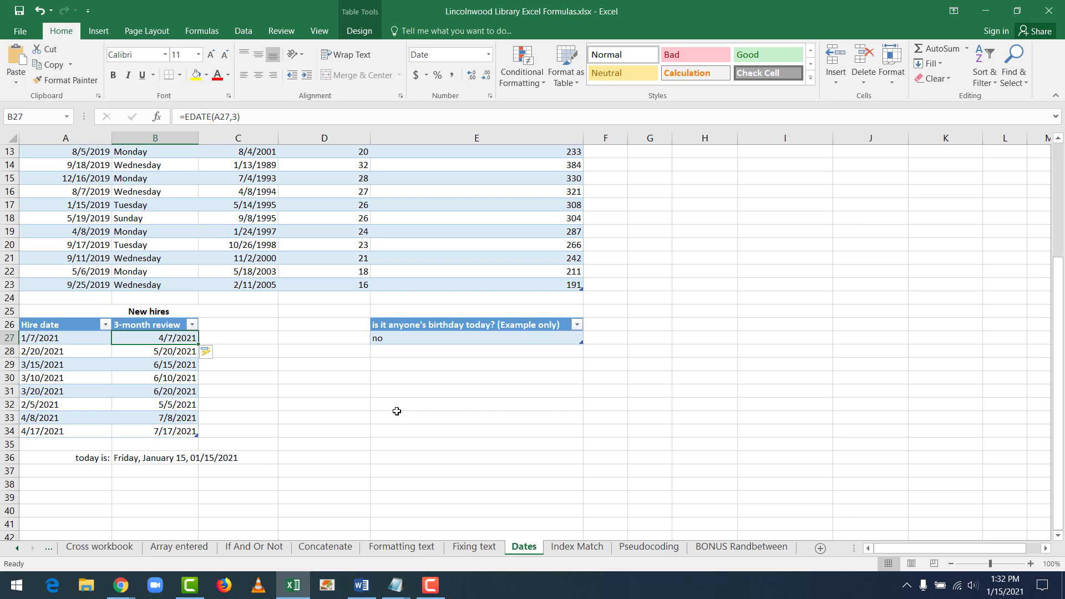
key("Down")
key("Down")
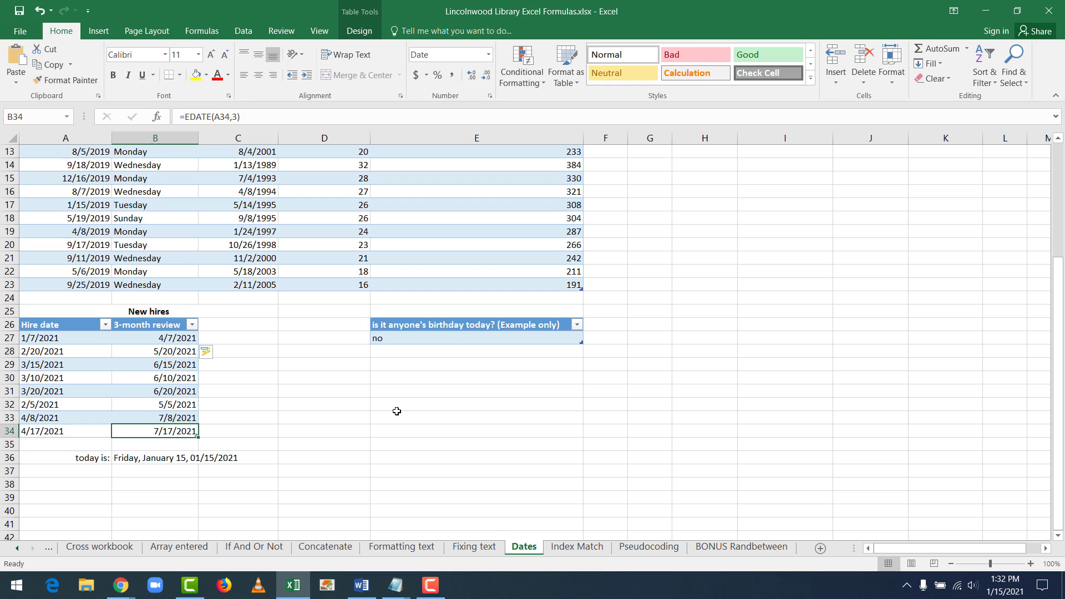
key("Right")
key("Up")
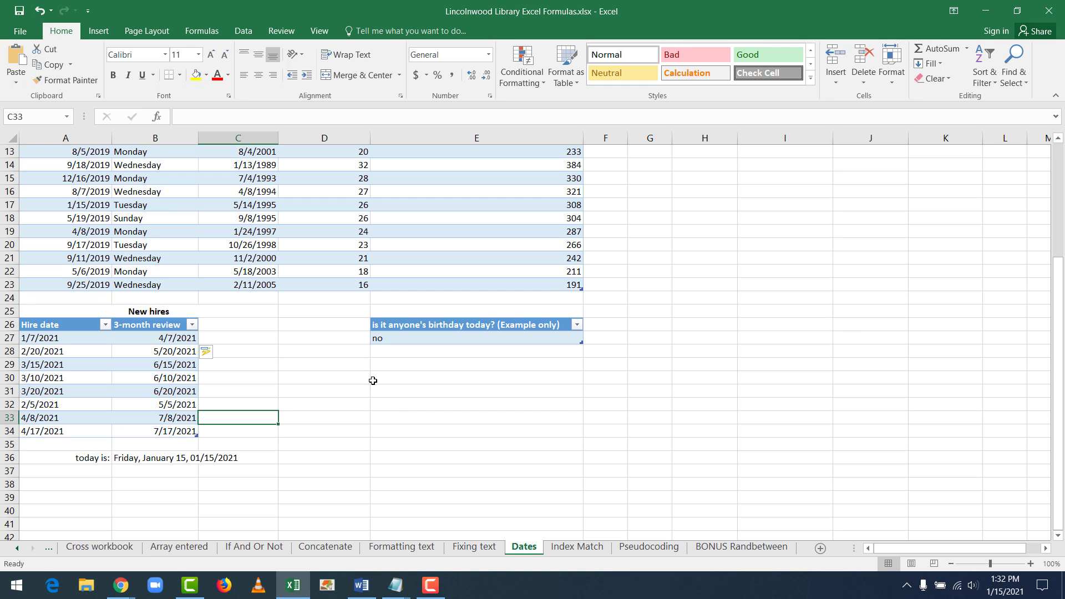
Examine the NOW, DAY and MONTH examples and their formulas in the Other useful time formulas table
scroll(373, 377, "up", 4)
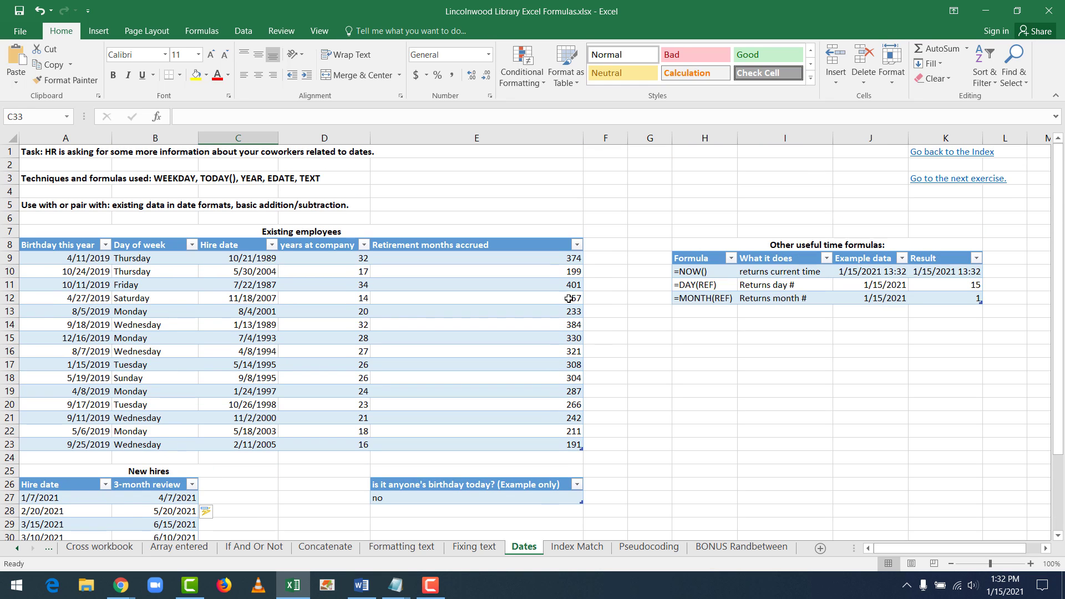
left_click(689, 186)
left_click(690, 216)
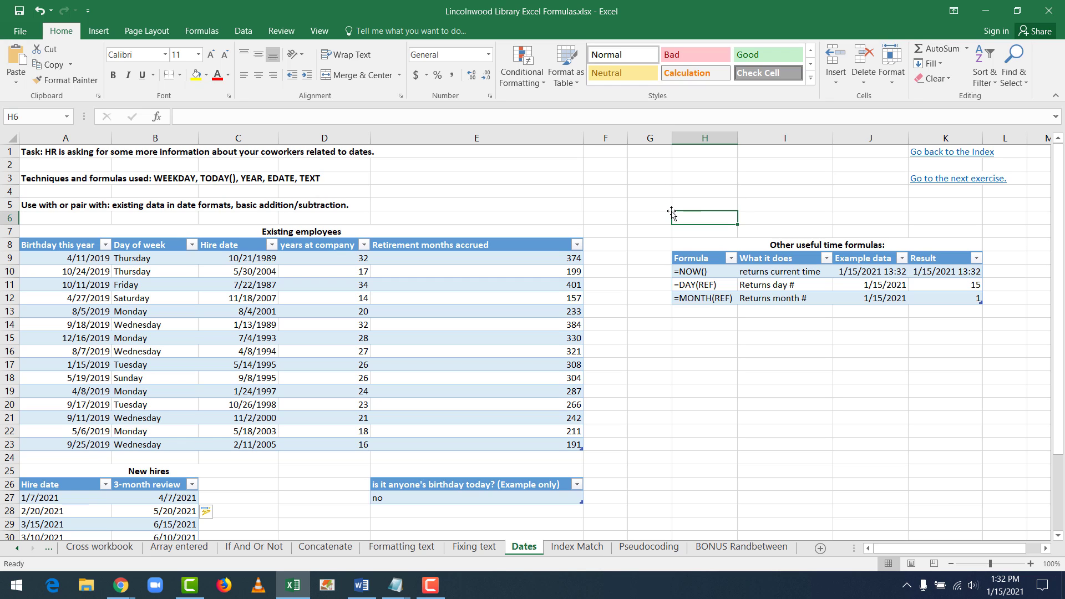
key("Down")
key("Down")
key("Down")
key("Down")
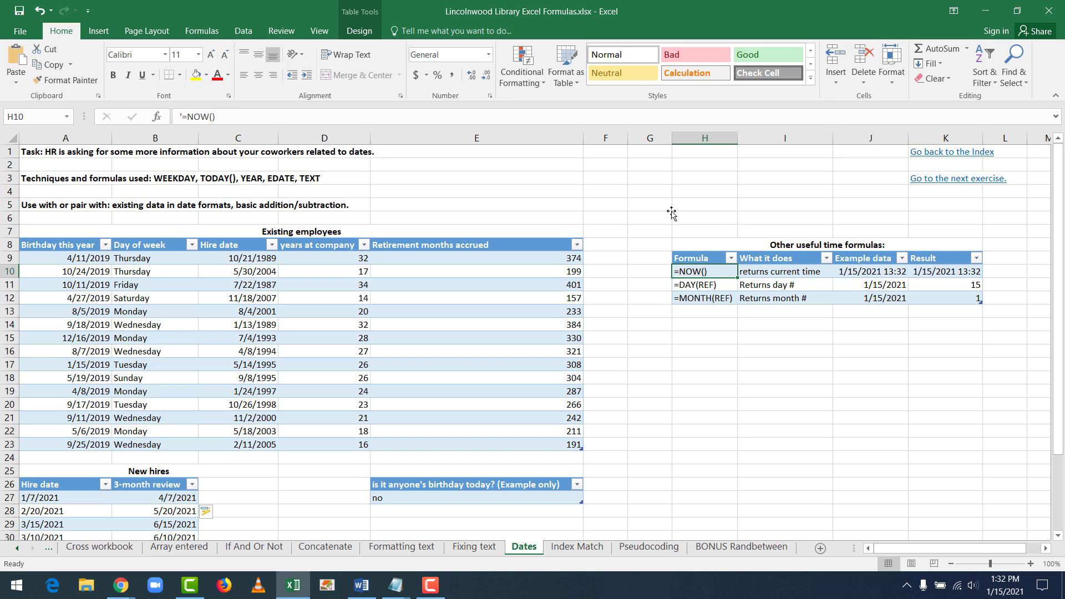
key("Right")
key("Right")
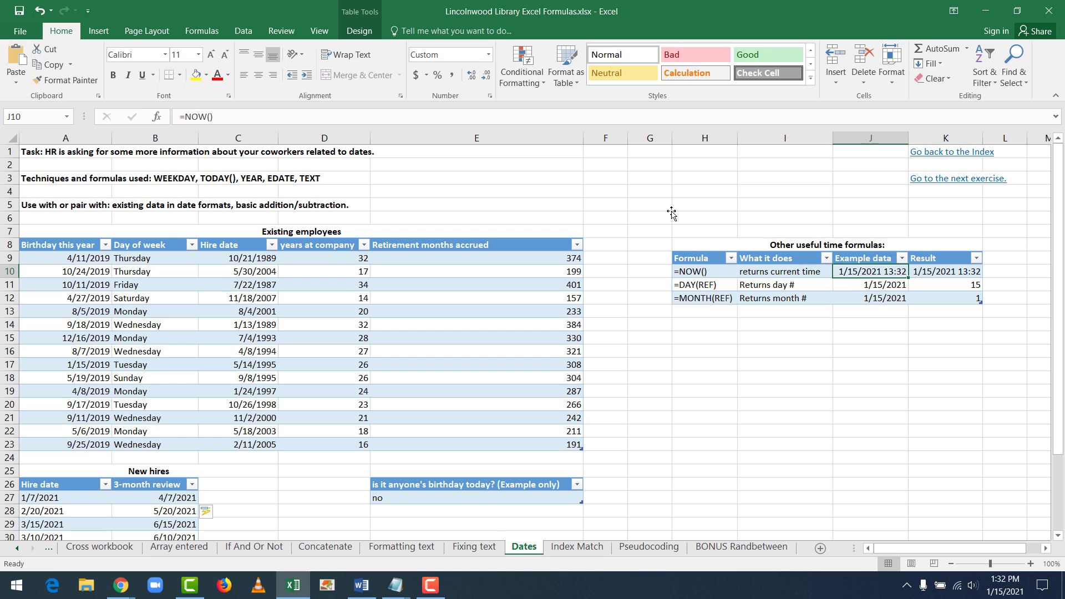
key("Down")
key("Left")
key("Left")
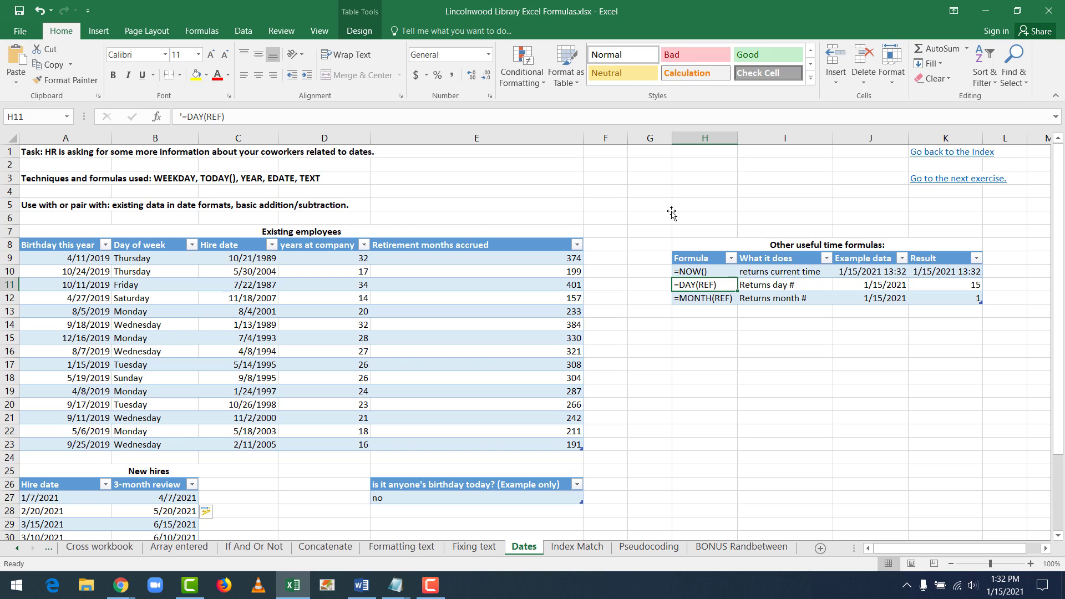
key("Right")
key("Right")
key("Right")
key("Down")
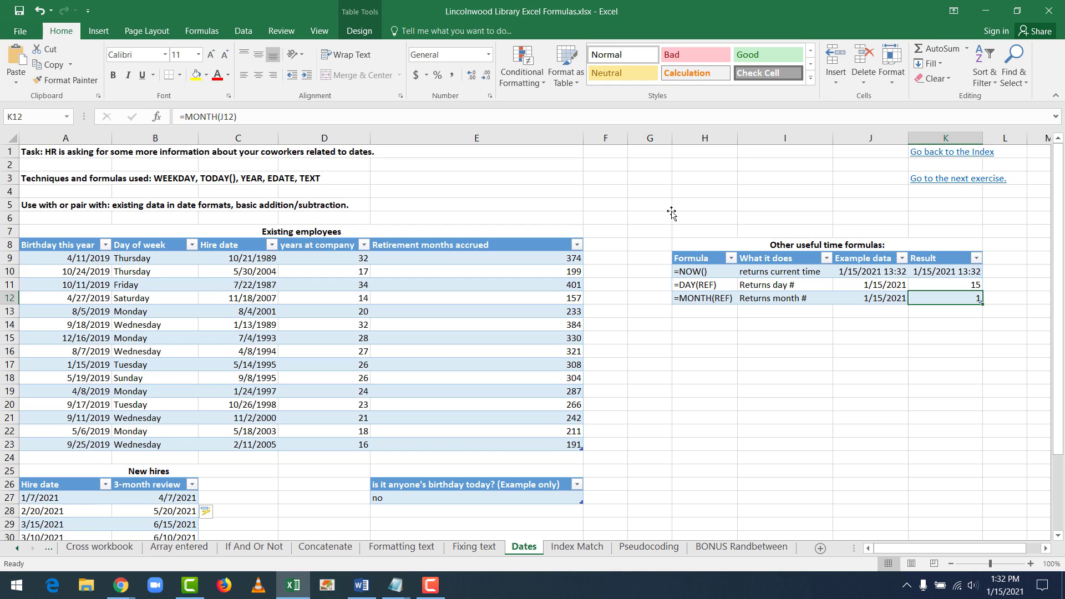
Inspect the full nested IF formula in E27 that checks whether any employee's birthday is today
left_click(646, 336)
scroll(654, 333, "down", 3)
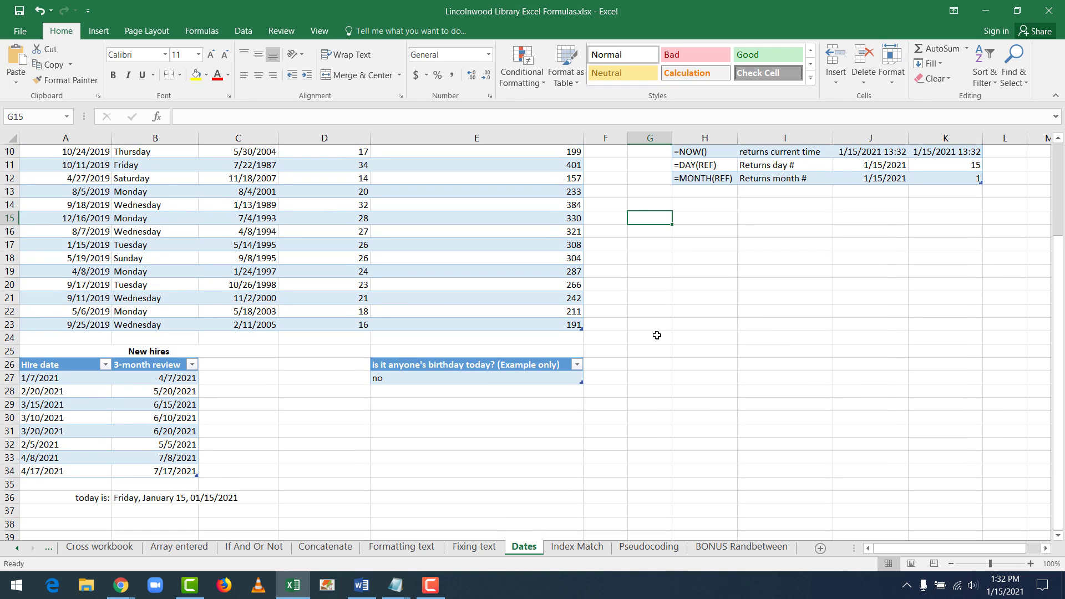
left_click(497, 379)
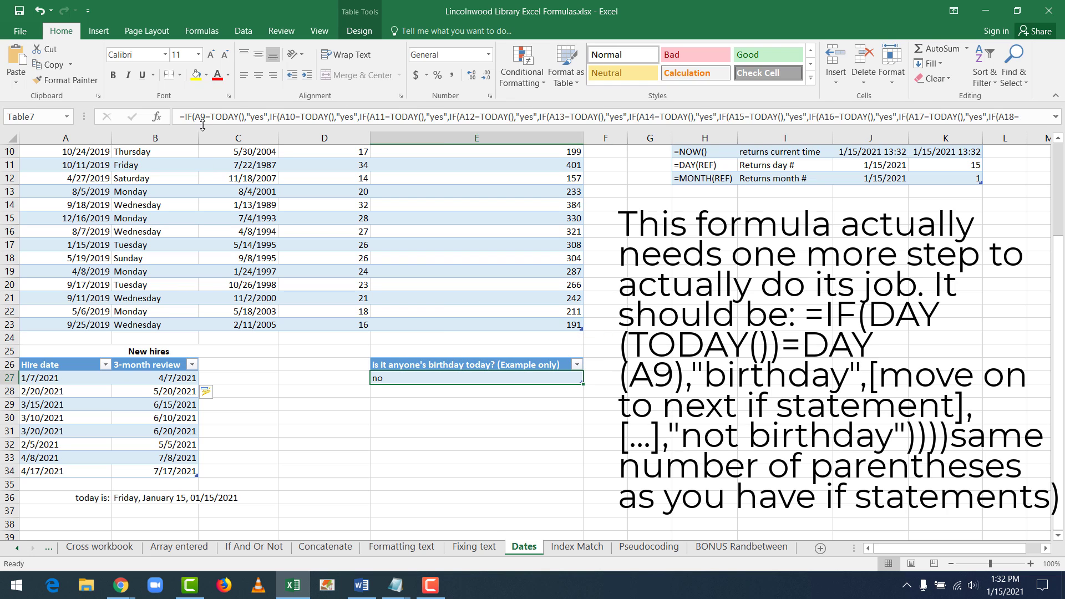
left_click(1056, 117)
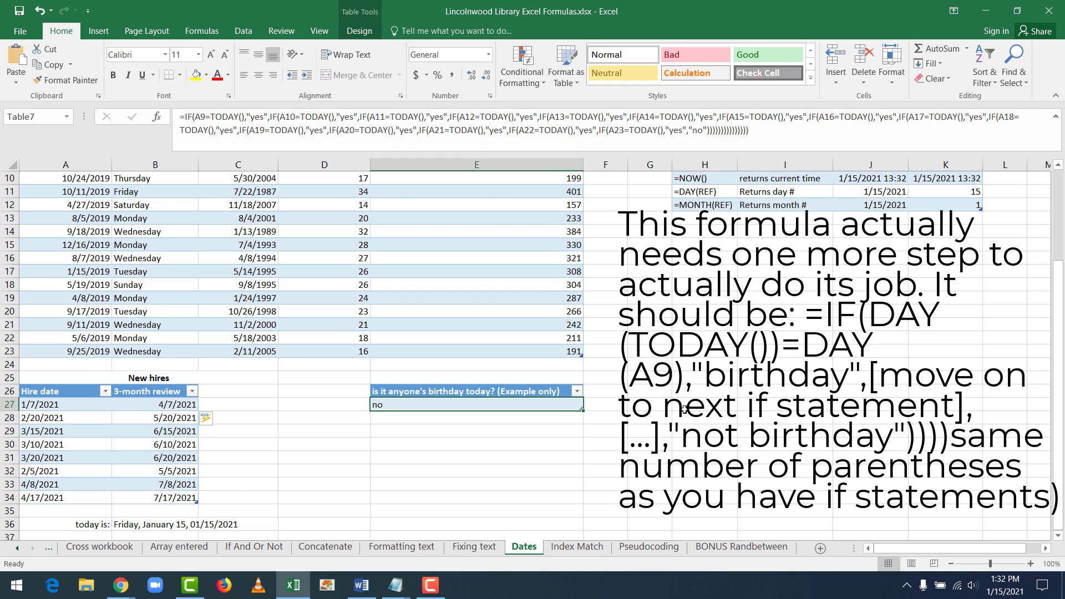
scroll(684, 410, "up", 2)
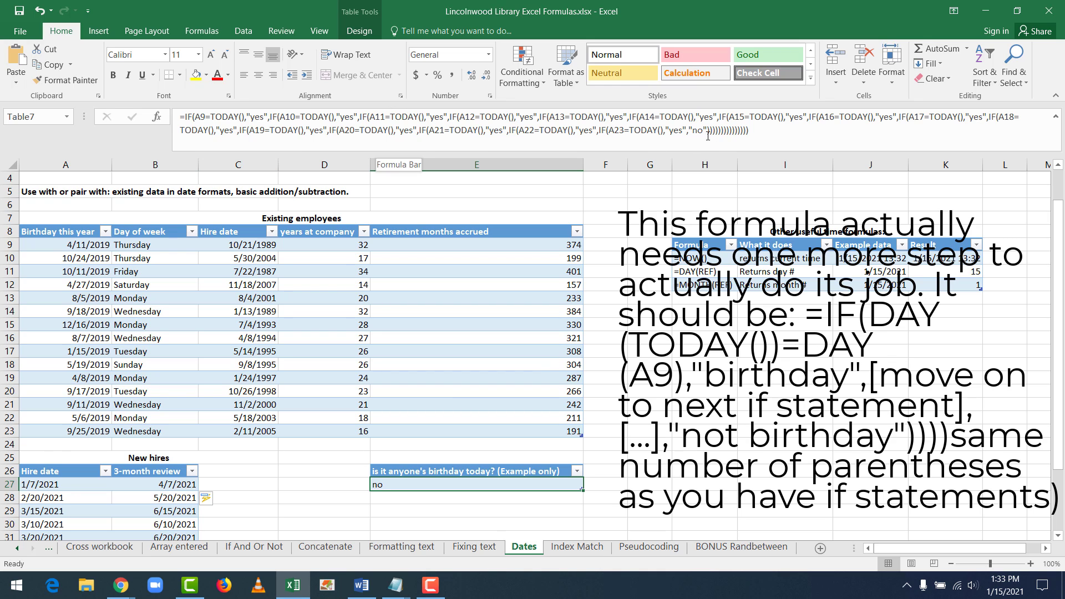
left_click_drag(704, 133, 766, 135)
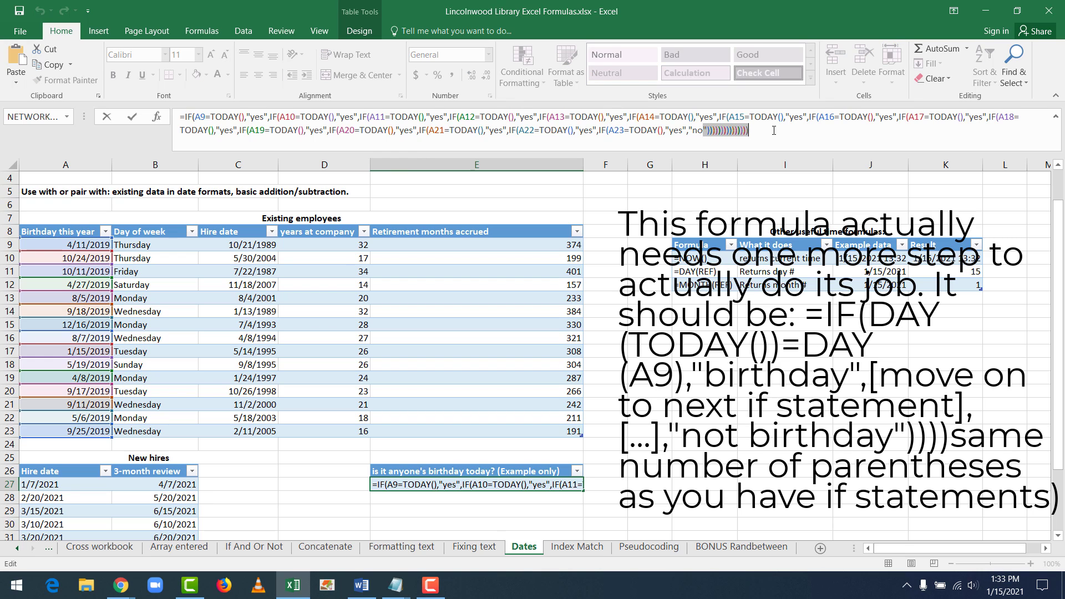
left_click(776, 130)
key("Return")
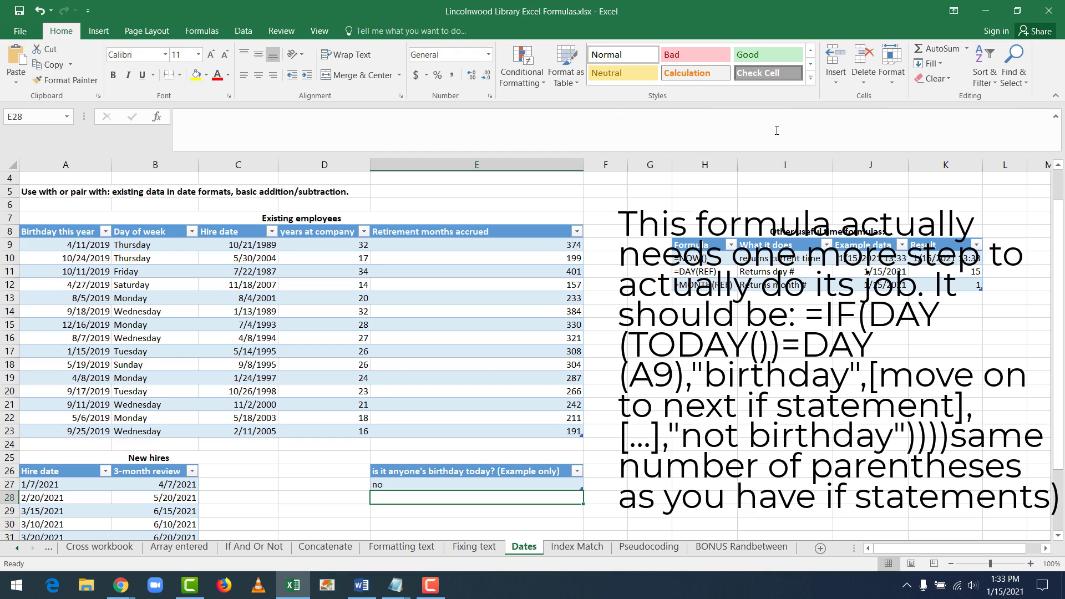
key("Up")
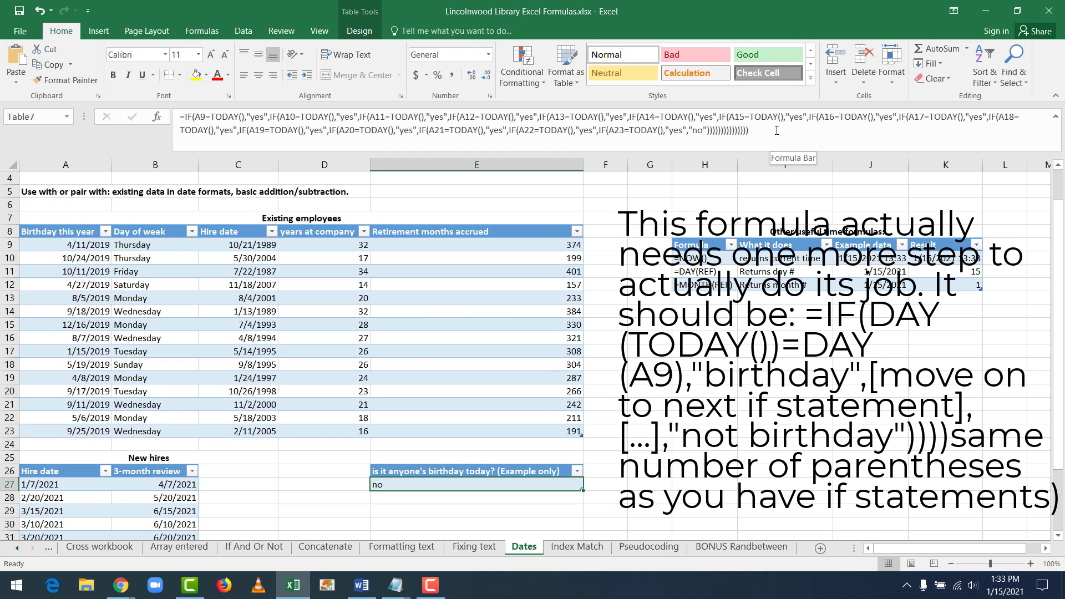
Go through the dates in the Birthday this year column from A23 up to A9
key("Left")
key("Up")
key("Left")
key("Up")
key("Left")
key("Up")
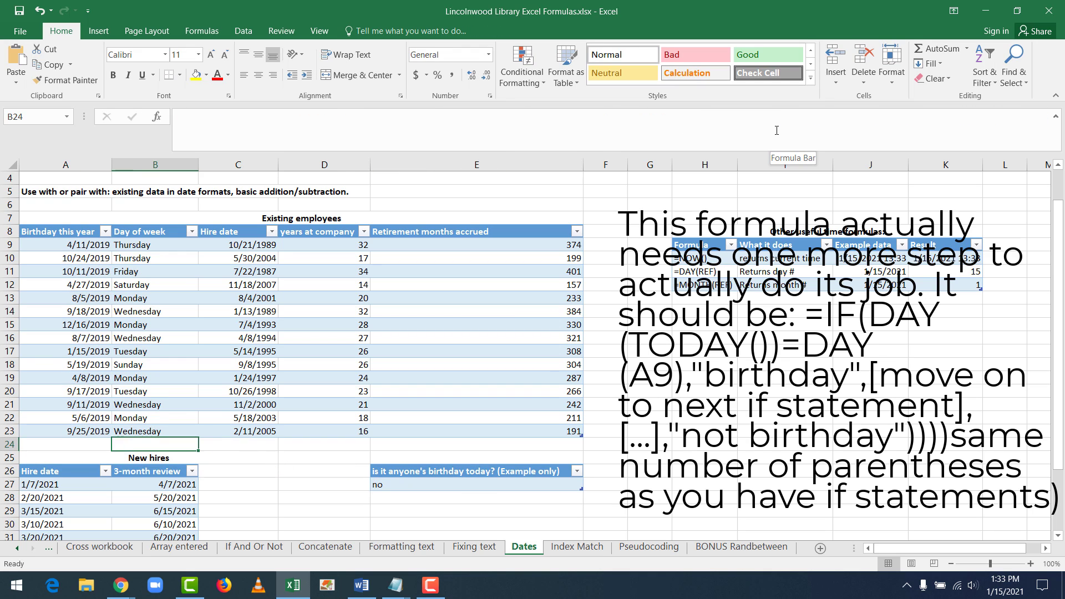
key("Left")
key("Up")
key("Up")
key("Up")
key("Up")
key("Up")
key("Up")
key("Up")
key("Up")
key("Up")
key("Up")
key("Up")
key("Up")
key("Up")
key("Up")
key("Up")
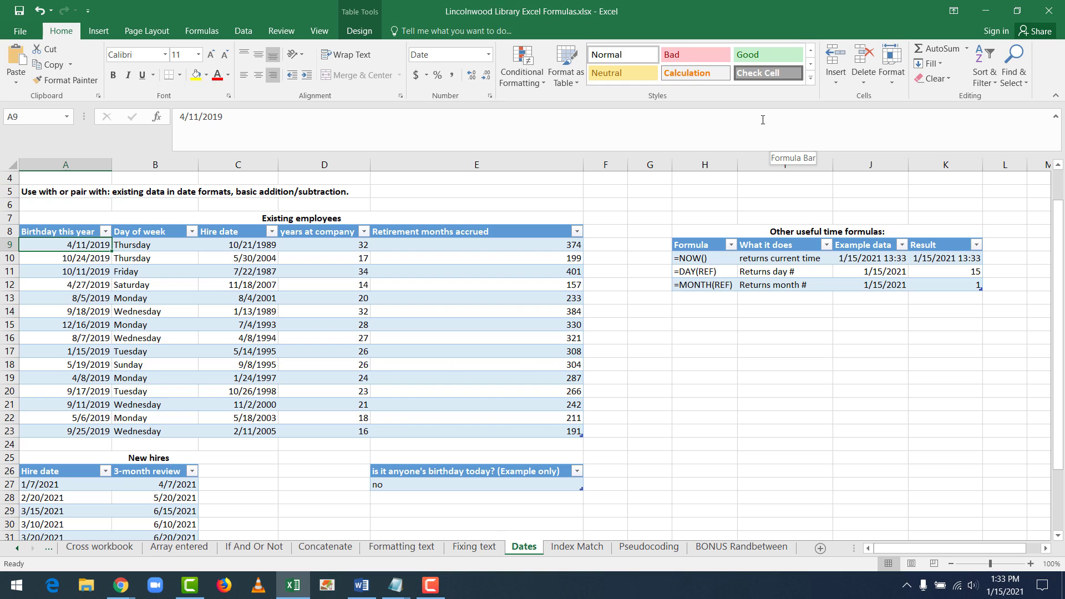
Collapse the expanded formula bar and switch to the Index Match worksheet
left_click(655, 314)
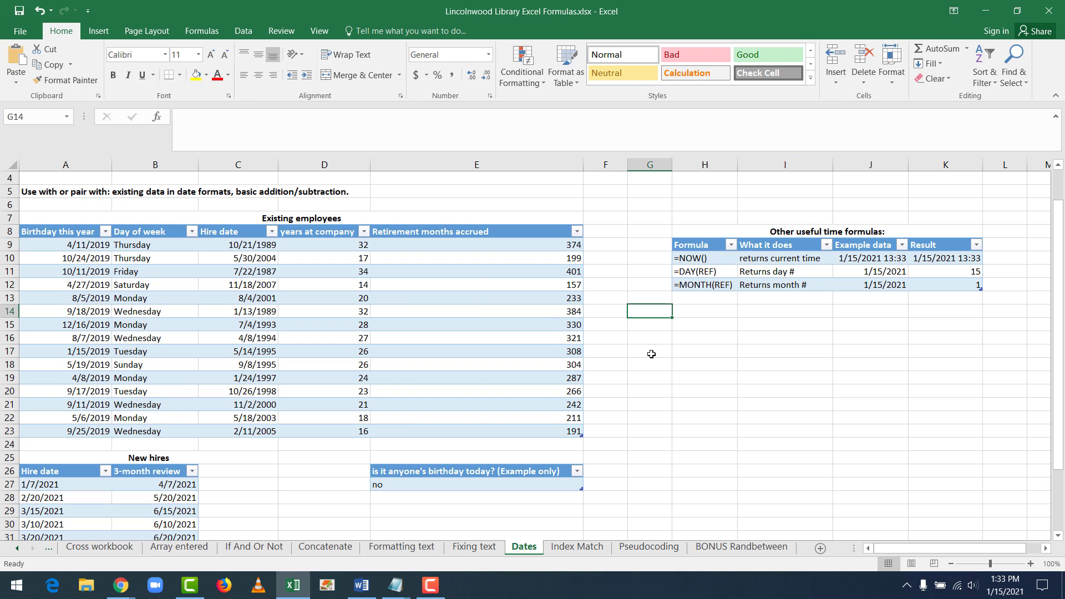
scroll(651, 354, "up", 1)
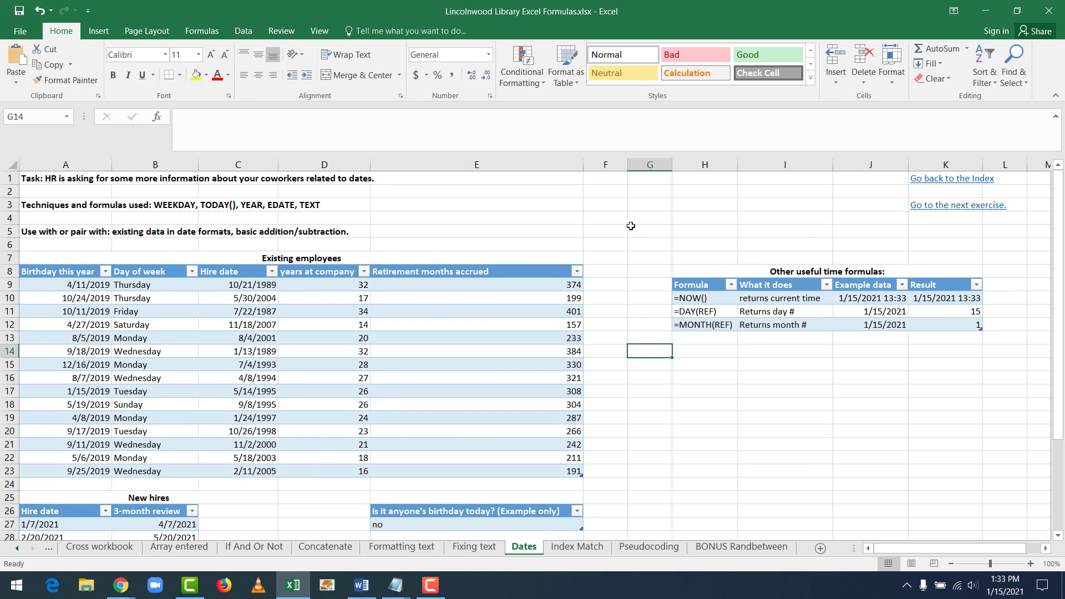
left_click(1055, 117)
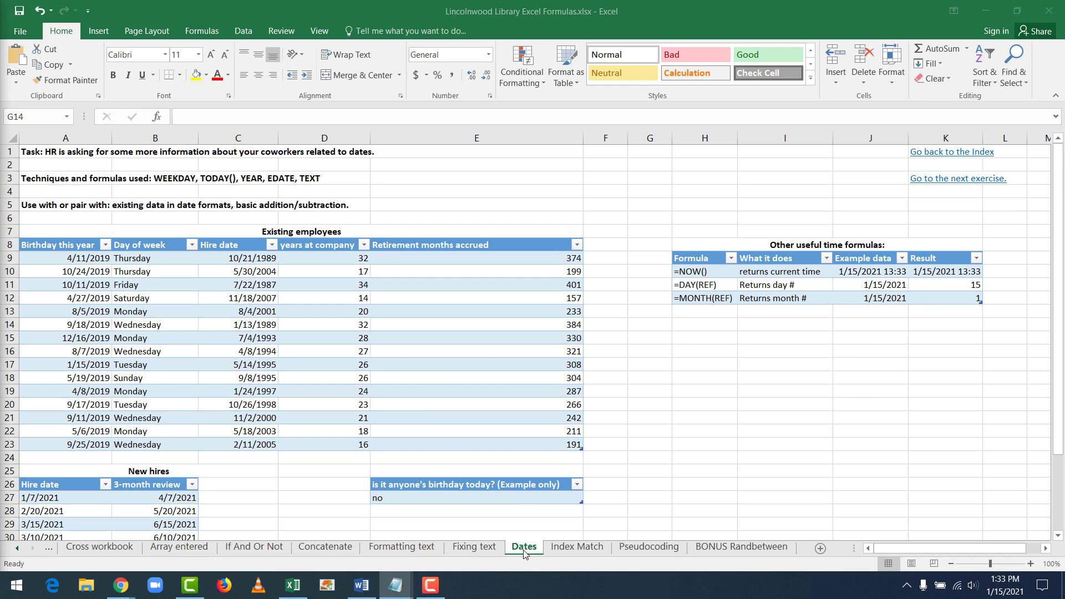
left_click(577, 548)
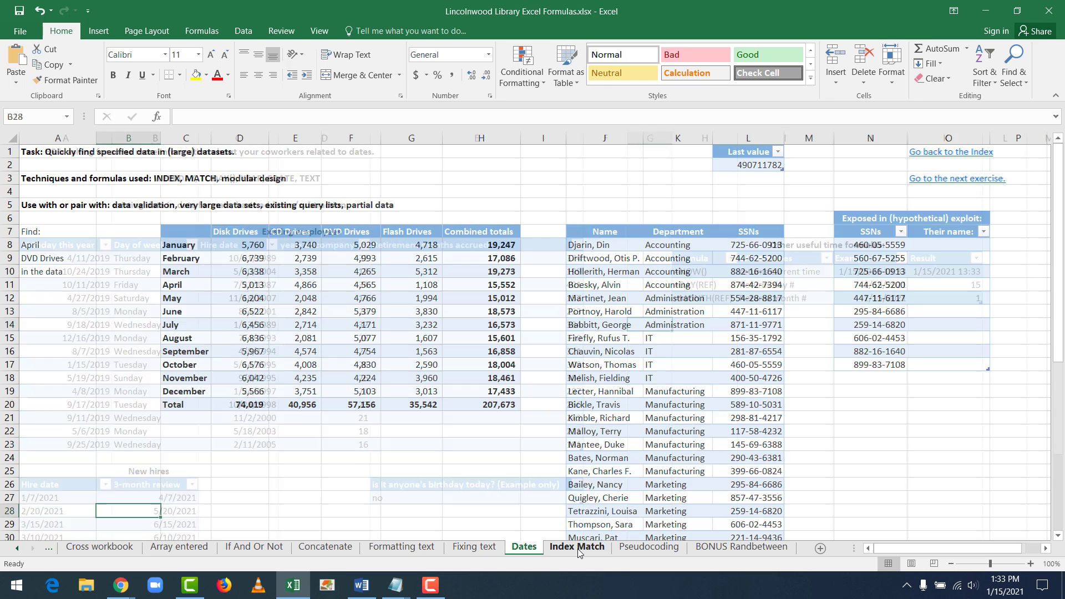
Examine the monthly drives table and the April and DVD Drives lookup terms under Find
left_click(227, 457)
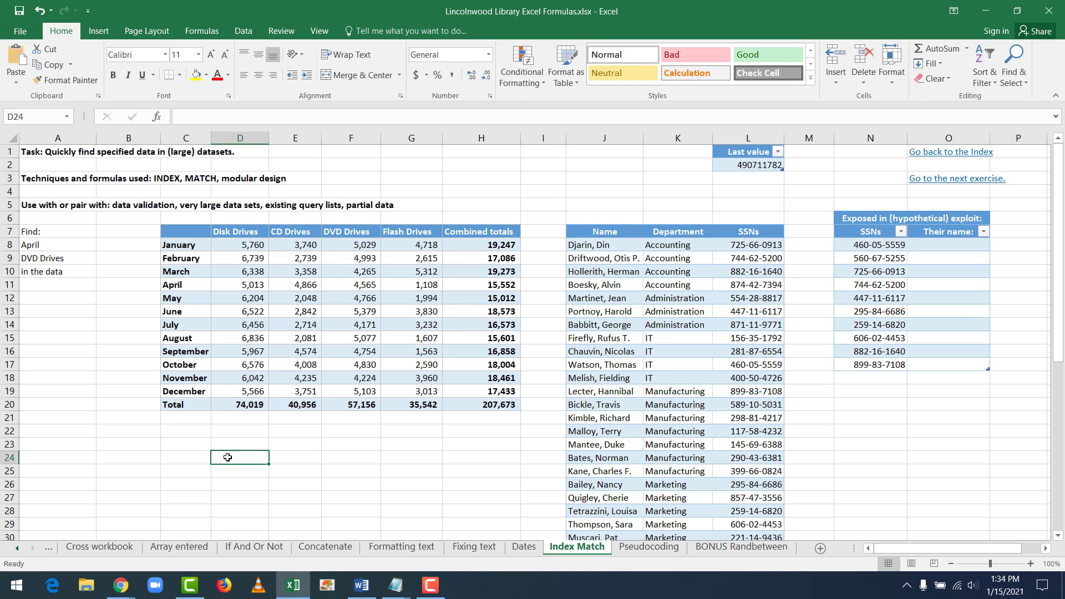
key("Up")
key("Up")
key("Left")
key("Up")
key("Up")
key("Up")
key("Up")
key("Up")
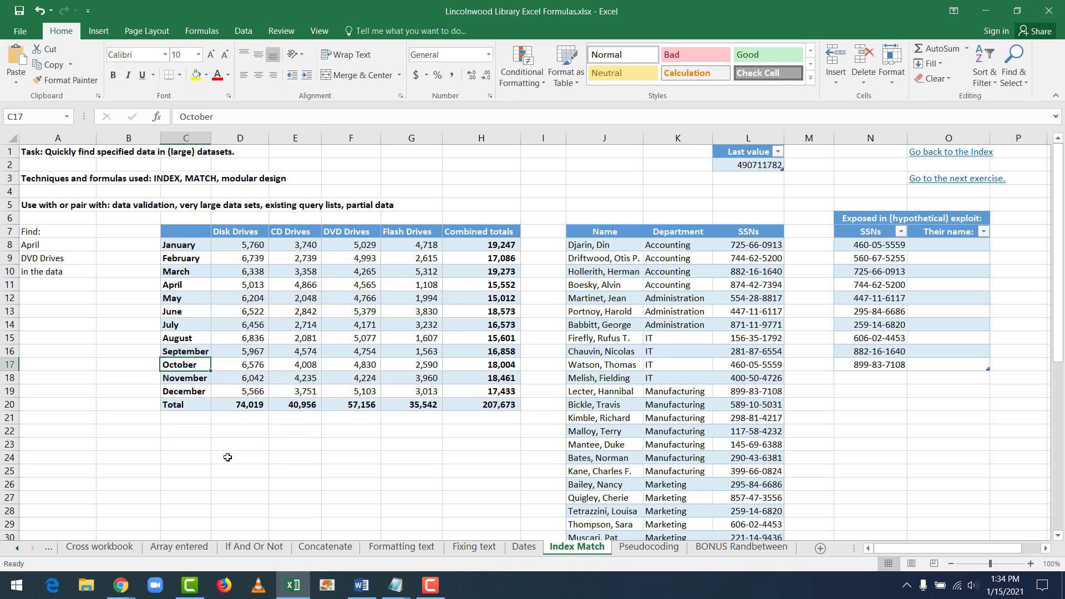
key("Right")
key("Up")
key("Right")
key("Up")
key("Right")
key("Up")
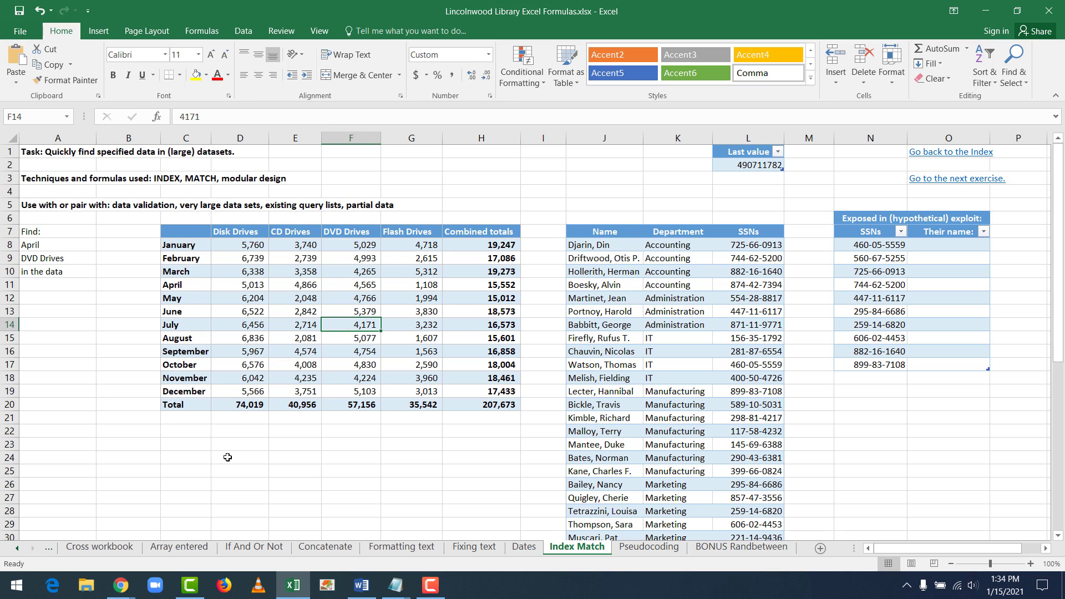
key("Up")
key("Up")
key("Up")
key("Up")
key("Up")
key("Left")
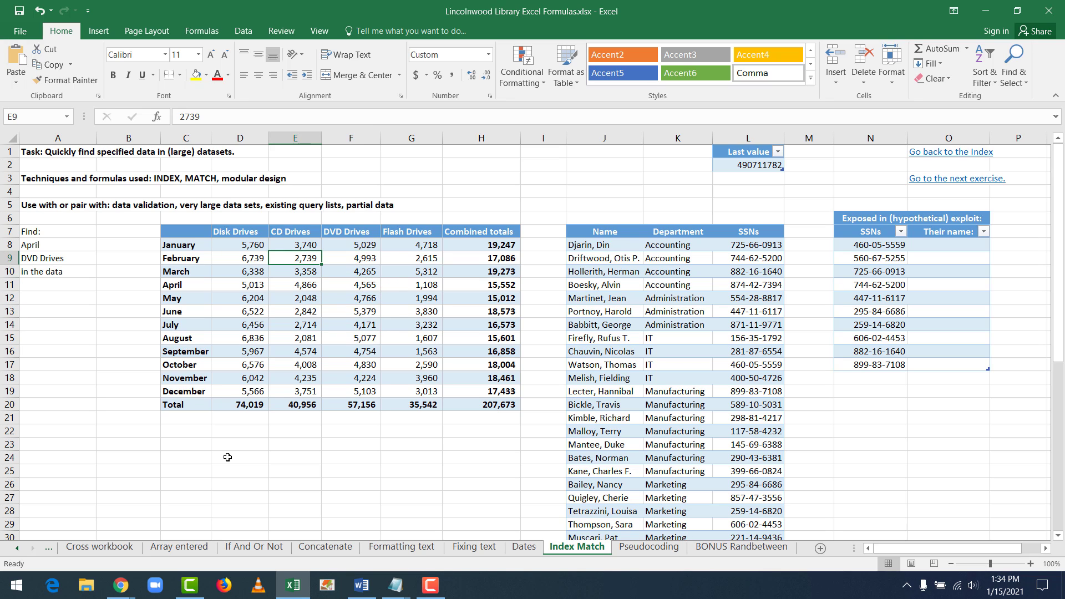
key("Home")
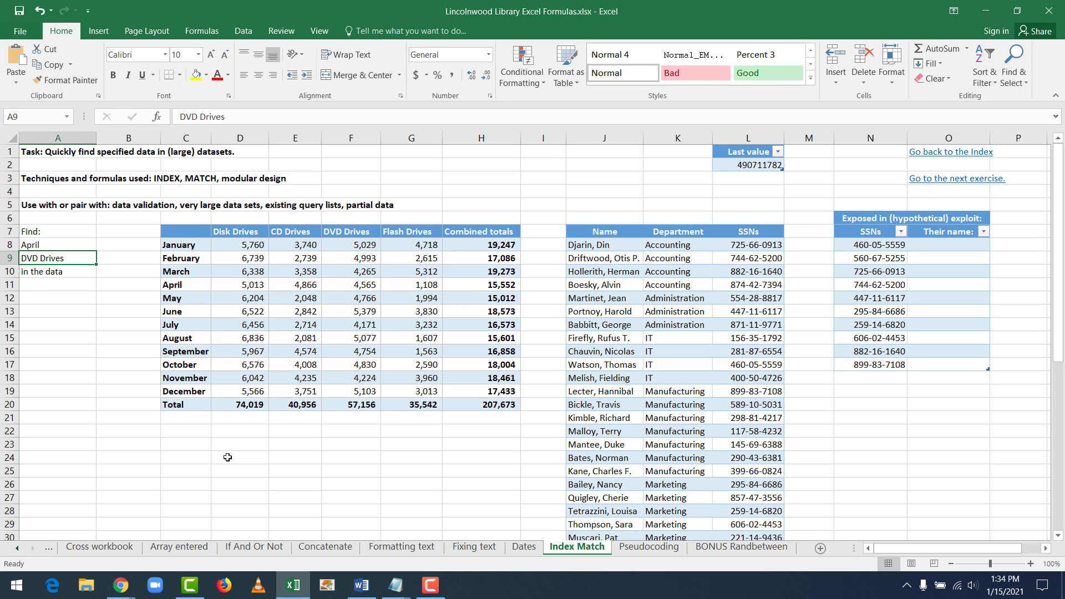
Locate the April figure for DVD Drives in the monthly drives table
key("Down")
key("Down")
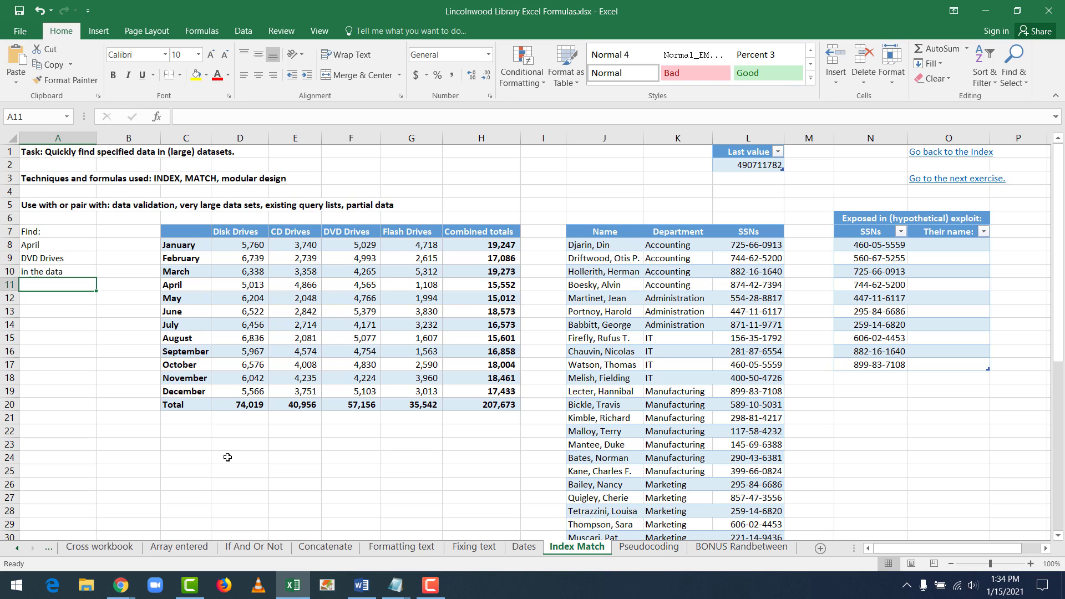
left_click(356, 286)
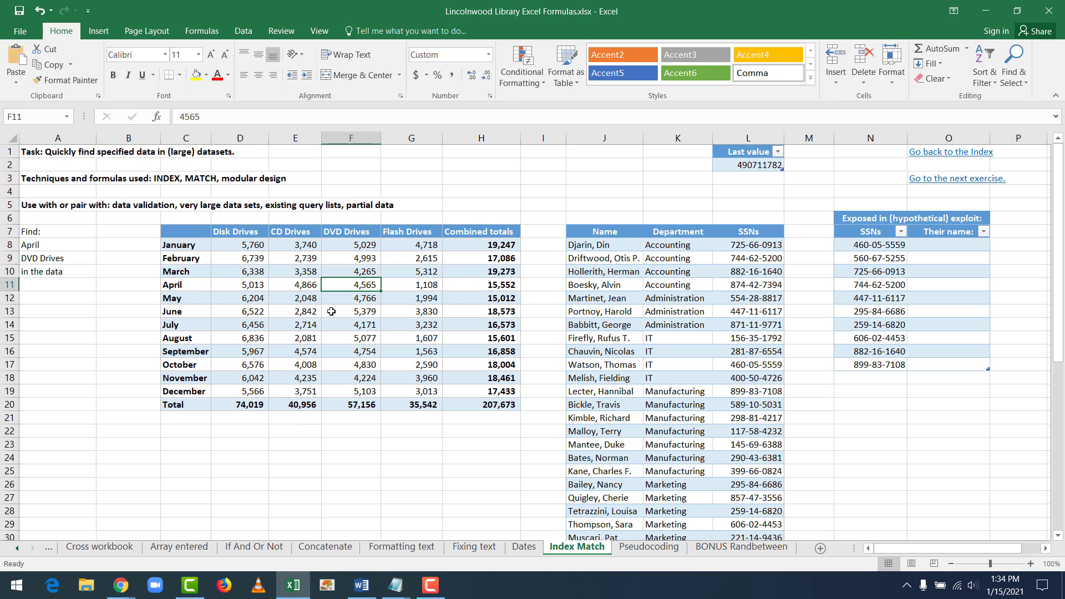
Start an INDEX formula in A11 with D8:H19 as the array
left_click(20, 283)
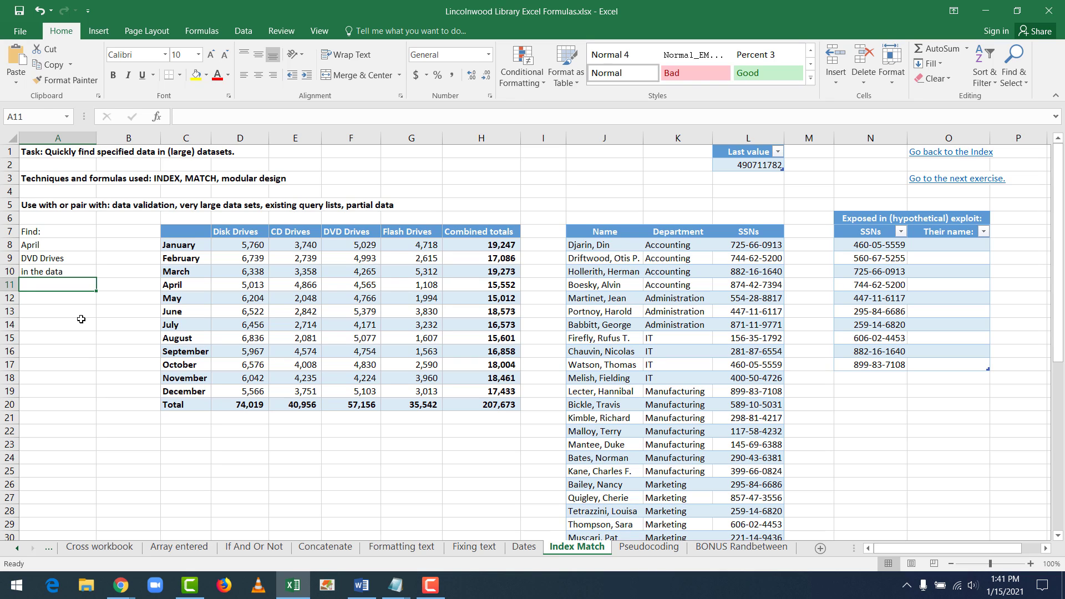
type("=index(")
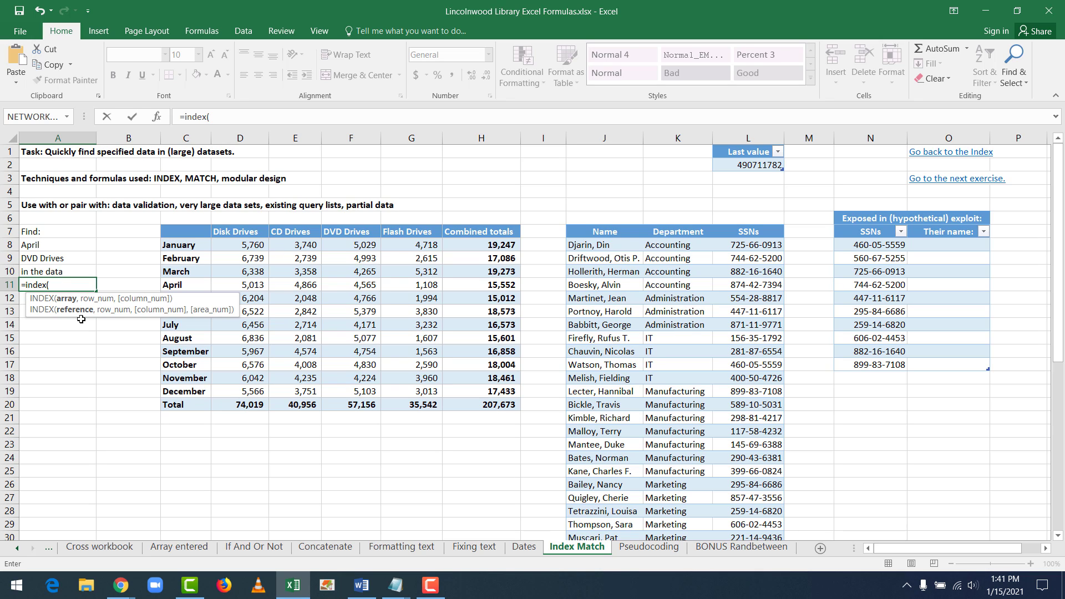
type("d8")
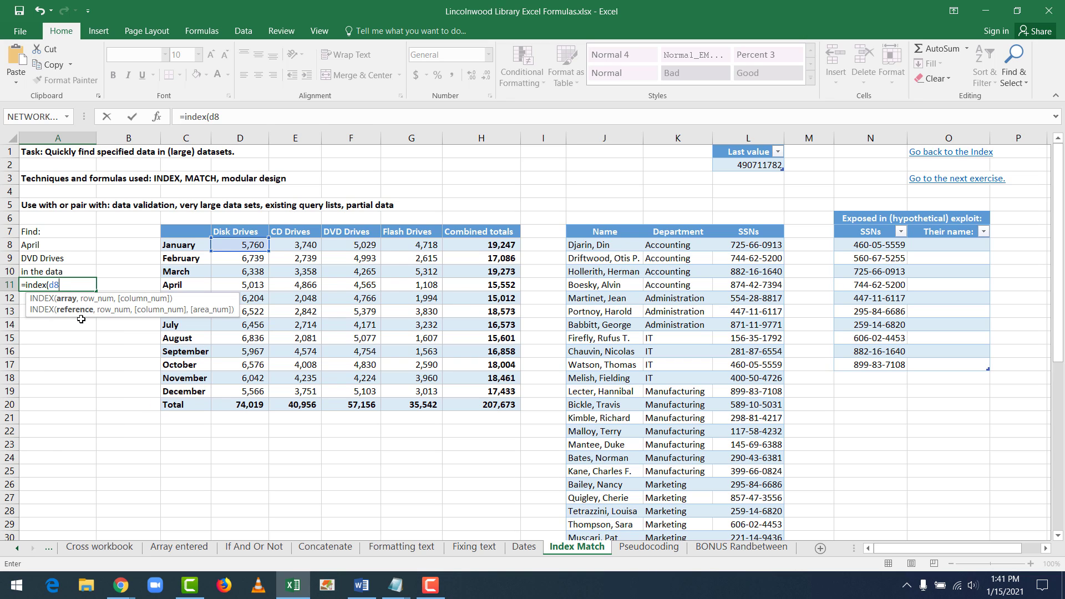
type(":h19")
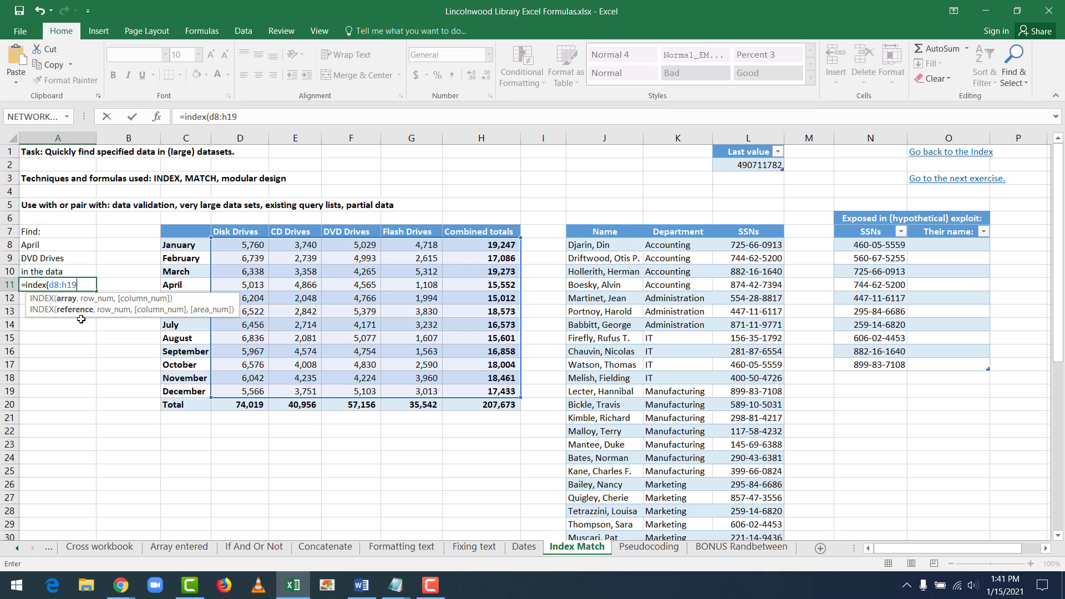
type(",")
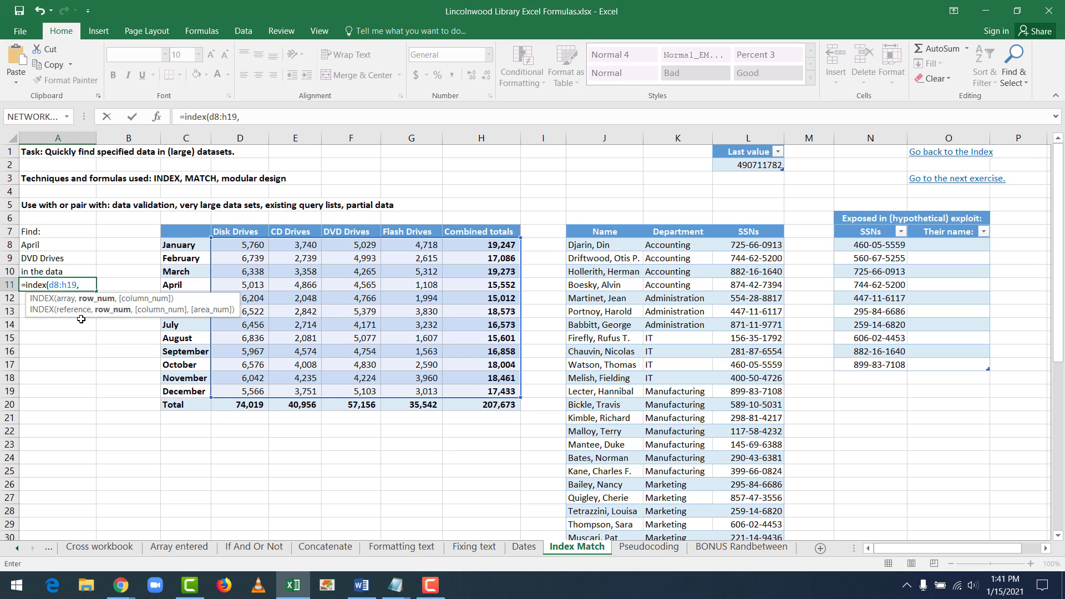
Add MATCH(A8,C8:C19,0) as the row number argument, looking up the month with an exact match
type("match(")
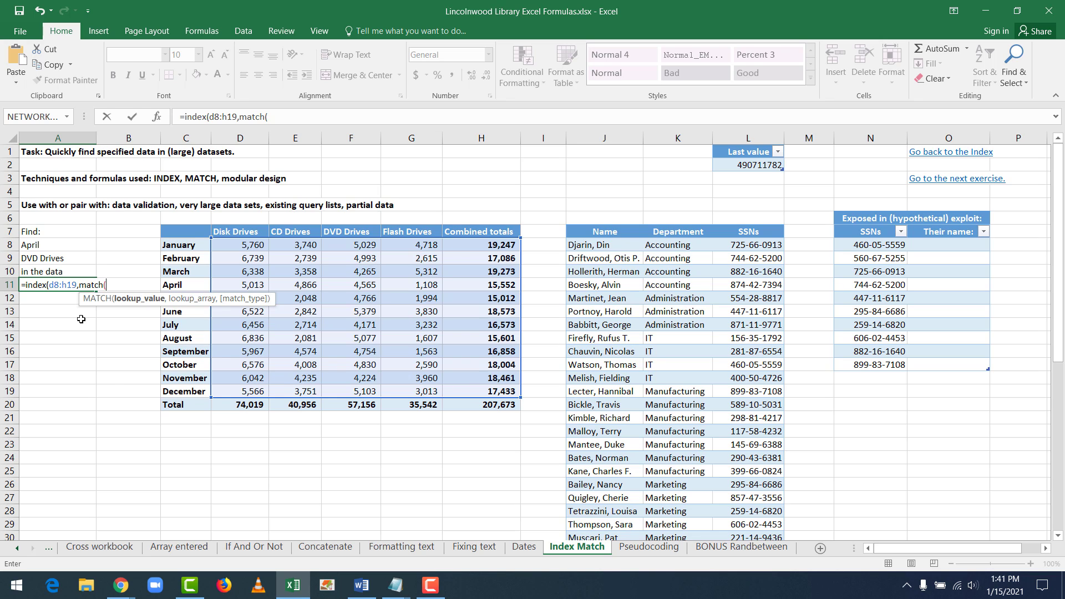
type("c")
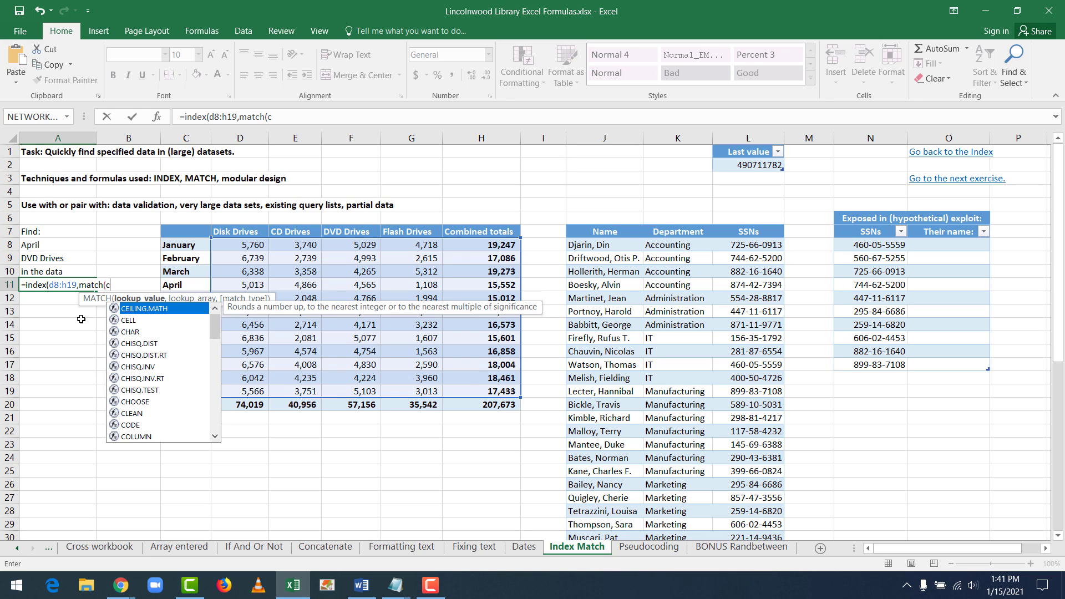
key("BackSpace")
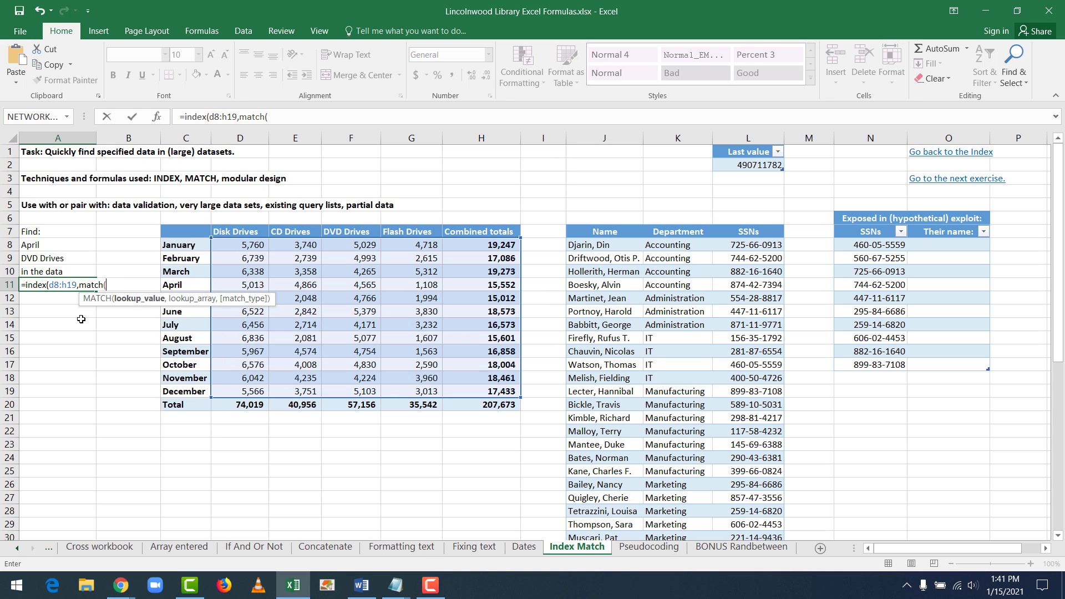
left_click(44, 244)
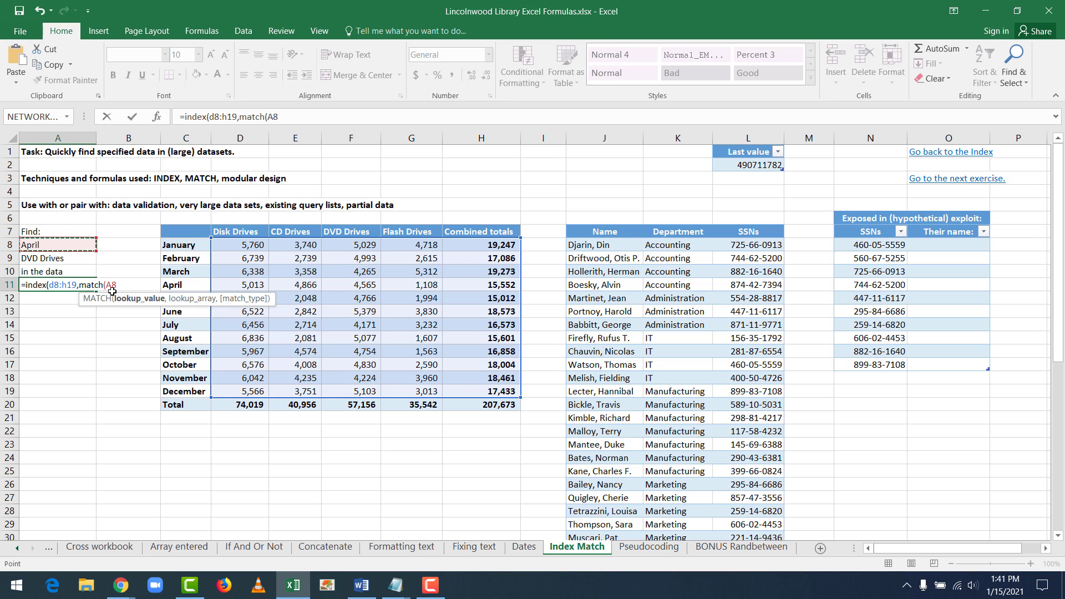
type(",")
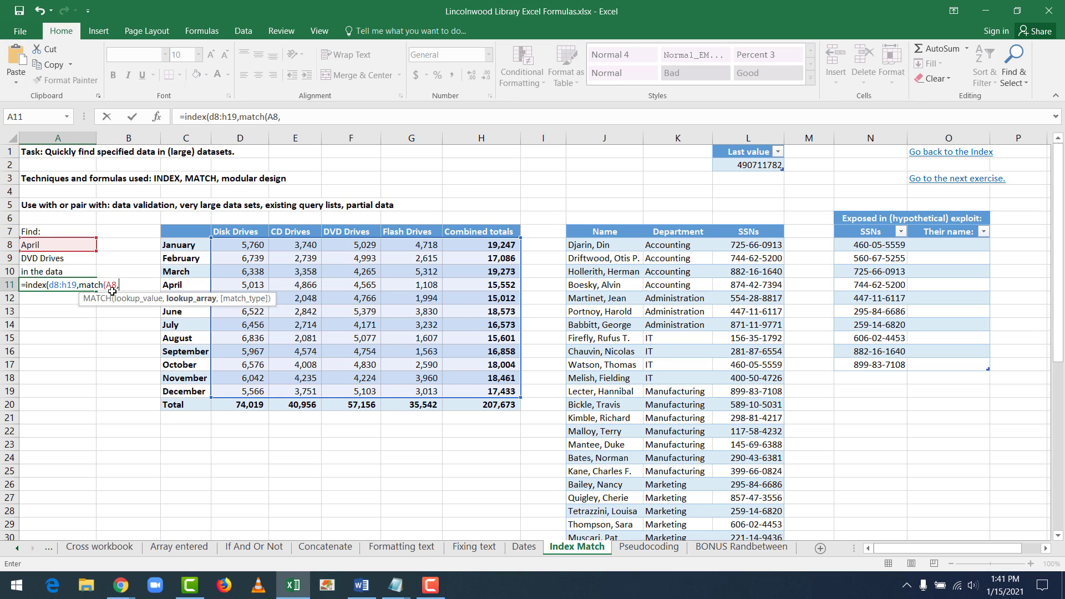
type("c")
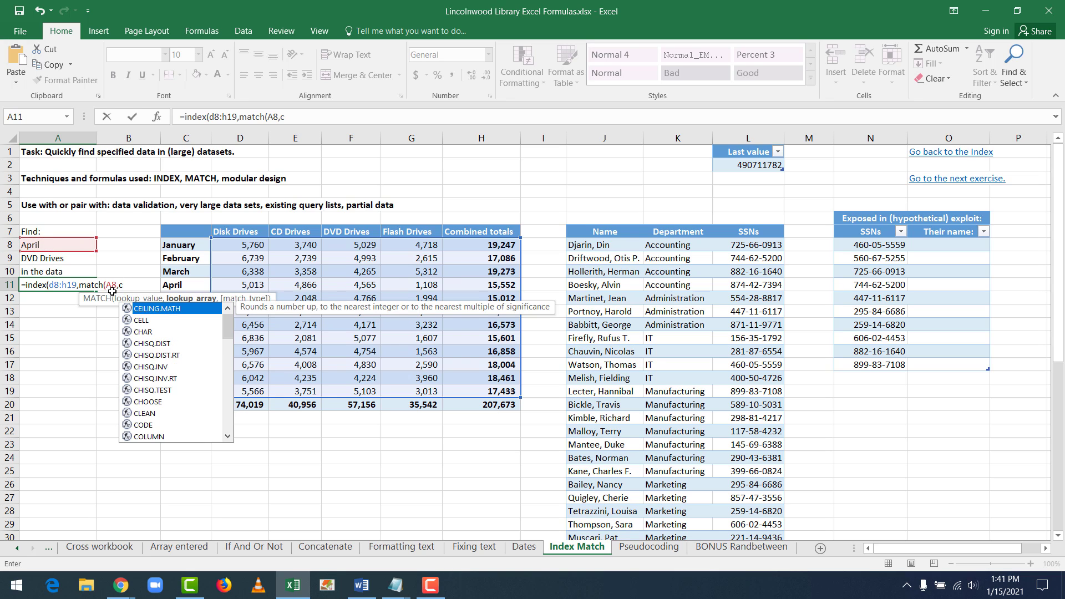
type("8:")
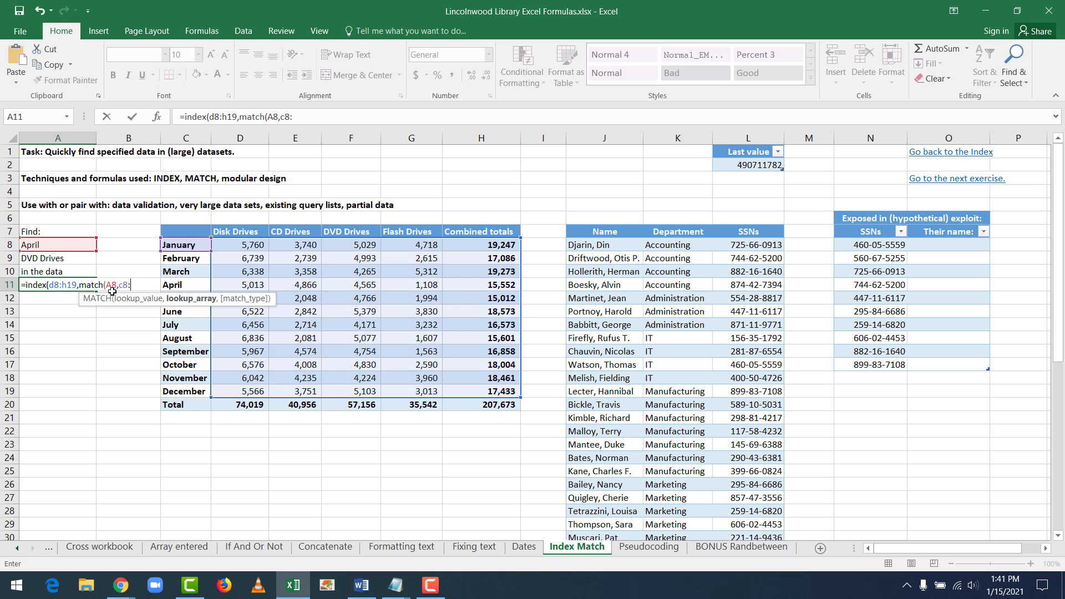
type("c19")
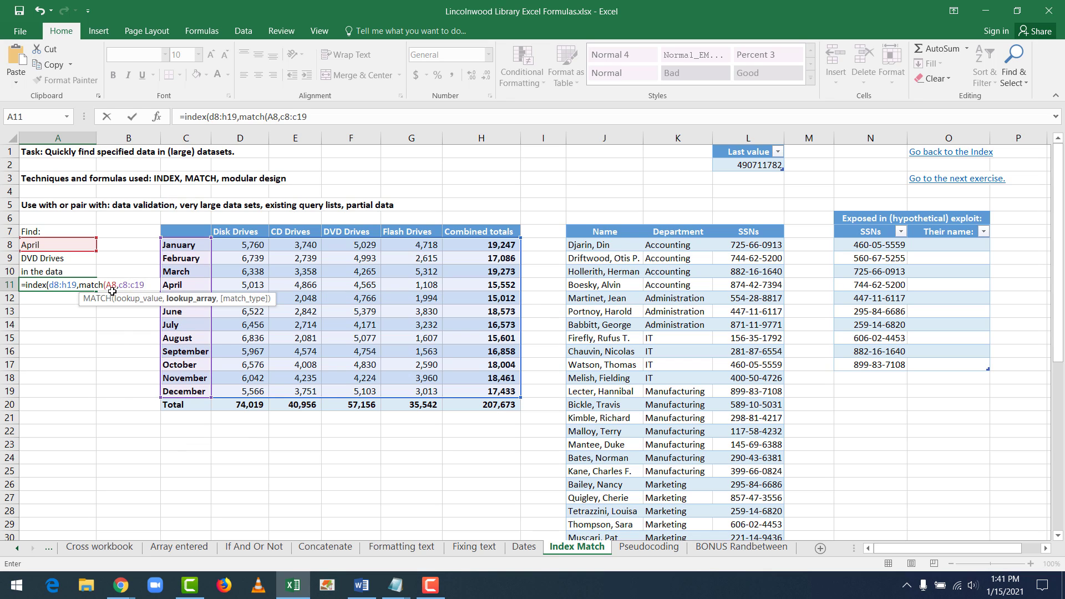
type(",")
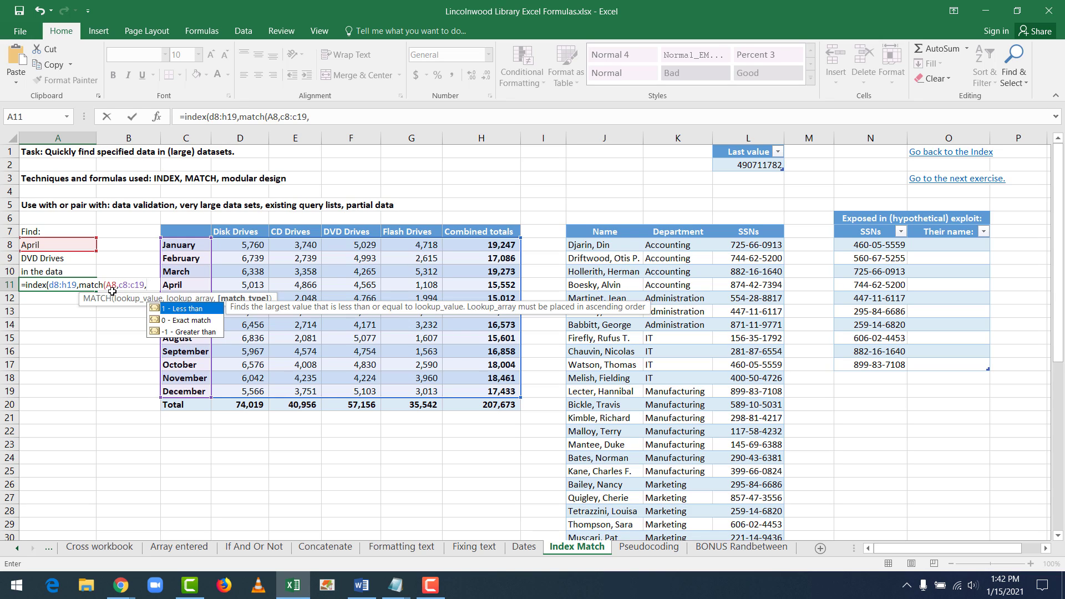
type("0)")
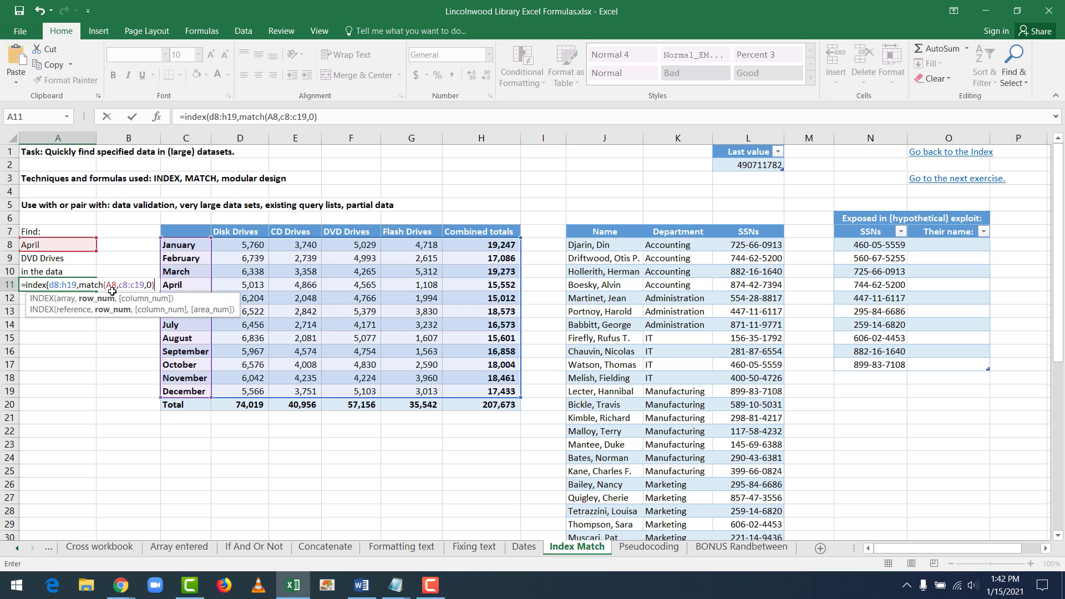
Add MATCH(A9,D7:H7,0) as the column number argument and complete the INDEX formula in A11
type(",")
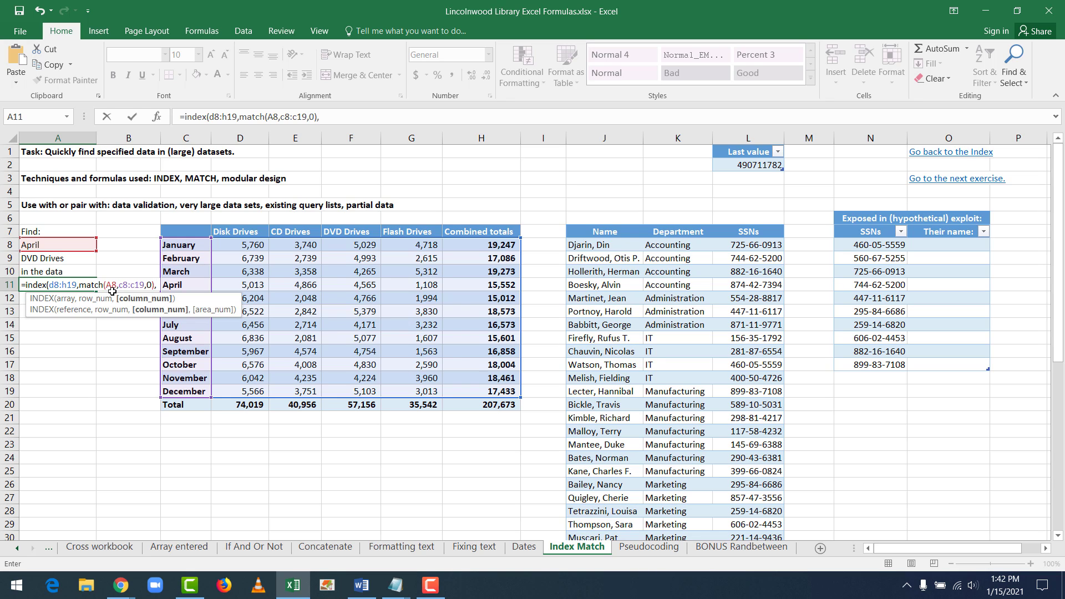
type("match")
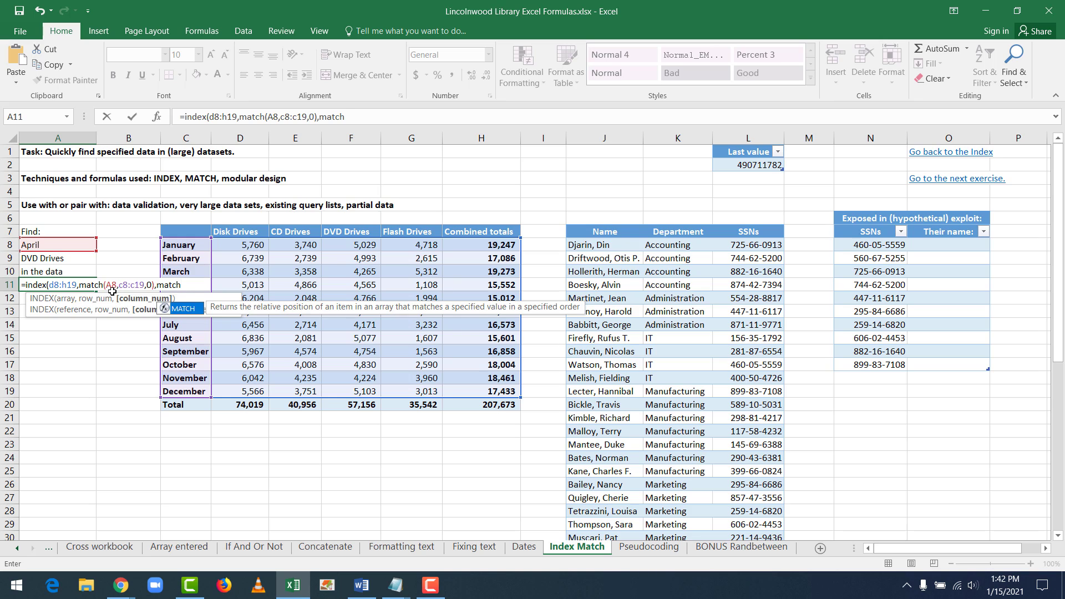
type("(")
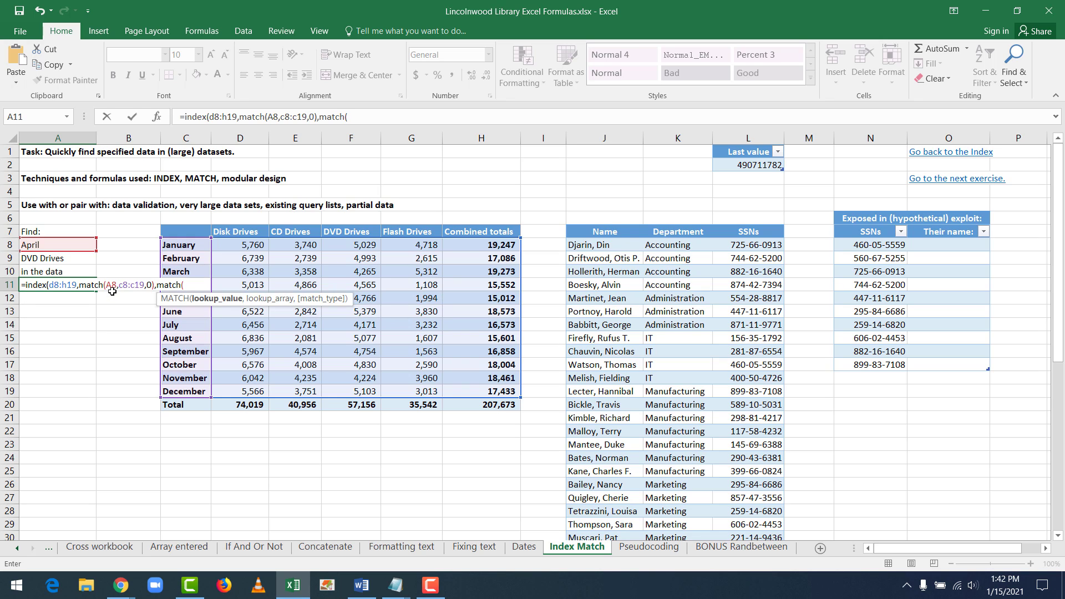
left_click(58, 265)
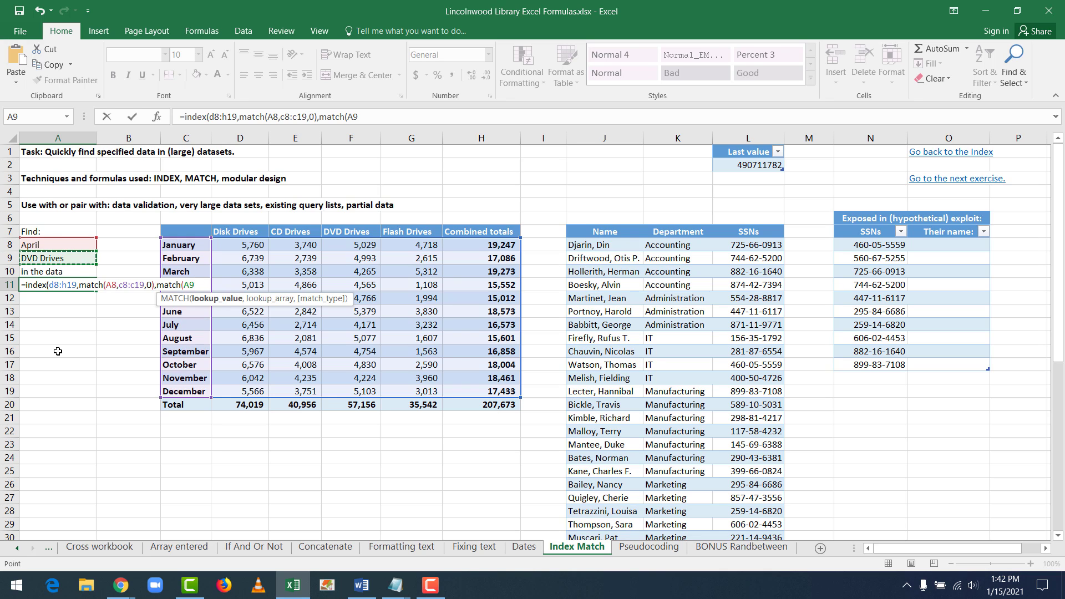
type(",")
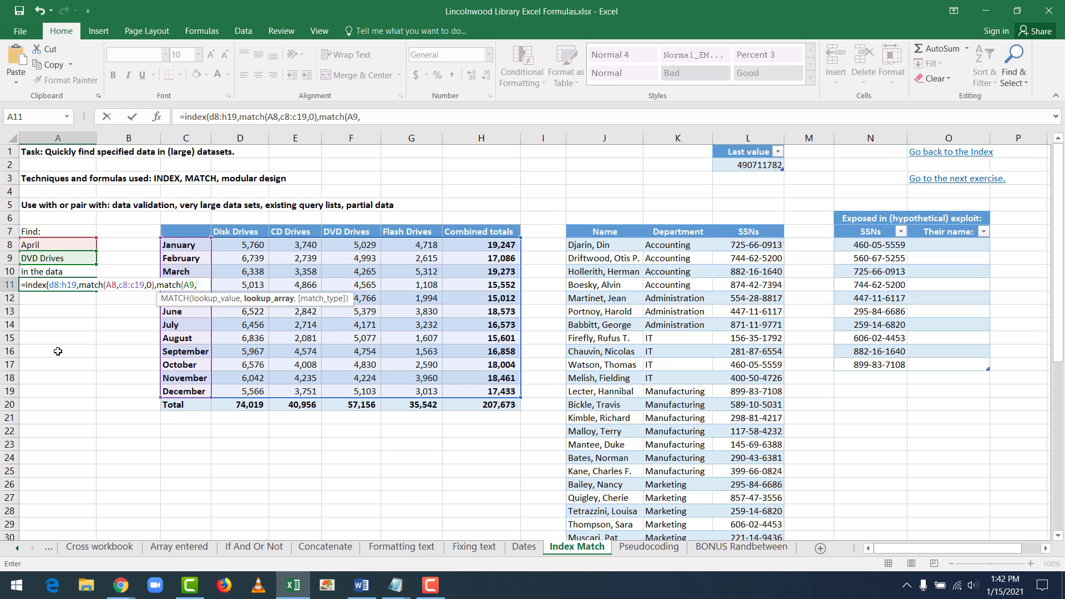
type("d7:h")
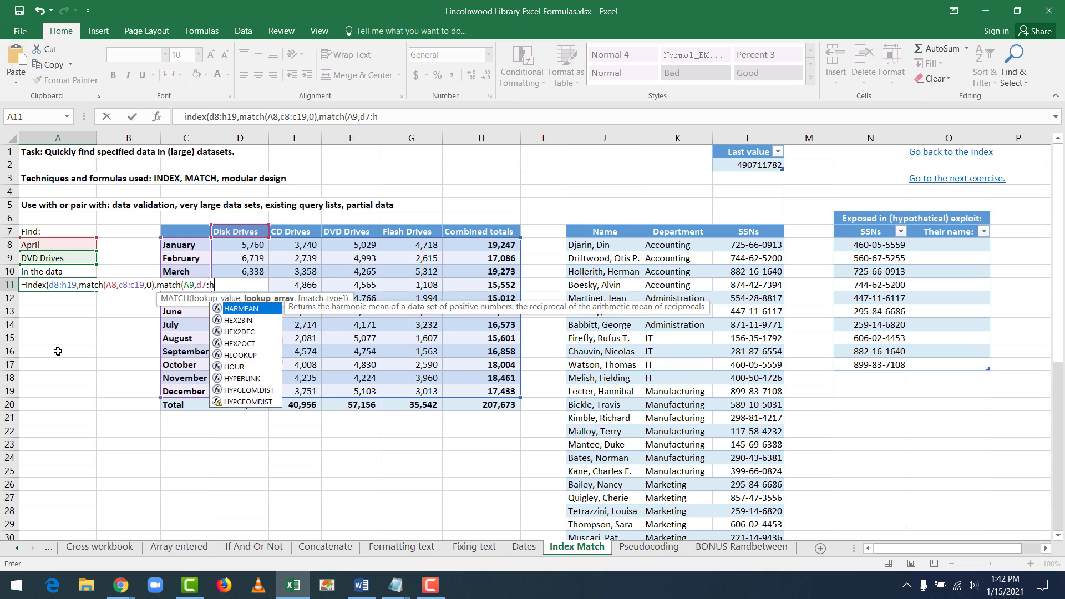
type("7")
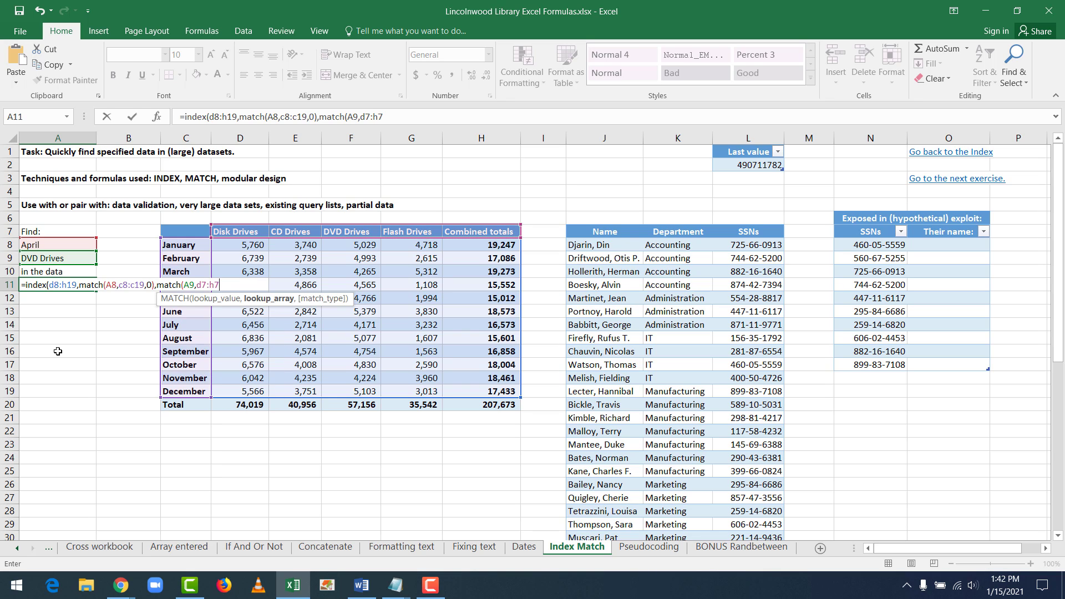
type(",")
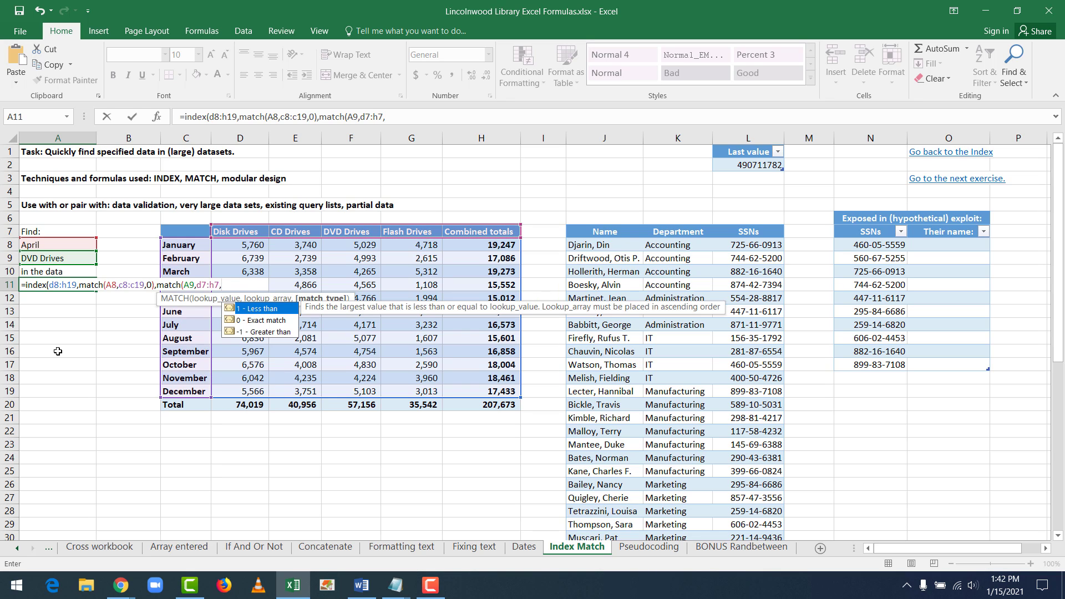
type("0)")
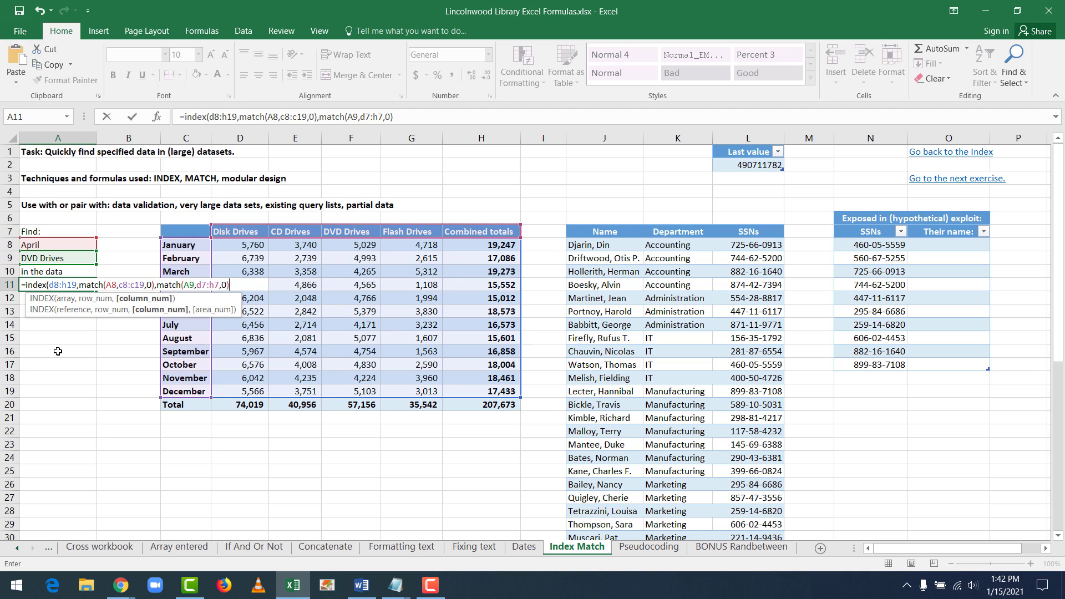
type(")")
key("Return")
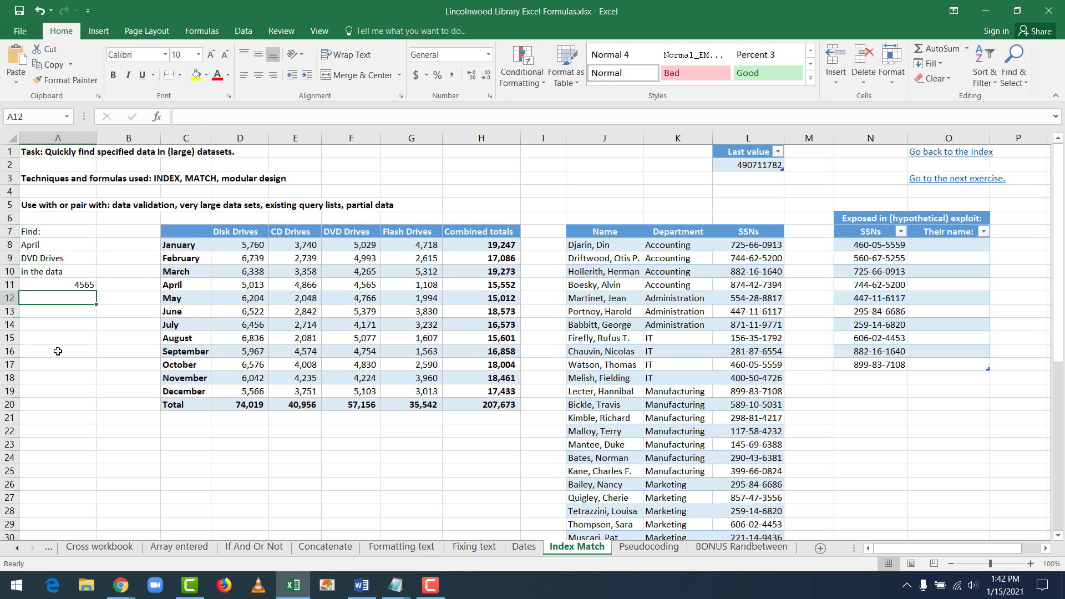
Compare the lookup result in A11 with April's DVD Drives figure in the table and review the formula
key("Up")
key("Right")
key("Right")
key("Right")
key("Right")
key("Right")
key("Right")
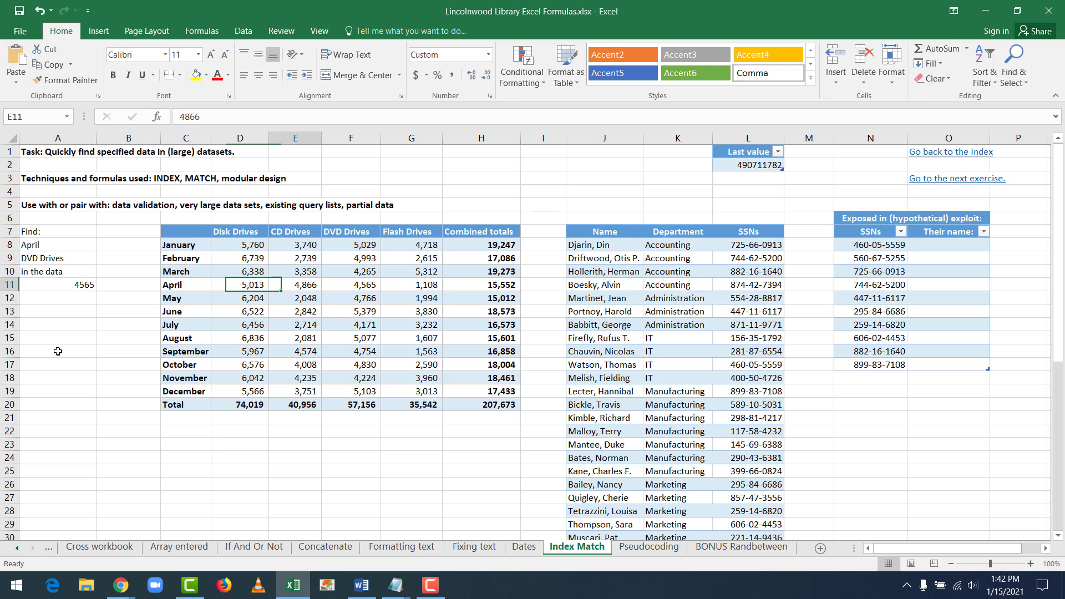
key("Left")
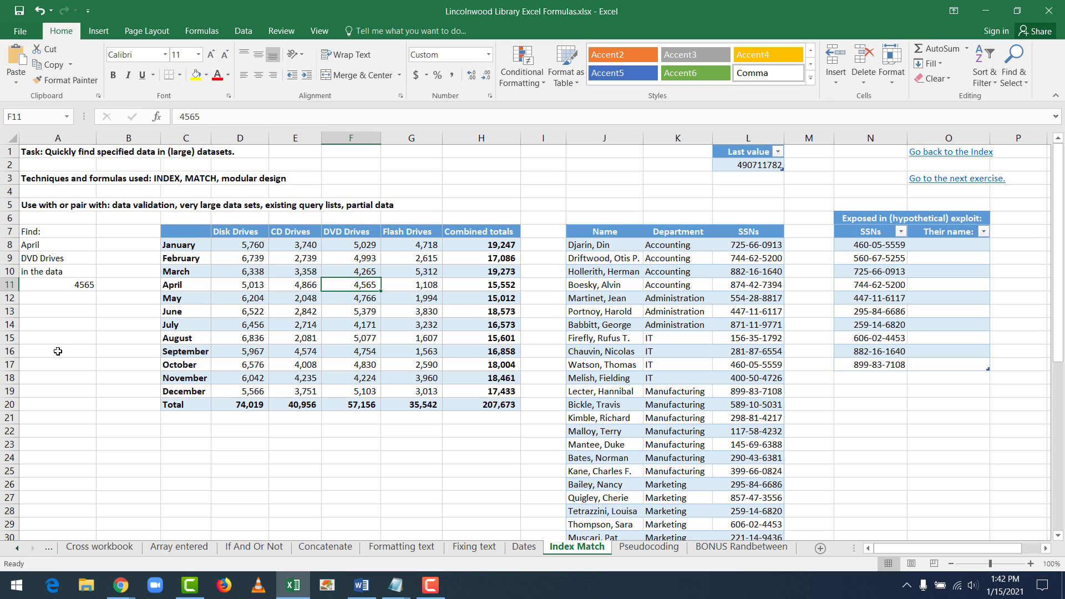
key("Left")
key("Left")
key("Left")
key("Left")
key("Left")
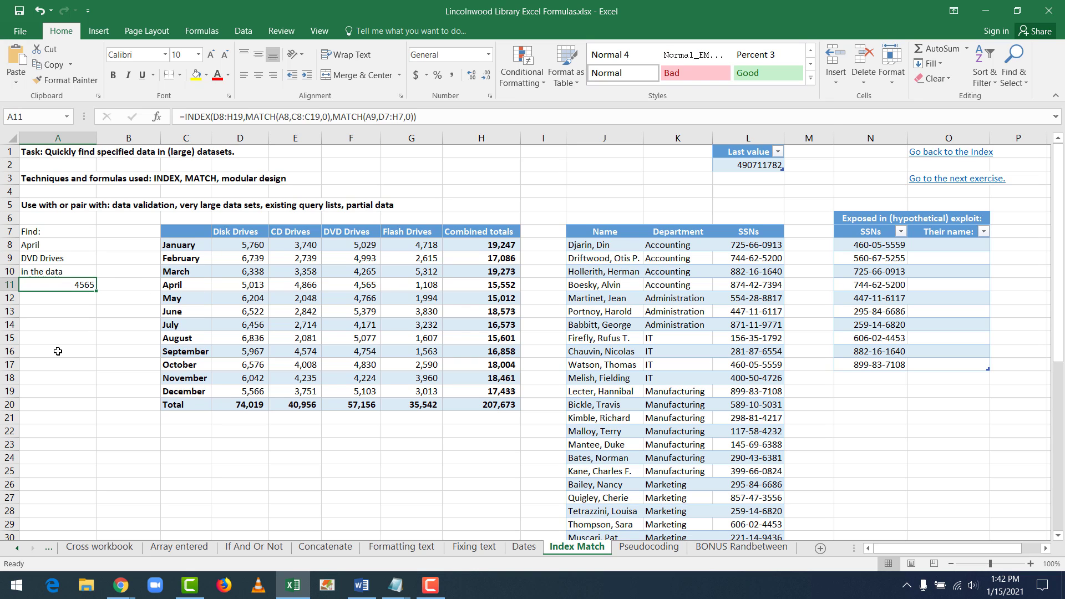
Change the drive type lookup term in A9 to Flash Drives
key("Up")
key("Up")
type("Flas")
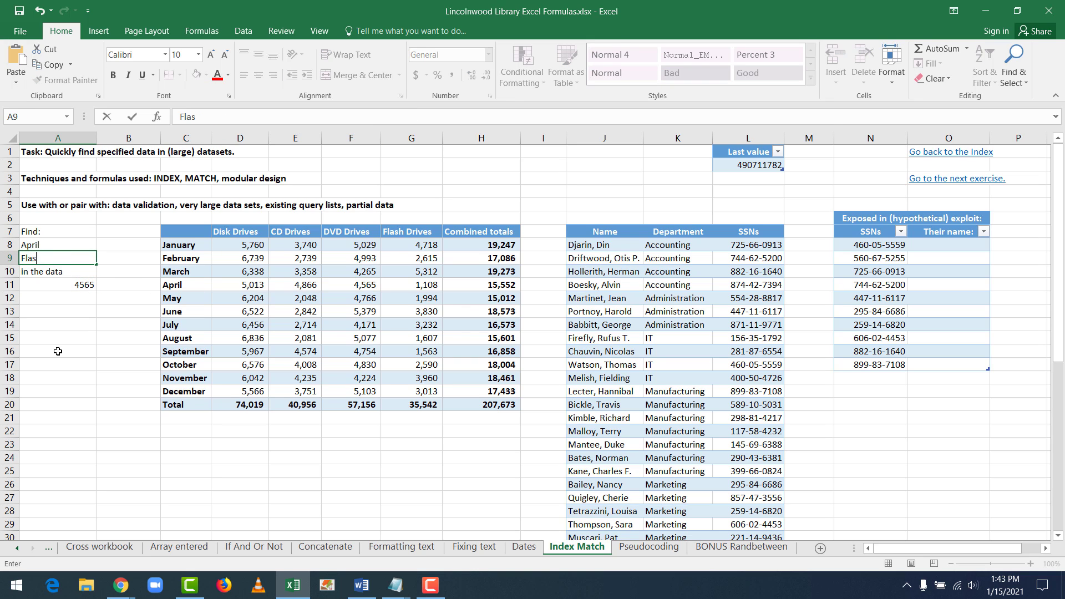
type("h Drives")
key("Return")
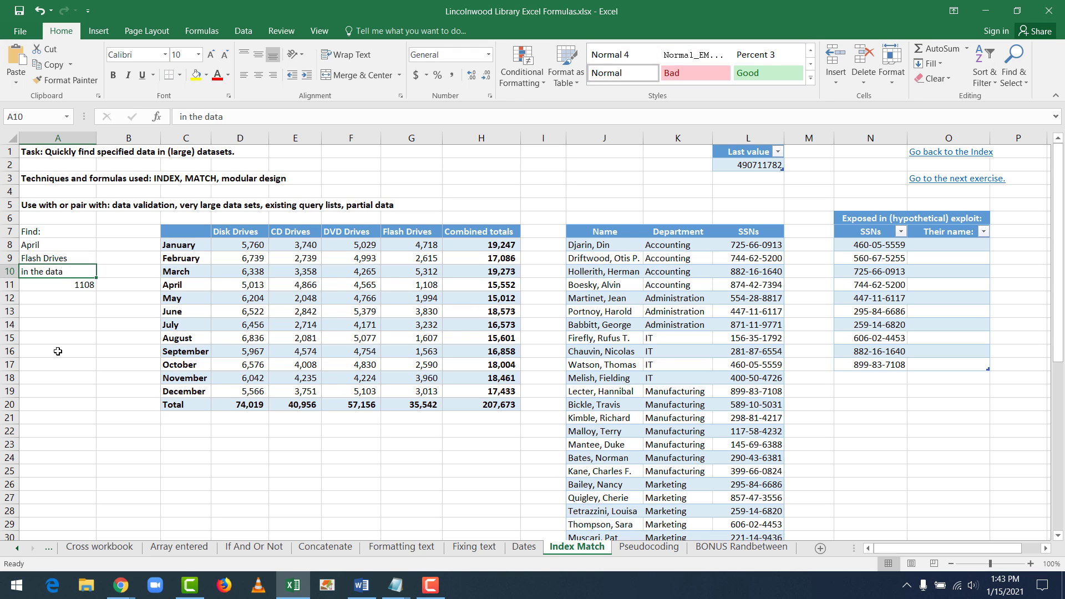
Check the updated lookup result in A11 against April's Flash Drives figure in the table
key("Down")
key("Right")
key("Right")
key("Right")
key("Right")
key("Right")
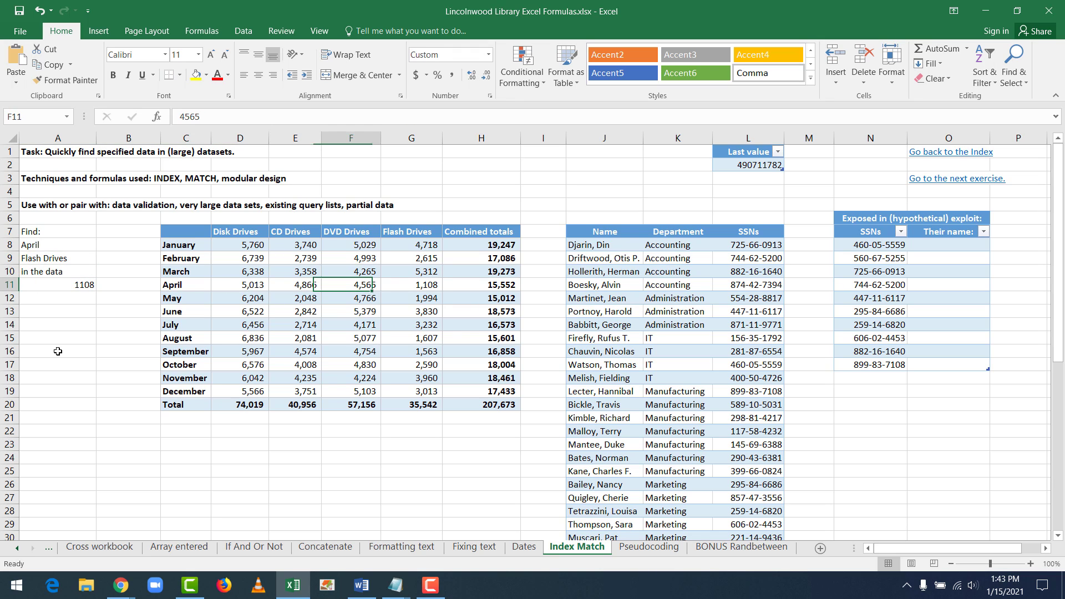
key("Right")
key("Left")
key("Left")
key("Left")
key("Left")
key("Left")
key("Left")
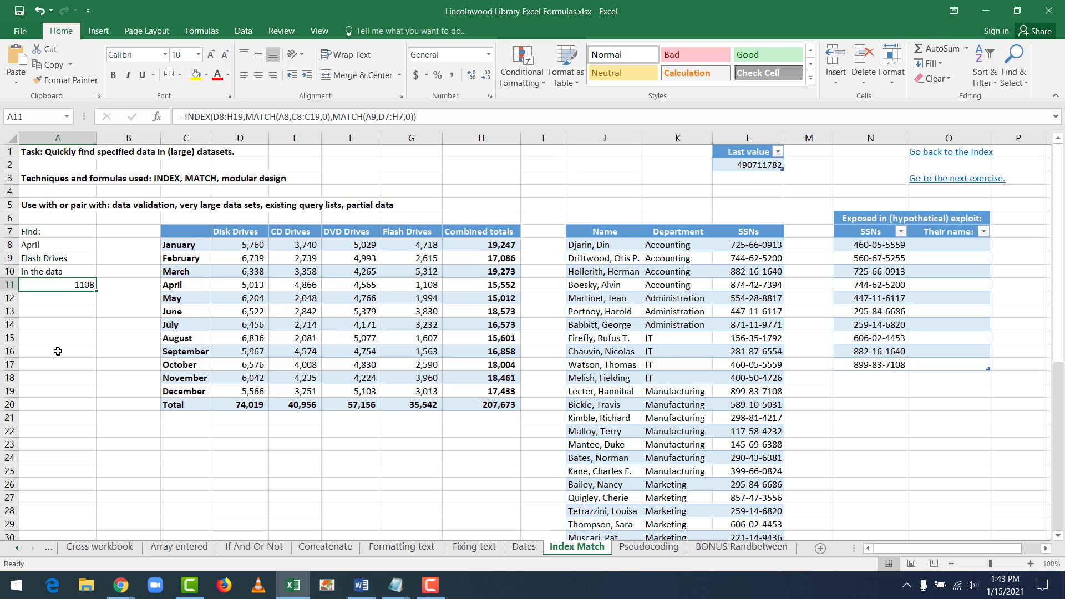
key("ctrl+Right")
key("ctrl+Right")
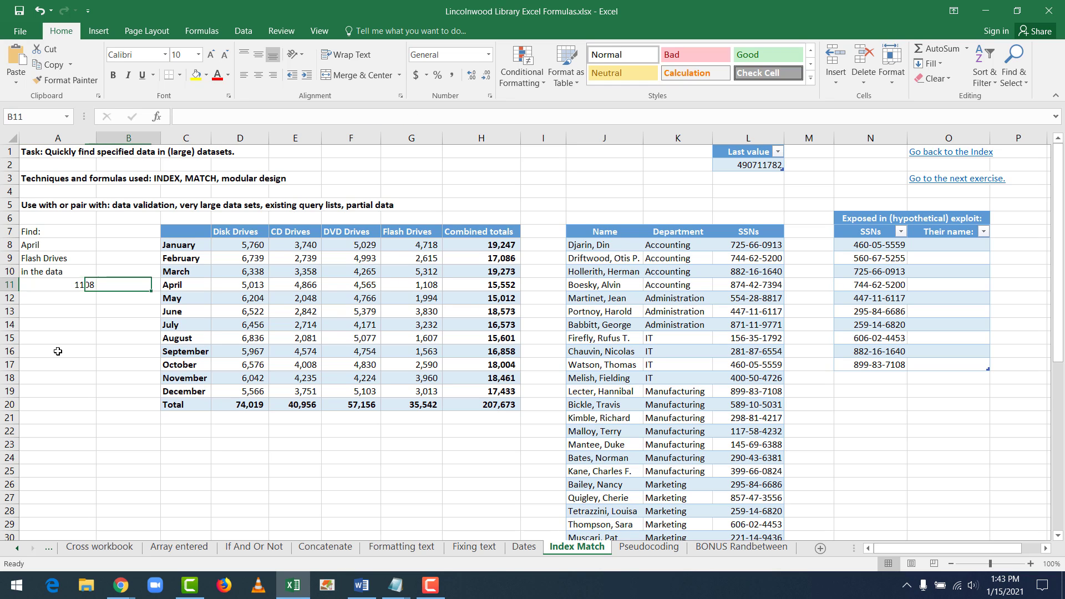
Examine the SSNs column in the employee table, from the cells above its header down to the last entry in row 37
key("ctrl+Right")
key("ctrl+Right")
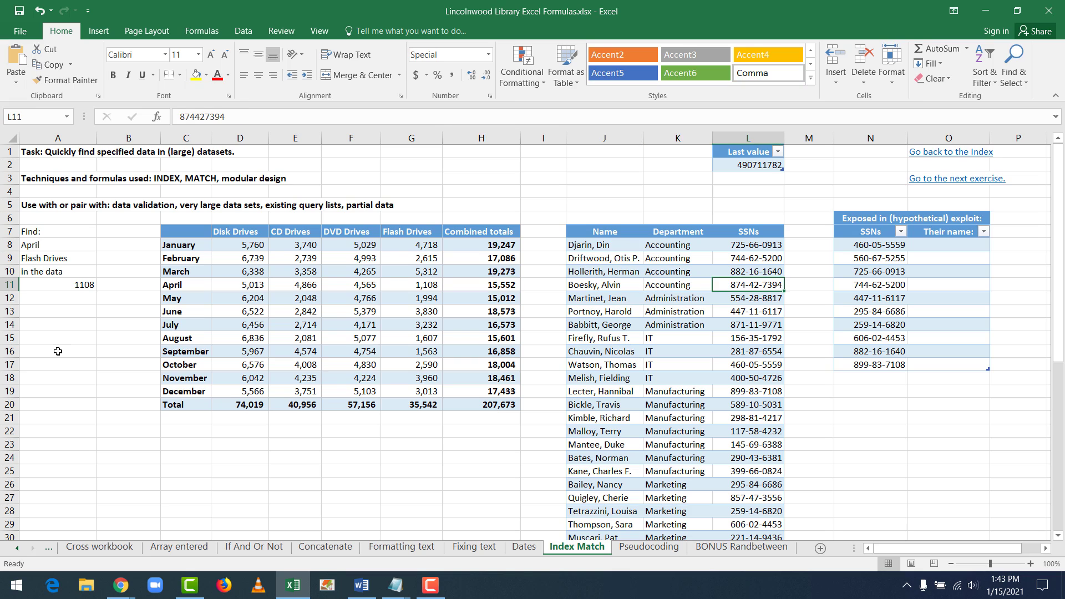
key("Up")
key("Up")
key("Up")
key("Up")
key("Up")
key("Up")
key("Up")
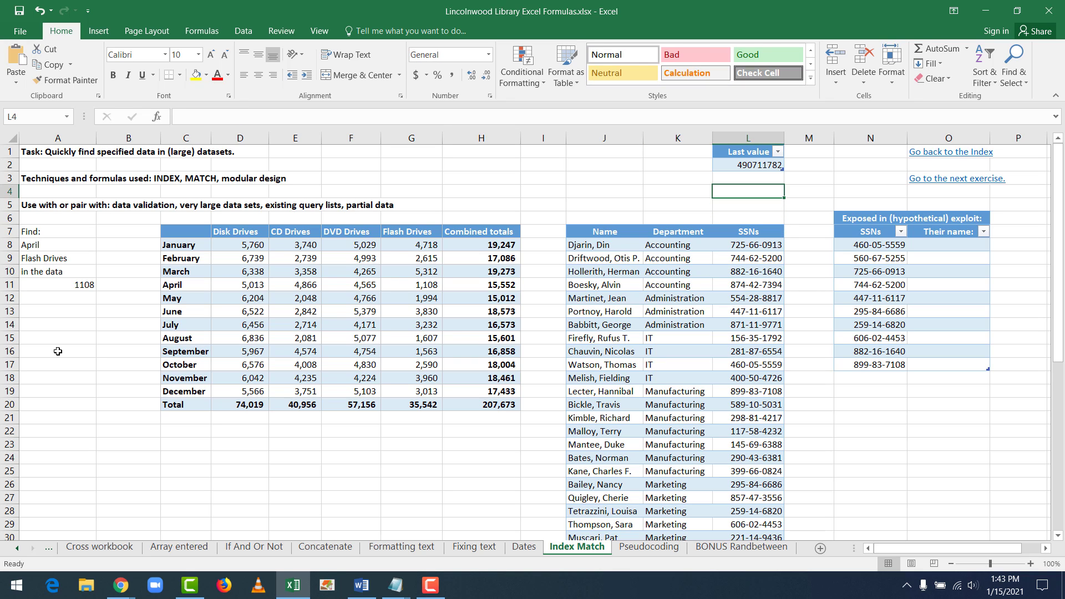
key("Down")
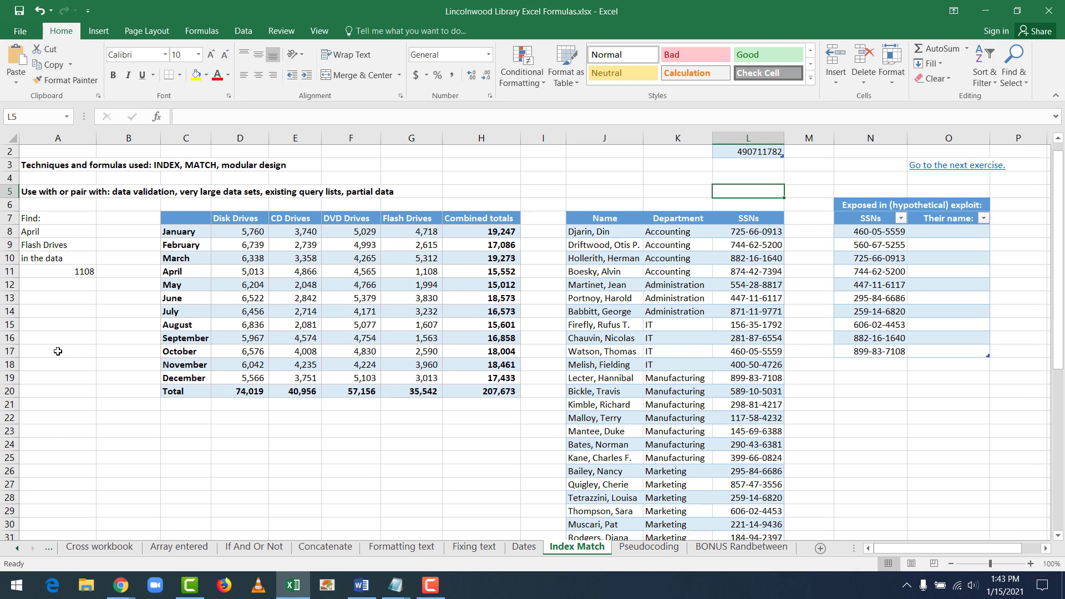
key("Down")
key("Down")
key("Down")
key("Down")
key("Down")
key("Down")
key("Down")
key("Down")
key("Down")
key("Down")
key("Down")
key("Down")
key("Down")
key("Down")
key("Down")
key("Down")
key("Down")
key("Down")
key("Down")
key("Down")
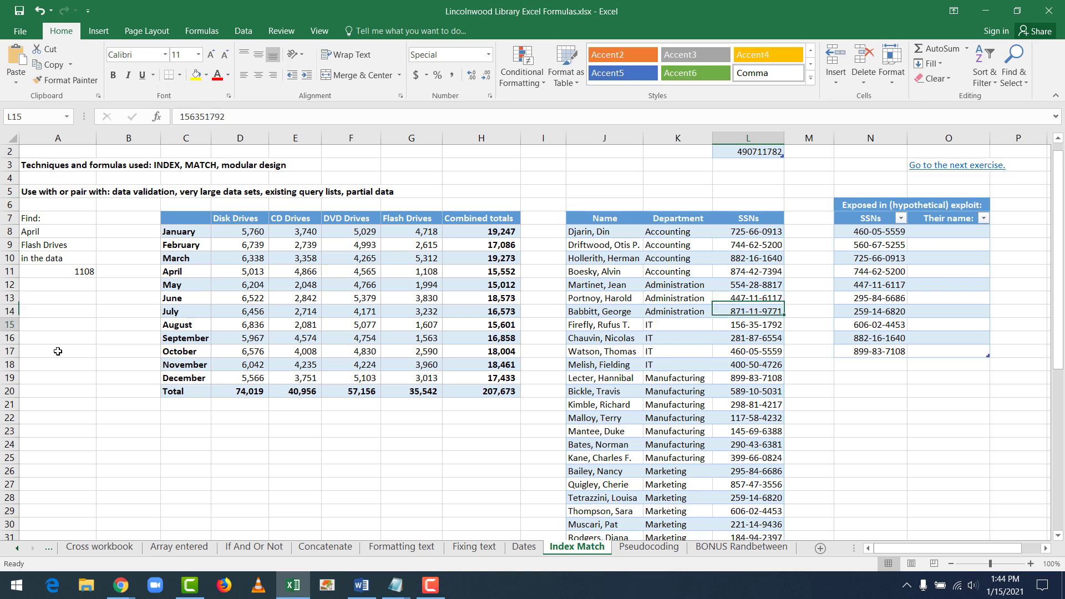
key("Down")
key("Up")
key("Up")
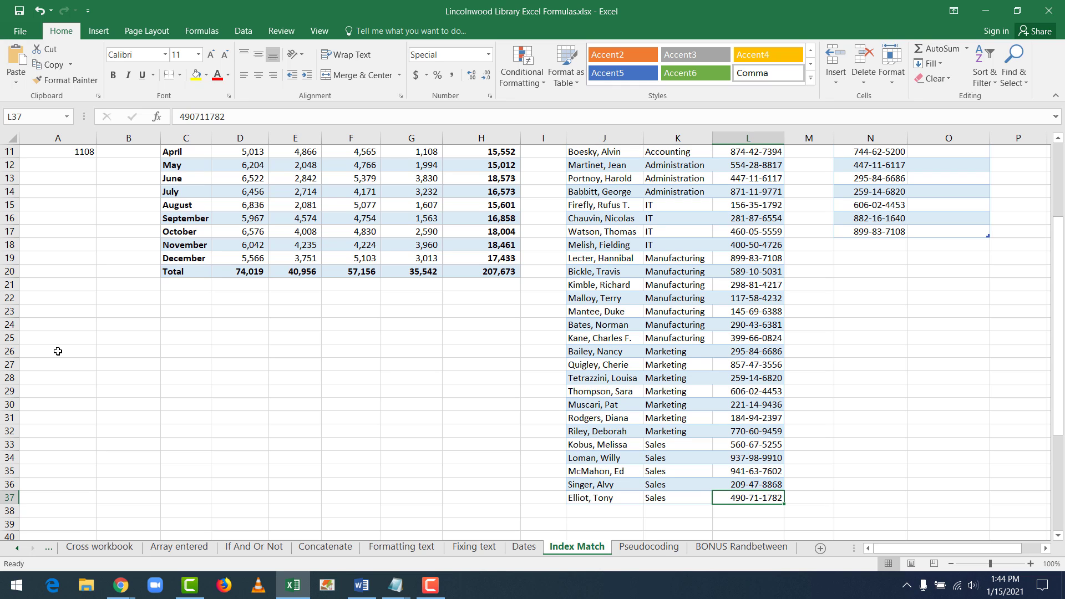
Inspect the Last value formula in L2, checking the lookup value and match type arguments of its MATCH function
key("Right")
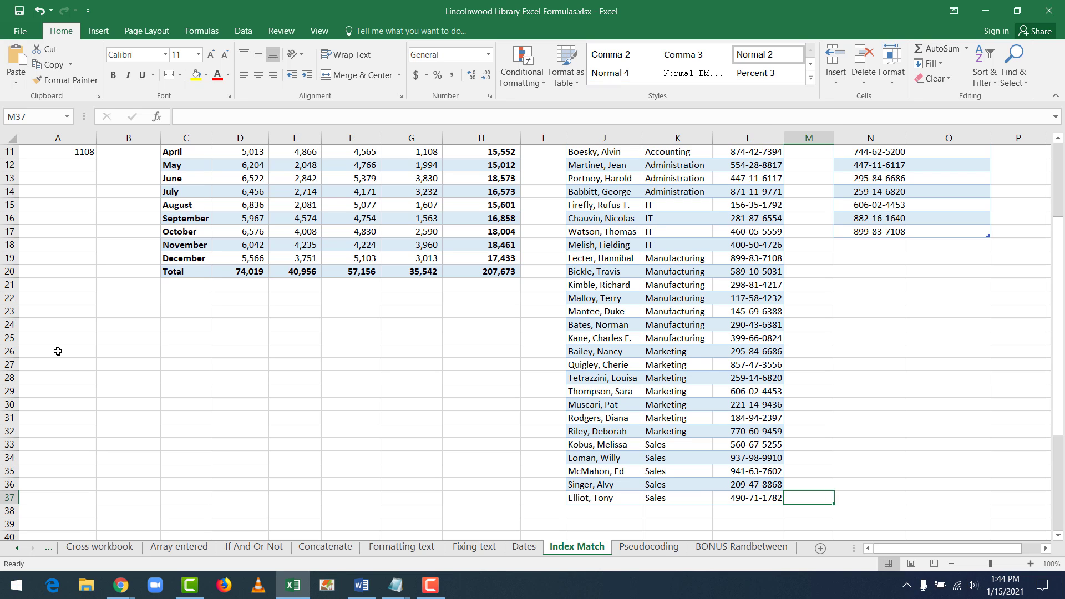
key("Up")
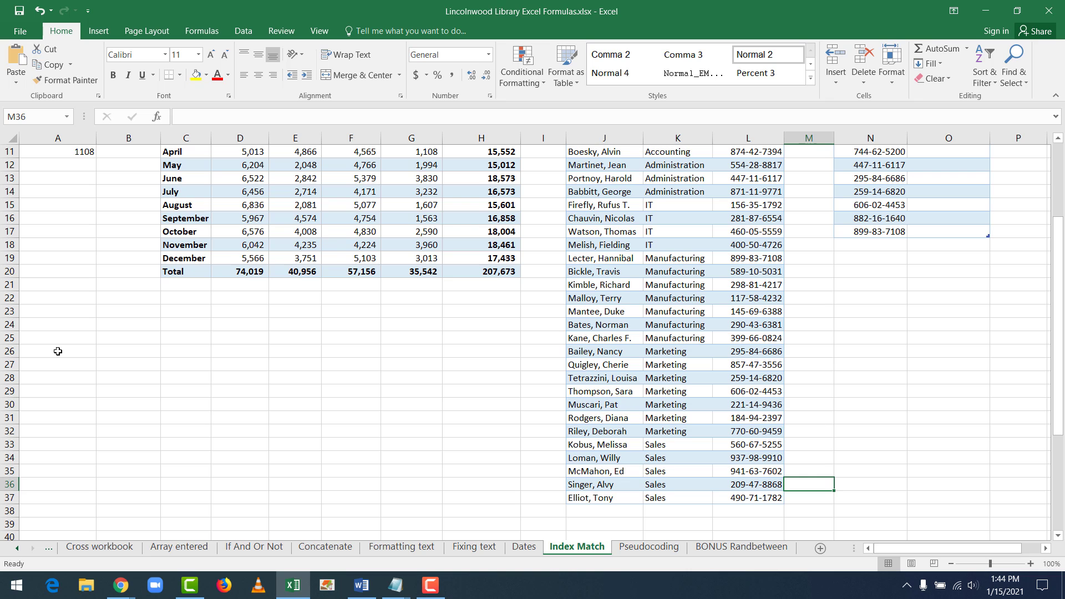
key("Up")
key("Up")
key("Up")
key("Up")
key("Up")
key("Up")
key("Up")
key("Up")
key("Up")
key("Up")
key("Up")
key("Up")
key("Up")
key("Up")
key("Up")
key("Up")
key("Up")
key("Up")
key("Up")
key("Up")
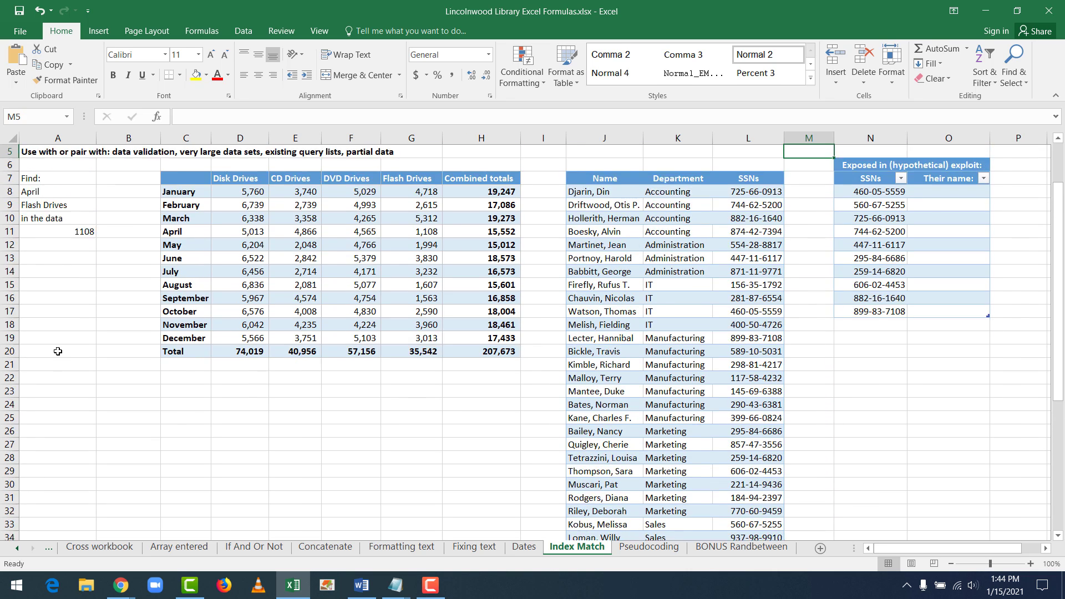
key("Up")
key("Up")
key("Up")
key("Left")
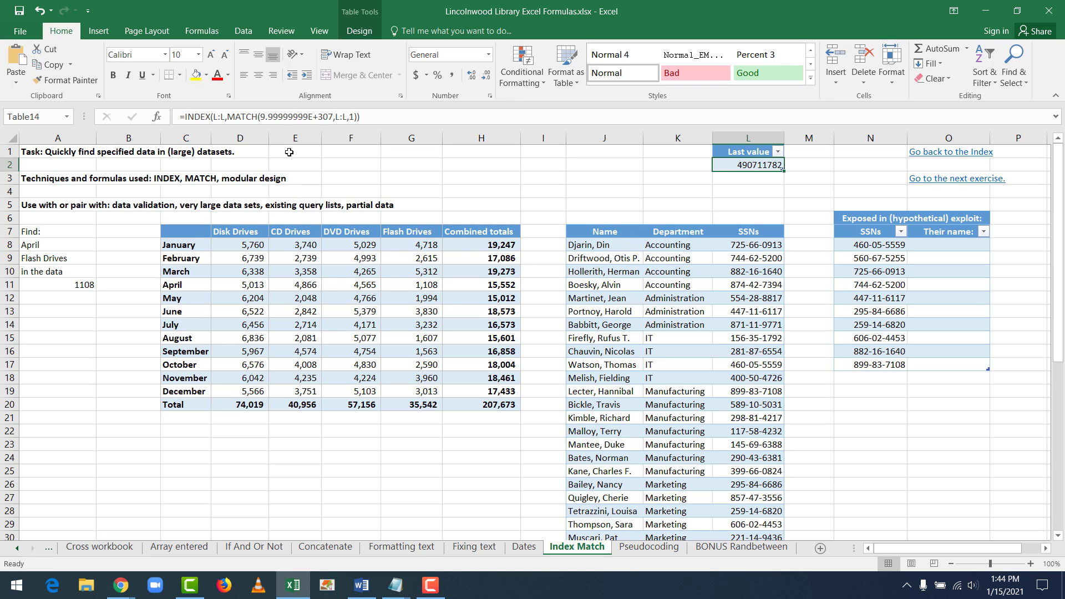
left_click(269, 115)
left_click_drag(268, 115, 333, 115)
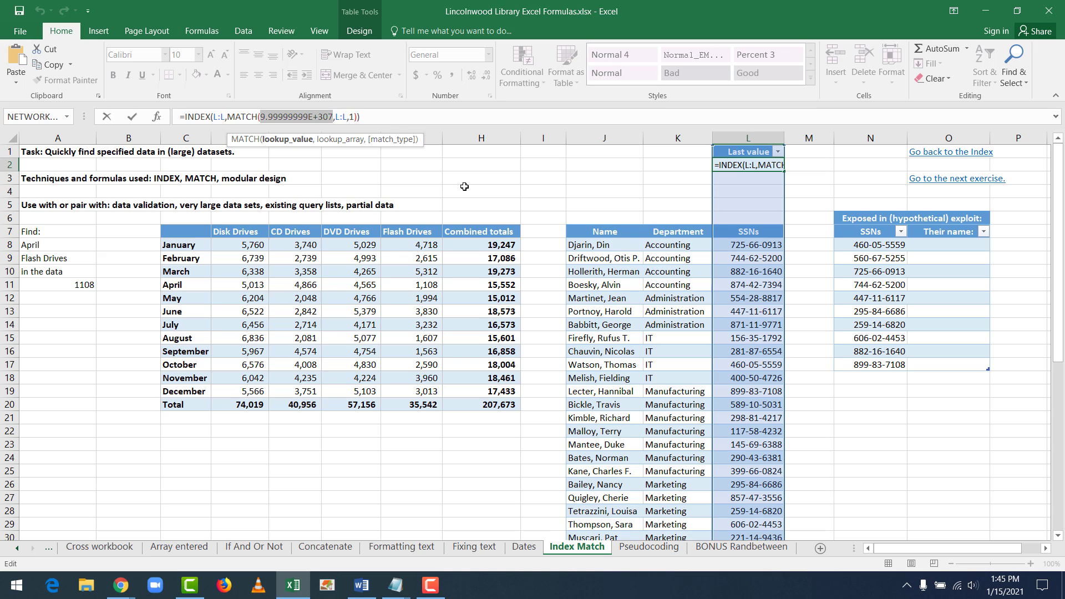
left_click(355, 116)
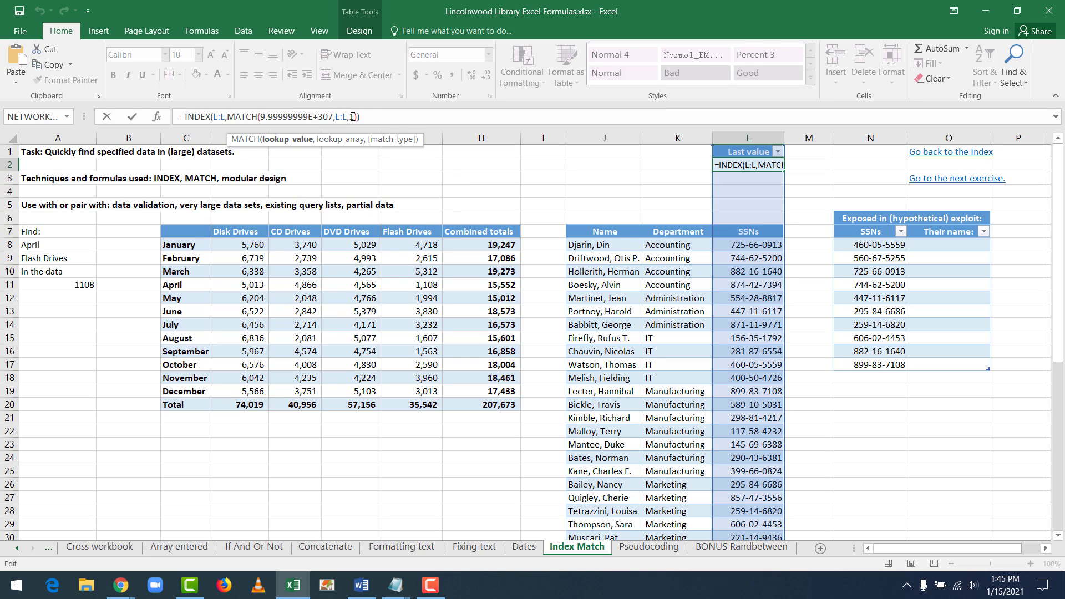
left_click(373, 115)
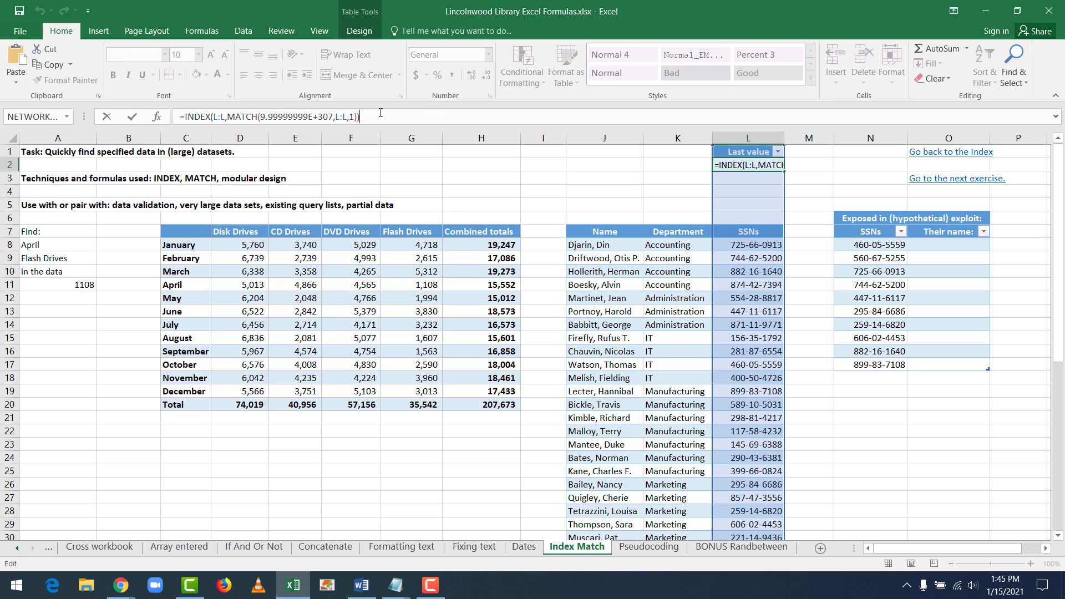
key("Return")
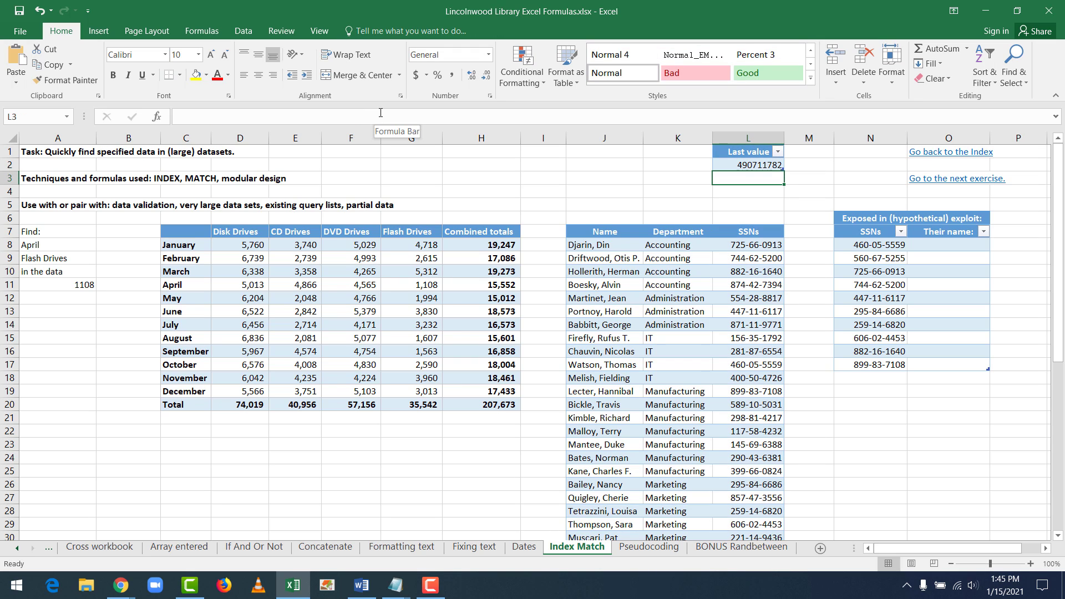
Look over the exposed SSNs list in N8:N17 and the adjacent Their name column, returning to O8
key("Right")
key("Down")
key("Down")
key("Down")
key("Down")
key("Down")
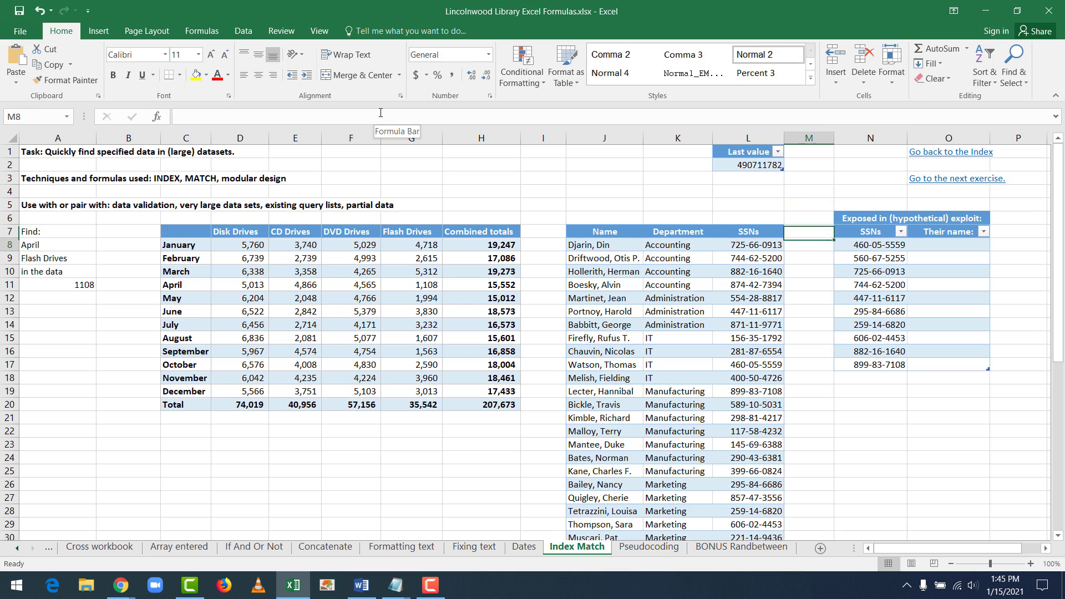
key("Right")
key("Right")
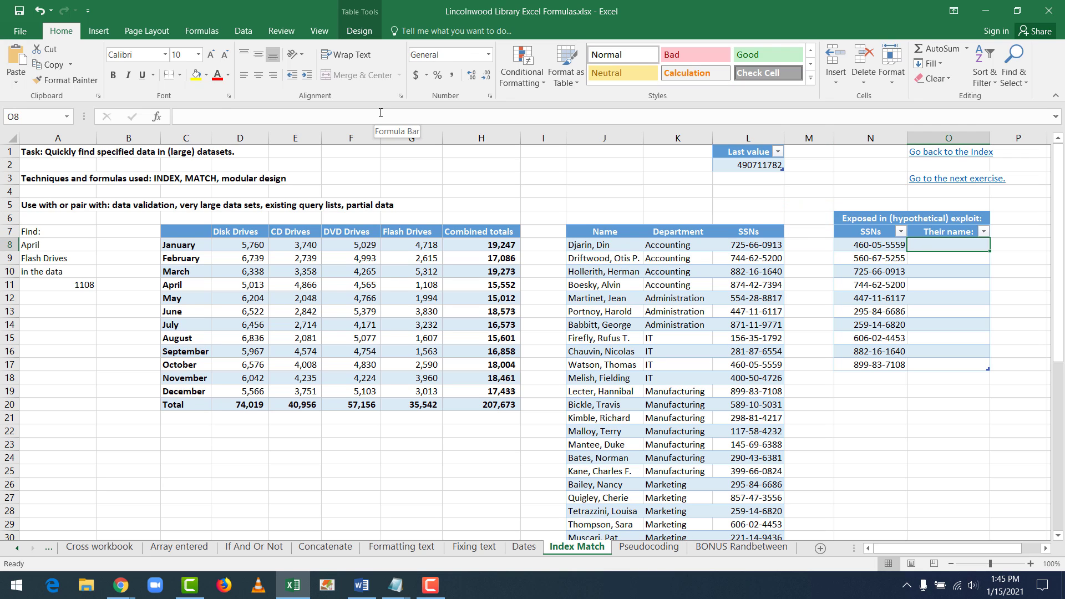
key("Left")
key("Down")
key("Down")
key("Down")
key("Down")
key("Down")
key("Down")
key("Down")
key("Down")
key("Down")
key("Down")
key("Down")
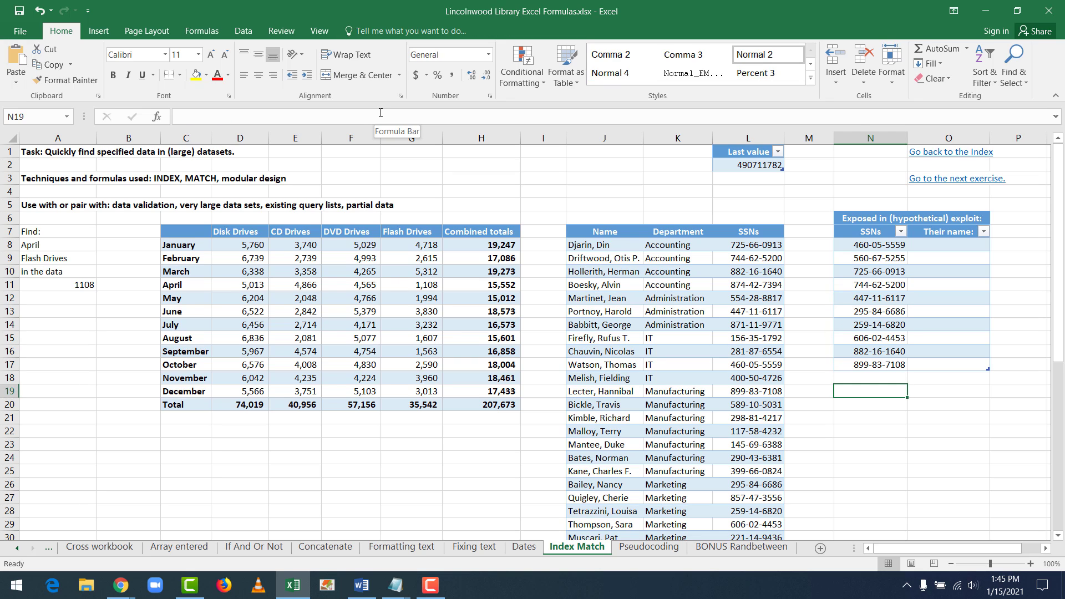
key("Left")
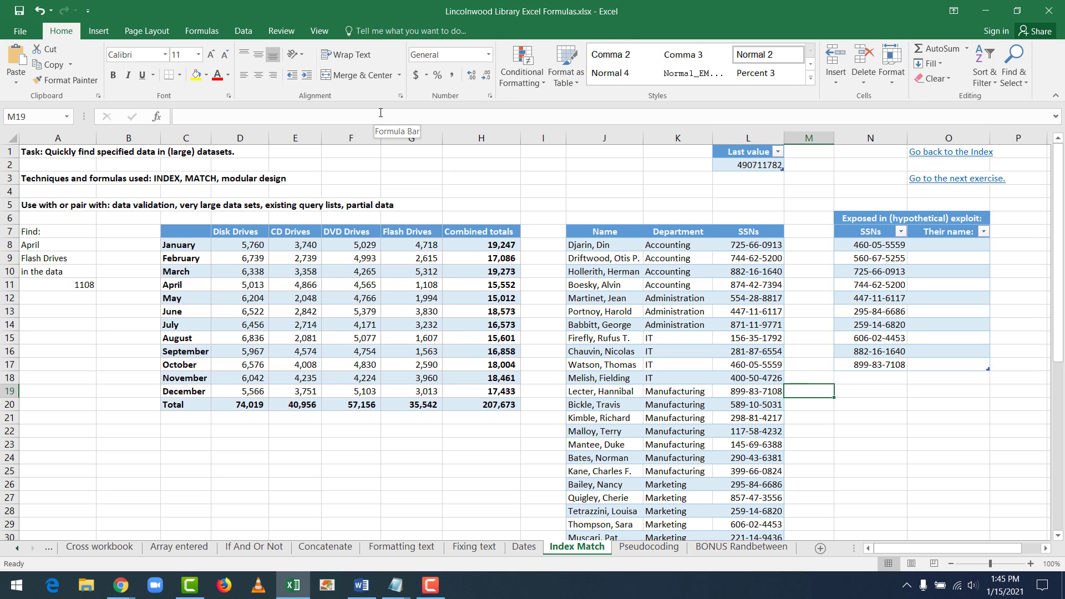
key("Right")
key("Up")
key("Up")
key("Right")
key("Right")
key("Up")
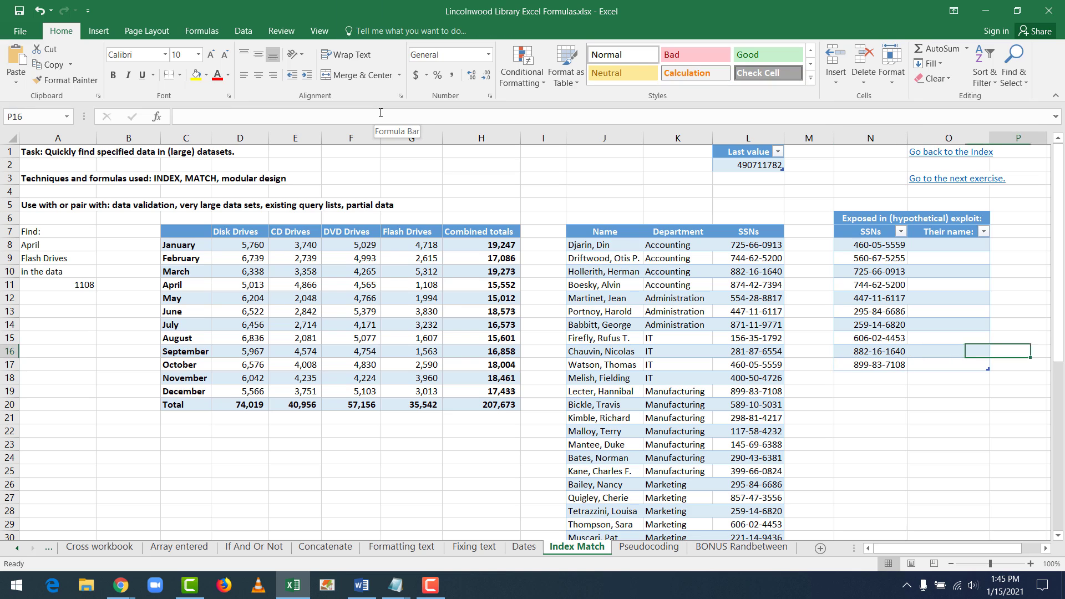
key("Up")
key("Left")
key("Up")
key("Up")
key("Up")
key("Up")
key("Up")
key("Up")
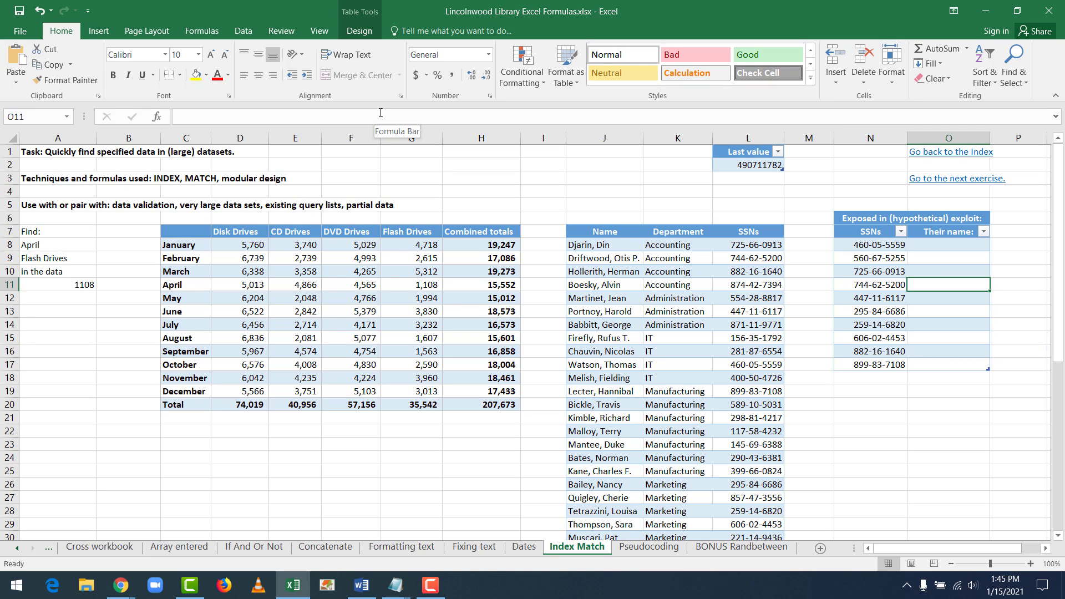
key("Up")
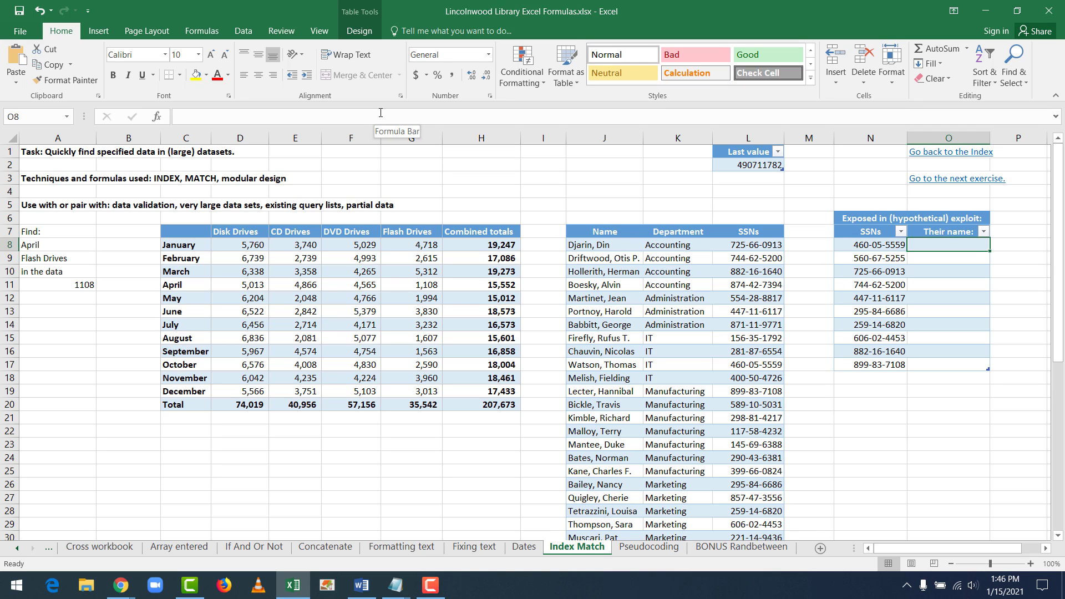
Start an INDEX formula in O8 with the employee names range J$8:J$37 as its array
type("=")
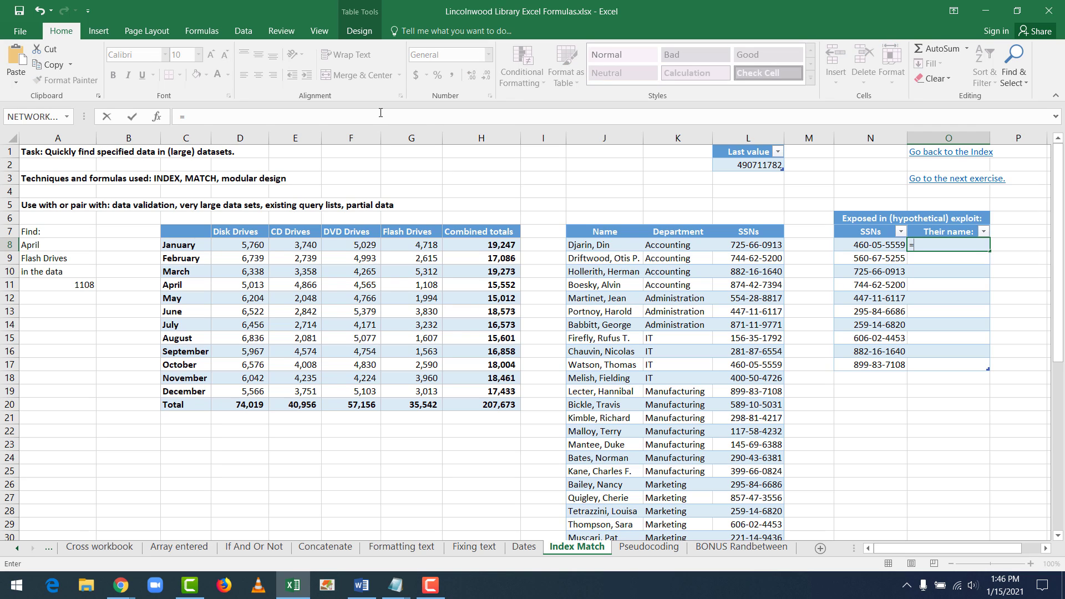
type("index(")
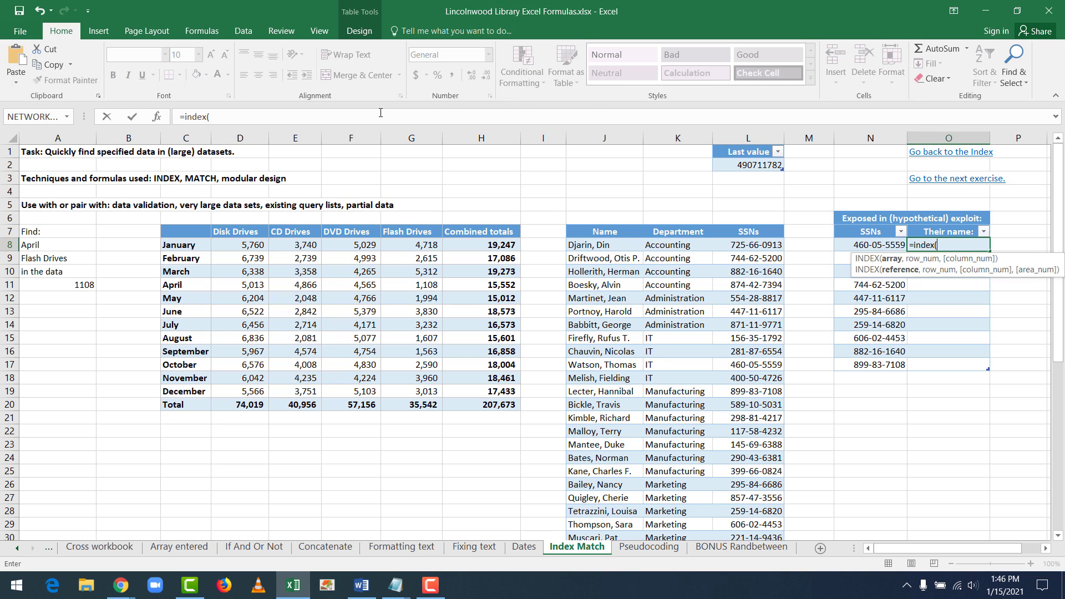
type("J$8")
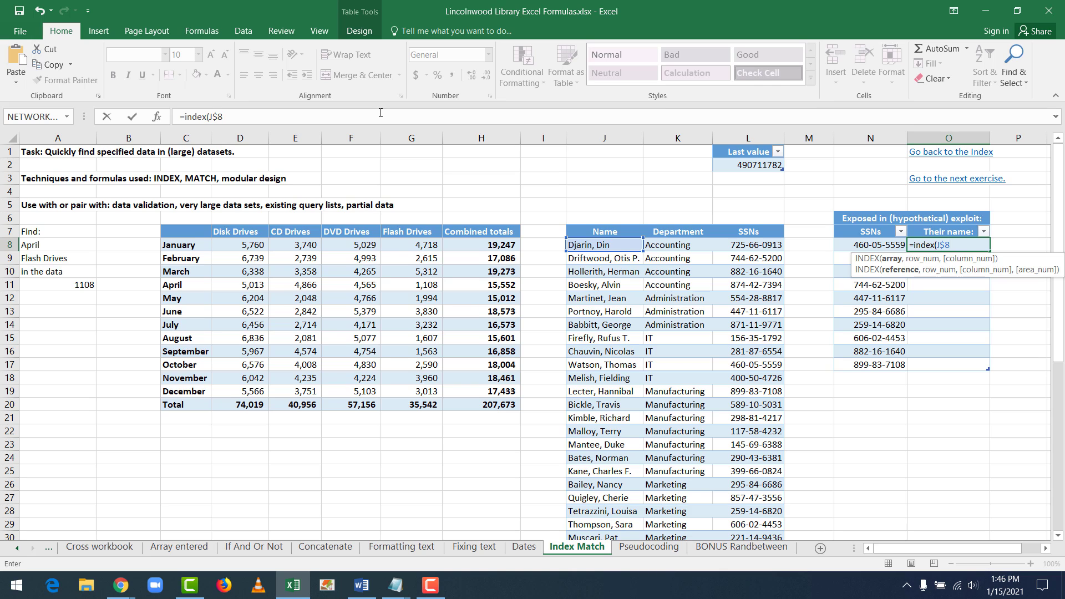
type(":J$37")
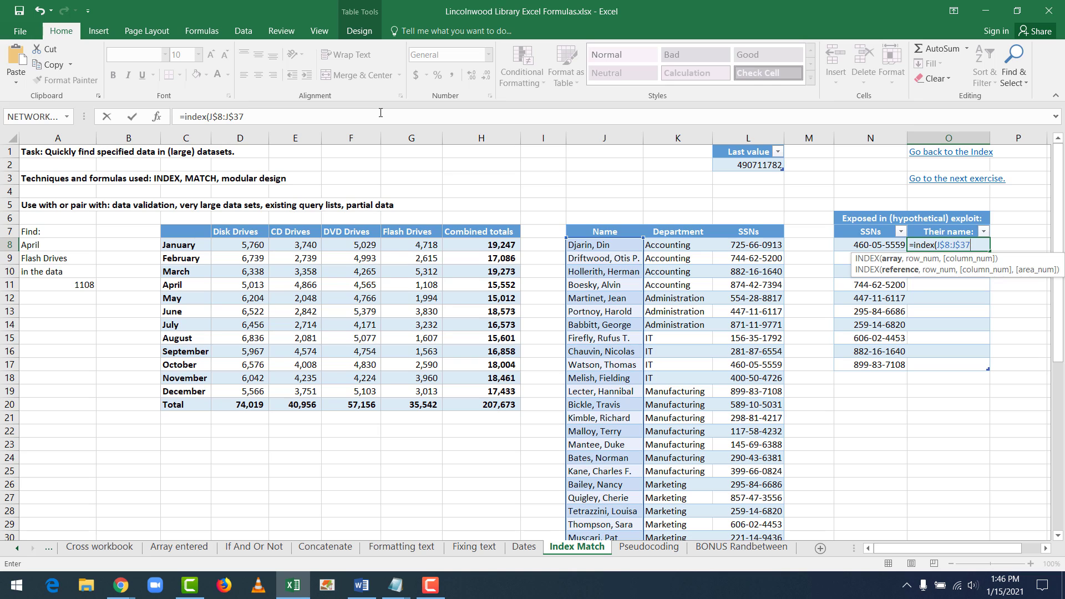
type(",")
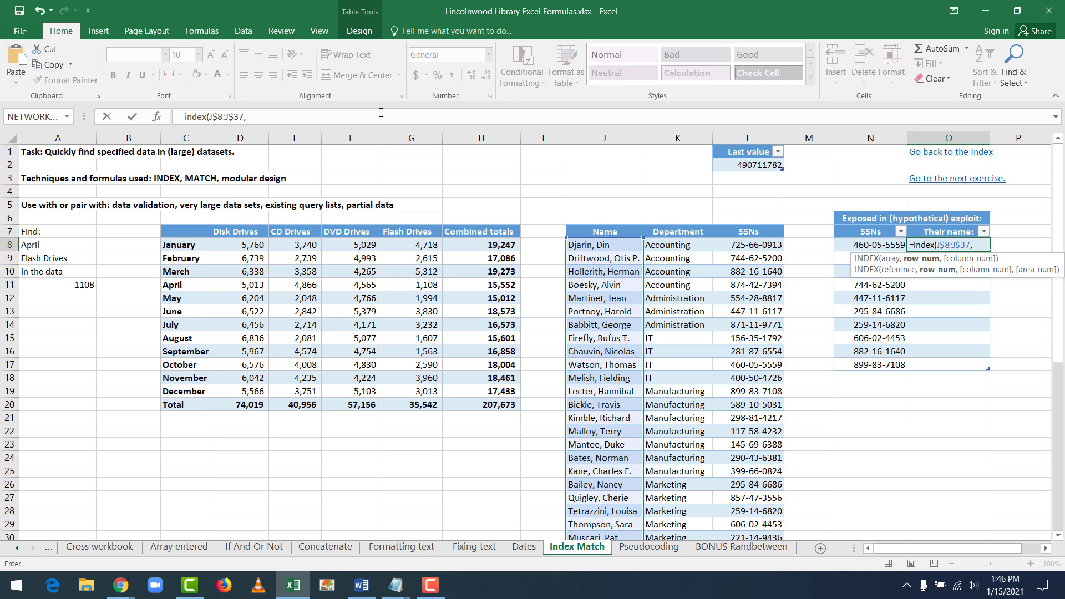
Add MATCH(N8,L$8:L$37,0) as the row number argument and close the INDEX formula's parentheses
type("match")
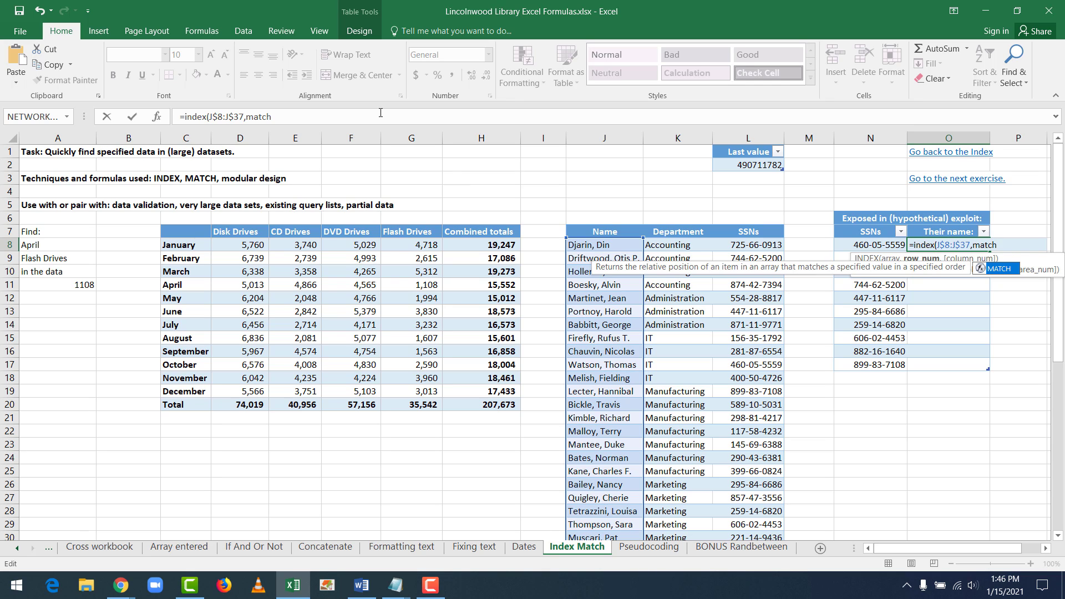
type("(n8")
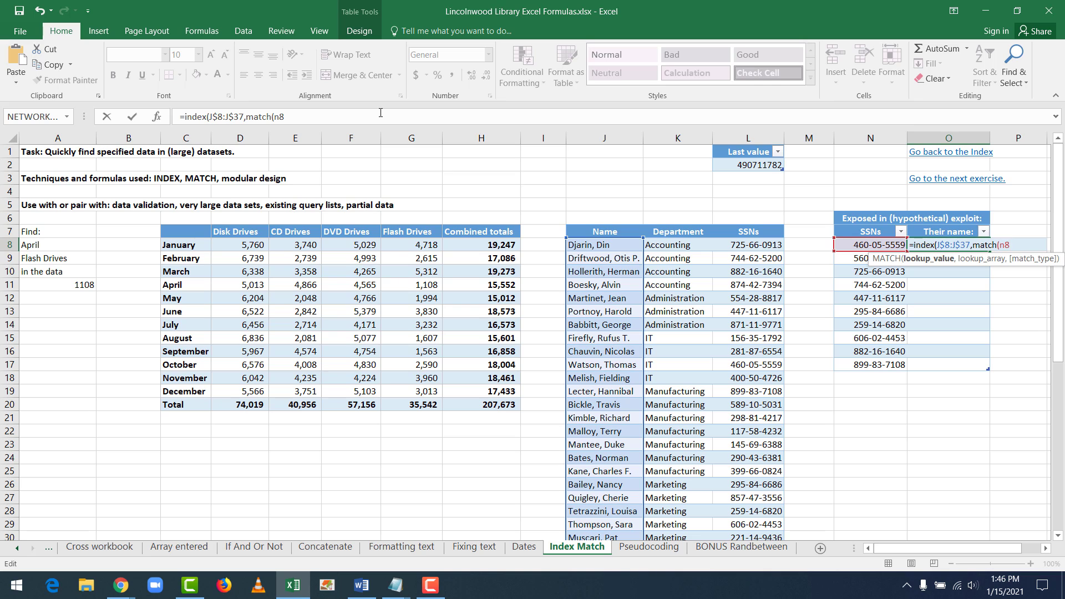
type(",L$")
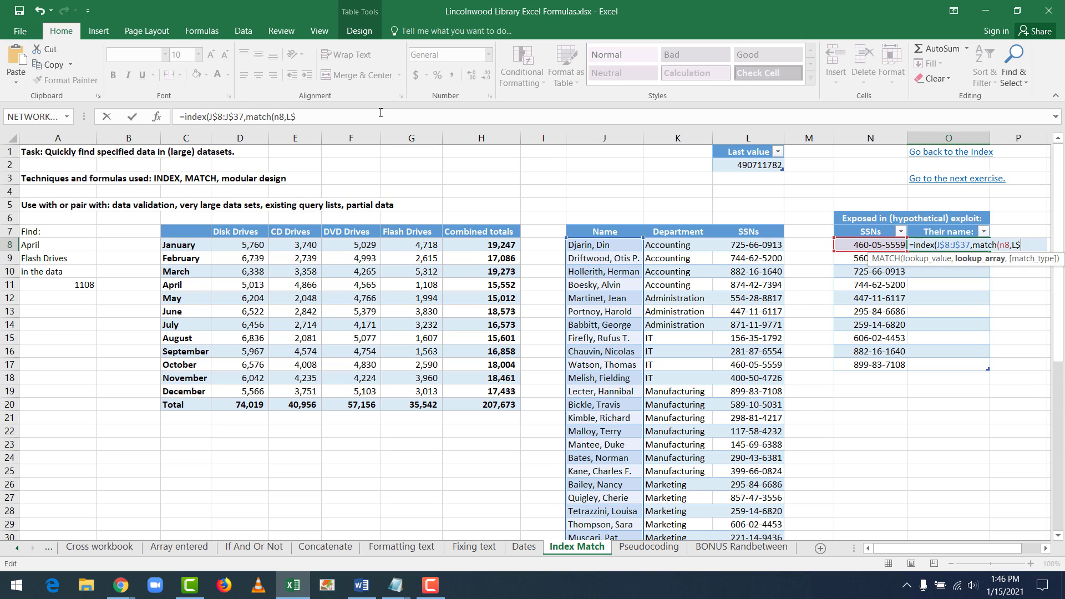
type("8:")
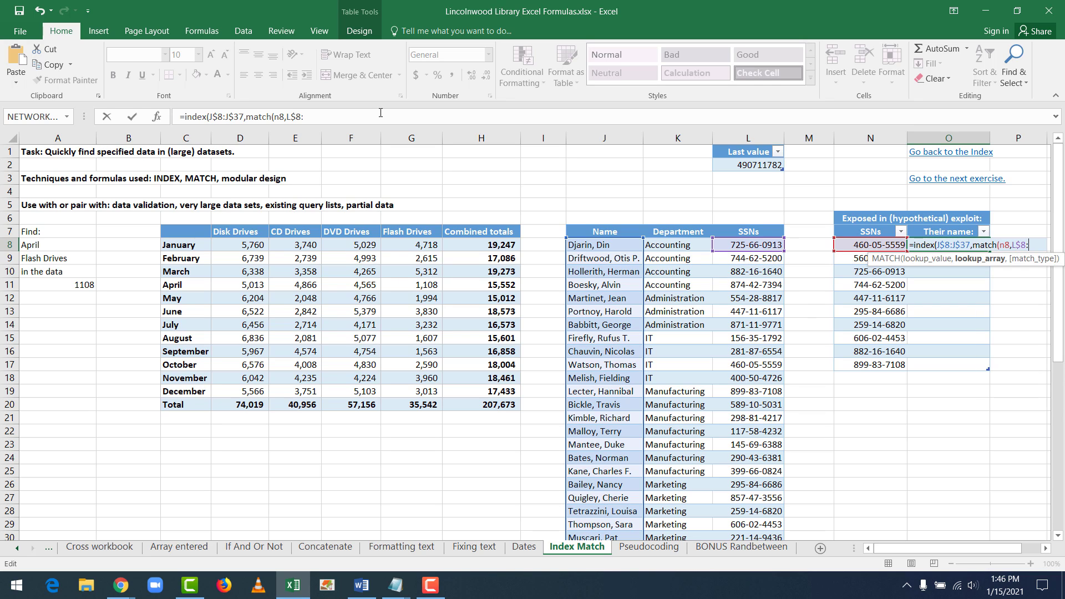
type("L")
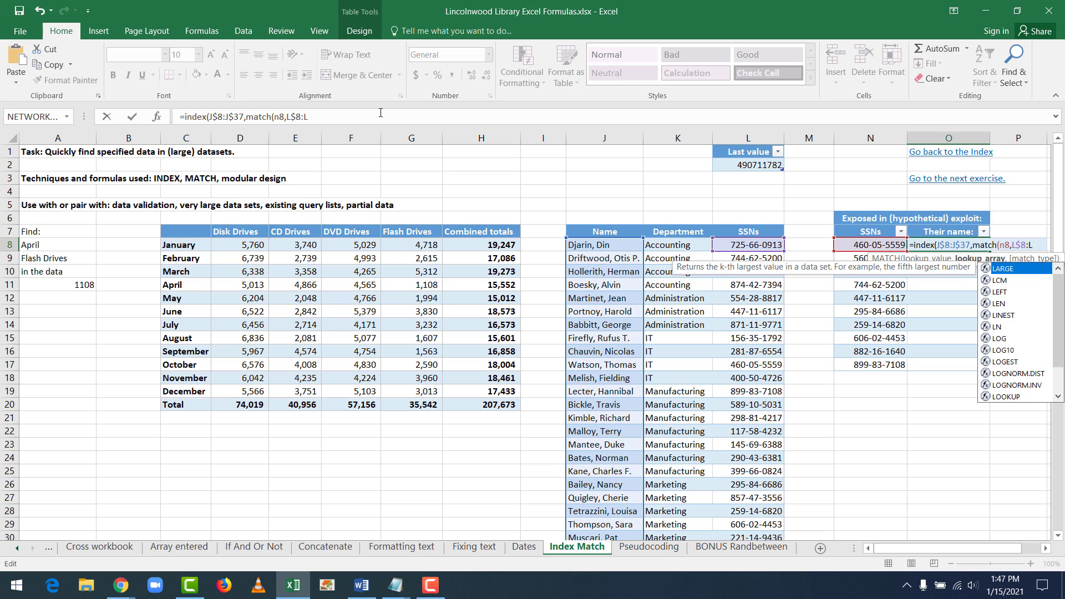
type("$")
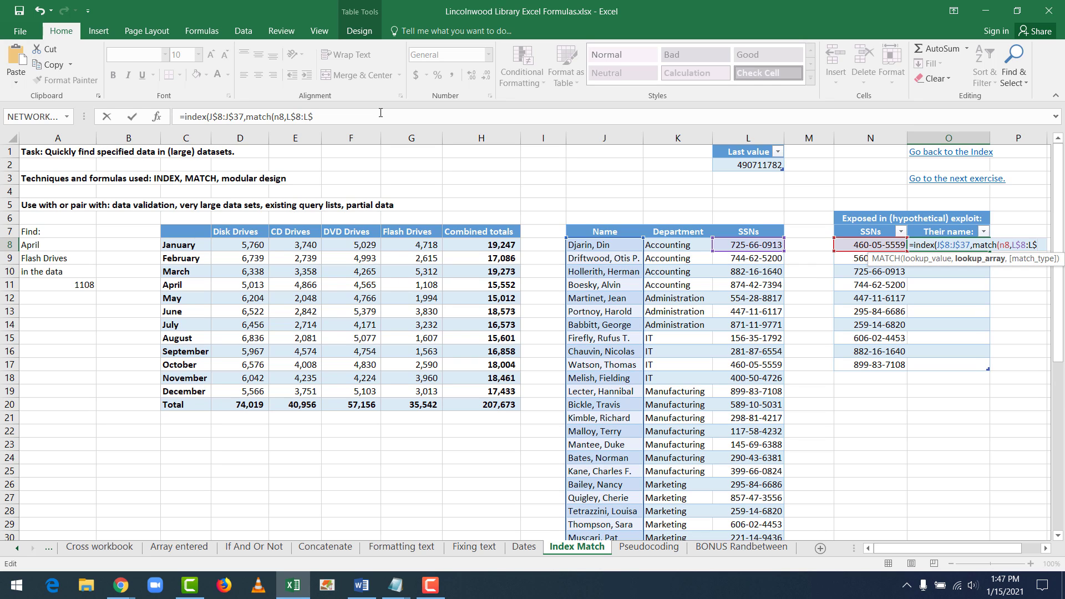
type("37")
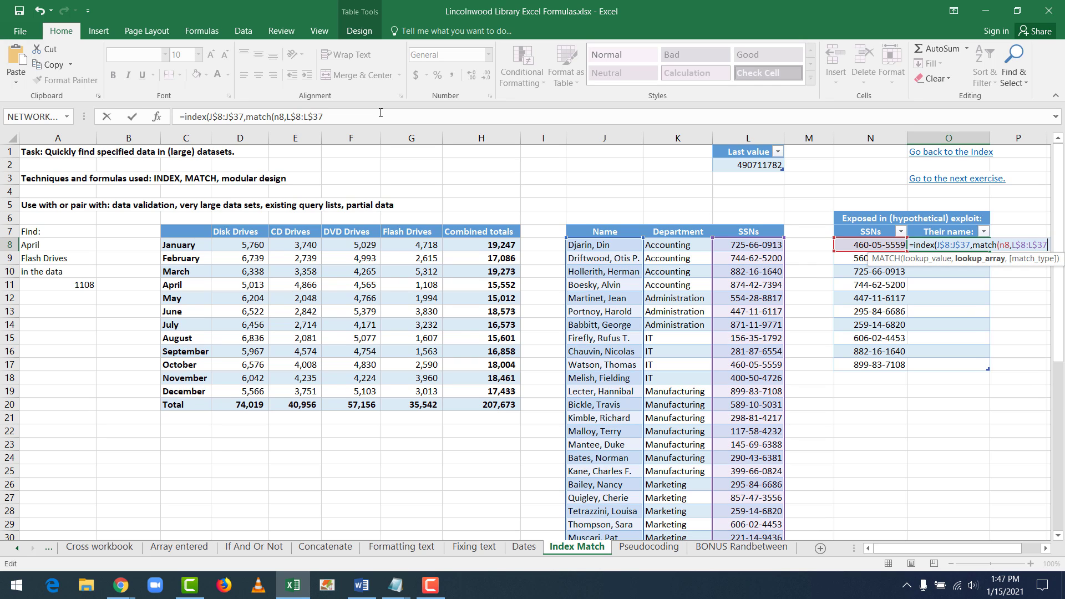
type(",")
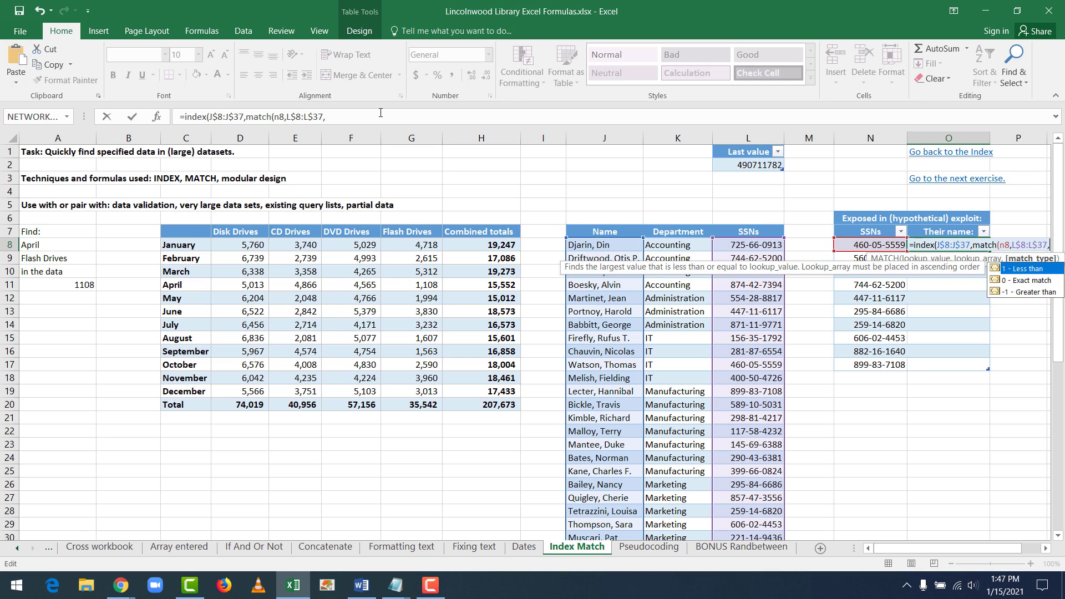
type("0")
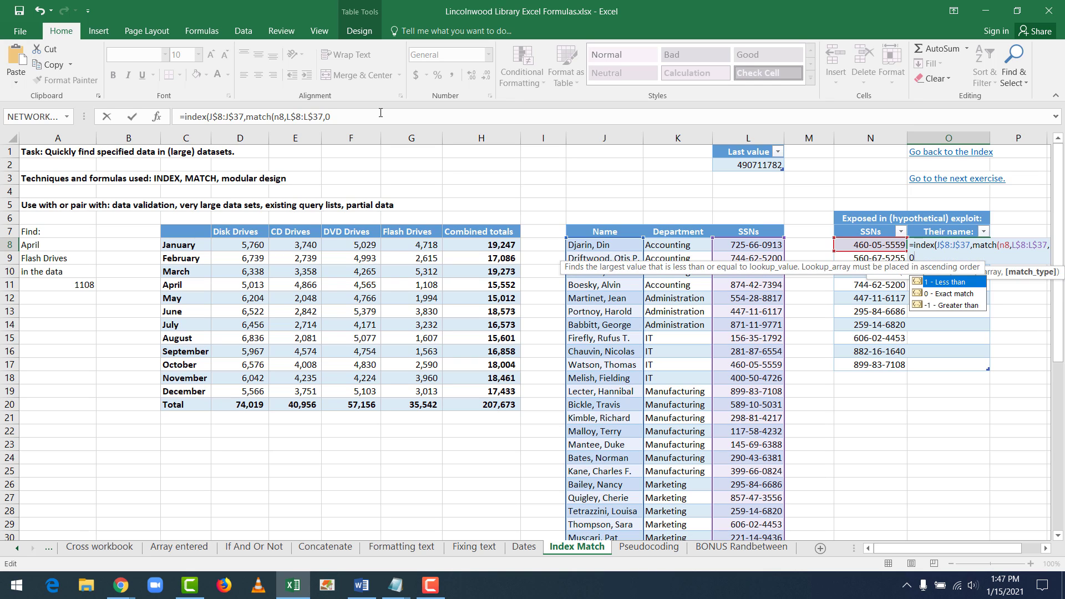
type("))")
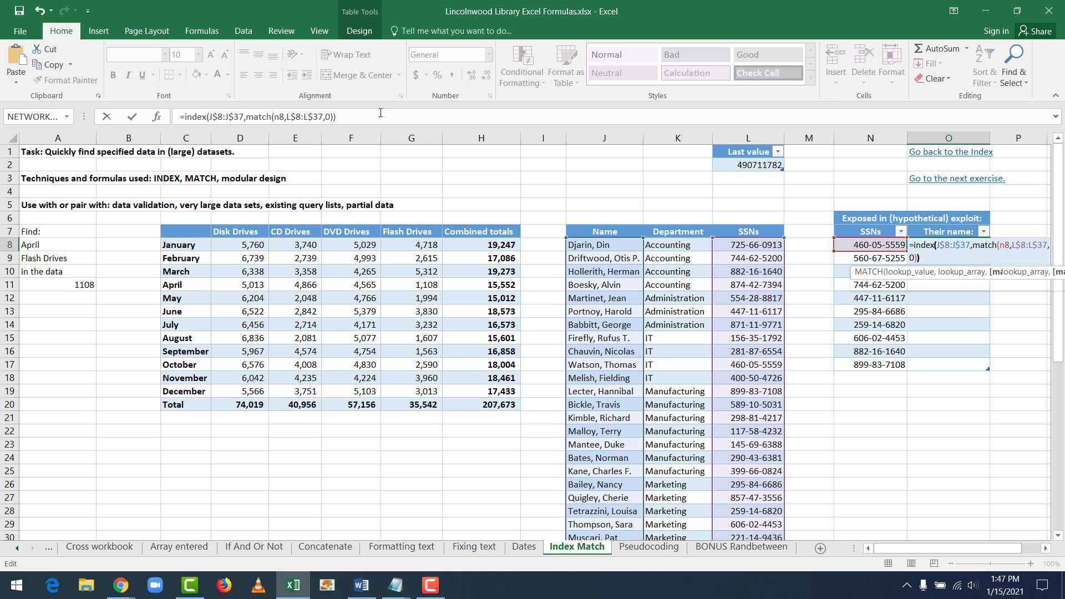
Commit the INDEX and MATCH formula in O8 and check the copies filled down the Their name column
key("Return")
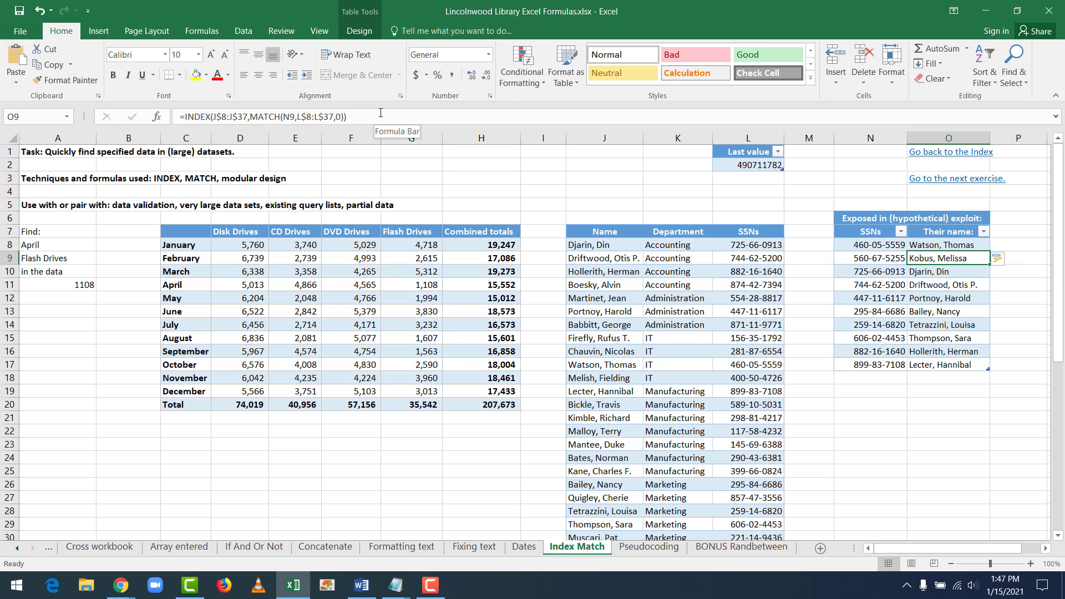
key("Down")
key("Down")
key("Down")
key("Down")
key("Down")
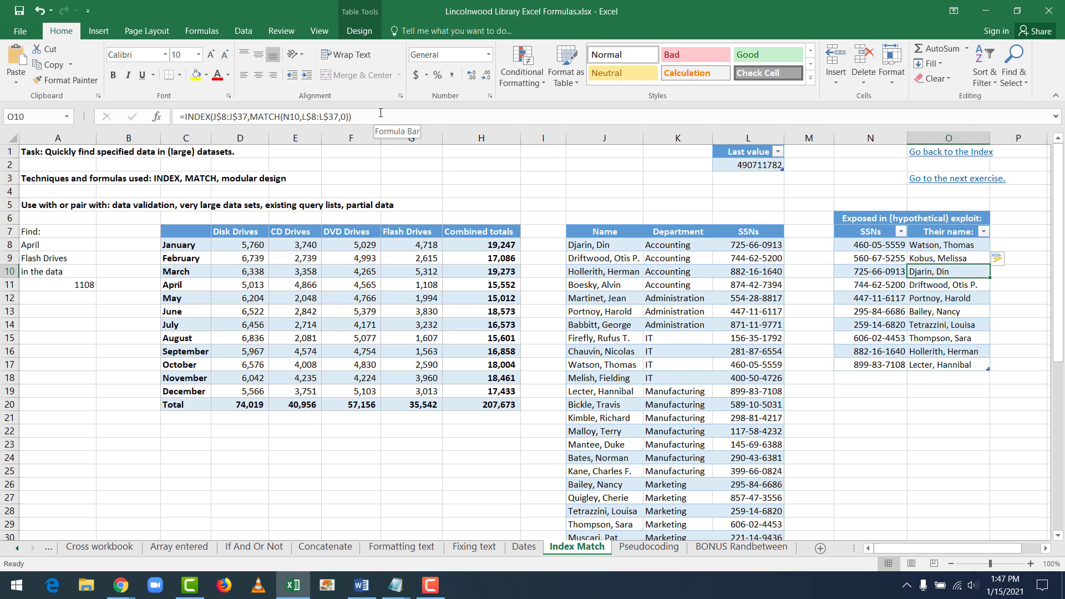
Review the Last value formula in L2, the Flash Drives lookup formula in A11 and the Their name column
key("Up")
key("Up")
key("Up")
key("Up")
key("Left")
key("Right")
key("Left")
key("Up")
key("Up")
key("Up")
key("Left")
key("Left")
key("Left")
key("Up")
key("Up")
key("Up")
key("Up")
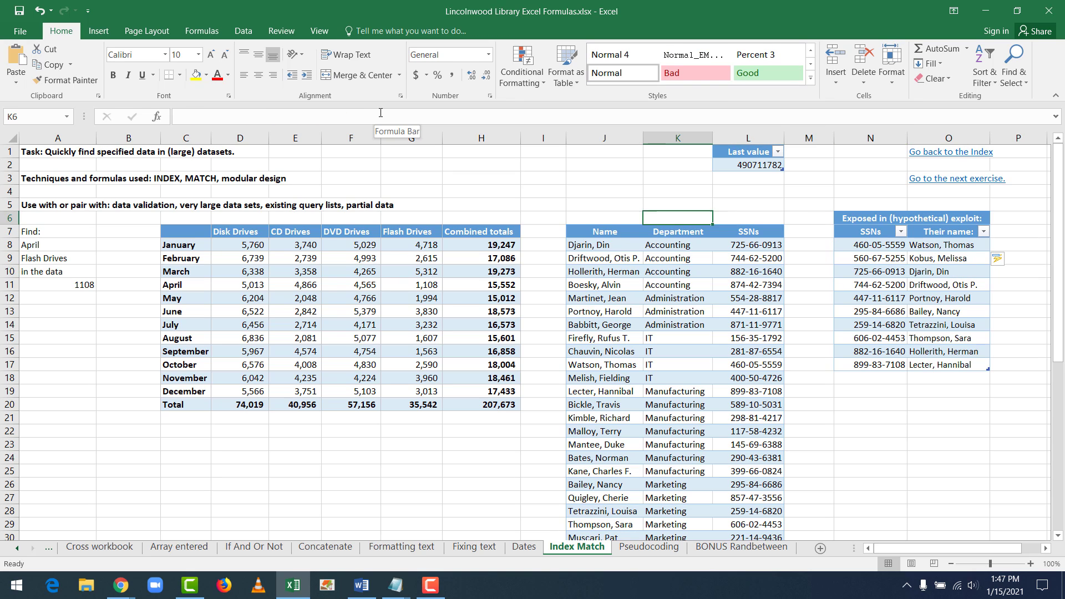
key("Right")
key("Up")
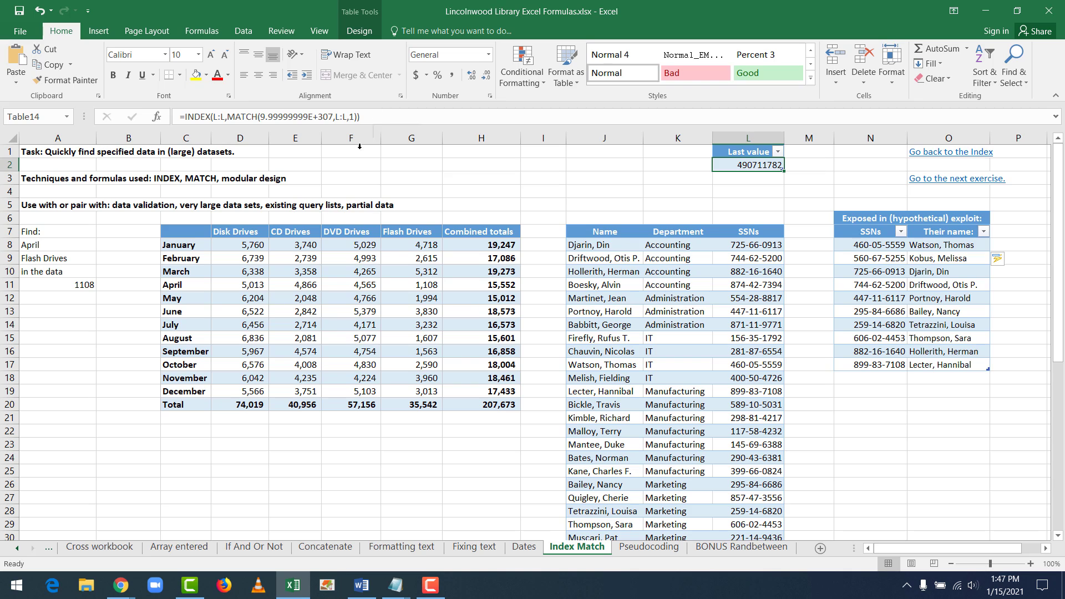
left_click(82, 285)
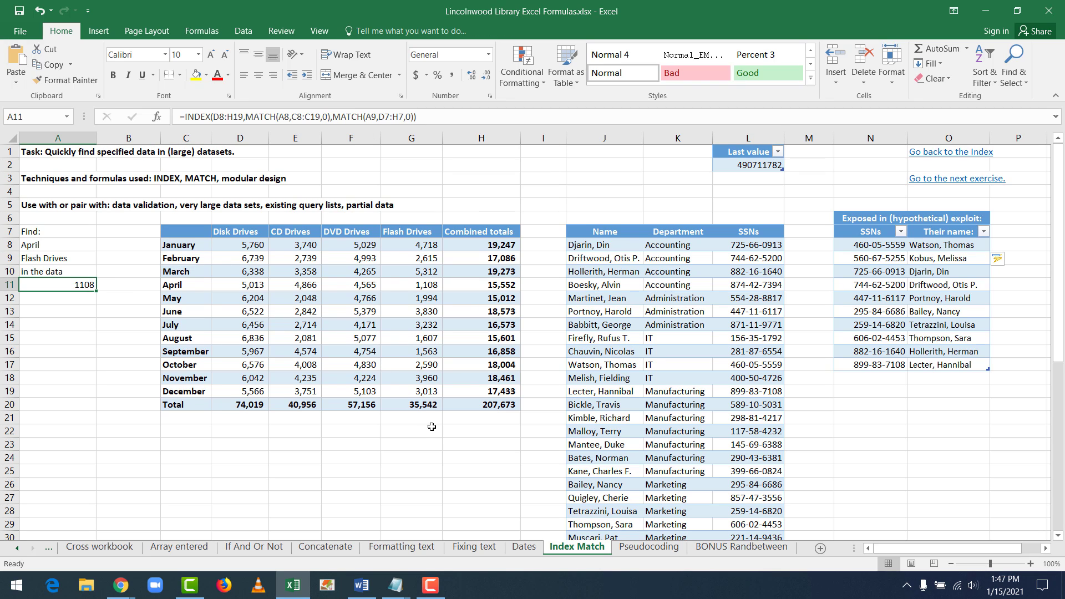
left_click(960, 298)
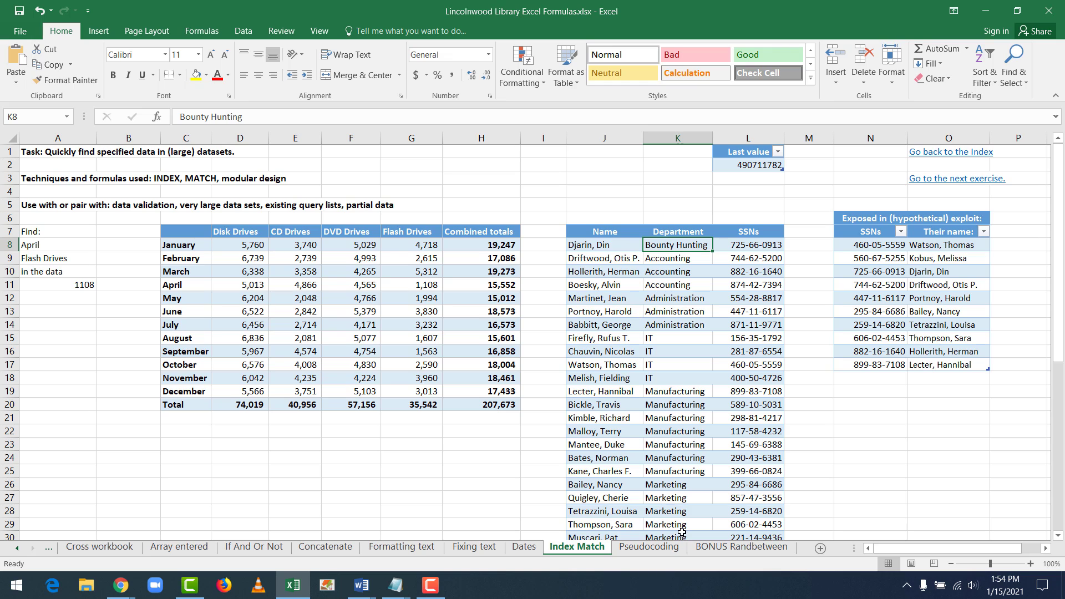
Open the Pseudocoding sheet and look over the Amount spent values in B14:B25
left_click(649, 548)
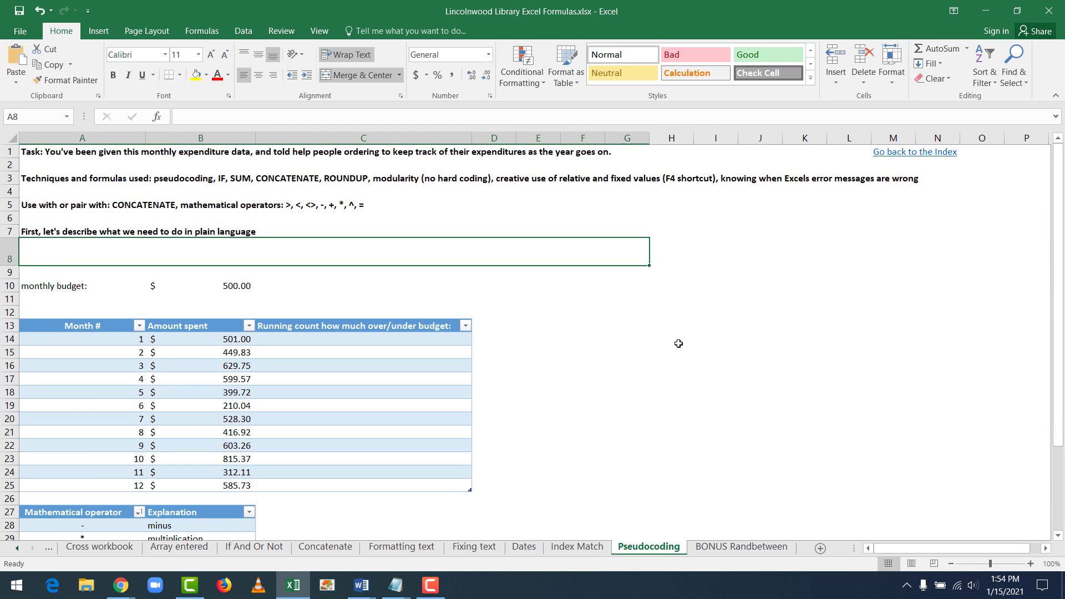
left_click(704, 259)
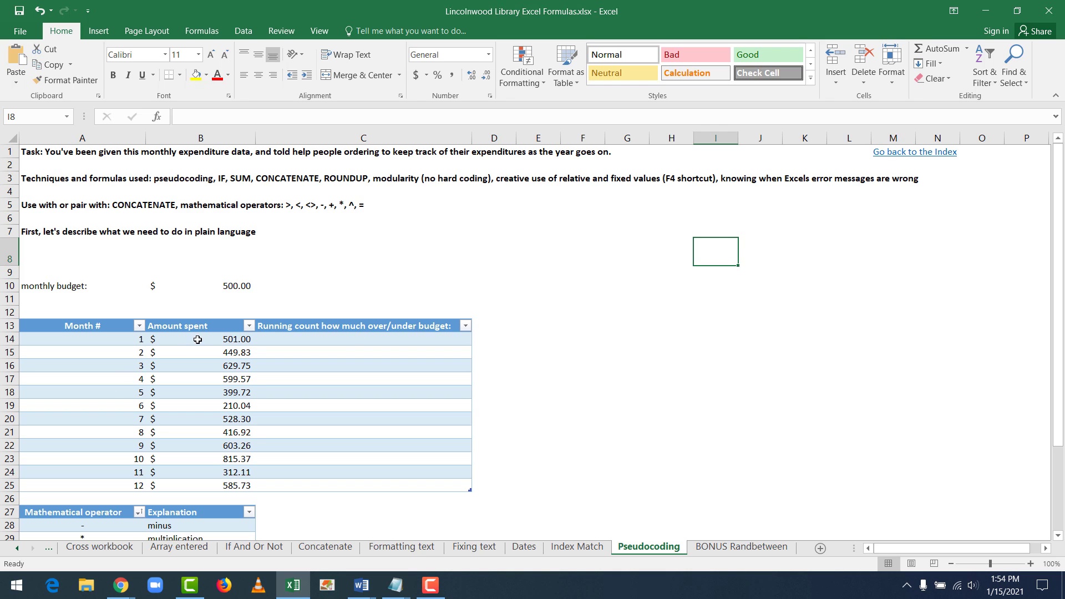
left_click_drag(195, 339, 213, 488)
left_click(214, 488)
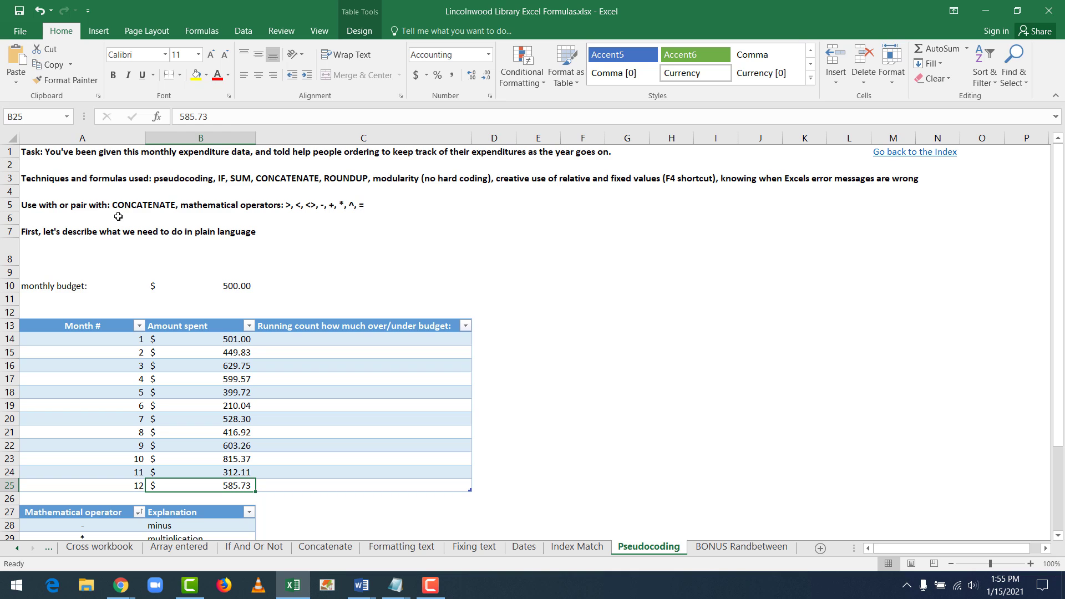
Go through each mathematical operator and its explanation in the reference table, rows 28 to 37
scroll(121, 215, "down", 6)
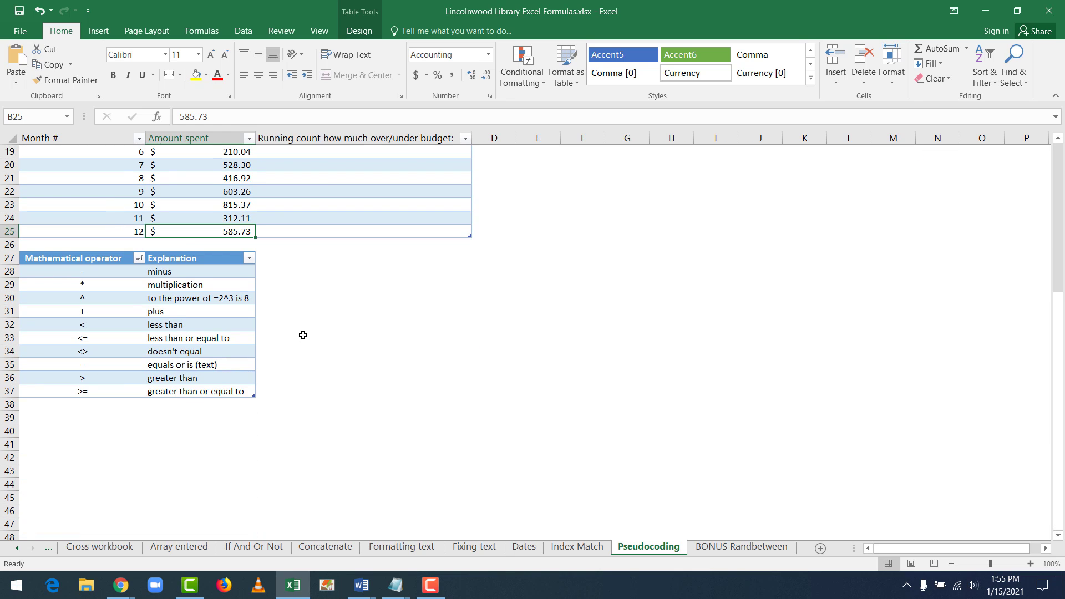
left_click(112, 273)
left_click(111, 282)
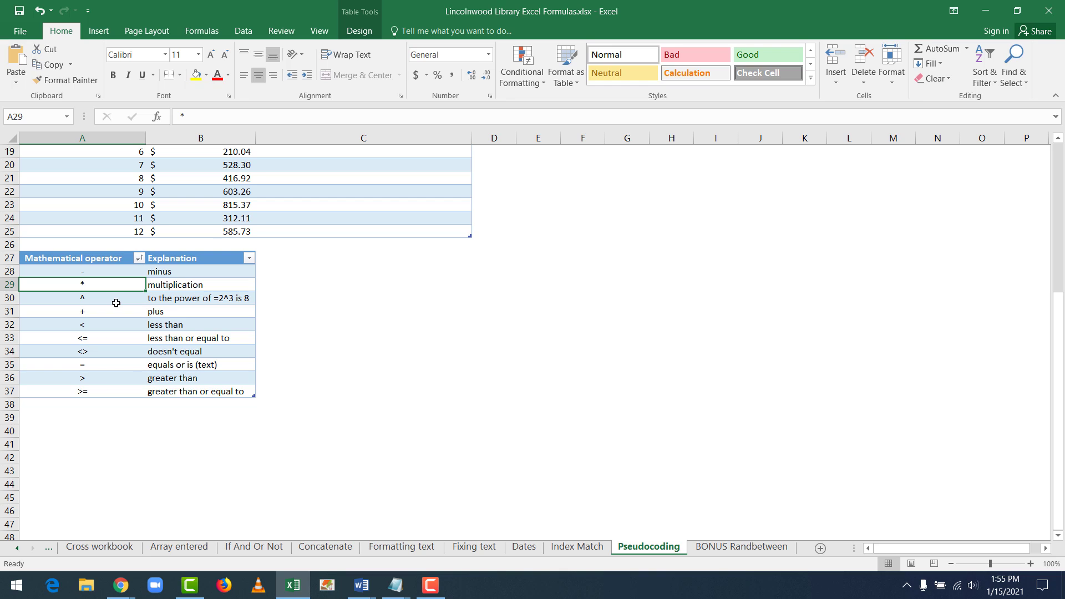
left_click(116, 303)
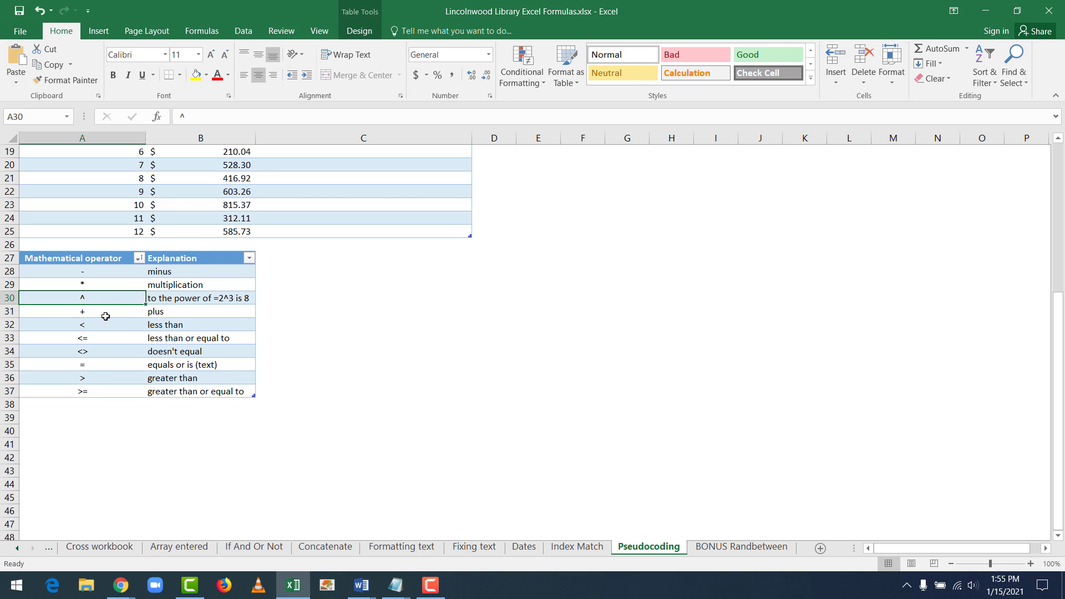
left_click(104, 316)
left_click(109, 328)
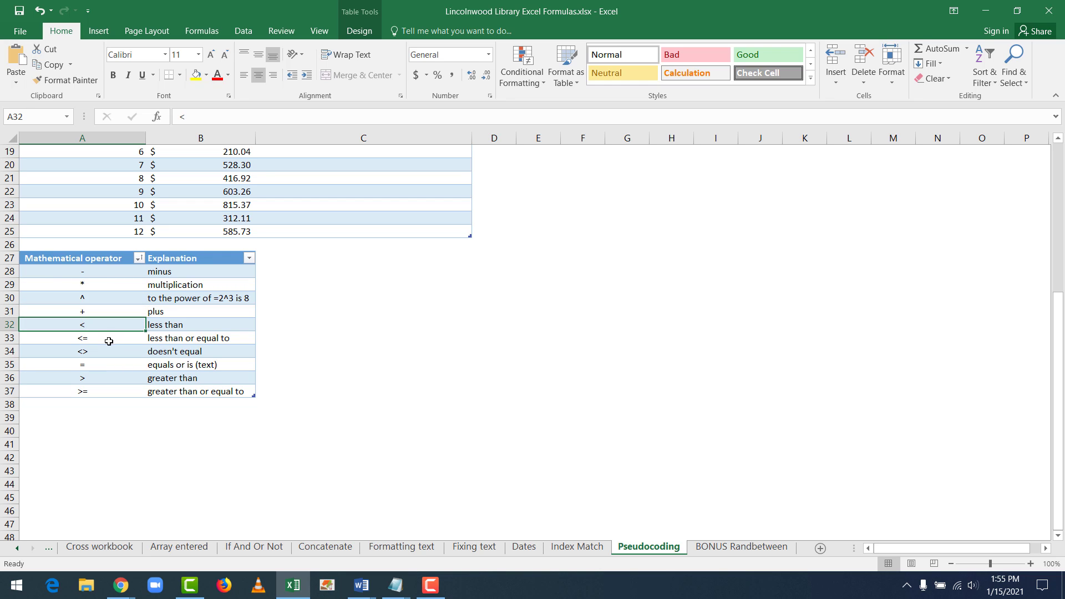
left_click(107, 338)
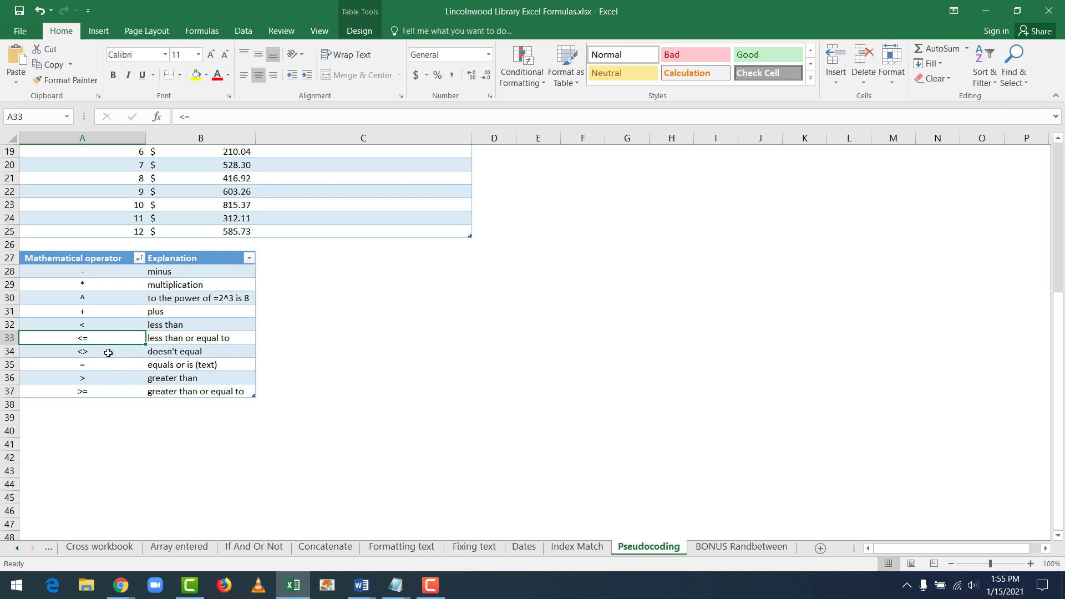
left_click(108, 353)
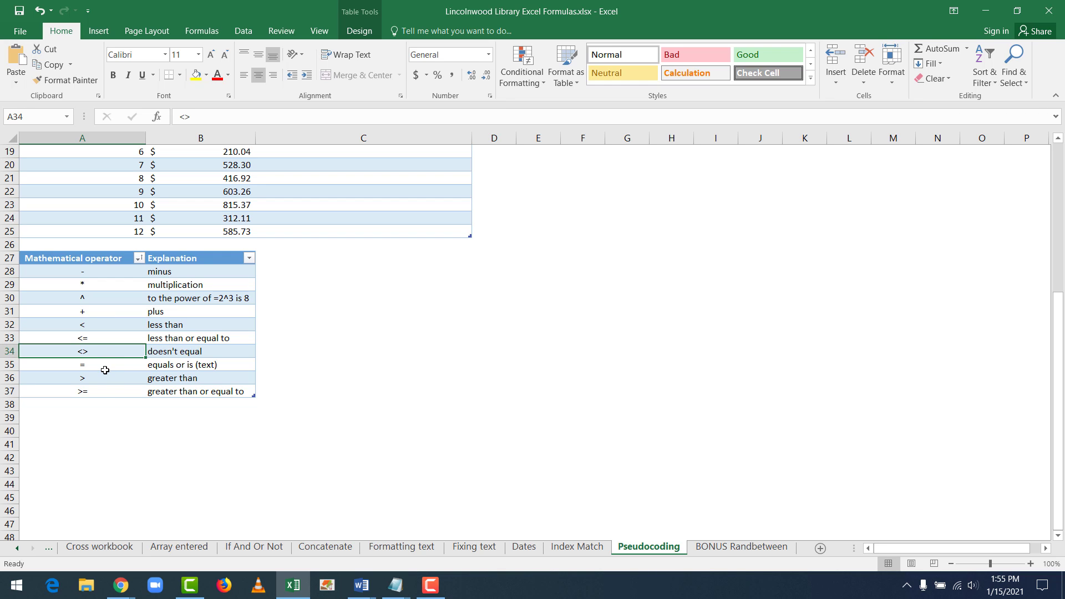
left_click(105, 369)
left_click(105, 379)
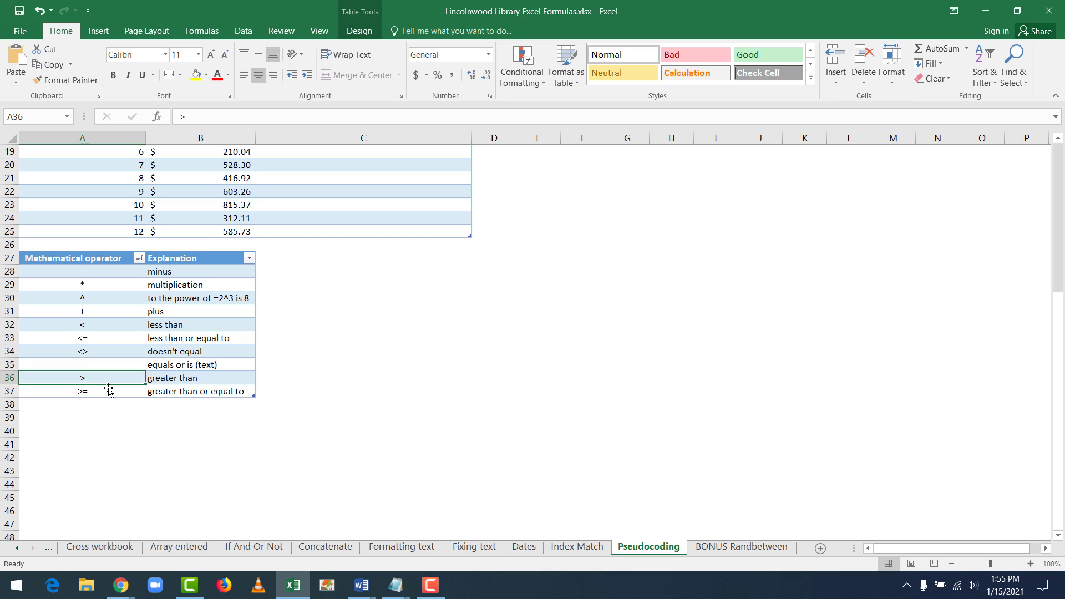
left_click(108, 394)
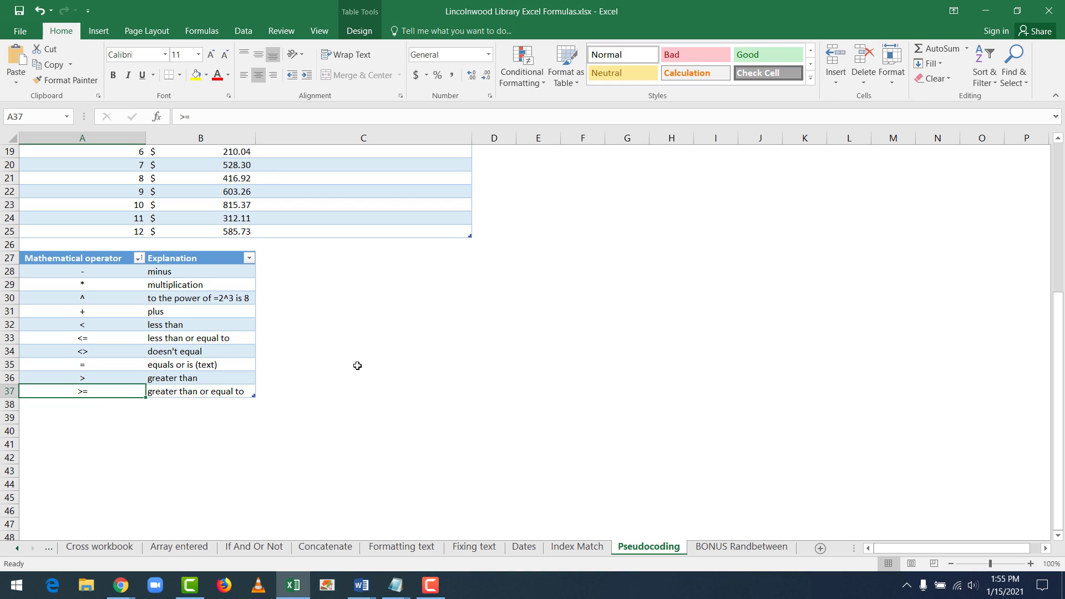
Start the plain-language description in A8 with "if adding up column b values (all of them eventually) is less than"
scroll(350, 374, "up", 6)
left_click(610, 255)
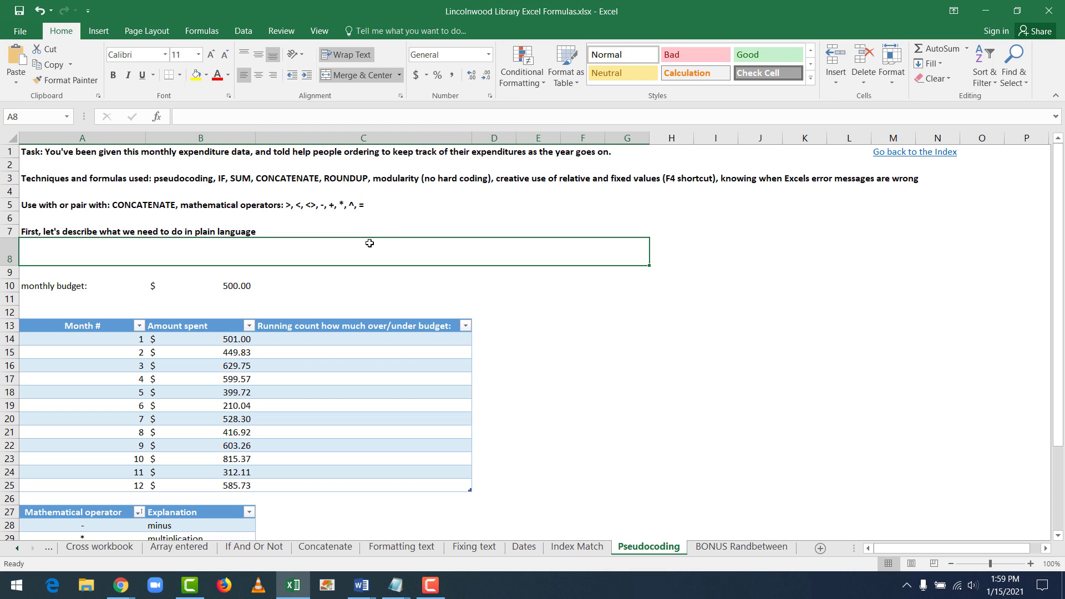
type("if")
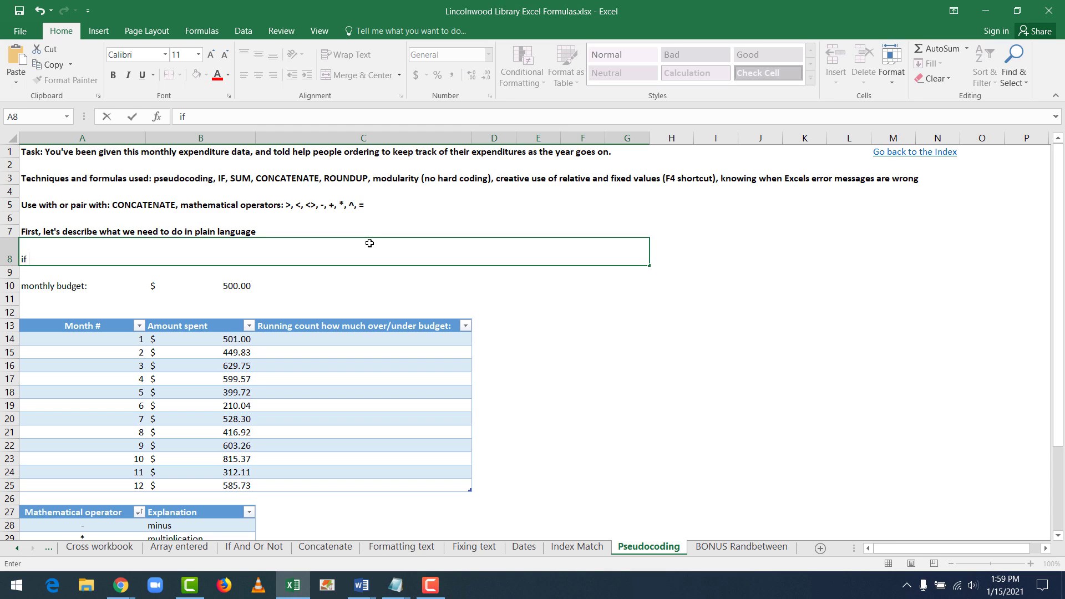
type(" adding up")
type("column")
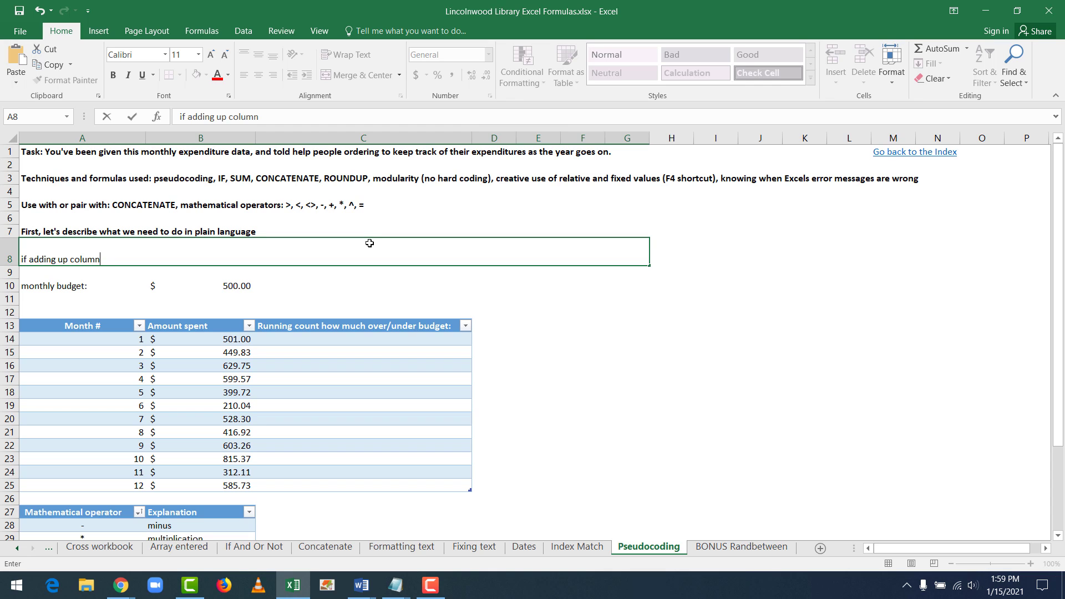
type(" b values")
type("(all of them")
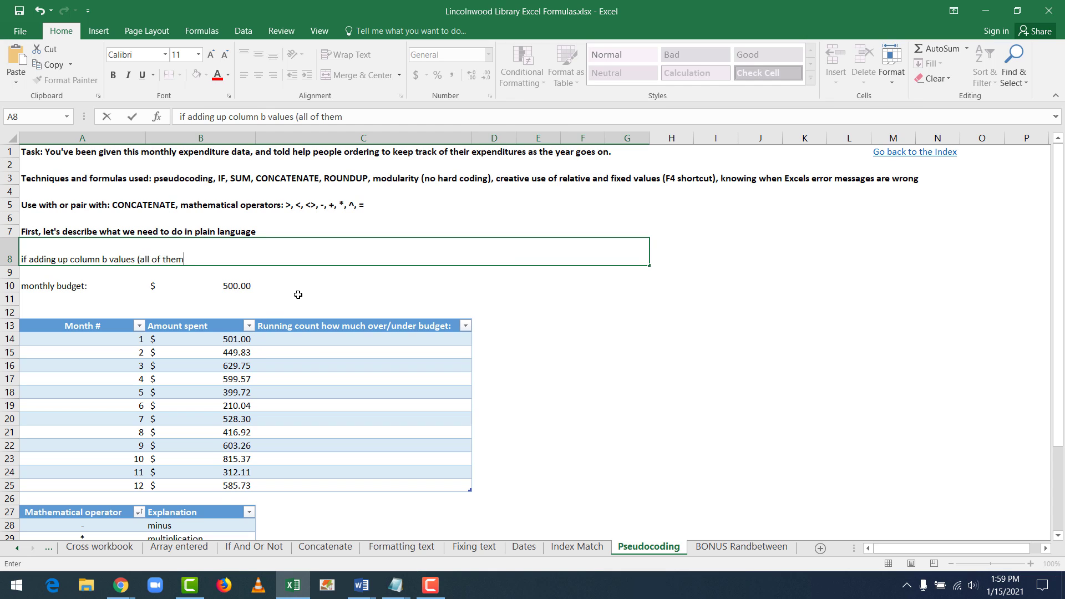
type(" eventually) is less than")
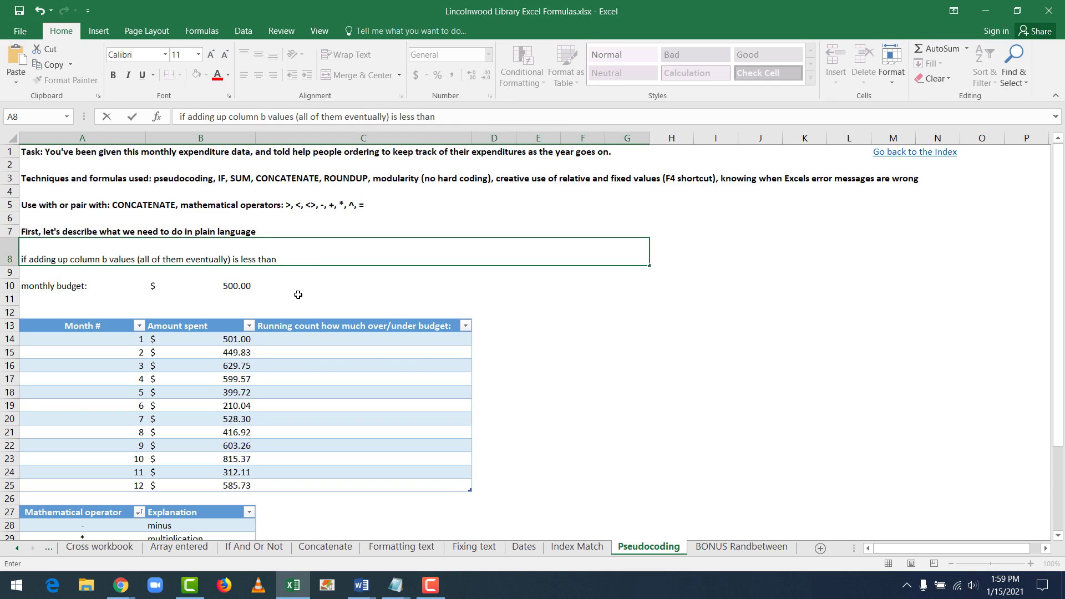
Complete the condition in A8 with "how much we should have spent so far (month numbers?),"
type("how much we should ")
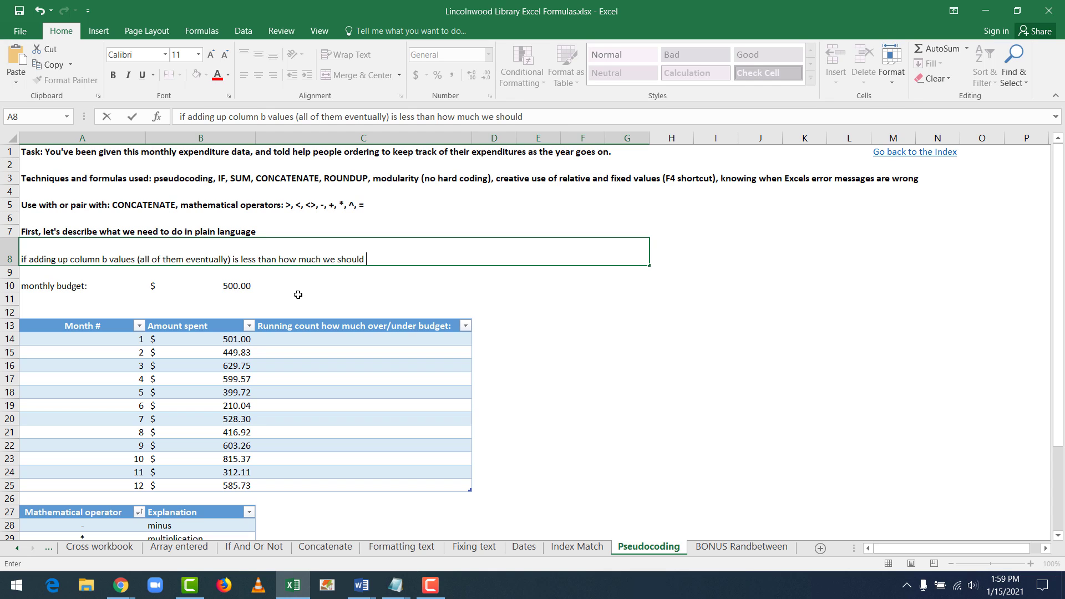
type("have spent so far")
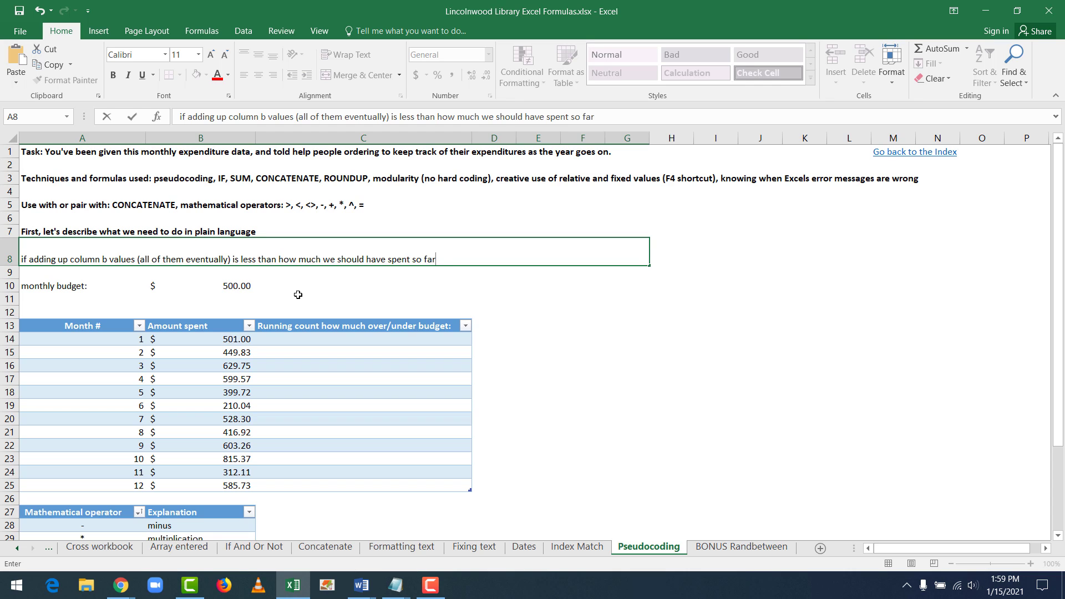
type(" (month numbers")
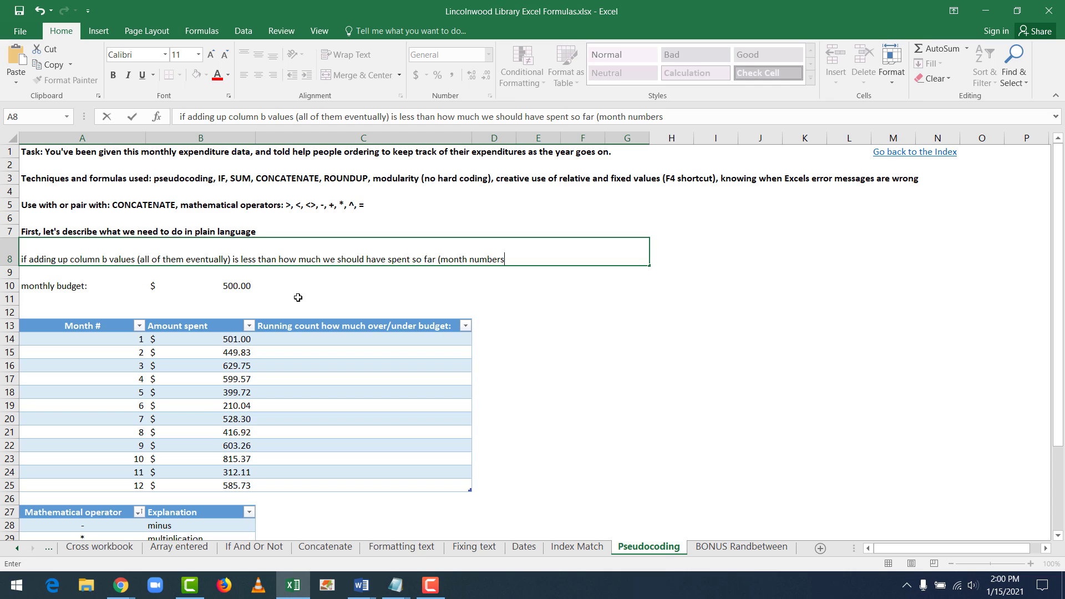
type("?),")
Add the true outcome in A8: "that amount that should have been spent so far multiplied by which month it is"
type("that amount that should have ")
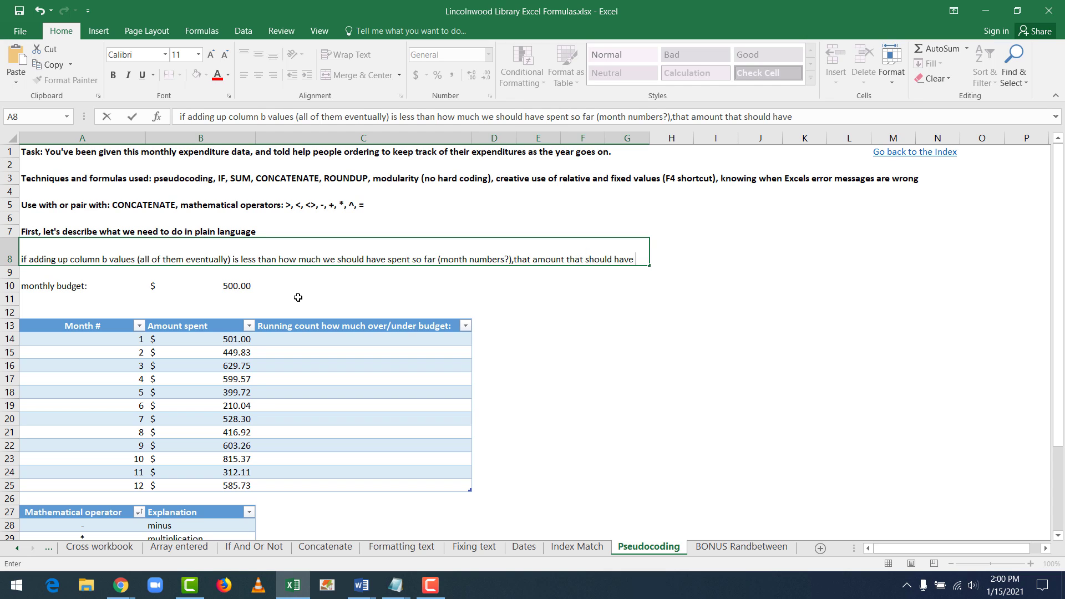
type("been spent so fa")
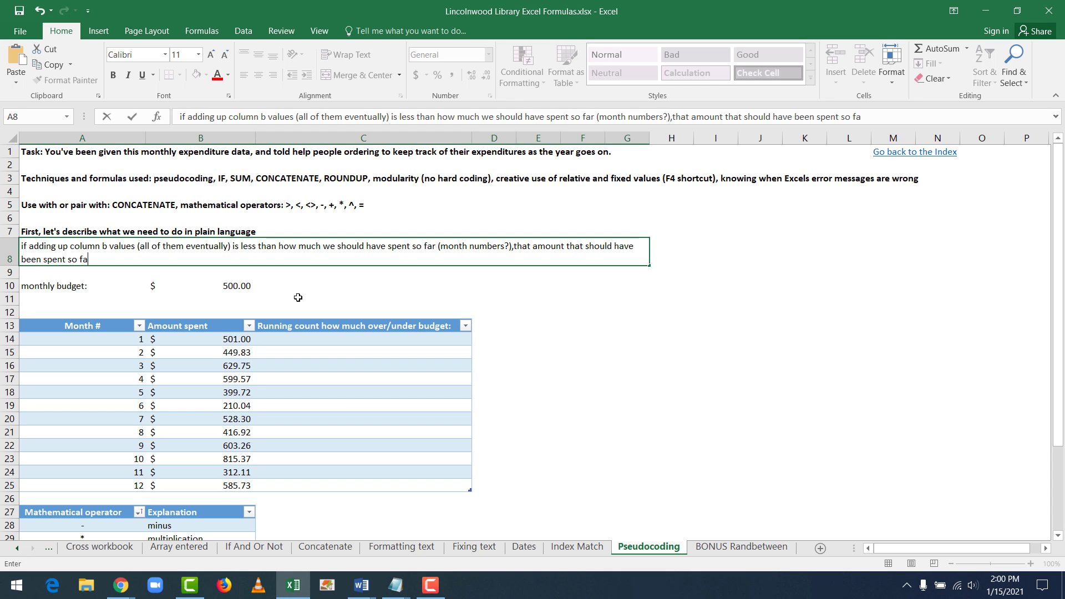
type("r multip")
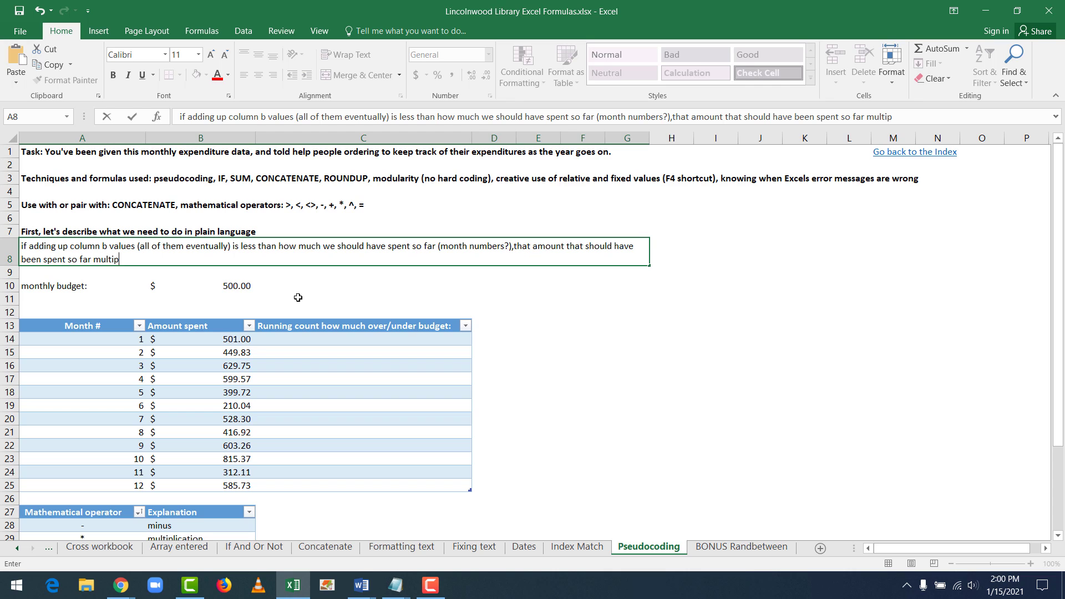
type("lied by whic")
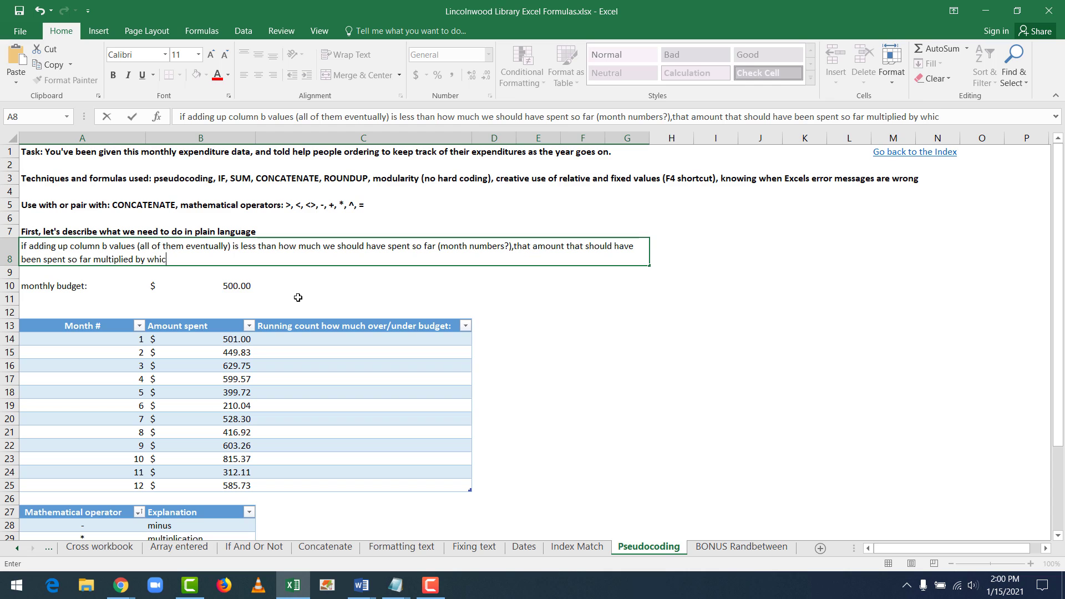
type("h month it is")
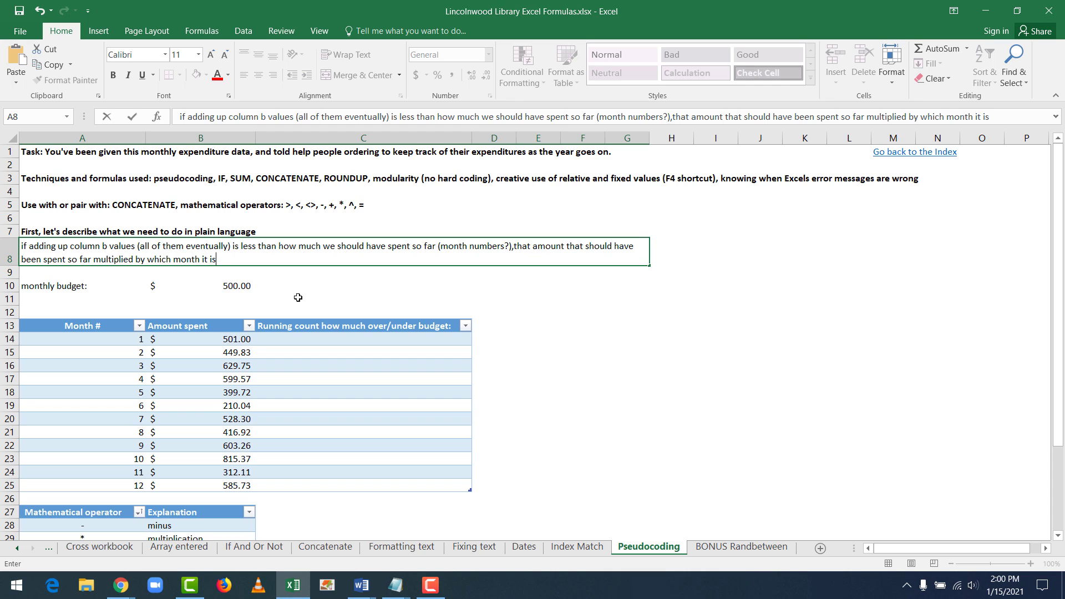
Finish the description in A8 with ", otherwise add up the expenditures, and say how much we're over by."
type(", otherwise")
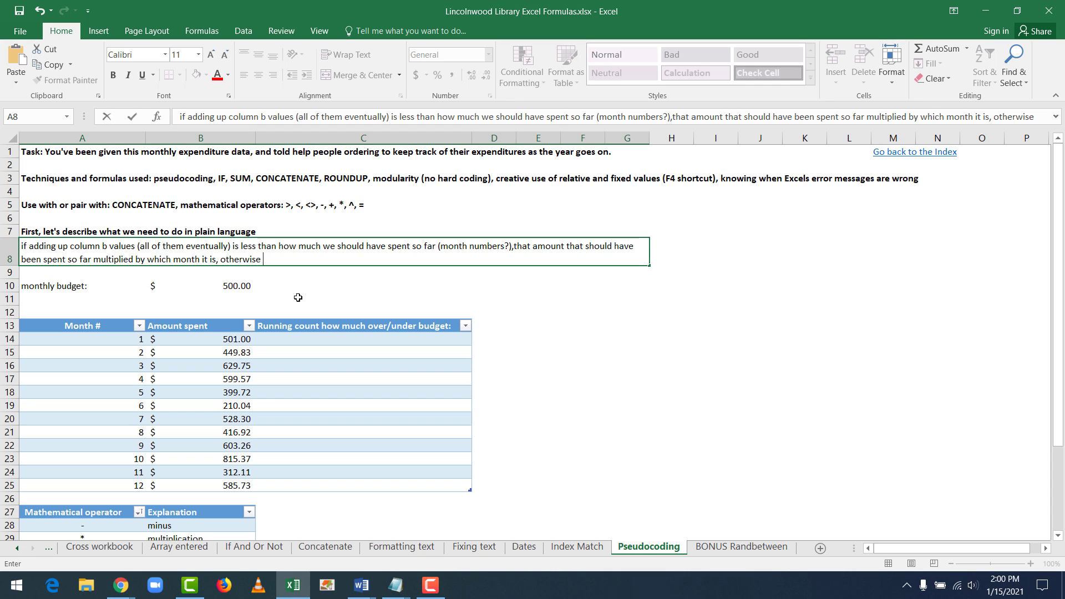
type(" add up ")
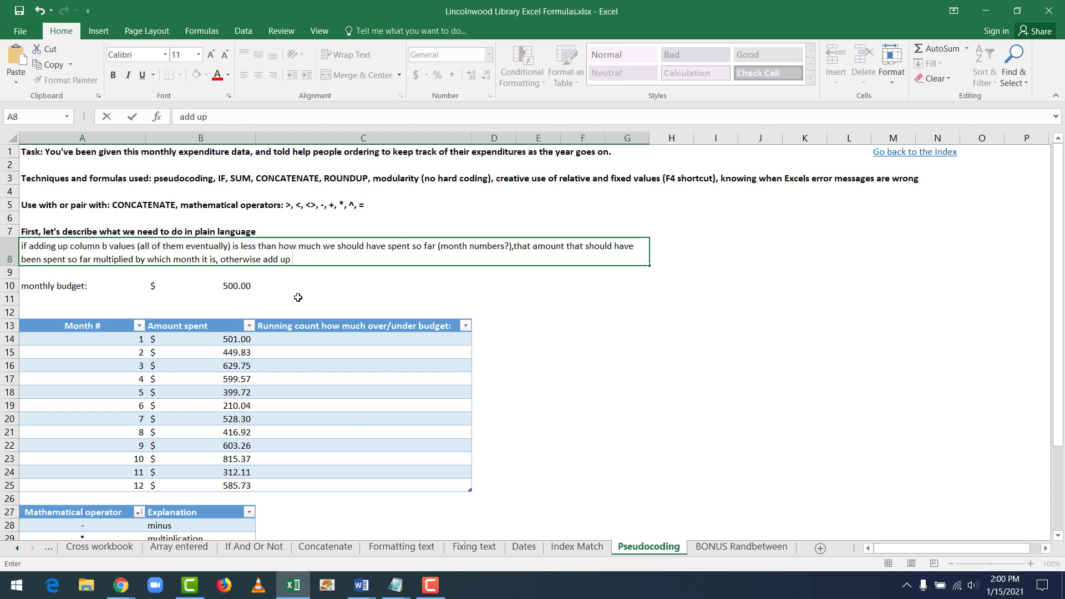
type("the expenditures, ")
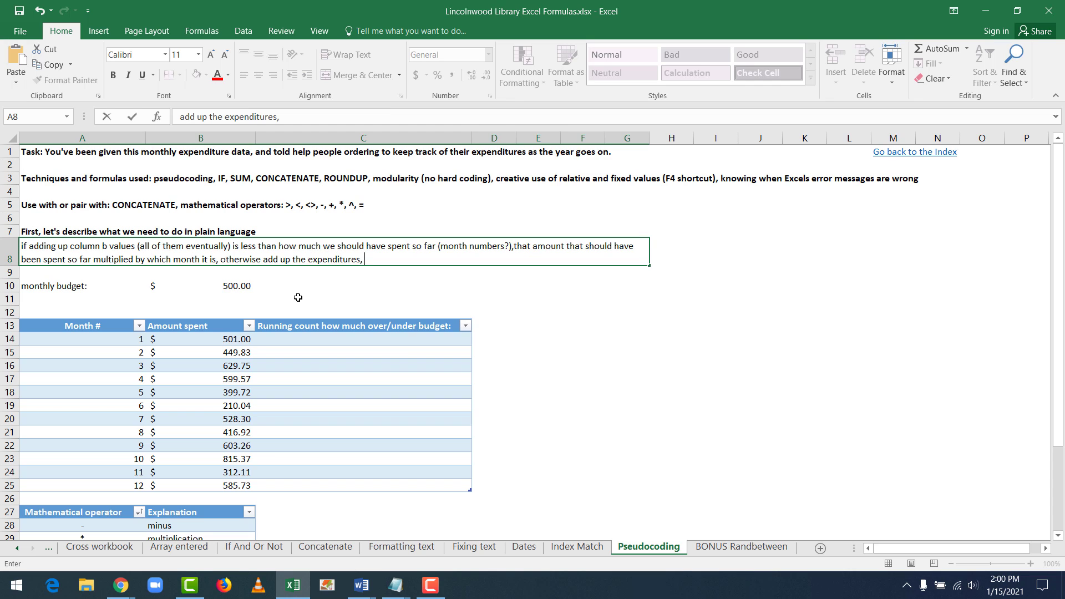
type("and say how much we")
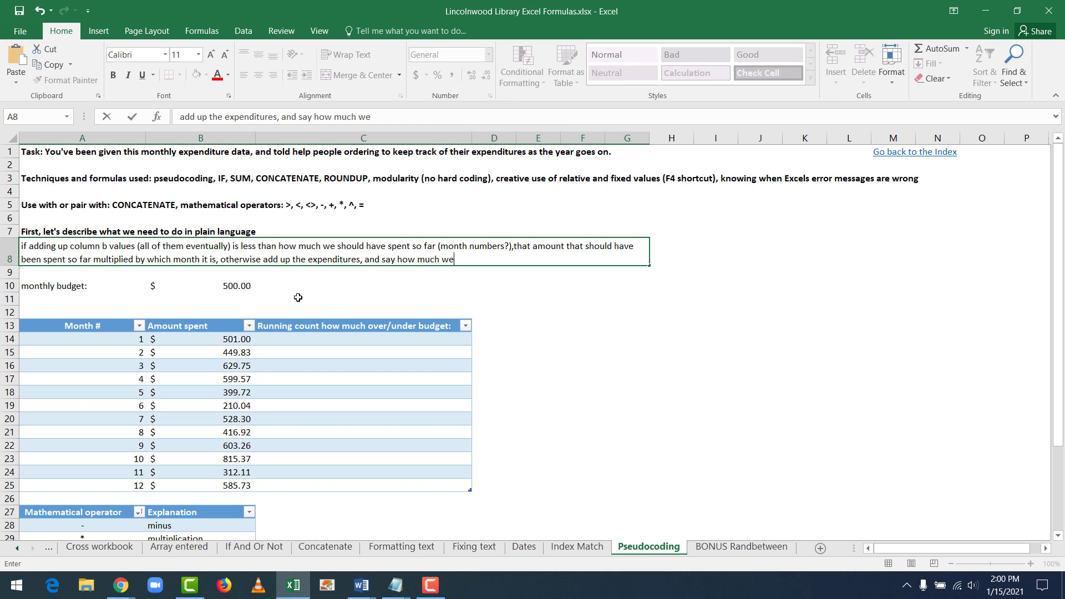
type("'re over by")
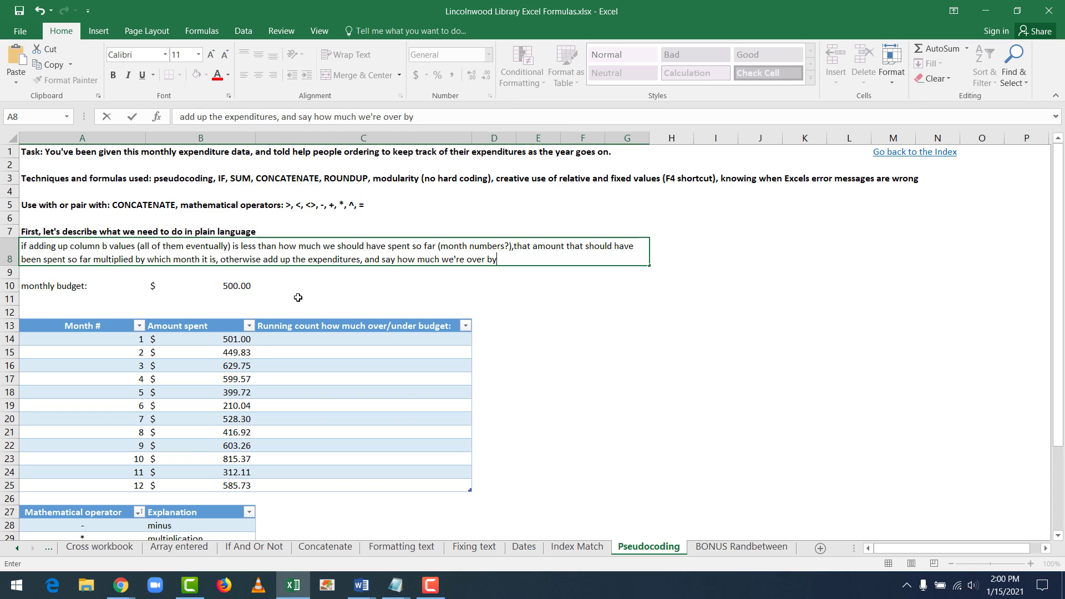
type(".")
key("Return")
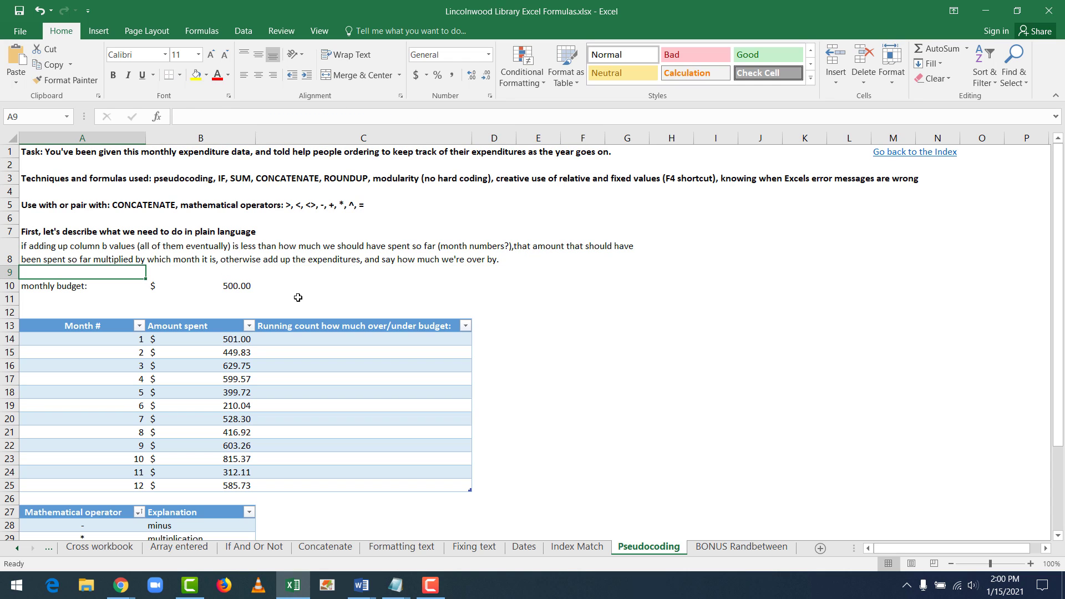
Start an IF formula in C14 whose condition sums from the fixed first amount spent: =if(sum($b$14:
key("Down")
key("Down")
key("Down")
key("Down")
key("Down")
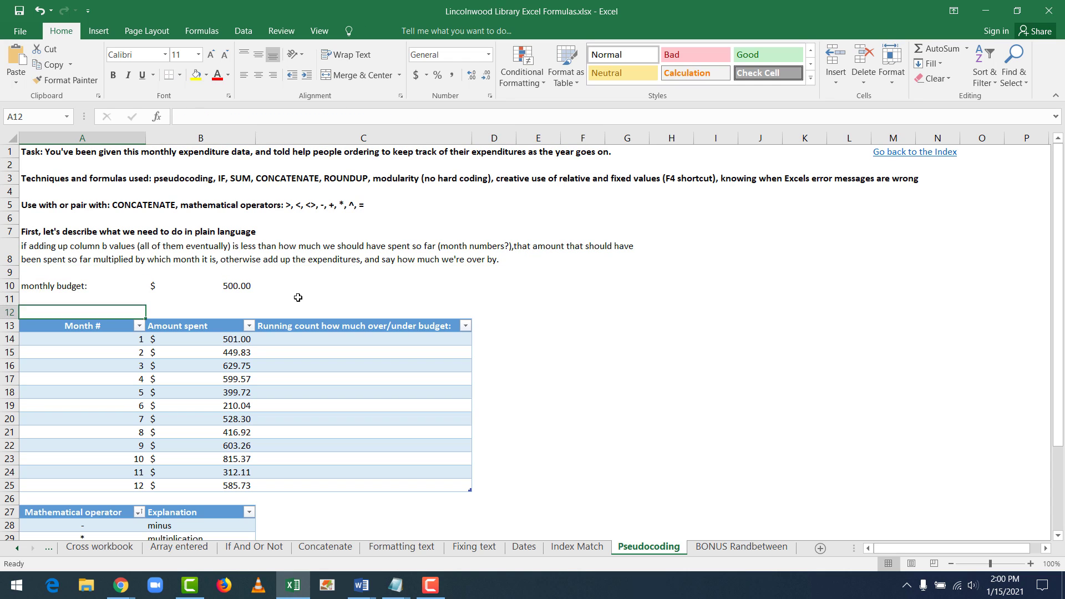
type("0")
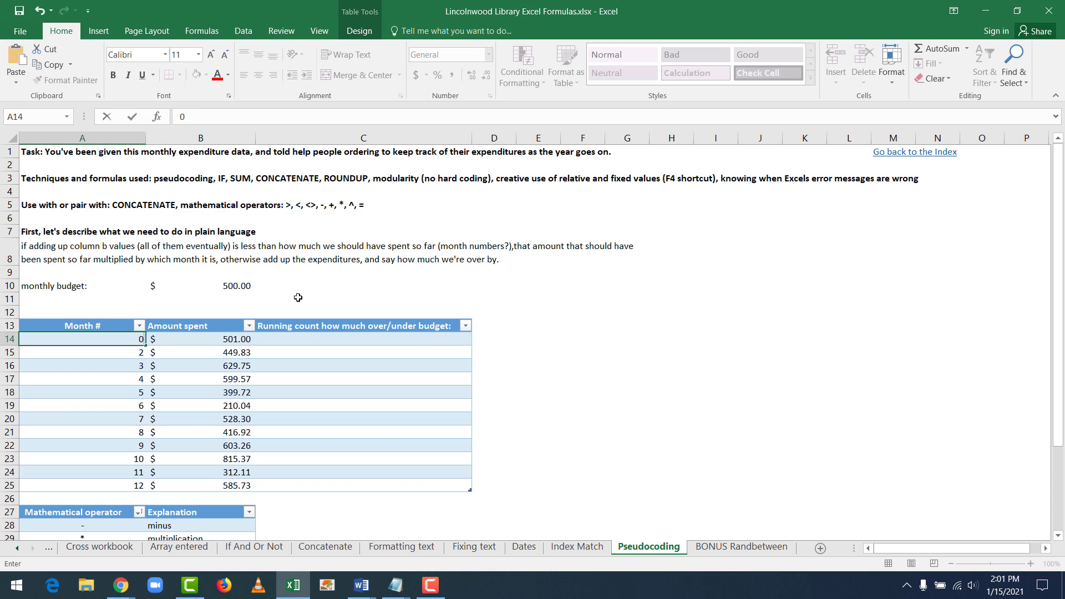
key("Escape")
key("Right")
key("Right")
key("Right")
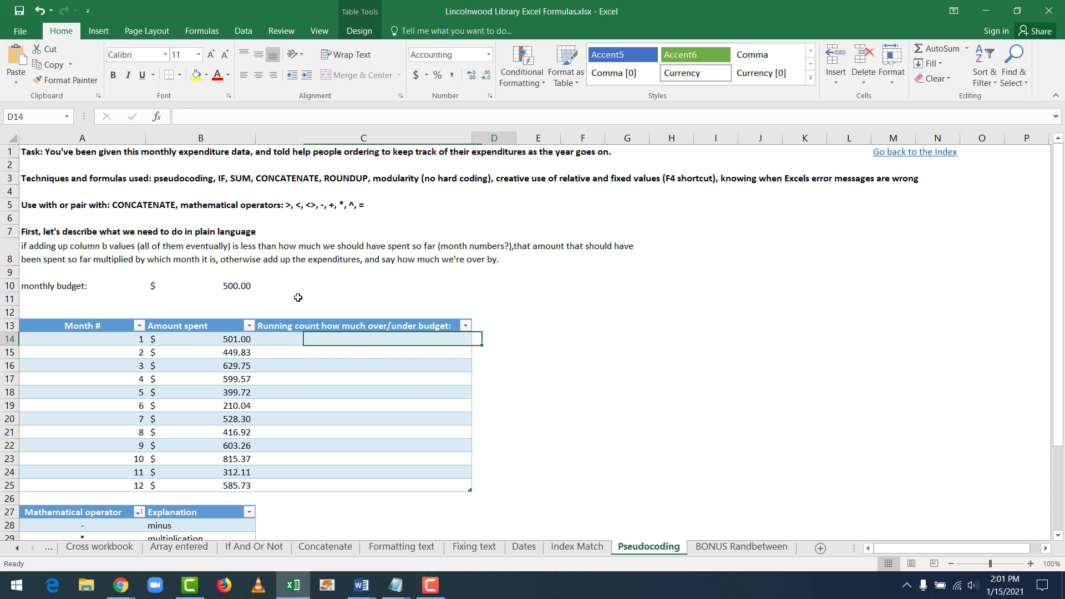
key("Left")
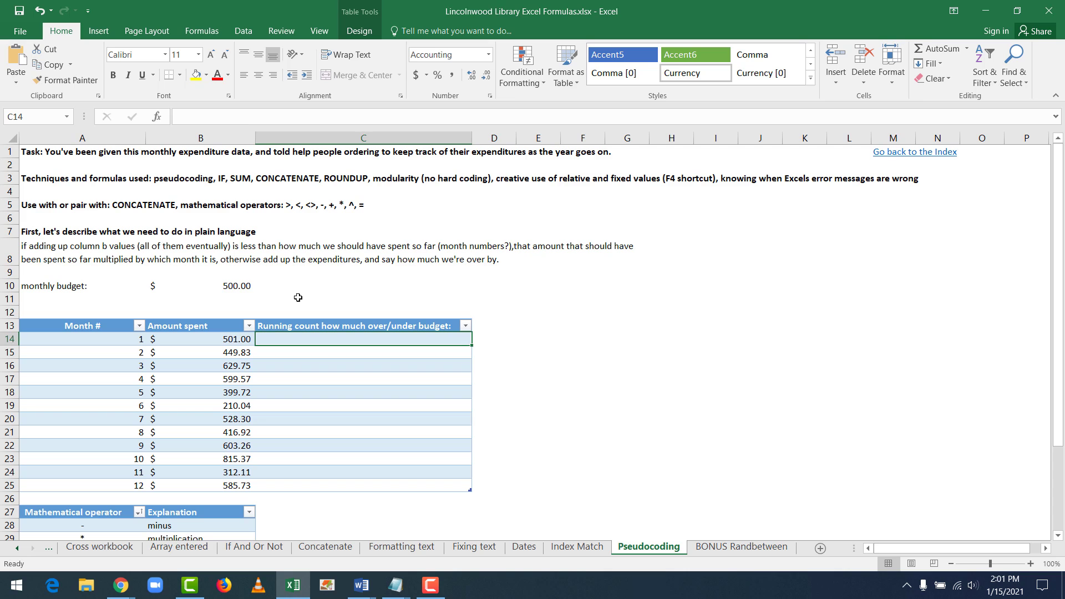
type("=if")
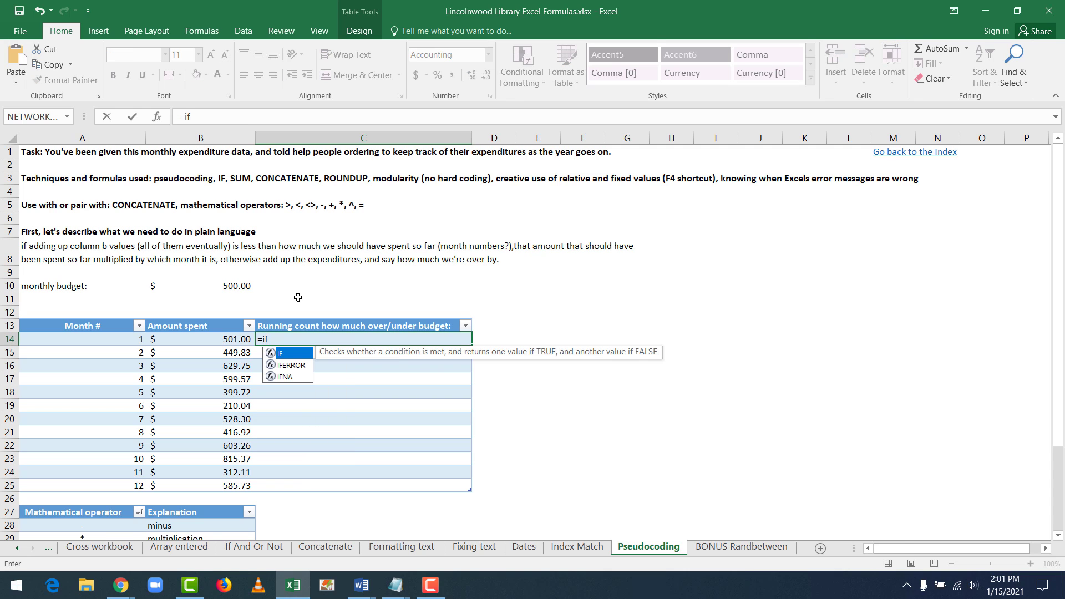
type("(")
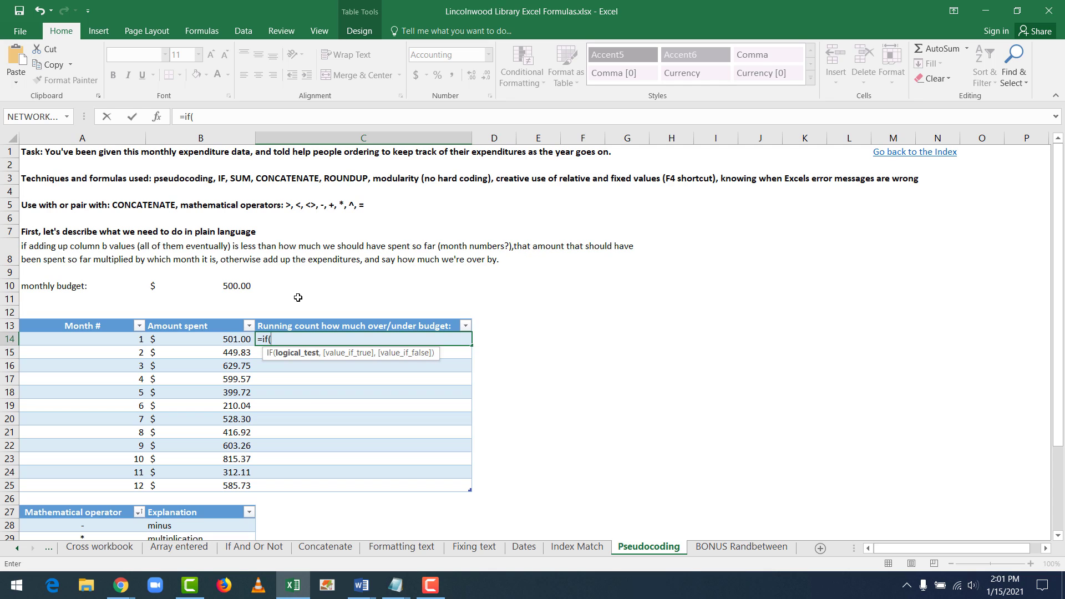
type("f")
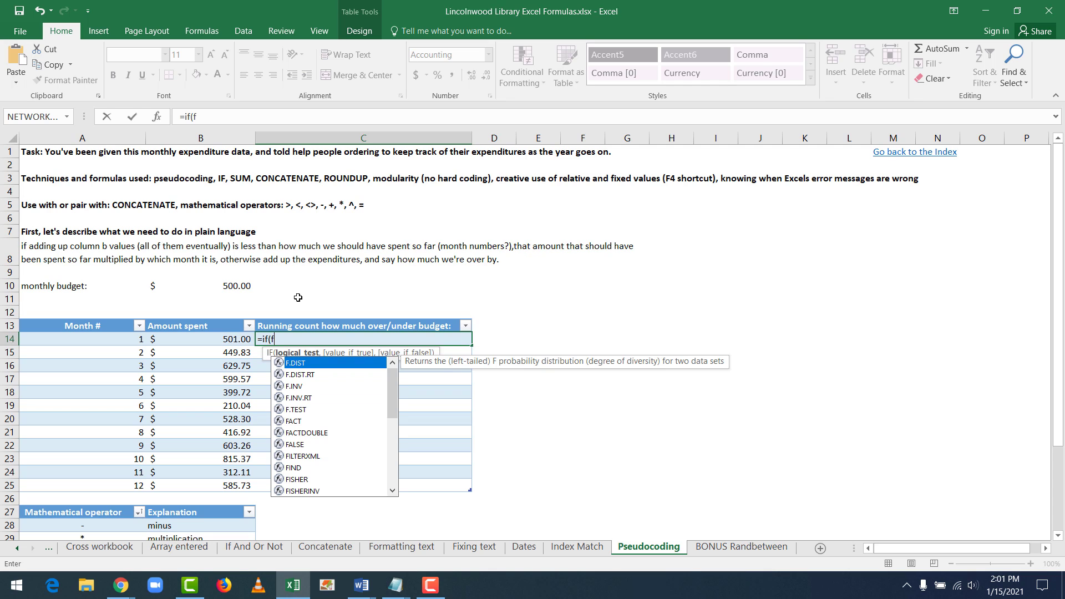
key("BackSpace")
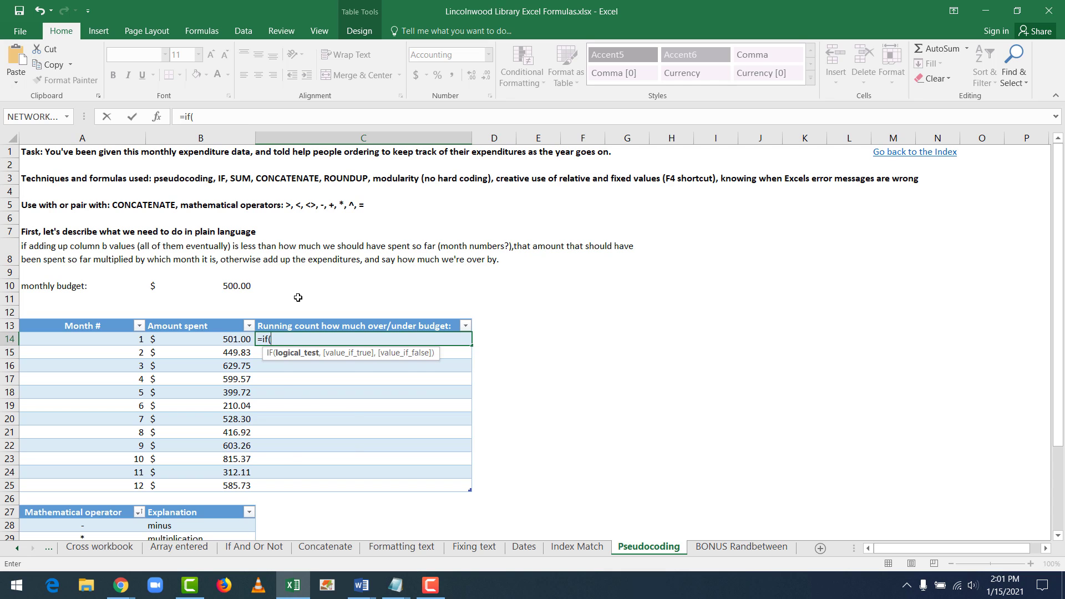
type("sum(")
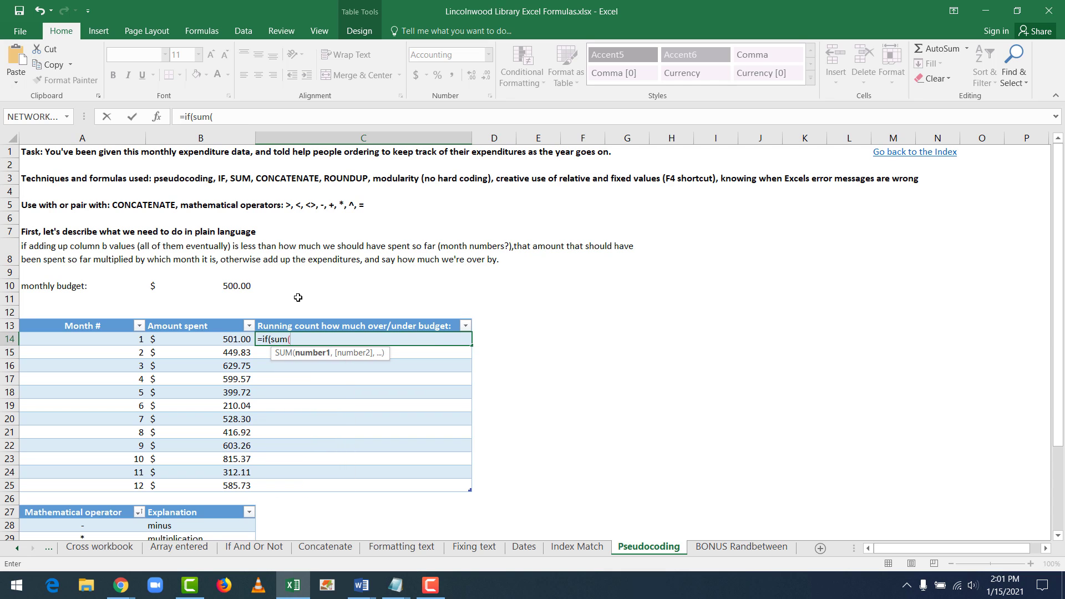
type("$b$14:")
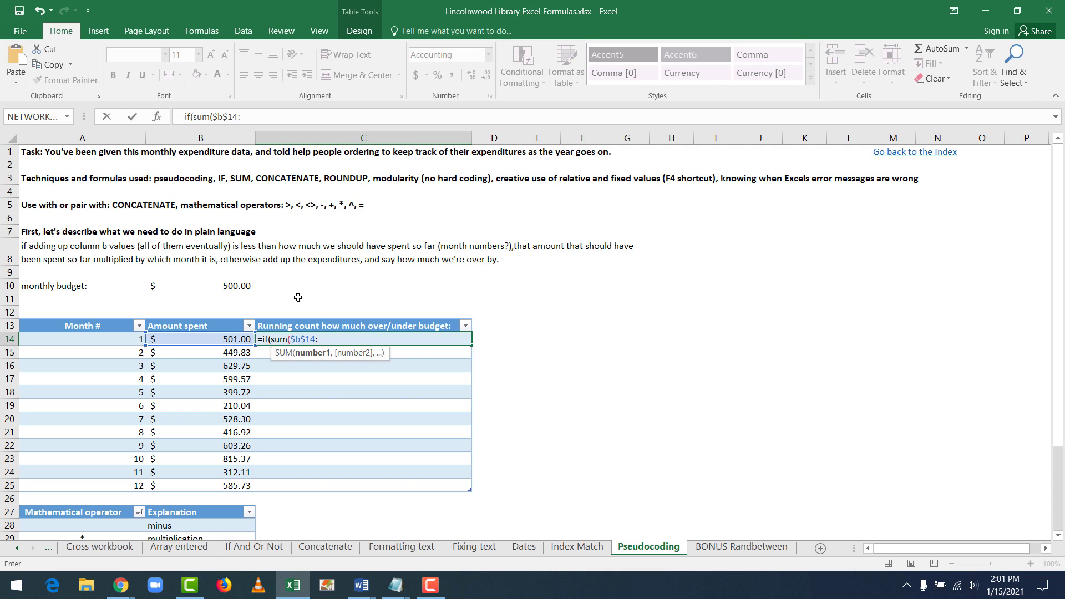
Cycle the B14 reference in the formula through its relative and absolute forms, ending on $B$14
left_click(227, 116)
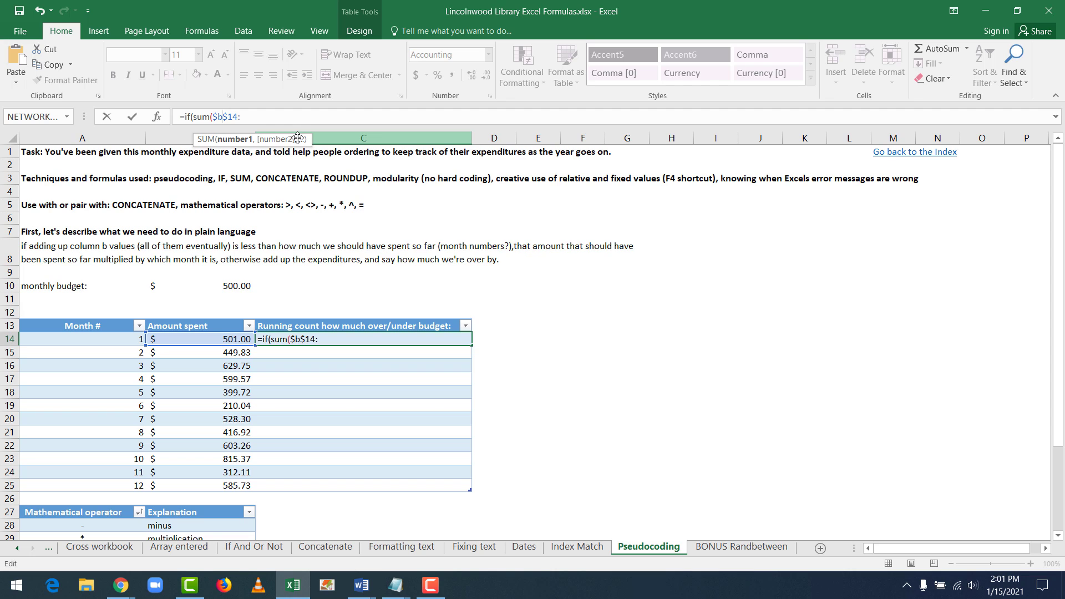
key("F4")
key("F4")
key("F4")
key("F4")
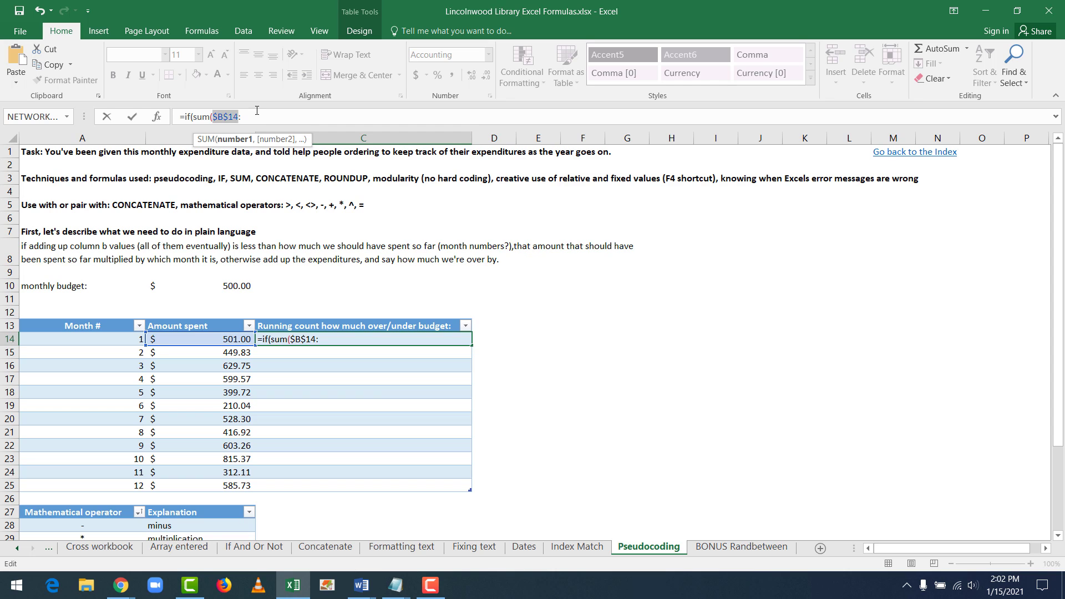
Complete the IF condition in C14 by ending the sum range at b14 and comparing it with the budget to date: b14)<($b$10*a14),
left_click(276, 123)
type("b")
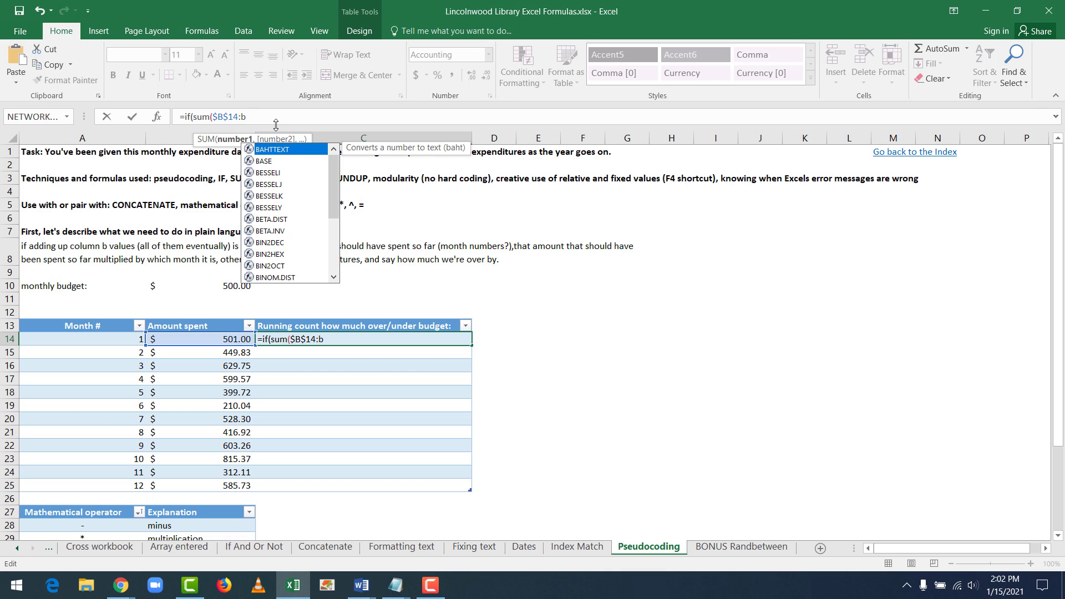
type("14)<(")
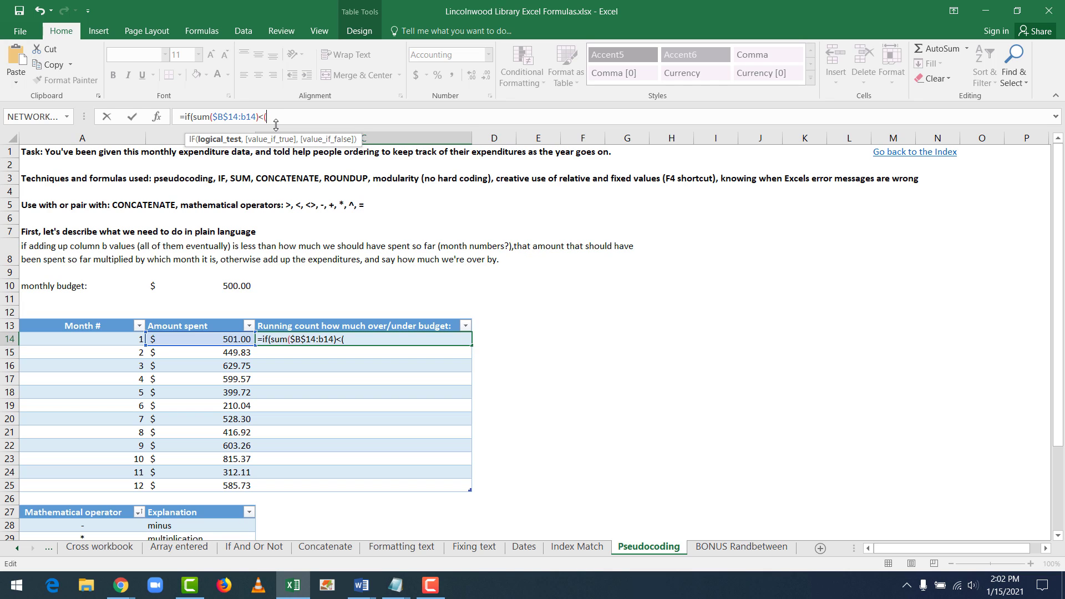
type("$b$10")
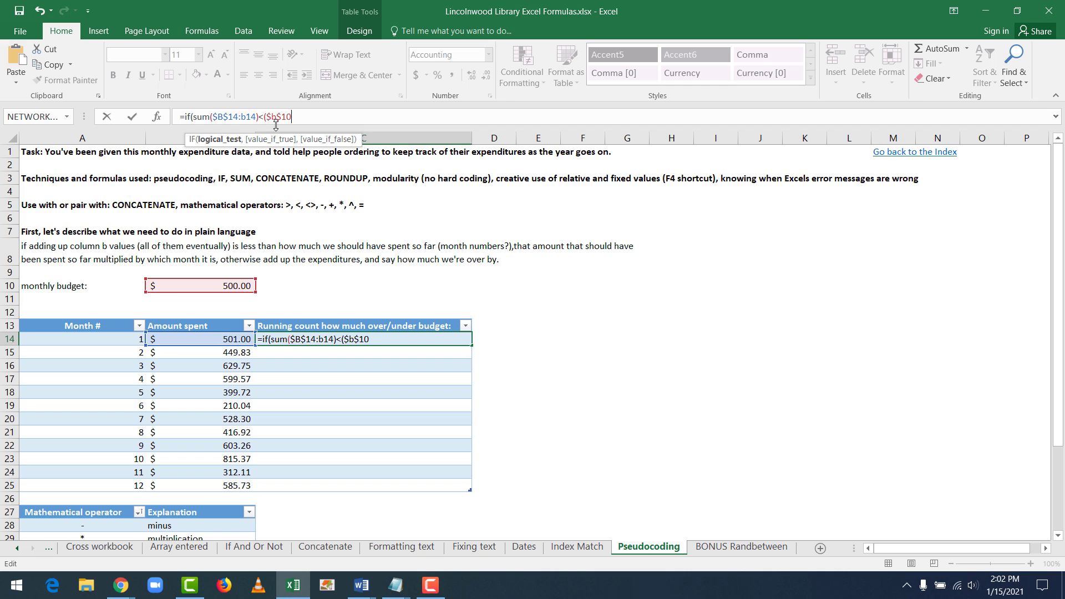
type("*a14")
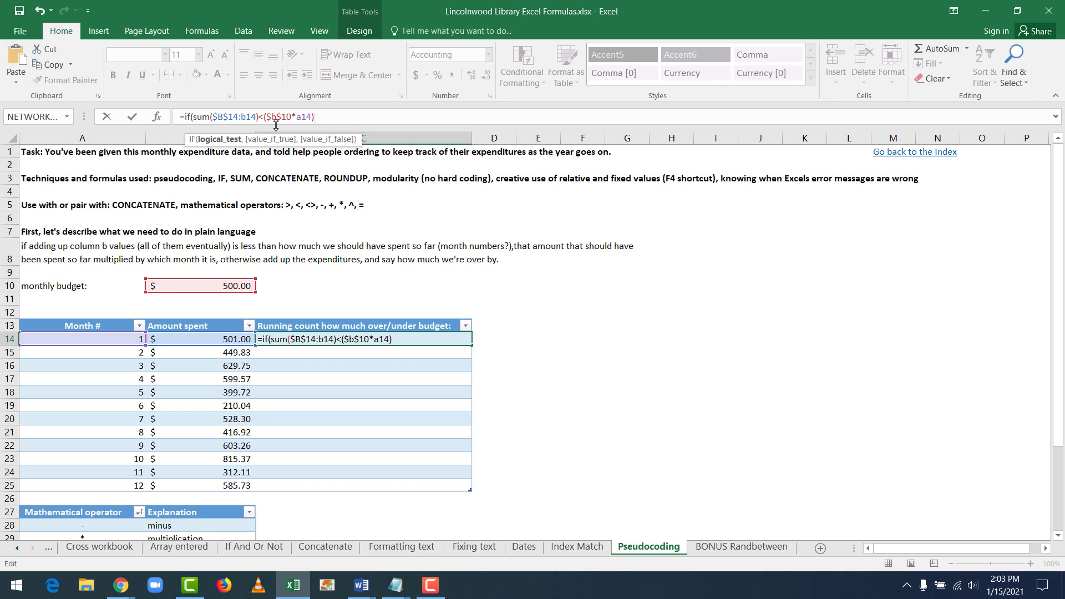
type(",")
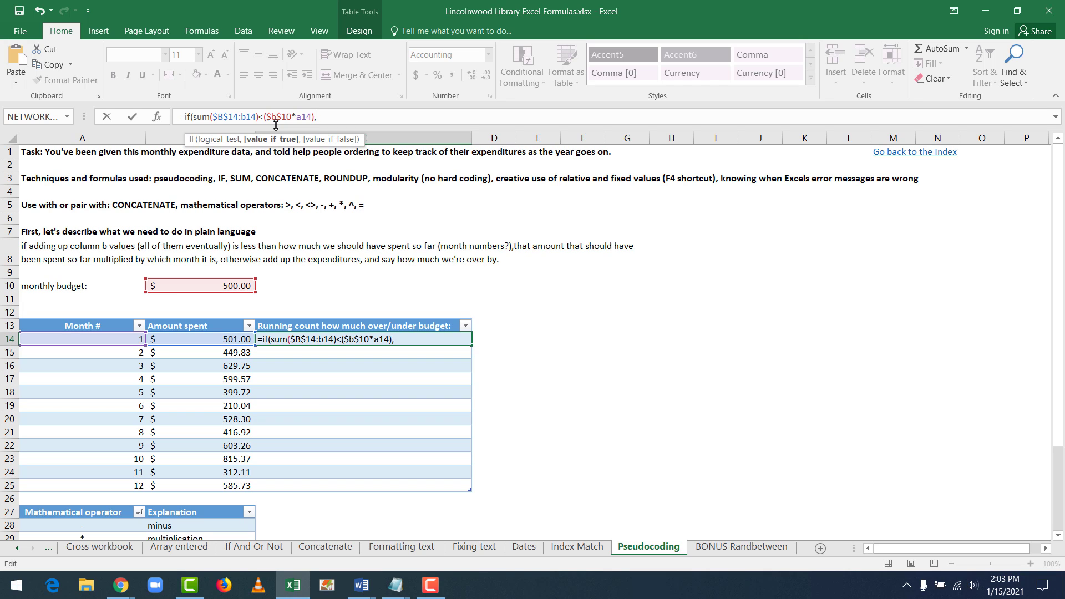
Add the value if true to the C14 formula, subtracting total spending from the budget to date: ($b$10*a14)-sum($b$14:b14),
type("($b$10")
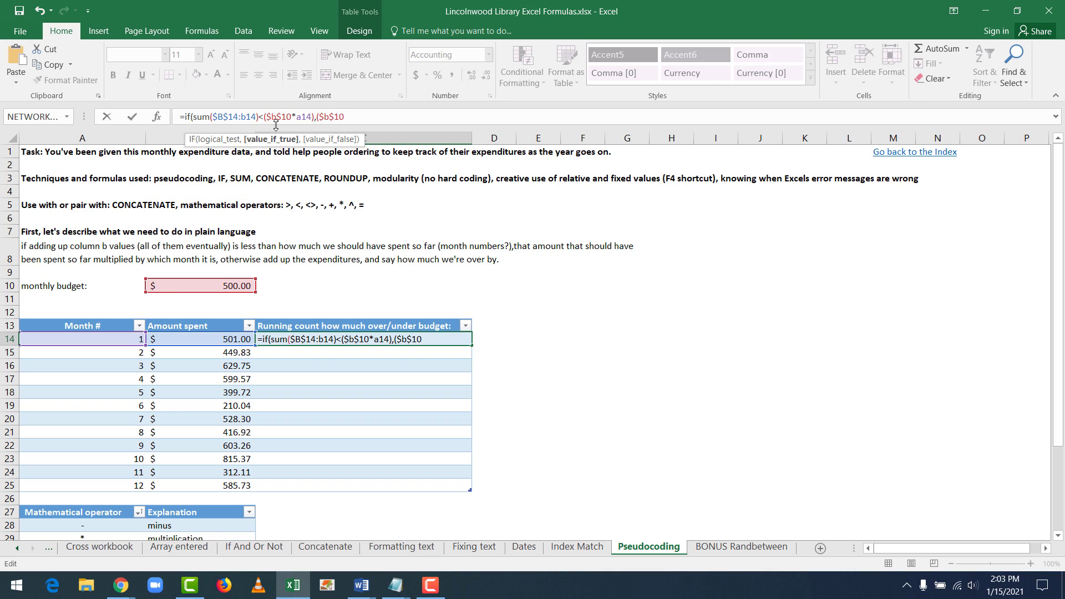
type("*a14")
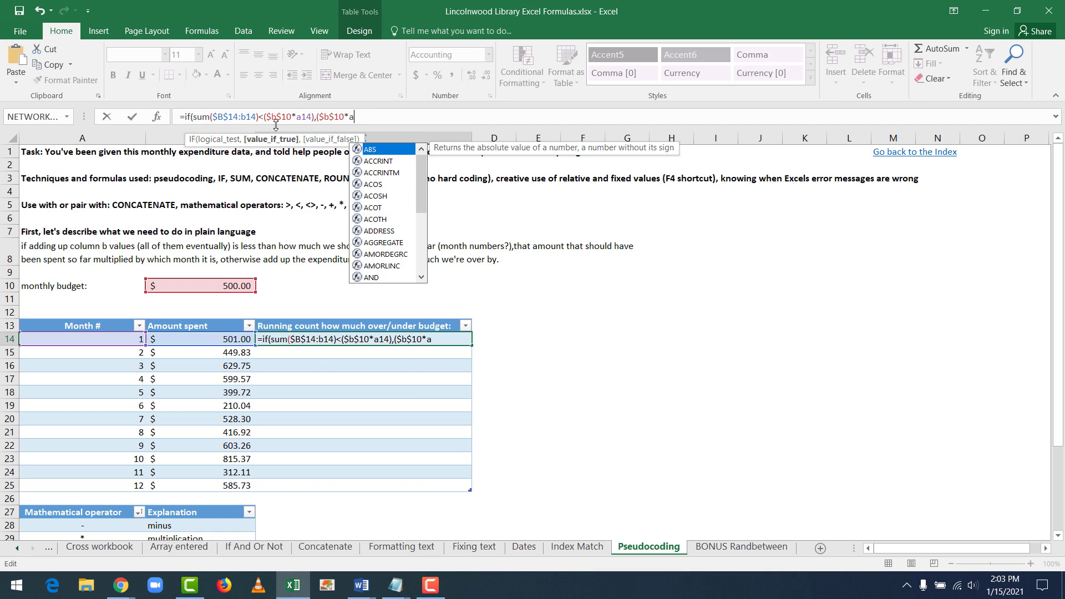
type(")")
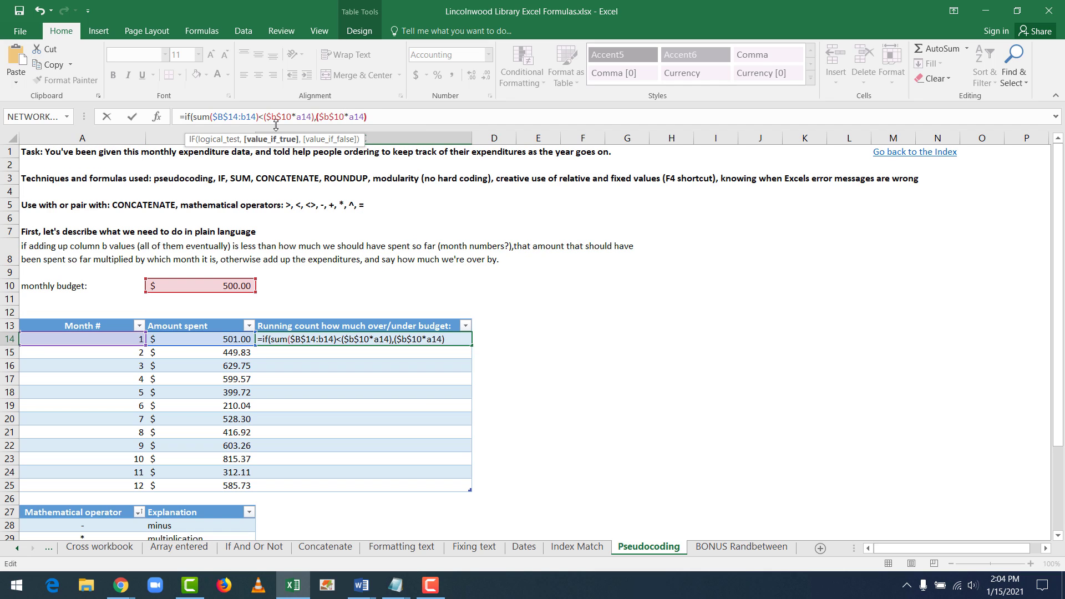
type("-sum(")
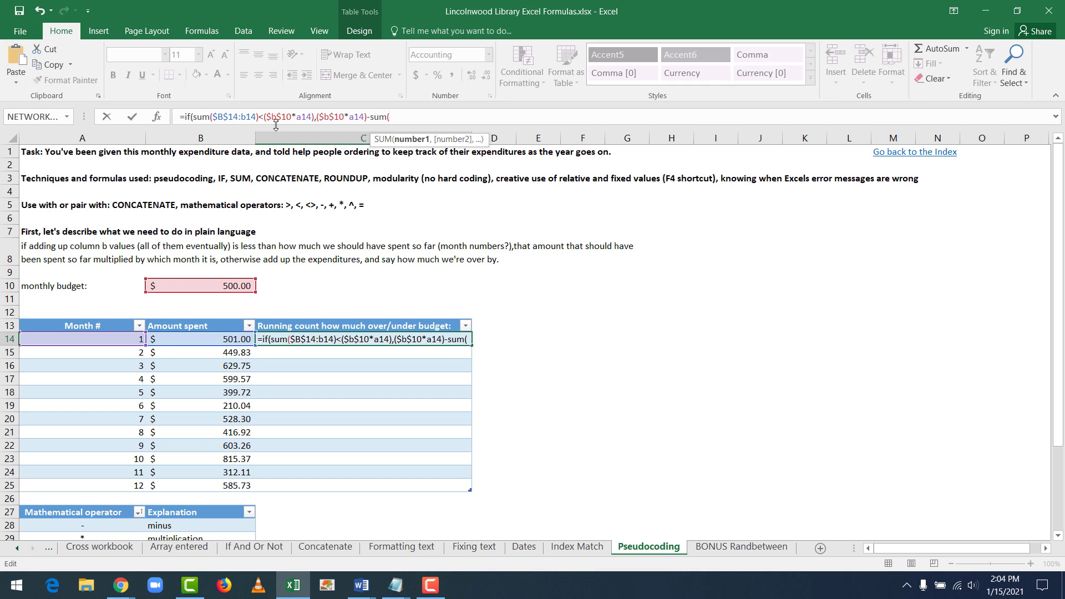
type("$")
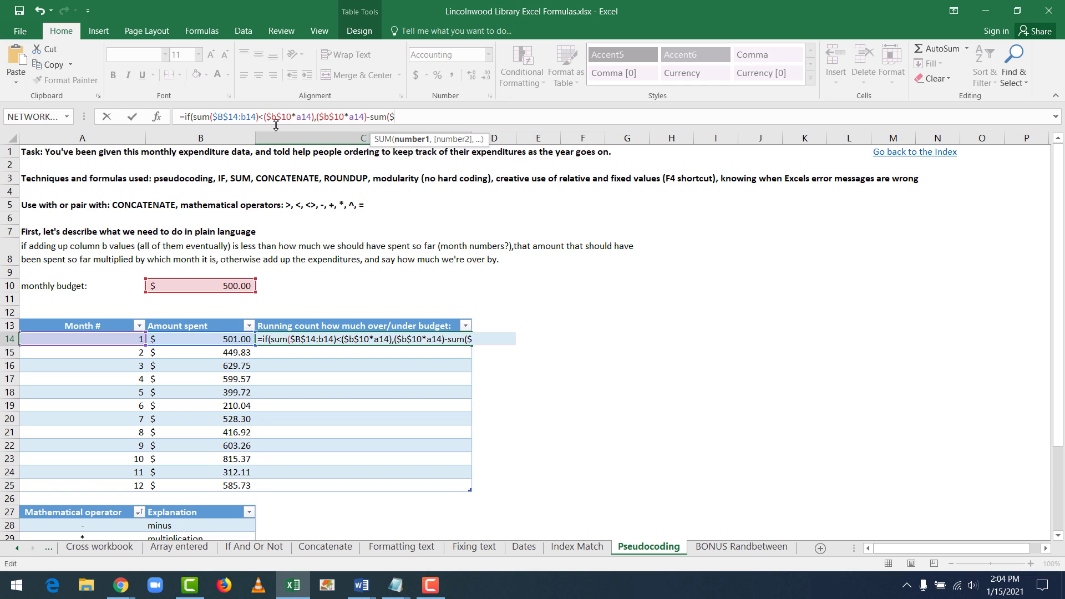
type("b$14:b14")
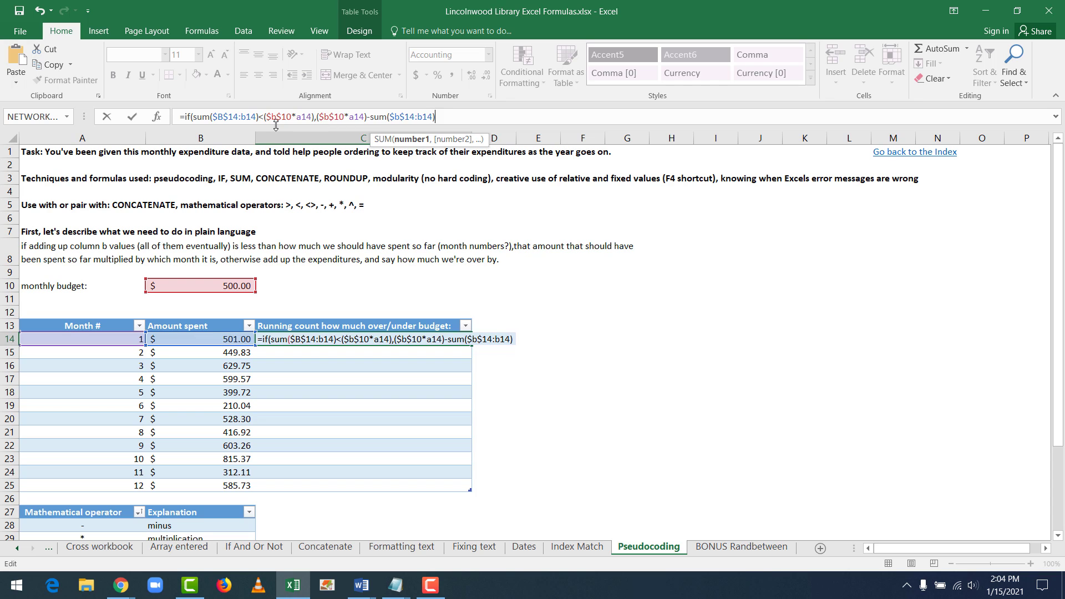
type(",")
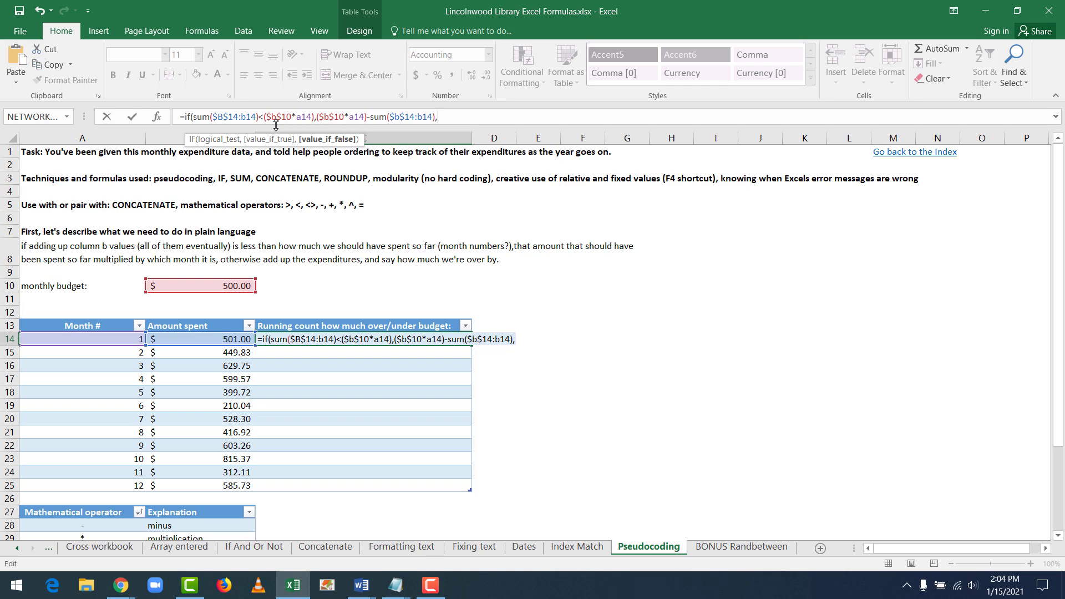
Begin the value if false in the C14 formula by concatenating a budget label: CONCATENATE("over budget: ",
type("C")
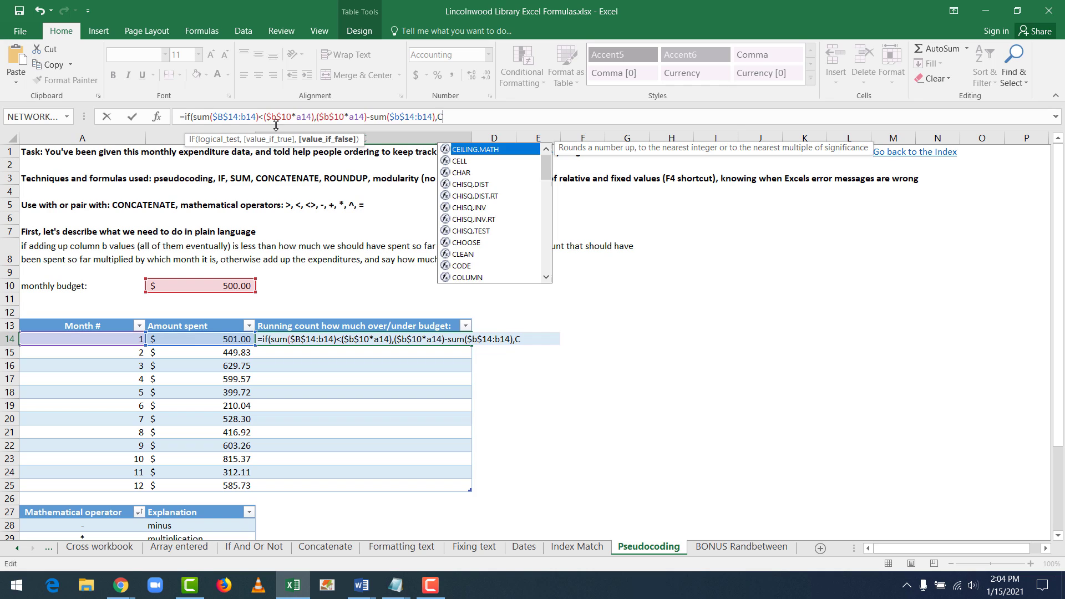
type("ONCATENATE(\"")
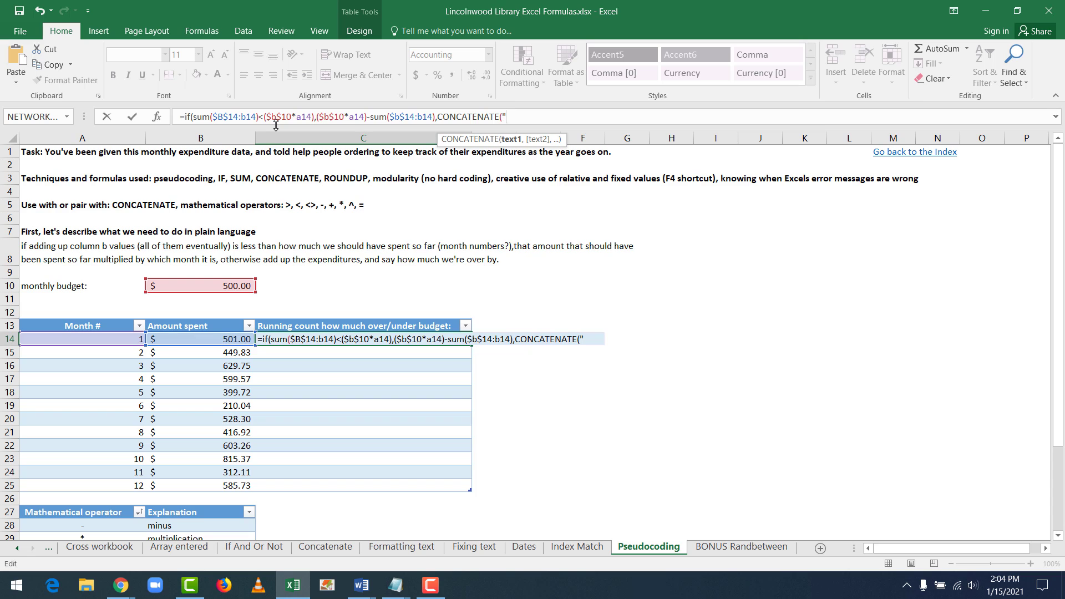
type("over budget")
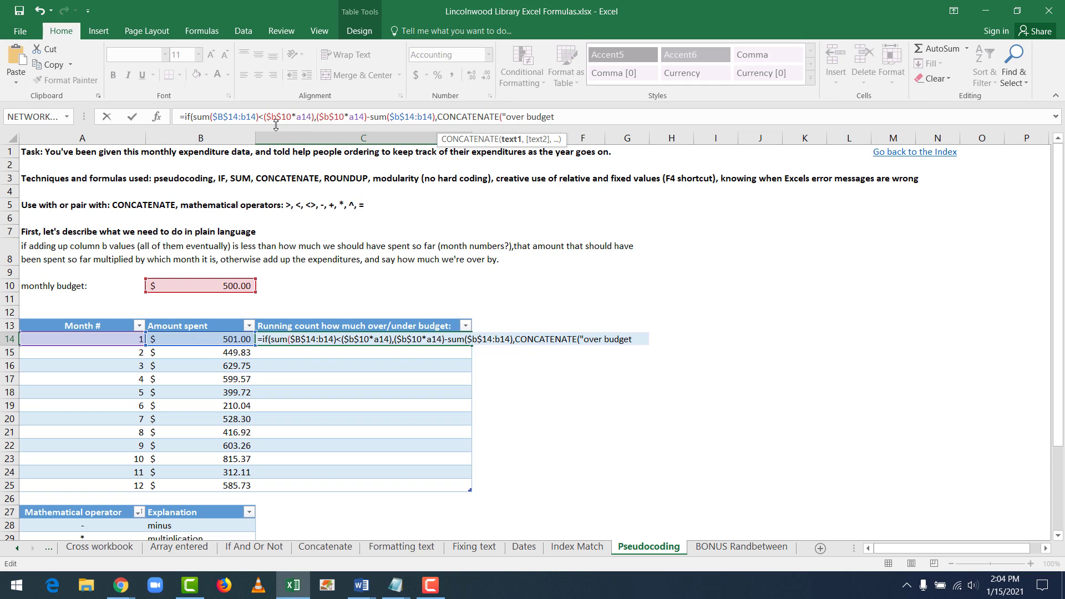
type(": \"")
type(",")
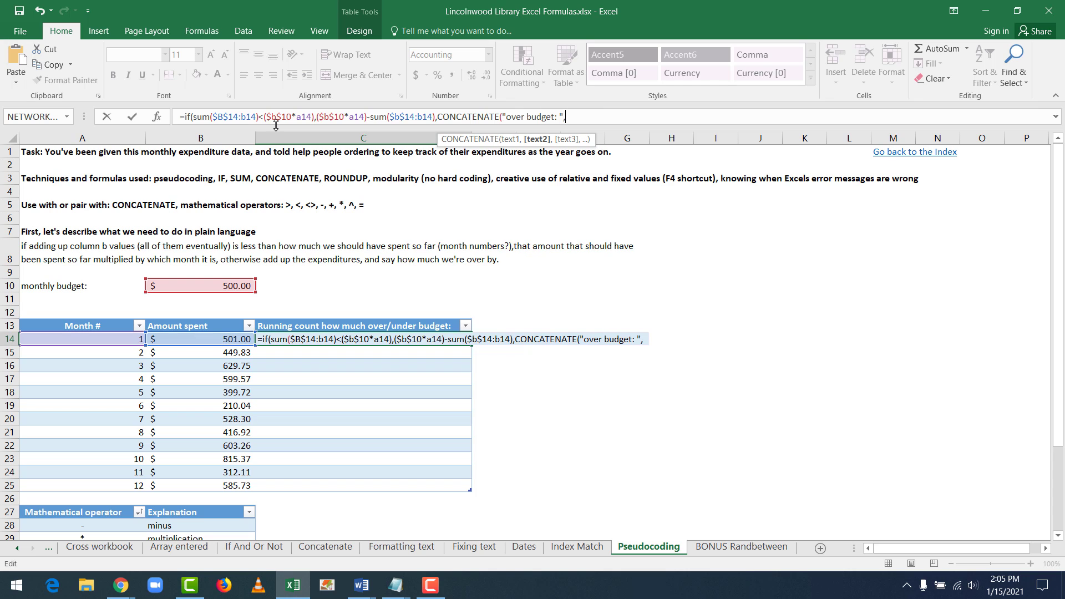
Add a ROUNDUP to the C14 concatenation, starting with the budget to date: ROUNDUP(($b$10*a14)
type("ROUNDUP")
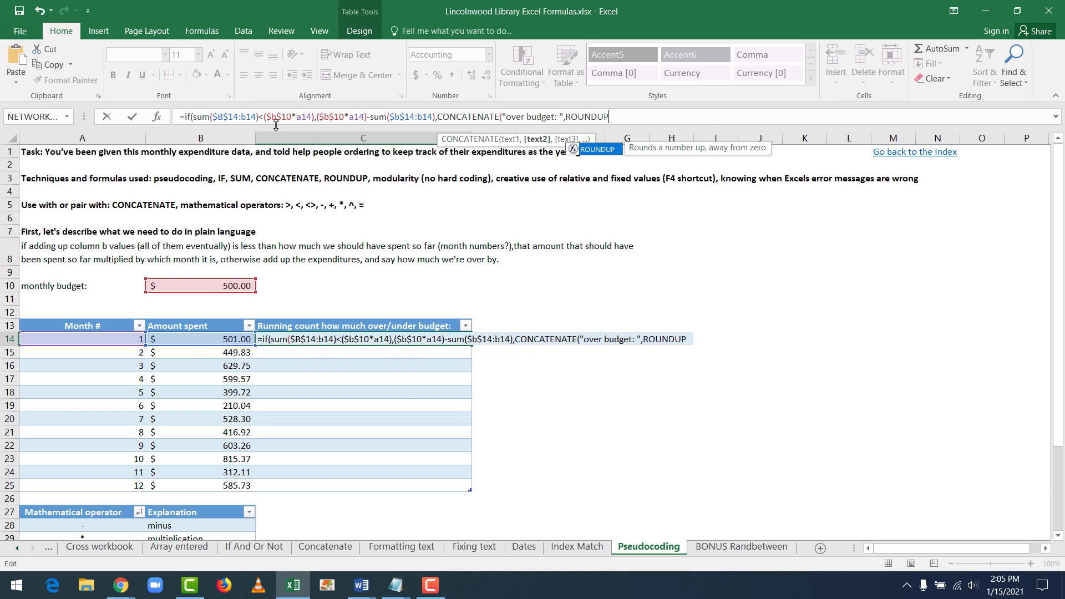
type("((")
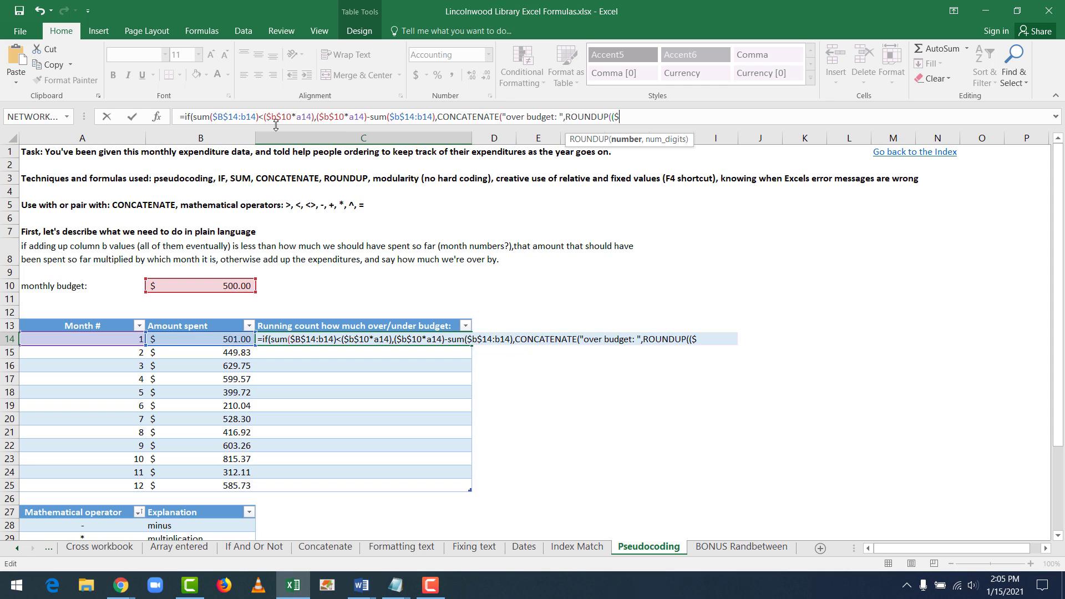
type("$b$10")
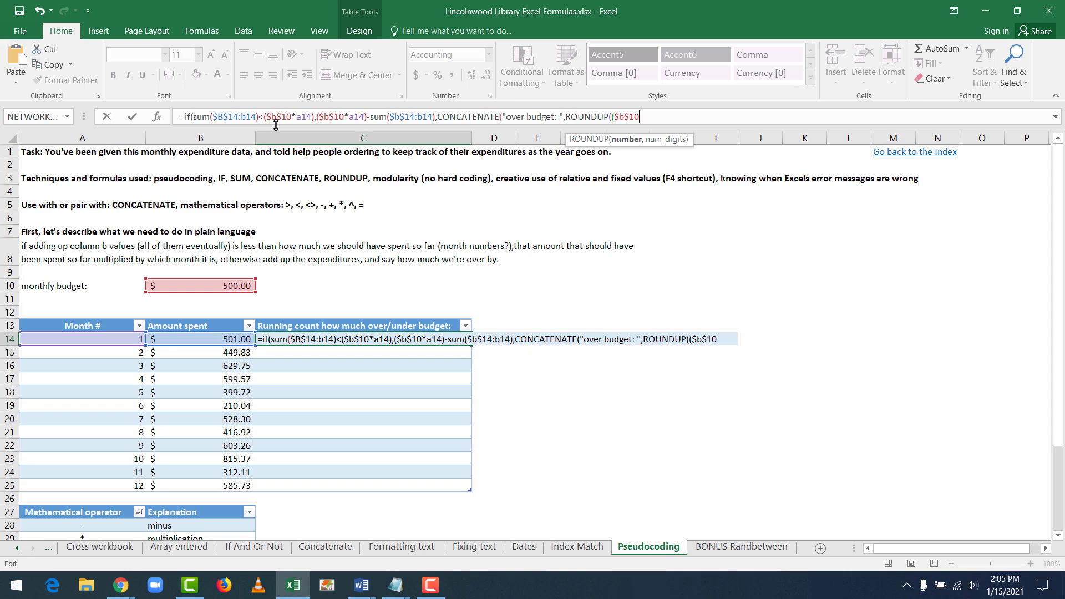
type("*a")
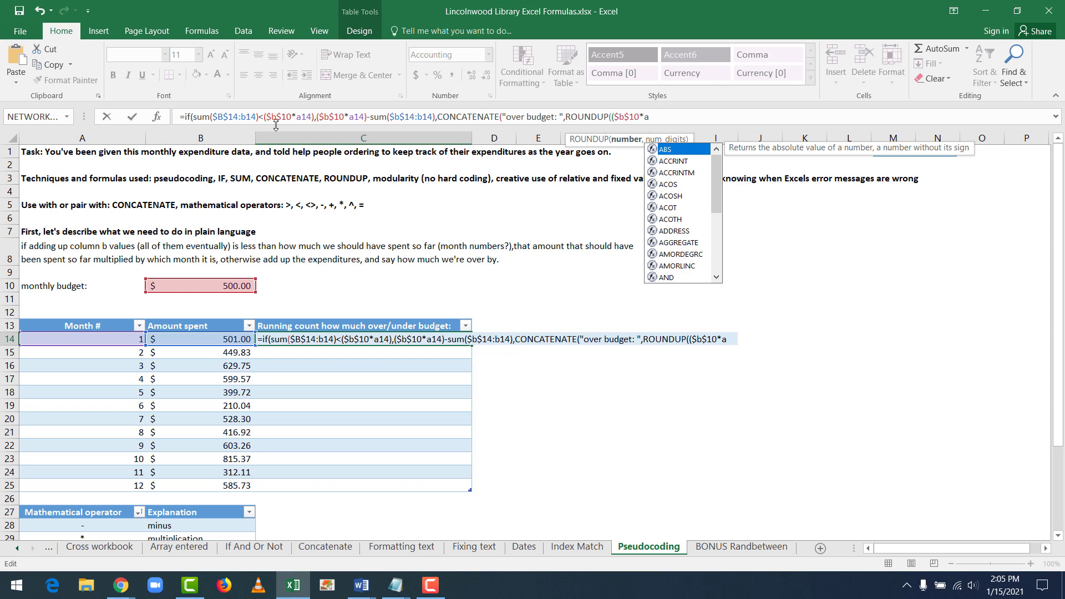
type("14")
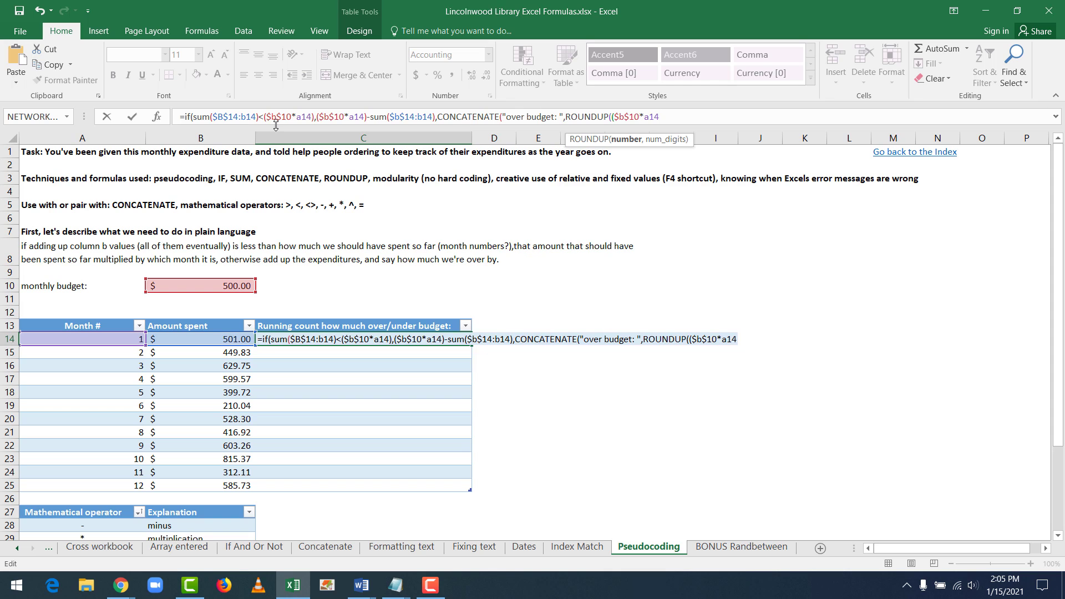
type(")")
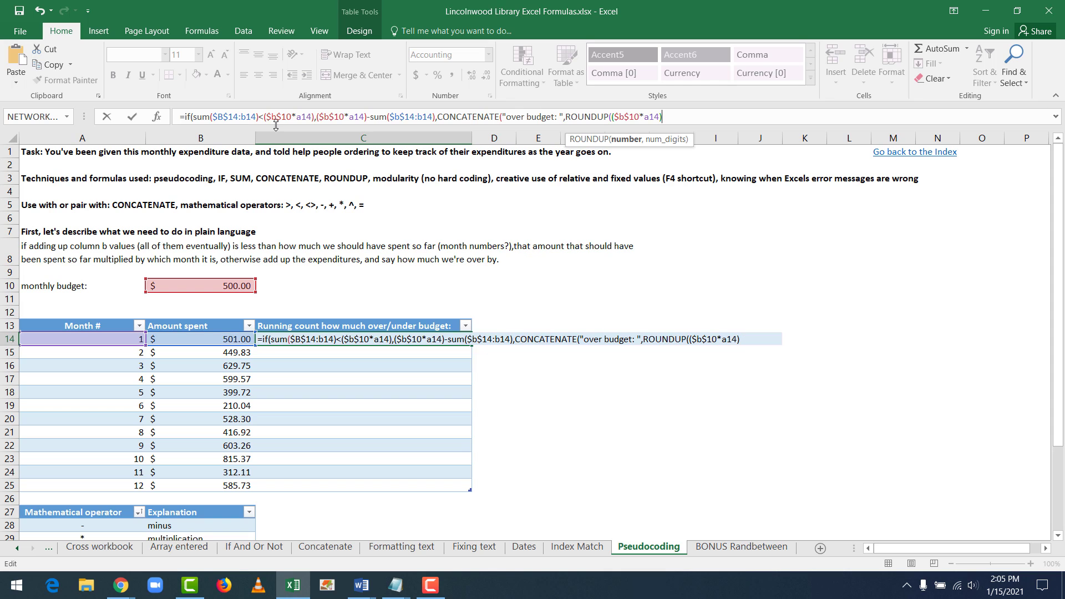
Subtract total spending, round to two digits, close all parentheses and enter the C14 formula: -sum($b$14:b14),2)))
type("-sum")
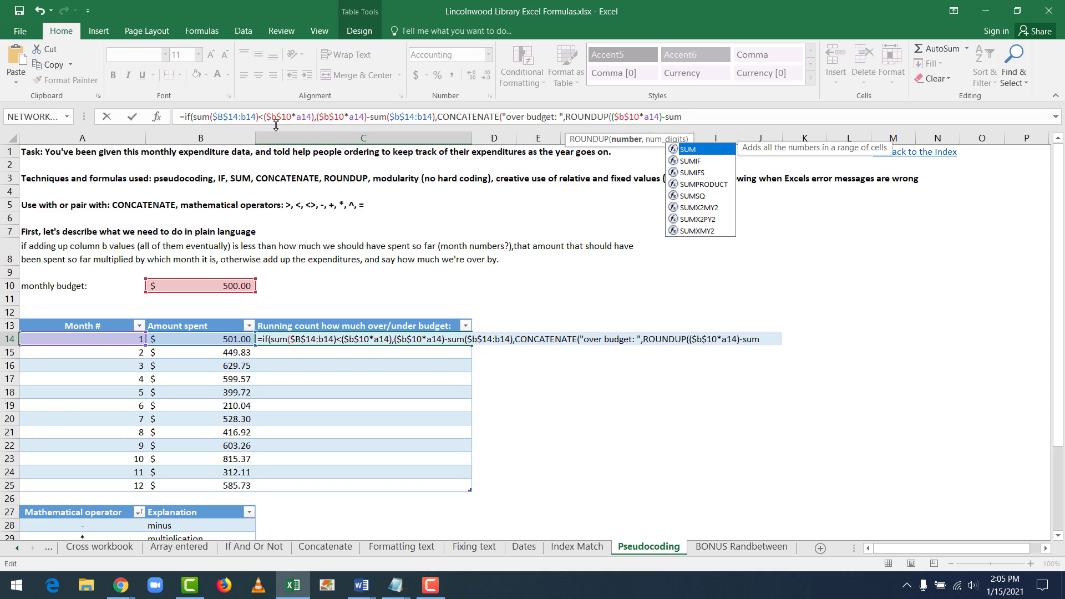
type("($b")
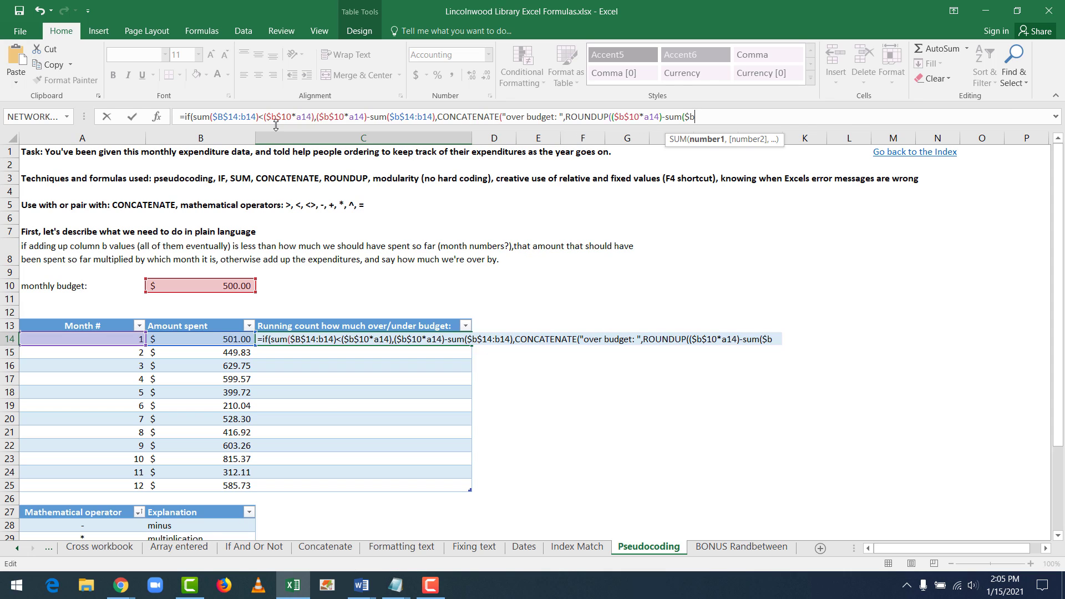
type("$14:B")
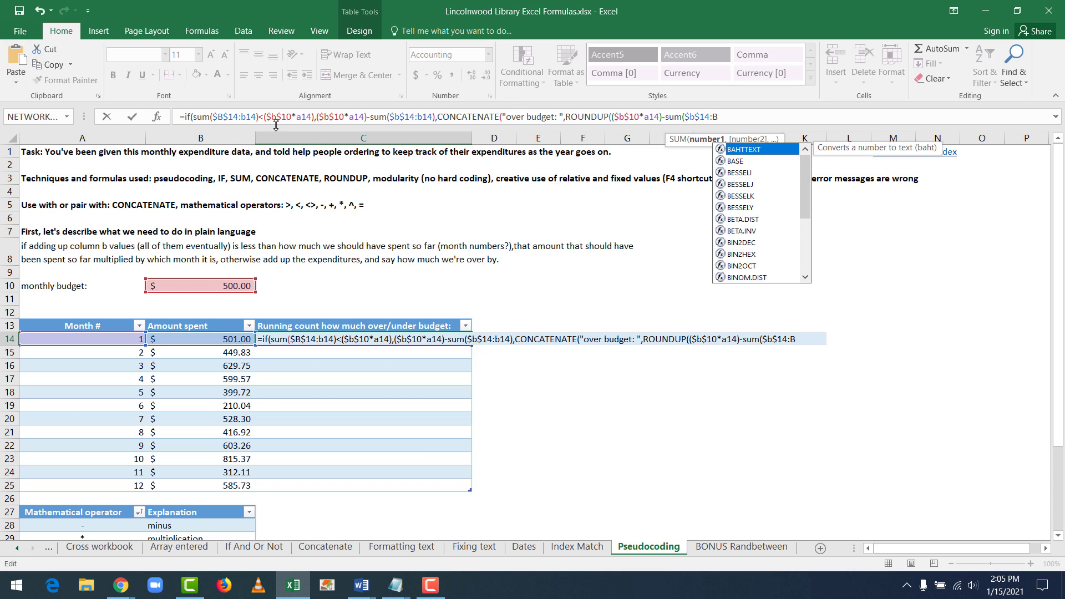
key("BackSpace")
type("b14")
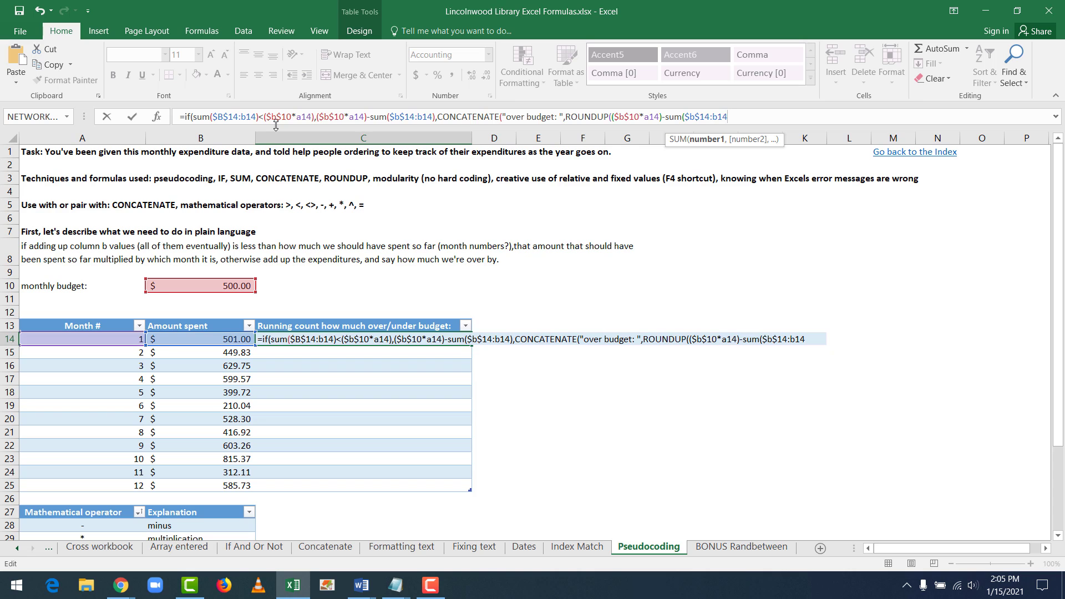
type("),")
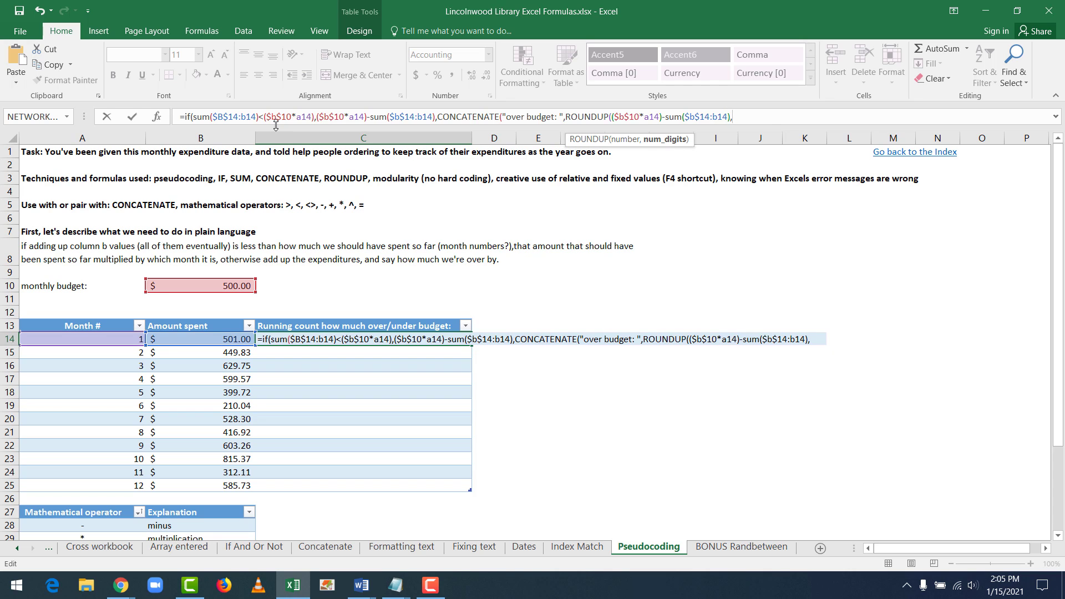
type("2)")
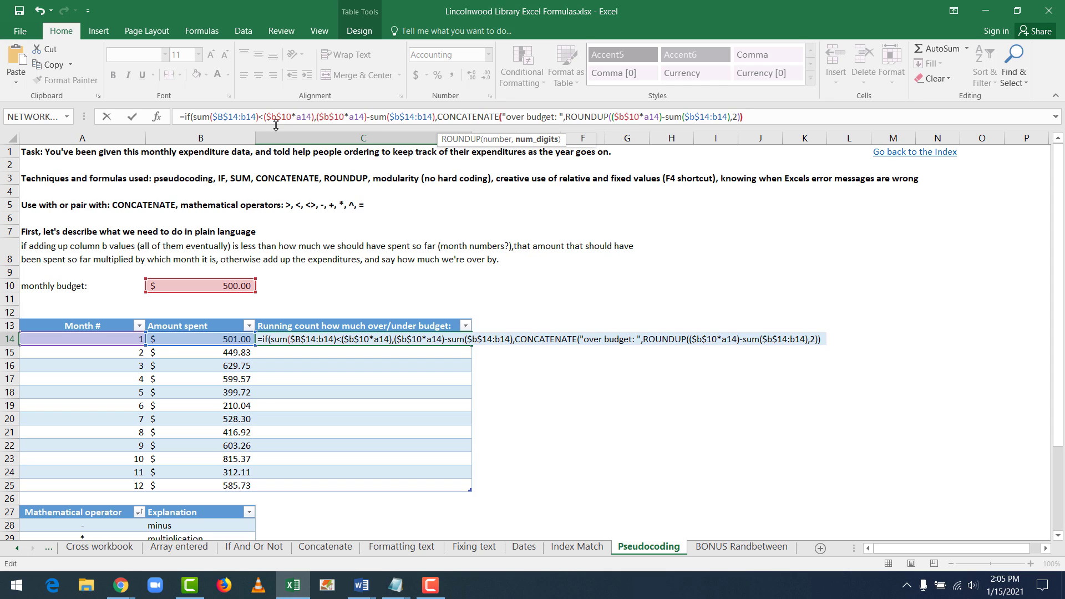
type(")")
key("Return")
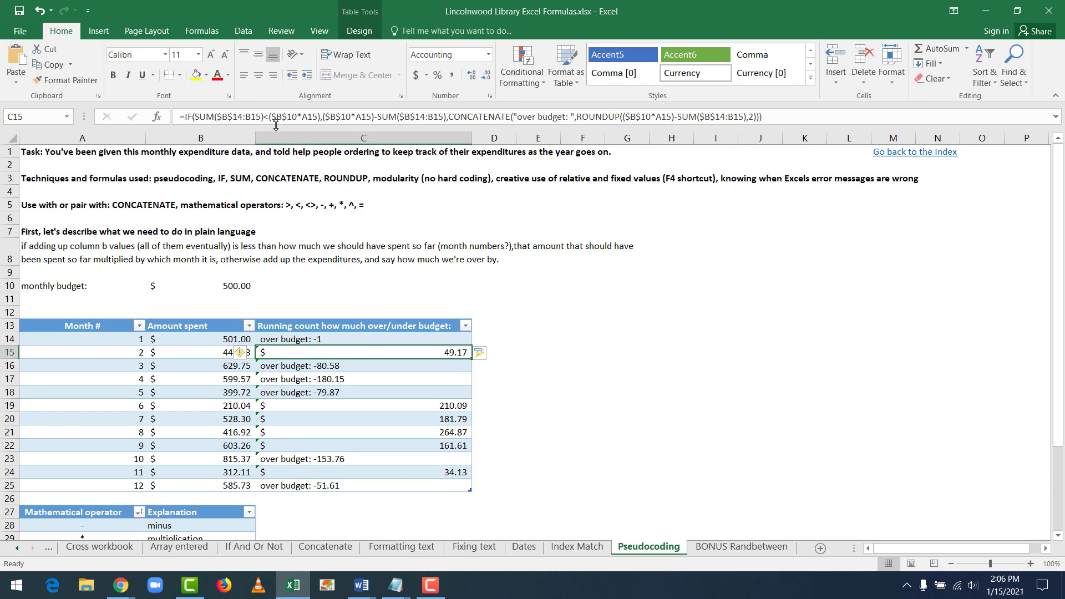
Examine the filled-down formulas and results in the running over/under budget column from C14 to C25
key("Right")
key("Right")
key("Left")
key("Left")
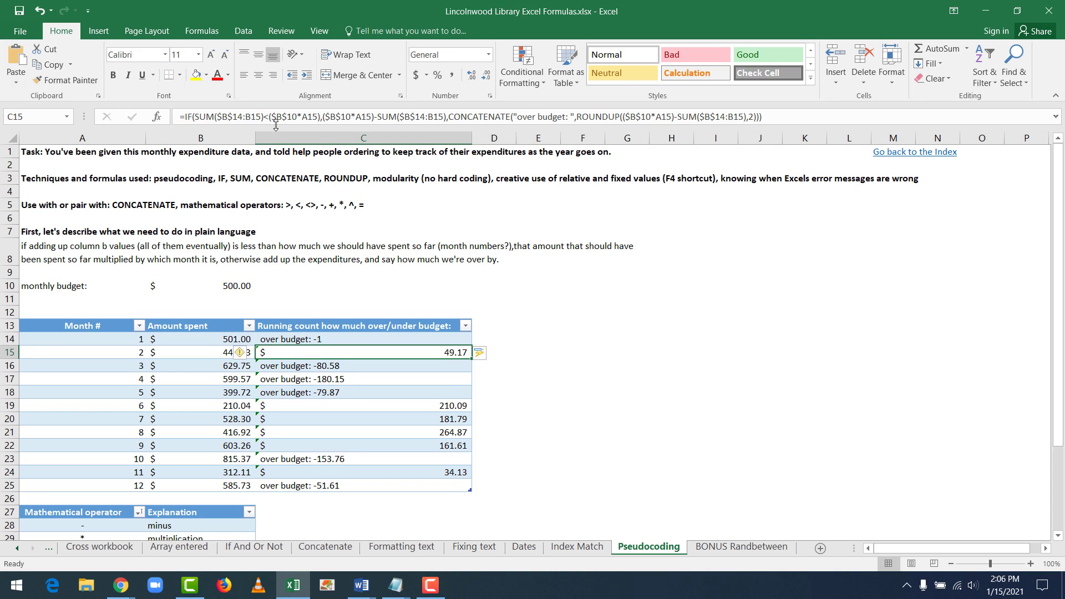
key("Up")
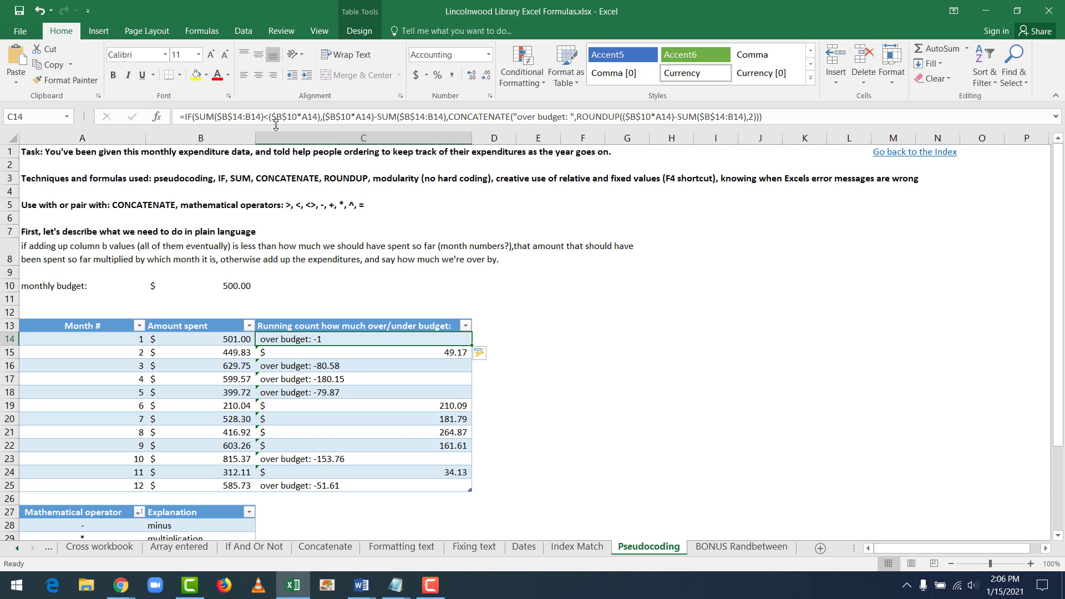
key("Down")
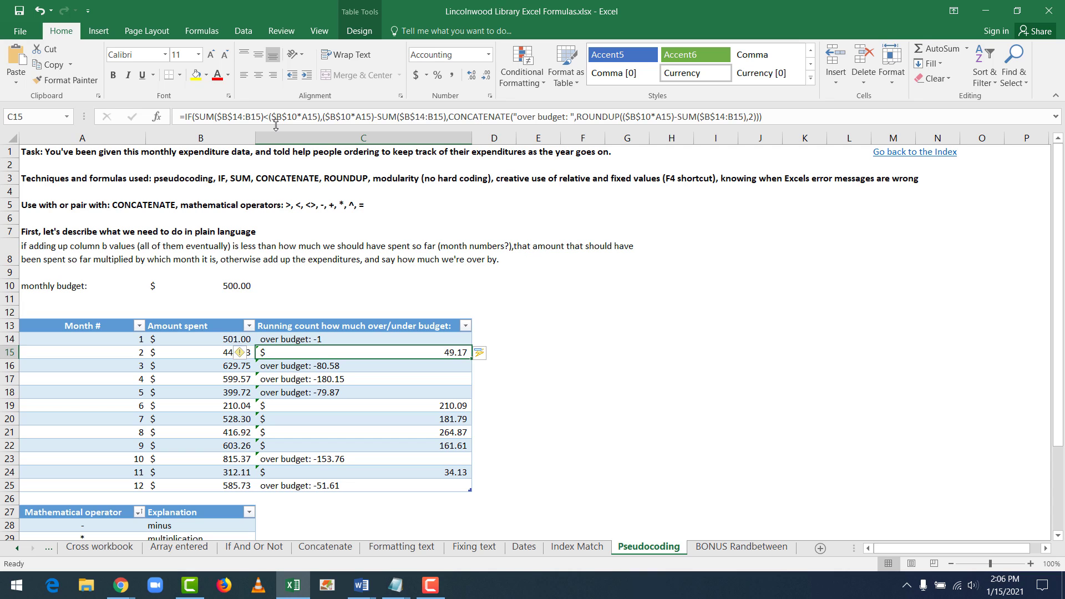
key("Down")
key("Down")
key("Down")
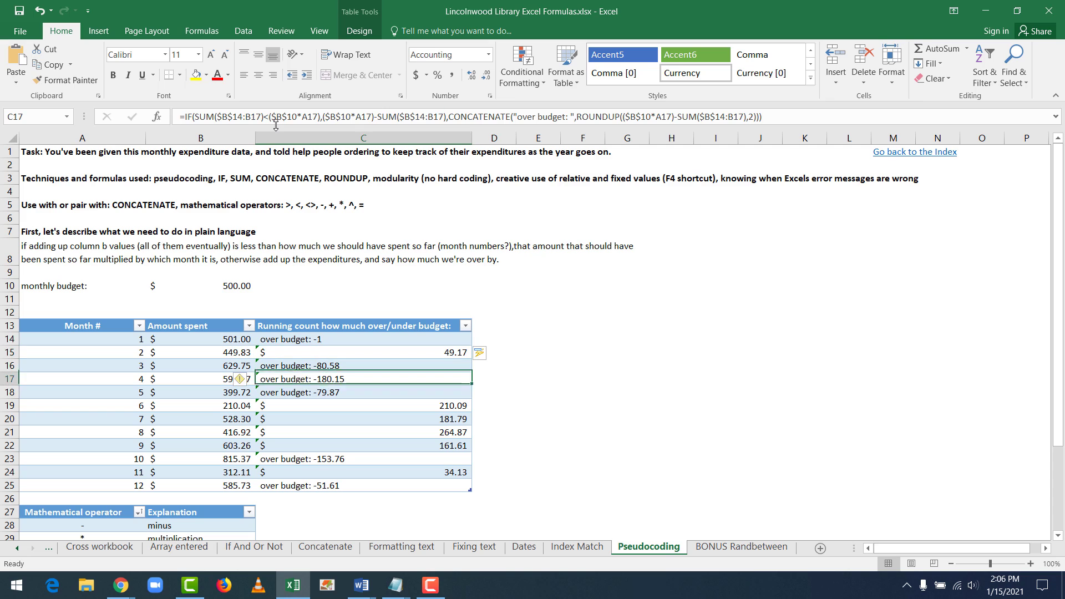
key("Down")
key("Down")
key("Down")
key("Down")
key("Down")
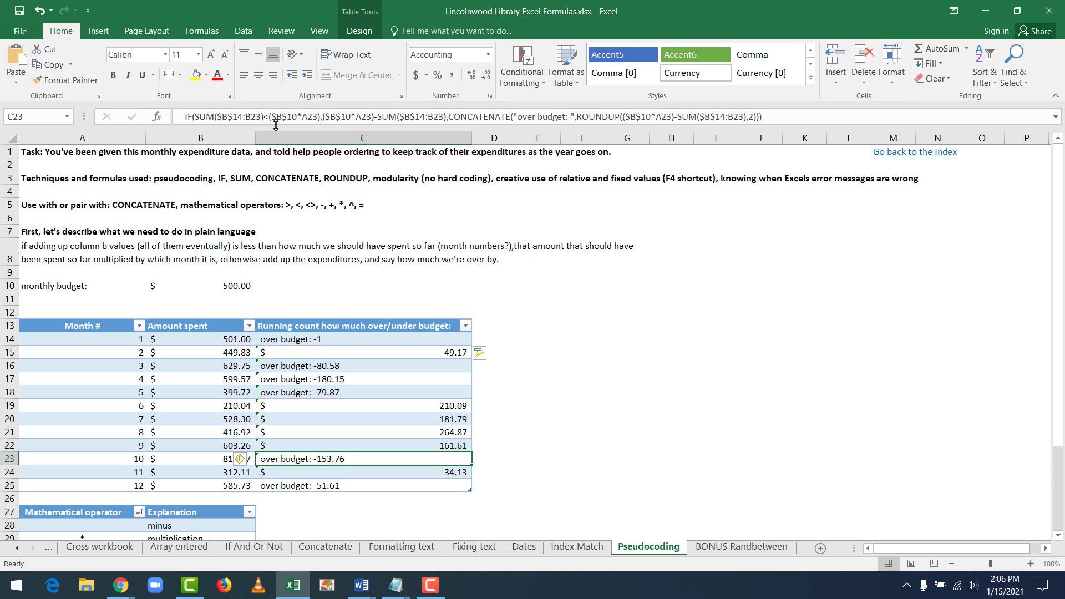
key("Down")
key("Down")
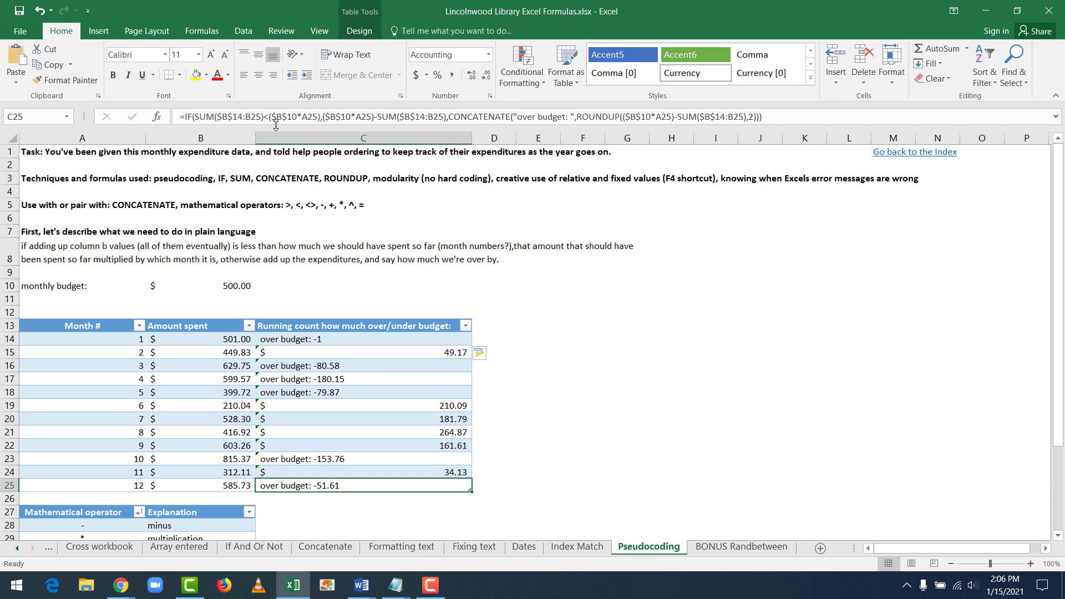
key("Up")
key("Up")
key("Up")
key("Up")
key("Up")
key("Up")
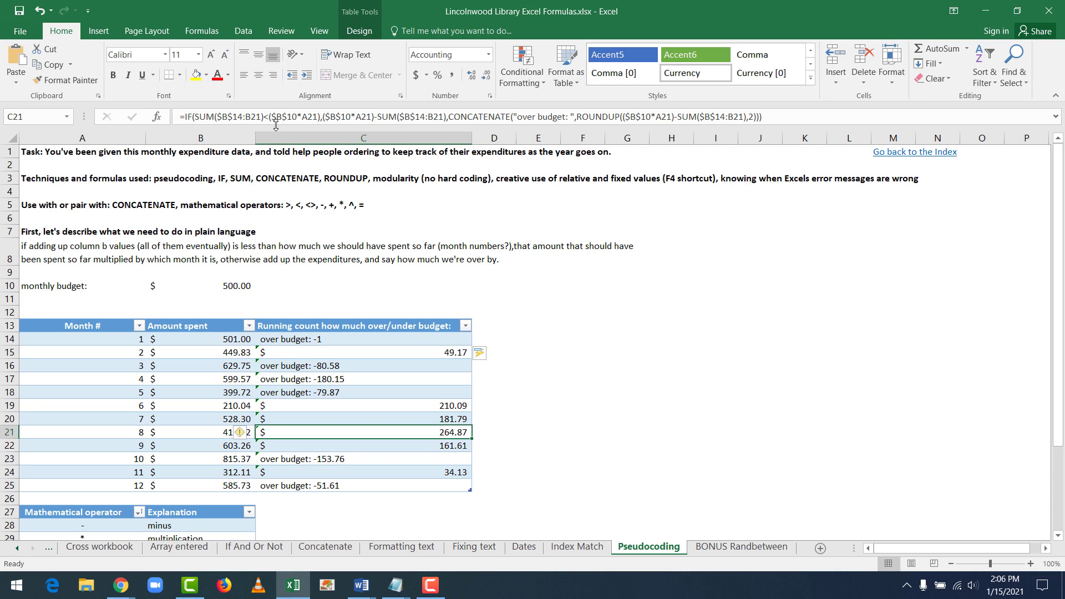
key("Up")
key("Up")
key("Up")
key("Up")
key("Up")
key("Down")
key("Down")
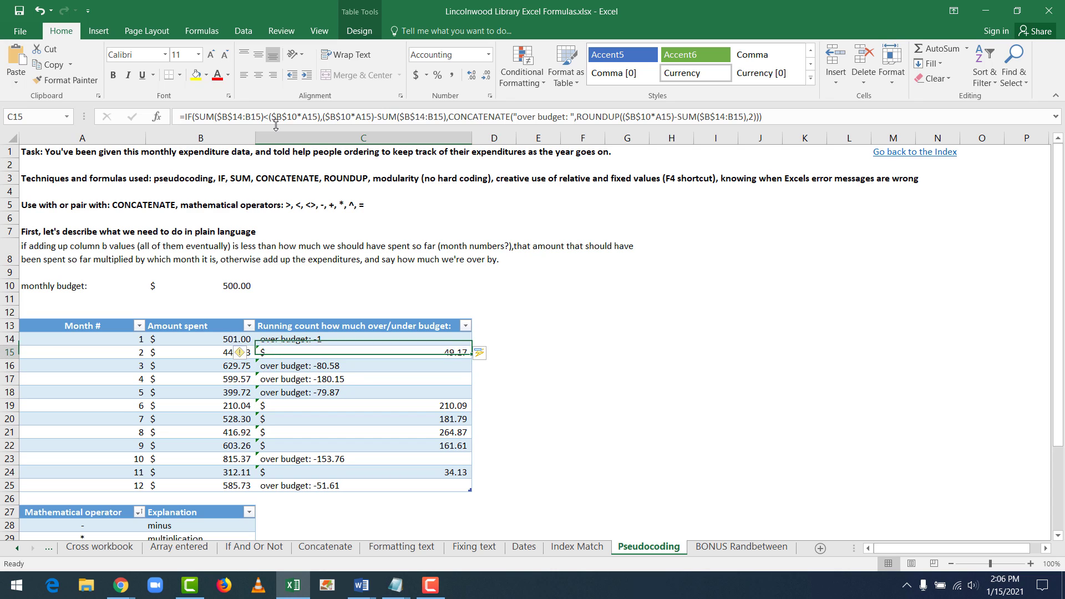
key("Down")
key("Down")
key("Down")
key("Down")
key("Down")
key("Down")
key("Down")
key("Down")
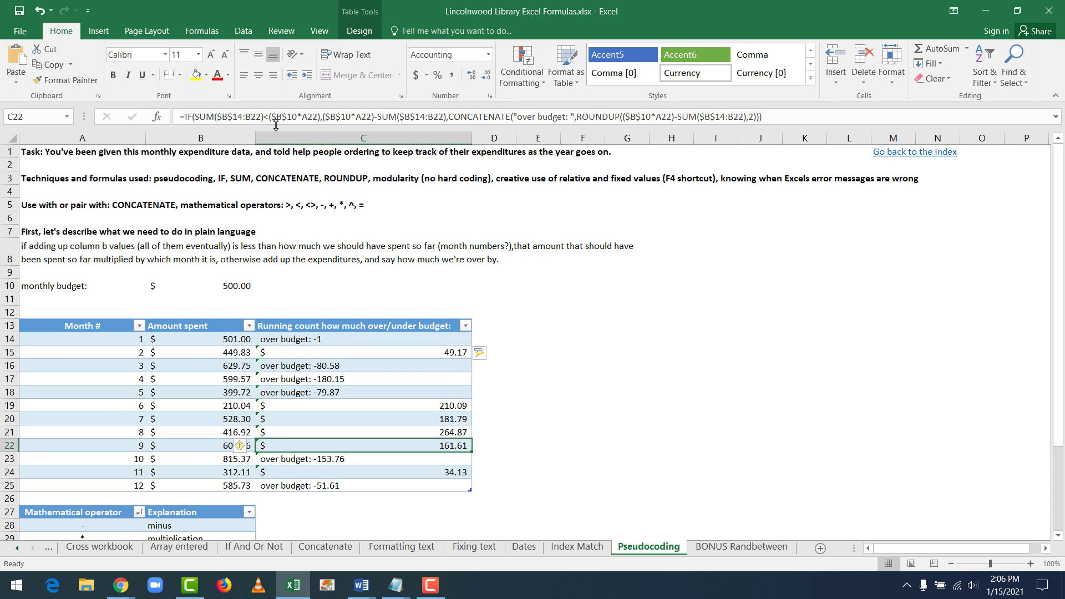
key("Down")
key("Up")
key("Up")
key("Up")
key("Up")
key("Up")
key("Up")
key("Up")
key("Up")
key("Up")
key("Up")
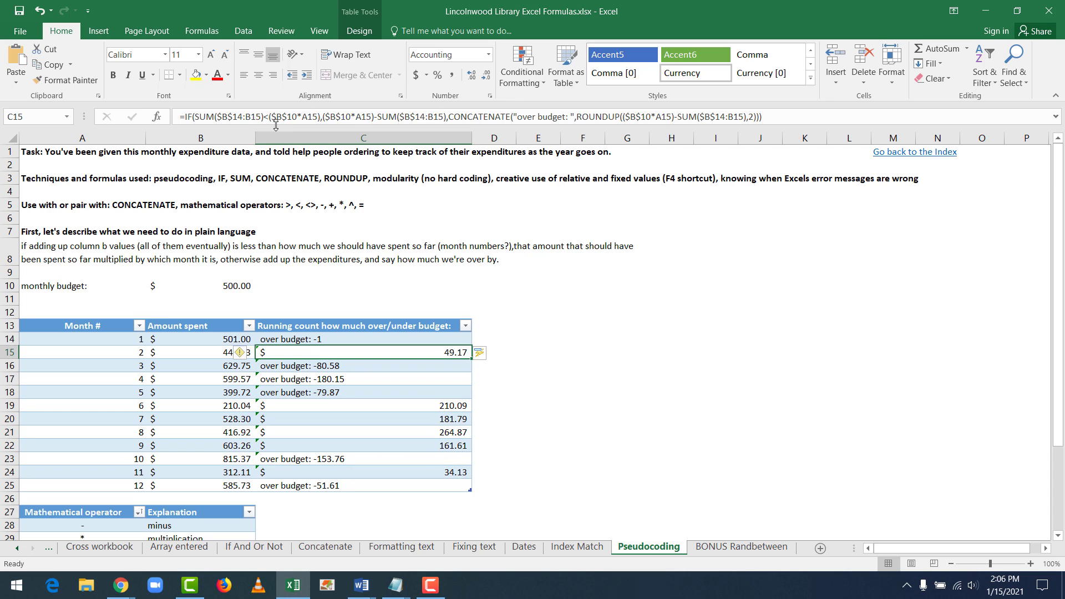
left_click(667, 377)
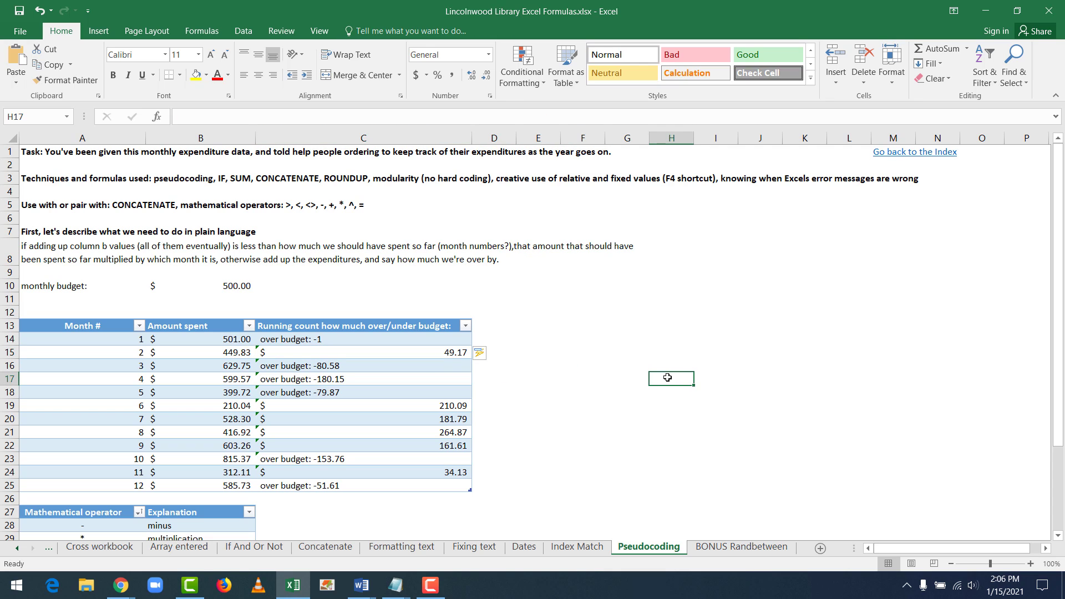
Ignore the omitted-adjacent-cells error on C15, C16 and C17 in the running count column
left_click(277, 352)
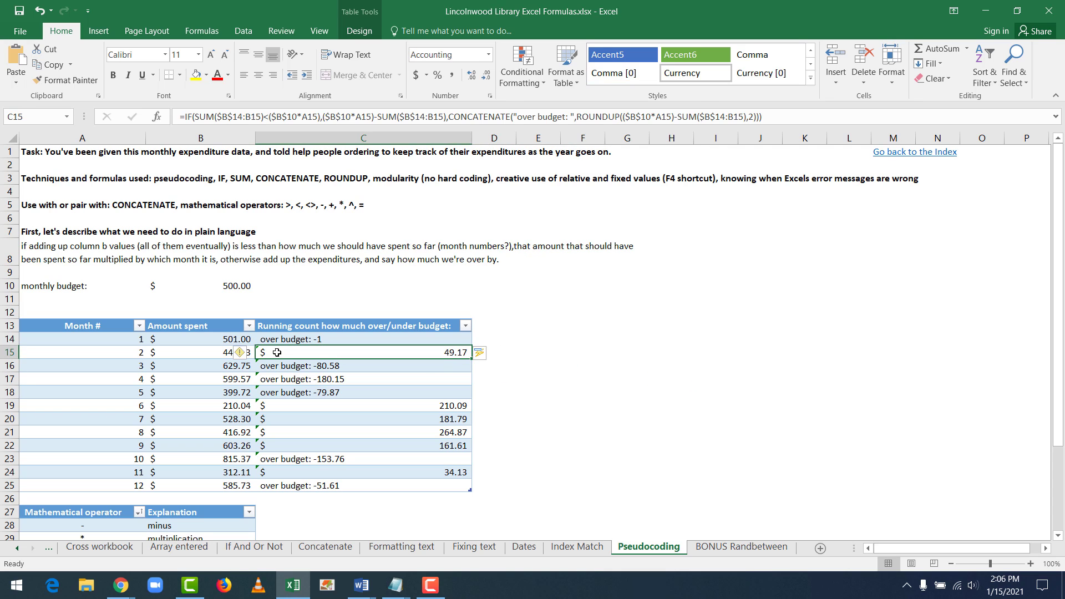
left_click(244, 357)
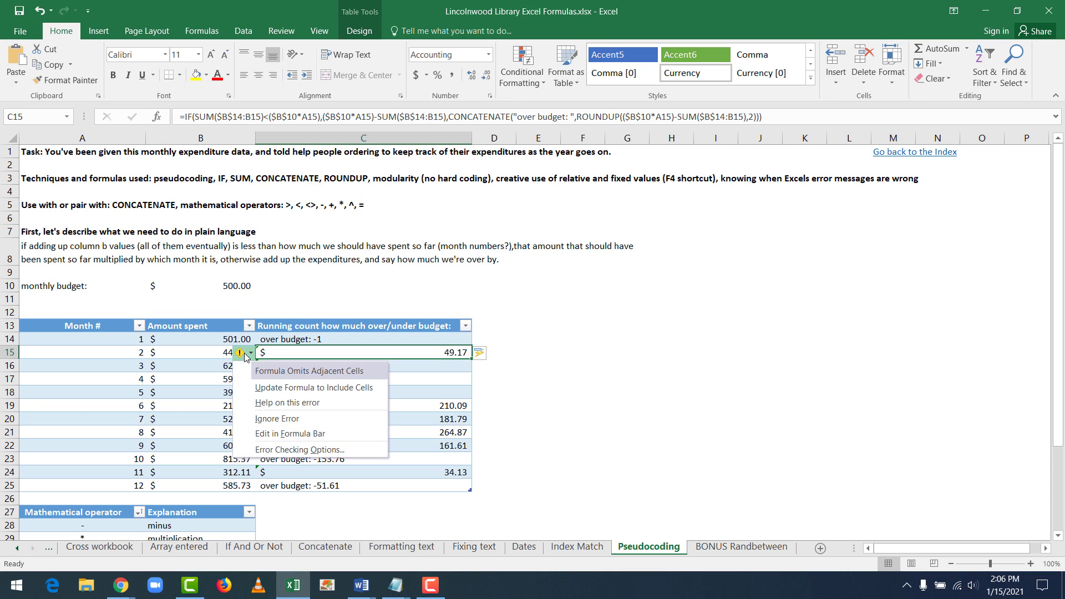
left_click(278, 418)
left_click(282, 367)
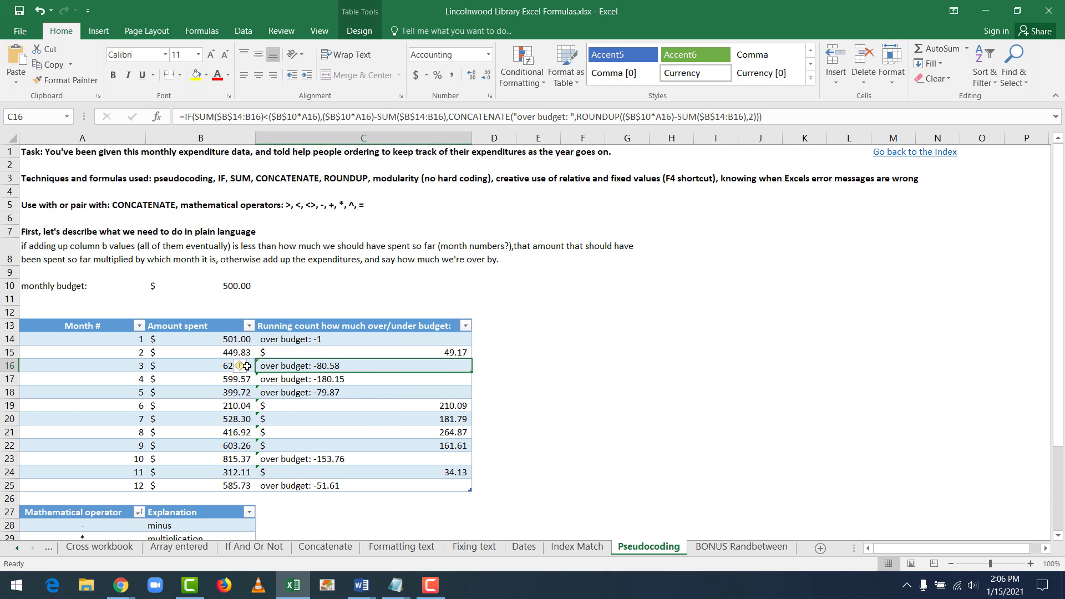
left_click(245, 366)
left_click(284, 431)
left_click(279, 382)
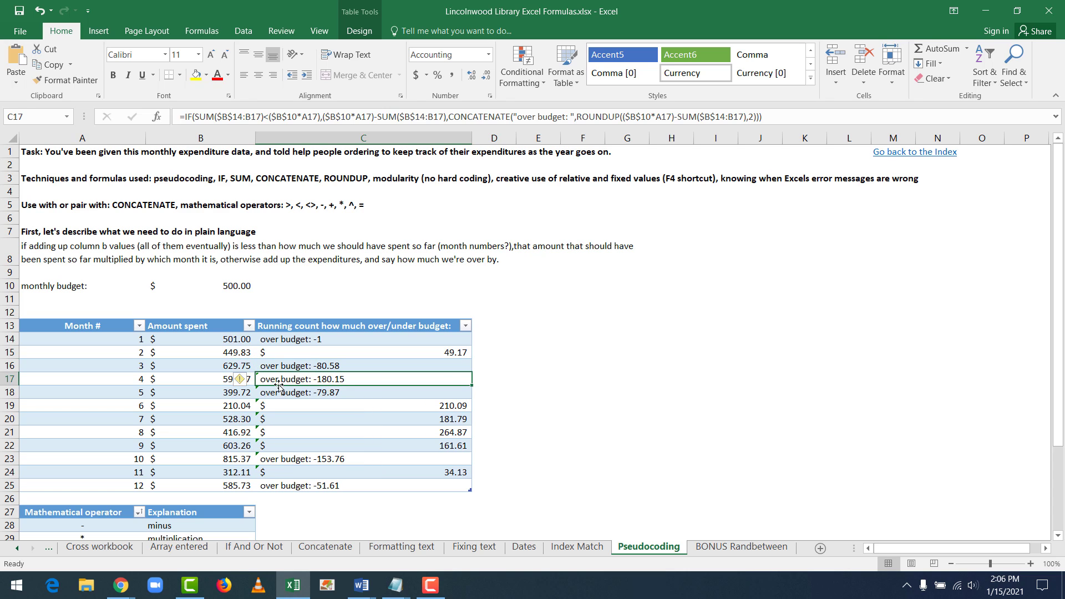
left_click(239, 378)
left_click(284, 444)
Ignore the formula error flags on C19, C22 and C23 in the running count column
left_click(270, 401)
left_click(239, 406)
left_click(263, 471)
left_click(268, 439)
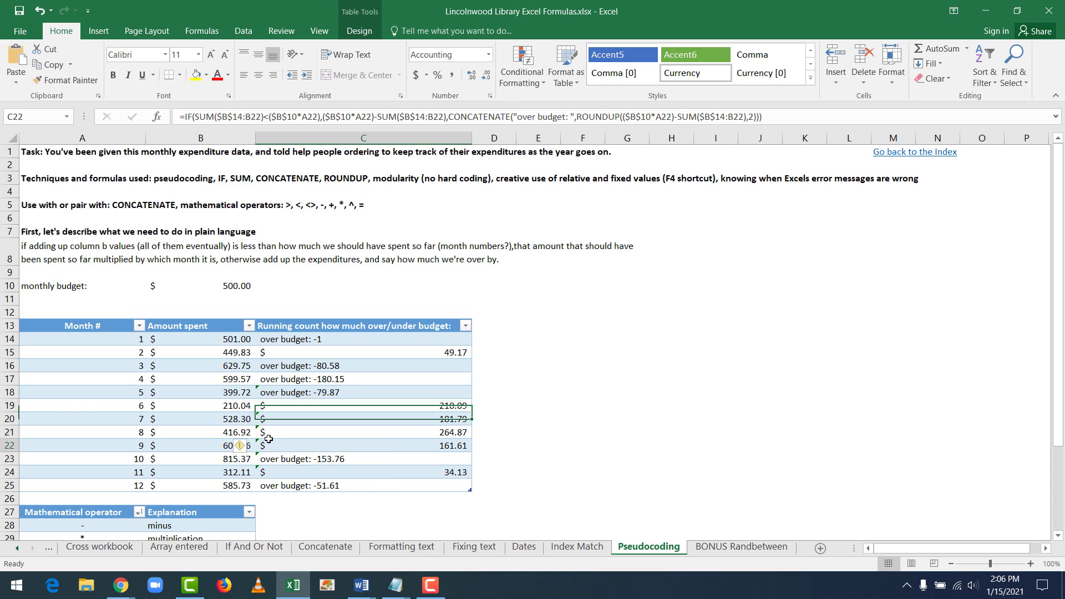
left_click(239, 445)
left_click(265, 512)
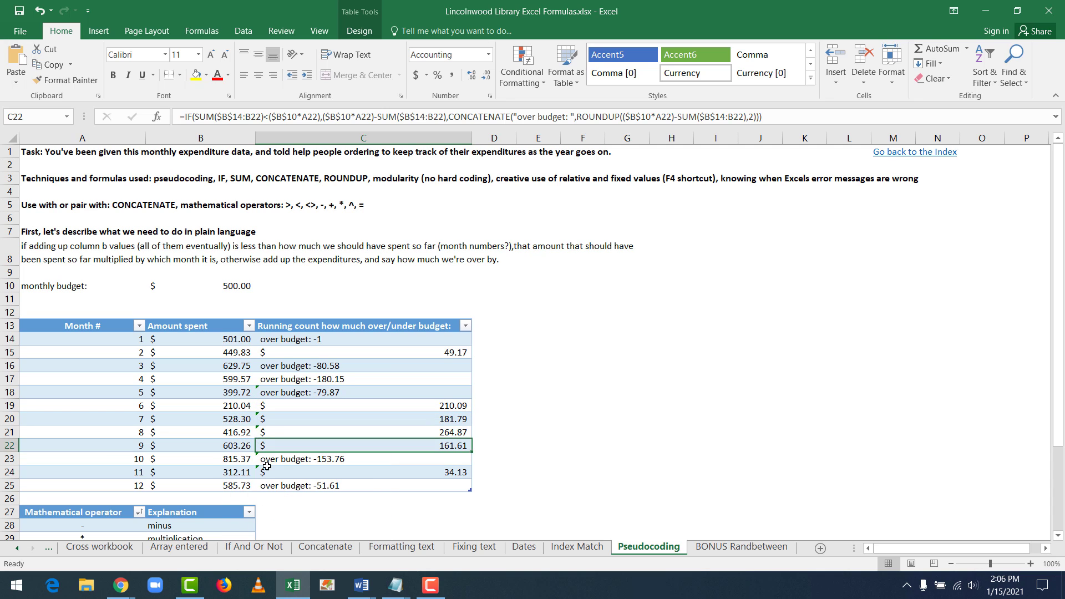
left_click(266, 459)
left_click(239, 459)
left_click(261, 524)
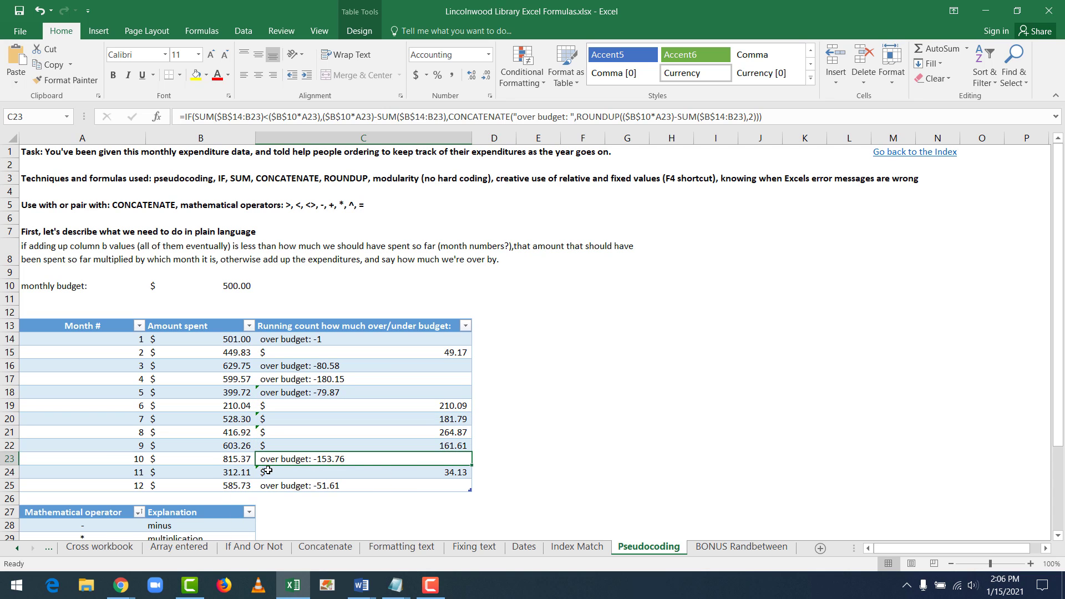
Ignore the omitted-adjacent-cells error on C24 and C21 in the running count column
left_click(264, 471)
left_click(239, 472)
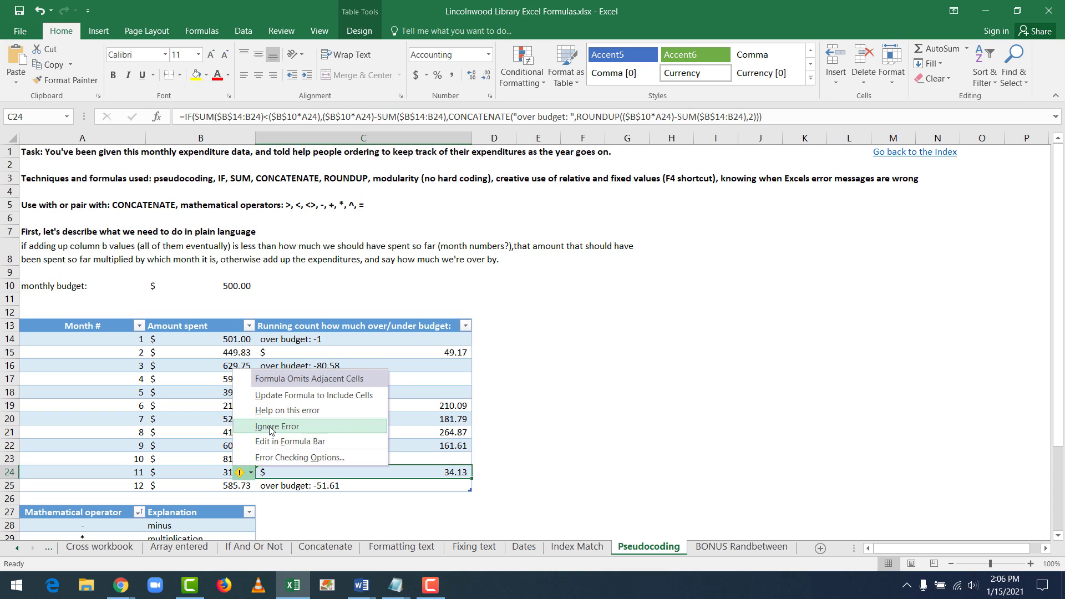
left_click(276, 426)
left_click(265, 430)
left_click(239, 432)
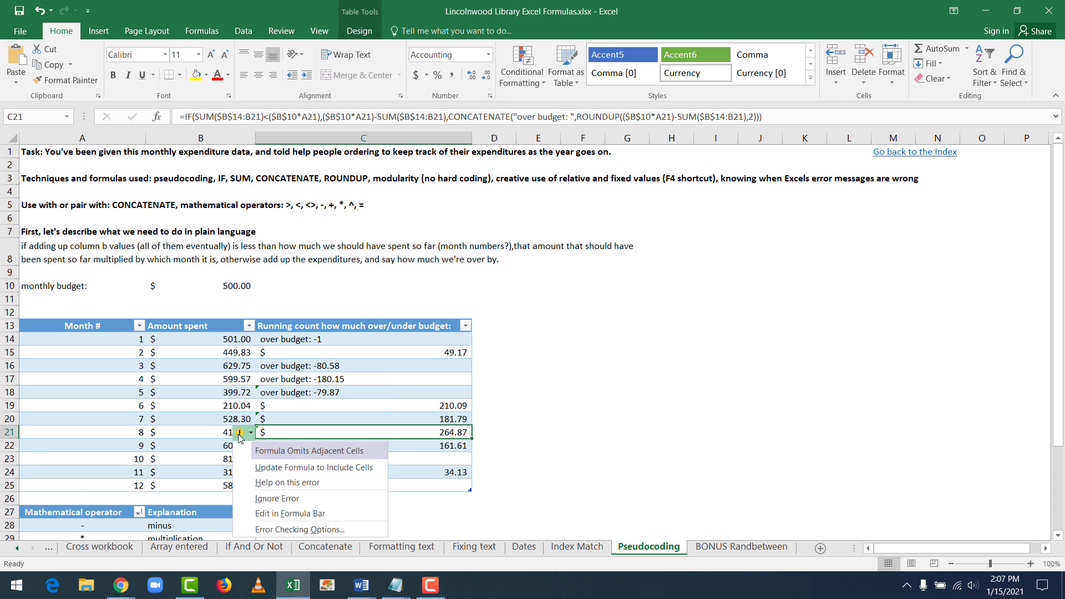
left_click(265, 498)
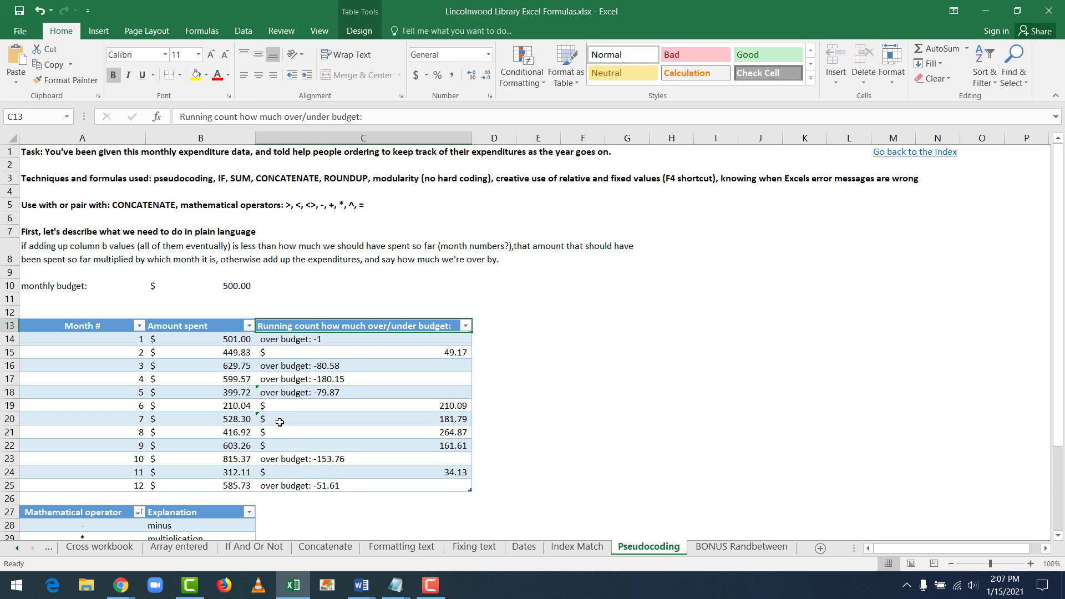
Ignore the remaining formula error flags on C20 and C18 in the running count column
left_click(260, 405)
left_click(258, 417)
left_click(239, 419)
left_click(272, 487)
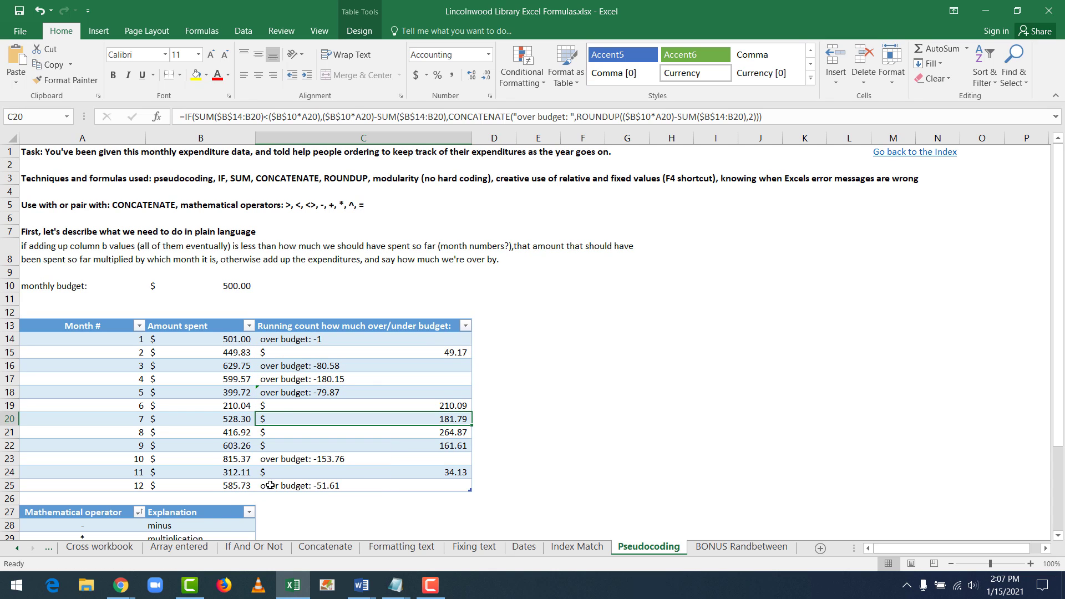
left_click(277, 393)
left_click(239, 392)
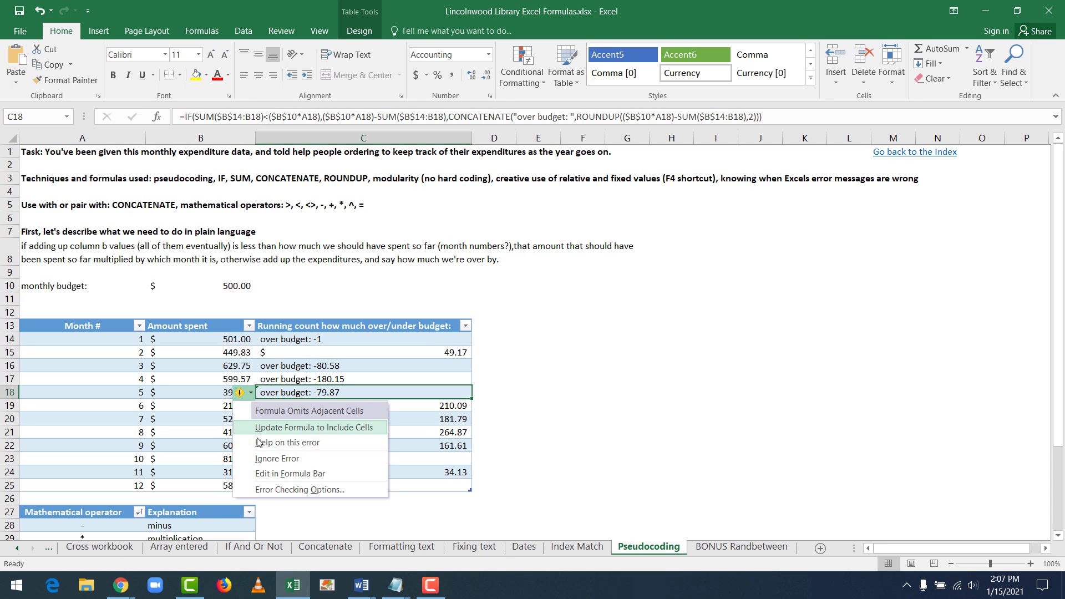
left_click(276, 458)
left_click(585, 411)
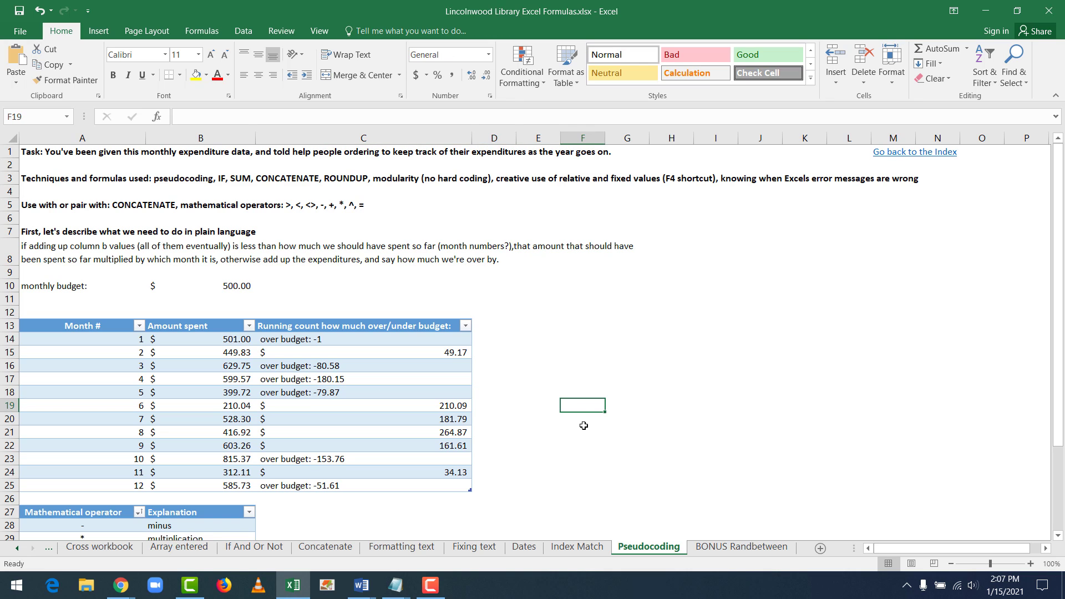
Check the over/under budget results in column C and narrow the column to roughly two-thirds of its width
left_click_drag(304, 405, 300, 445)
left_click(297, 469)
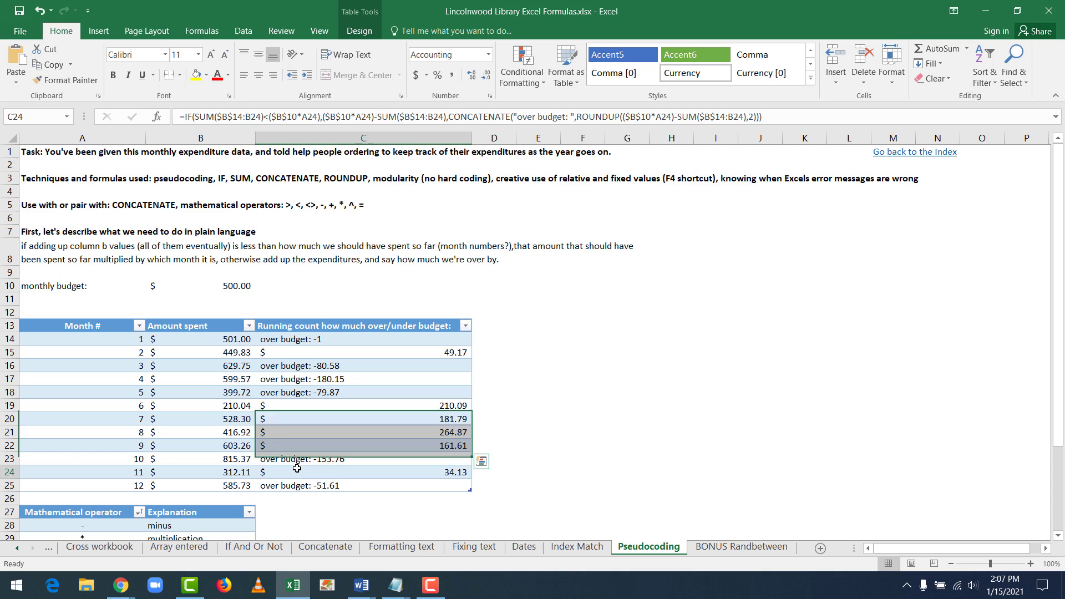
left_click(358, 349)
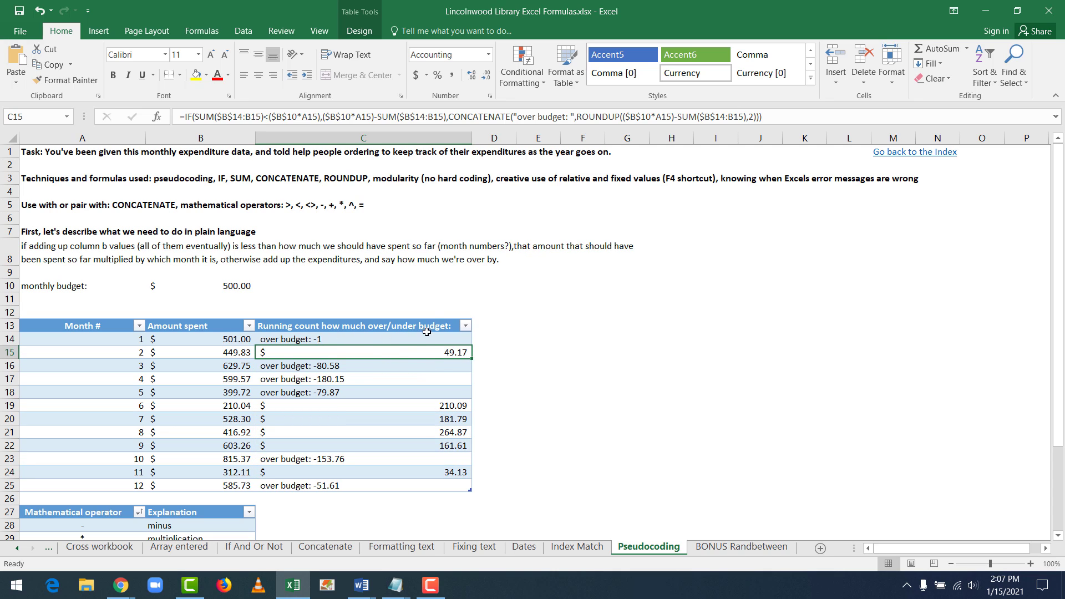
left_click_drag(469, 139, 414, 139)
Review the mathematical operator table, the C16 formula and the plain-language description in A8
scroll(294, 393, "down", 4)
scroll(294, 393, "down", 1)
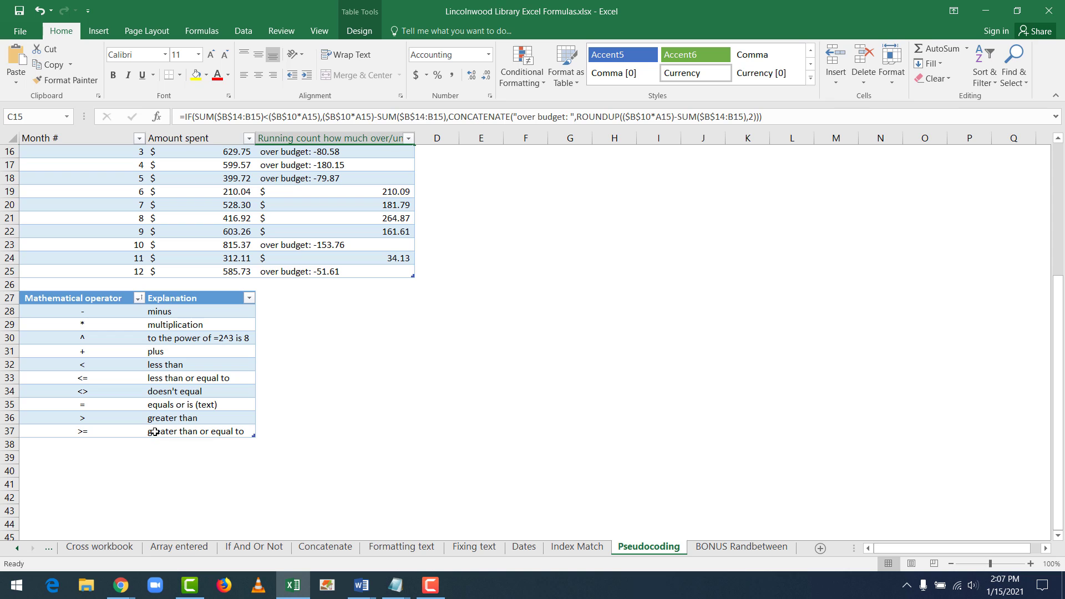
scroll(157, 429, "up", 4)
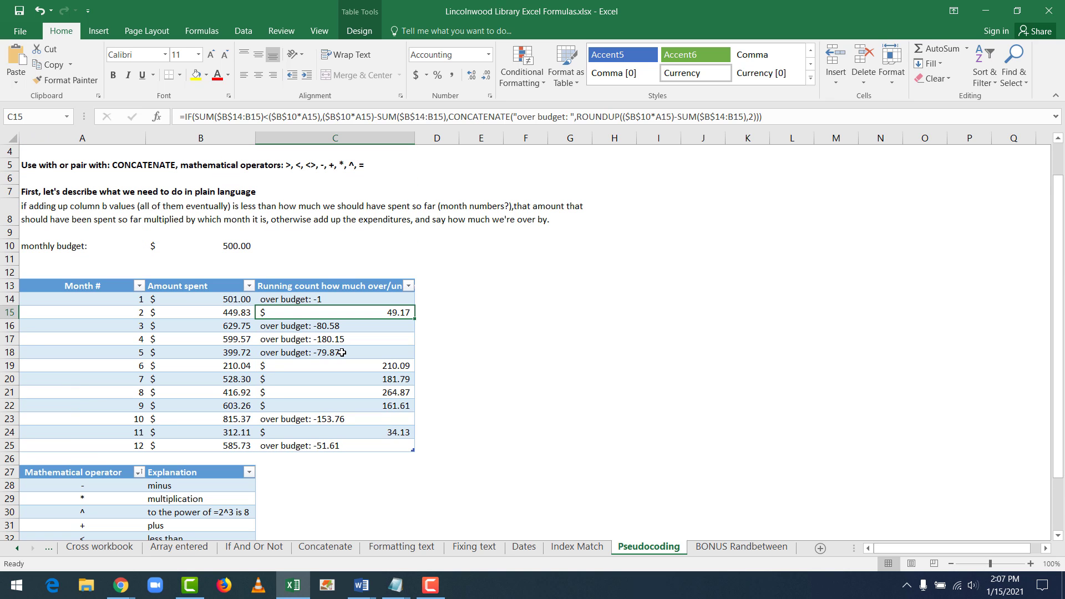
scroll(337, 352, "up", 1)
left_click(331, 367)
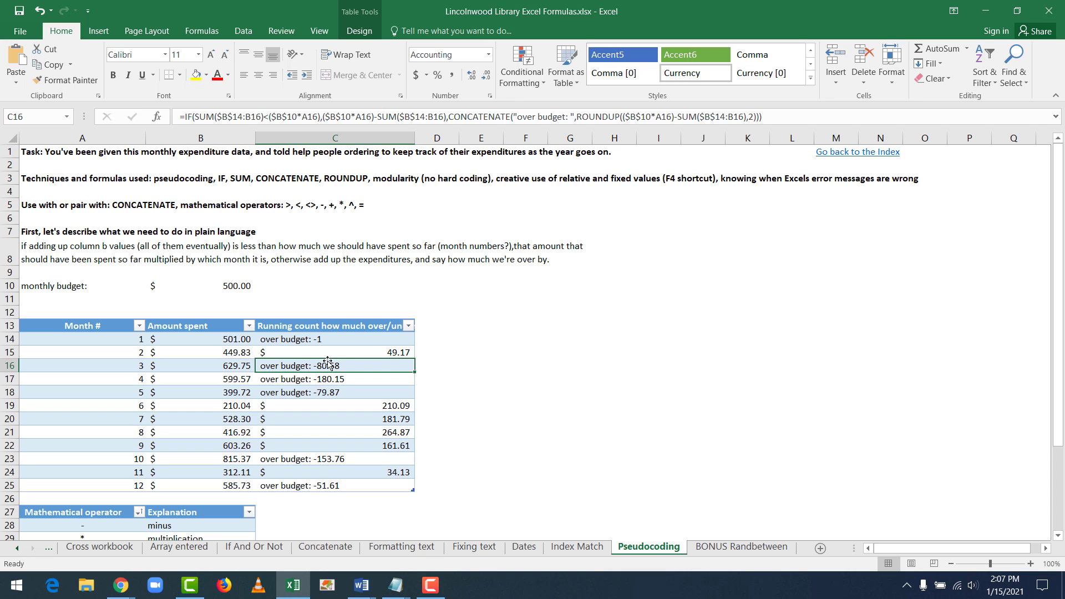
left_click(292, 246)
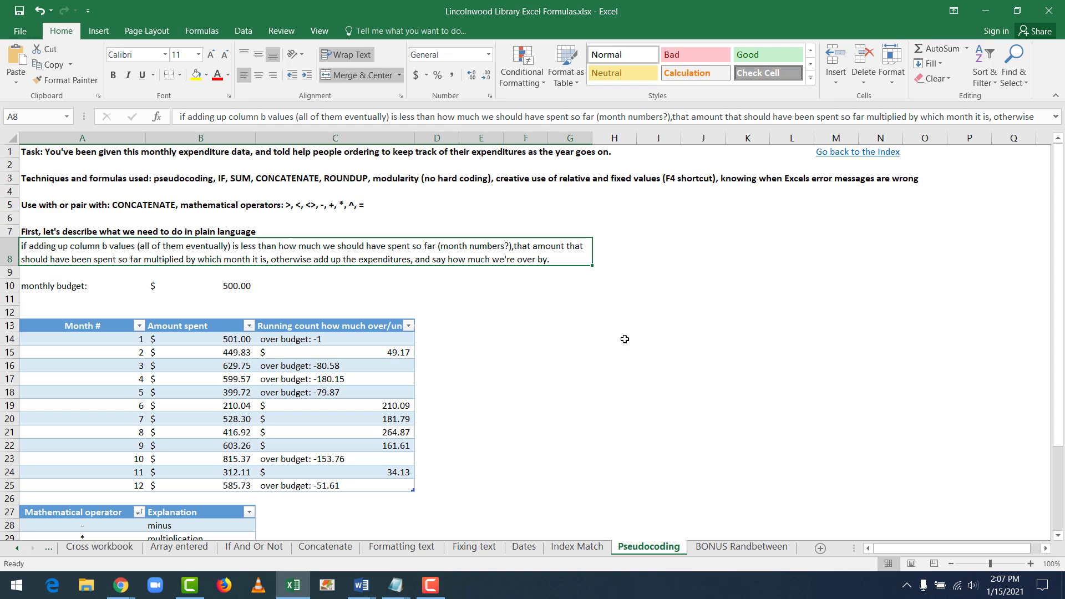
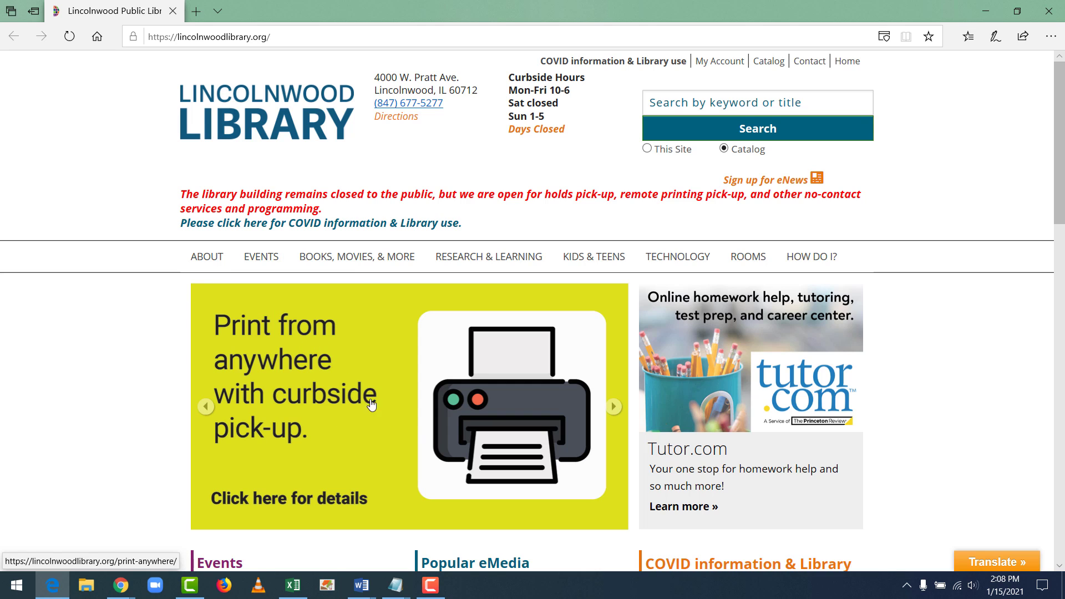
Switch to the Lincolnwood Library website in the browser and open its Catalog in a new tab
mouse_move(254, 260)
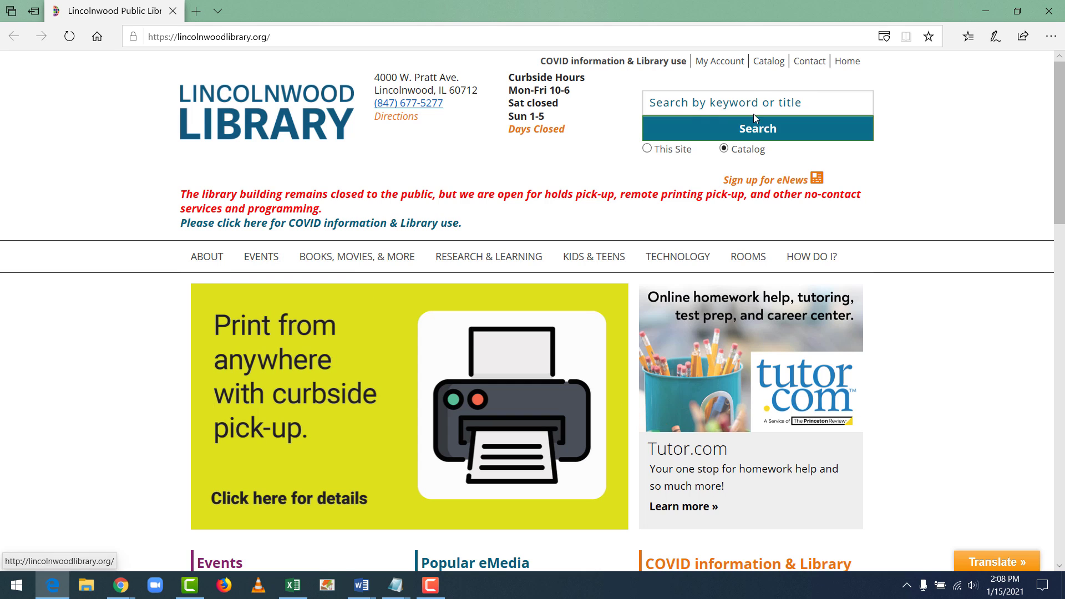
right_click(764, 62)
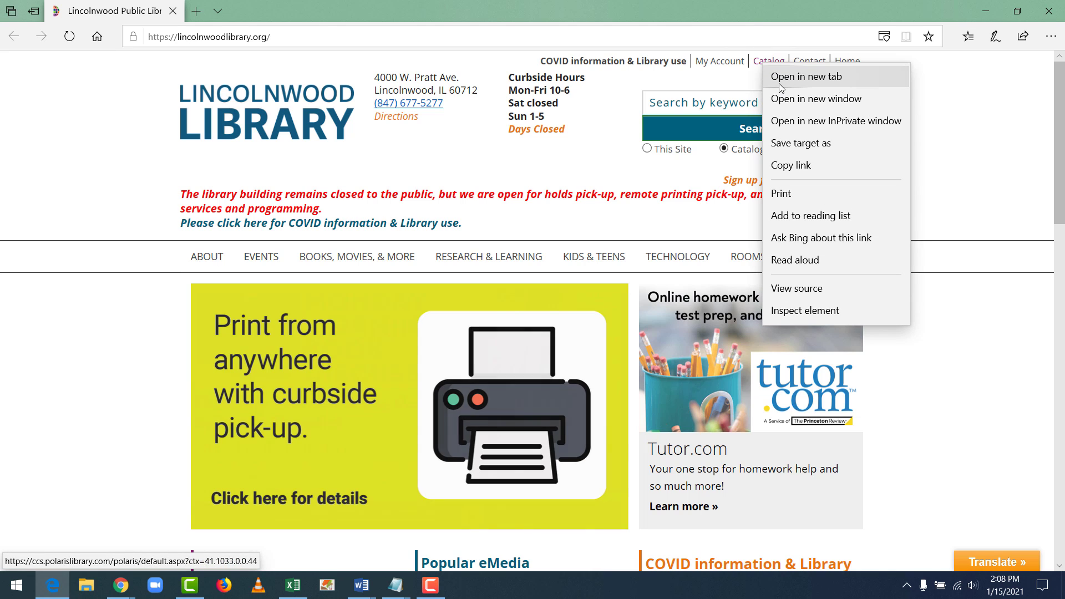
left_click(780, 84)
left_click(249, 11)
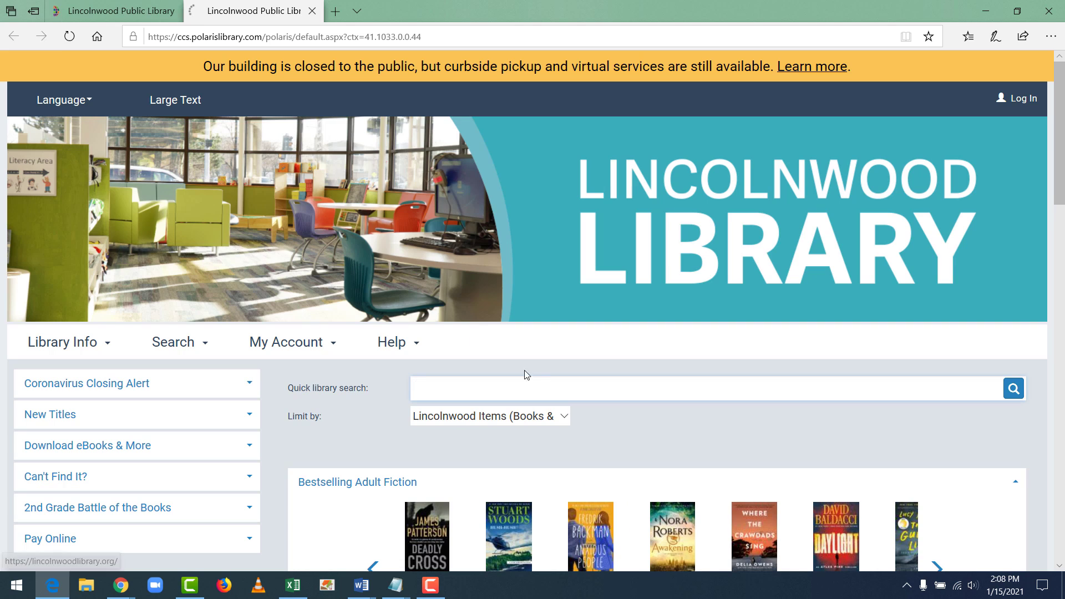
Search the library catalog for microsoft excel and review the availability and summary of Excel 2019 for dummies
left_click(546, 388)
type("m")
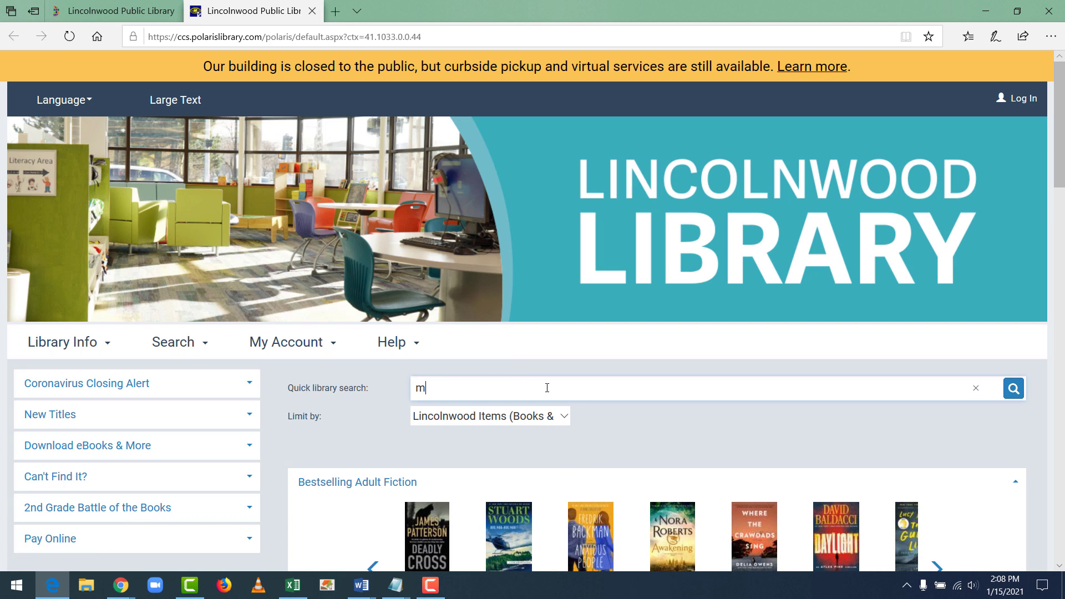
type("icrosoft exc")
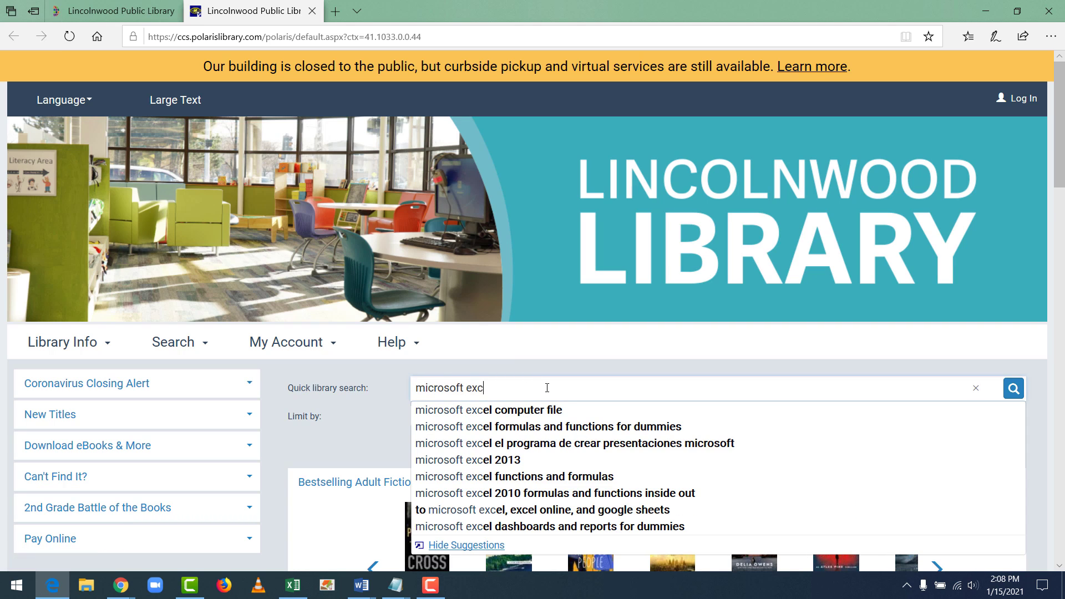
type("el")
key("Return")
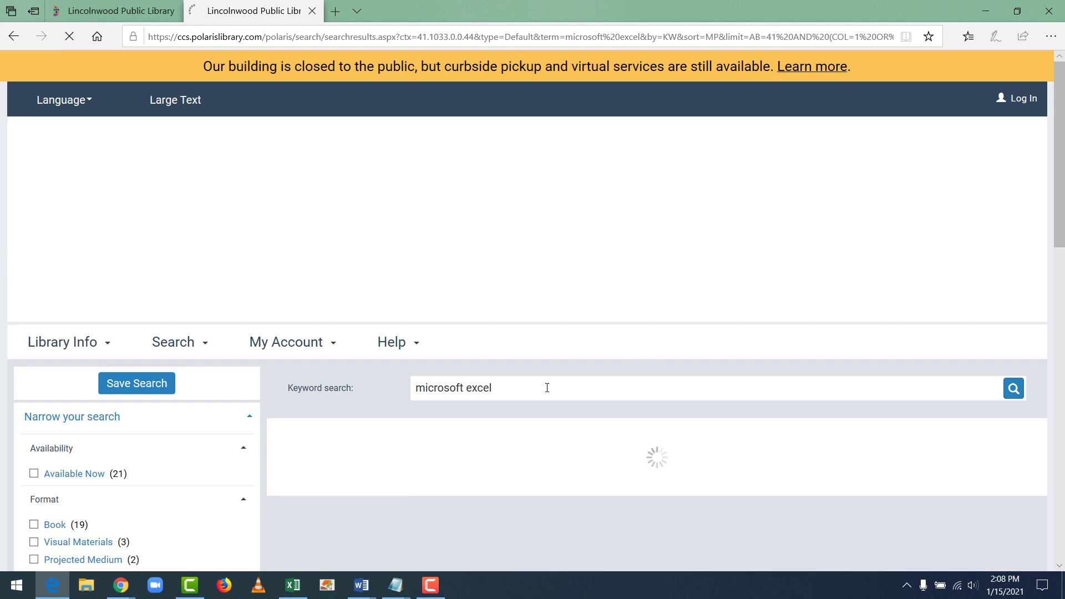
scroll(519, 393, "down", 5)
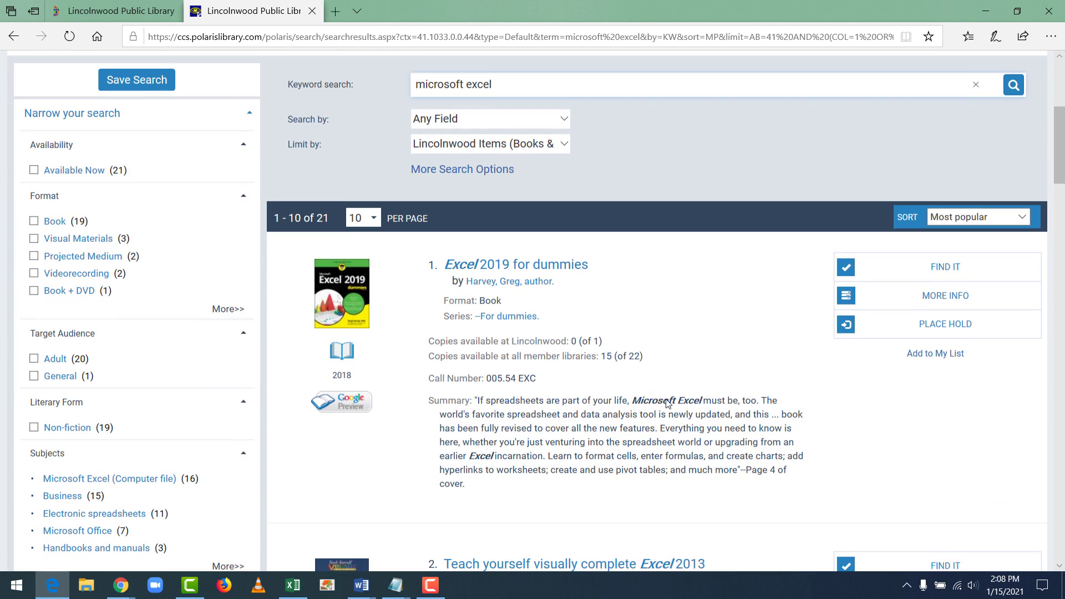
left_click_drag(489, 333, 627, 443)
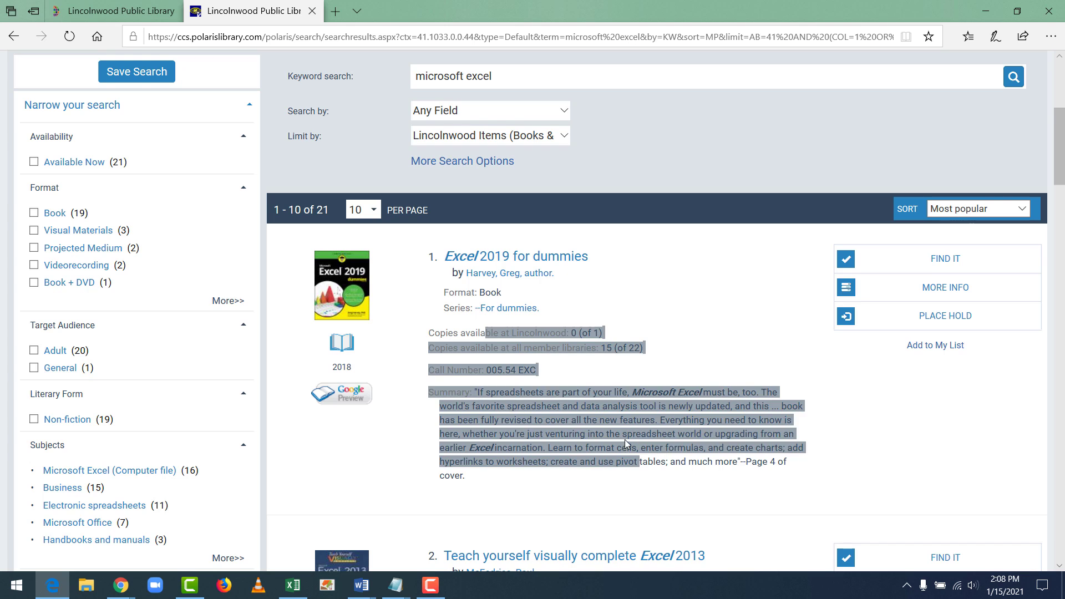
left_click(625, 443)
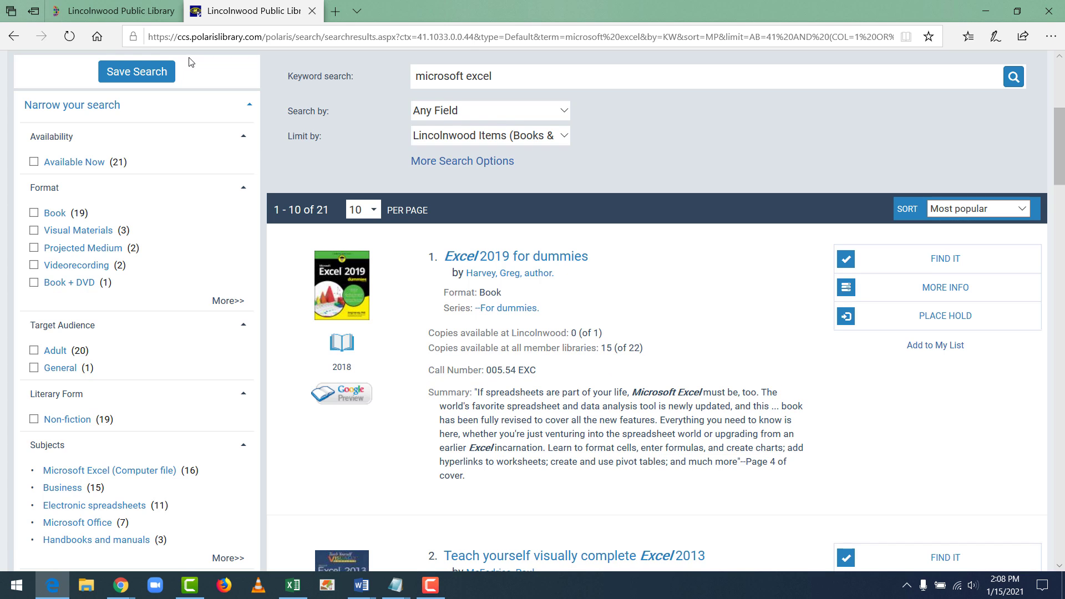
Return to the library home page and open Lynda.com from the Research & Learning Quick Links
left_click(93, 5)
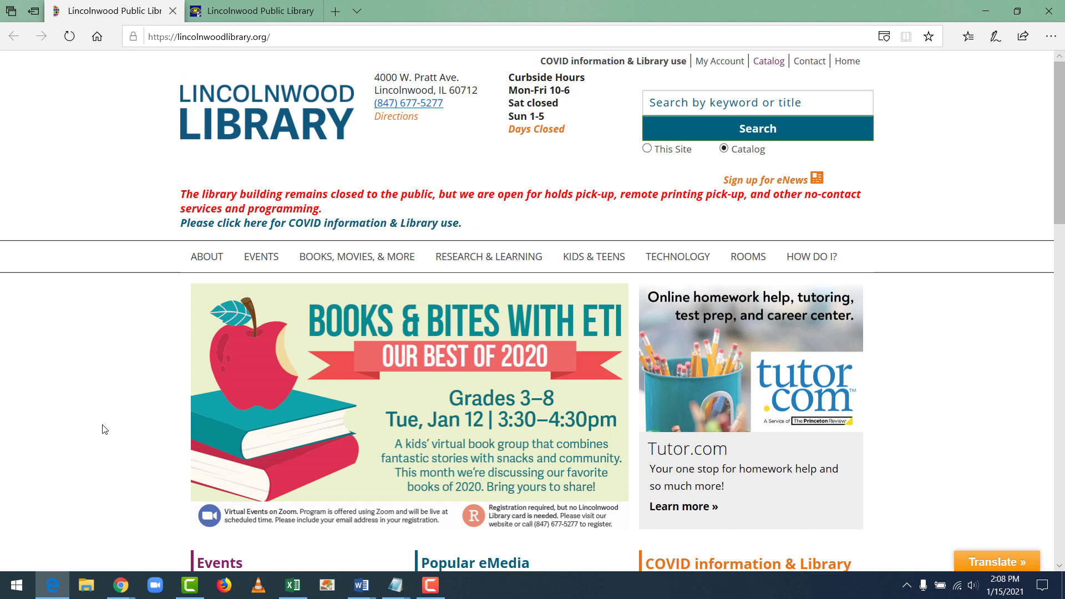
mouse_move(475, 256)
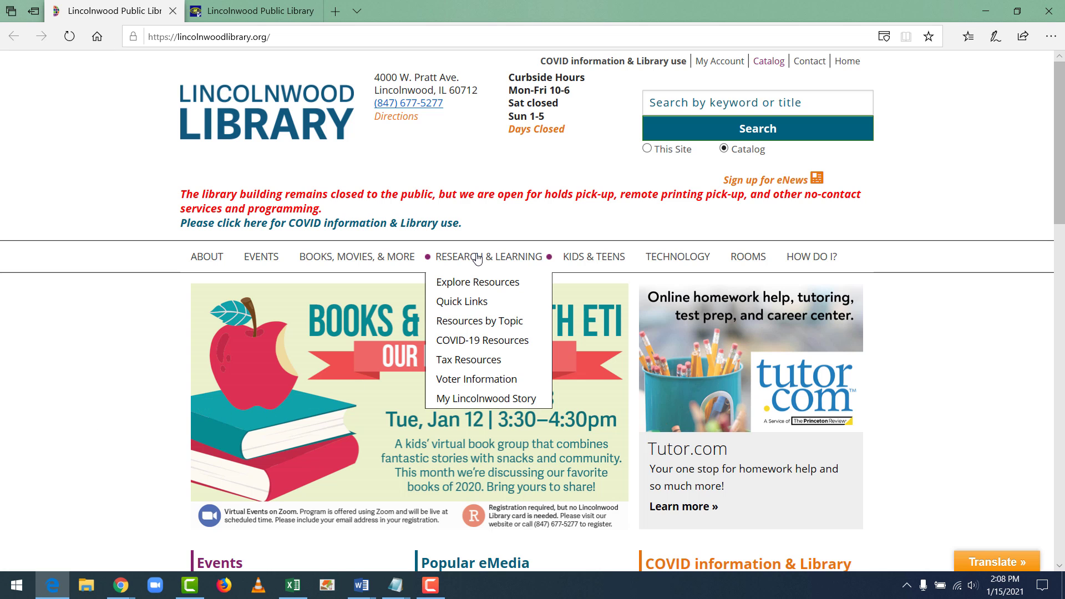
left_click(471, 302)
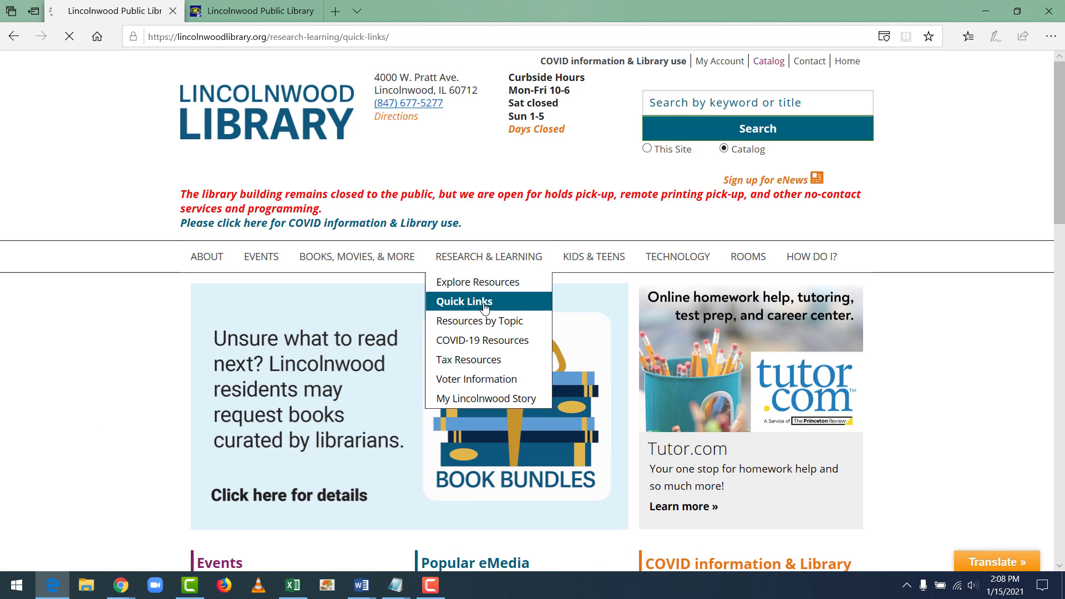
scroll(129, 366, "down", 7)
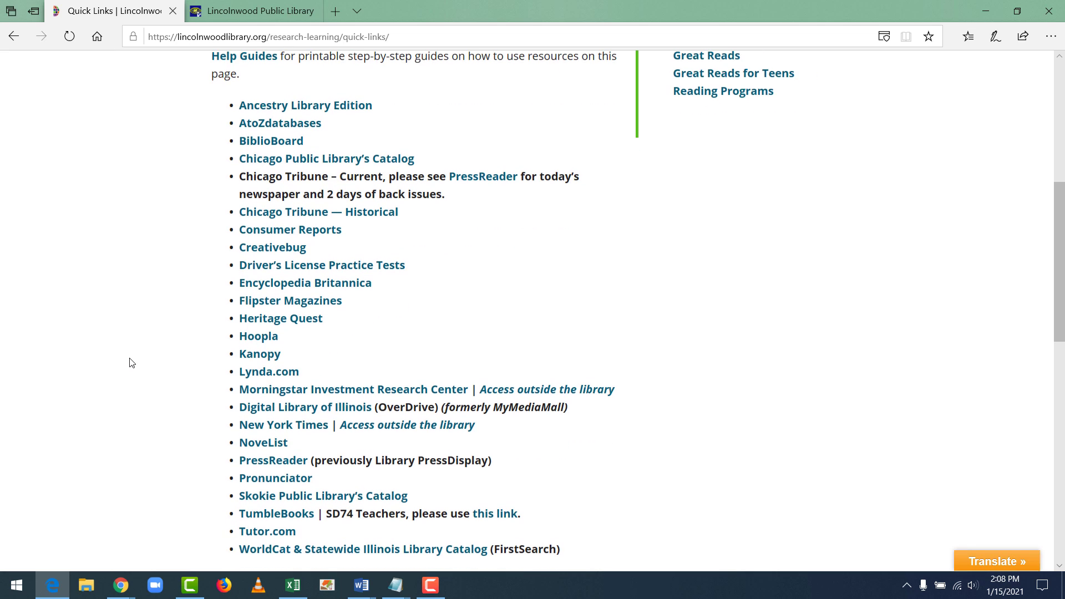
left_click(259, 373)
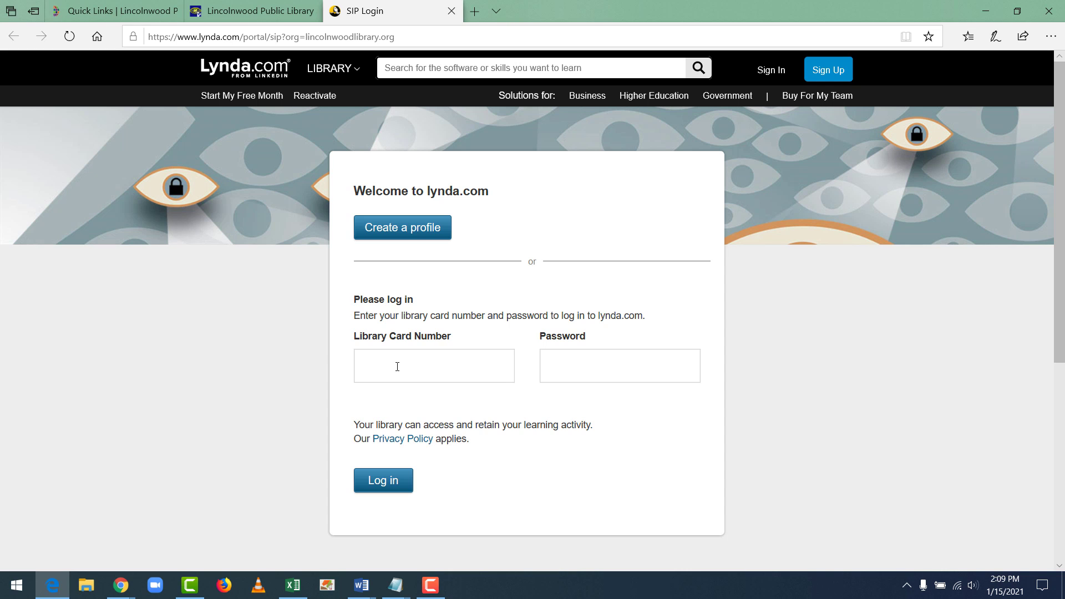
Enter the library card number in the Lynda.com login form
left_click(431, 373)
type("21242")
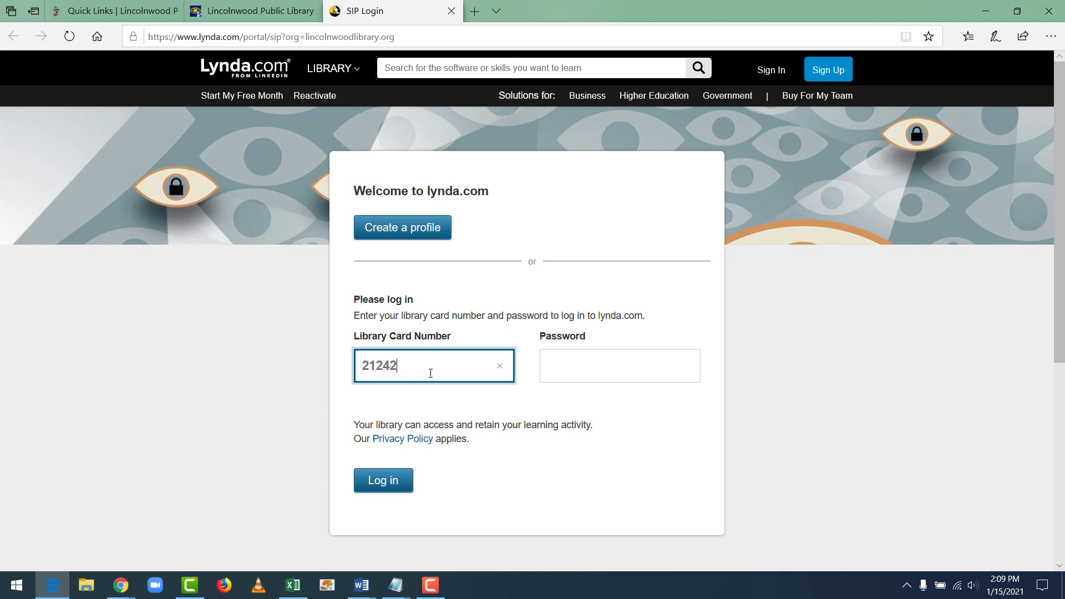
type("000XXXXXX")
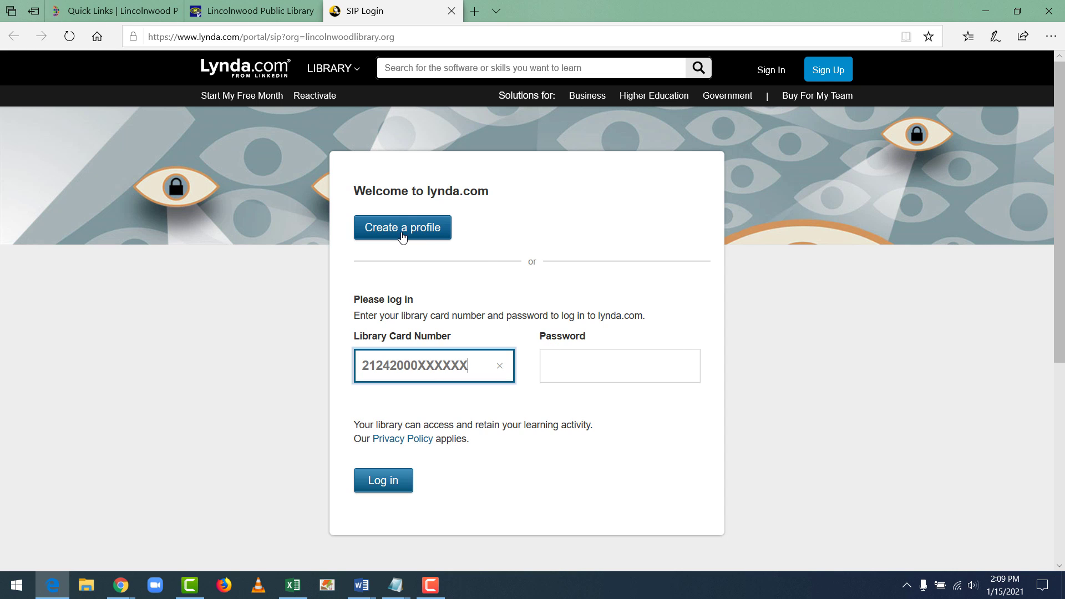
Search Lynda.com for microsoft excel, filter the results to the Advanced skill level and browse the listed courses
left_click(422, 68)
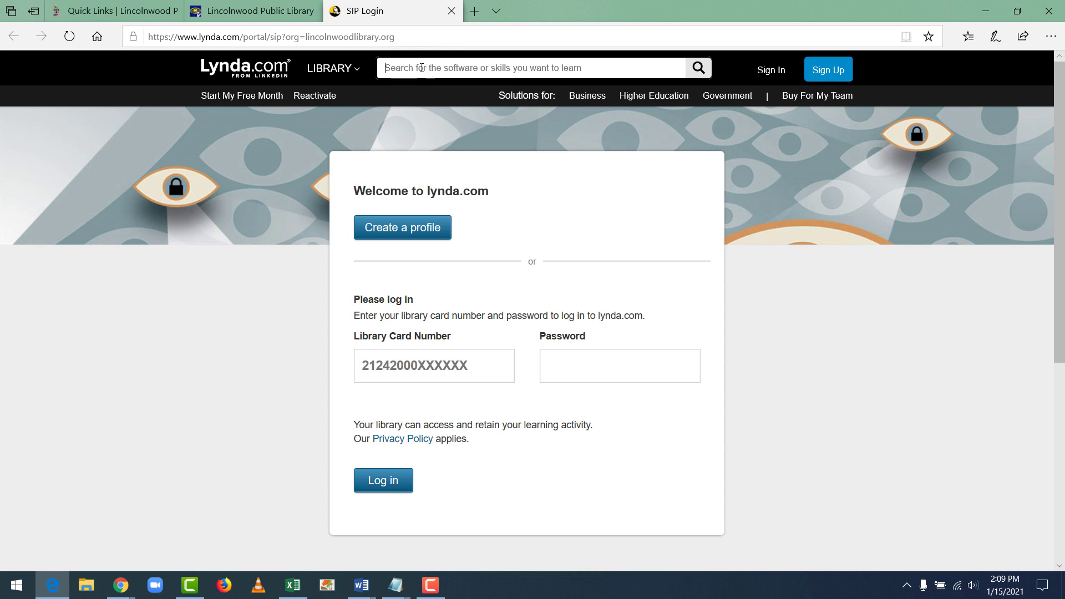
type("microosft")
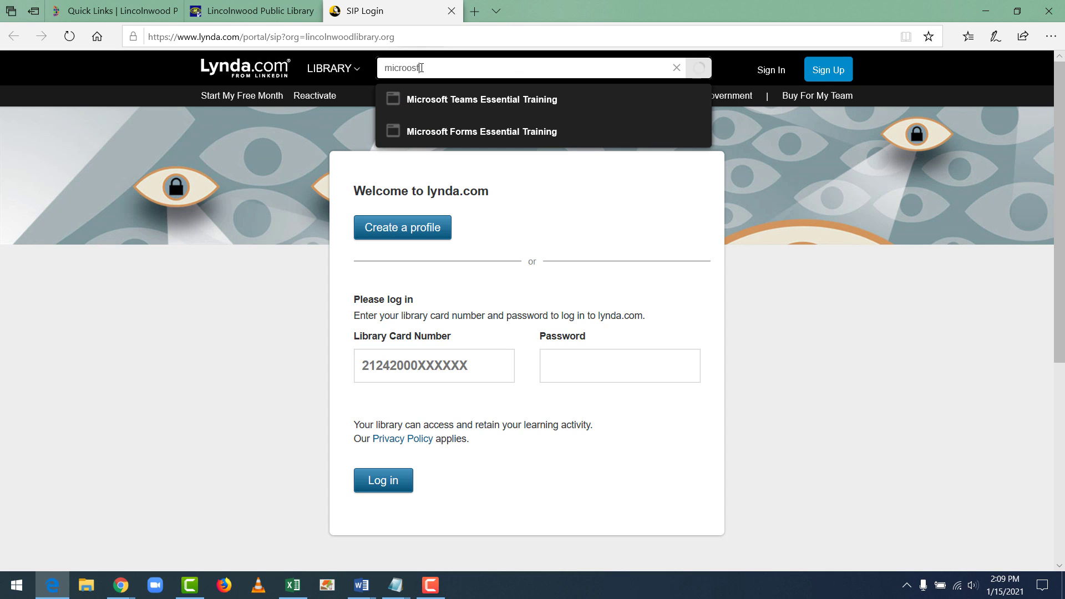
key("BackSpace")
key("BackSpace")
key("BackSpace")
key("BackSpace")
type("soft excel")
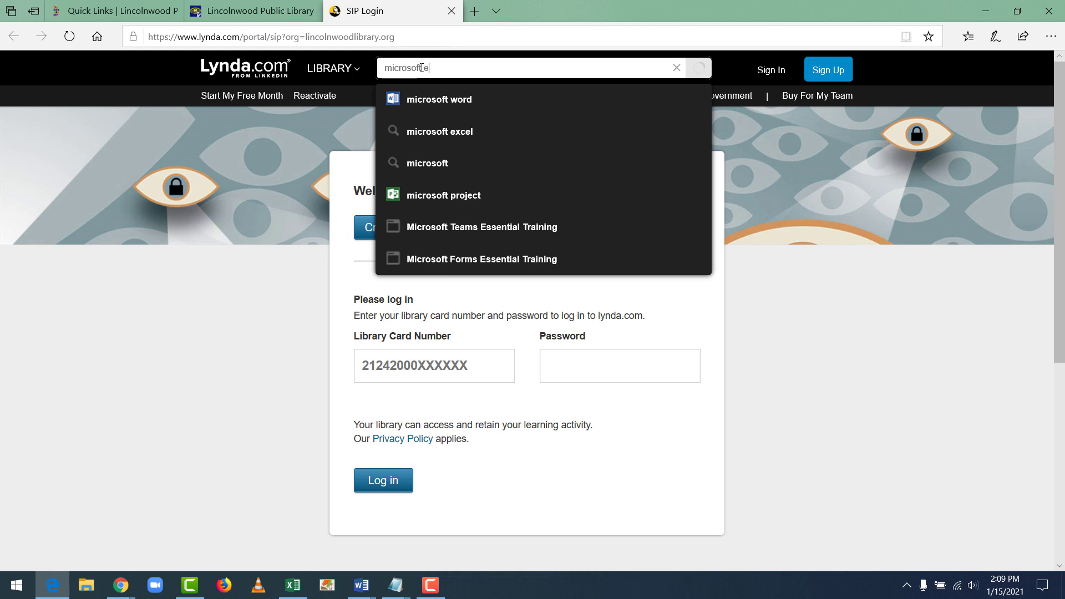
key("Return")
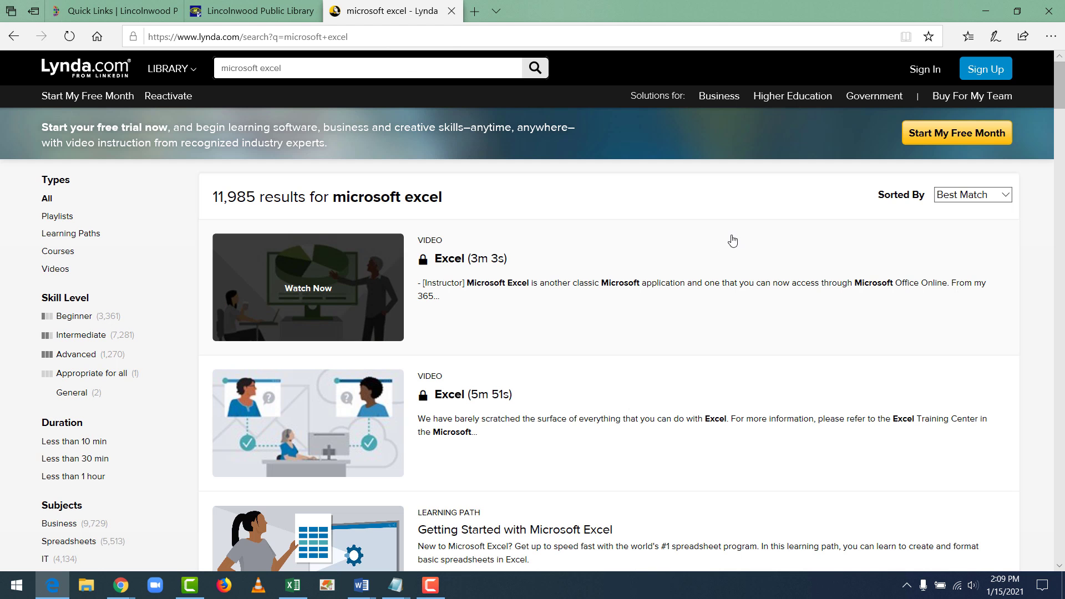
left_click(77, 357)
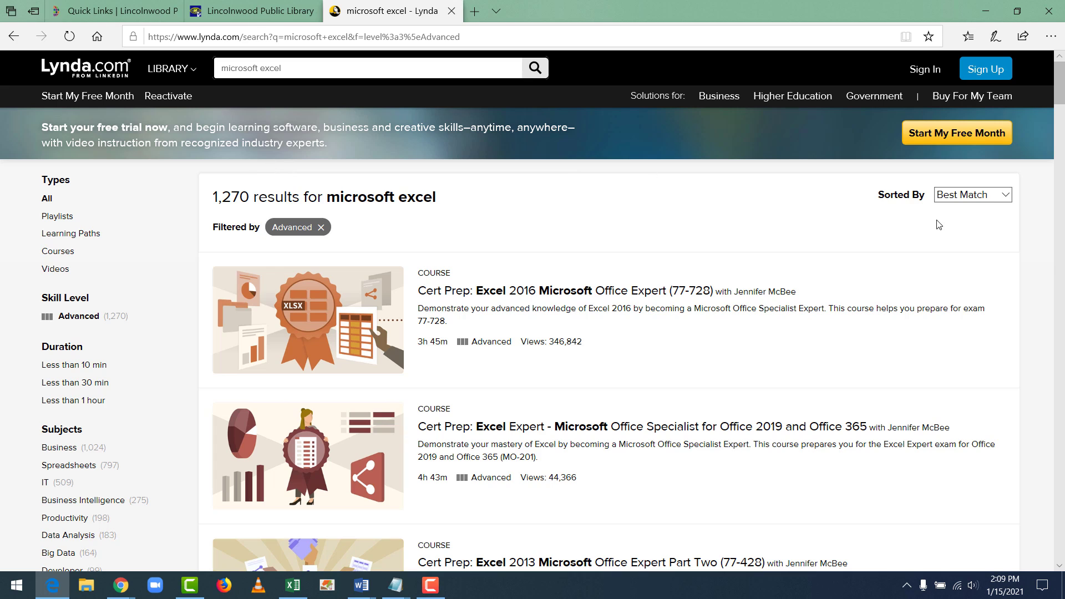
scroll(946, 226, "down", 7)
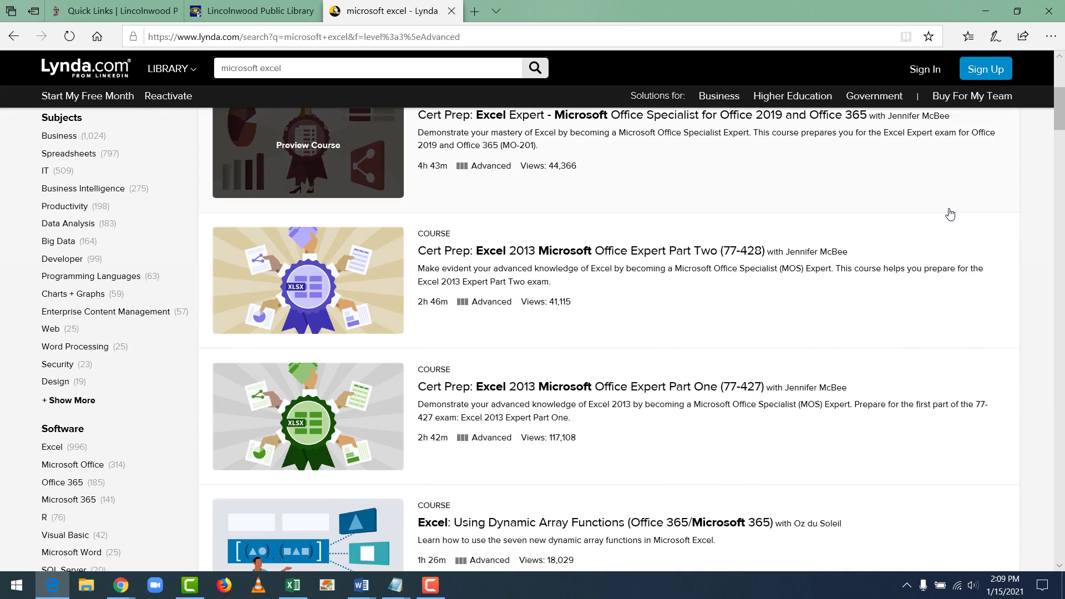
Look through the Advanced Excel courses further down the Lynda.com results and return to the start of the list
scroll(950, 214, "down", 6)
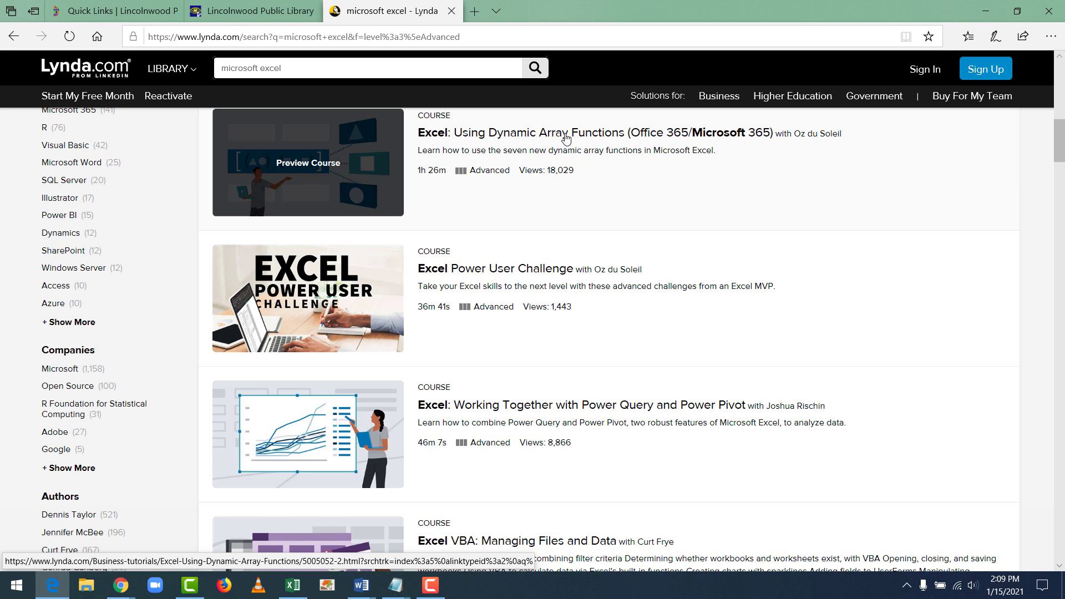
scroll(874, 229, "down", 2)
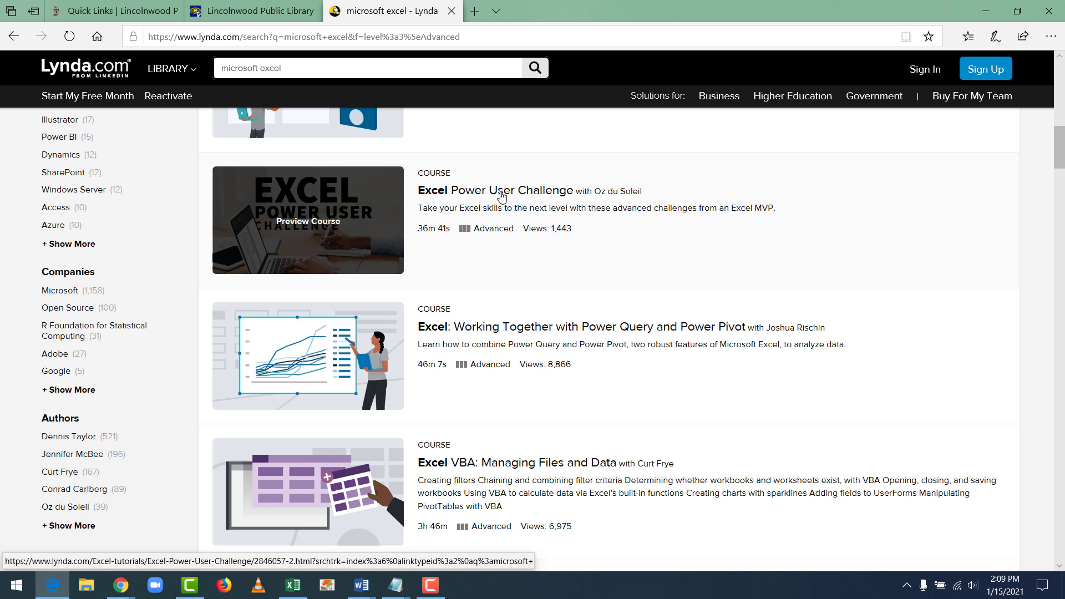
scroll(702, 247, "down", 5)
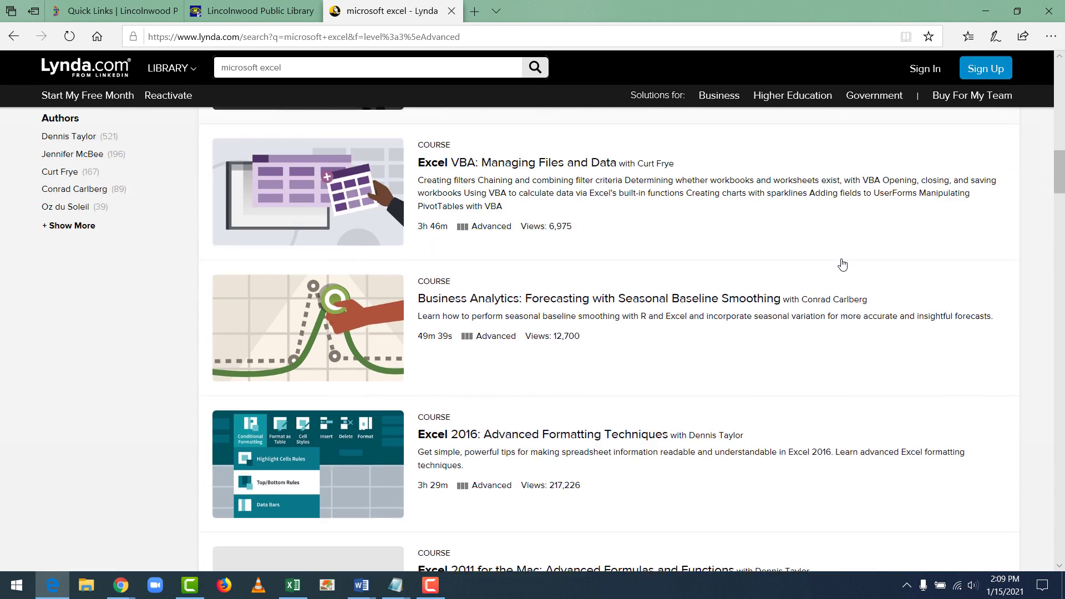
scroll(842, 264, "down", 7)
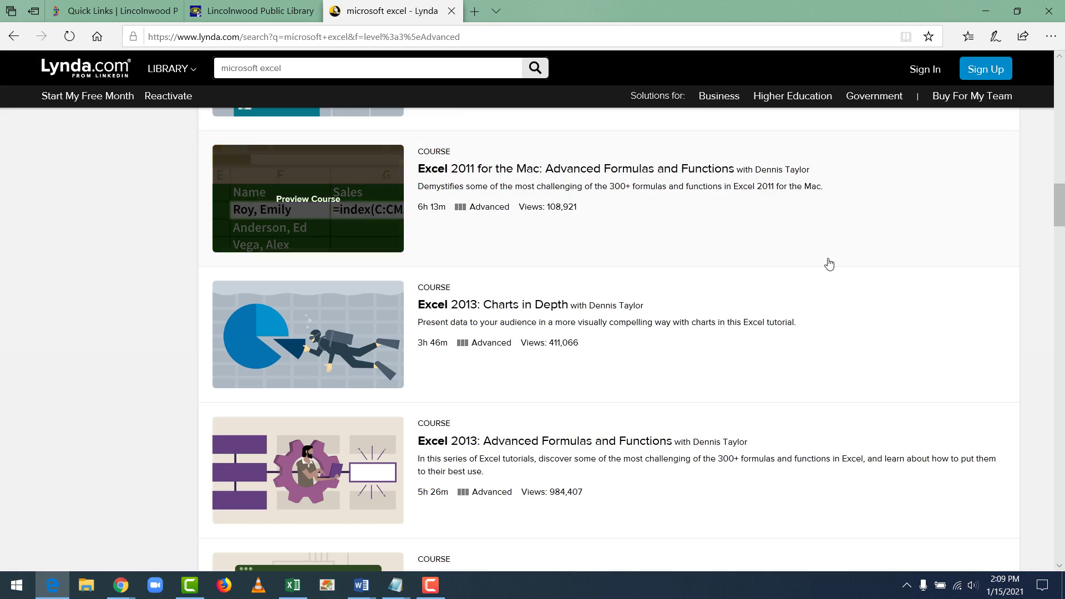
scroll(751, 230, "up", 20)
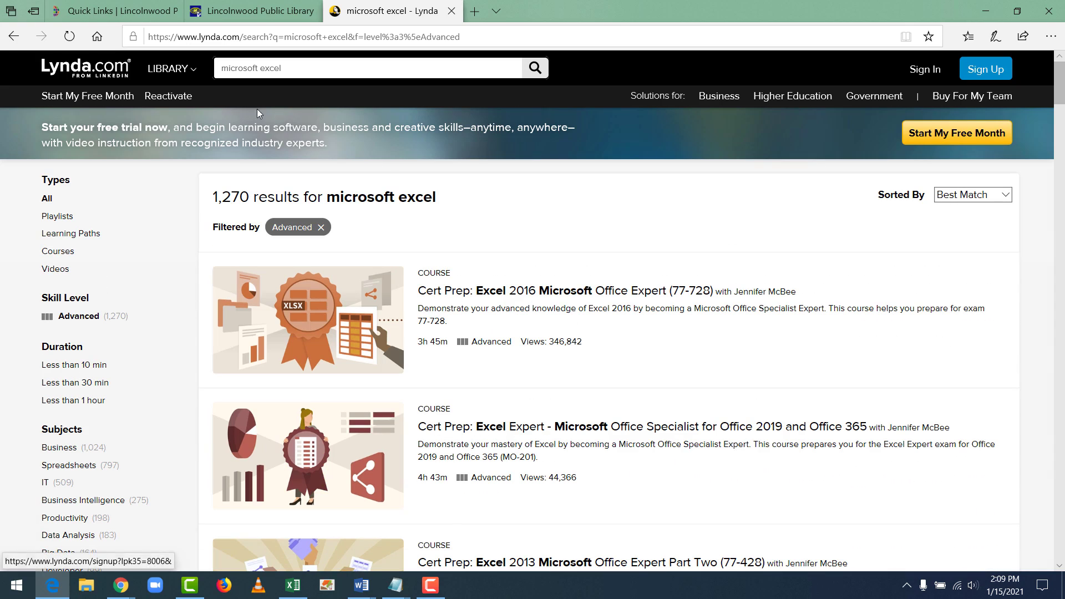
Go back to the library's Quick Links page and open the Lincolnwood Library home page from it
left_click(145, 15)
scroll(126, 143, "up", 7)
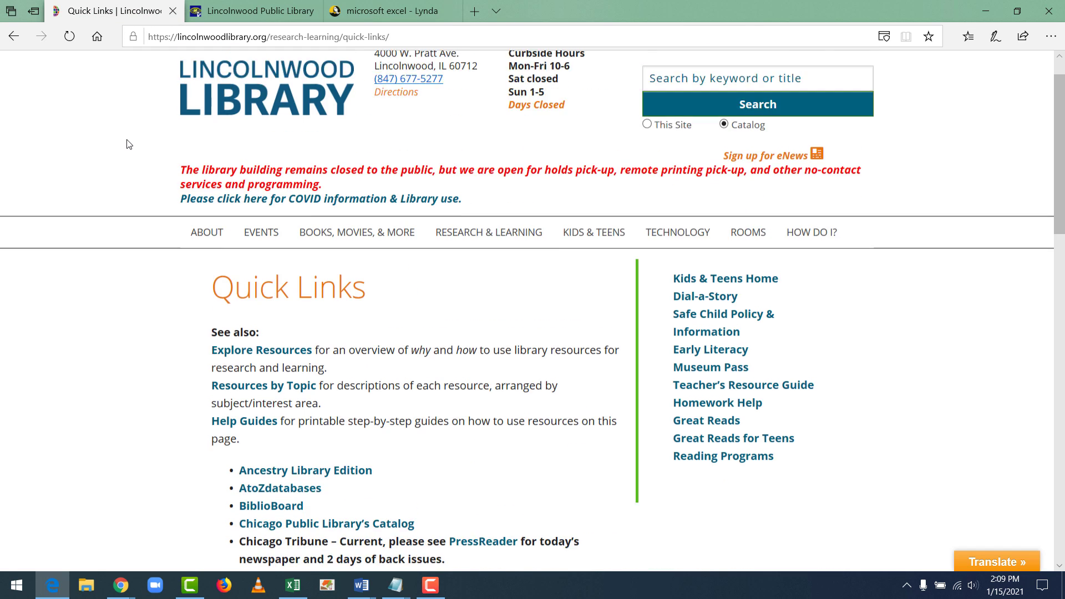
left_click(184, 121)
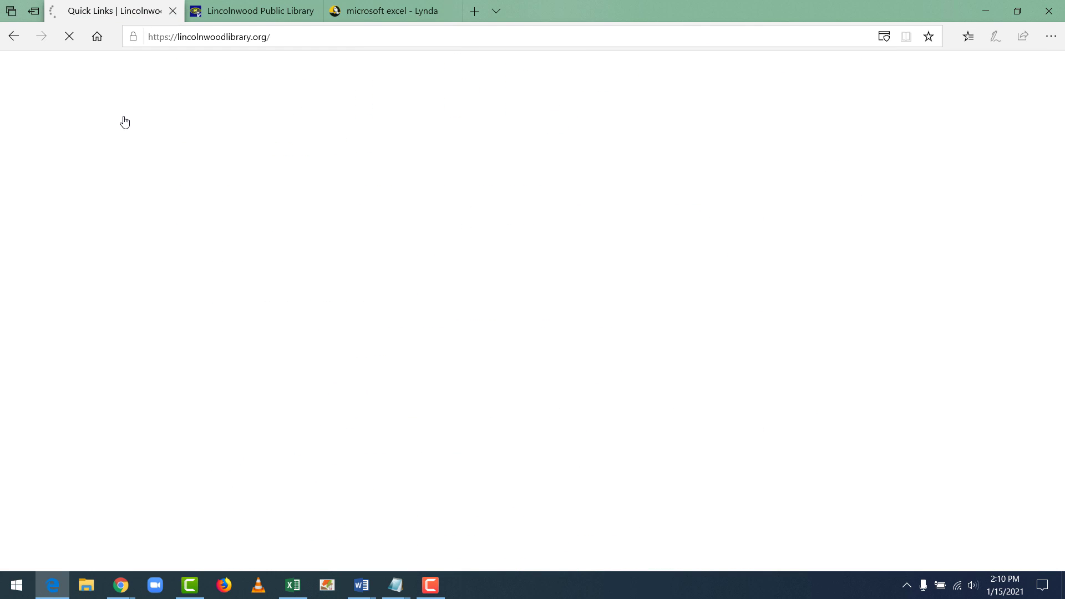
Switch to the Excel Formulas workbook and review the list of covered functions on the Lincolnwood Library Index sheet, leaving cell U20 selected
key("alt+Tab")
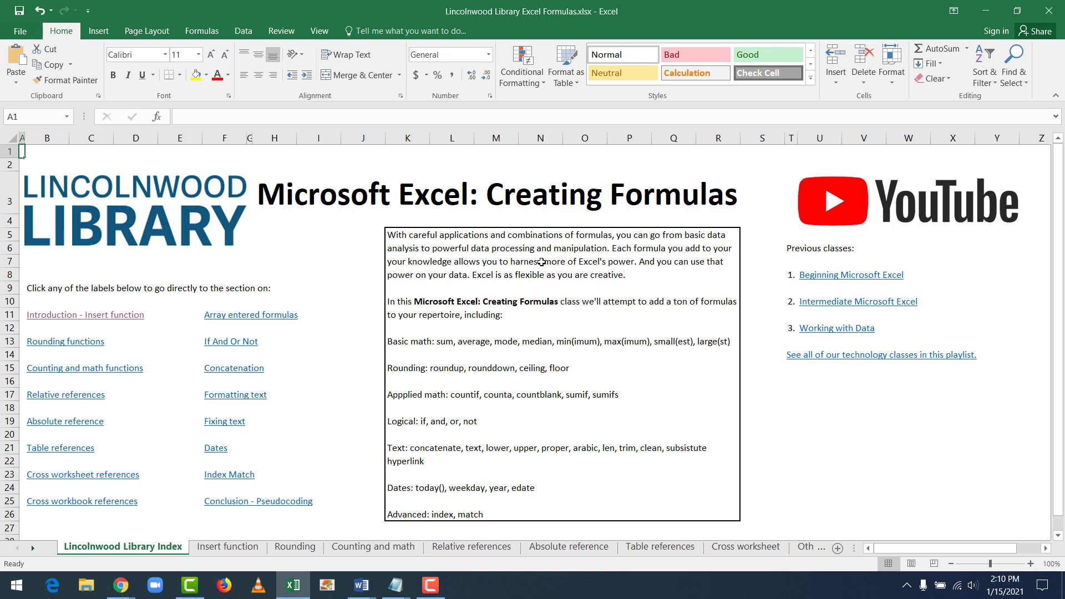
key("space")
left_click_drag(456, 349, 491, 518)
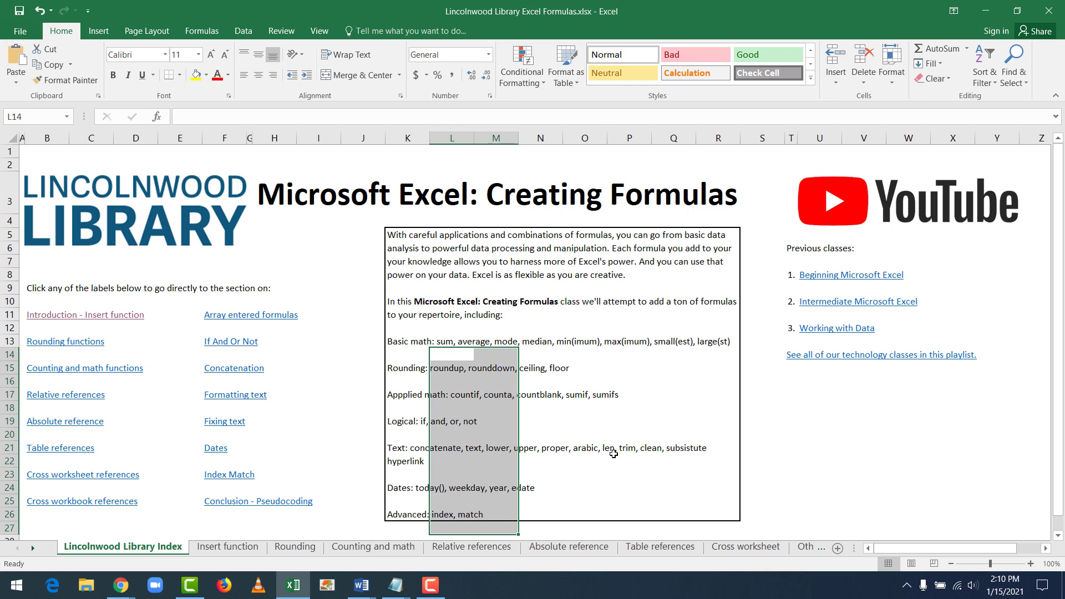
left_click(828, 432)
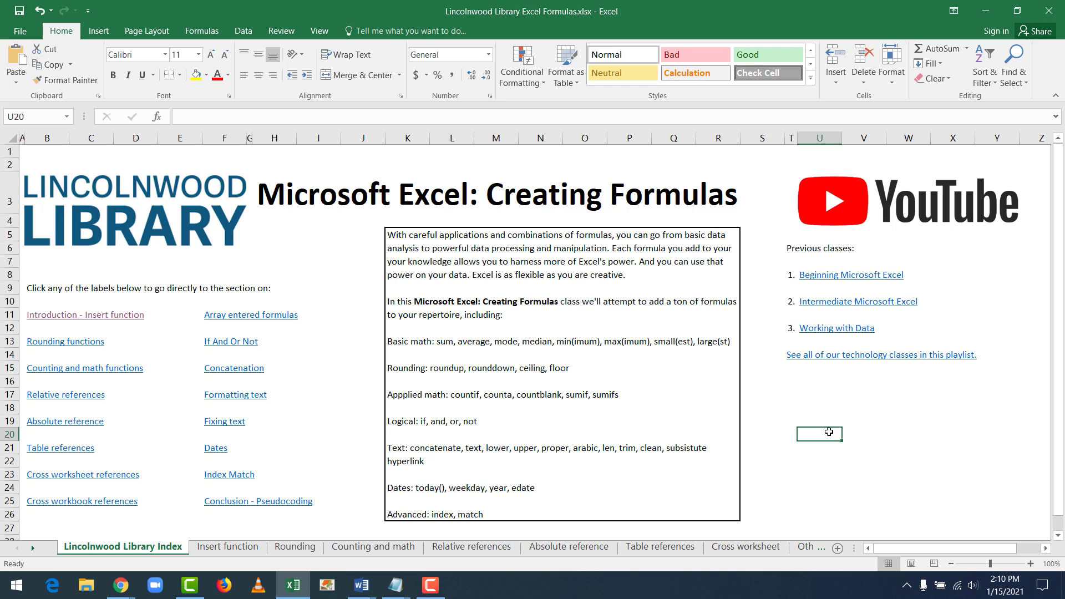